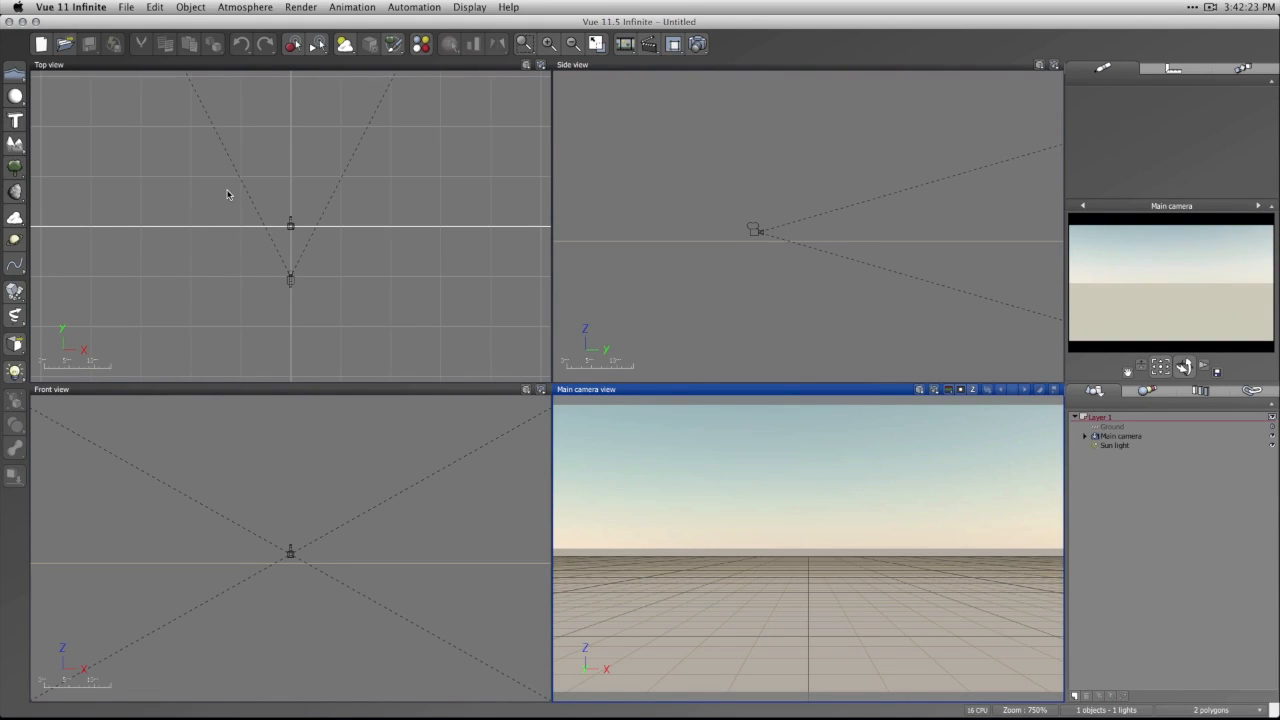
Add a sphere near the scene centre and rotate the main camera upward to frame the whole sphere.
{"action": "left_click", "coordinate": [15, 96]}
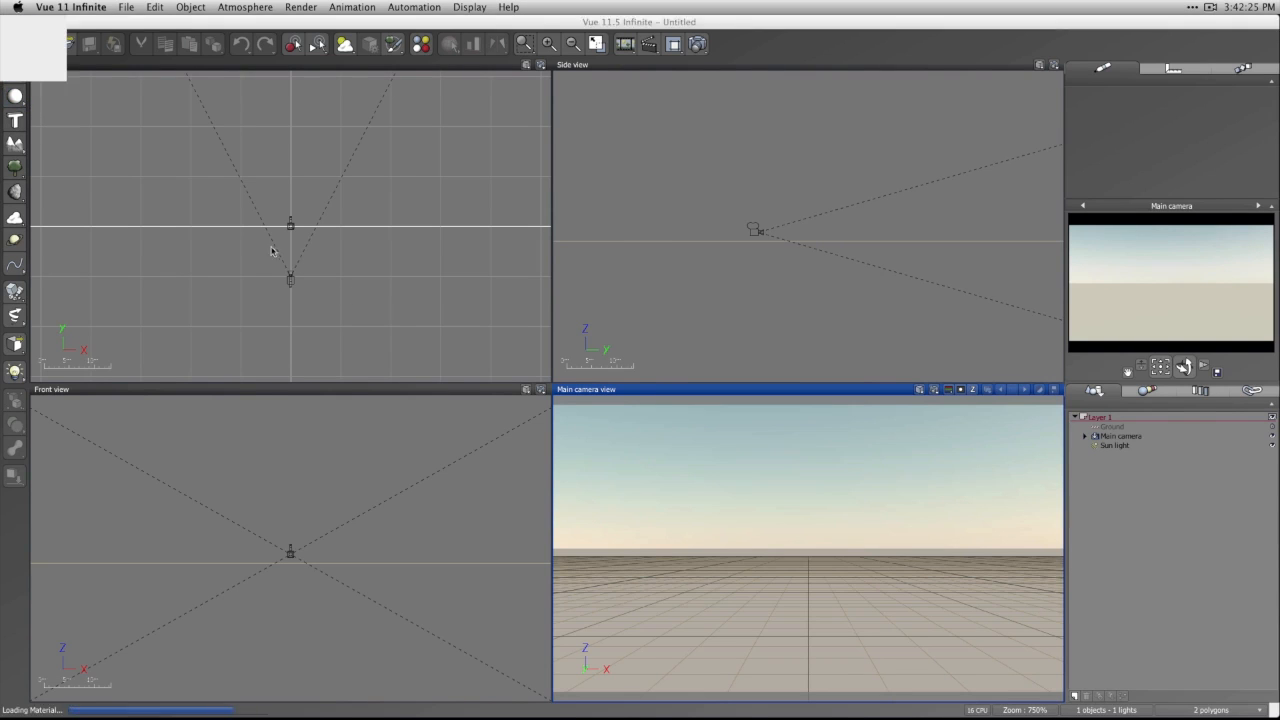
{"action": "left_click_drag", "start_coordinate": [303, 217], "coordinate": [304, 212]}
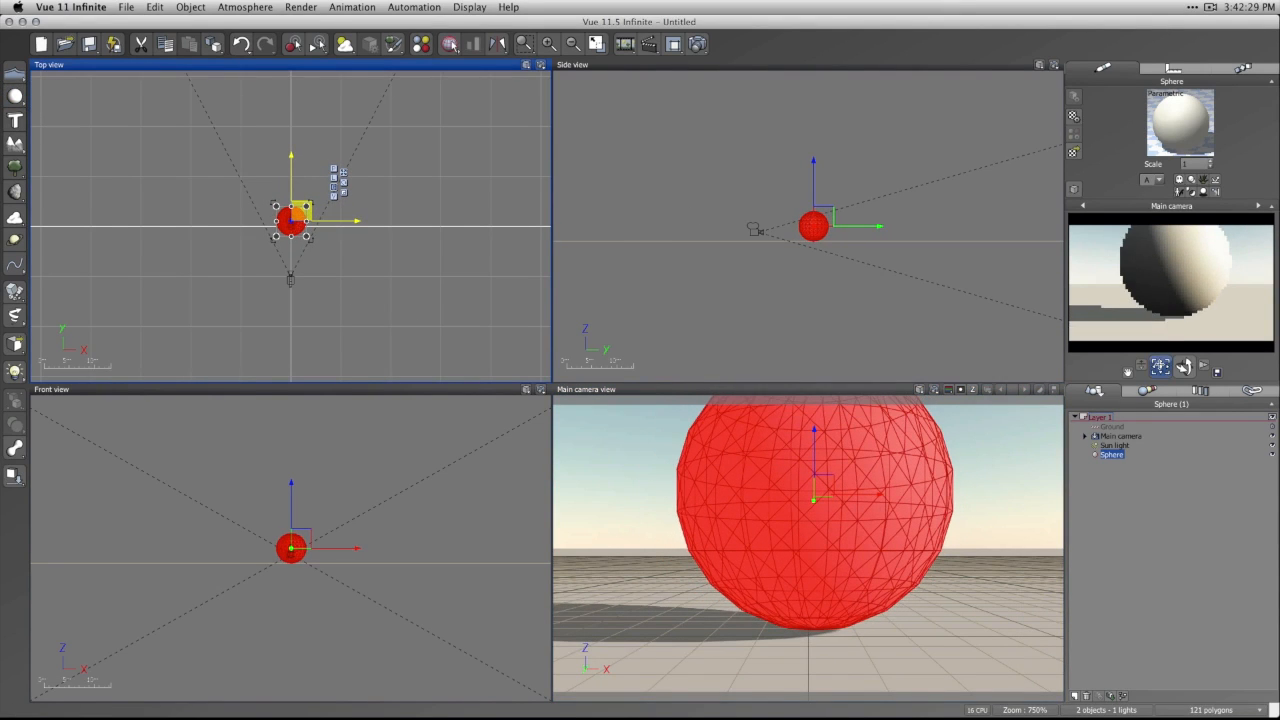
{"action": "left_click", "coordinate": [1160, 367]}
{"action": "mouse_move", "coordinate": [1160, 367]}
{"action": "left_mouse_down"}
{"action": "mouse_move", "coordinate": [1157, 340]}
{"action": "mouse_move", "coordinate": [1167, 351]}
{"action": "left_mouse_up"}
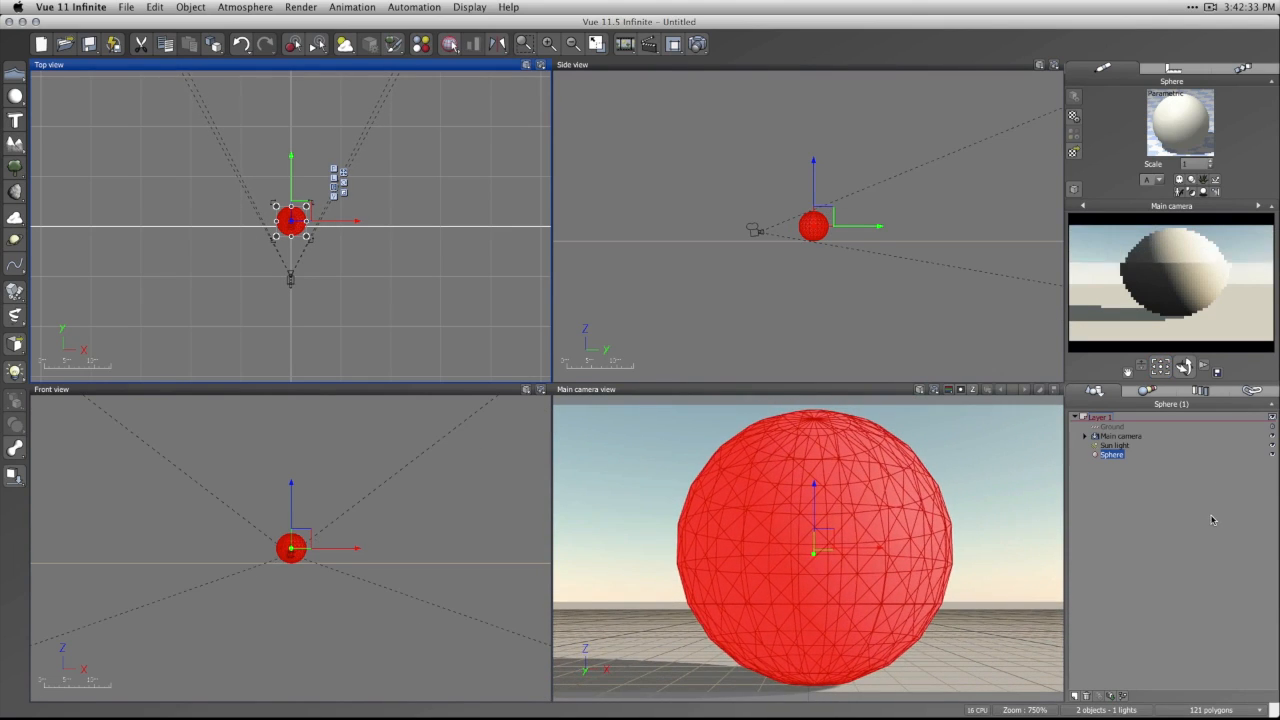
Open the sphere's material for editing and load the CheckerBoard material from the Basic collection.
{"action": "left_click", "coordinate": [1213, 520]}
{"action": "left_click", "coordinate": [1111, 455]}
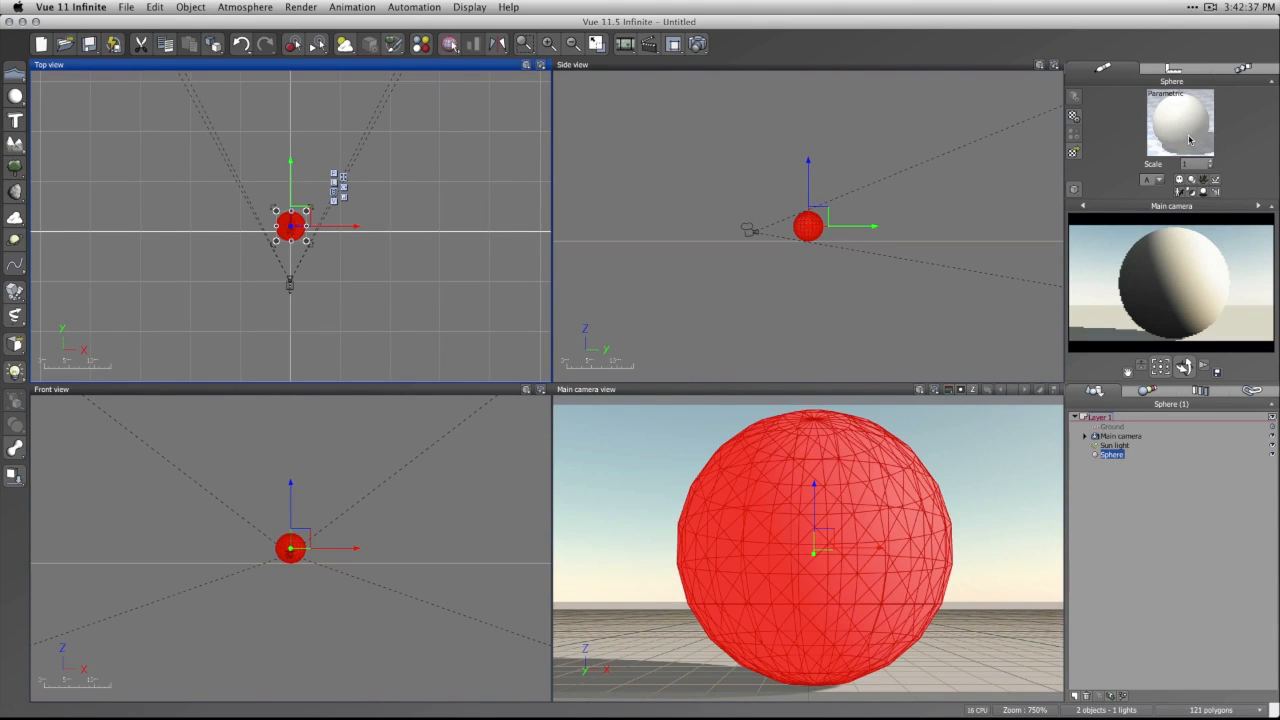
{"action": "right_click", "coordinate": [1176, 124]}
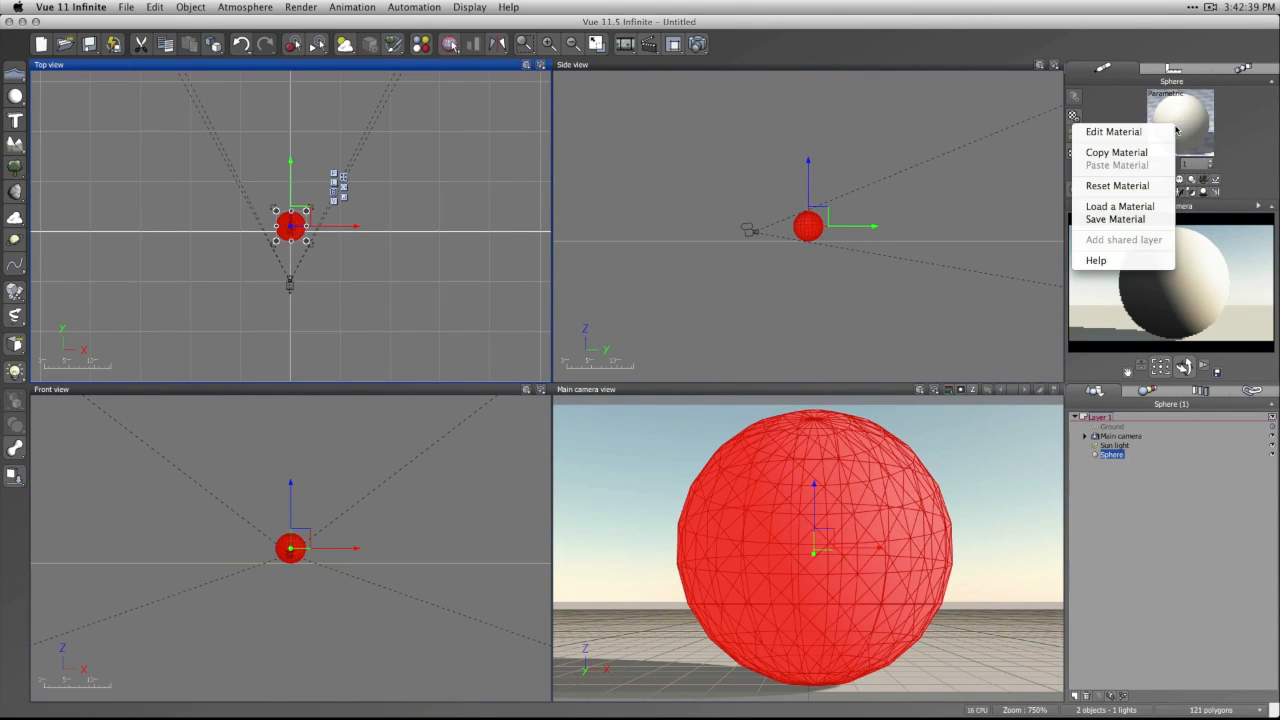
{"action": "left_click", "coordinate": [1168, 131]}
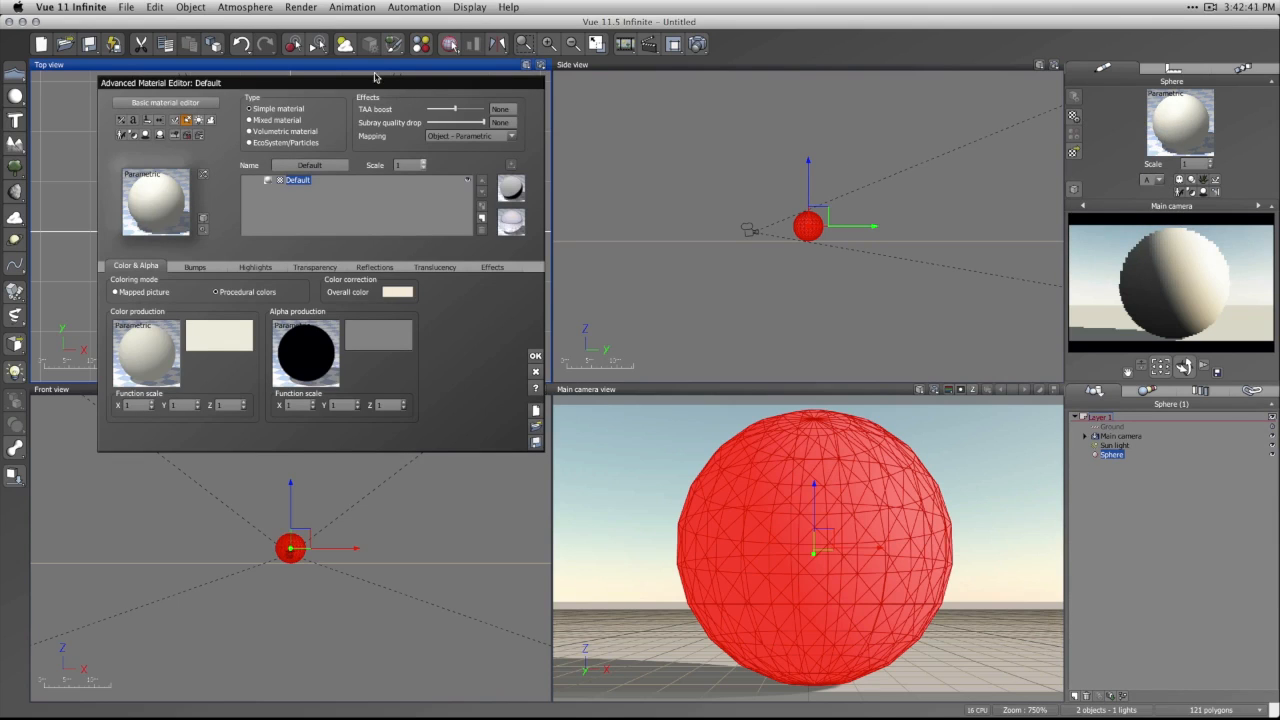
{"action": "left_click_drag", "start_coordinate": [372, 85], "coordinate": [399, 120]}
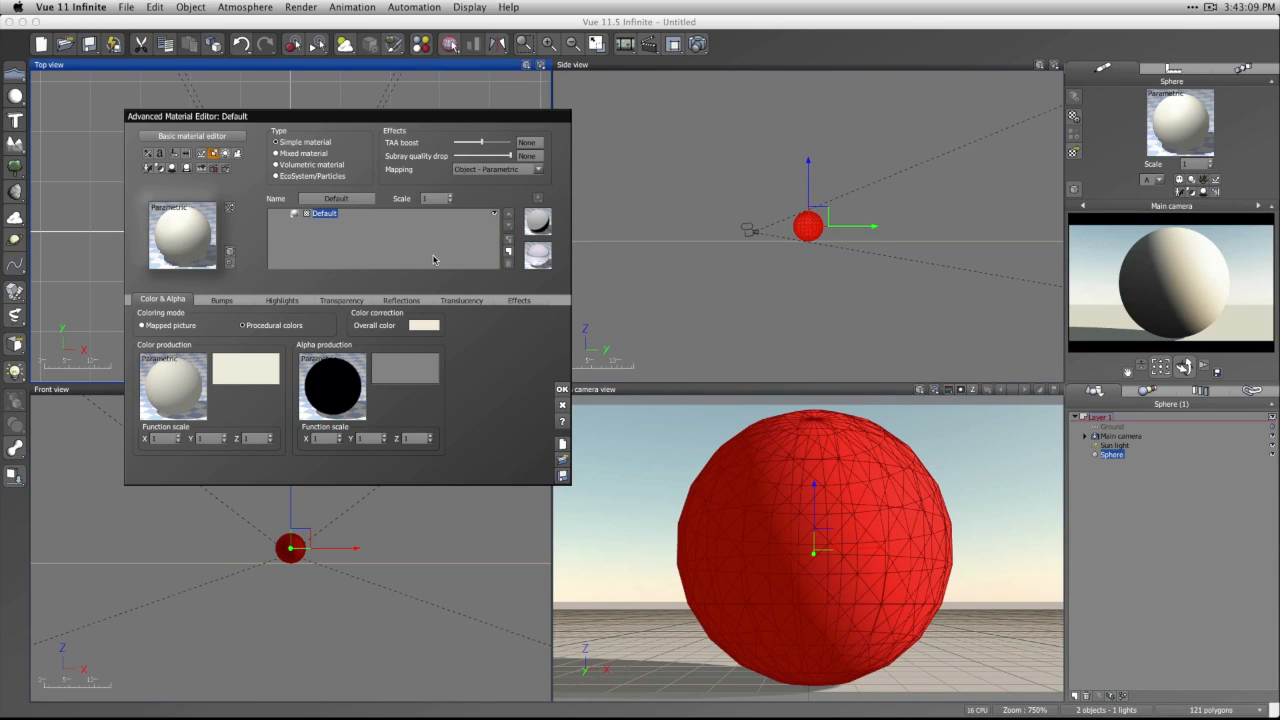
{"action": "left_click", "coordinate": [564, 461]}
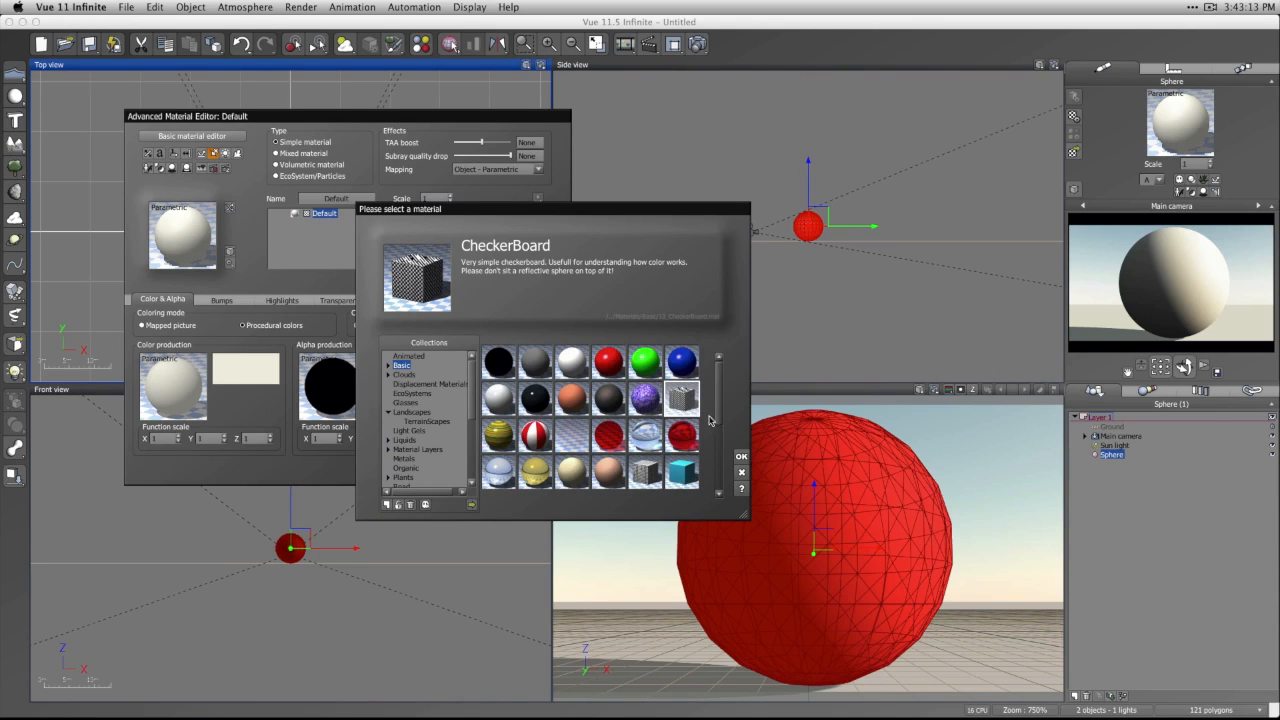
{"action": "left_click", "coordinate": [741, 456]}
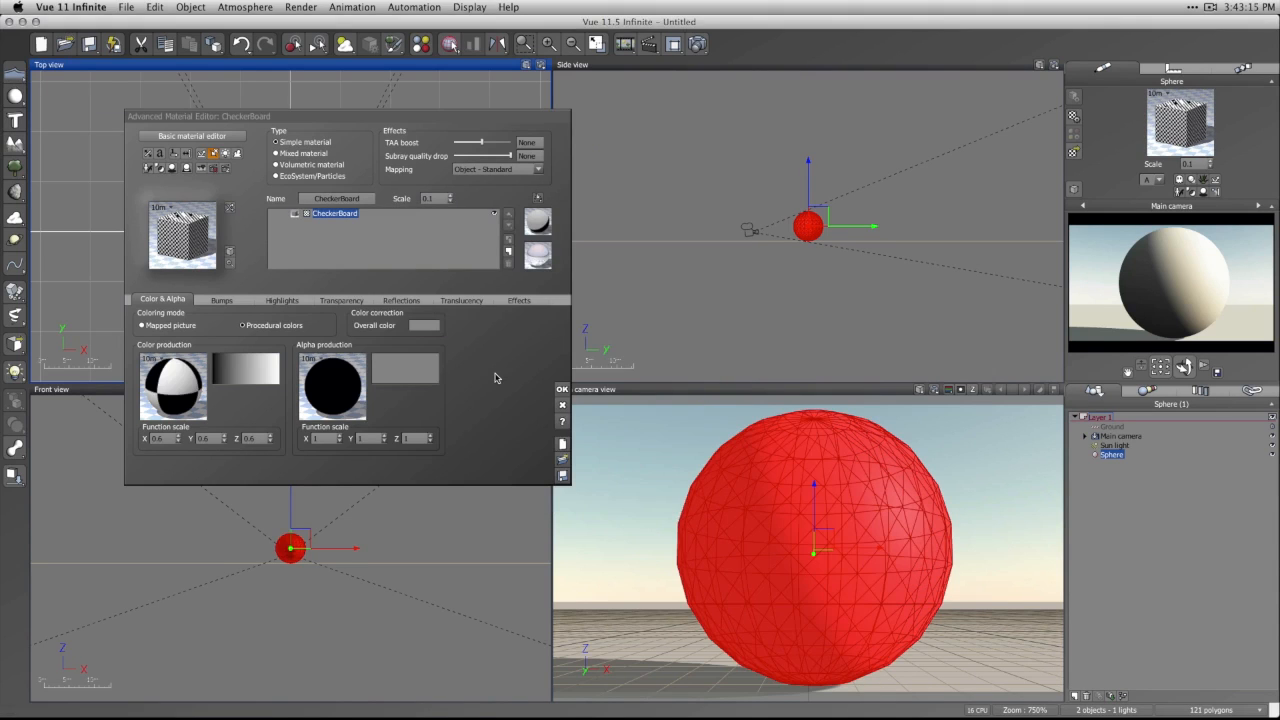
Set the CheckerBoard material's mapping to Object - Parametric.
{"action": "left_click", "coordinate": [538, 170]}
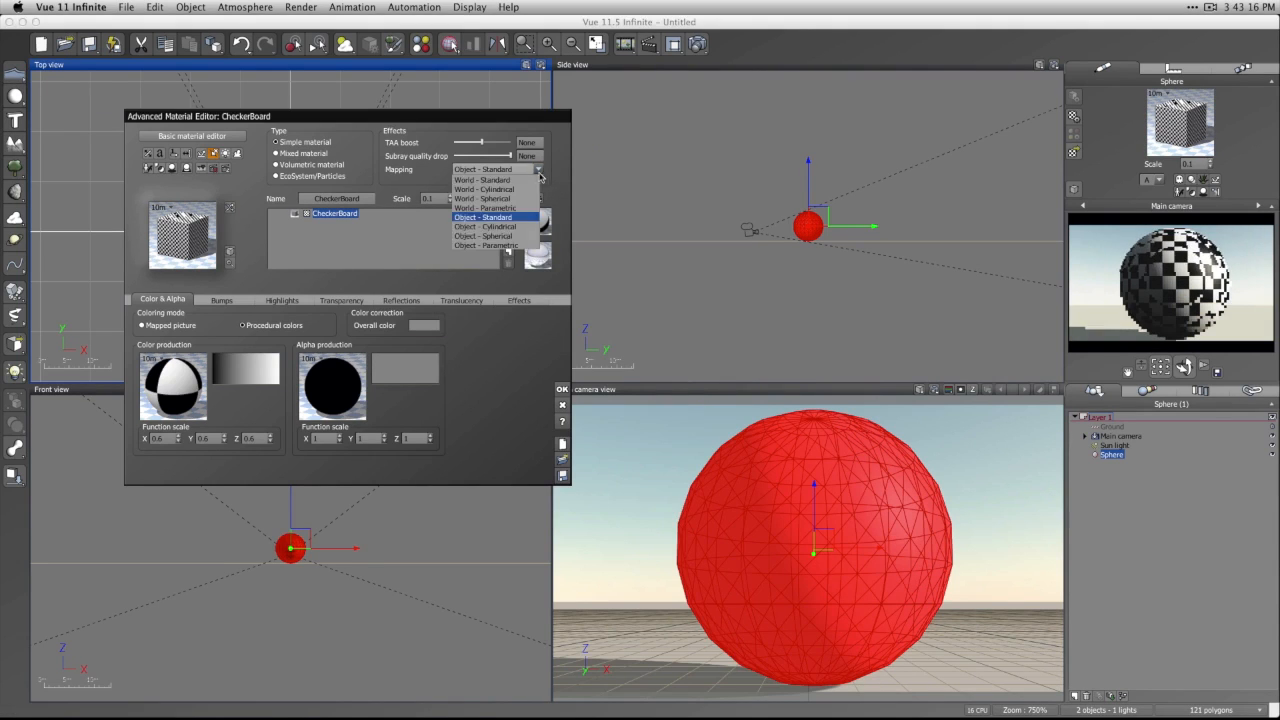
{"action": "left_click", "coordinate": [492, 245]}
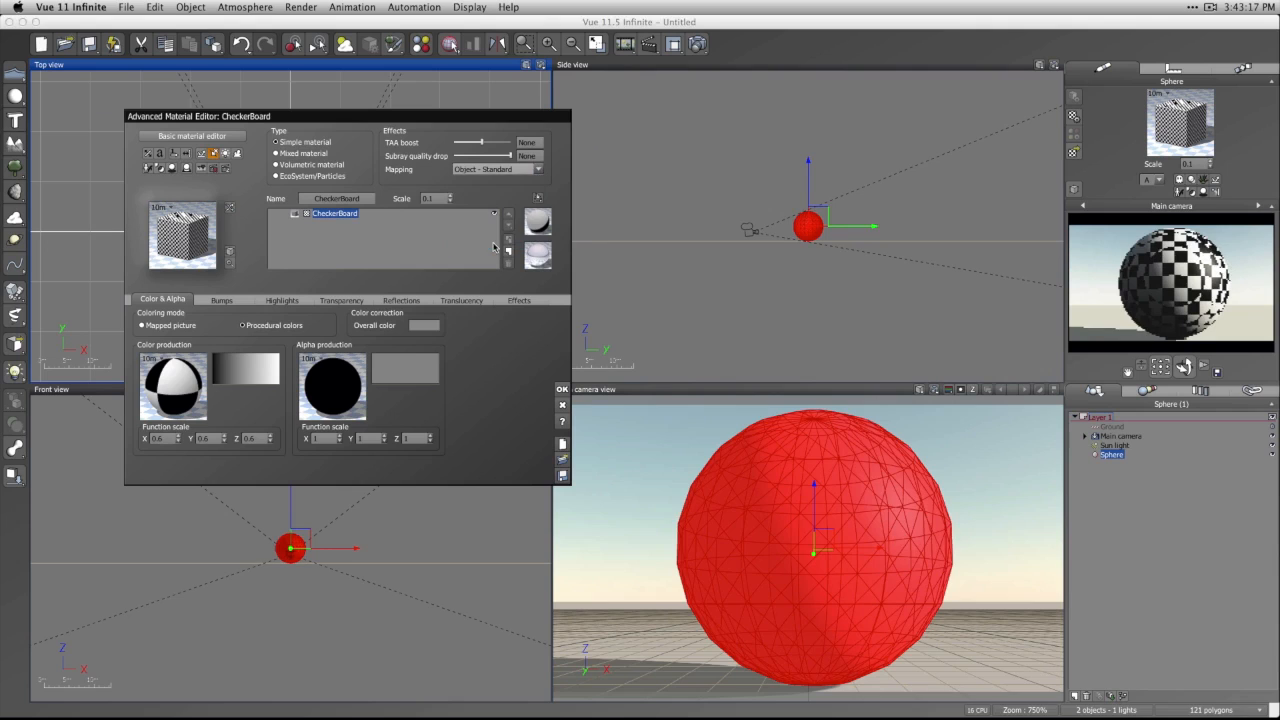
{"action": "left_click", "coordinate": [820, 480]}
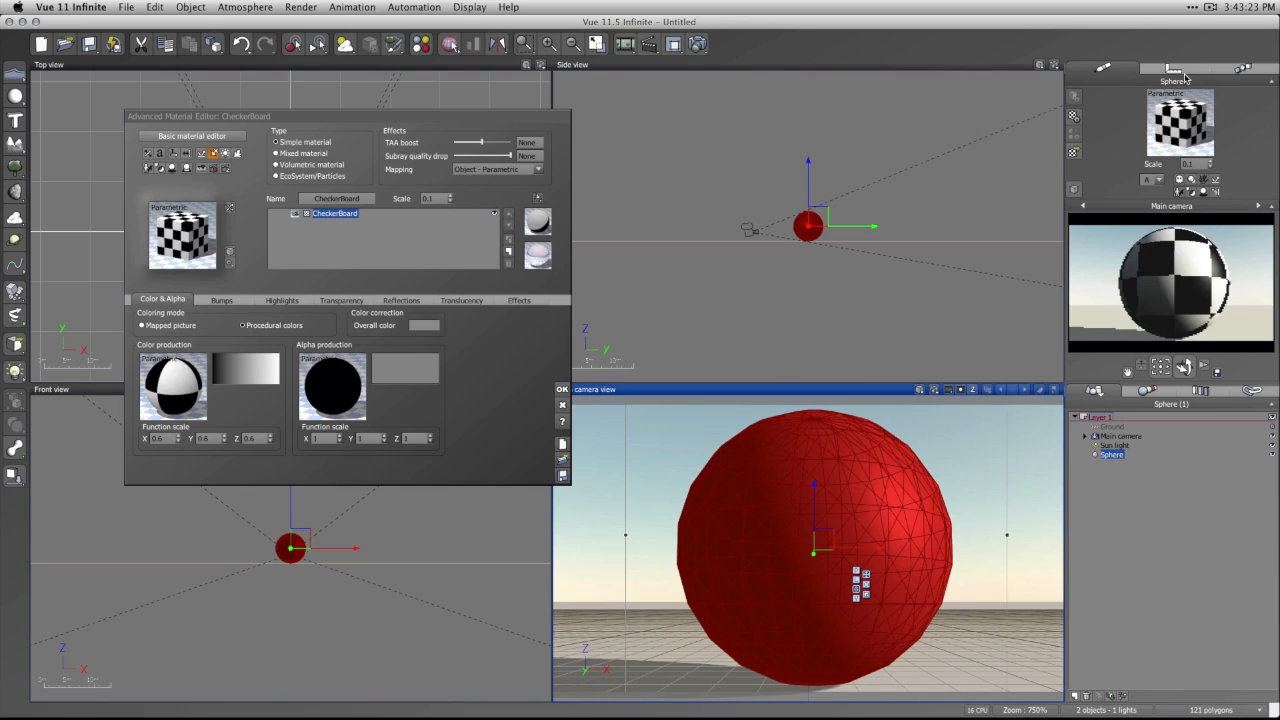
Test the parametric mapping by resizing the sphere to 1m on all axes, and restore its size to 6m.
{"action": "left_click", "coordinate": [1172, 68]}
{"action": "left_click", "coordinate": [1074, 131]}
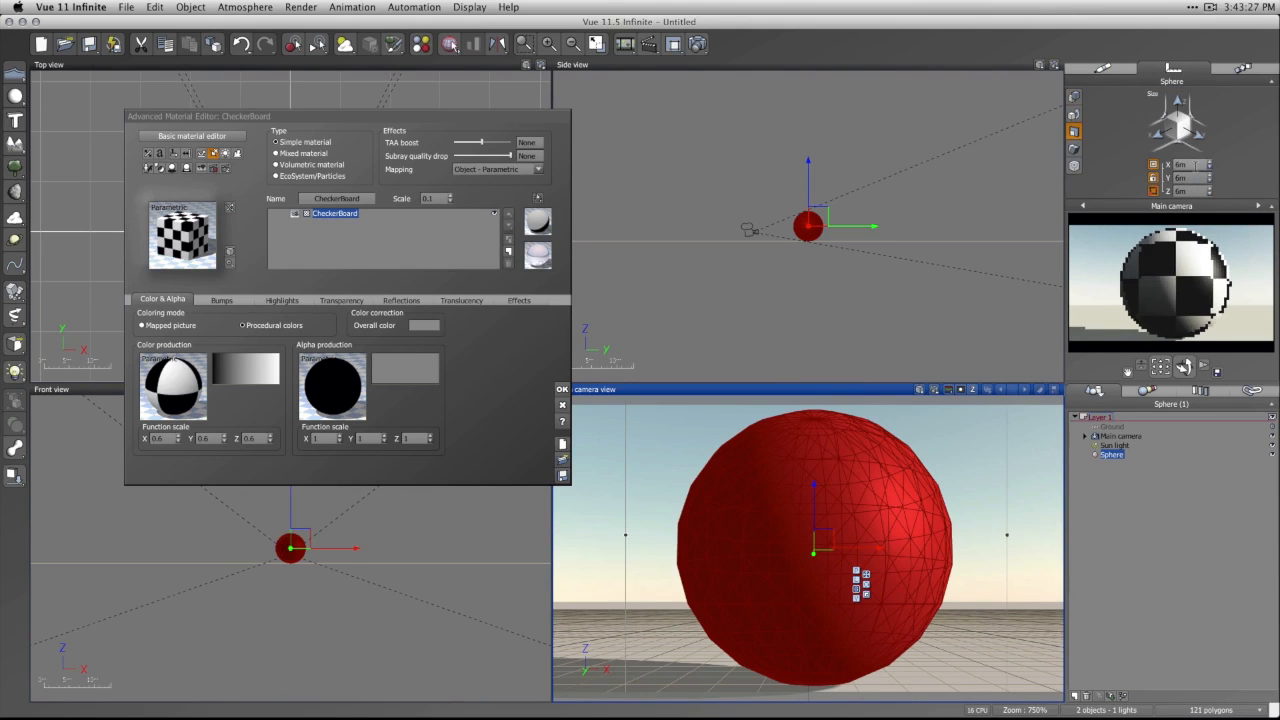
{"action": "left_click", "coordinate": [1194, 168]}
{"action": "type", "text": "1m"}
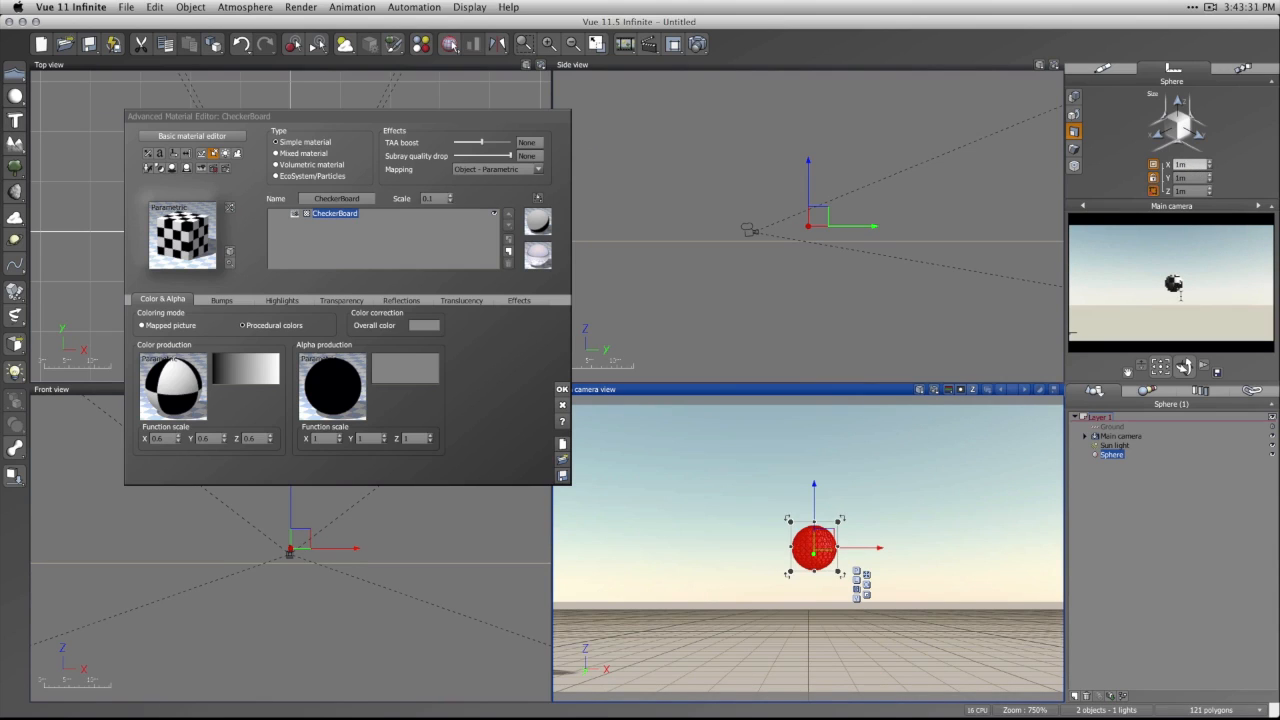
{"action": "key", "text": "Return"}
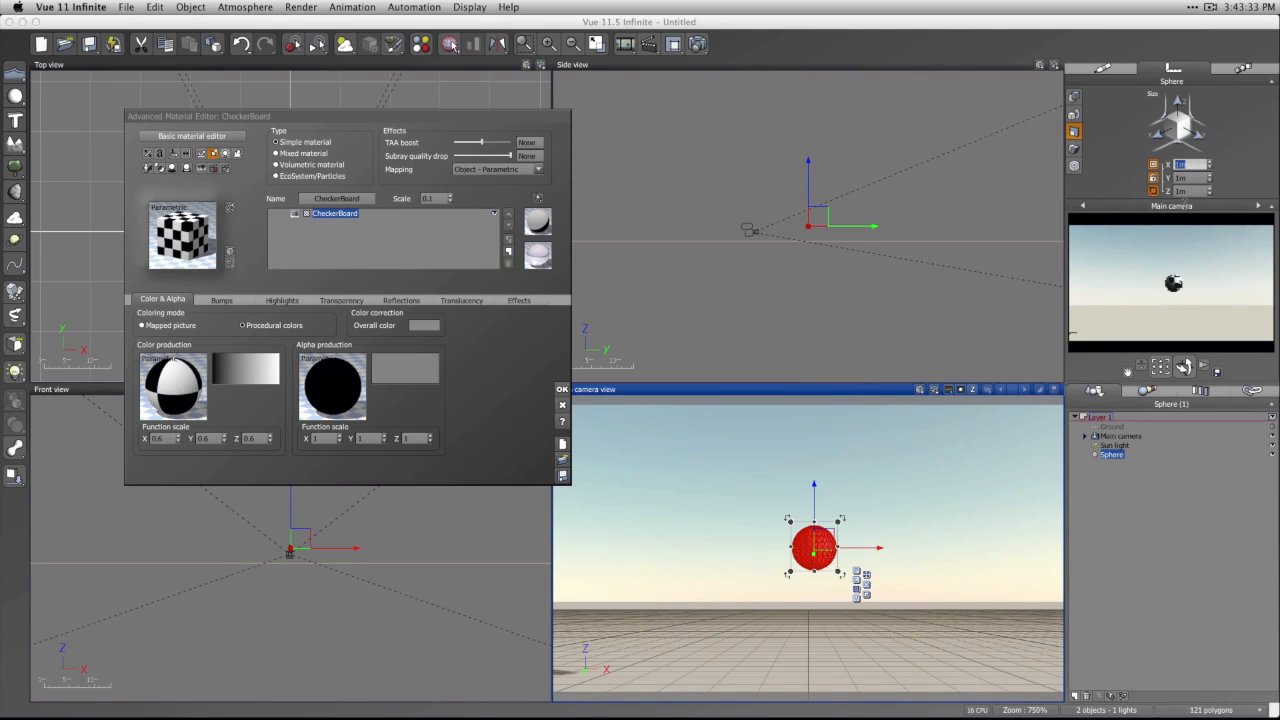
{"action": "type", "text": "6m"}
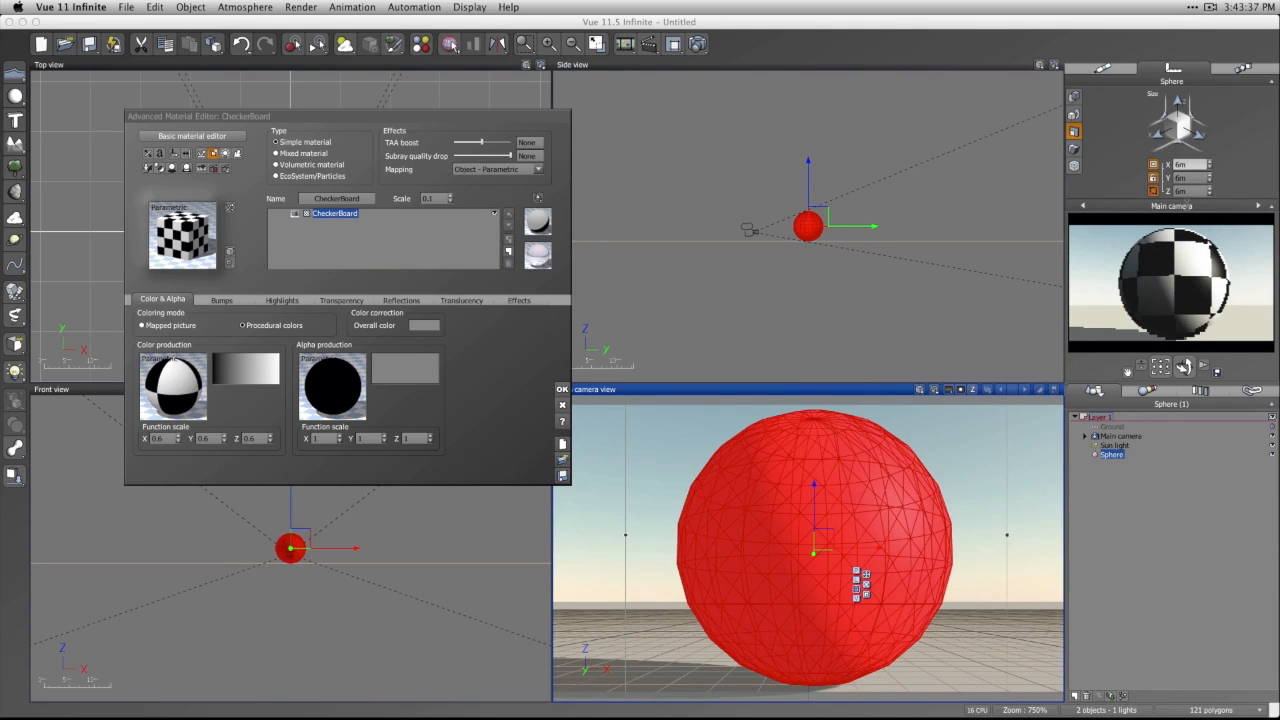
Switch the mapping to Object - Standard and test it by resizing the sphere to 1m and back to 6m.
{"action": "left_click", "coordinate": [524, 170]}
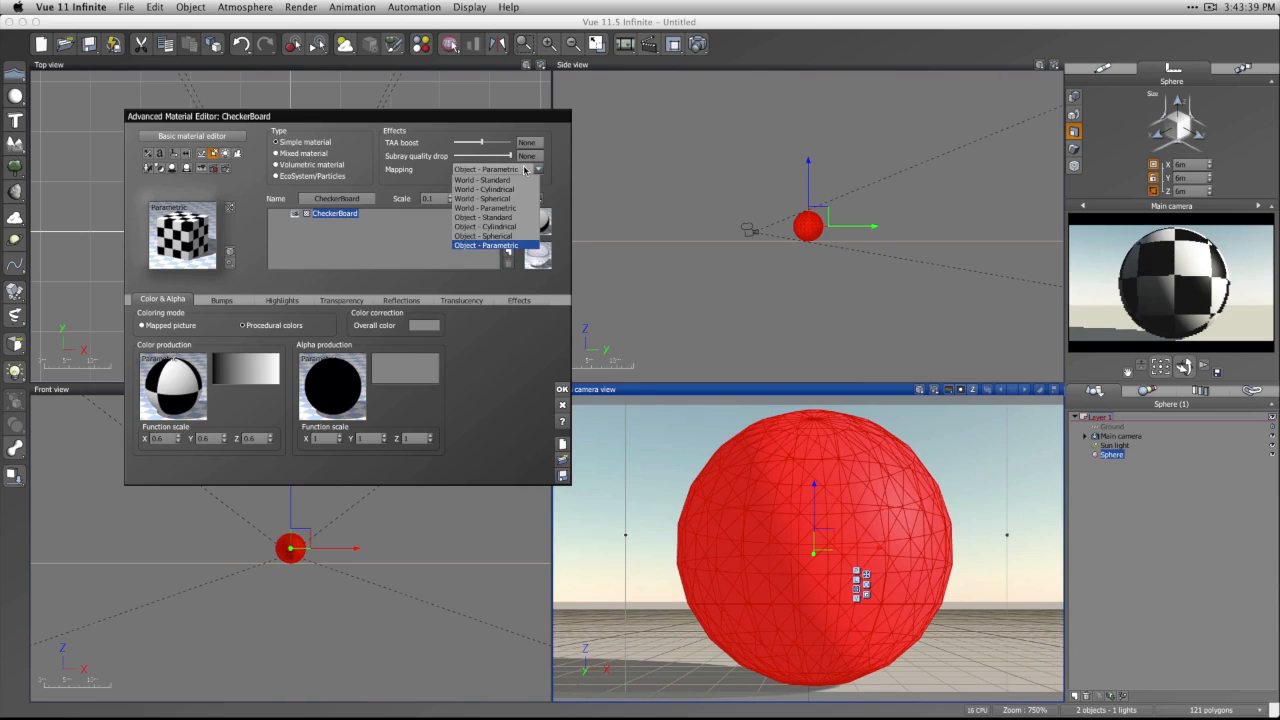
{"action": "left_click", "coordinate": [484, 217]}
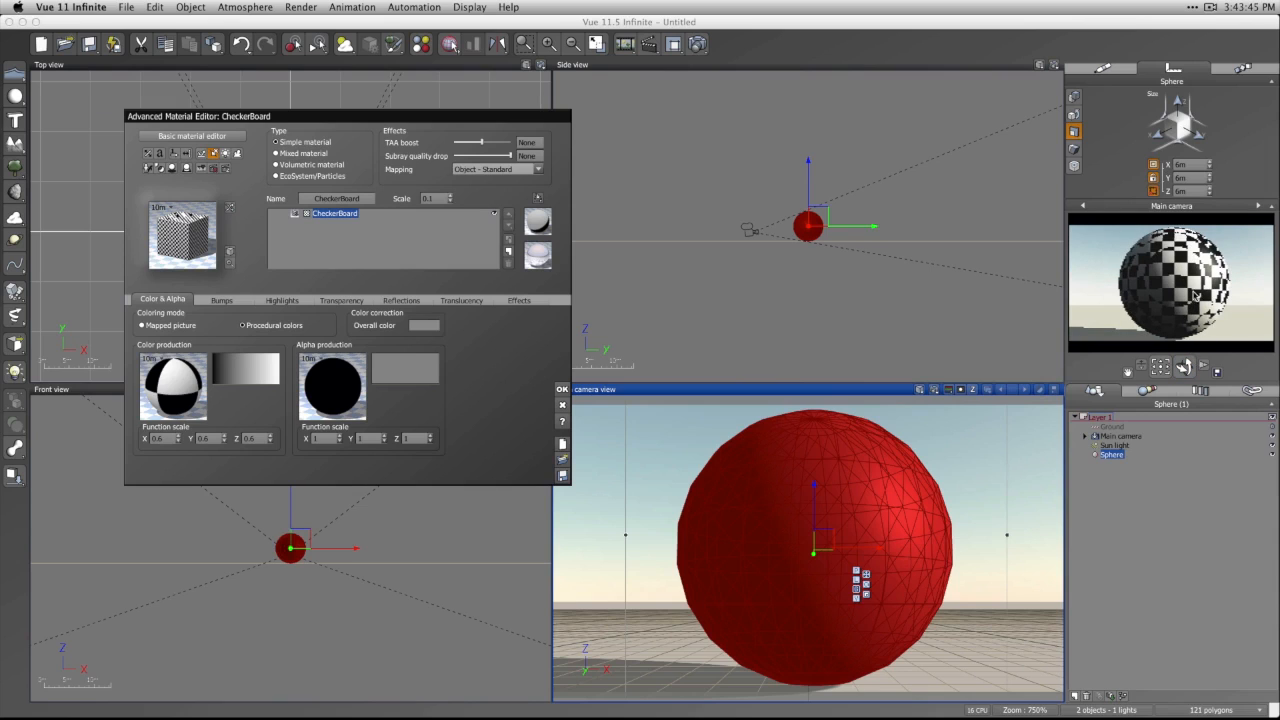
{"action": "left_click", "coordinate": [1189, 166]}
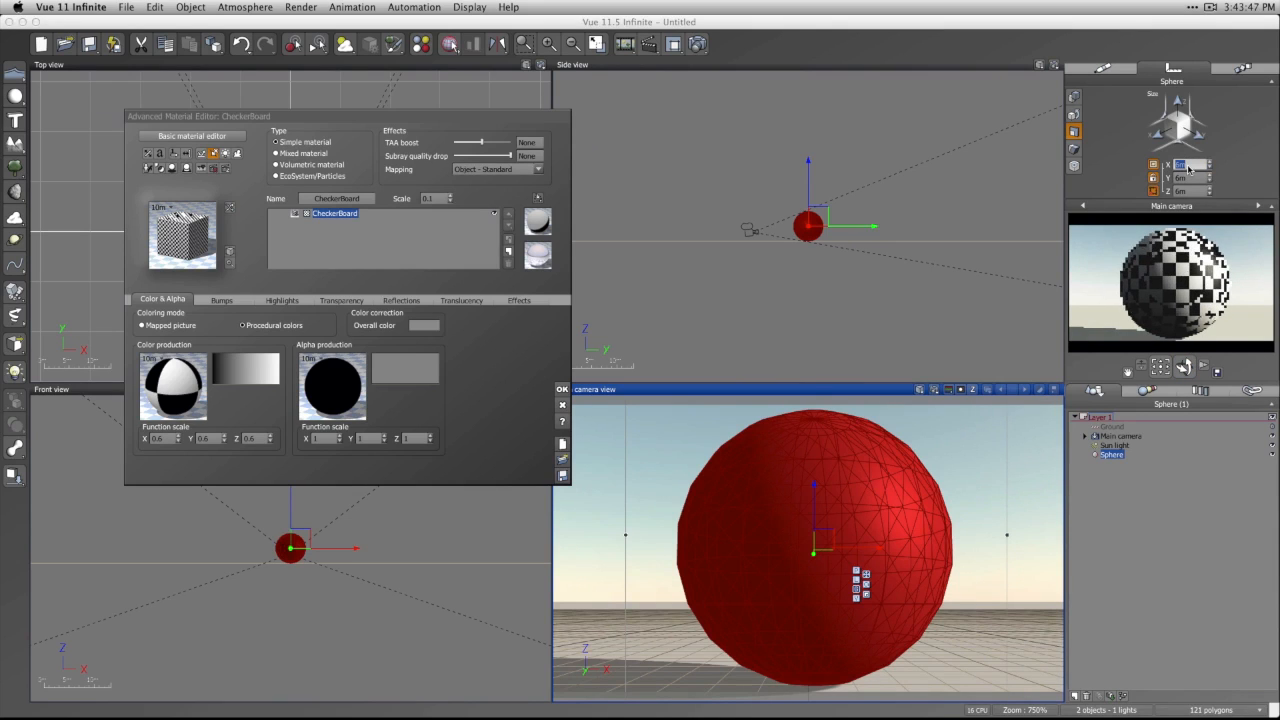
{"action": "type", "text": "1m"}
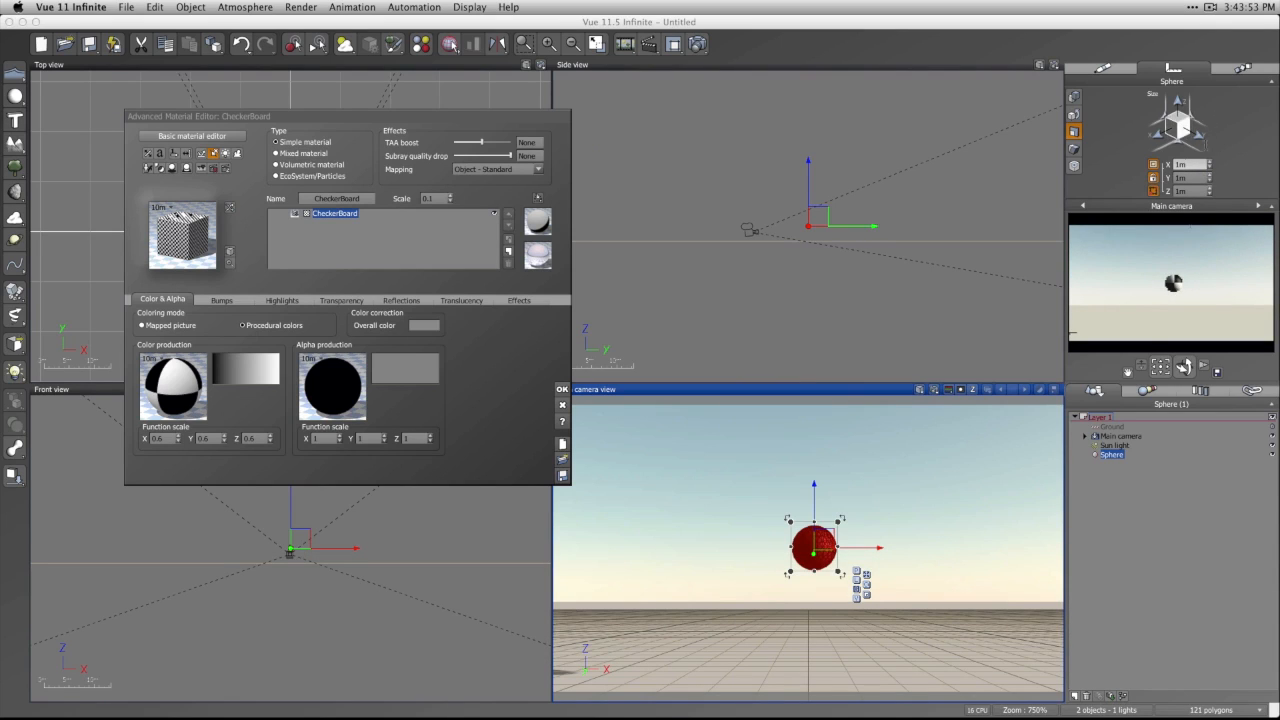
{"action": "left_click_drag", "start_coordinate": [1188, 163], "coordinate": [1170, 164]}
{"action": "type", "text": "6"}
{"action": "key", "text": "Return"}
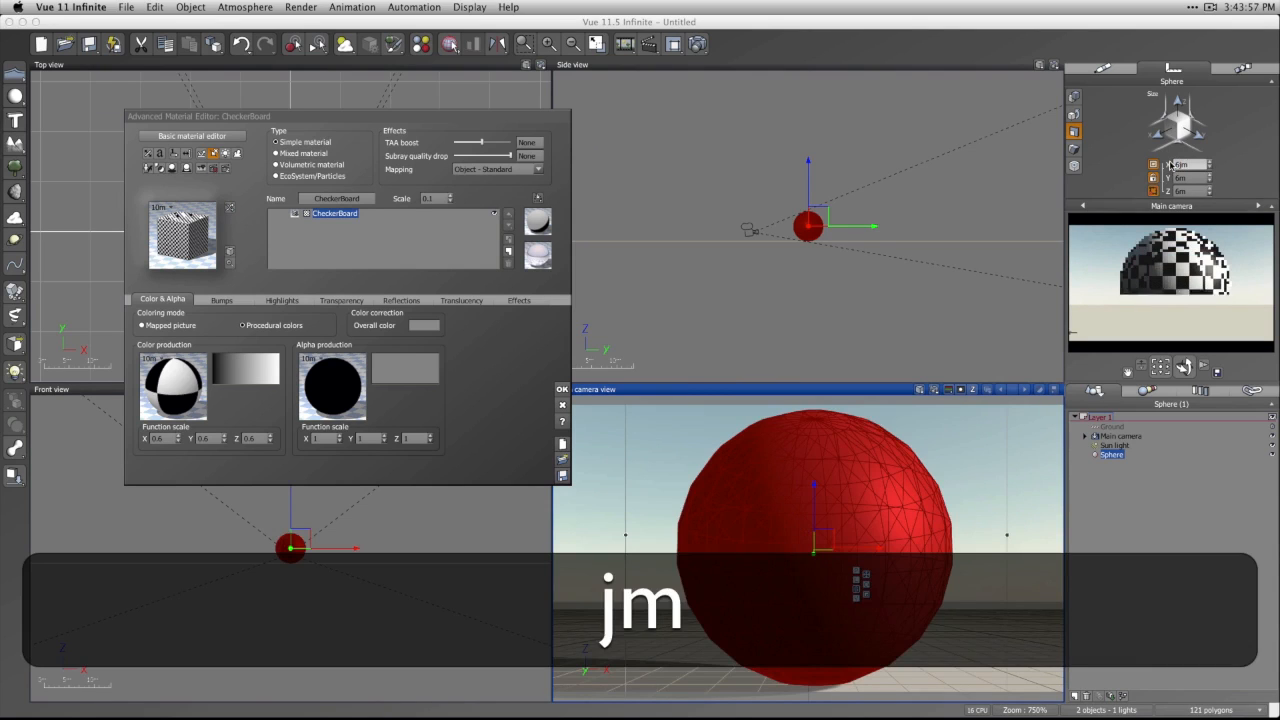
{"action": "key", "text": "Left"}
{"action": "key", "text": "BackSpace"}
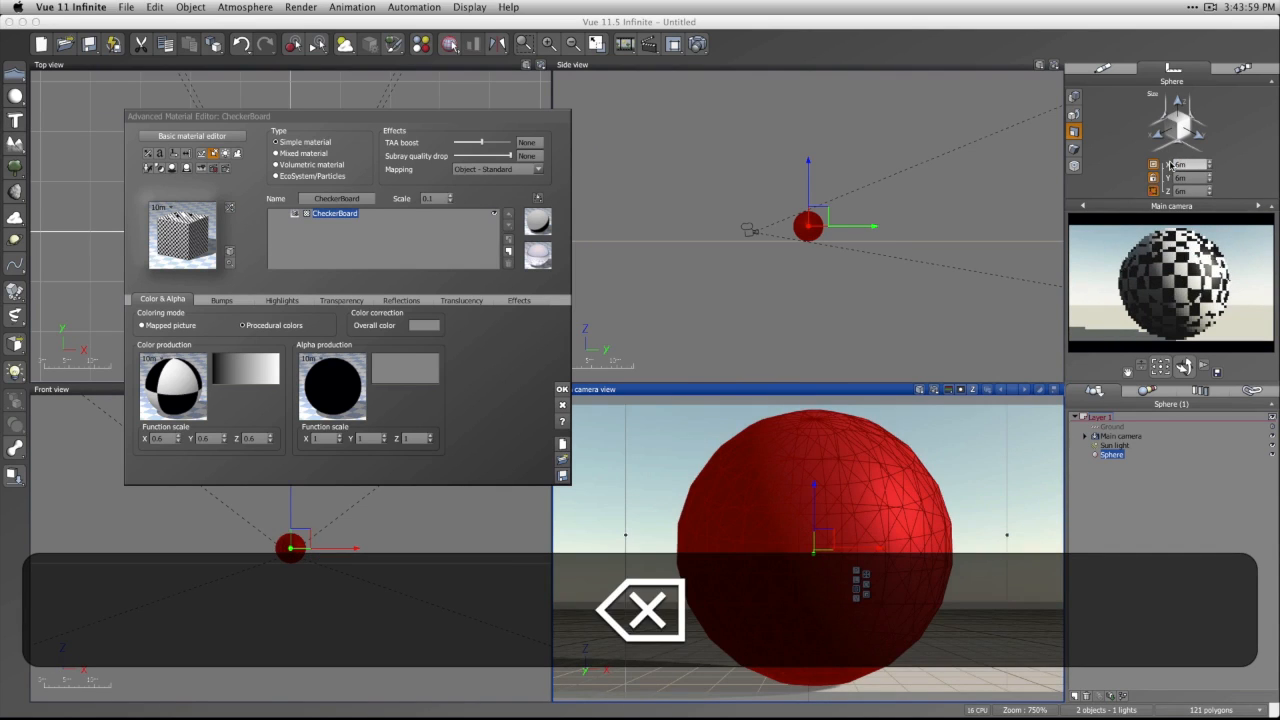
{"action": "left_click", "coordinate": [386, 235]}
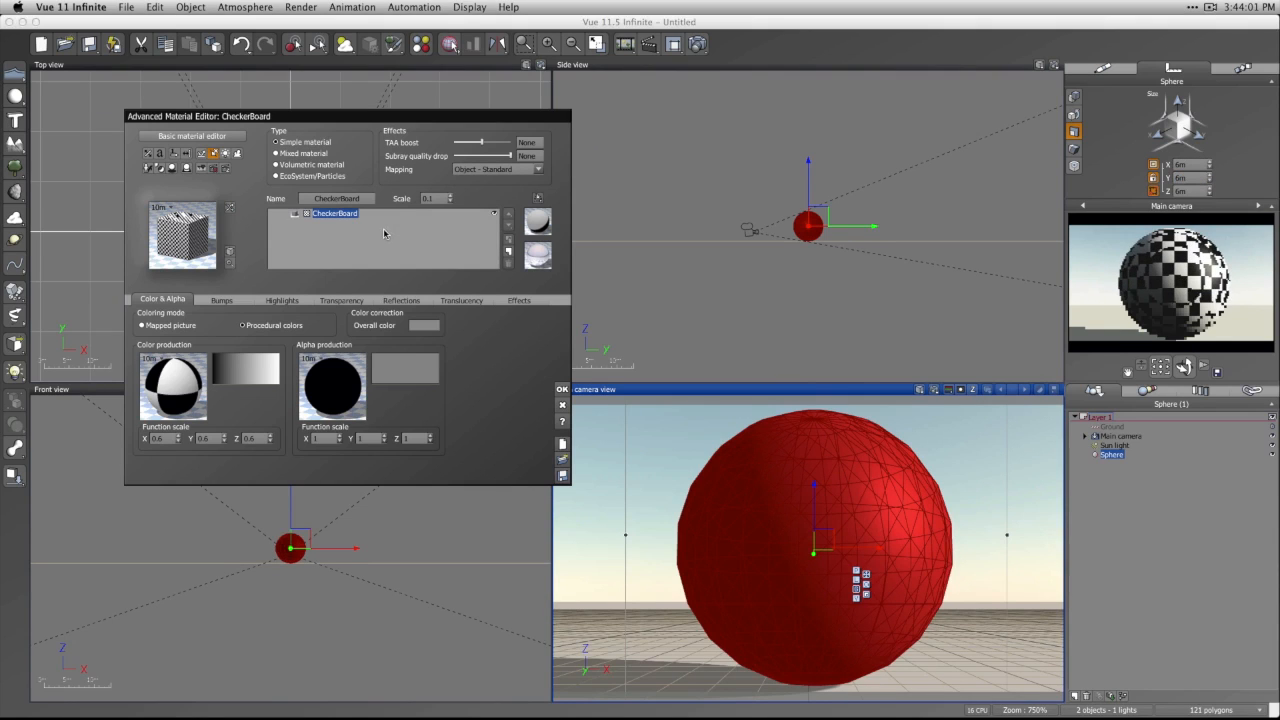
Try Object - Cylindrical and Object - Spherical mapping on the CheckerBoard material, and return it to Object - Standard.
{"action": "left_click", "coordinate": [535, 170]}
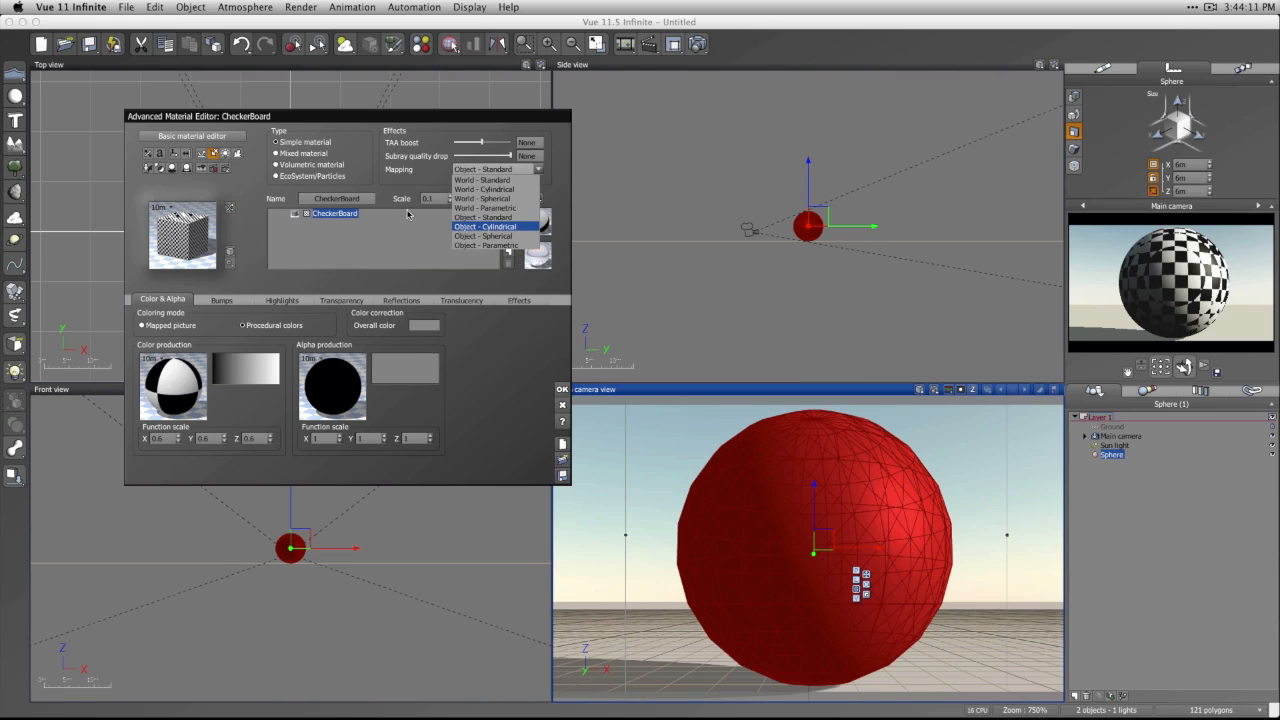
{"action": "left_click", "coordinate": [488, 226]}
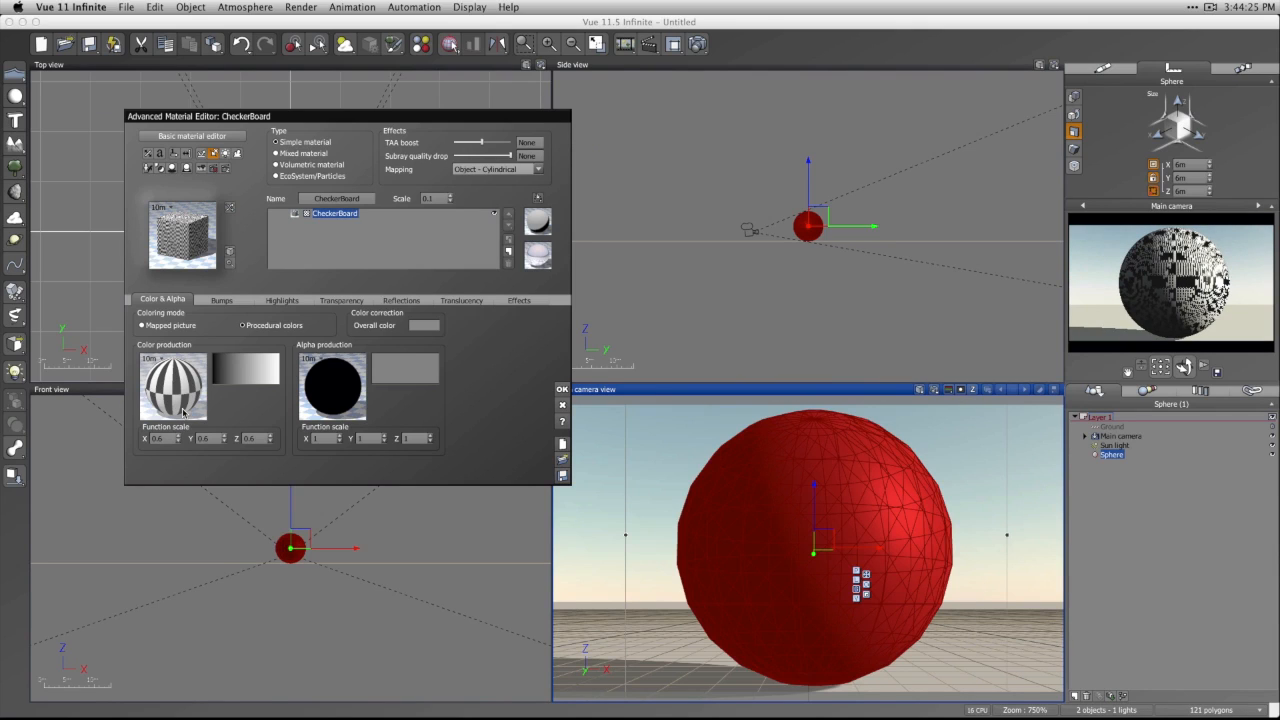
{"action": "left_click", "coordinate": [522, 172]}
{"action": "left_click", "coordinate": [506, 237]}
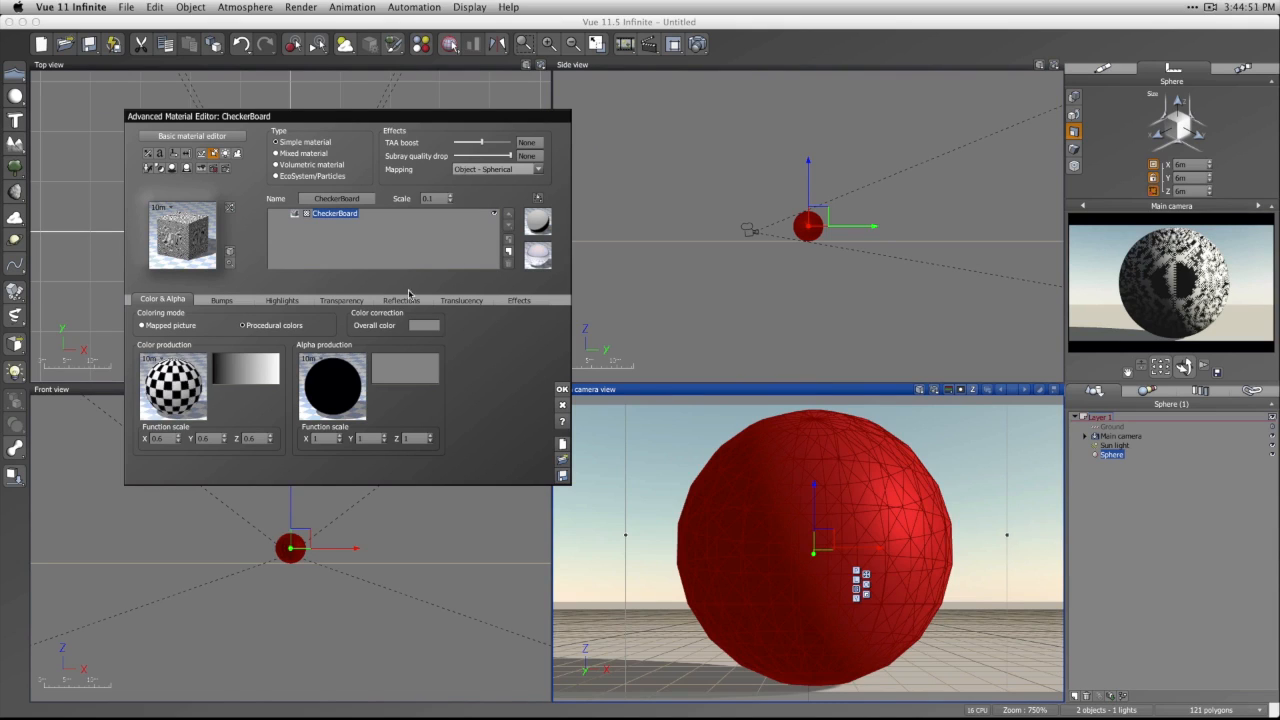
{"action": "left_click", "coordinate": [522, 170]}
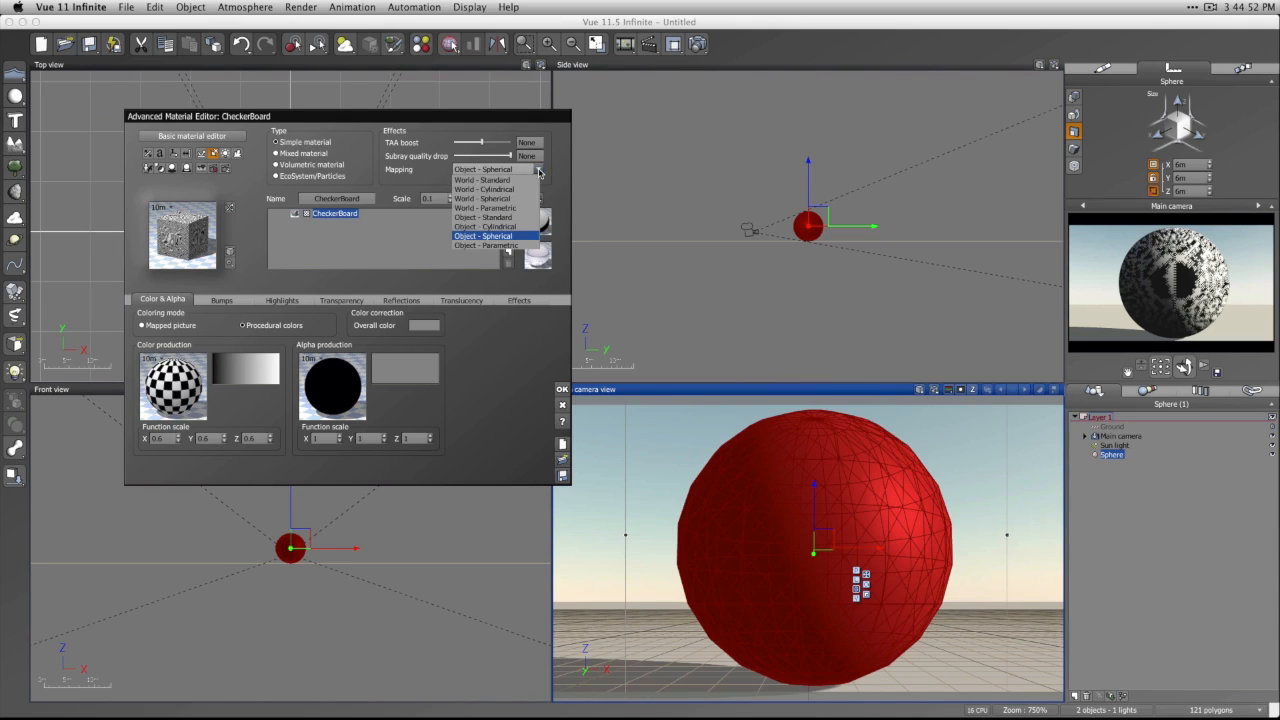
{"action": "left_click", "coordinate": [484, 217]}
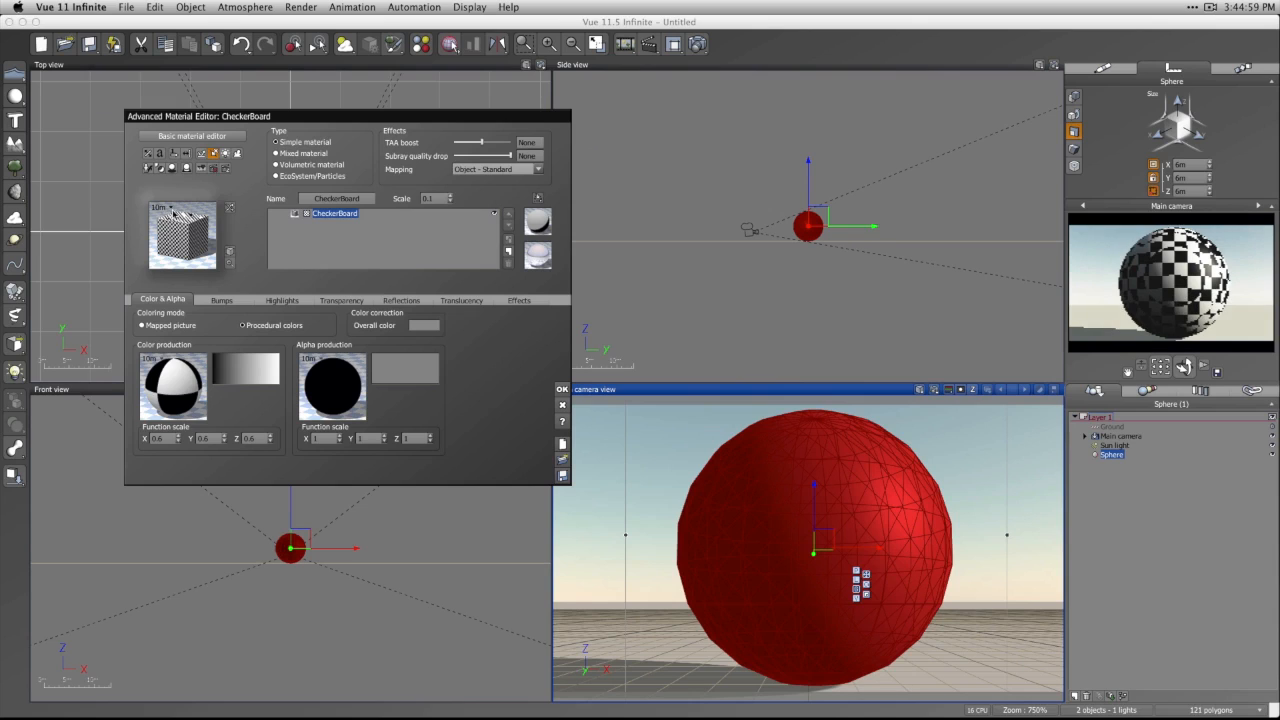
Compare Object - Parametric mapping on the CheckerBoard material and switch back to Object - Standard.
{"action": "left_click", "coordinate": [480, 170]}
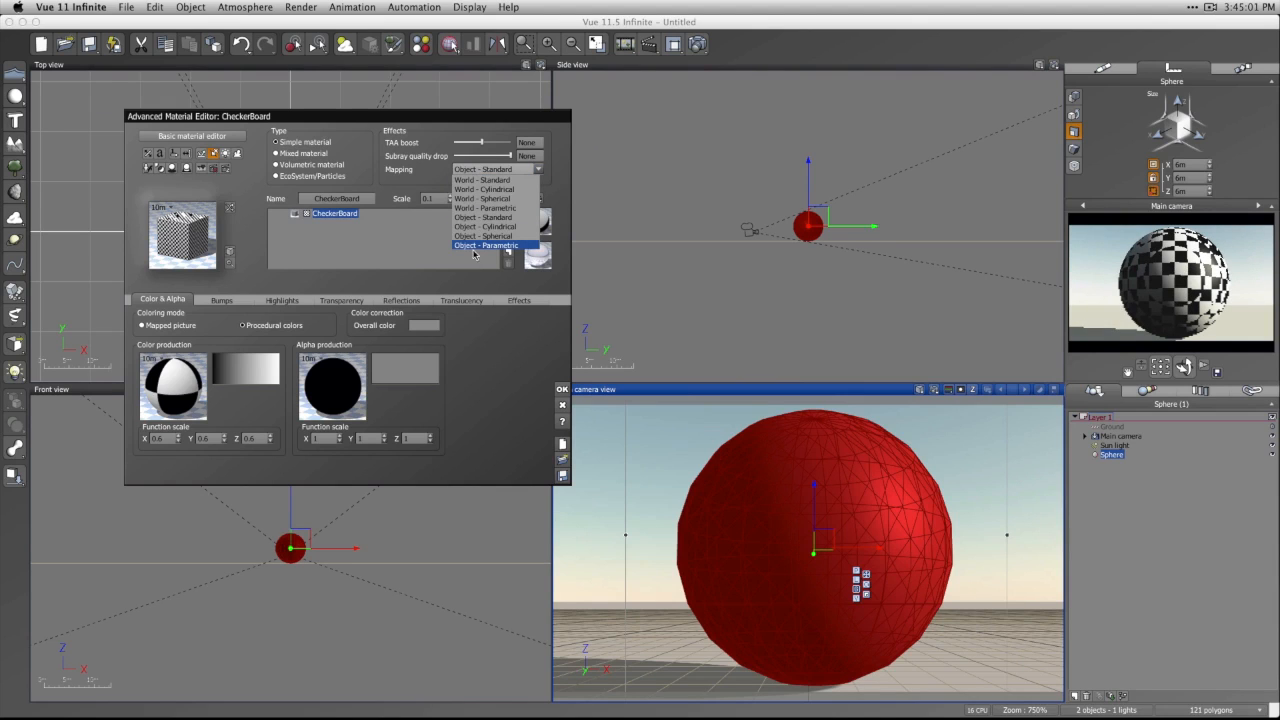
{"action": "left_click", "coordinate": [476, 245]}
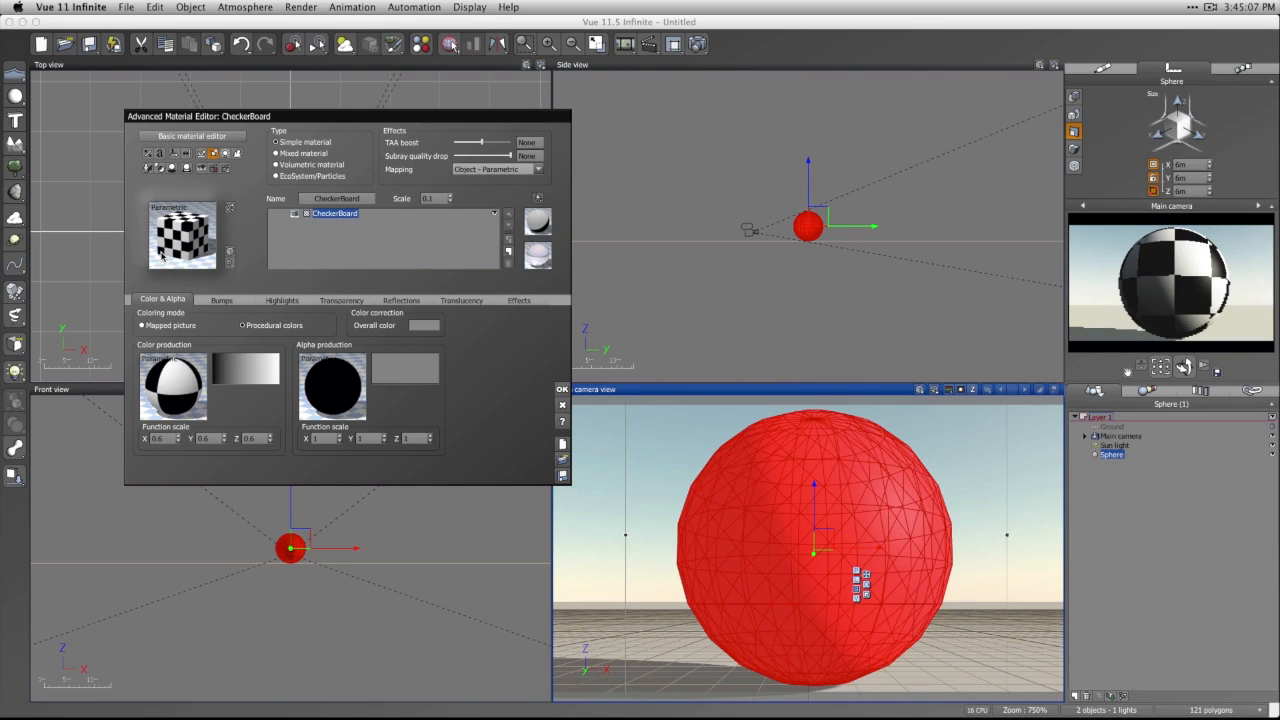
{"action": "left_click", "coordinate": [540, 171]}
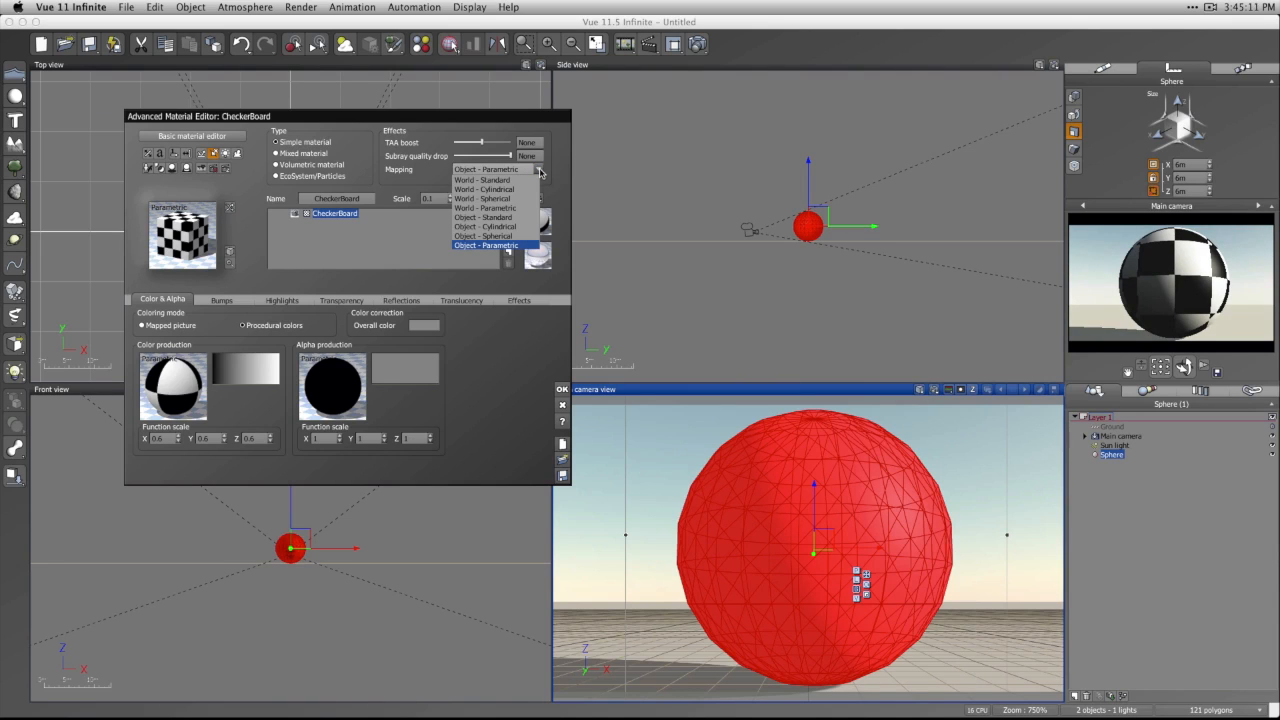
{"action": "left_click", "coordinate": [488, 217]}
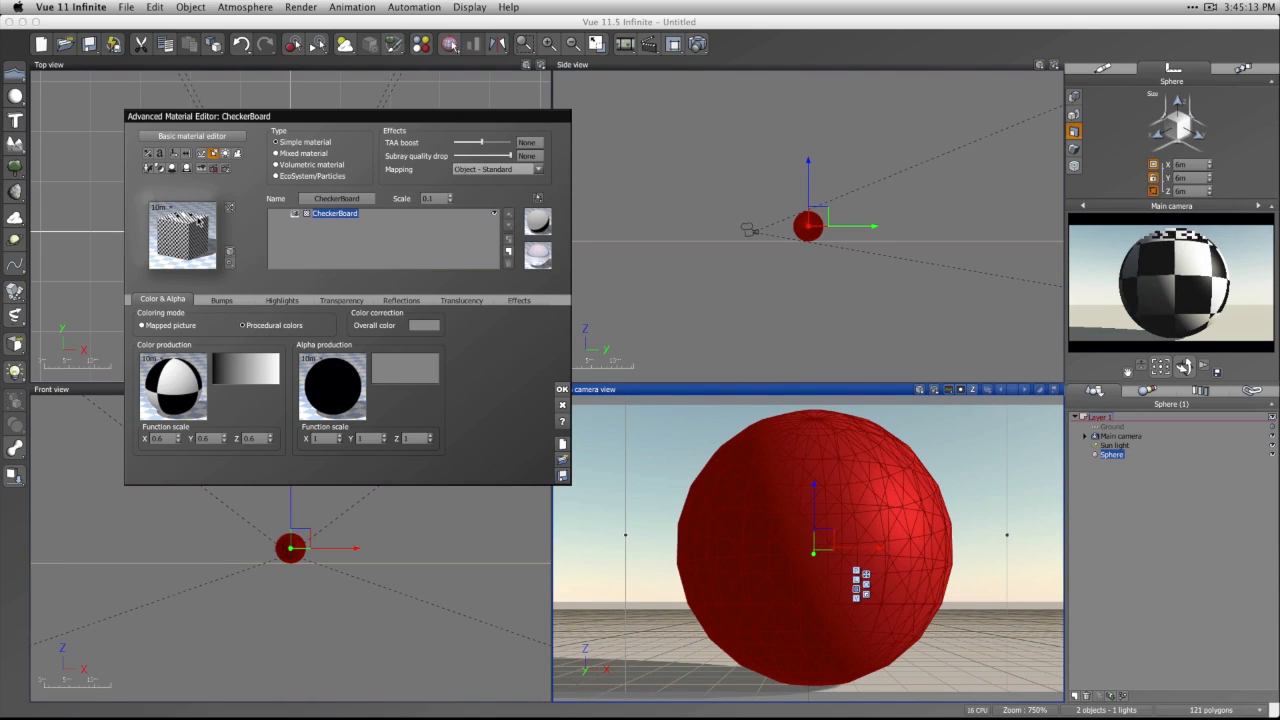
Compare the CheckerBoard preview at object sizes of 1m, 10m and 1000km.
{"action": "left_click", "coordinate": [157, 207]}
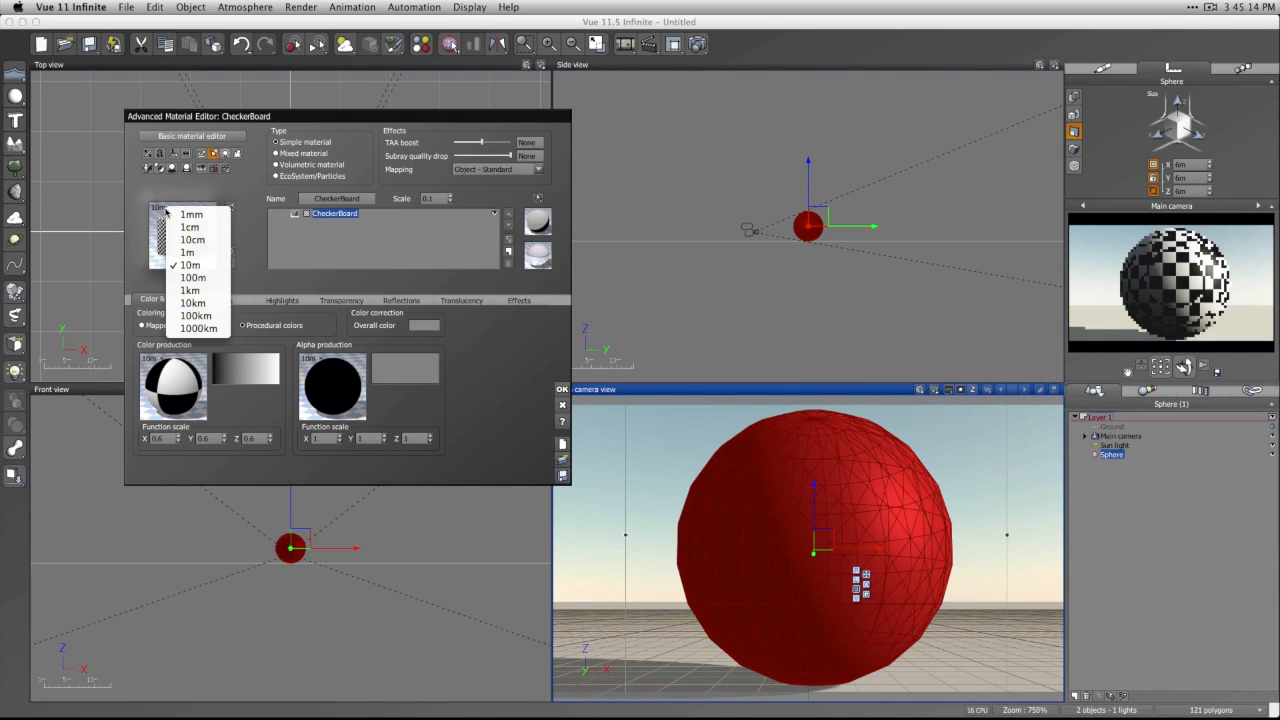
{"action": "left_click", "coordinate": [202, 254]}
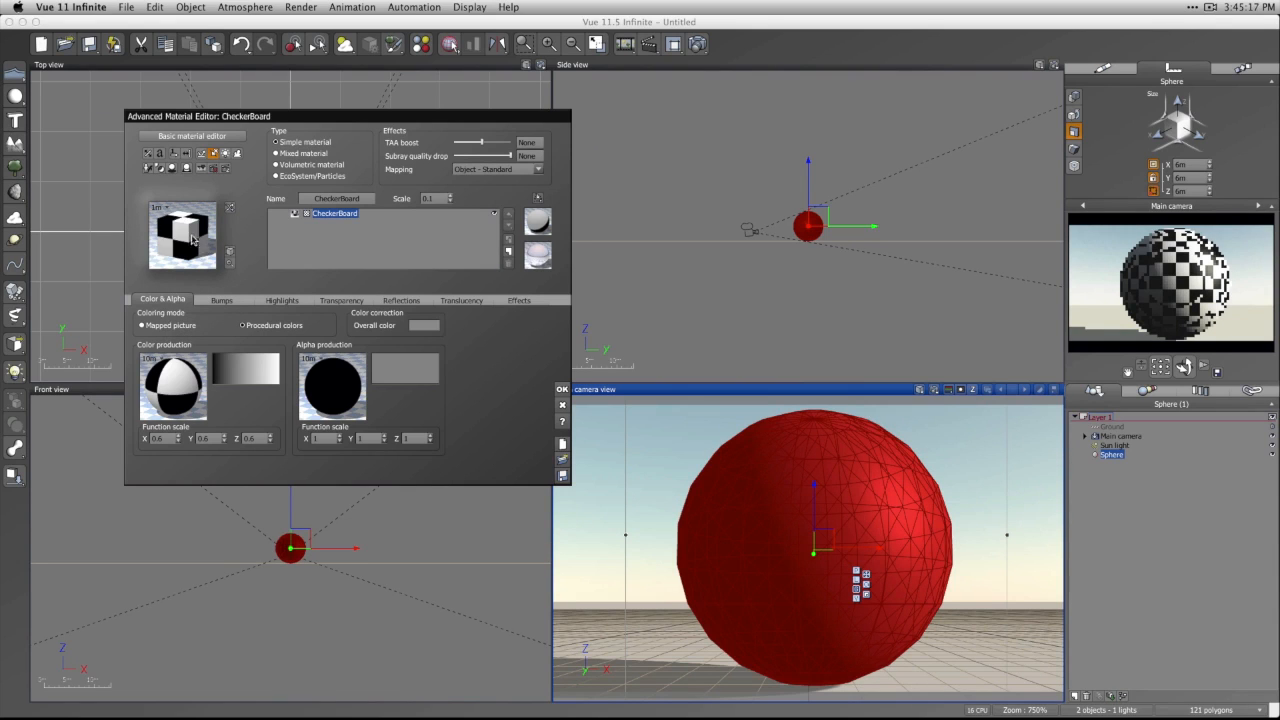
{"action": "left_click", "coordinate": [158, 208]}
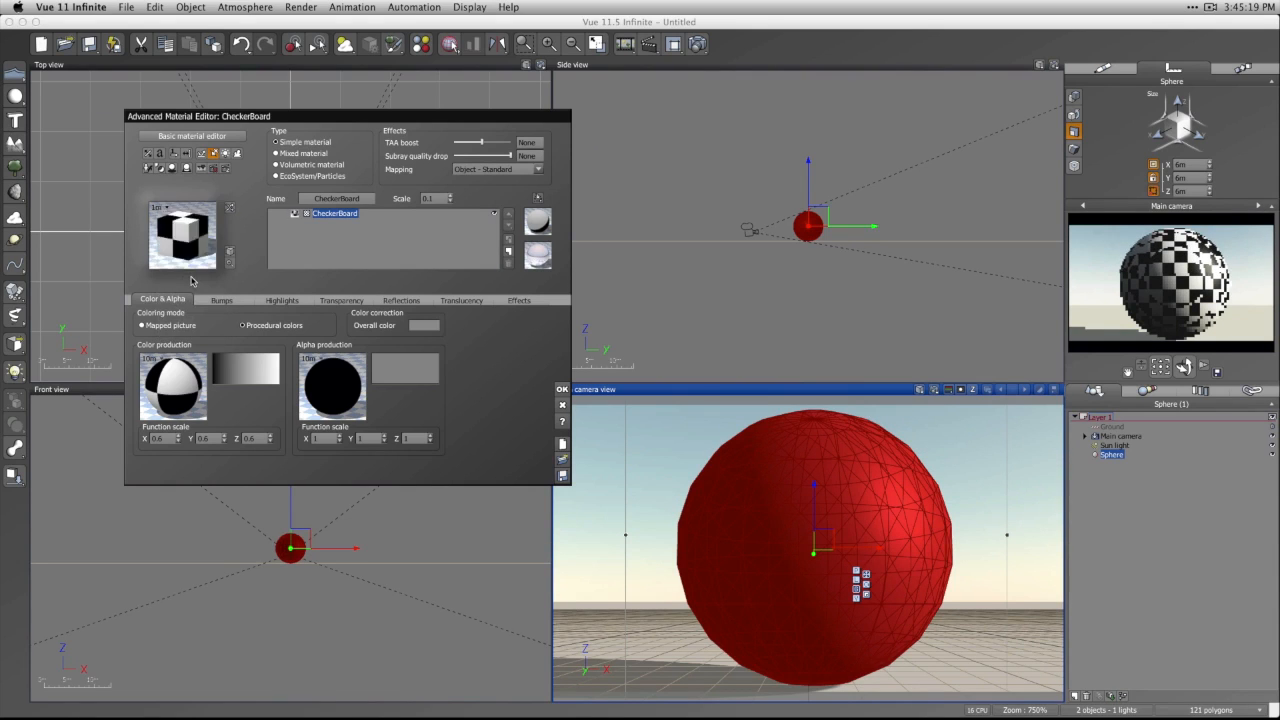
{"action": "left_click", "coordinate": [192, 266]}
{"action": "left_click", "coordinate": [168, 212]}
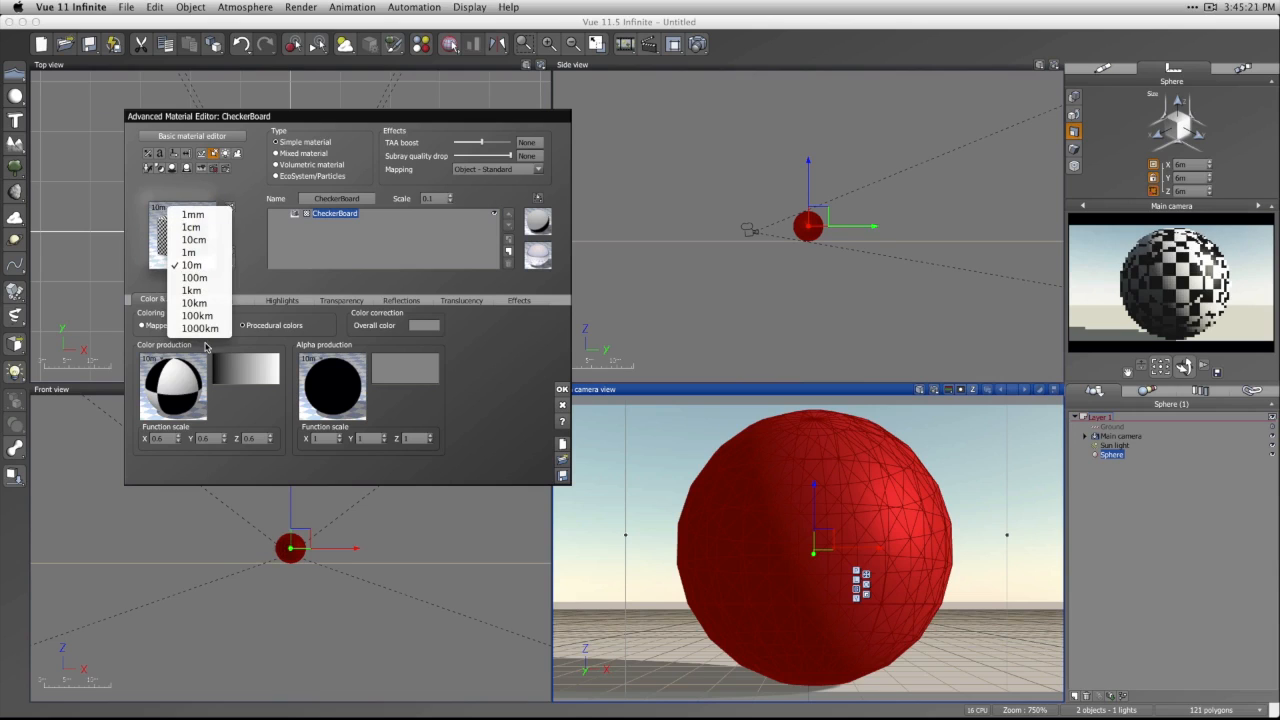
{"action": "left_click", "coordinate": [200, 329]}
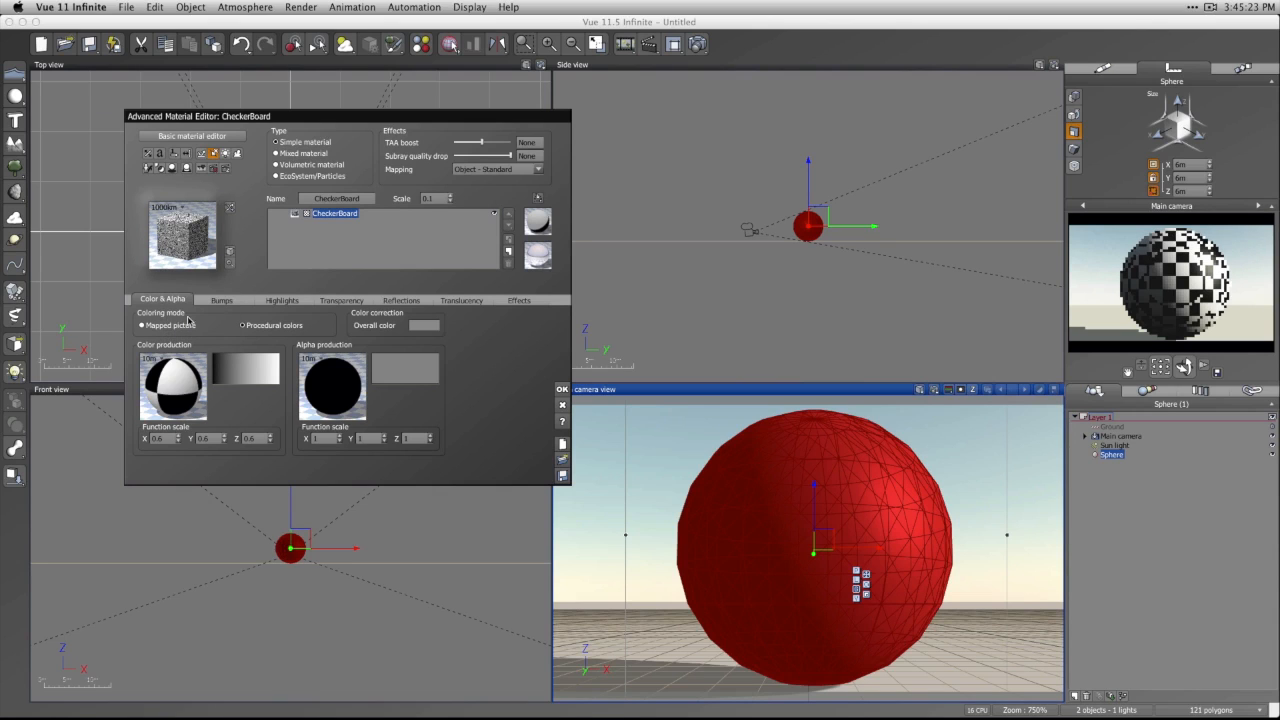
Compare the CheckerBoard preview at object sizes of 1mm, 1cm and 1m, and return the size to 10m.
{"action": "left_click", "coordinate": [168, 210]}
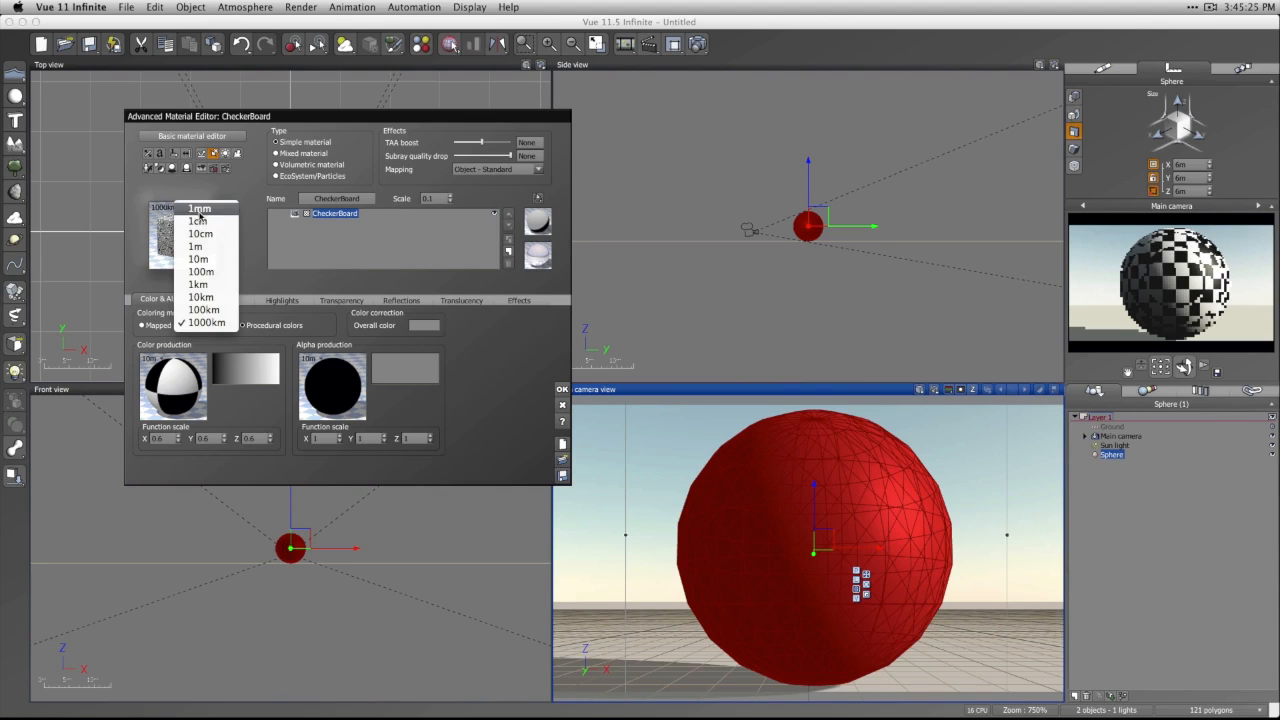
{"action": "left_click", "coordinate": [199, 209]}
{"action": "left_click", "coordinate": [163, 211]}
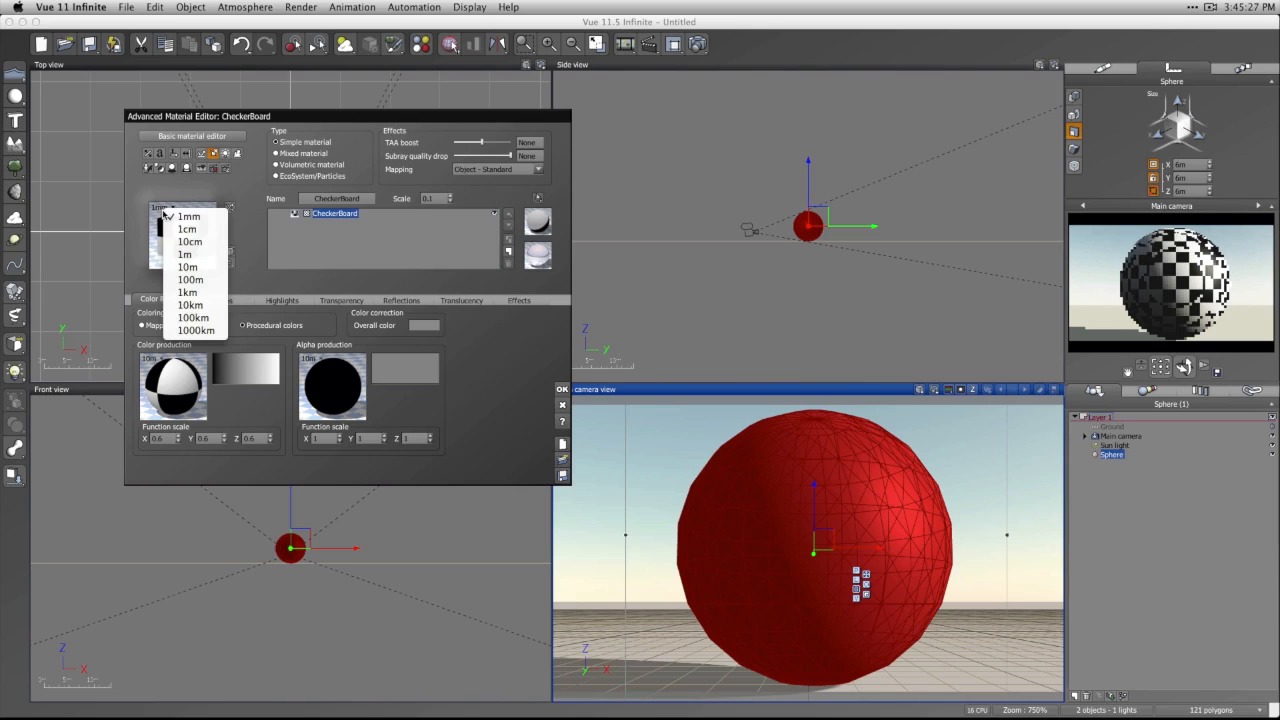
{"action": "left_click", "coordinate": [182, 229]}
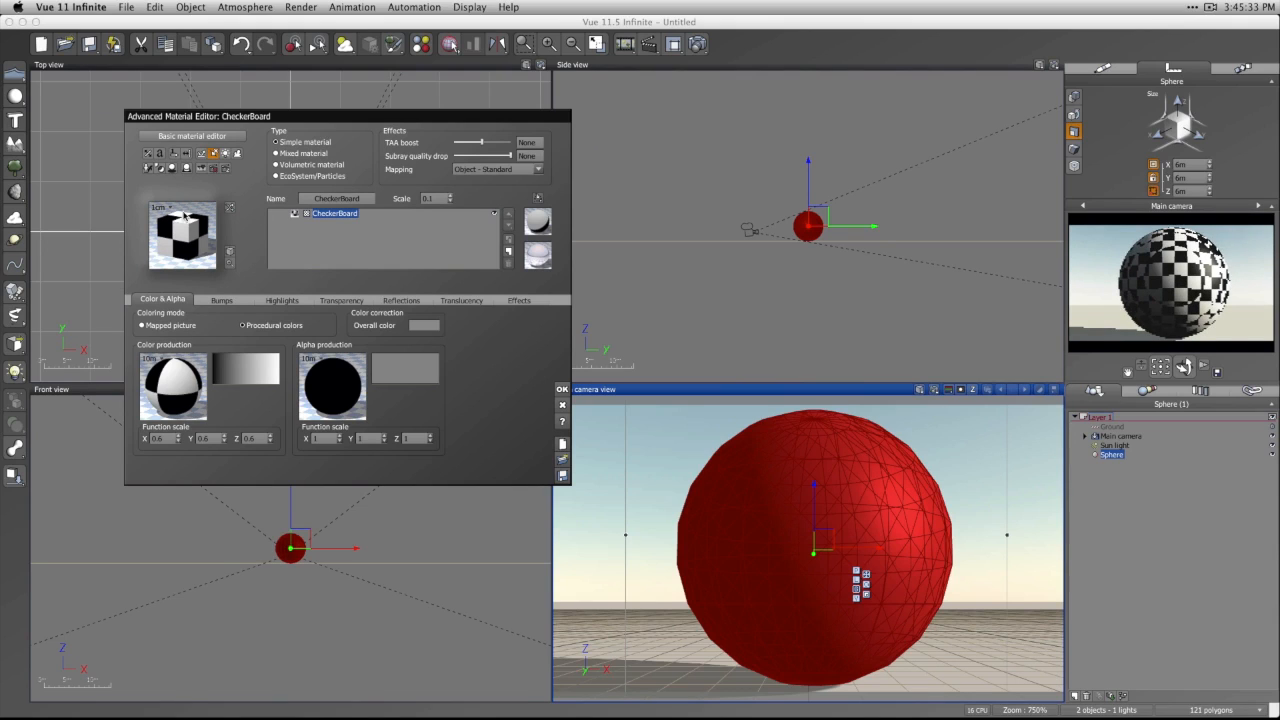
{"action": "left_click", "coordinate": [169, 208]}
{"action": "left_click", "coordinate": [192, 258]}
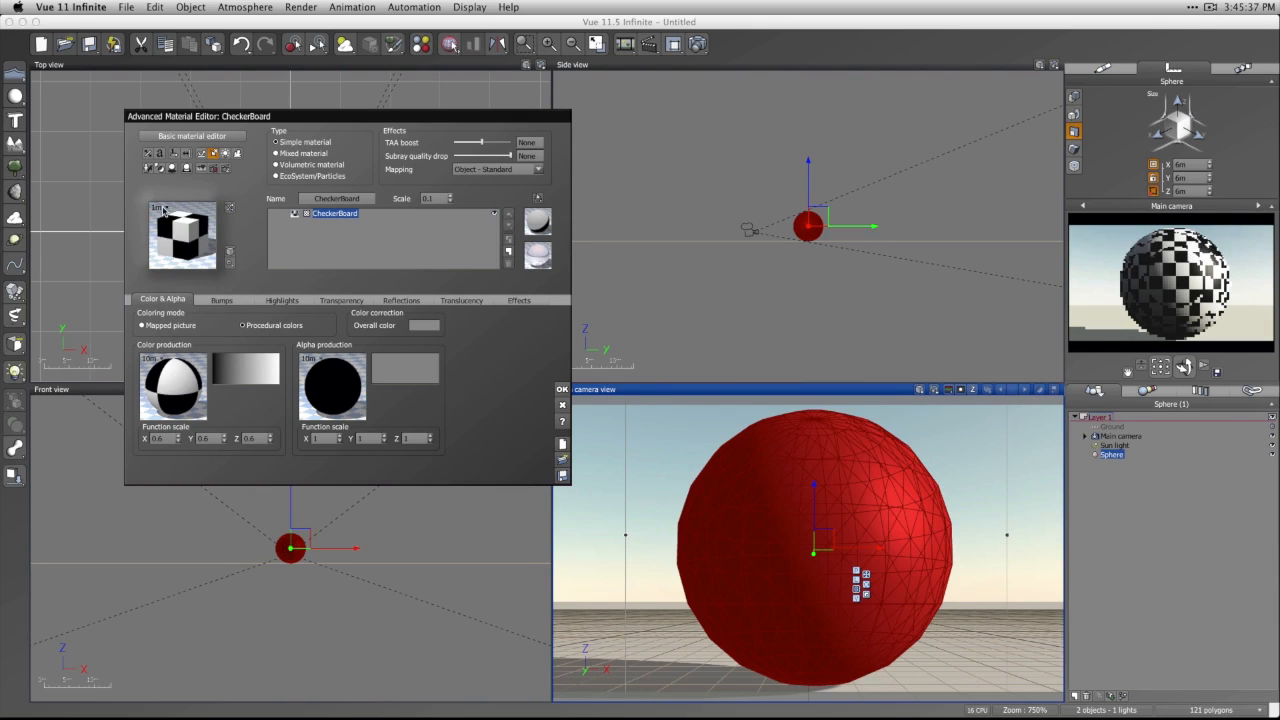
{"action": "left_click", "coordinate": [164, 208]}
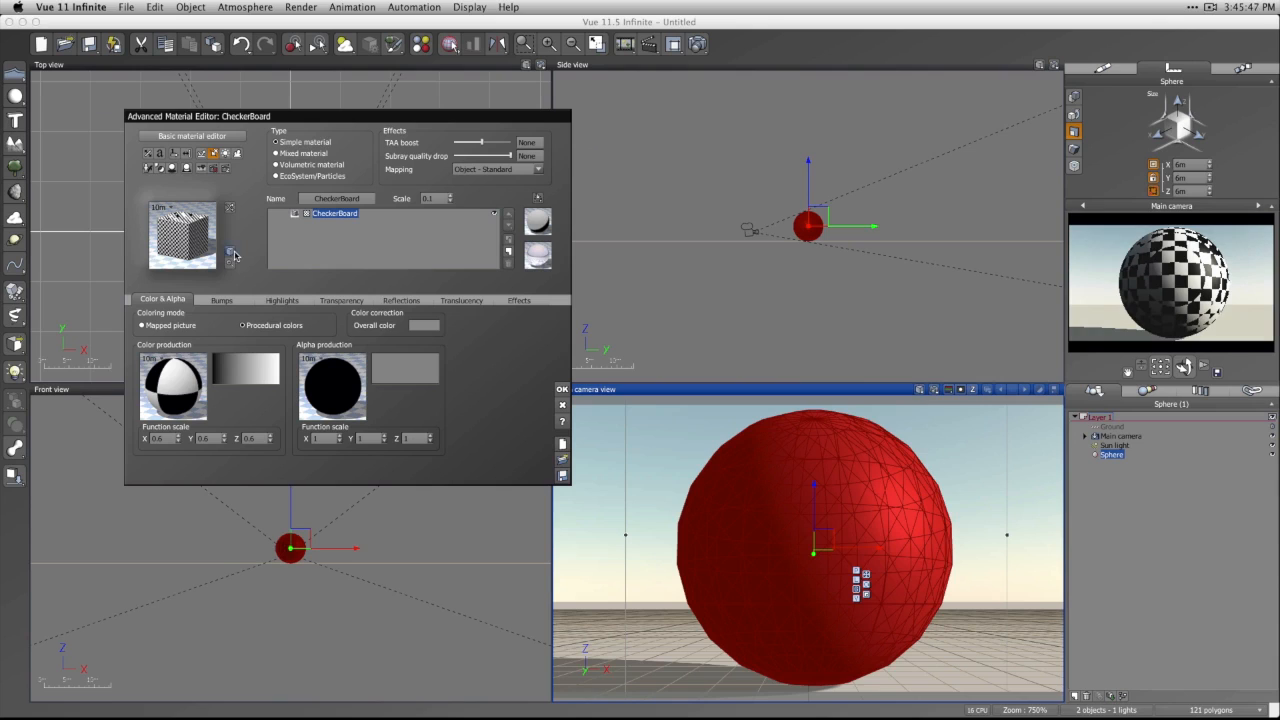
Open the material preview options and try Sphere, Cloud and Terrain as the preview object.
{"action": "left_click", "coordinate": [231, 255]}
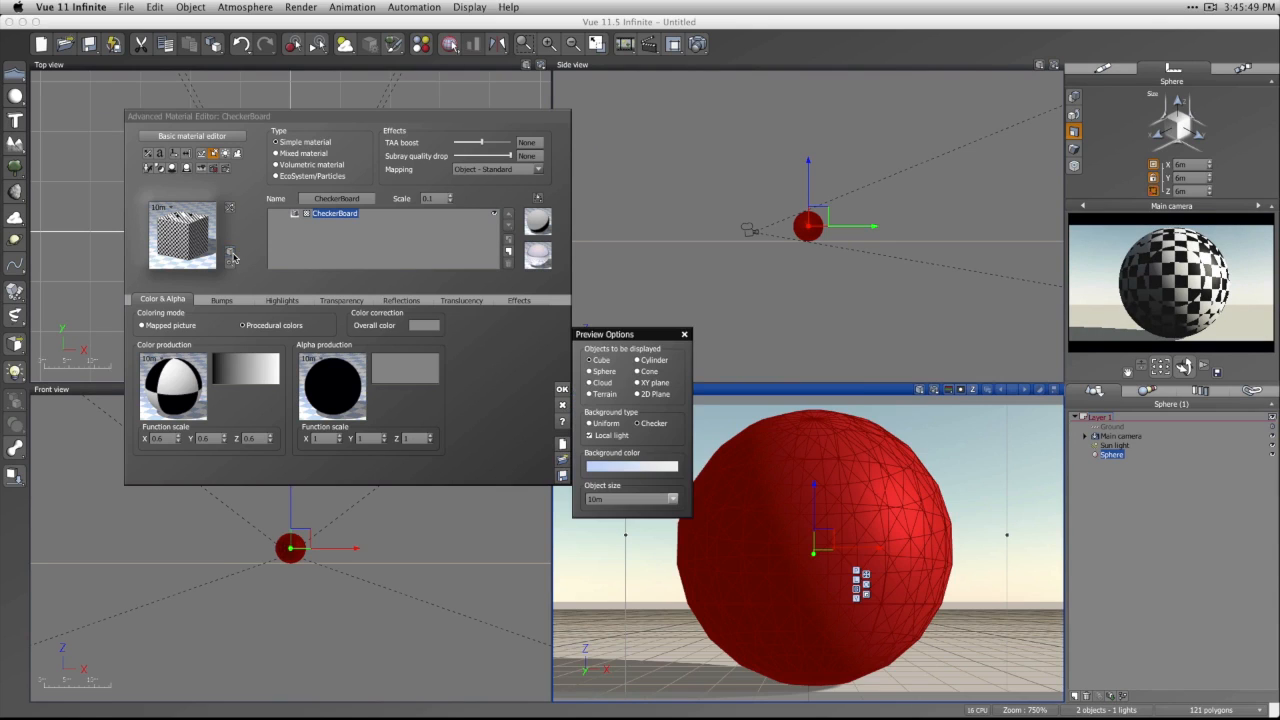
{"action": "left_click_drag", "start_coordinate": [630, 334], "coordinate": [634, 224]}
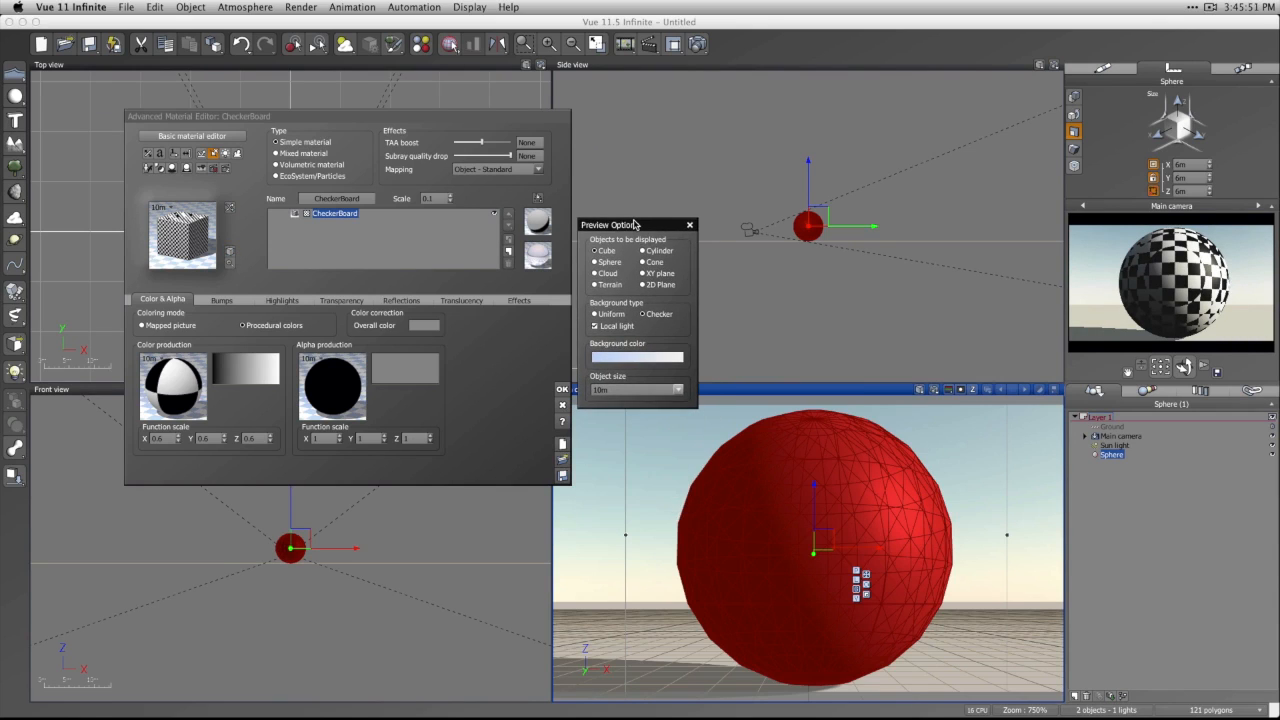
{"action": "left_click", "coordinate": [601, 263]}
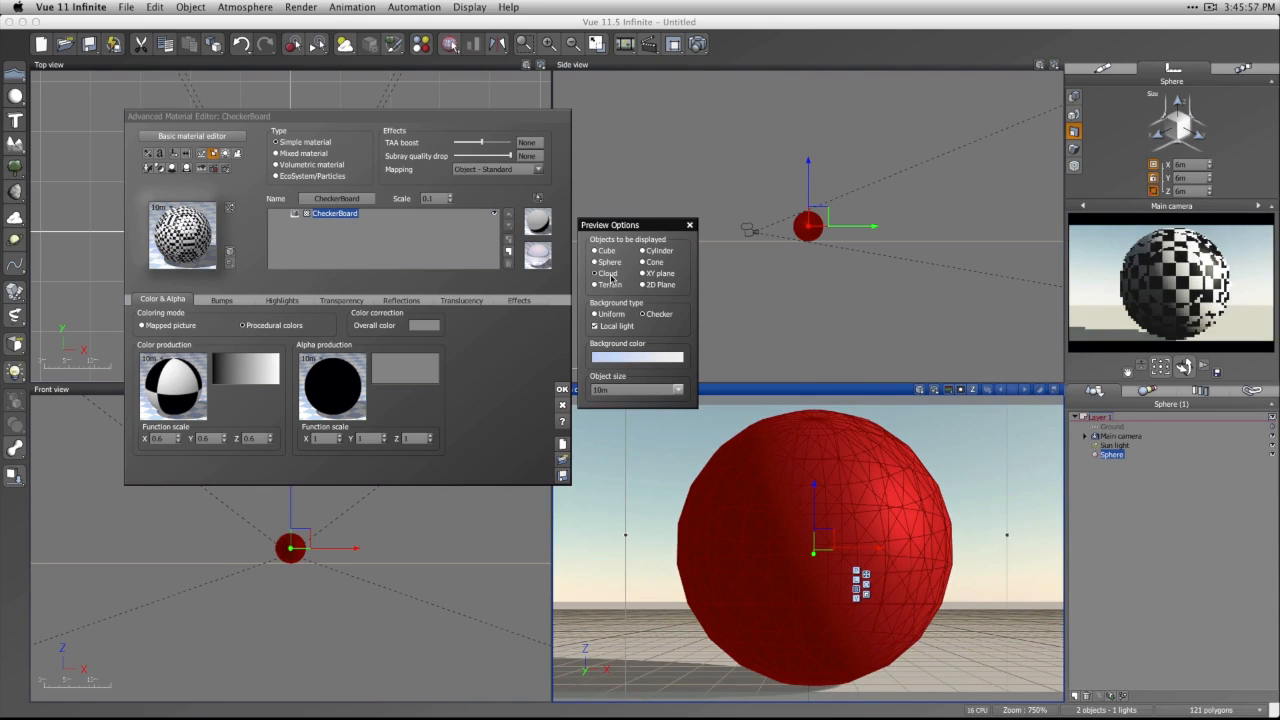
{"action": "left_click", "coordinate": [609, 274]}
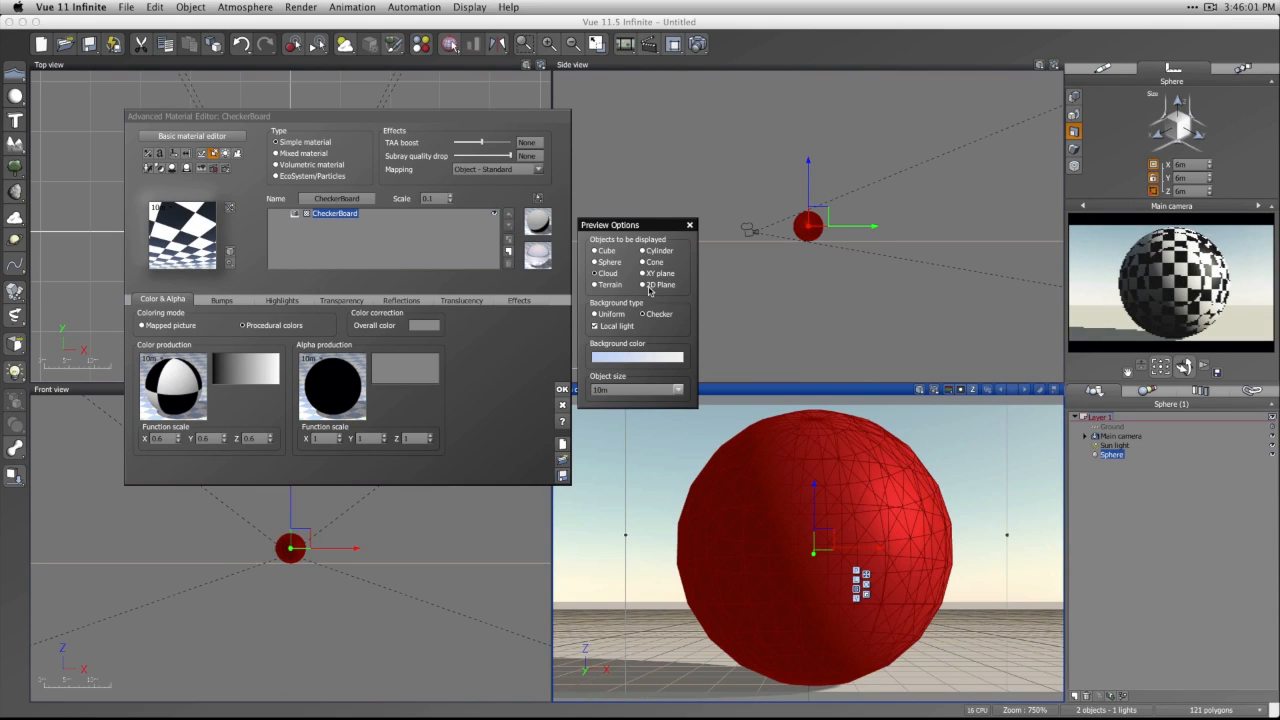
{"action": "left_click", "coordinate": [609, 284]}
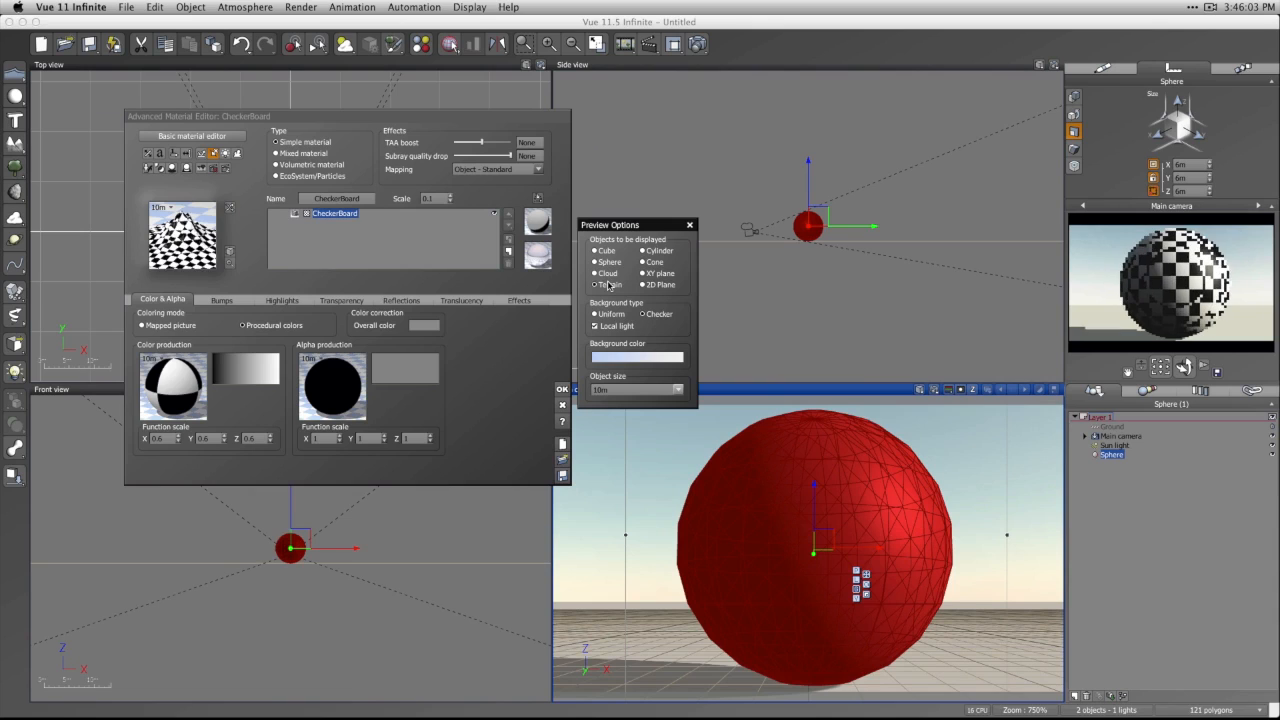
Try Cylinder, Cone, XY plane and 2D Plane as the material's preview object.
{"action": "left_click", "coordinate": [645, 251]}
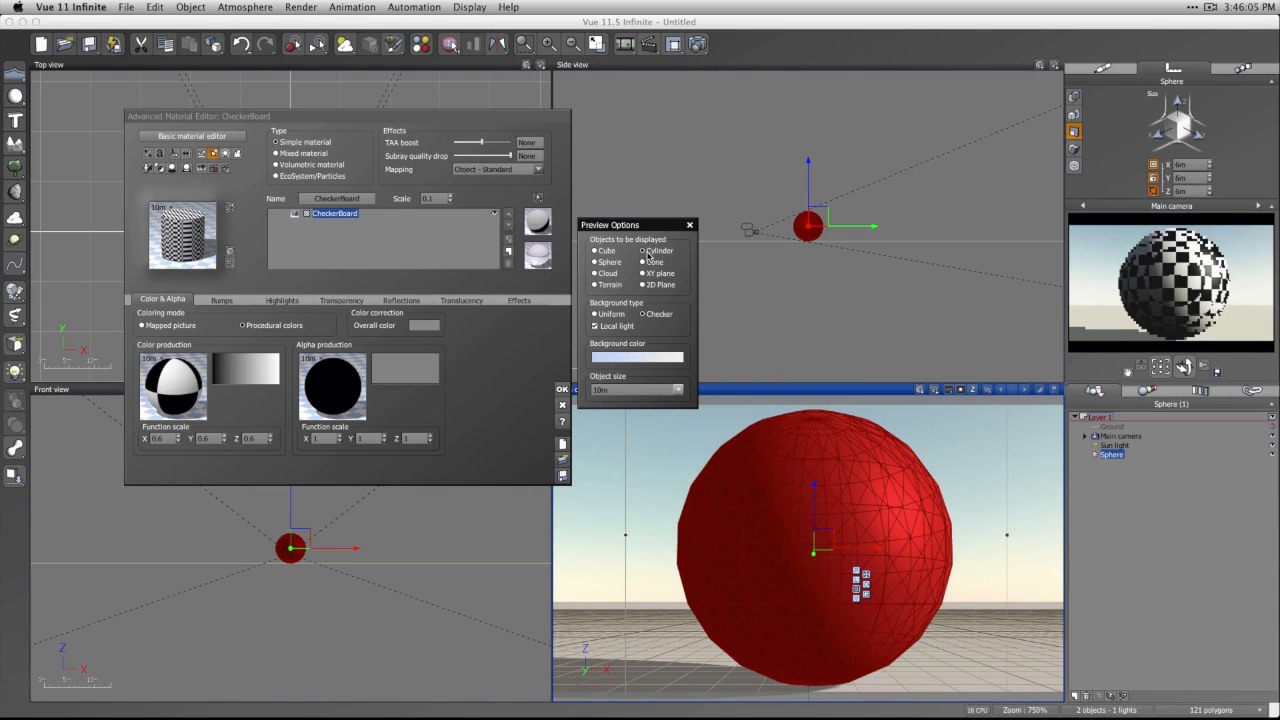
{"action": "left_click", "coordinate": [651, 264]}
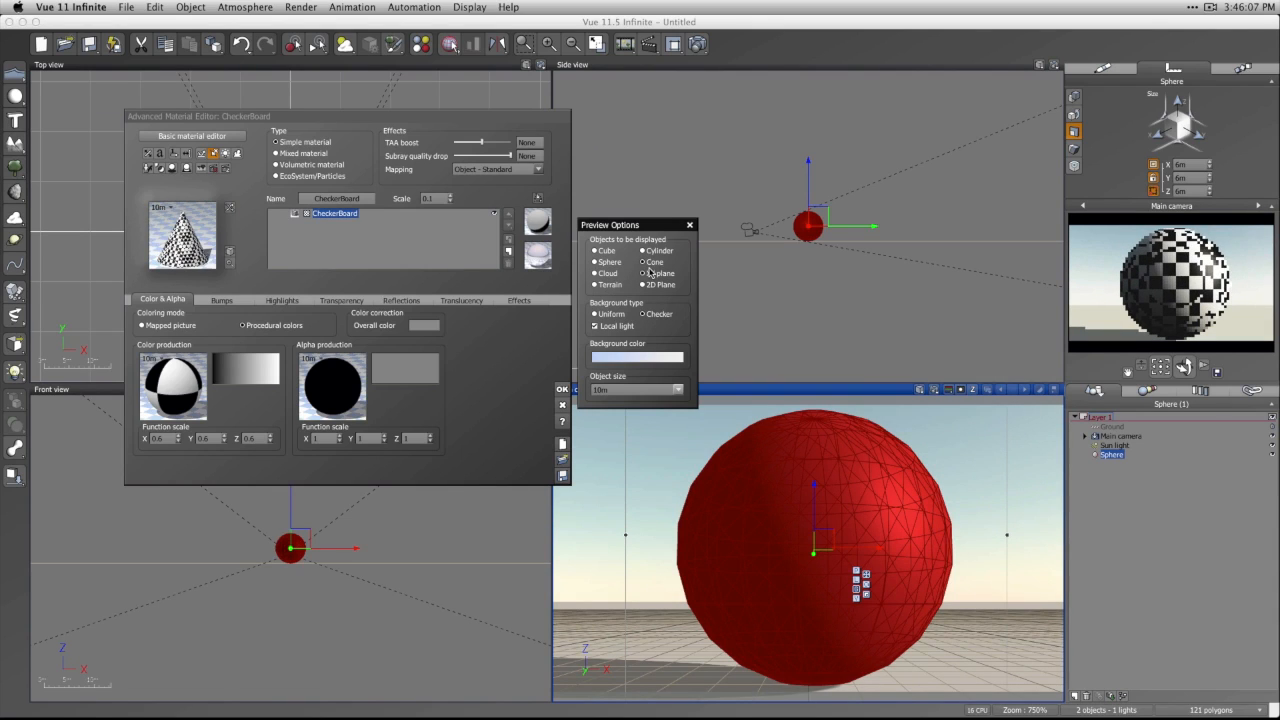
{"action": "left_click", "coordinate": [651, 272]}
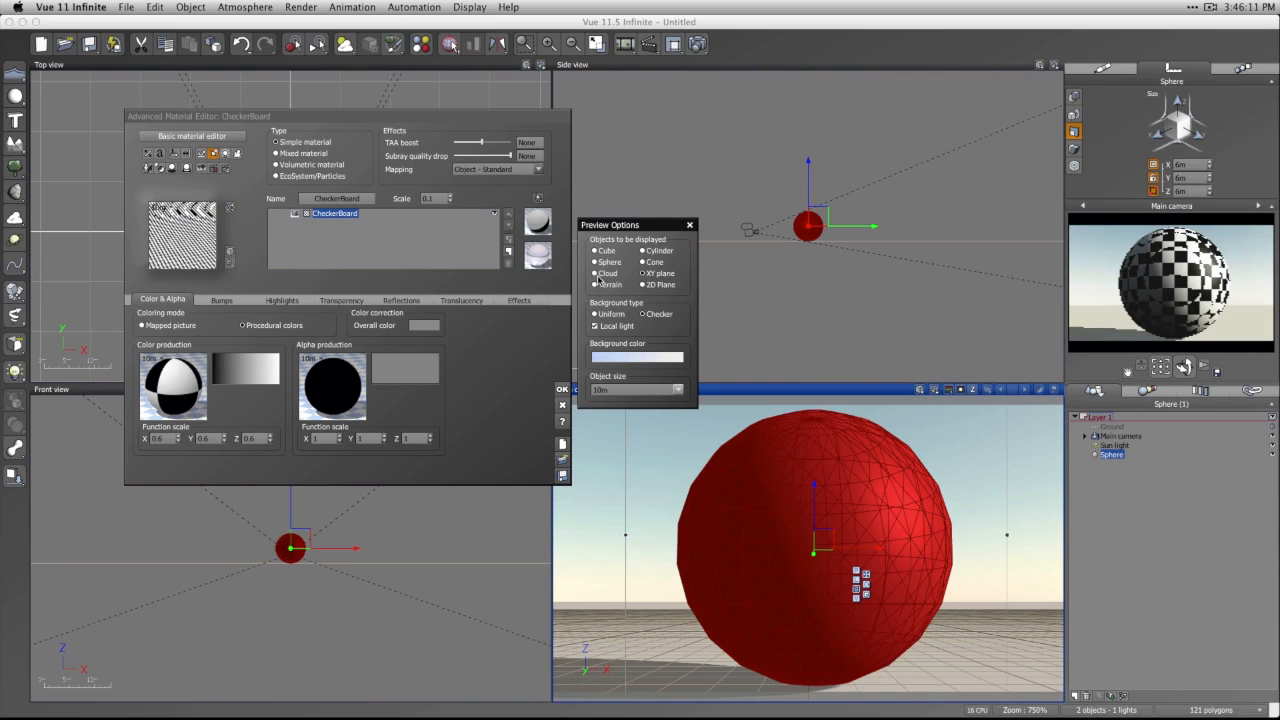
{"action": "left_click", "coordinate": [646, 285]}
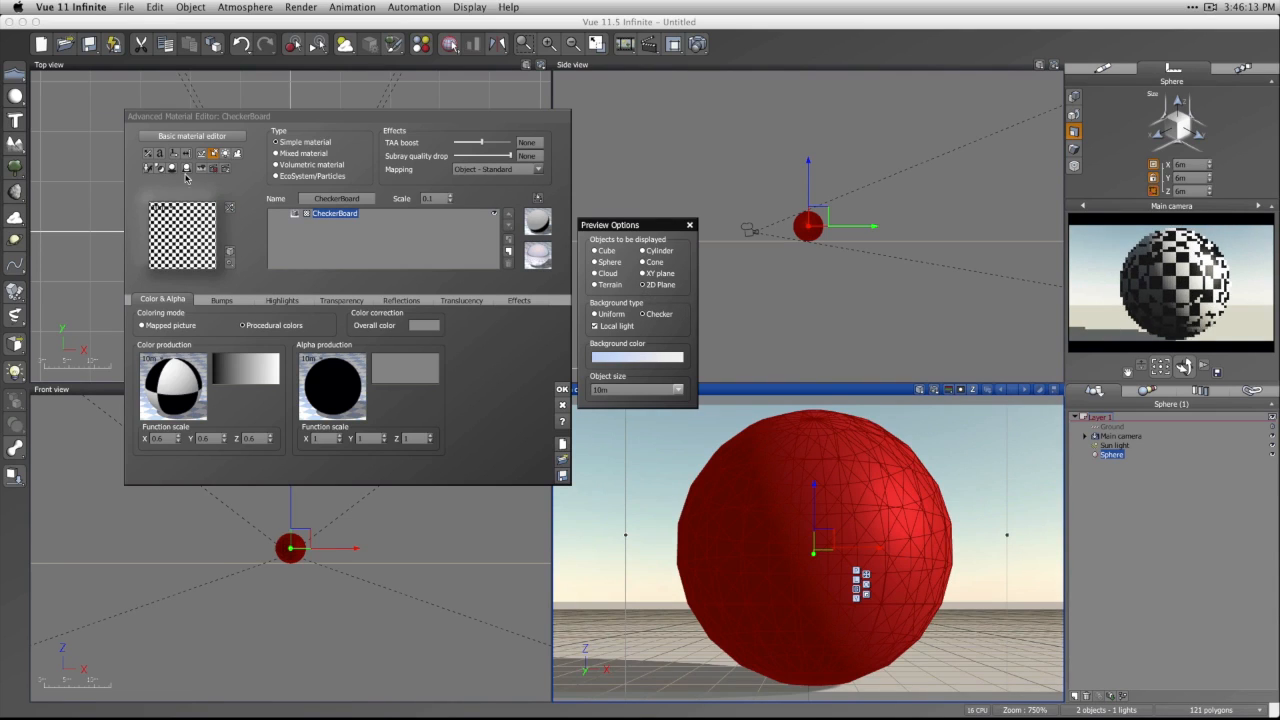
{"action": "left_click", "coordinate": [648, 274]}
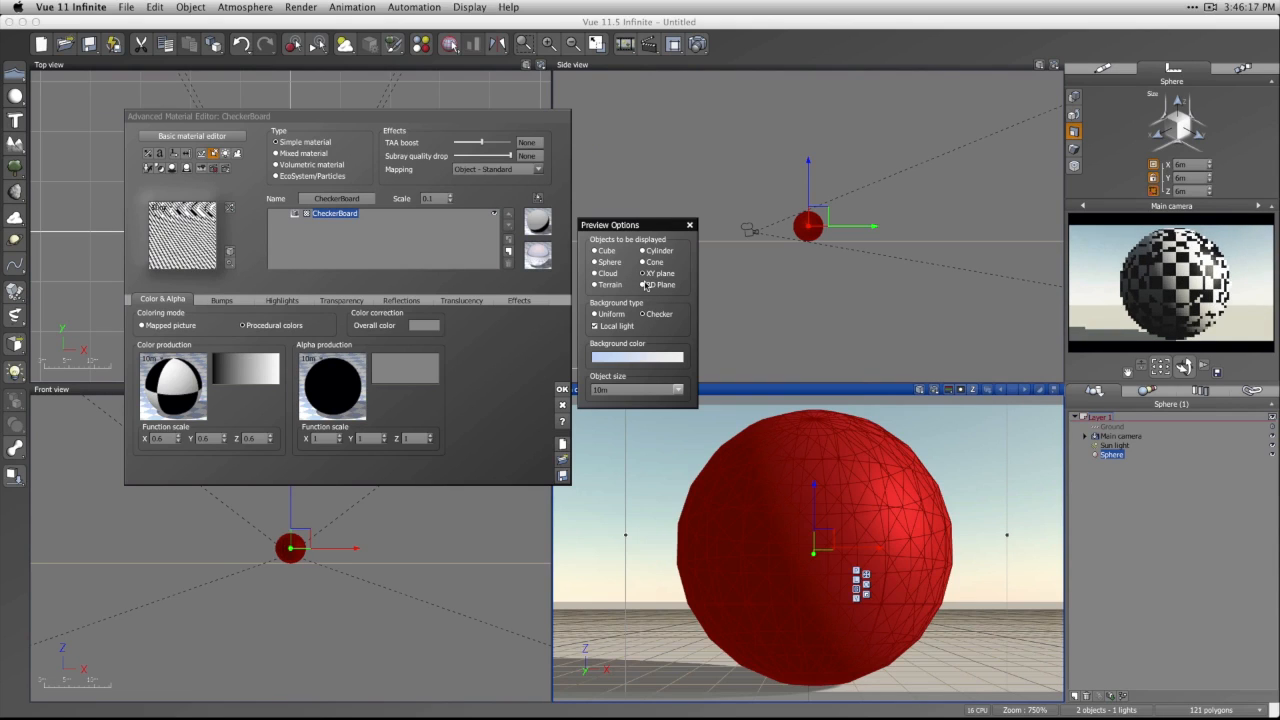
Check the Cube preview, set the preview object to Sphere and close the preview options.
{"action": "left_click", "coordinate": [598, 251]}
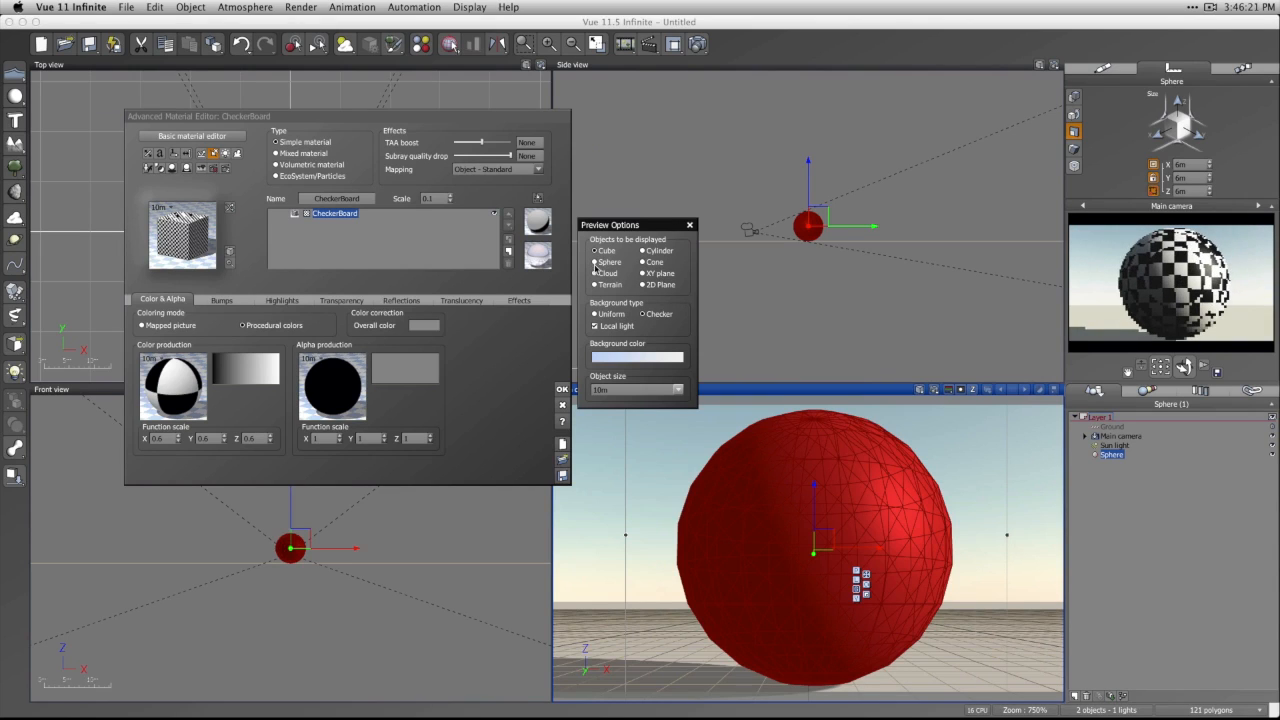
{"action": "left_click", "coordinate": [595, 262]}
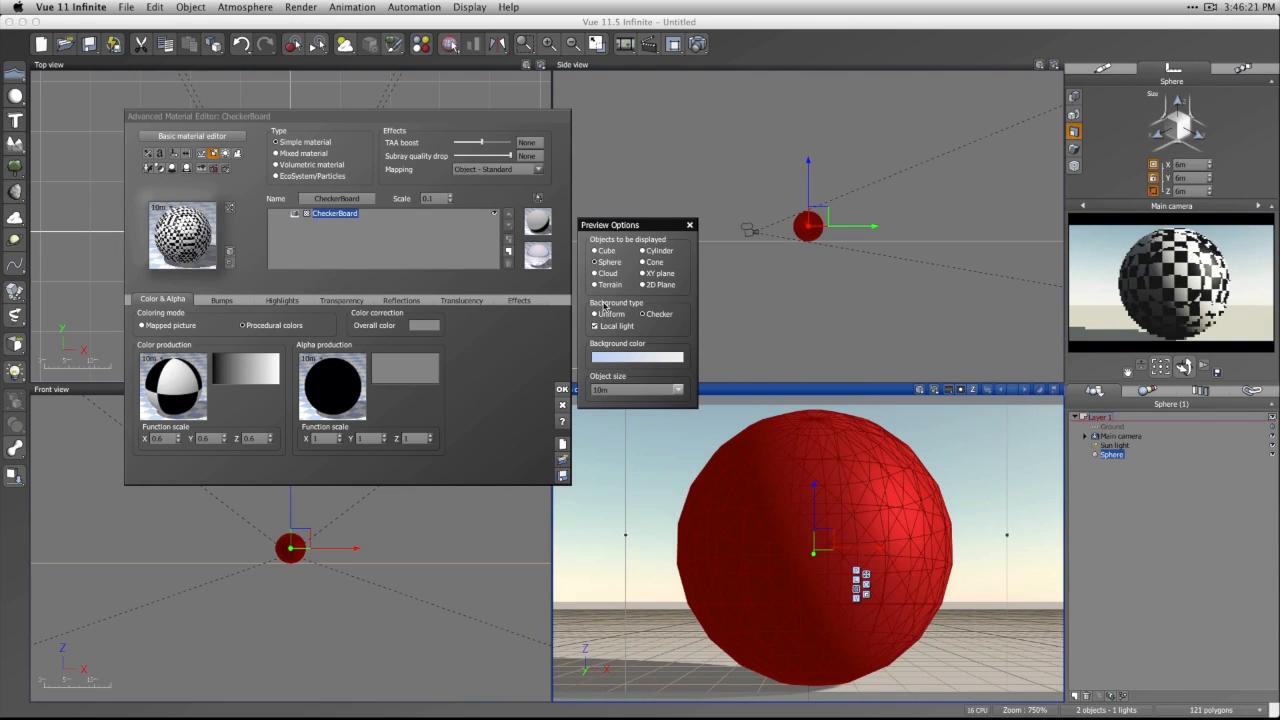
{"action": "left_click", "coordinate": [690, 225]}
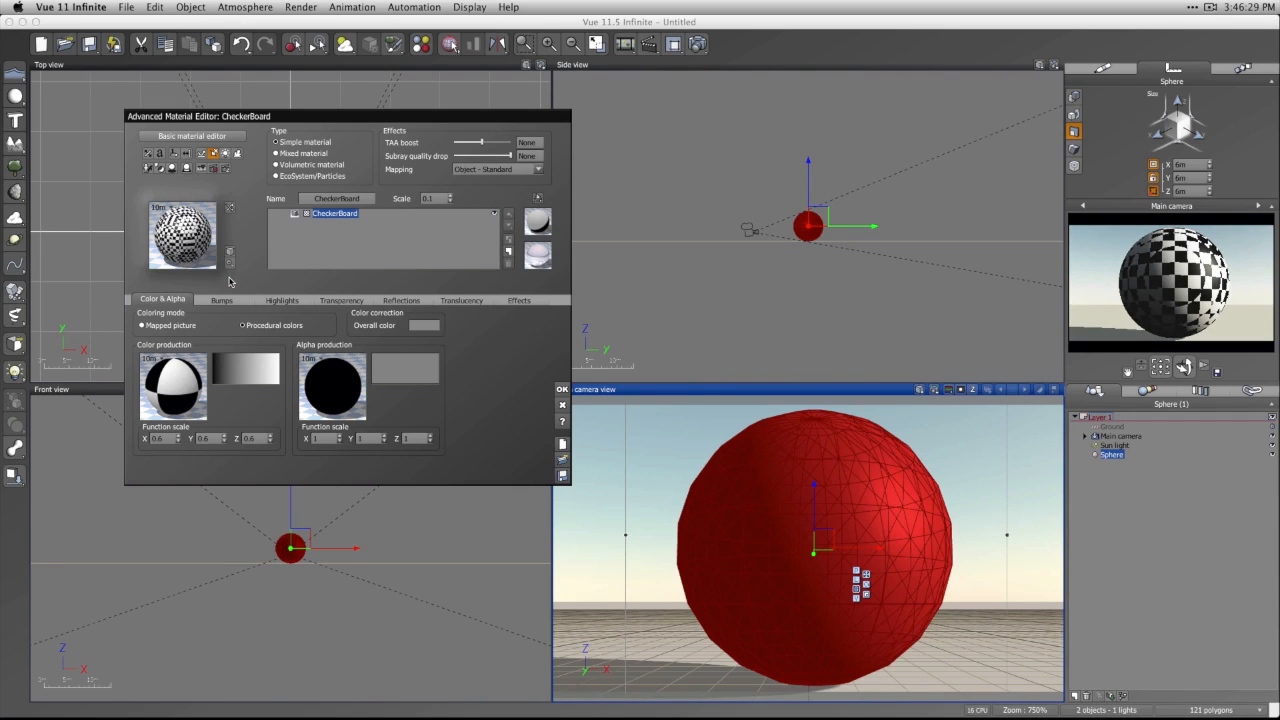
View the CheckerBoard material in the Material Zoom window, shrink the window, re-render the preview and close it.
{"action": "left_click", "coordinate": [231, 266]}
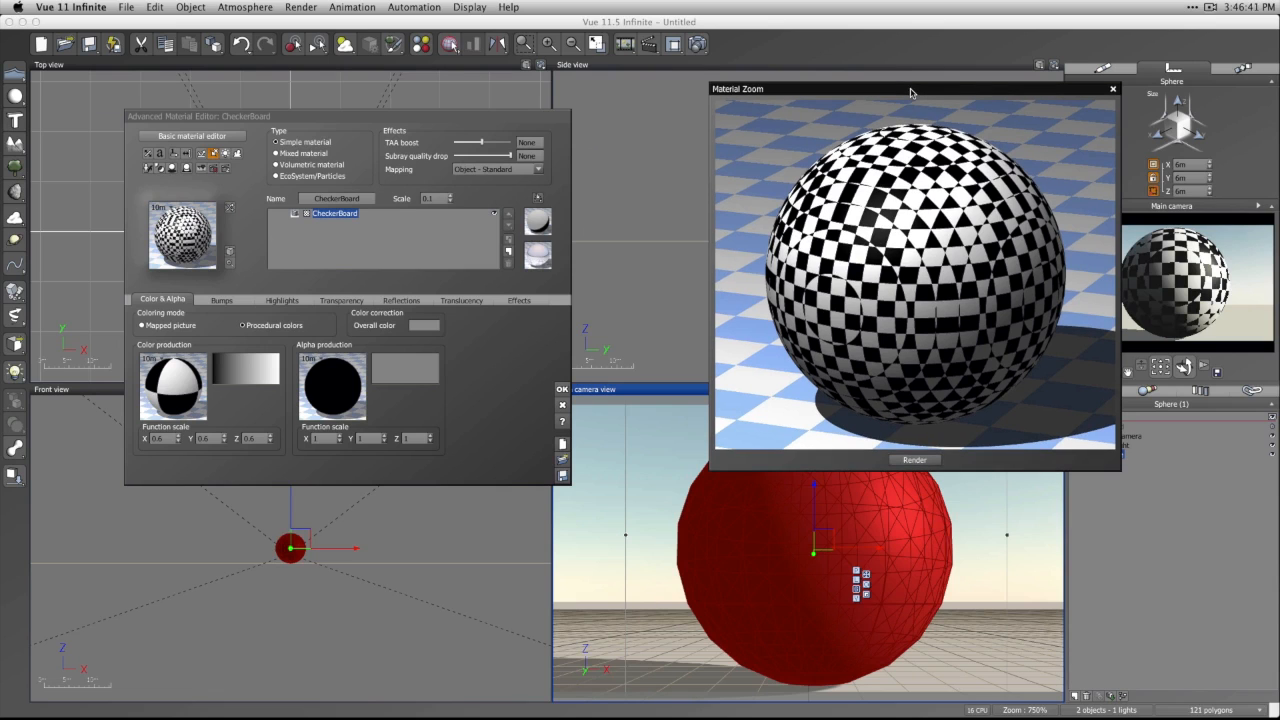
{"action": "left_click_drag", "start_coordinate": [910, 92], "coordinate": [791, 113]}
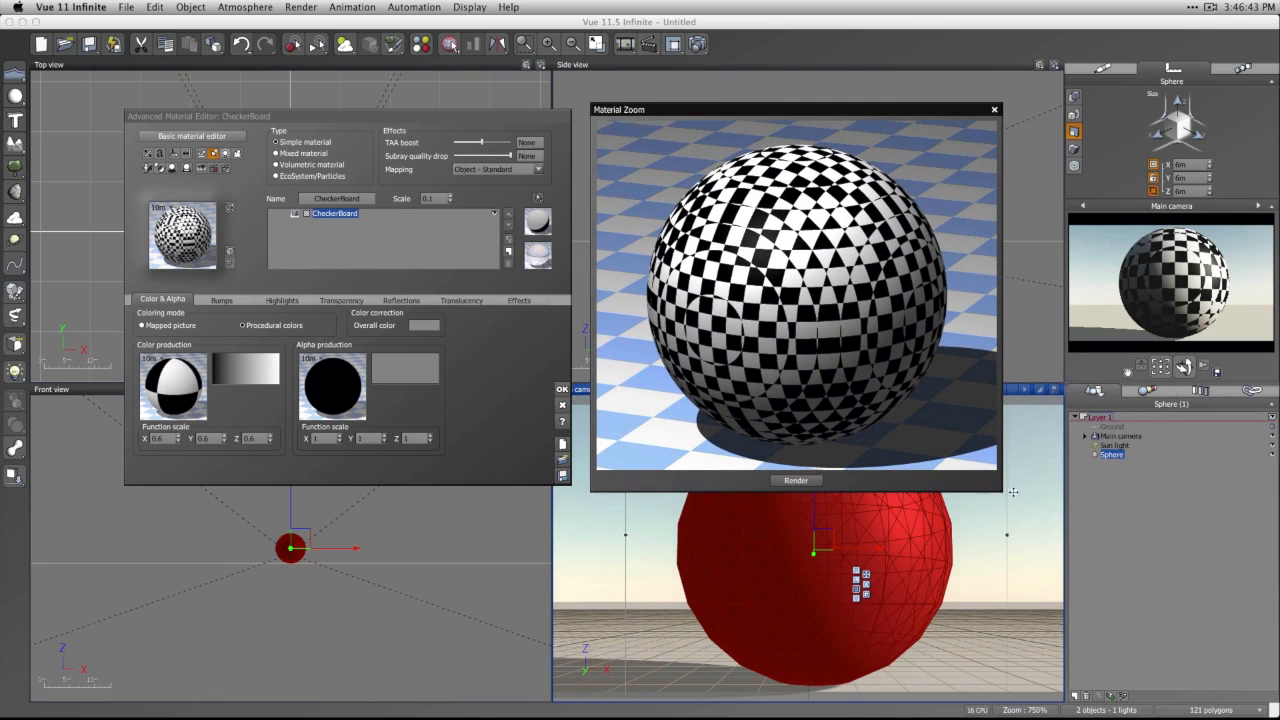
{"action": "left_click_drag", "start_coordinate": [995, 488], "coordinate": [938, 404]}
{"action": "left_click", "coordinate": [764, 392]}
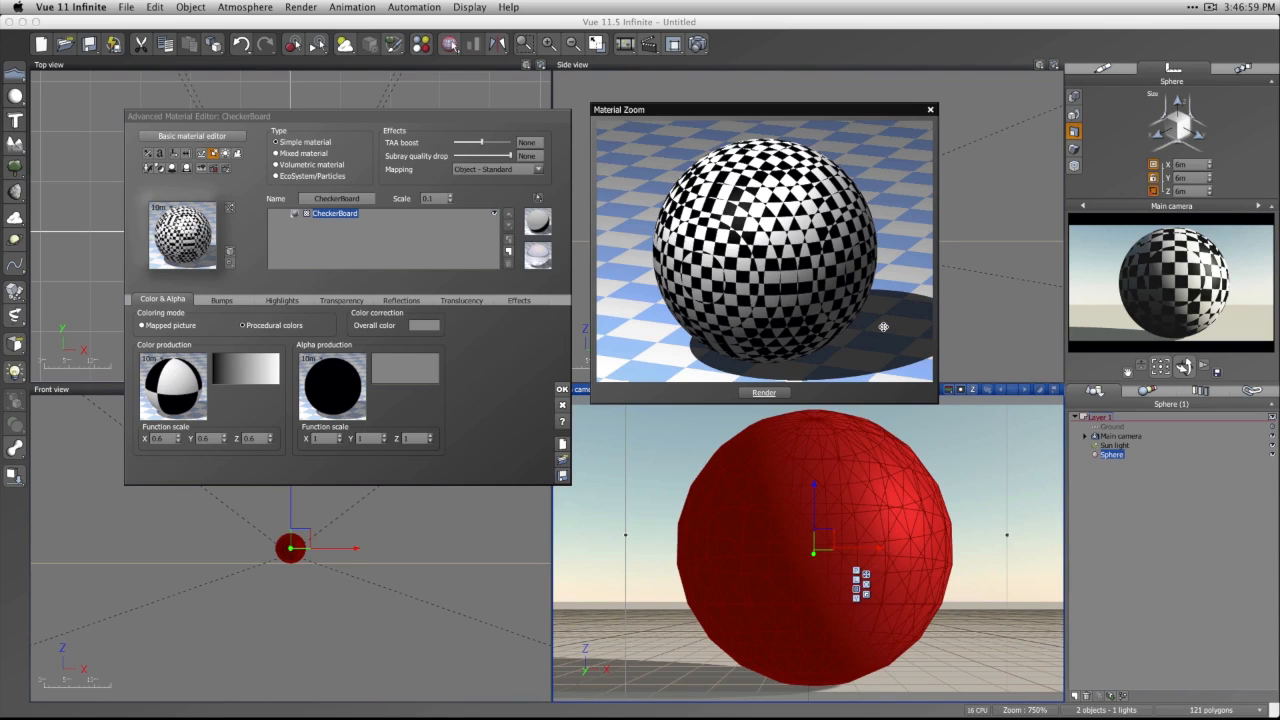
{"action": "left_click", "coordinate": [930, 111]}
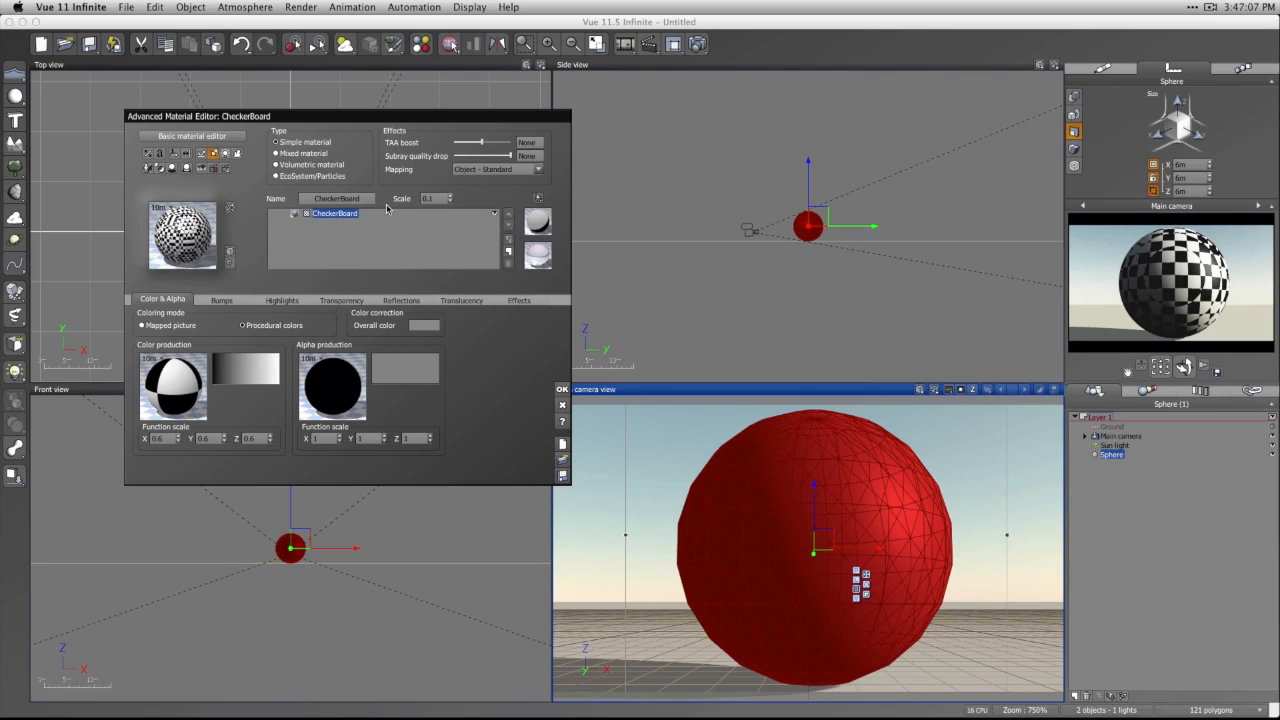
Start a new default material and name it Demo1.
{"action": "left_click", "coordinate": [562, 446]}
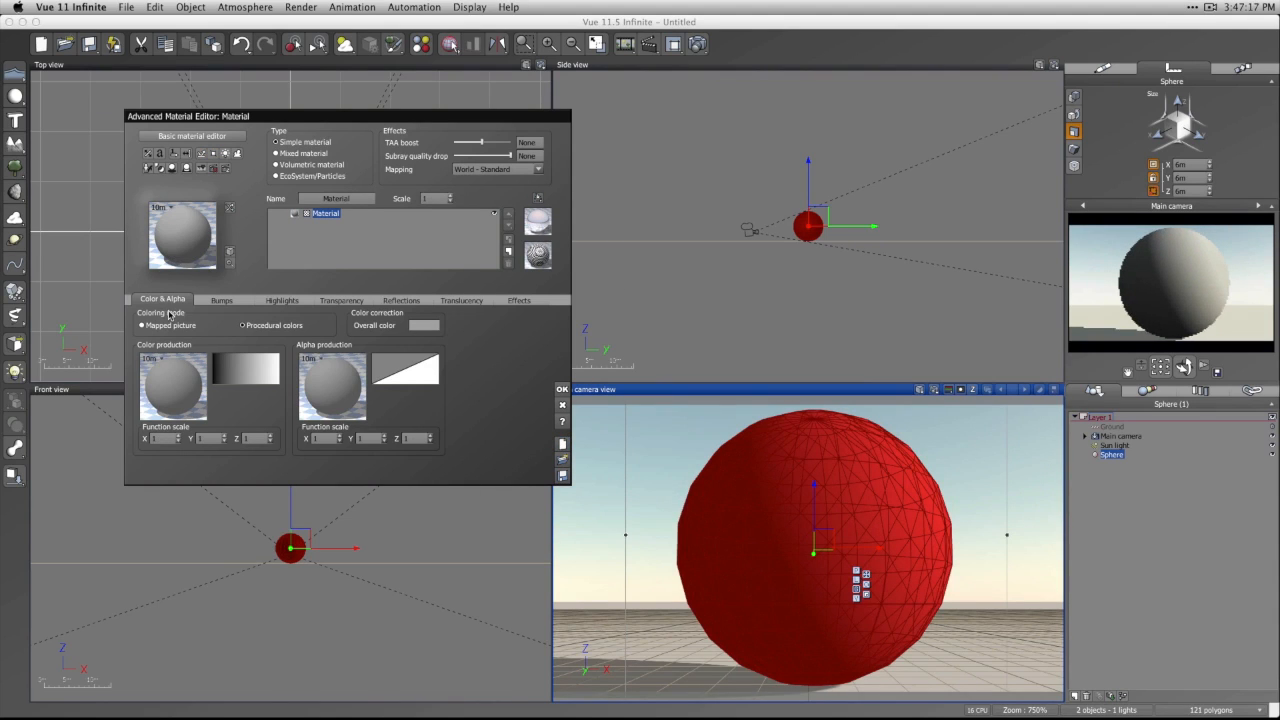
{"action": "left_click", "coordinate": [359, 197]}
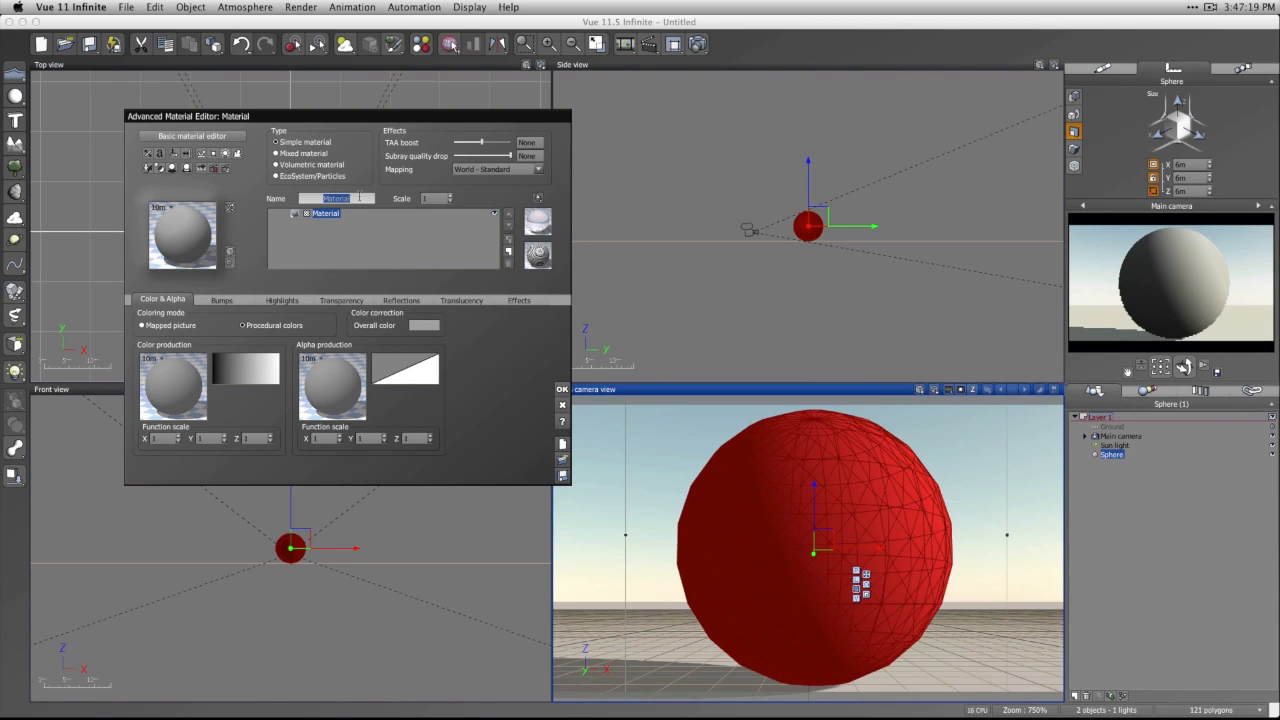
{"action": "key", "text": "shift"}
{"action": "type", "text": "De"}
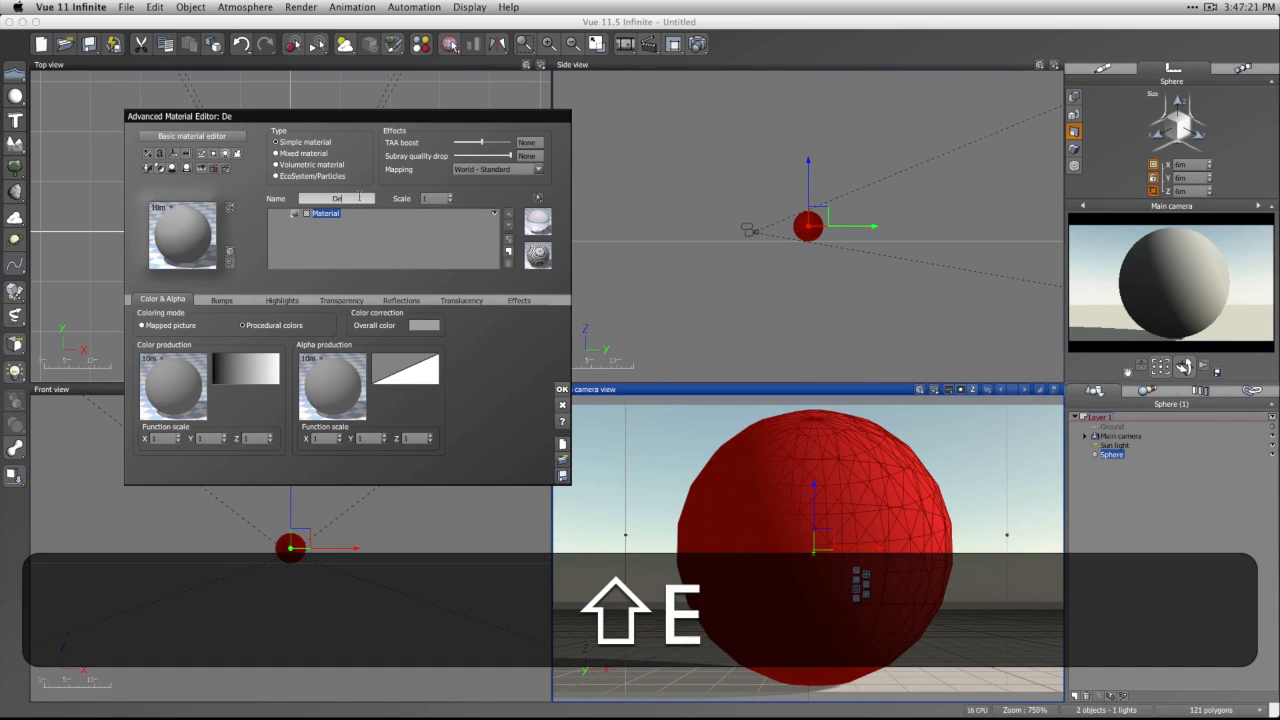
{"action": "type", "text": "mo1"}
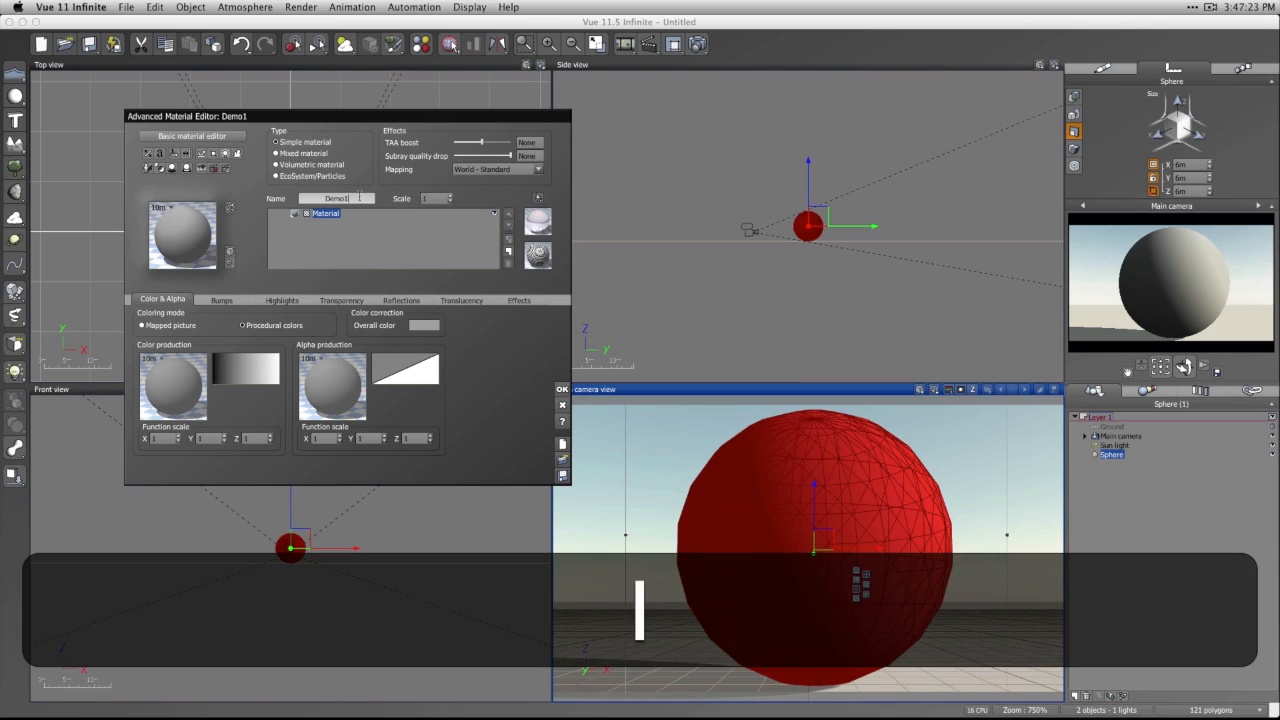
{"action": "left_click", "coordinate": [366, 241]}
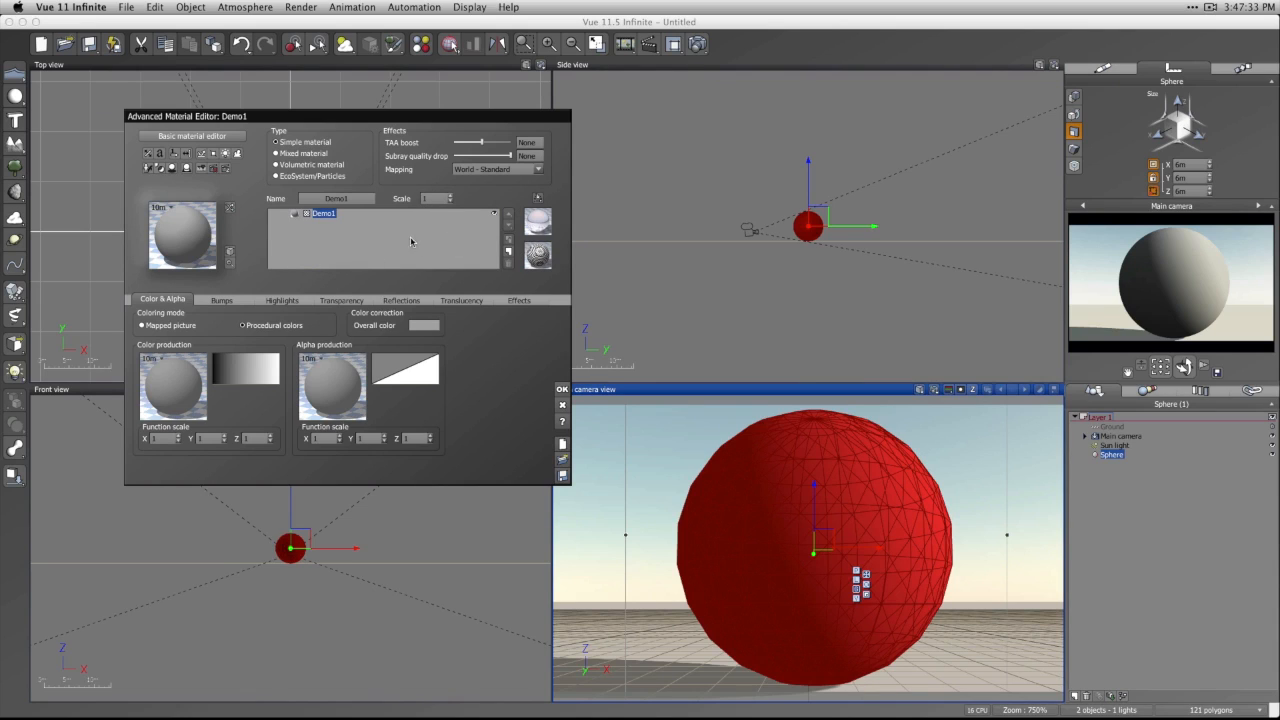
Restore the CheckerBoard material in the editor and set its scale to 1.
{"action": "left_click", "coordinate": [543, 266]}
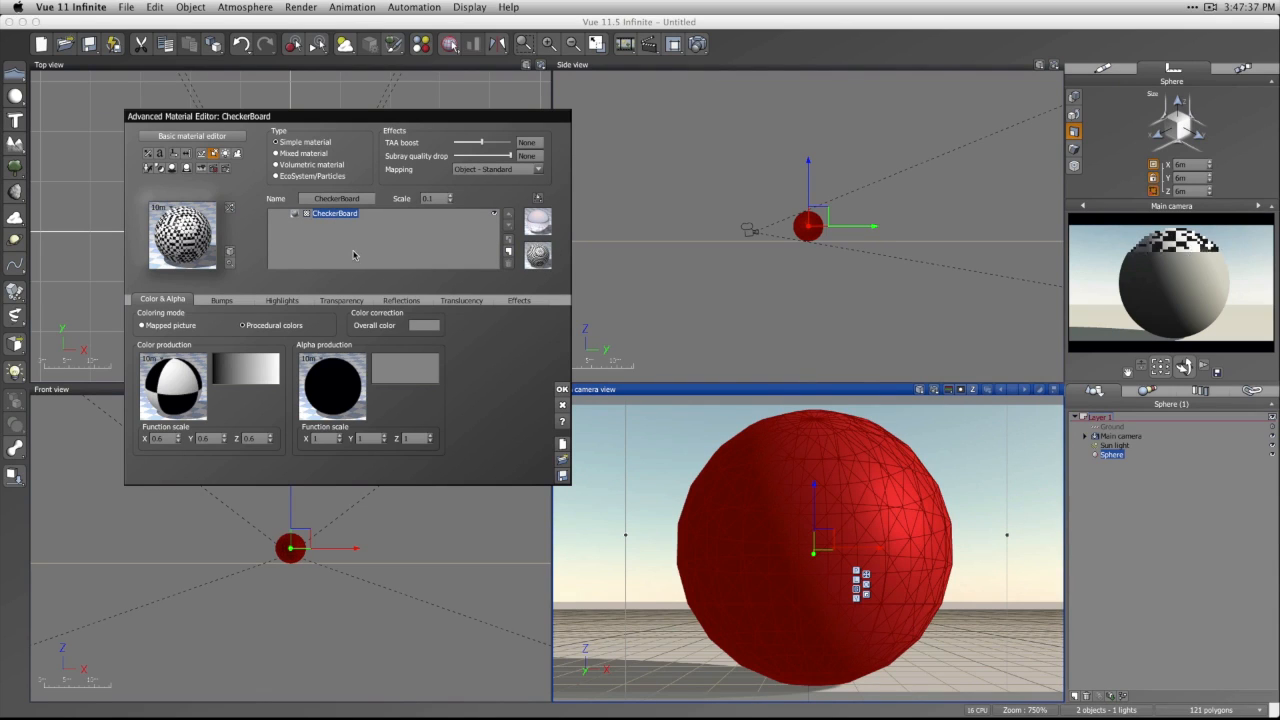
{"action": "double_click", "coordinate": [428, 199]}
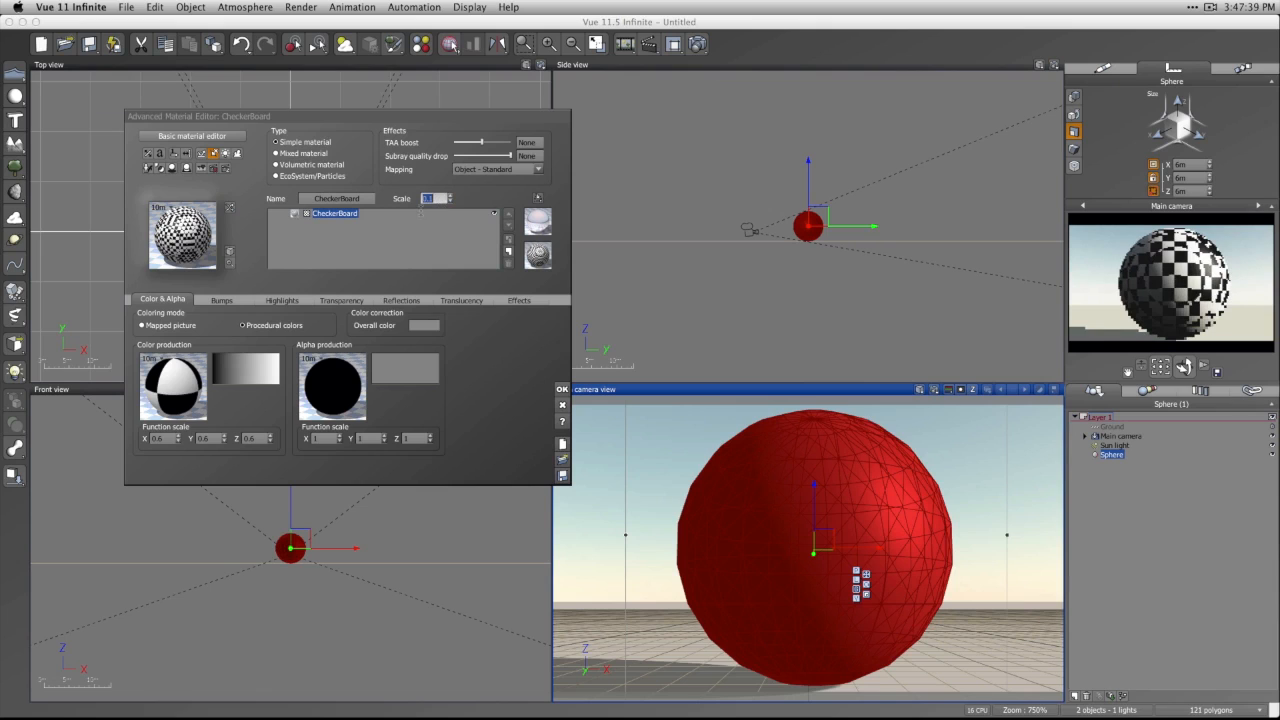
{"action": "type", "text": "1"}
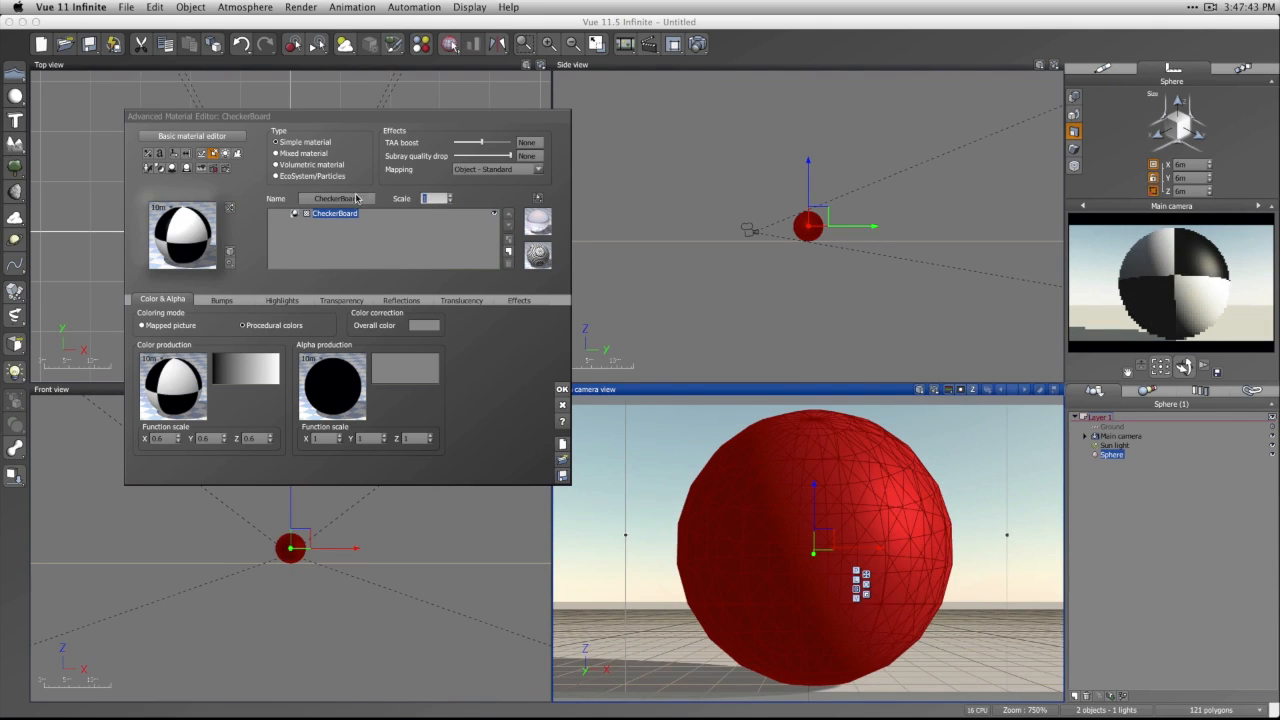
Try the CheckerBoard material at a scale of 0.01 and set its scale back to 1.
{"action": "type", "text": "0.01"}
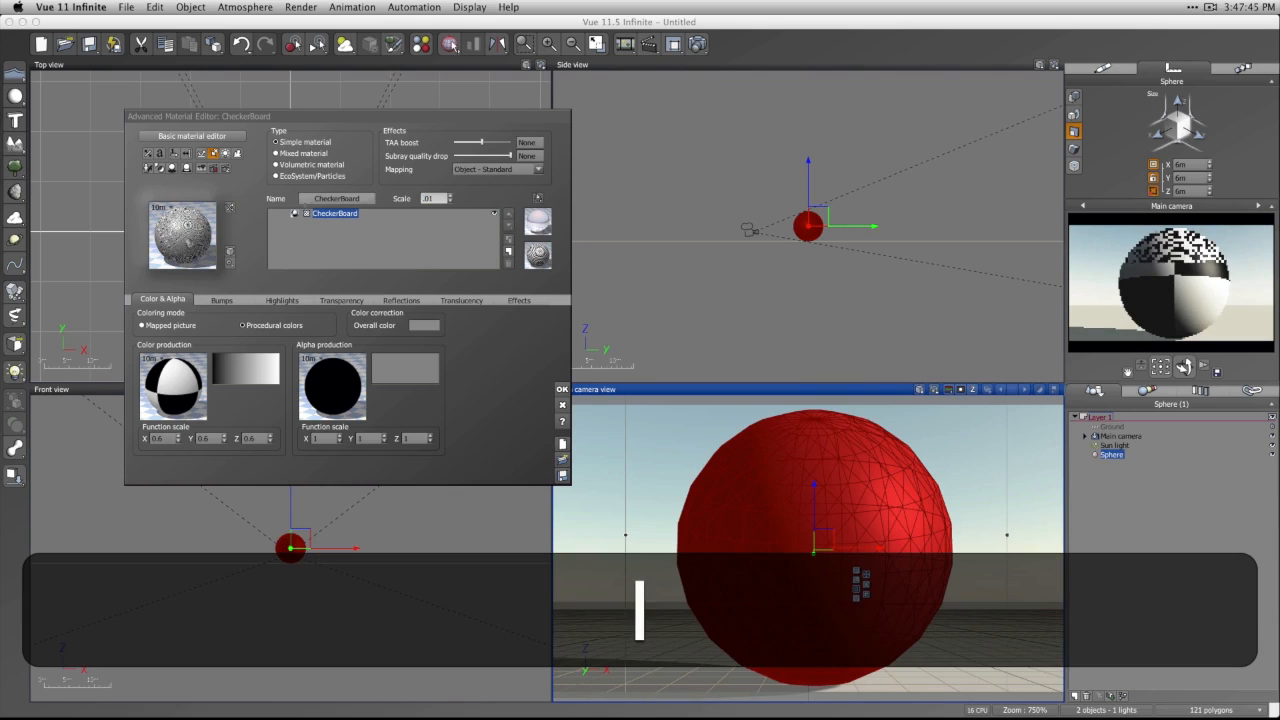
{"action": "double_click", "coordinate": [423, 199]}
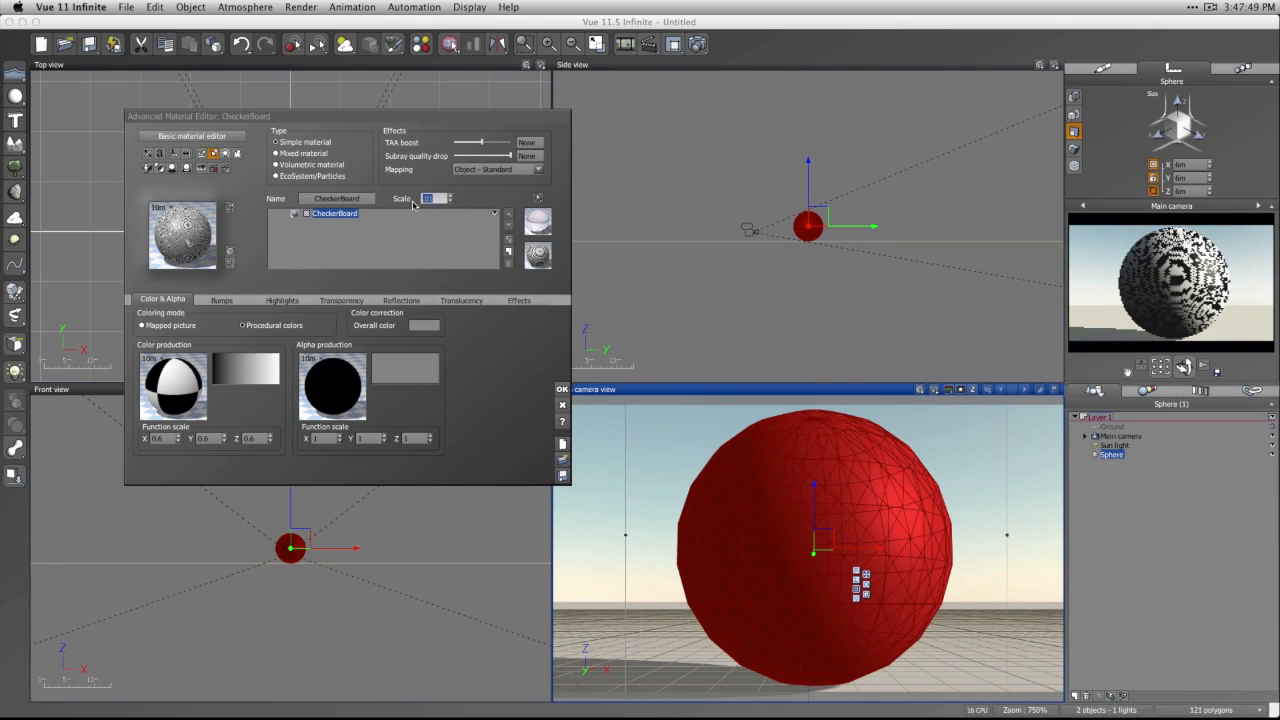
{"action": "type", "text": "1"}
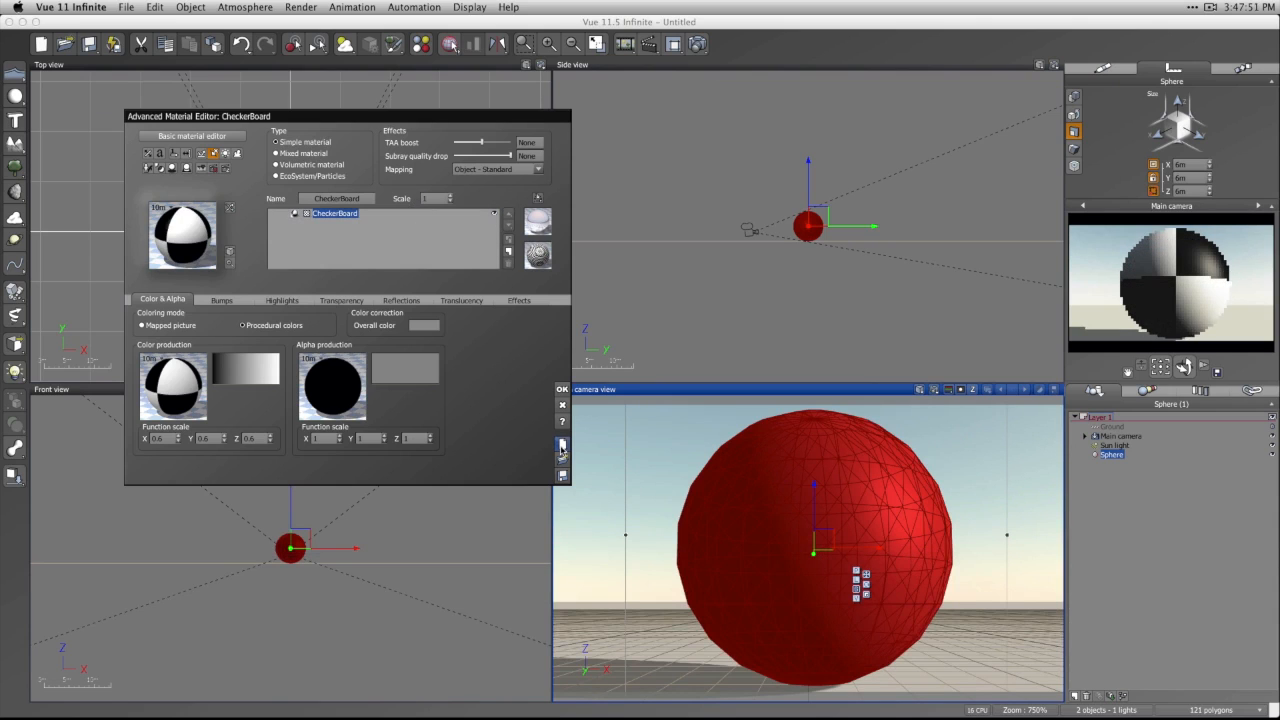
Start a new default material, check its available mapping modes, and restore the saved CheckerBoard version.
{"action": "left_click", "coordinate": [561, 447]}
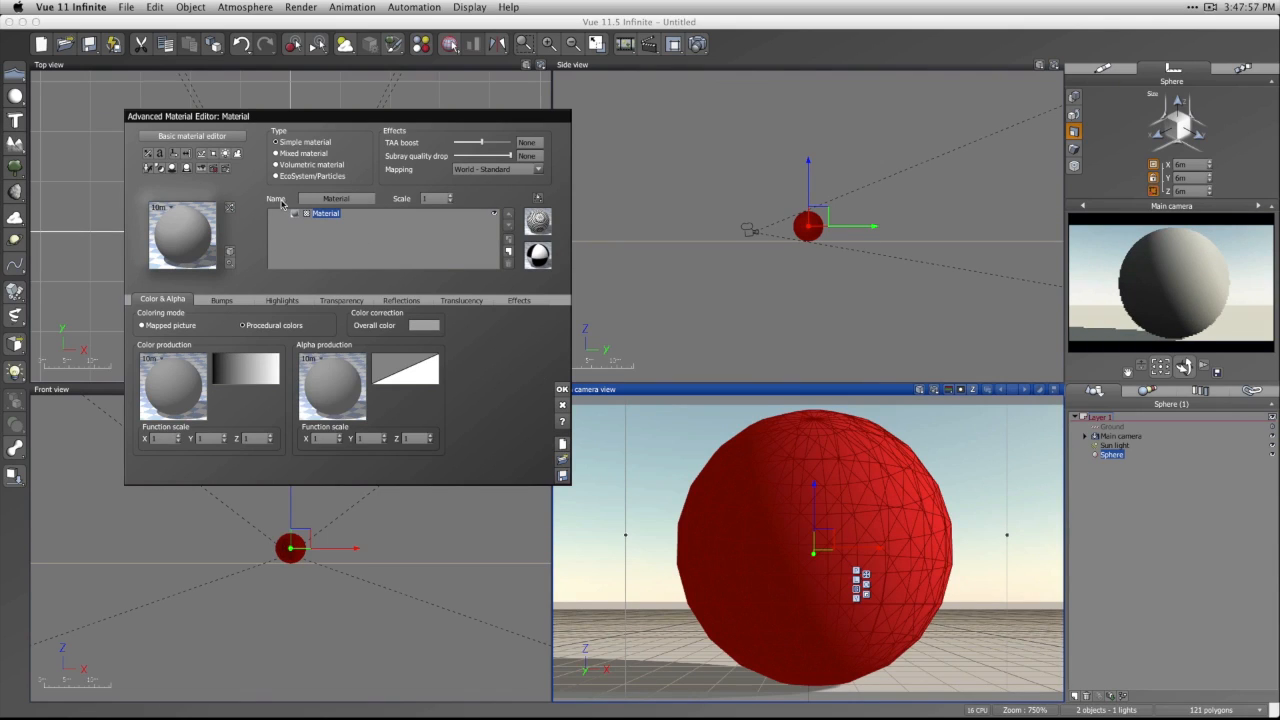
{"action": "left_click", "coordinate": [537, 170]}
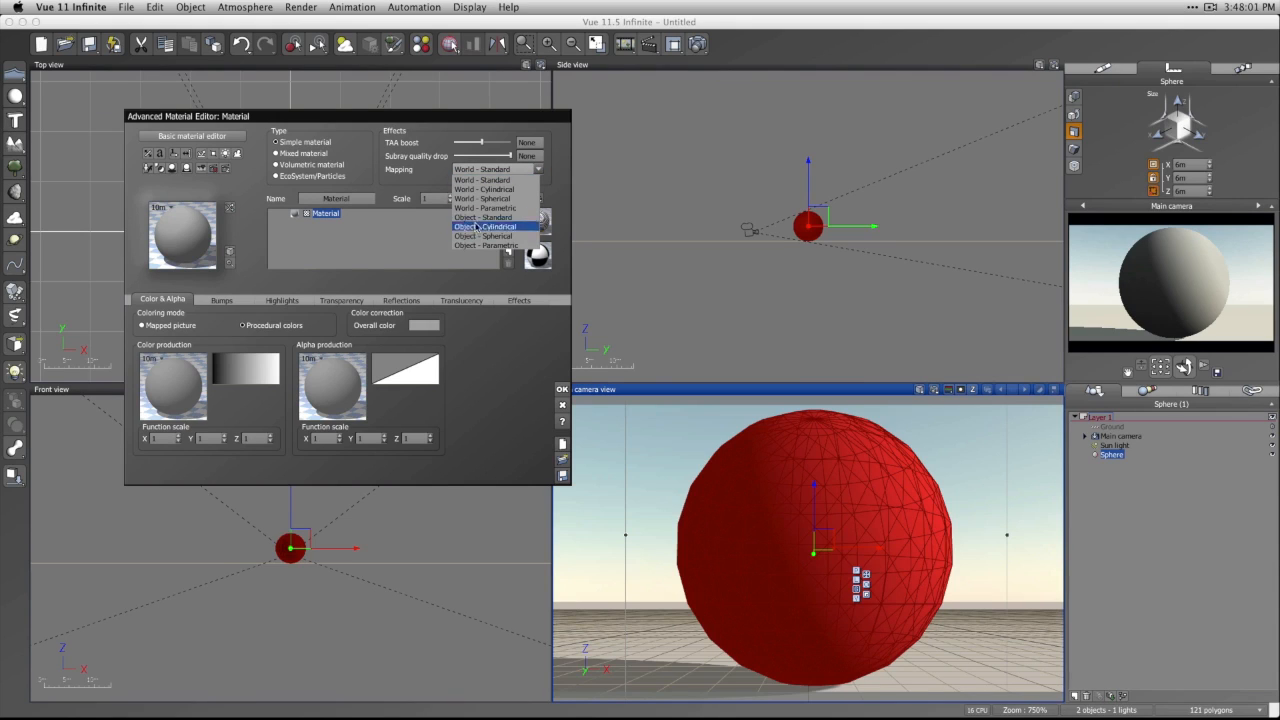
{"action": "left_click", "coordinate": [305, 260]}
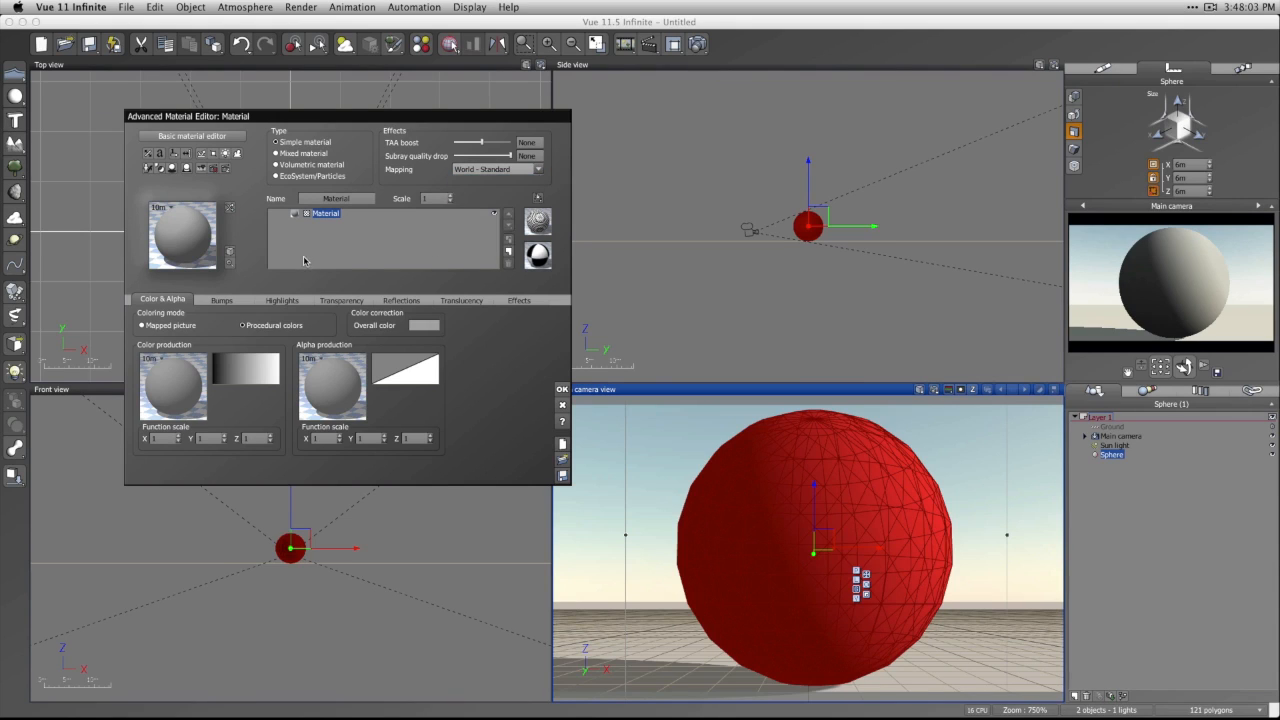
{"action": "left_click", "coordinate": [541, 262]}
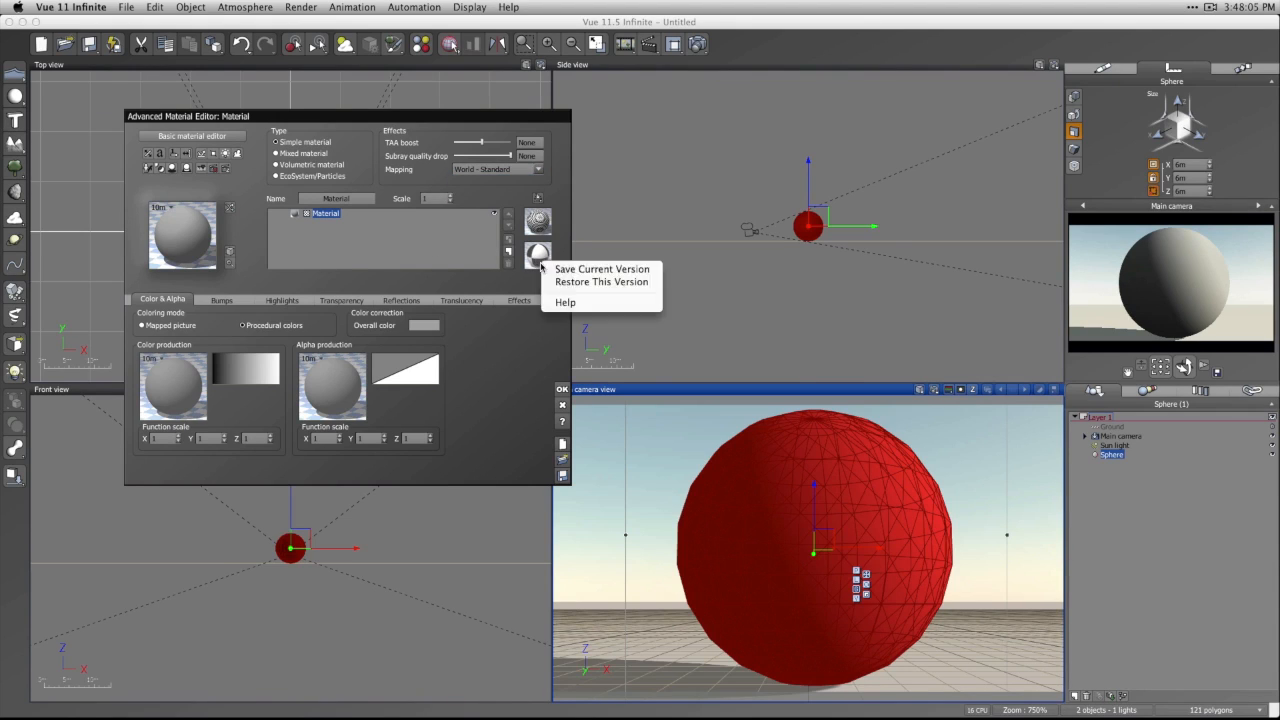
{"action": "left_click", "coordinate": [578, 270]}
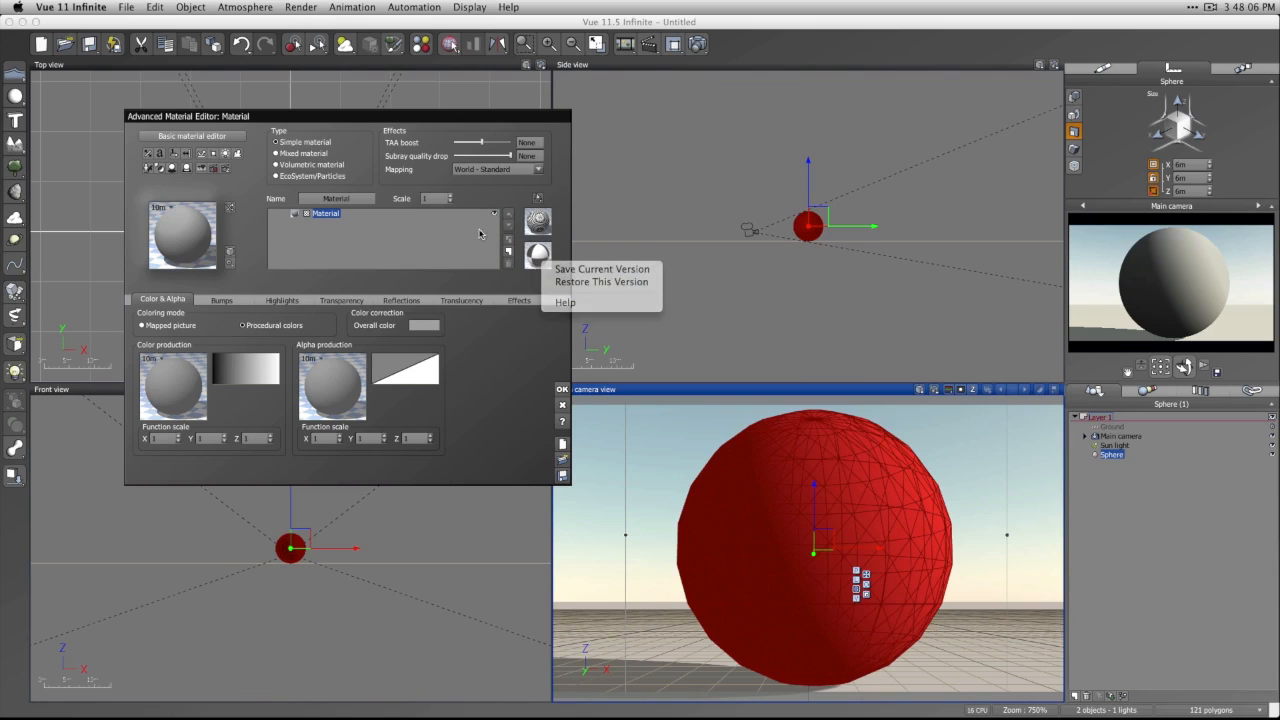
{"action": "left_click", "coordinate": [530, 257]}
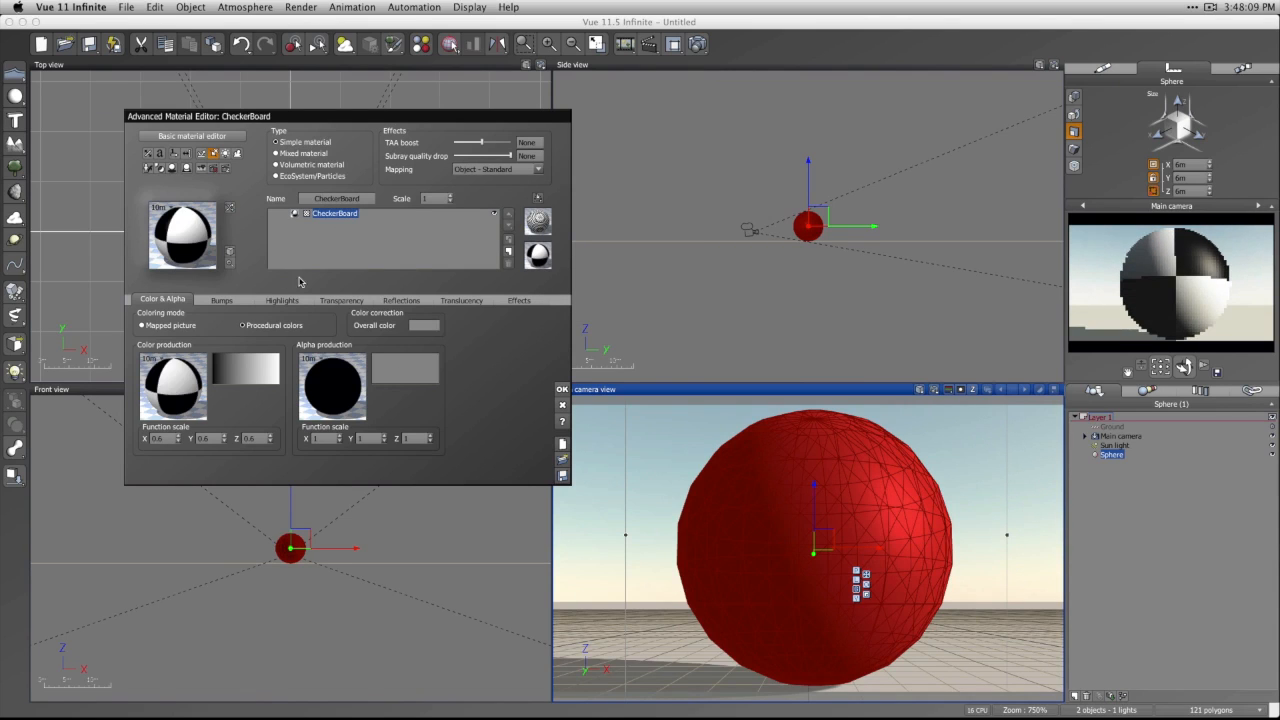
Set the CheckerBoard material's mapping to World - Standard and accept the material changes.
{"action": "left_click", "coordinate": [536, 171]}
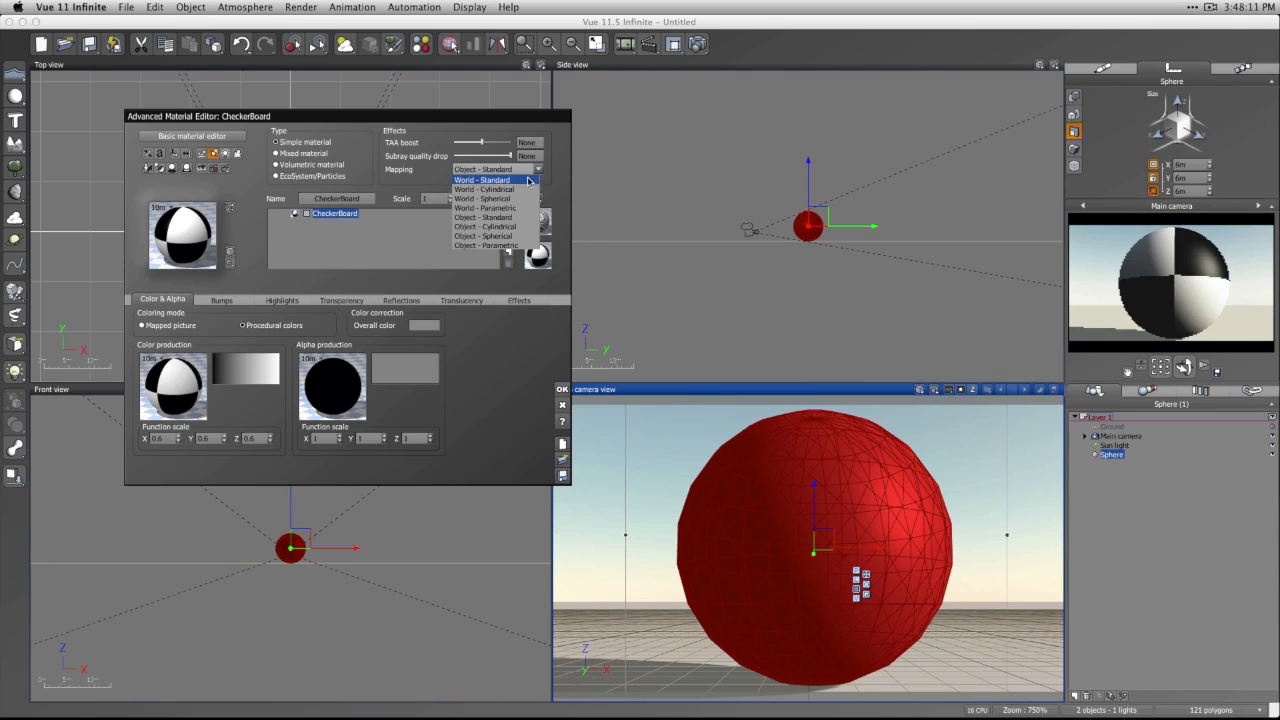
{"action": "left_click", "coordinate": [528, 180]}
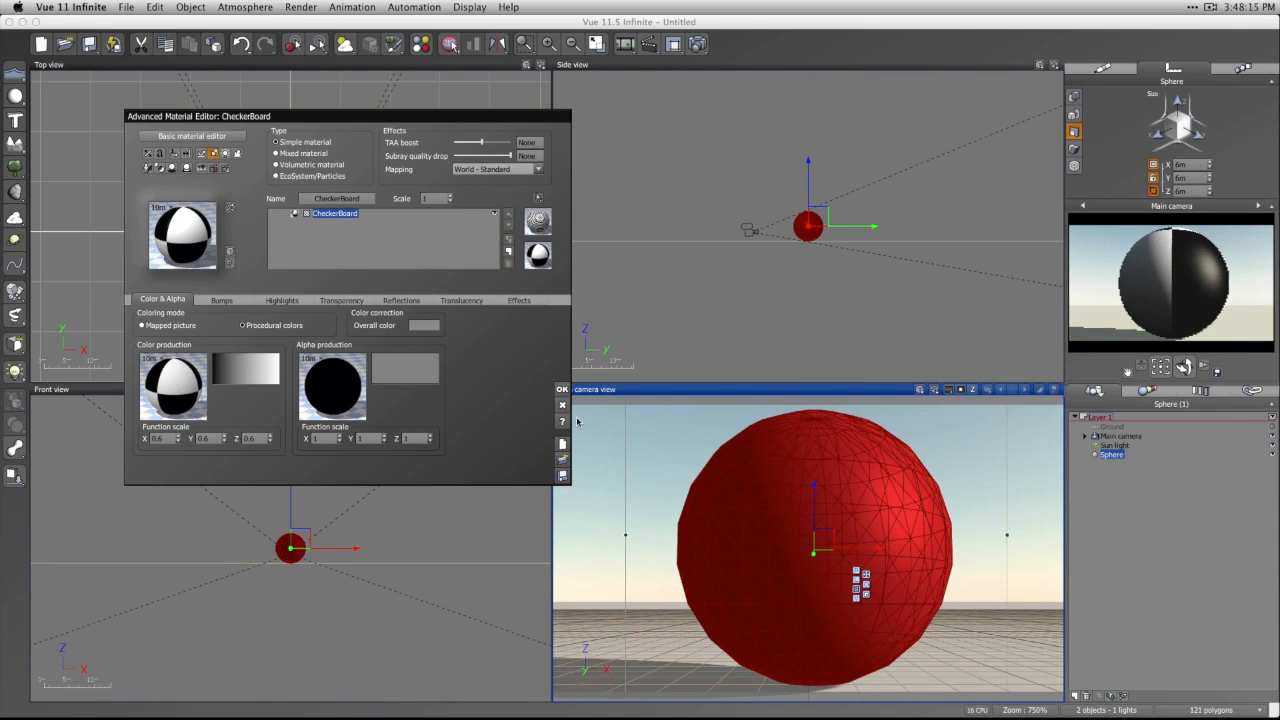
{"action": "left_click", "coordinate": [561, 391]}
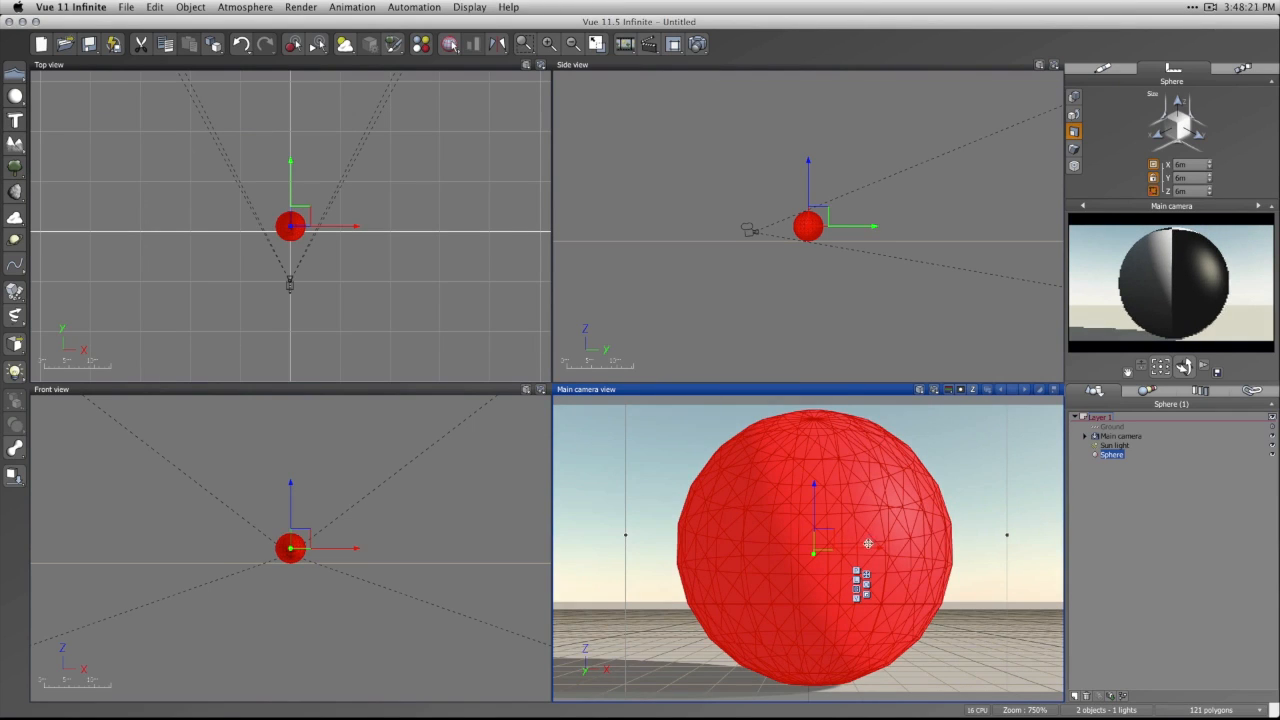
Move the sphere back and forth along the X axis in the main camera view to test world mapping.
{"action": "left_click_drag", "start_coordinate": [870, 547], "coordinate": [908, 547]}
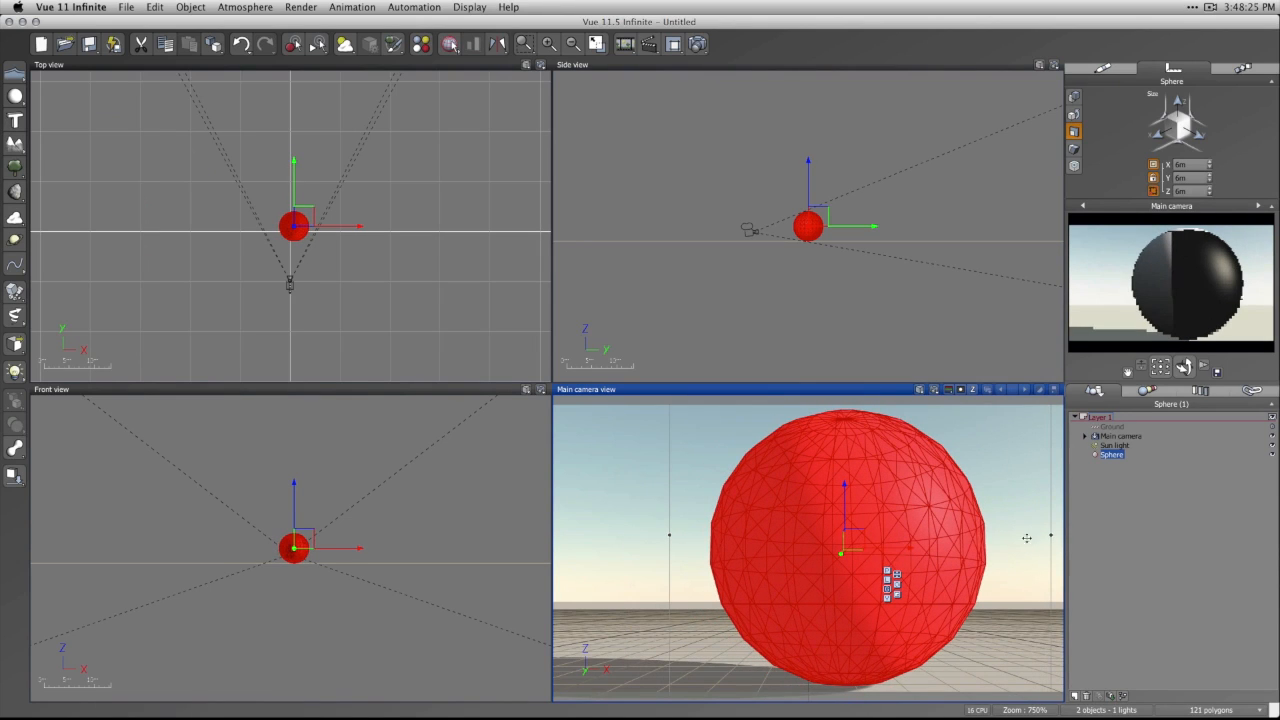
{"action": "left_click_drag", "start_coordinate": [885, 548], "coordinate": [928, 548]}
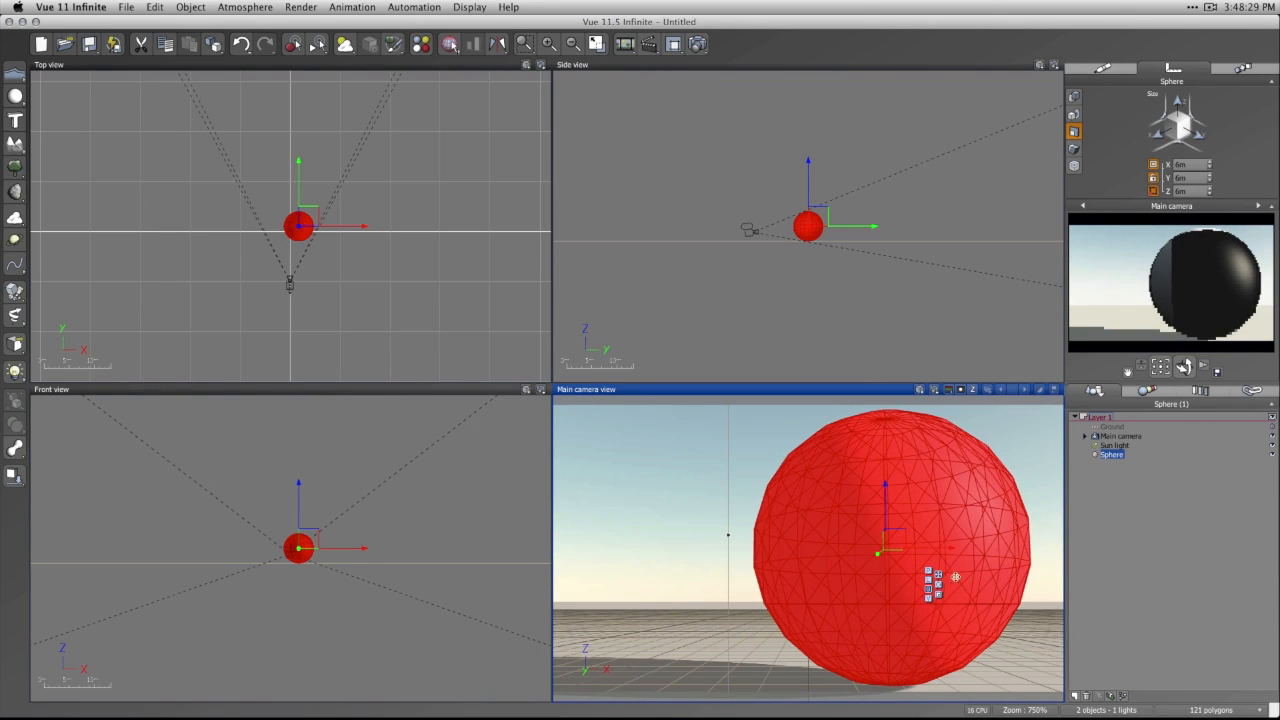
{"action": "left_click_drag", "start_coordinate": [932, 548], "coordinate": [852, 551]}
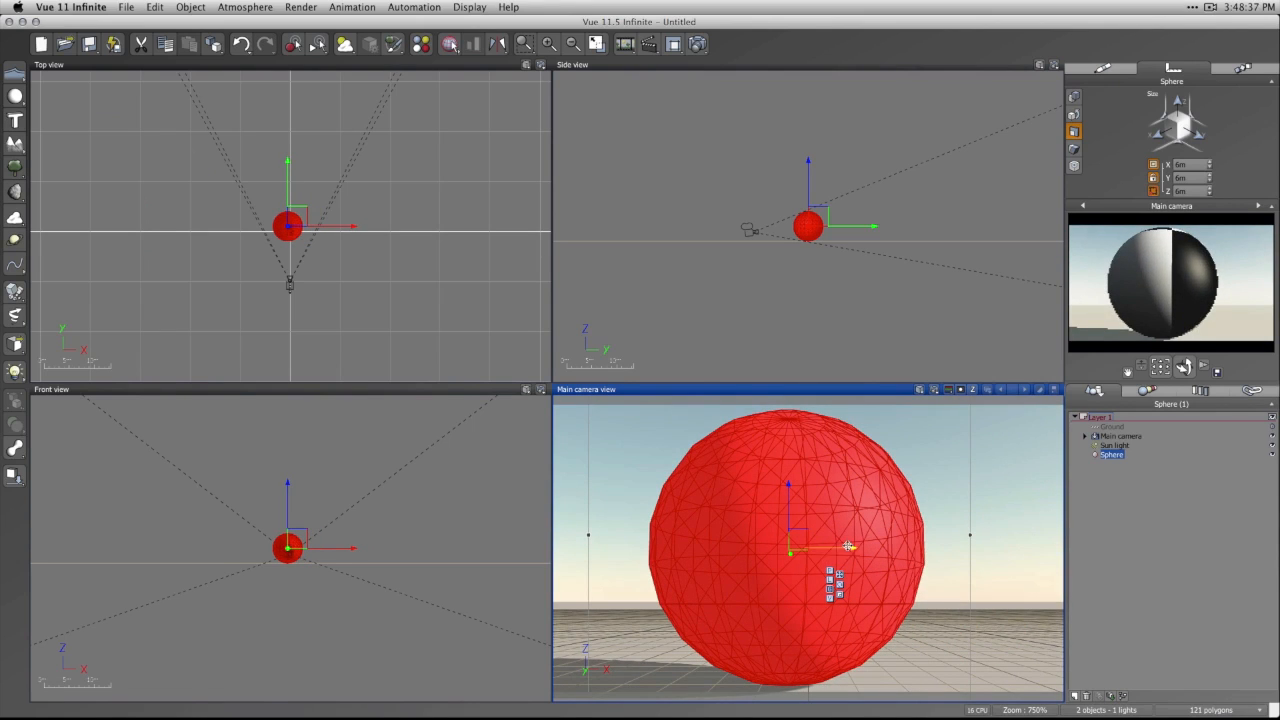
Duplicate the sphere along the X axis, tilt the camera up, and place the copy above the original so they overlap.
{"action": "left_click_drag", "start_coordinate": [844, 547], "coordinate": [970, 550], "text": "alt"}
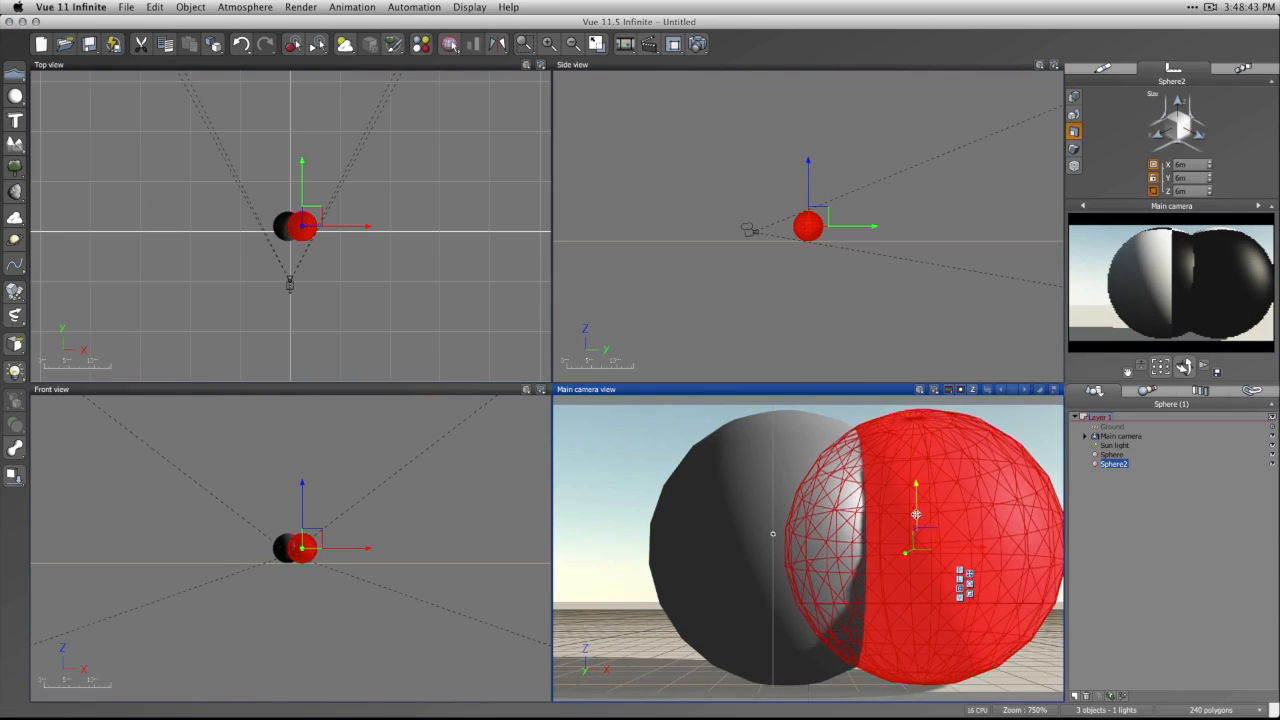
{"action": "left_click_drag", "start_coordinate": [915, 505], "coordinate": [919, 393]}
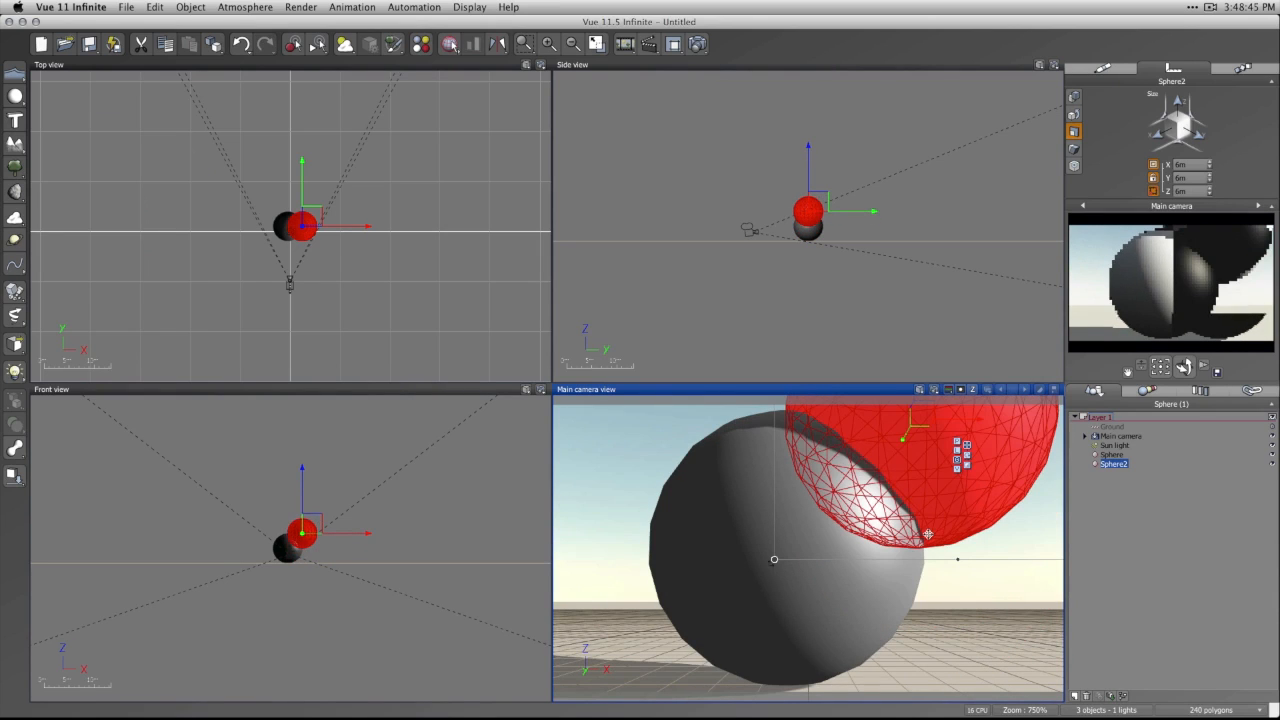
{"action": "left_click_drag", "start_coordinate": [1160, 366], "coordinate": [1143, 425]}
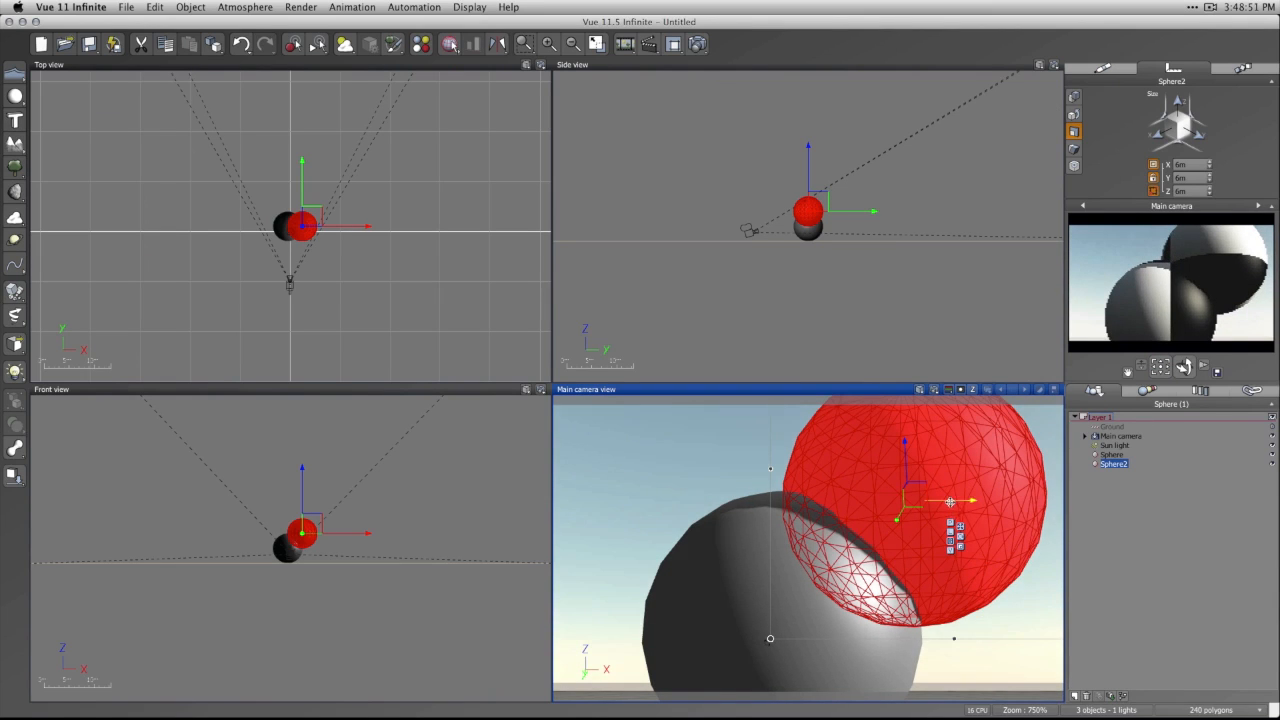
{"action": "left_click_drag", "start_coordinate": [936, 502], "coordinate": [851, 510]}
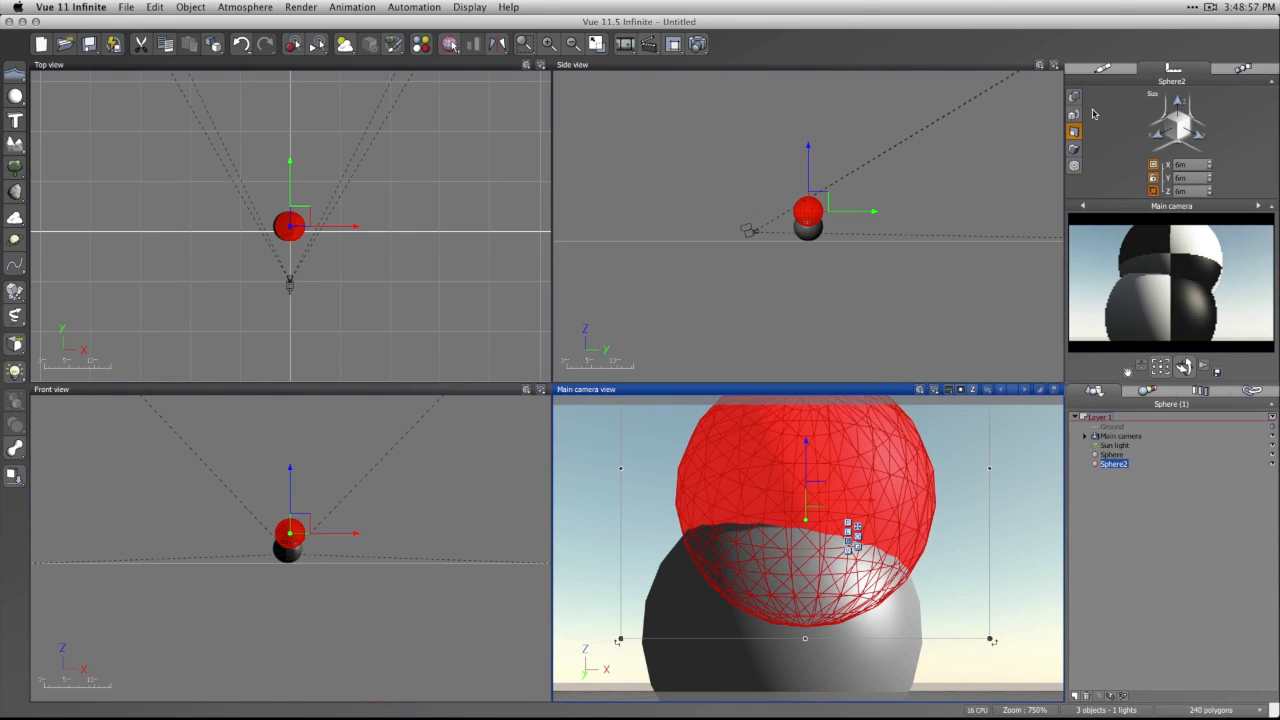
Display the copied sphere's material and the scene's material list, and open the Summary of Materials.
{"action": "left_click", "coordinate": [1103, 69]}
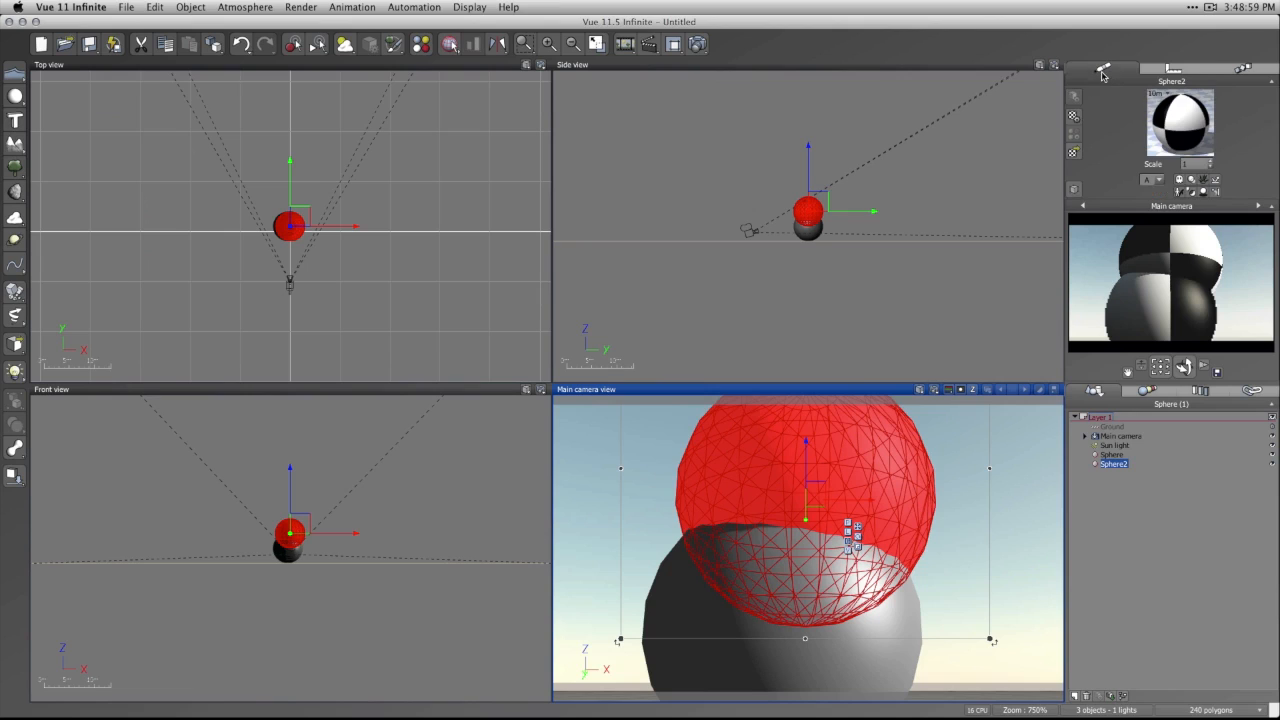
{"action": "left_click", "coordinate": [1145, 392]}
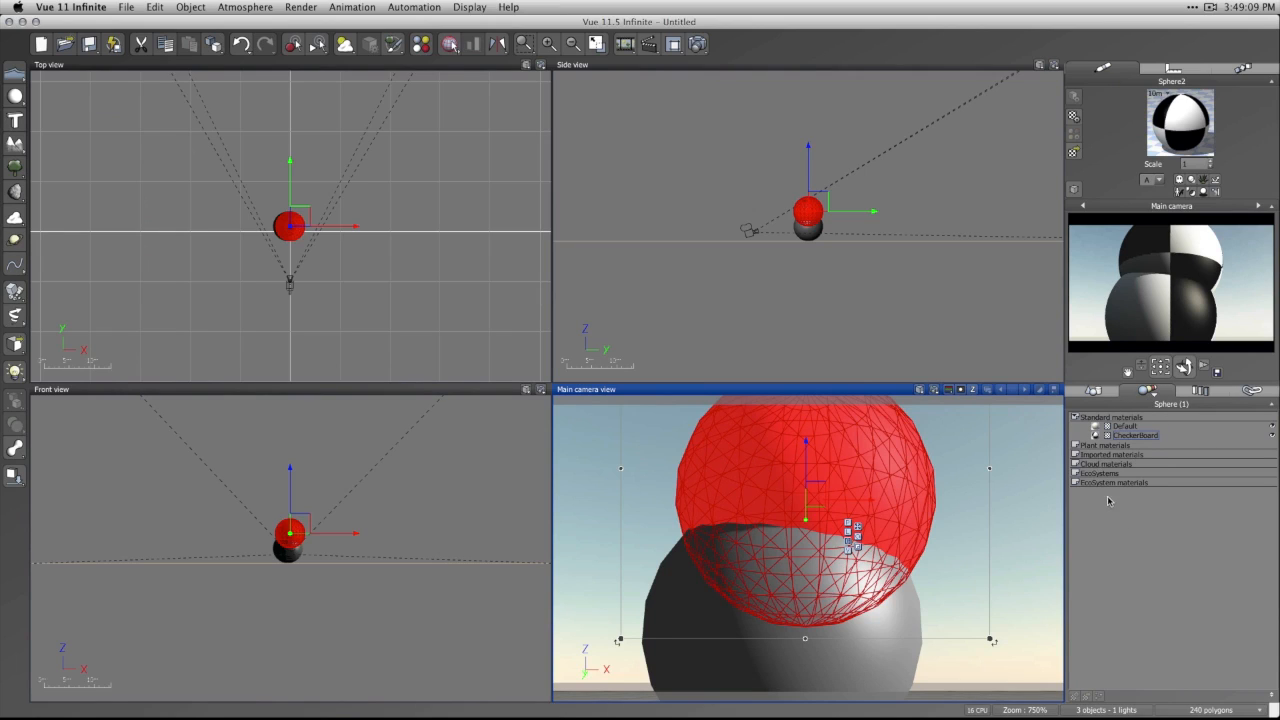
{"action": "left_click", "coordinate": [420, 44]}
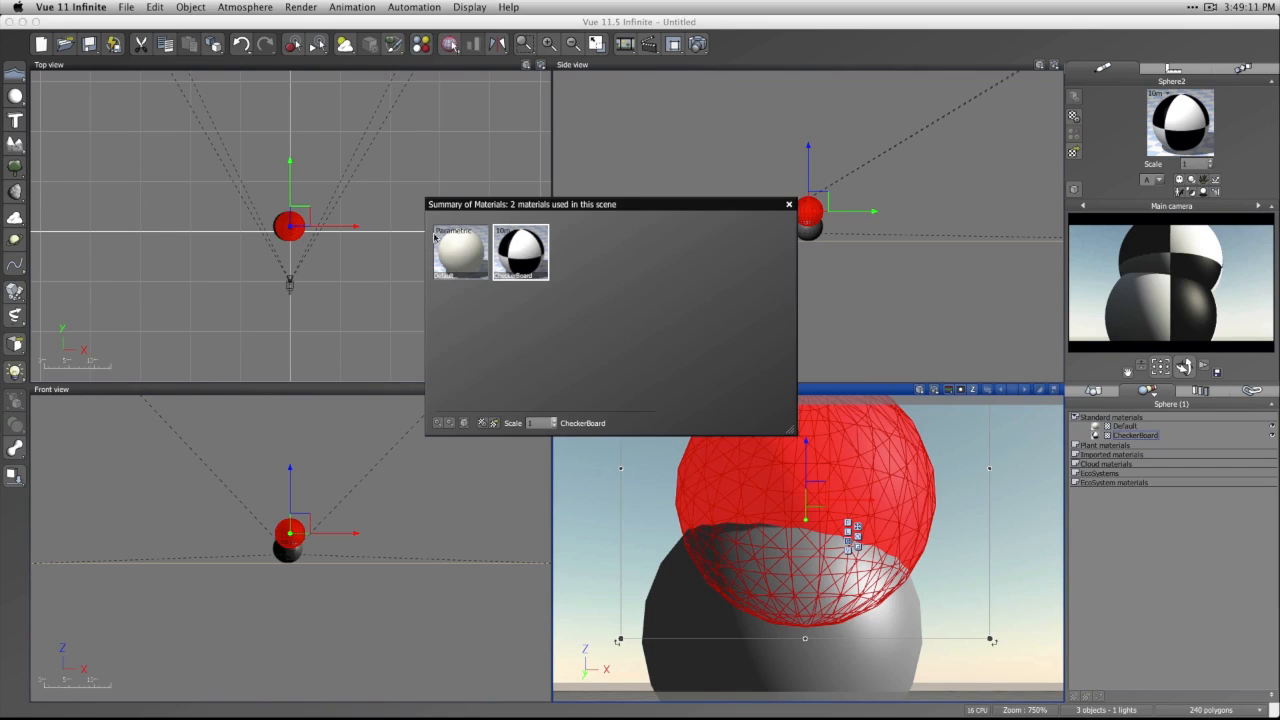
{"action": "left_click_drag", "start_coordinate": [642, 214], "coordinate": [562, 189]}
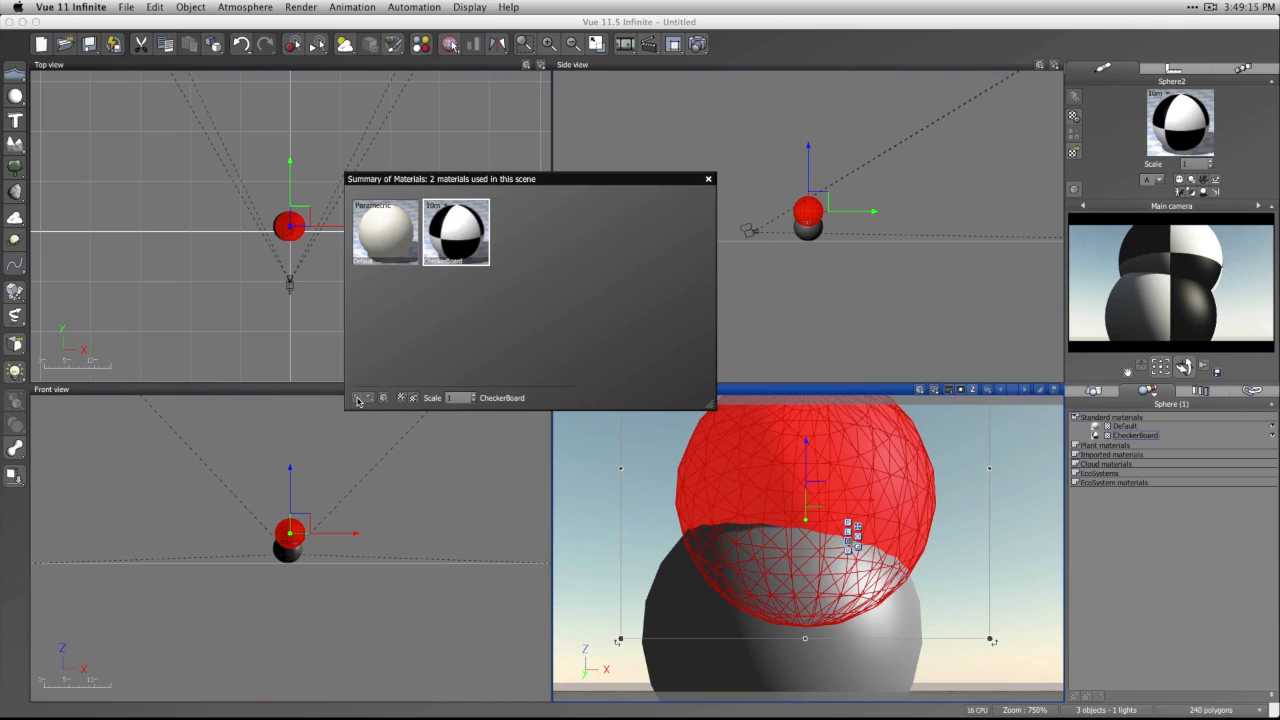
Check the preview options offered in the Summary of Materials and close them unchanged.
{"action": "left_click", "coordinate": [358, 401]}
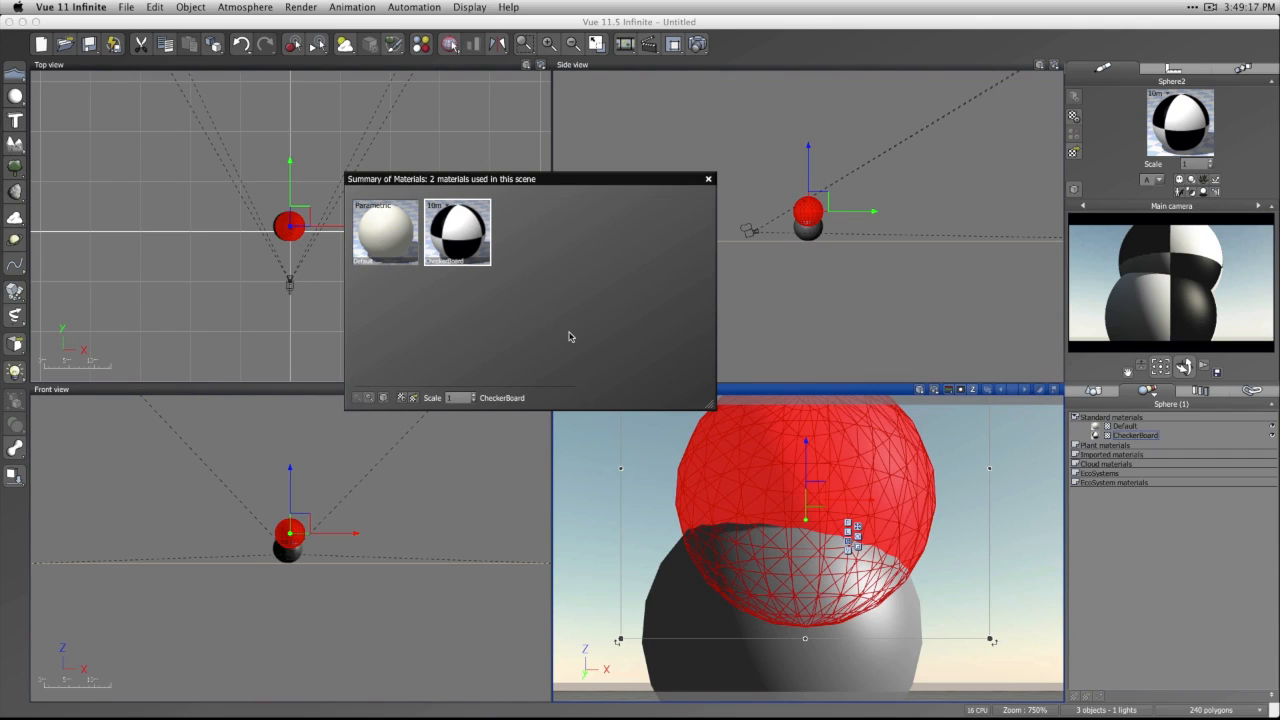
{"action": "left_click", "coordinate": [381, 398]}
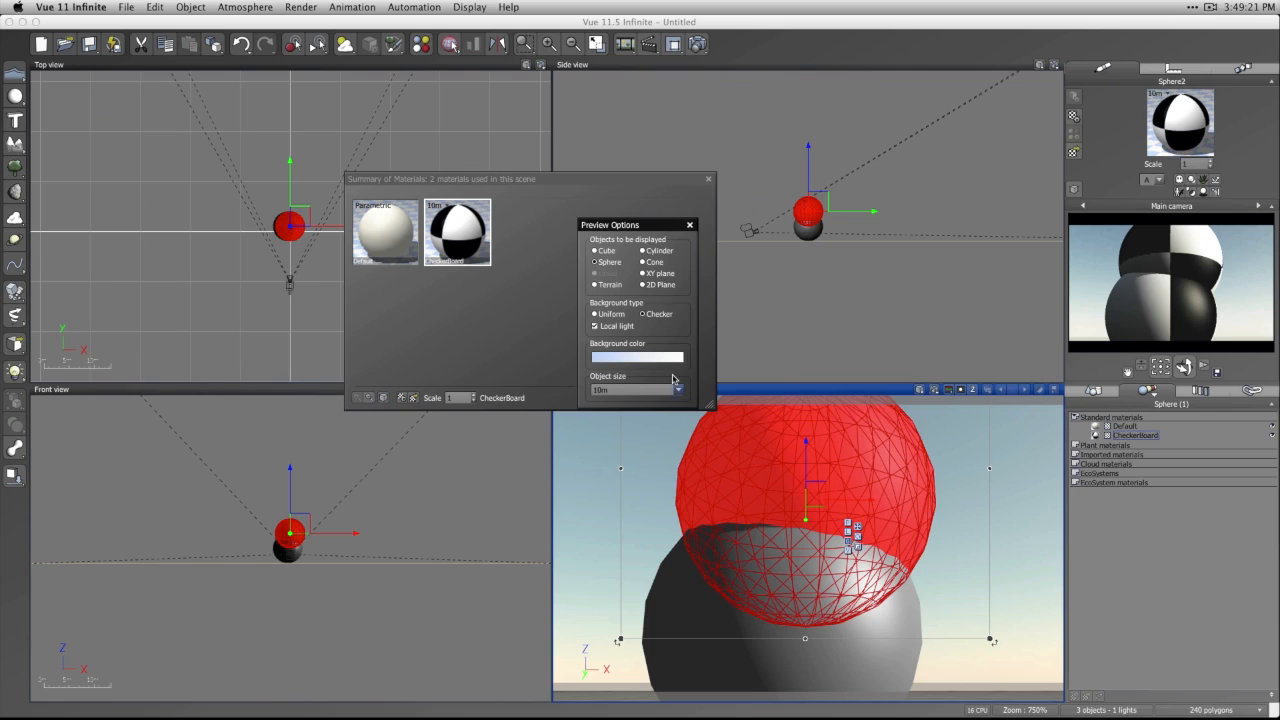
{"action": "left_click", "coordinate": [689, 225]}
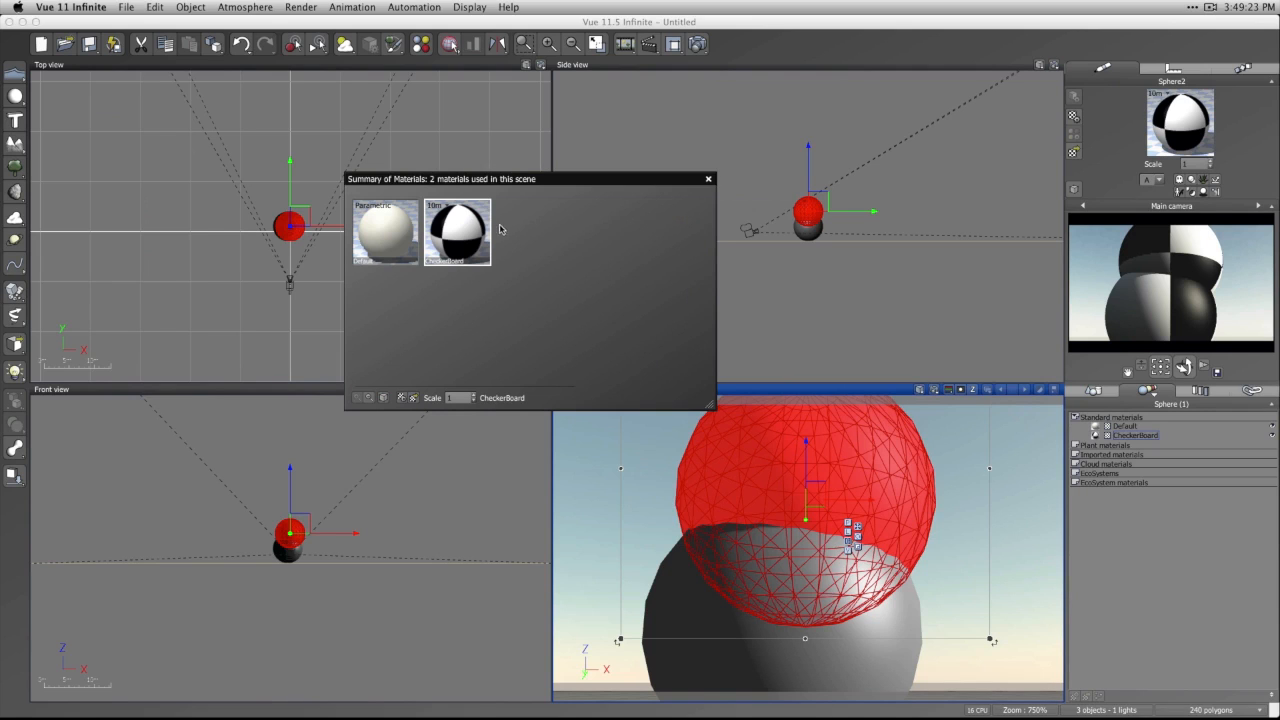
Open CheckerBoard from the Summary of Materials for editing and arrange the editor and summary windows side by side.
{"action": "double_click", "coordinate": [469, 235]}
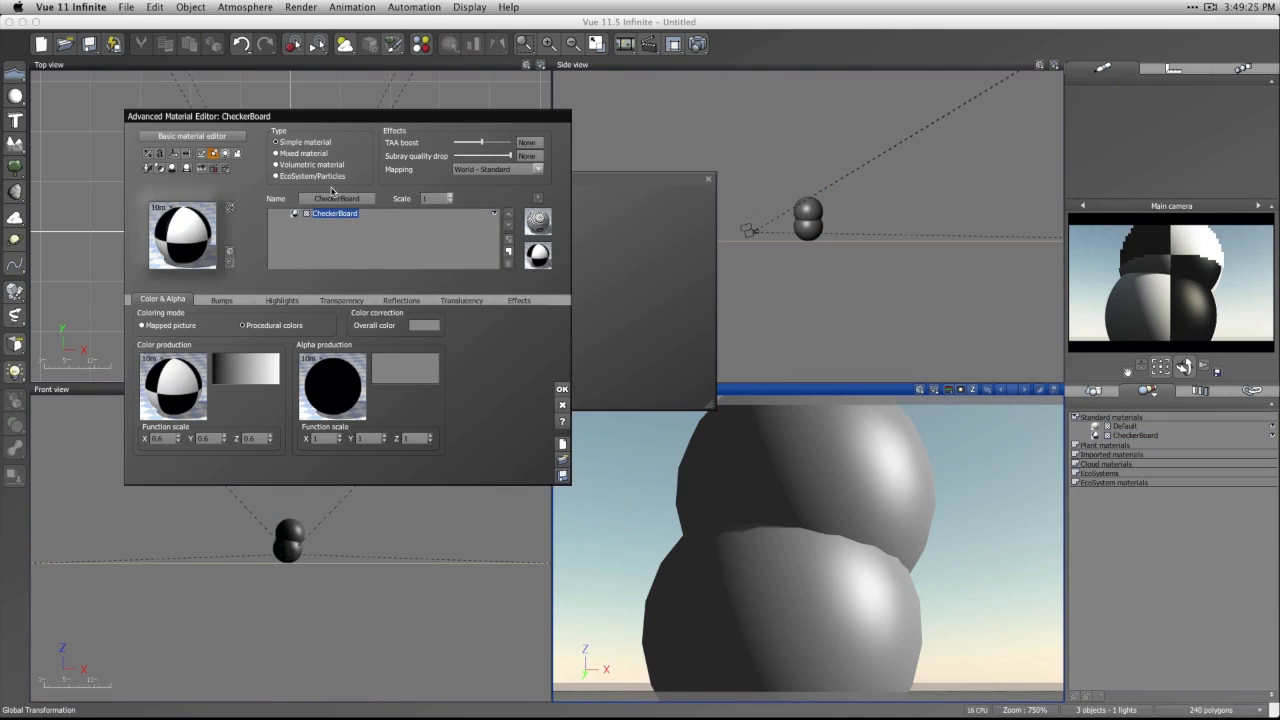
{"action": "left_click_drag", "start_coordinate": [366, 122], "coordinate": [379, 204]}
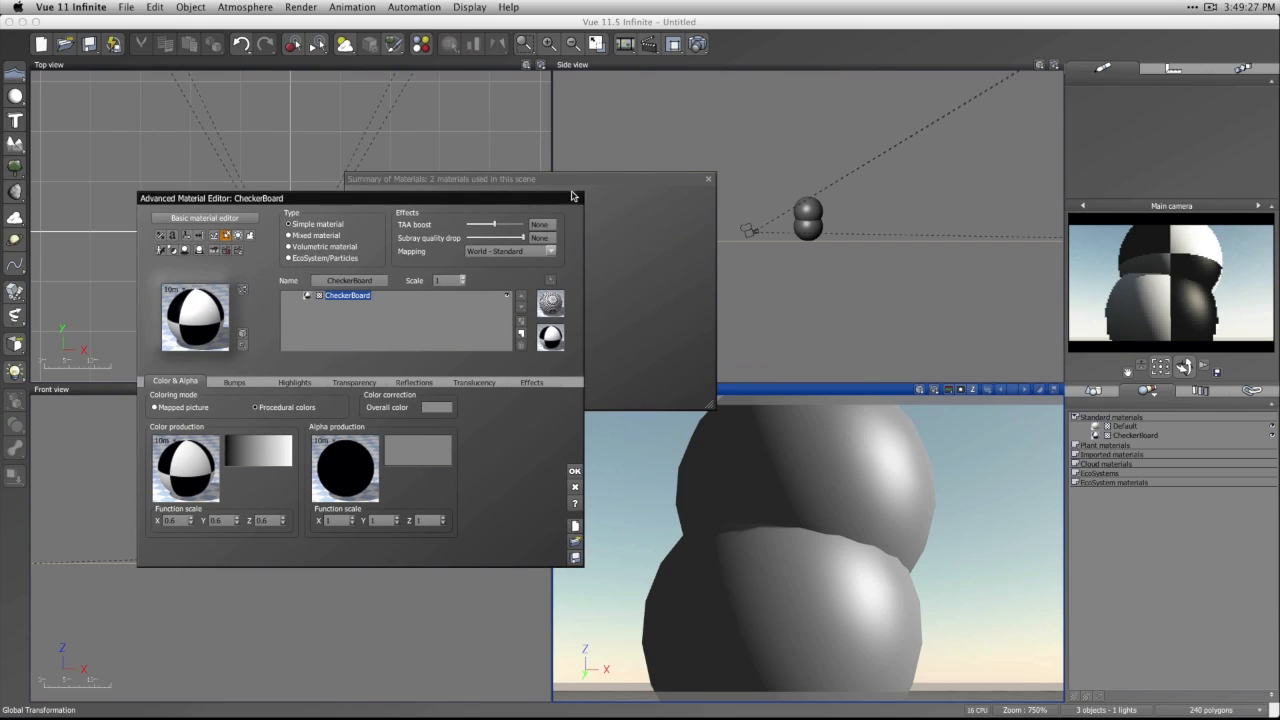
{"action": "left_click_drag", "start_coordinate": [575, 187], "coordinate": [830, 83]}
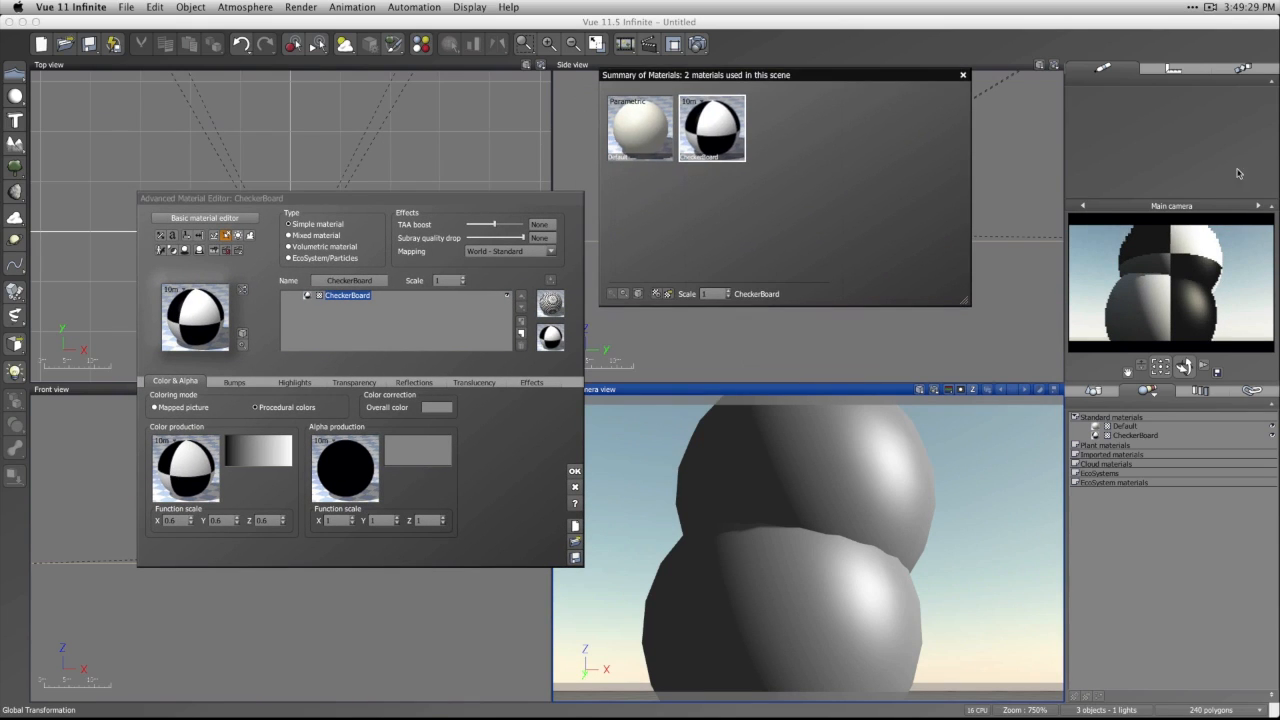
{"action": "left_click_drag", "start_coordinate": [752, 75], "coordinate": [740, 78]}
{"action": "left_click_drag", "start_coordinate": [700, 140], "coordinate": [730, 150]}
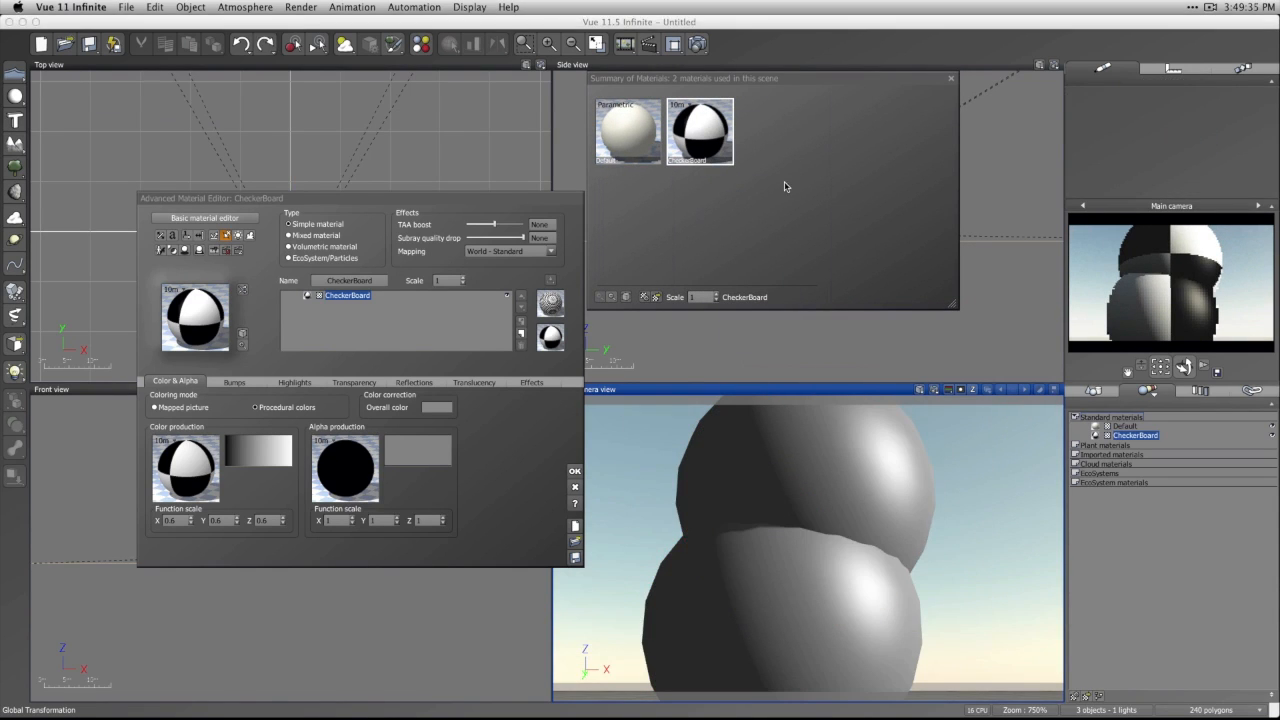
{"action": "left_click_drag", "start_coordinate": [420, 202], "coordinate": [341, 125]}
Set the CheckerBoard material's mapping to Object - Standard and check the main camera preview of both spheres.
{"action": "left_click", "coordinate": [472, 175]}
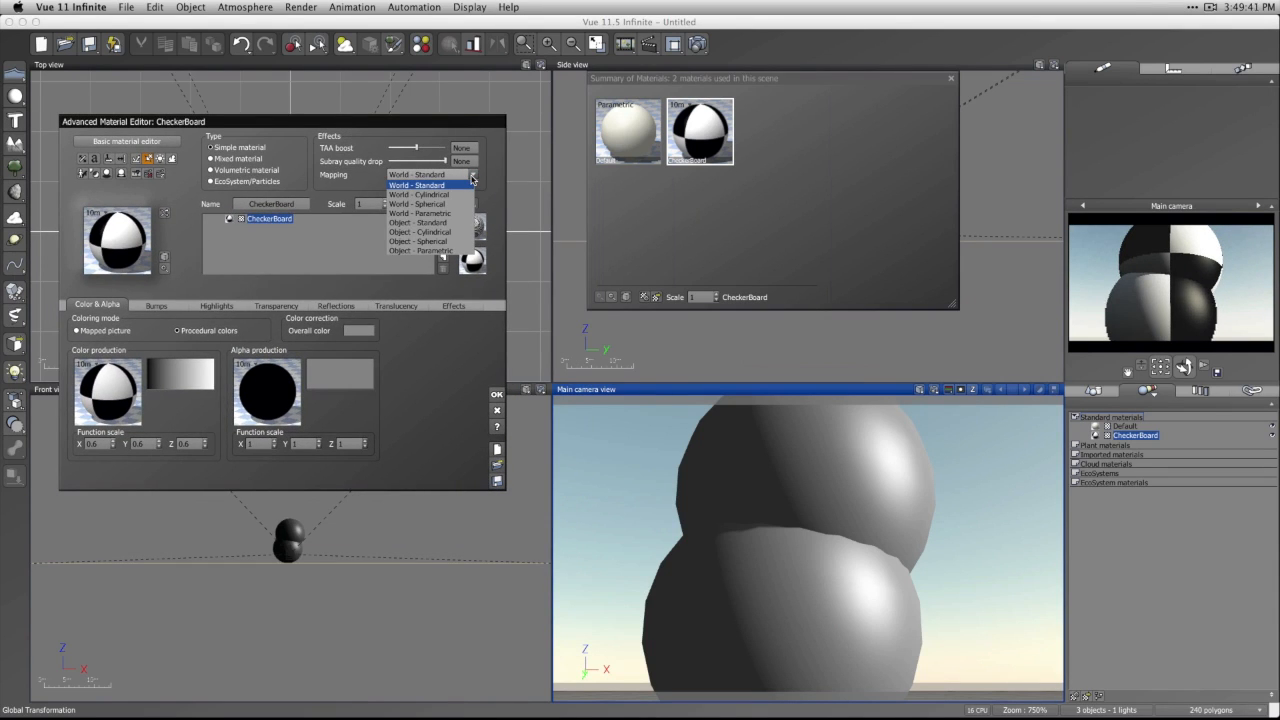
{"action": "left_click", "coordinate": [444, 231]}
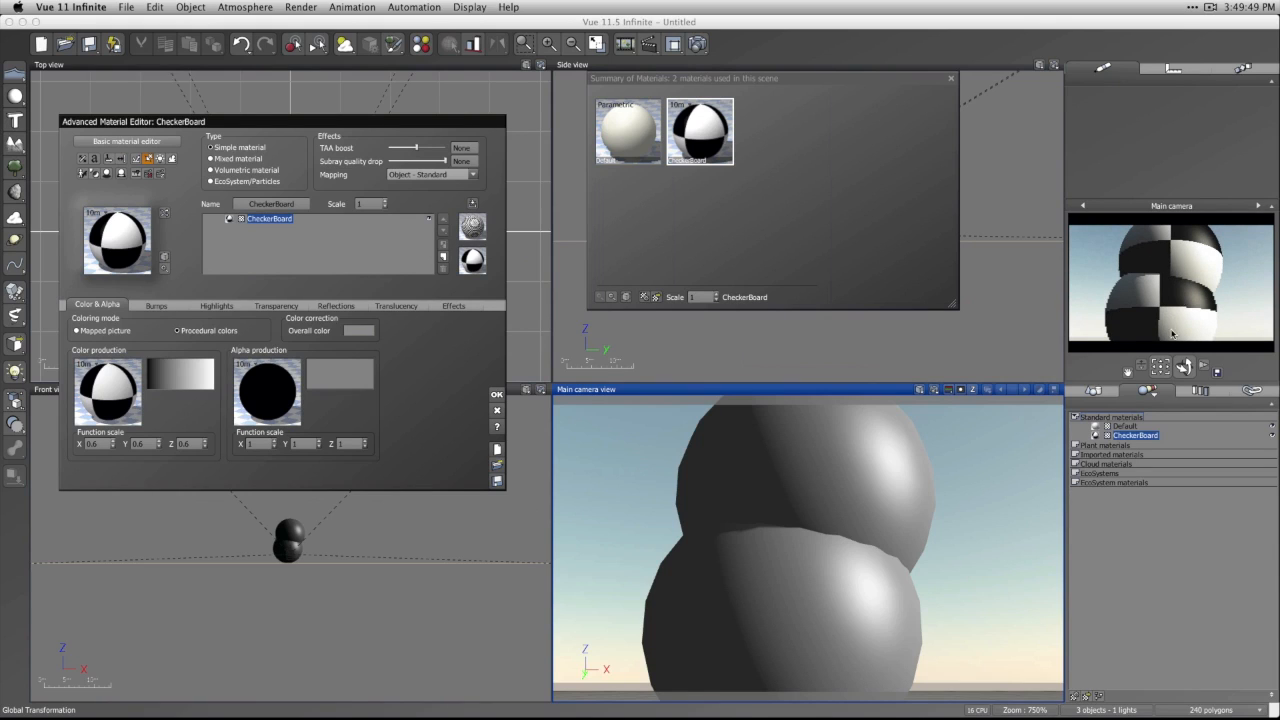
{"action": "left_click", "coordinate": [1155, 312]}
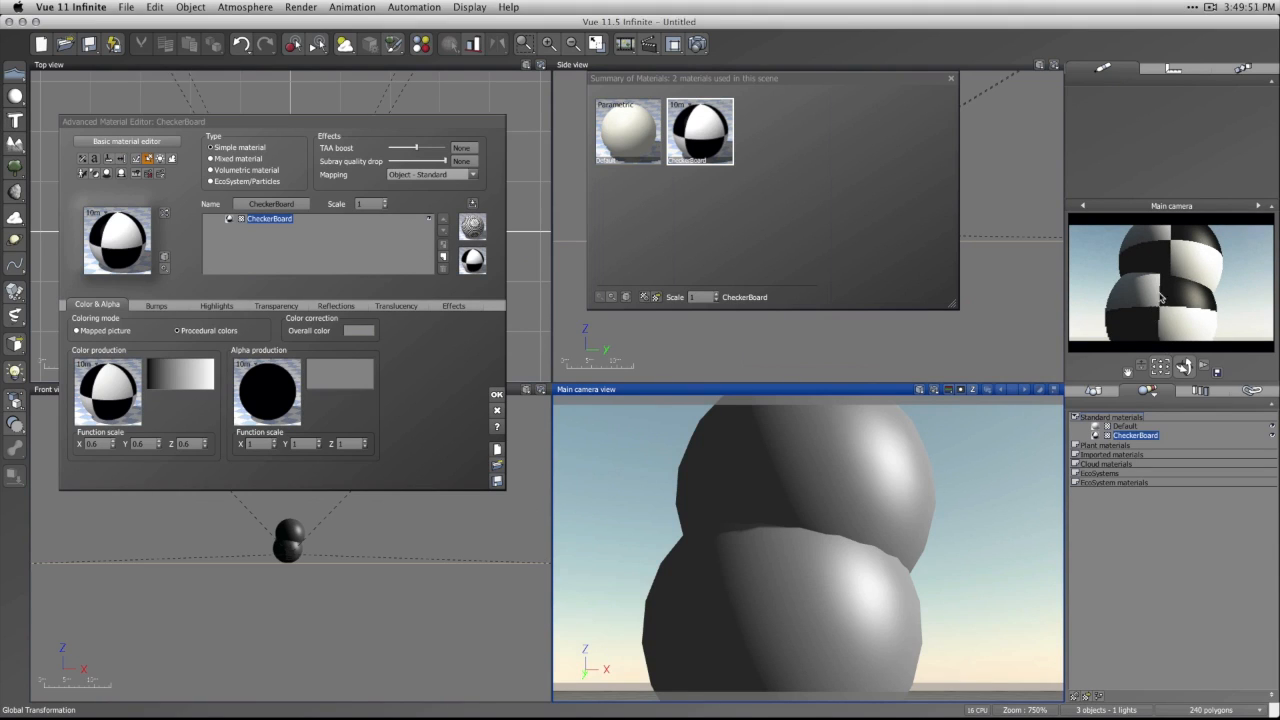
{"action": "left_click", "coordinate": [413, 368]}
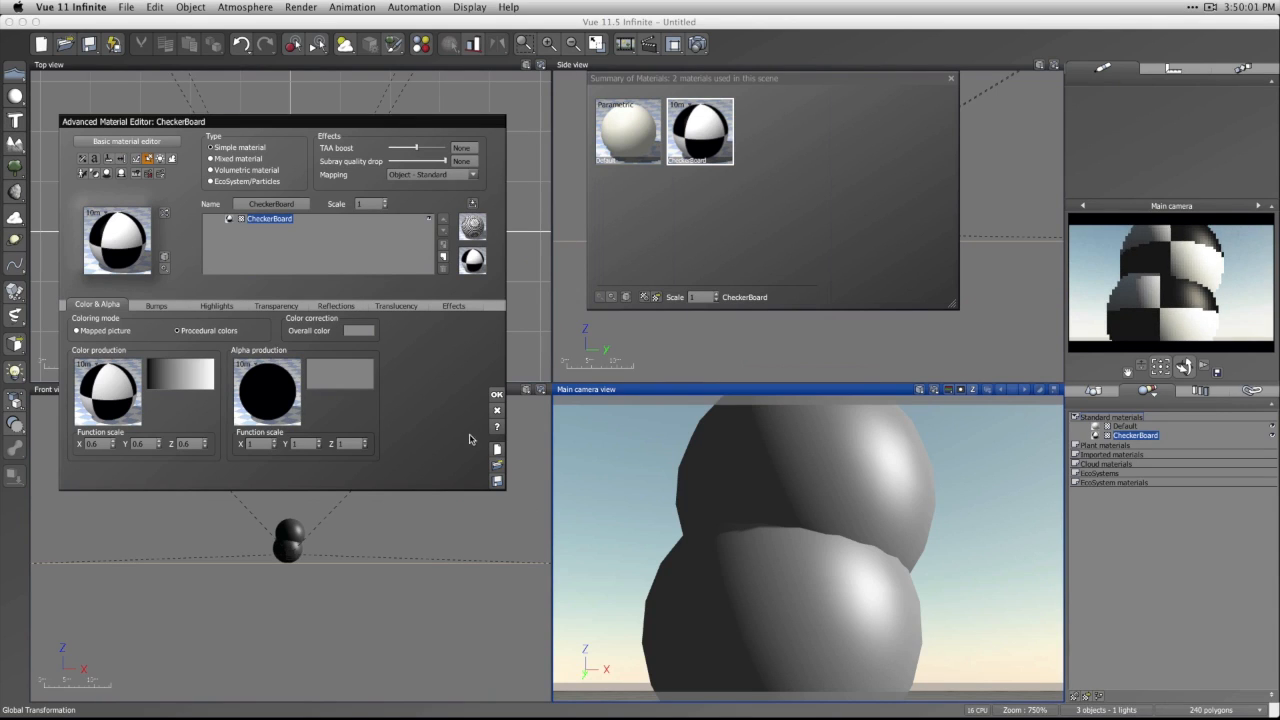
Replace the CheckerBoard material with a new default material in the editor.
{"action": "left_click", "coordinate": [497, 451]}
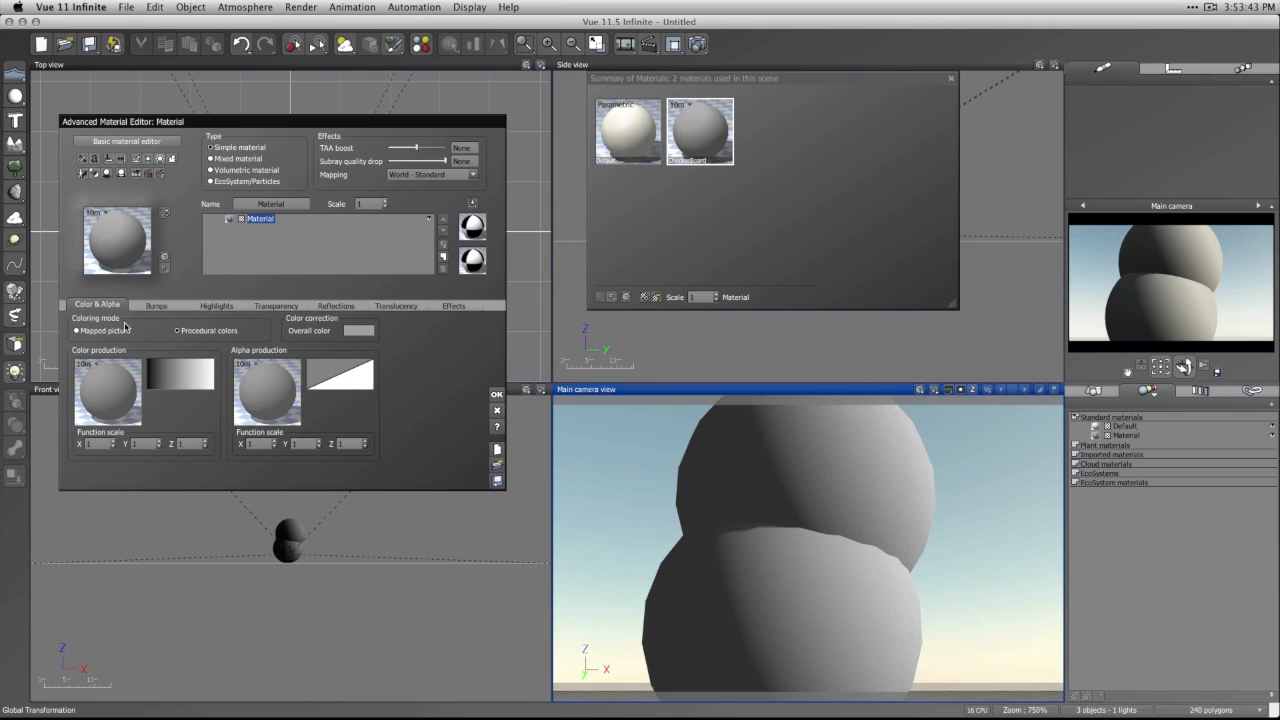
Switch the material's coloring mode to a mapped picture and load the Cactus Motel bitmap as the color image.
{"action": "left_click", "coordinate": [121, 329]}
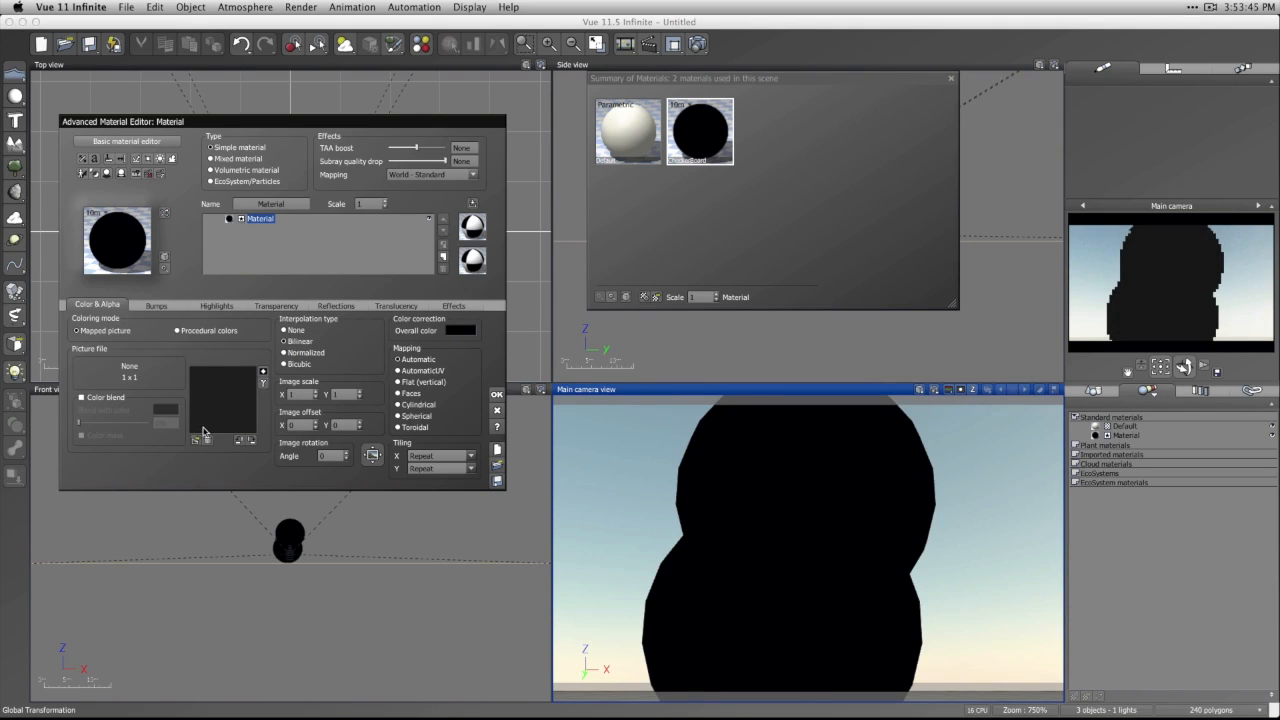
{"action": "left_click", "coordinate": [196, 441]}
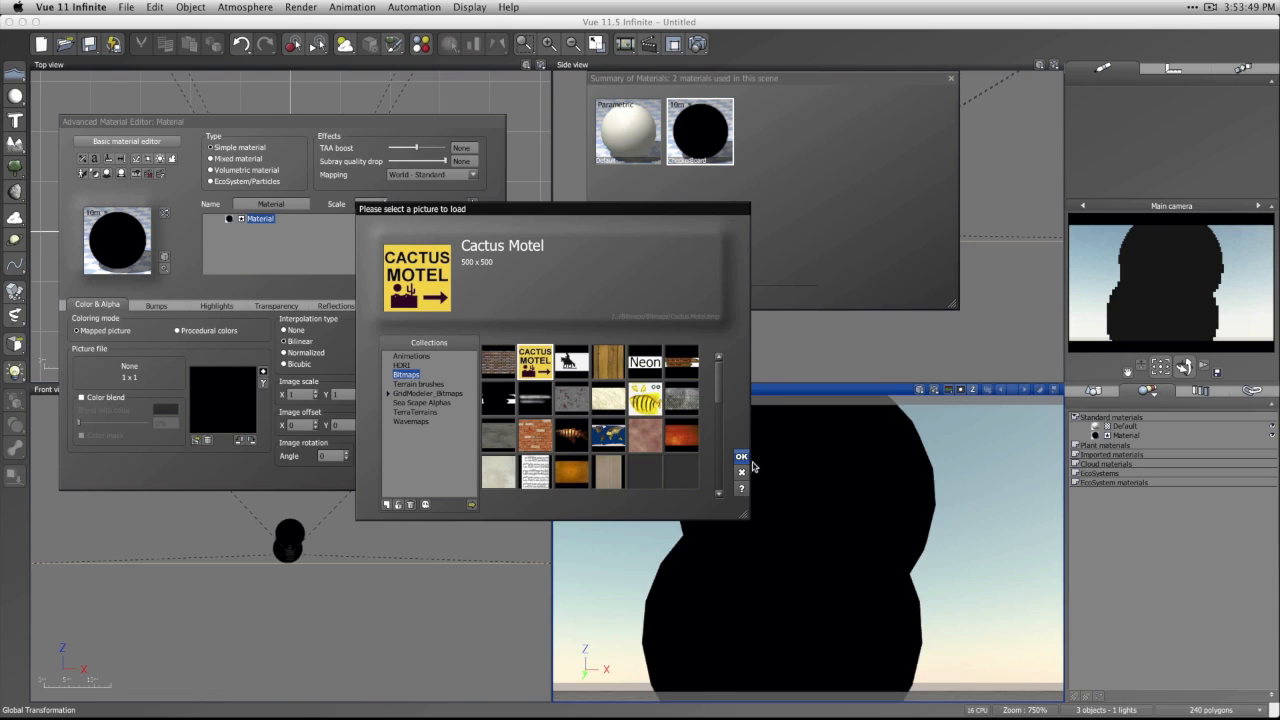
{"action": "left_click", "coordinate": [741, 456]}
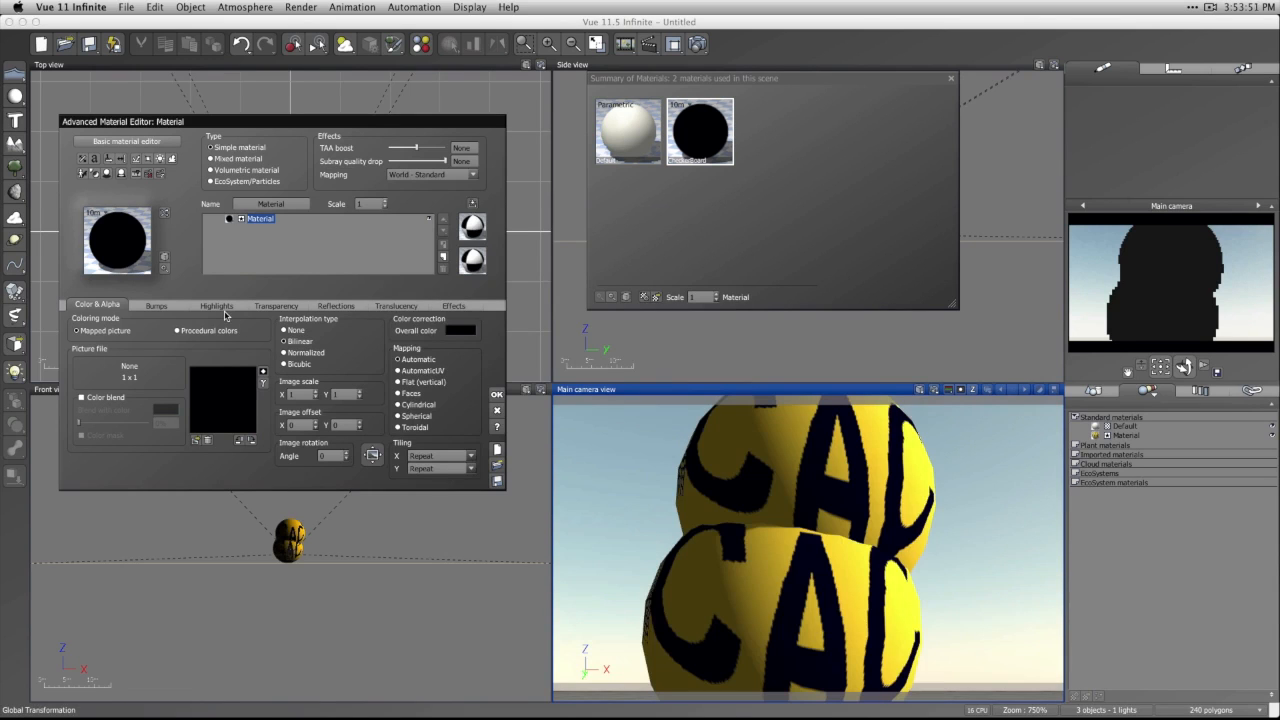
Set the material's mapping to Object - Standard and reduce the image scale to 0.4 in X and Y.
{"action": "left_click", "coordinate": [430, 174]}
{"action": "left_click", "coordinate": [436, 225]}
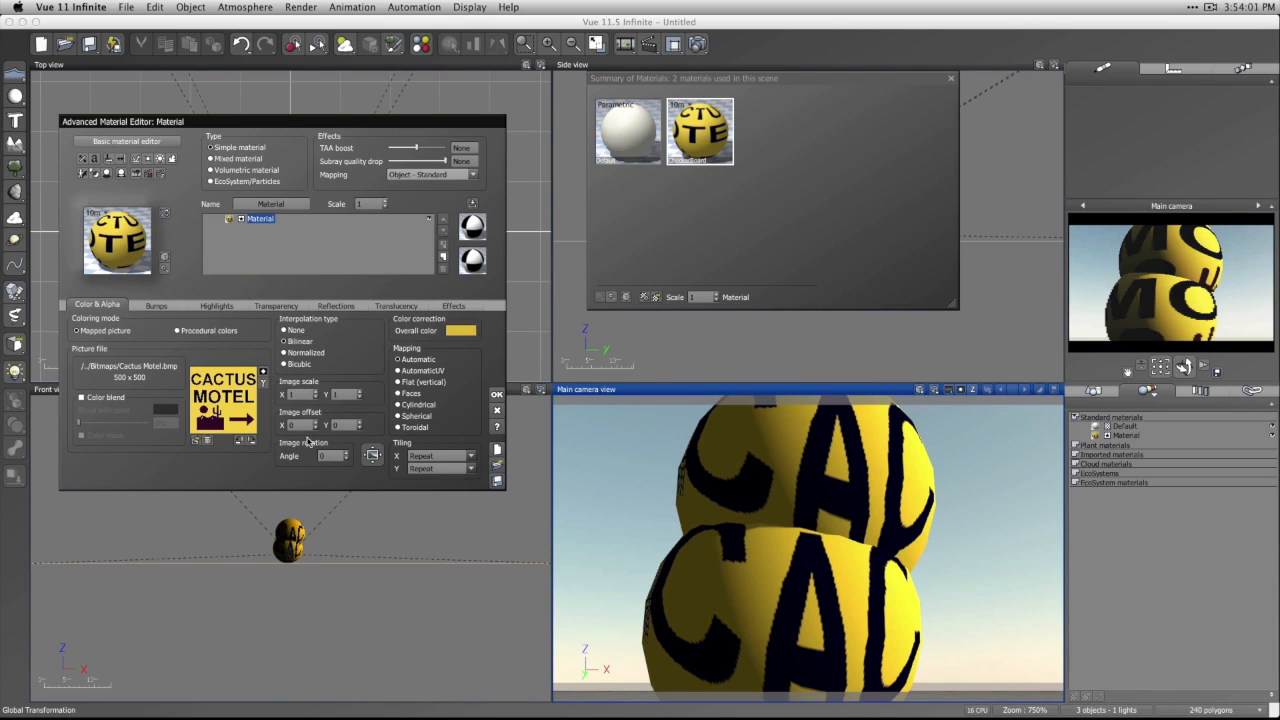
{"action": "left_click", "coordinate": [317, 398]}
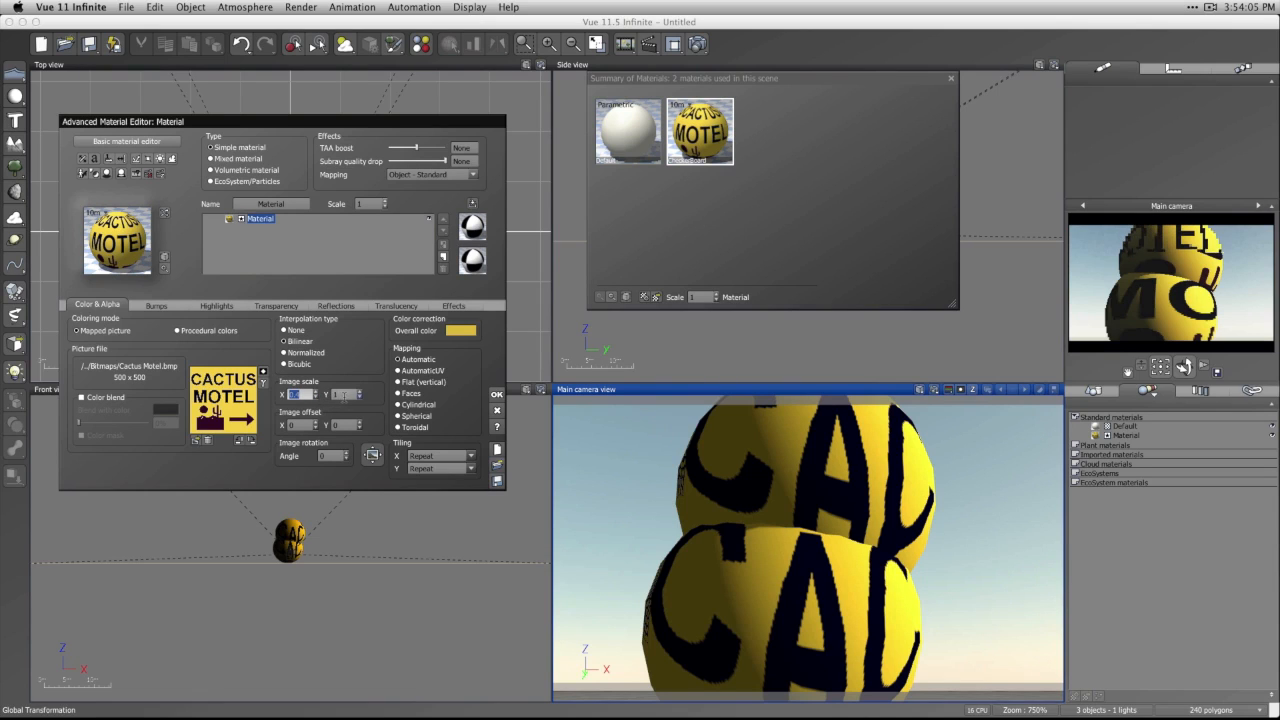
{"action": "left_click", "coordinate": [359, 398]}
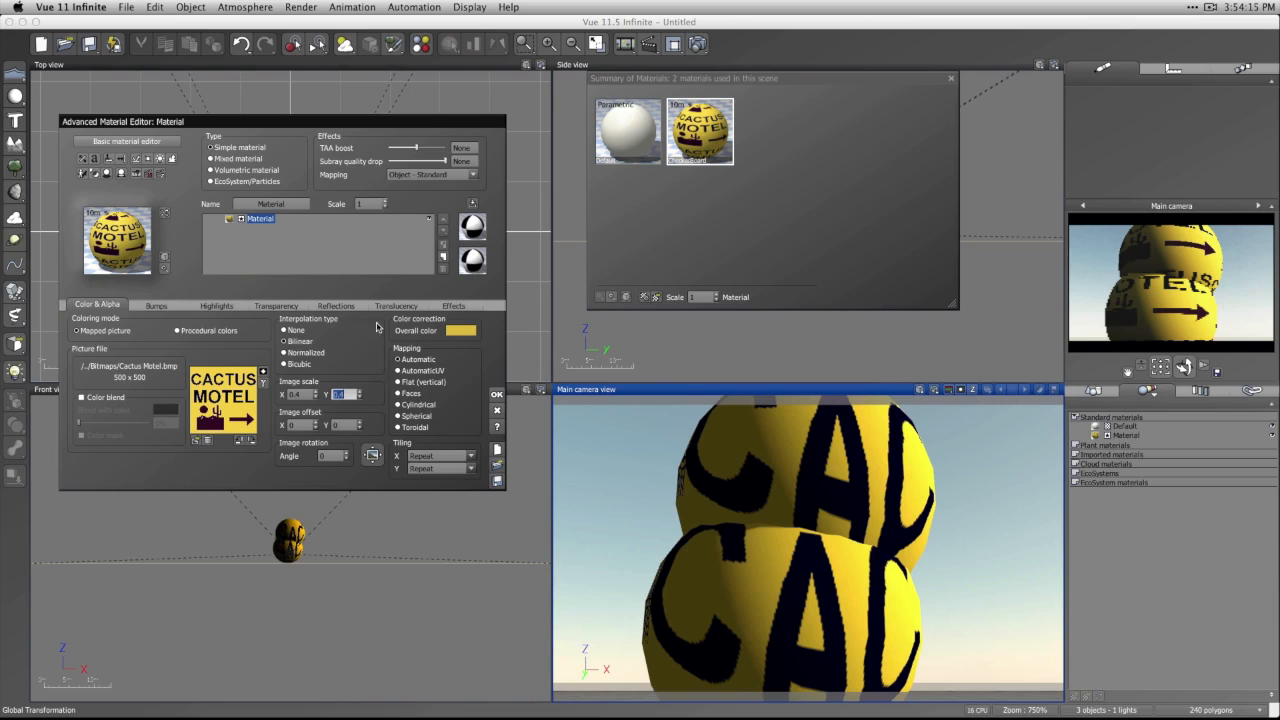
Try the AutomaticUV and Flat (vertical) image mappings on the Cactus Motel picture.
{"action": "left_click", "coordinate": [413, 374]}
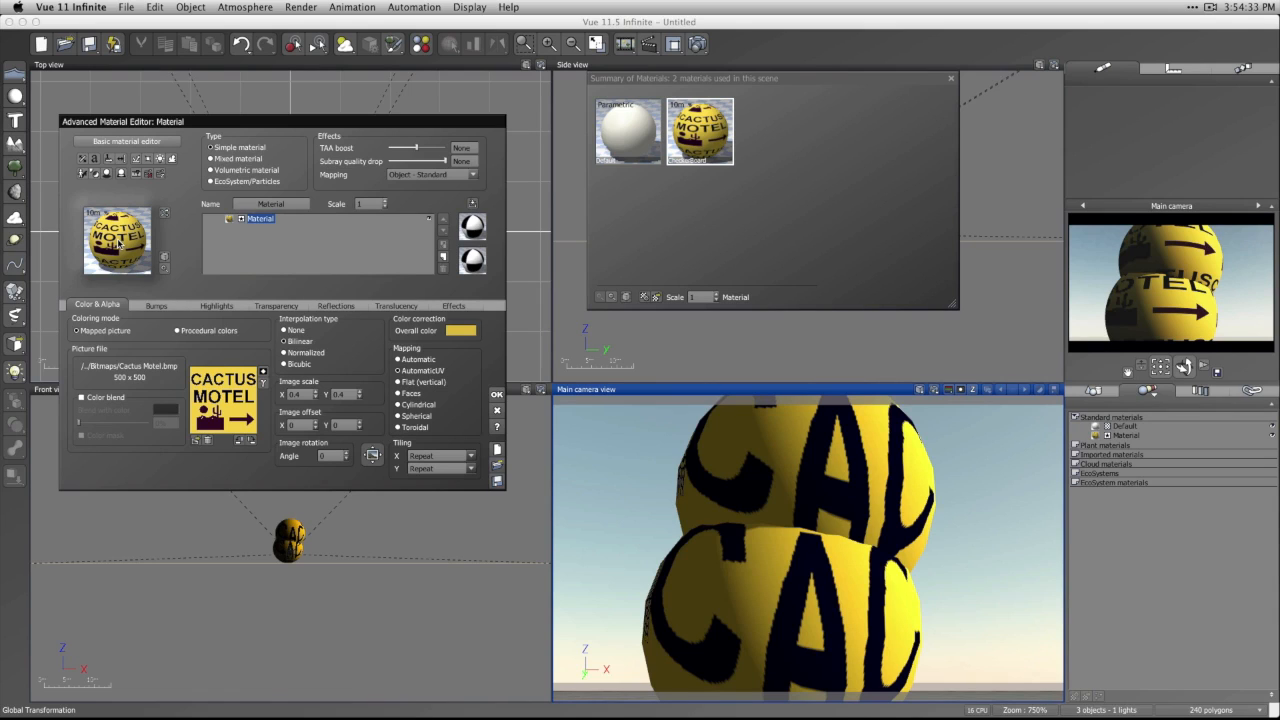
{"action": "left_click", "coordinate": [418, 382]}
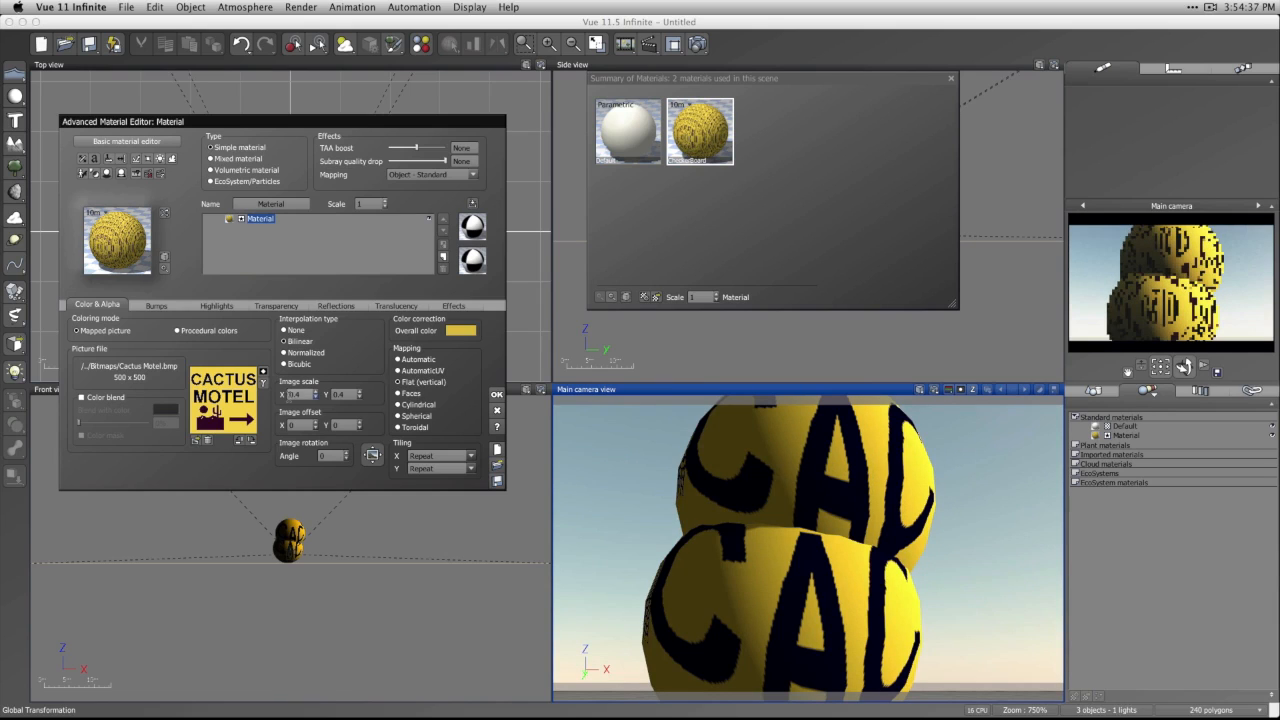
{"action": "left_click", "coordinate": [290, 397]}
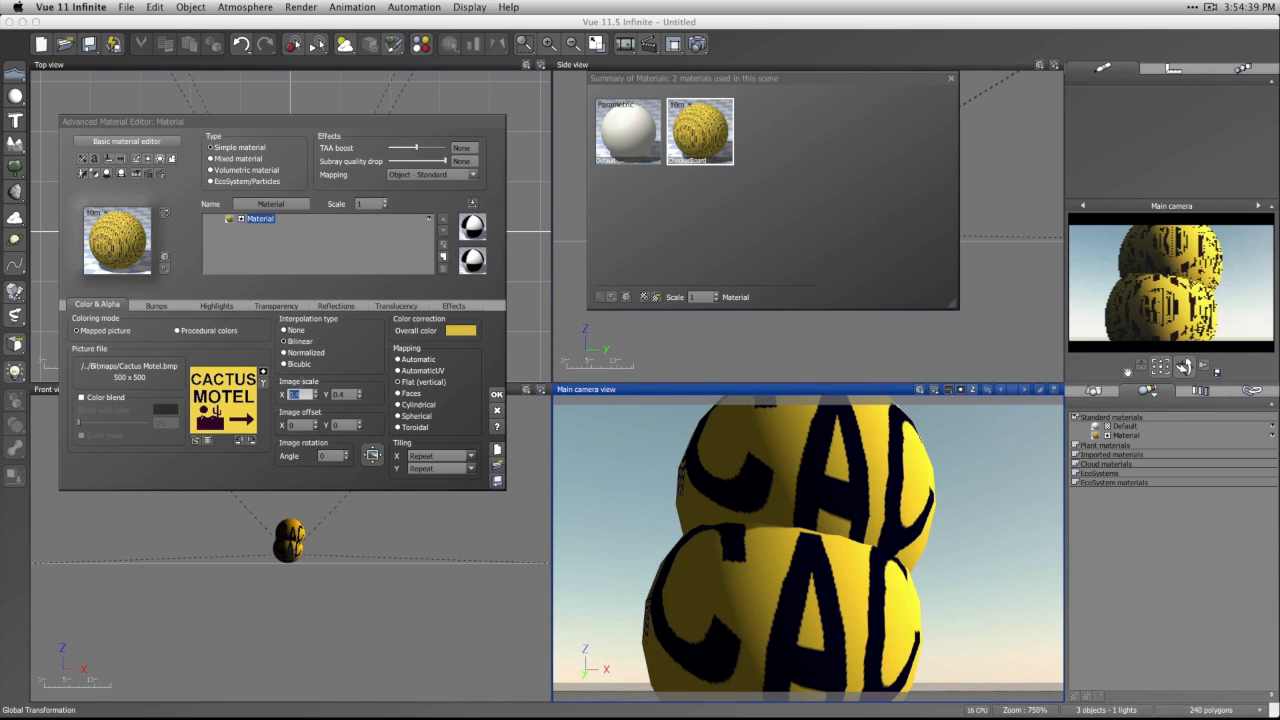
Change the material preview object to a cube and close the preview options.
{"action": "left_click", "coordinate": [164, 257]}
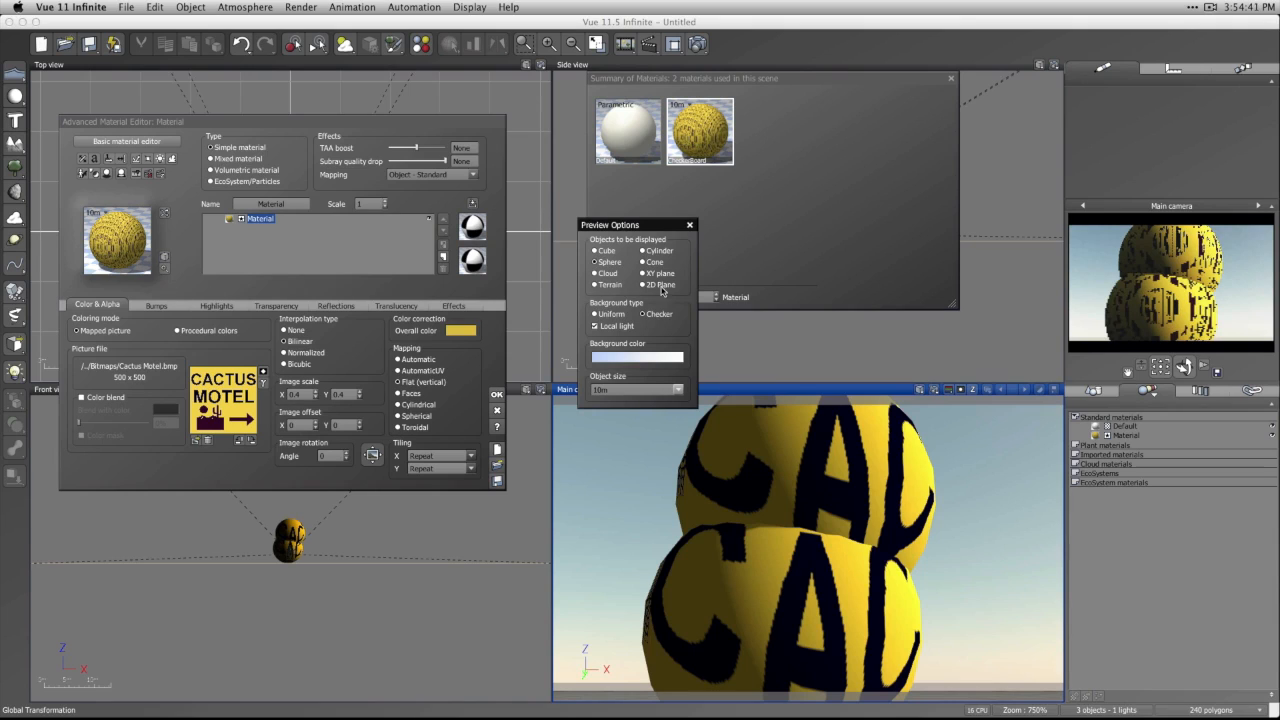
{"action": "left_click", "coordinate": [607, 251]}
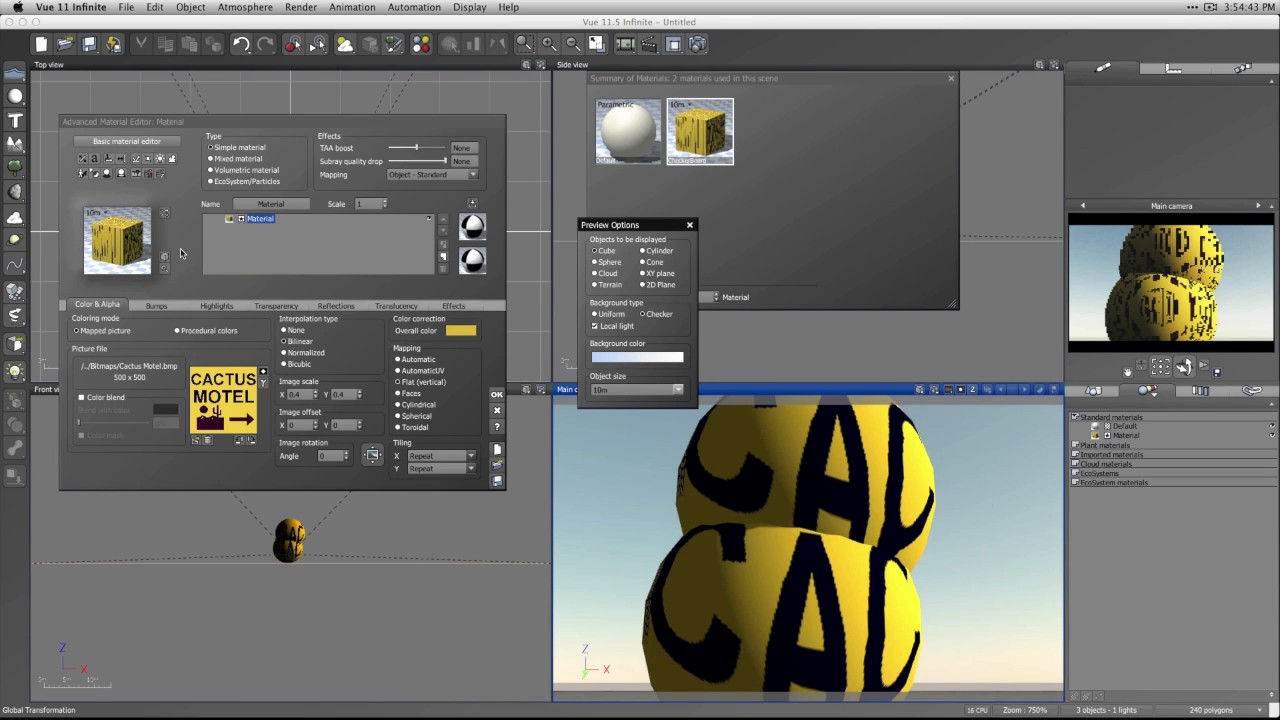
{"action": "left_click", "coordinate": [689, 225]}
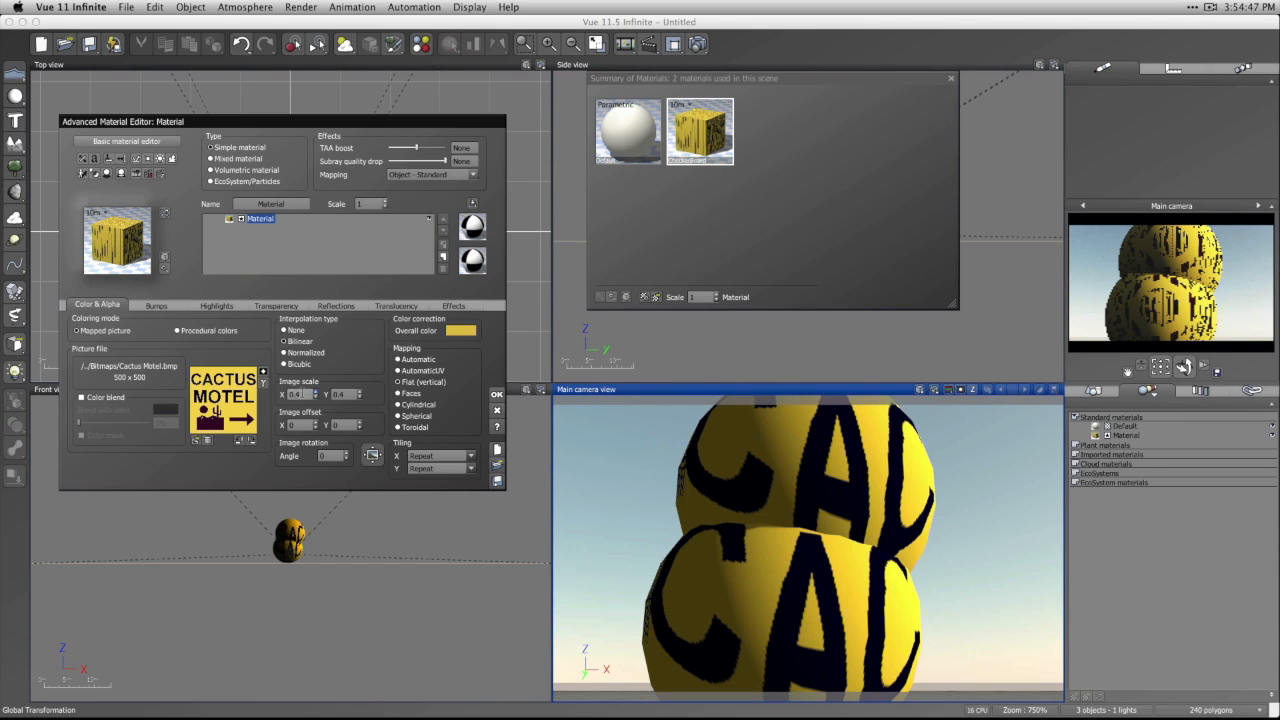
Set the image scale to 1 in X and Y and the material's mapping to Object - Parametric.
{"action": "double_click", "coordinate": [300, 395]}
{"action": "type", "text": "1"}
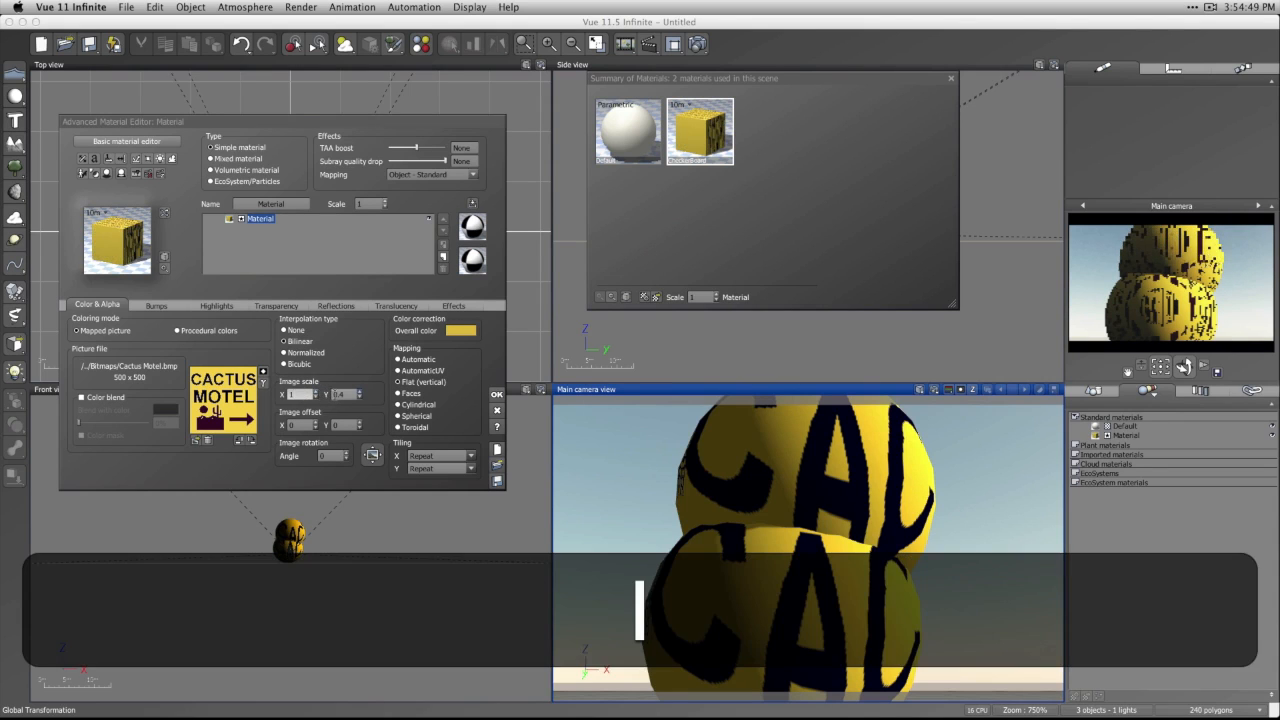
{"action": "key", "text": "Tab"}
{"action": "type", "text": "1"}
{"action": "key", "text": "Tab"}
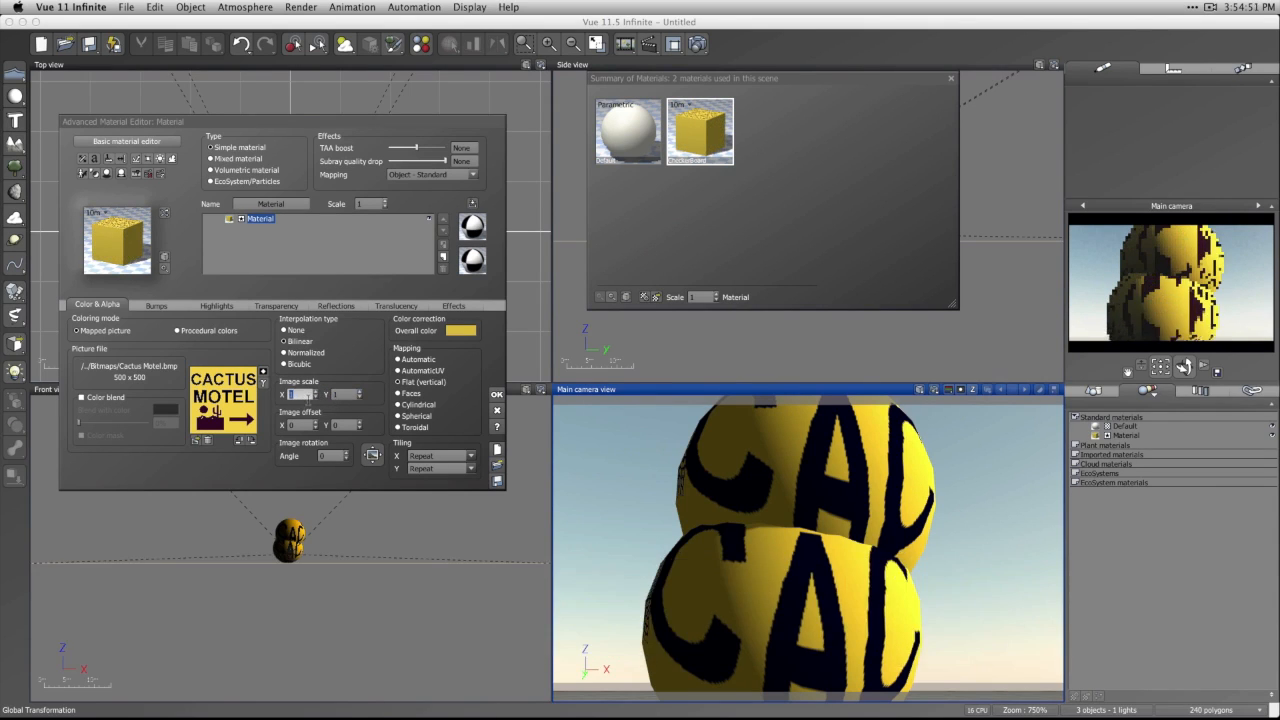
{"action": "left_click", "coordinate": [430, 174]}
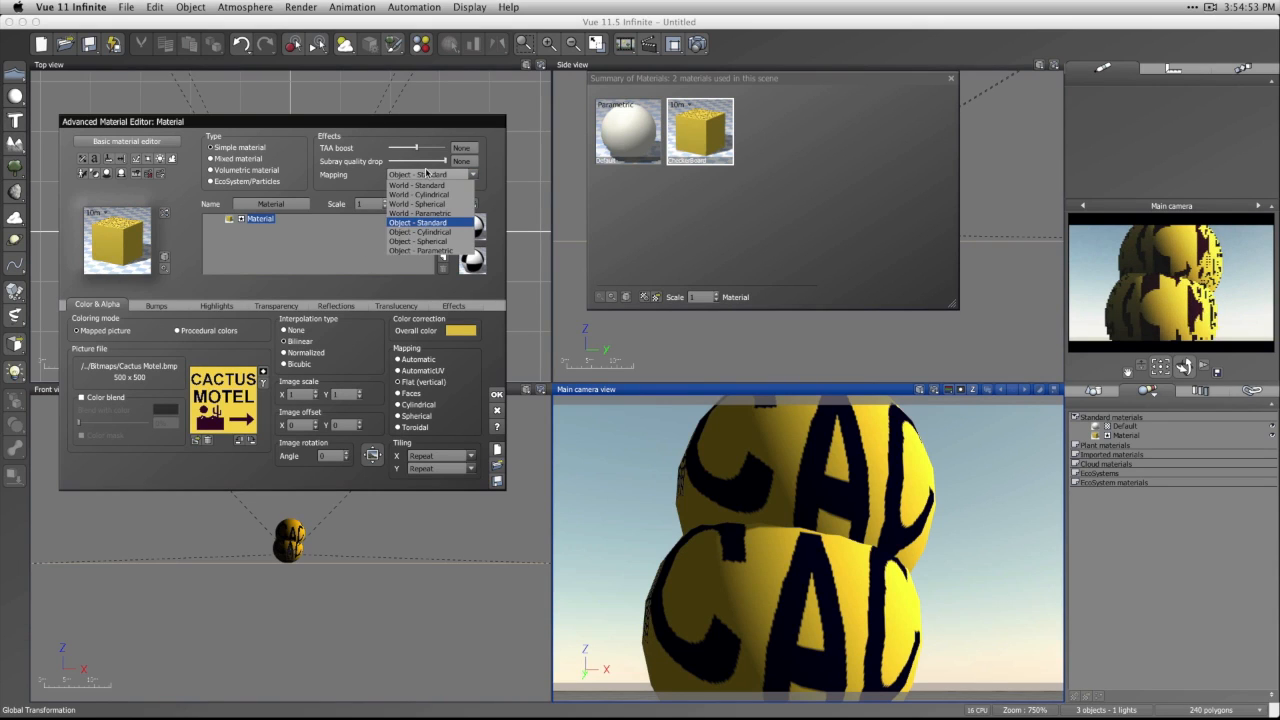
{"action": "left_click", "coordinate": [411, 250]}
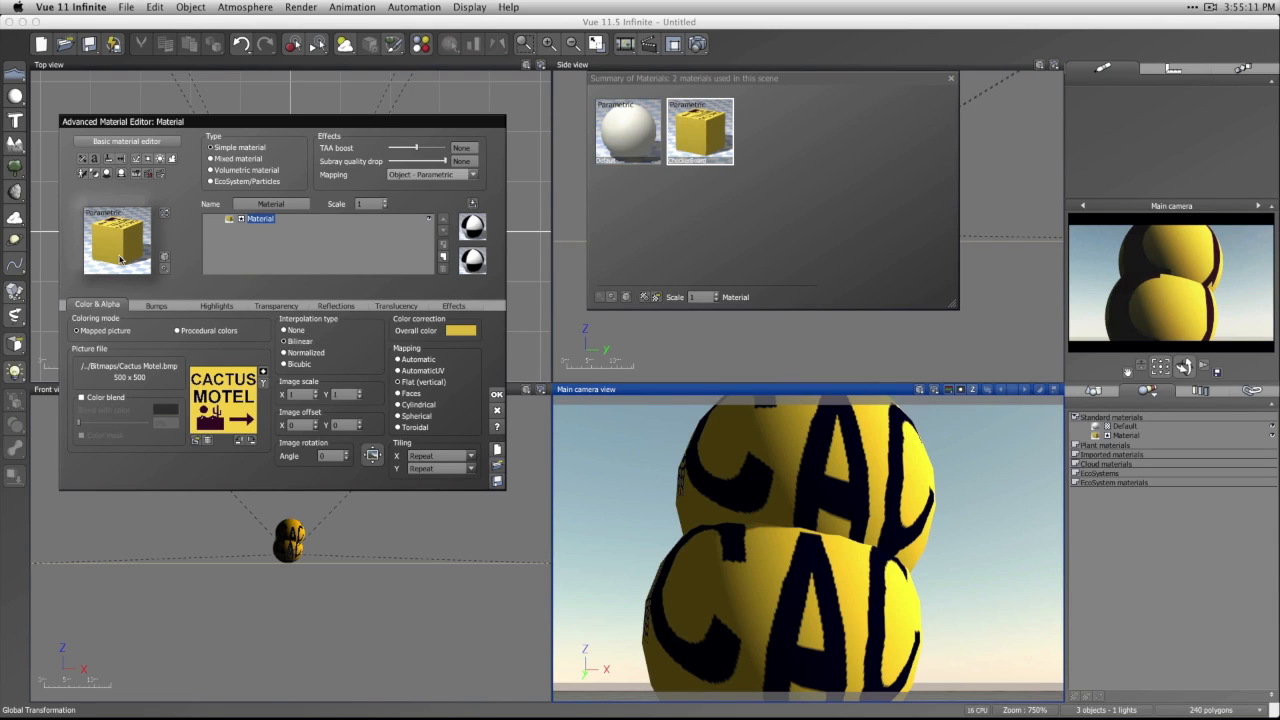
Preview the flat-mapped material on a terrain, return the preview to a cube, and close the preview options.
{"action": "left_click", "coordinate": [165, 258]}
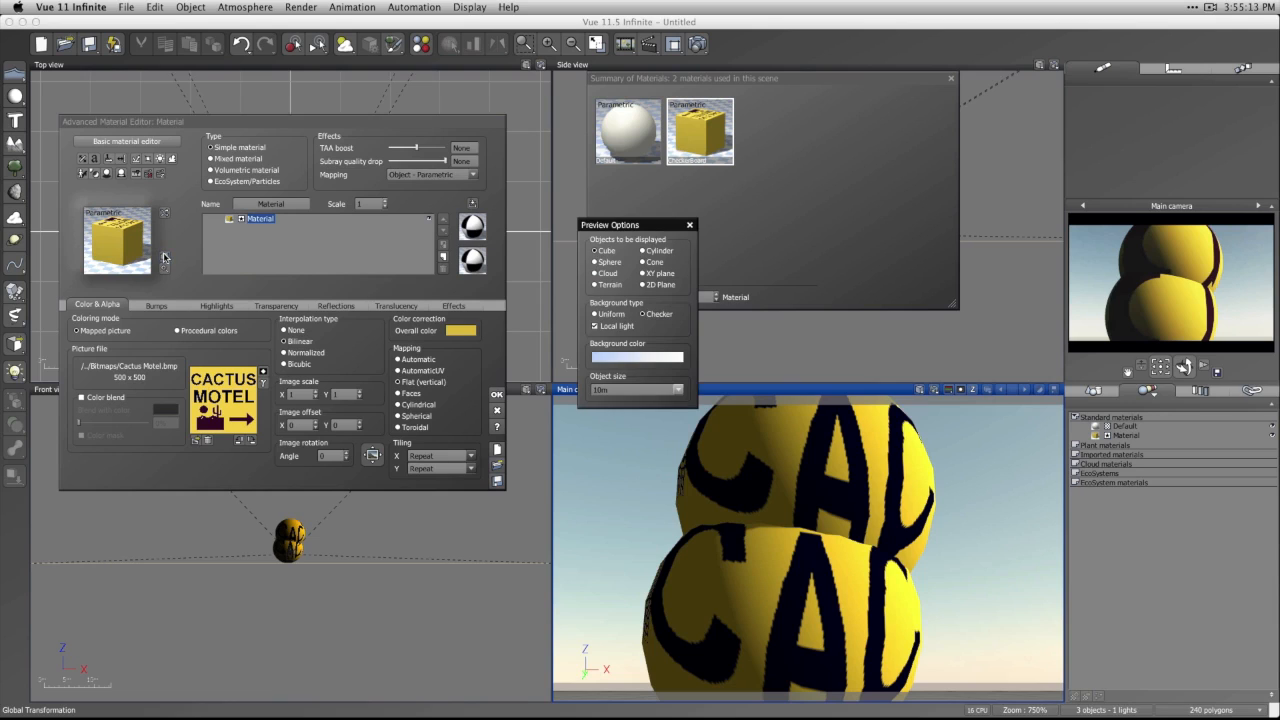
{"action": "left_click", "coordinate": [606, 286]}
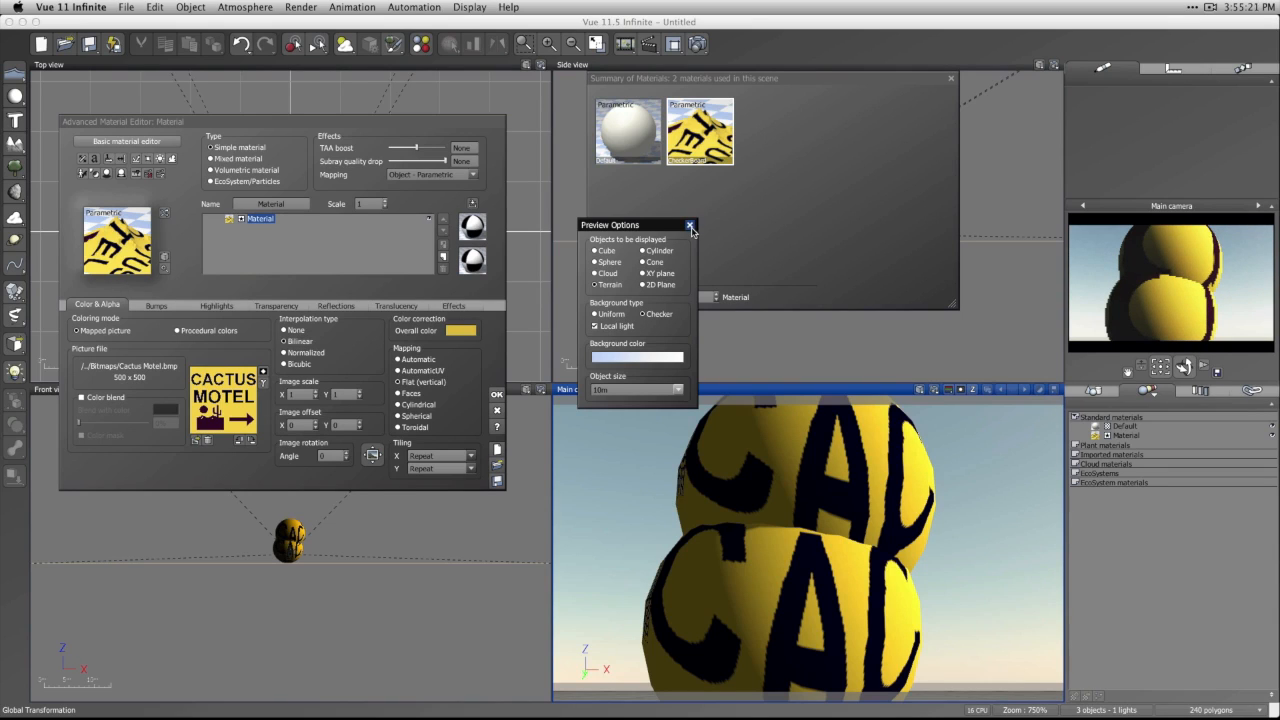
{"action": "left_click", "coordinate": [145, 246]}
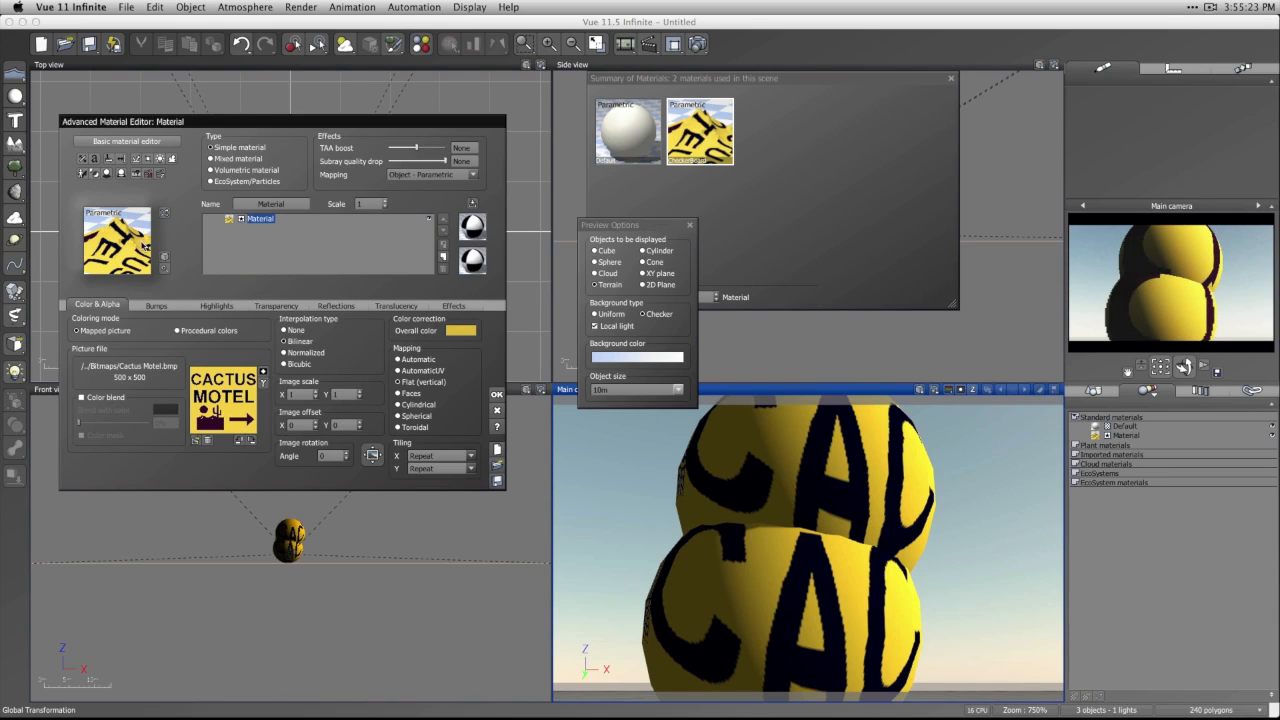
{"action": "left_click", "coordinate": [604, 252]}
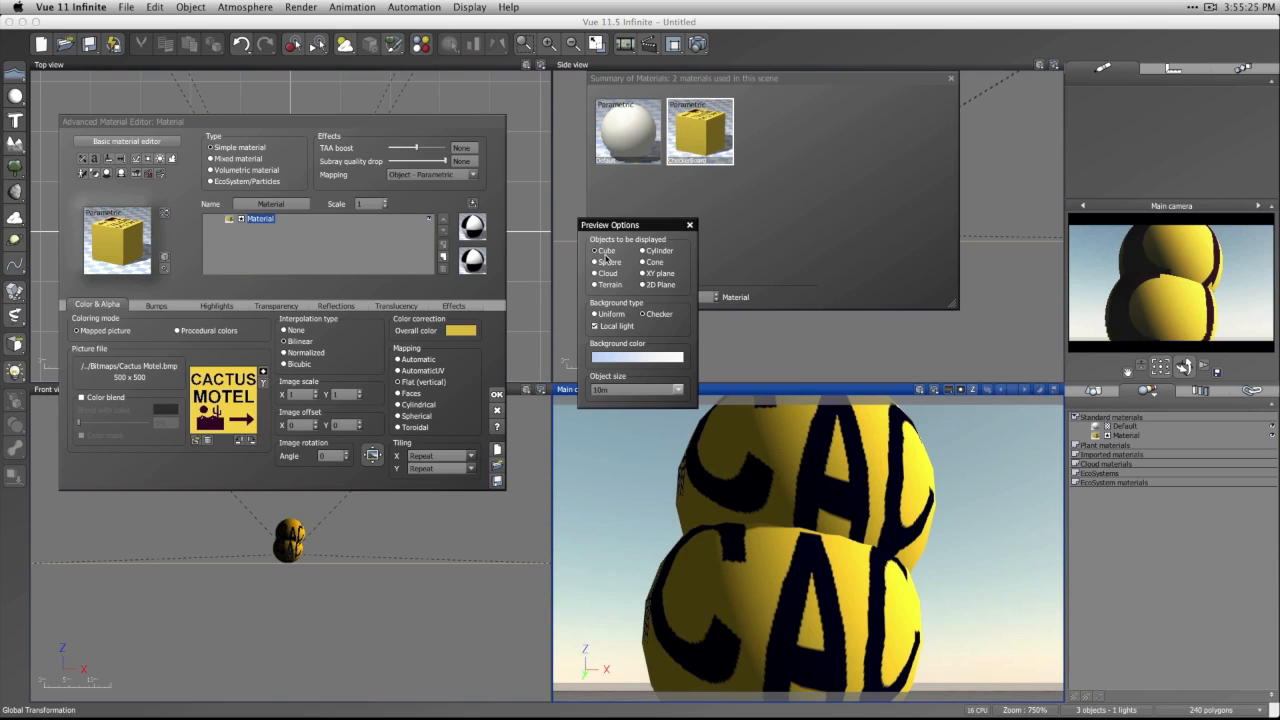
{"action": "left_click", "coordinate": [689, 225]}
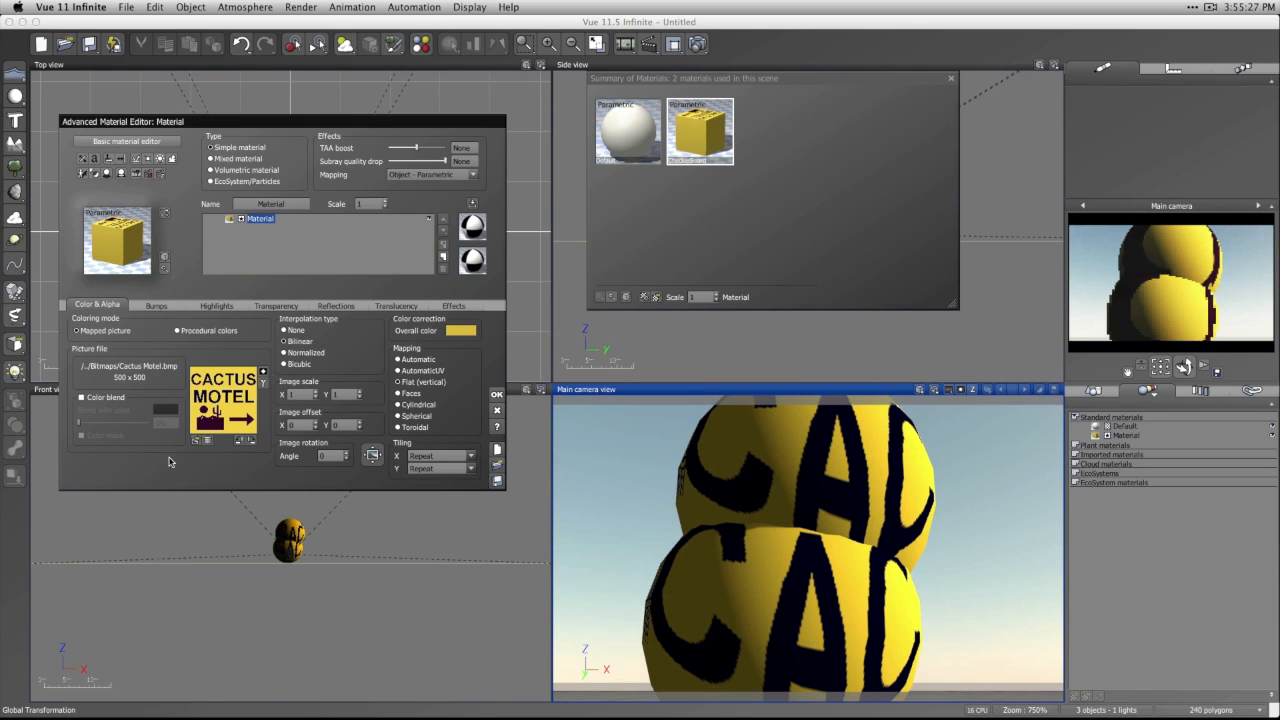
Compare the Faces, Cylindrical, Spherical and Toroidal image mappings on the cube preview, returning to Faces at the end.
{"action": "left_click", "coordinate": [411, 396]}
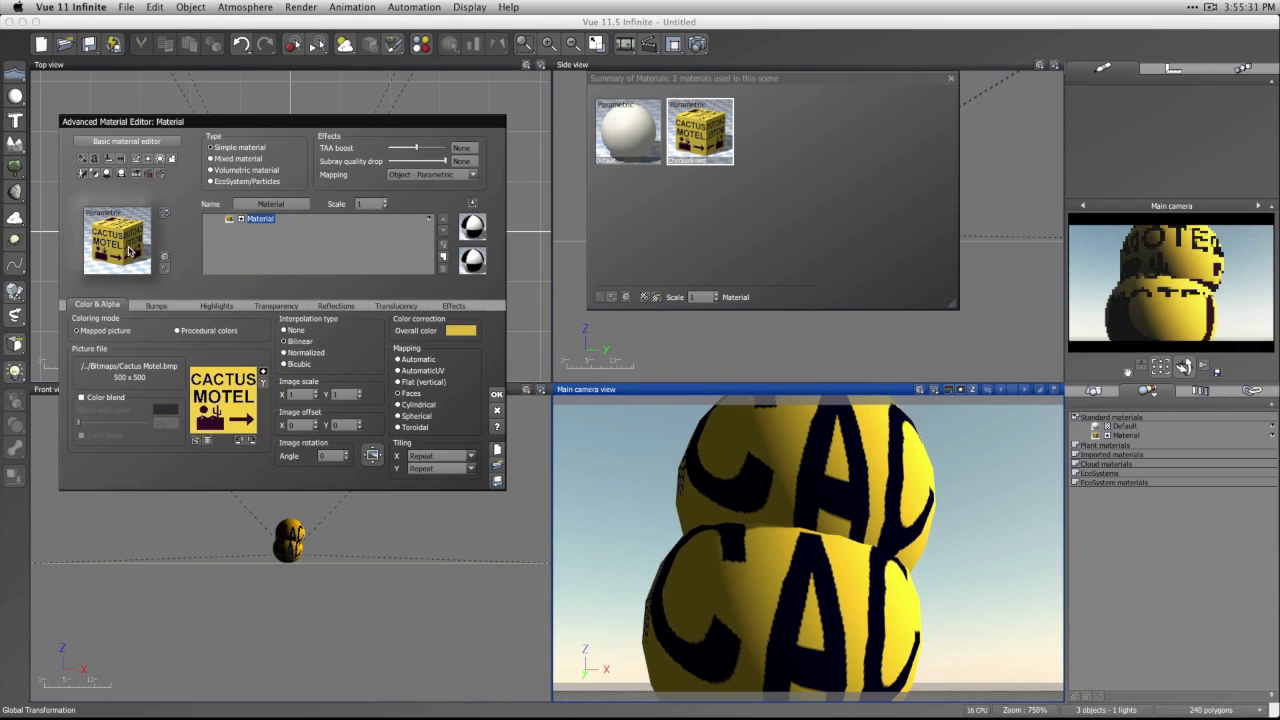
{"action": "left_click", "coordinate": [427, 404]}
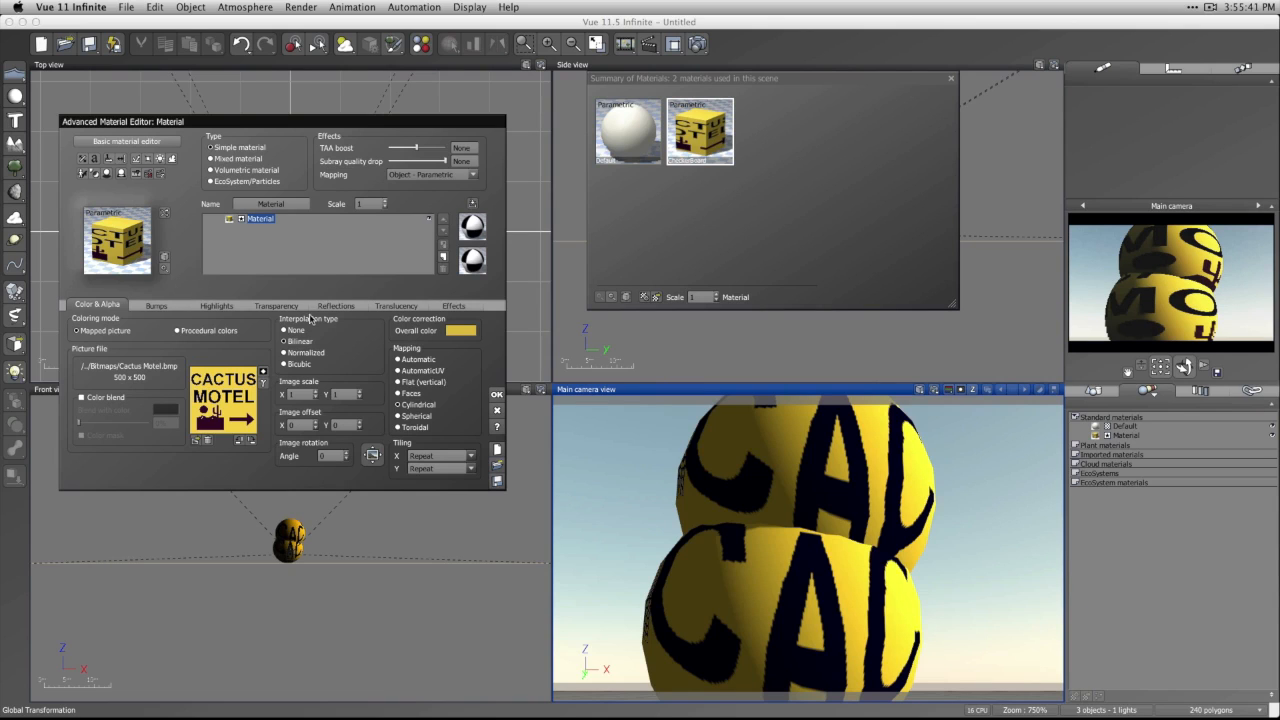
{"action": "left_click", "coordinate": [426, 419]}
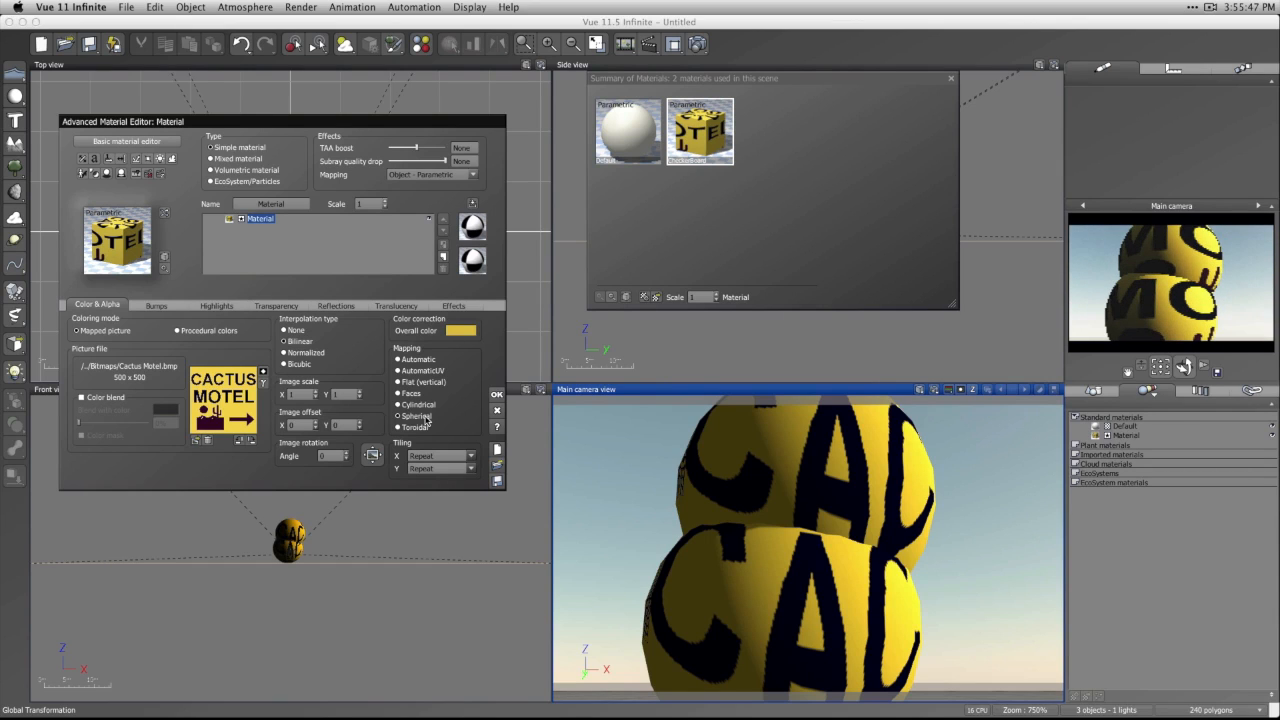
{"action": "left_click", "coordinate": [402, 428]}
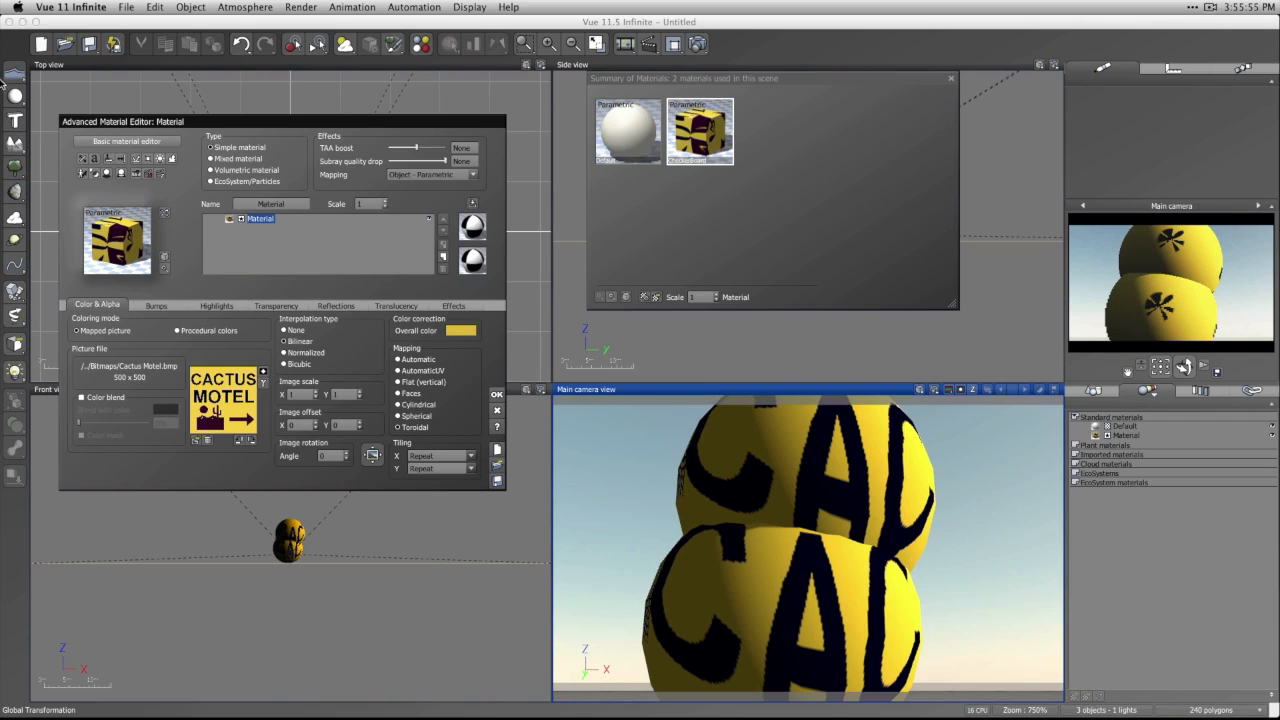
{"action": "left_click_drag", "start_coordinate": [15, 97], "coordinate": [180, 248]}
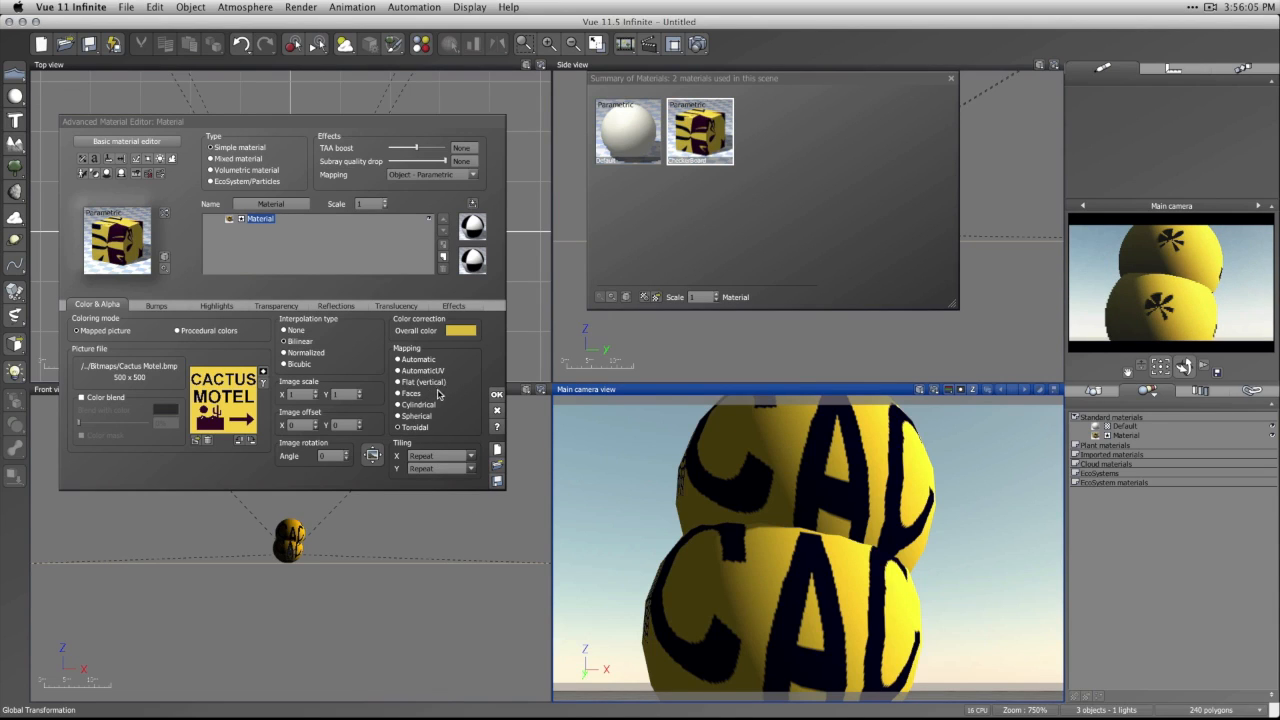
{"action": "left_click", "coordinate": [423, 396]}
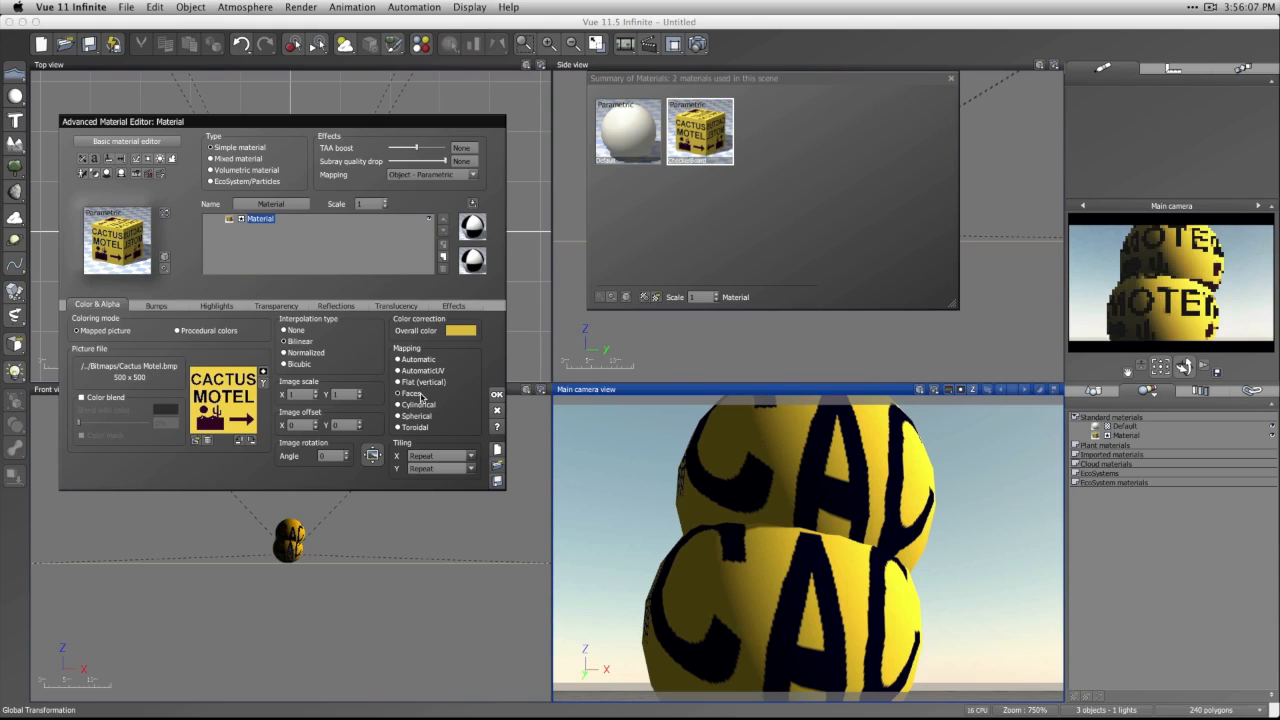
Set the image mapping to AutomaticUV and the picture's tiling to Once in both X and Y.
{"action": "left_click", "coordinate": [420, 372]}
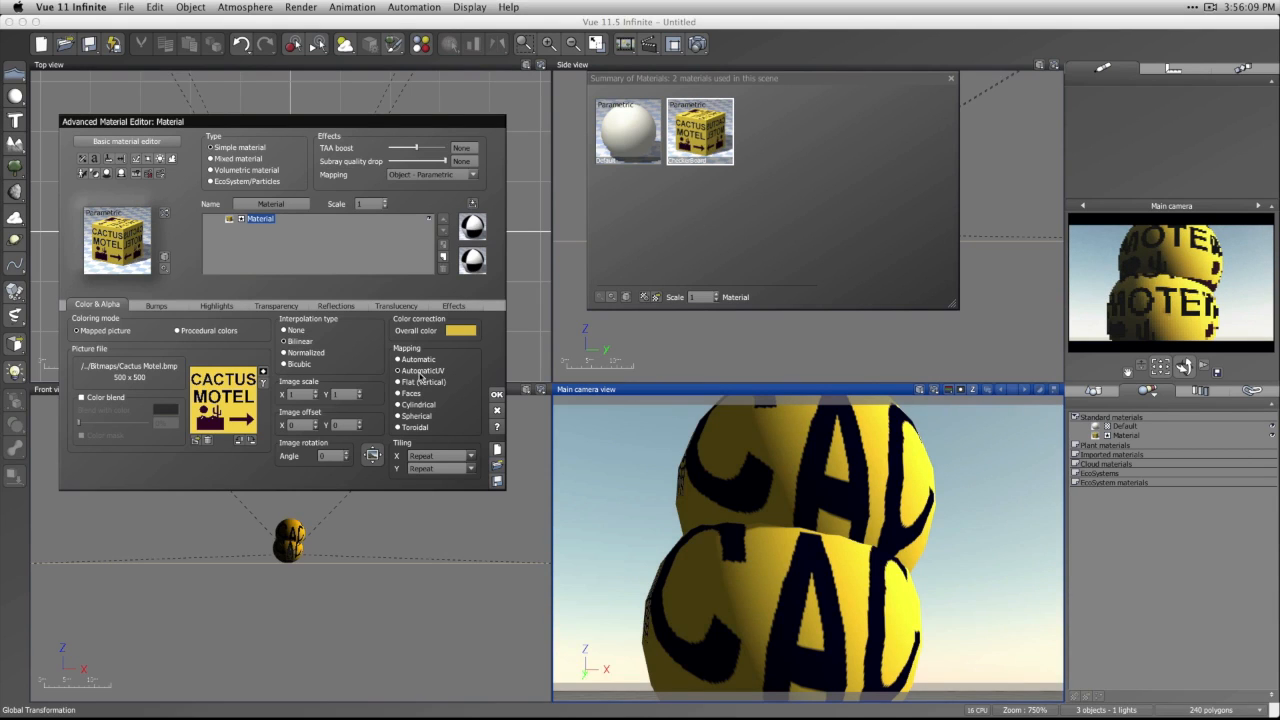
{"action": "left_click", "coordinate": [464, 458]}
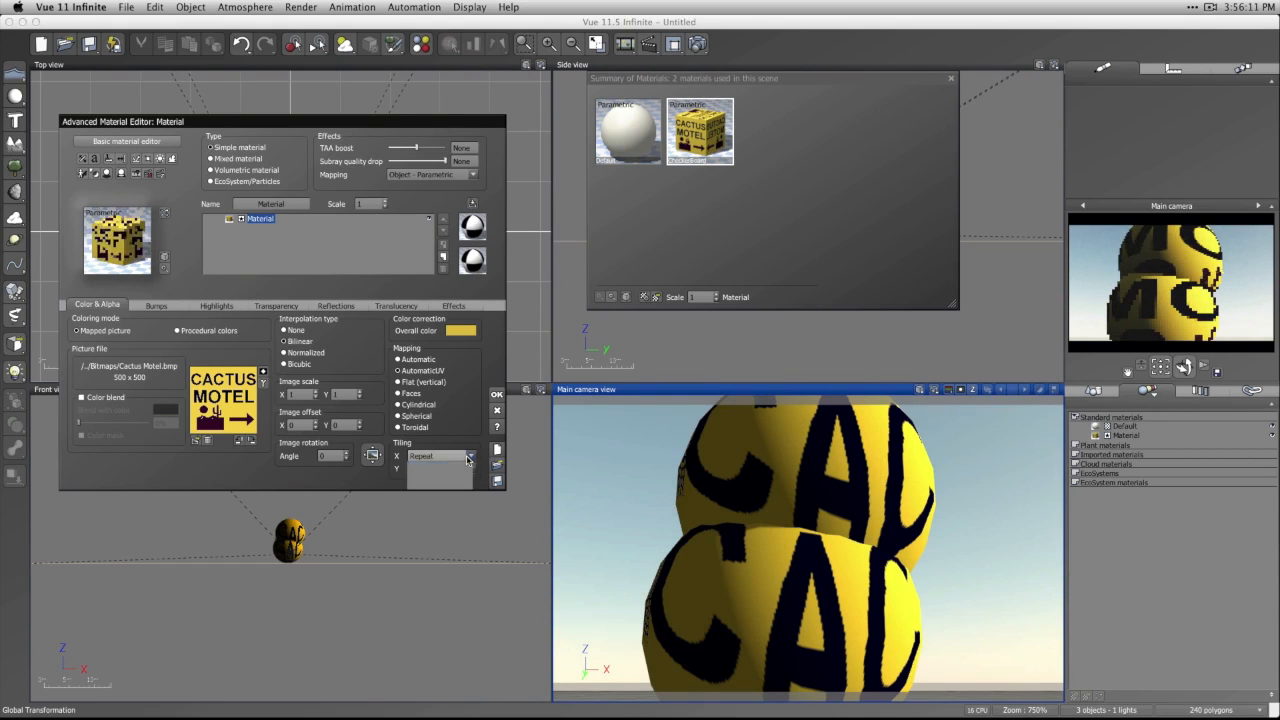
{"action": "left_click", "coordinate": [427, 487]}
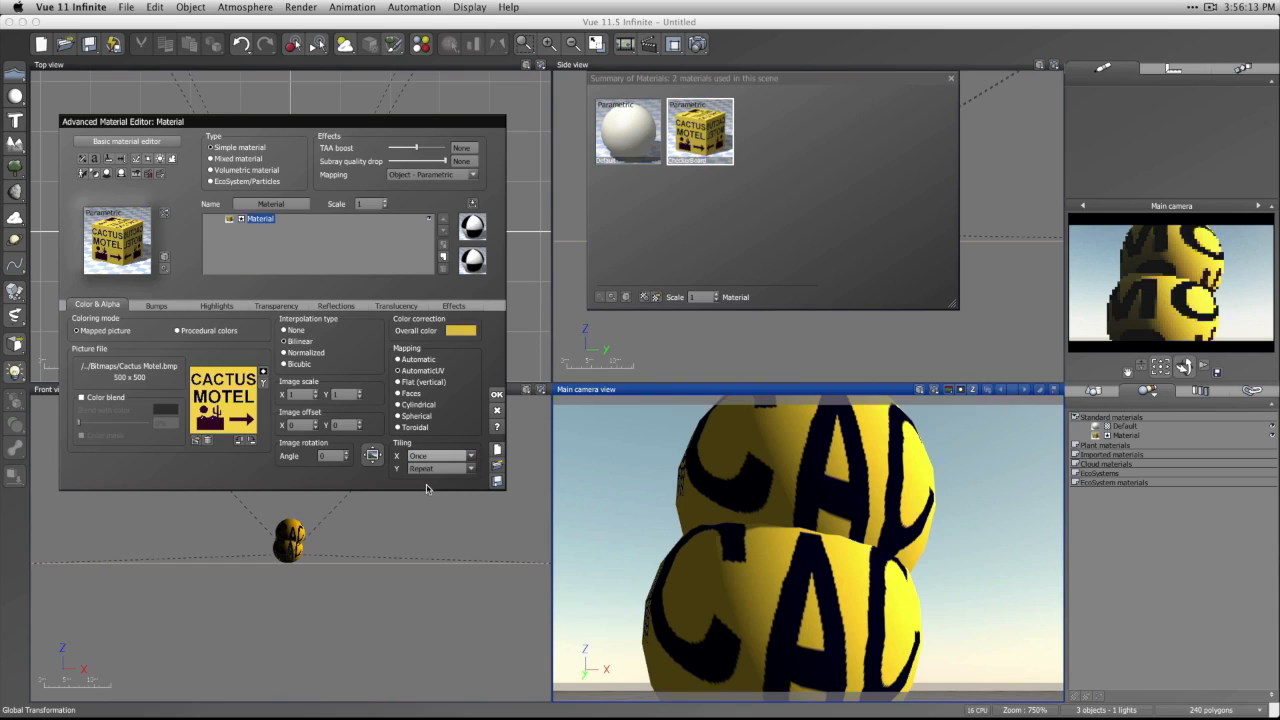
{"action": "left_click", "coordinate": [459, 469]}
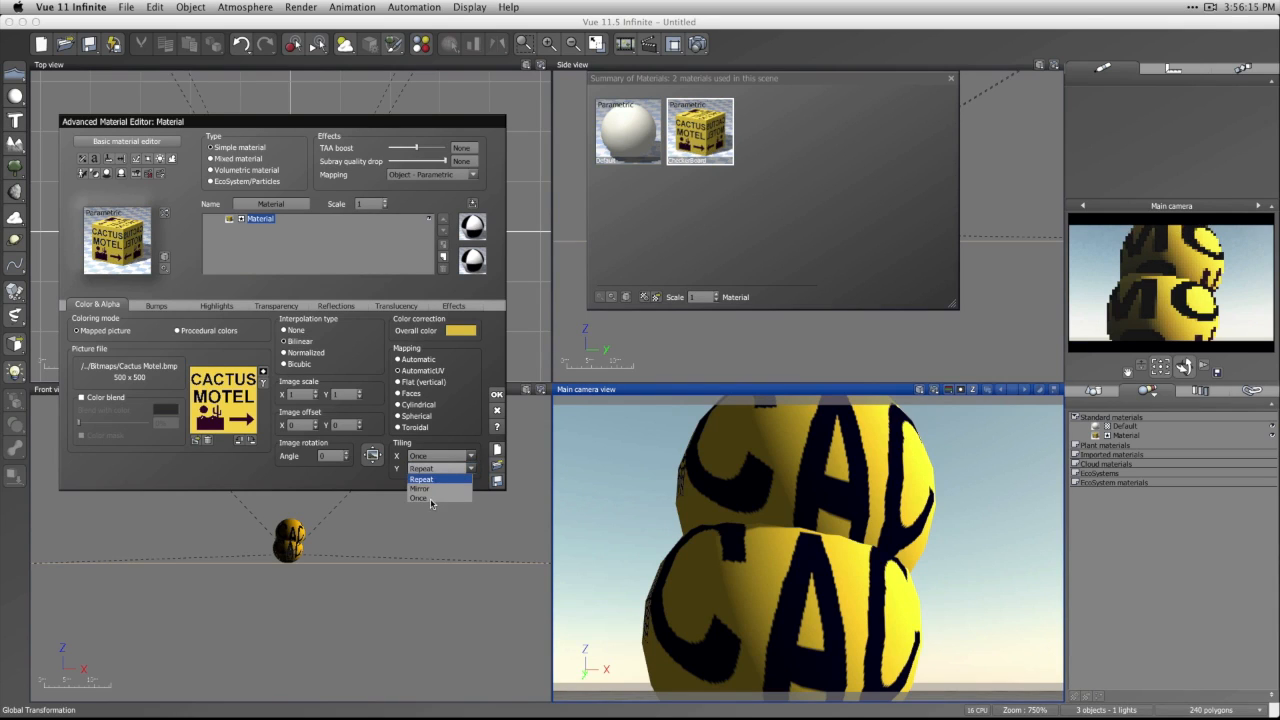
{"action": "left_click", "coordinate": [430, 498]}
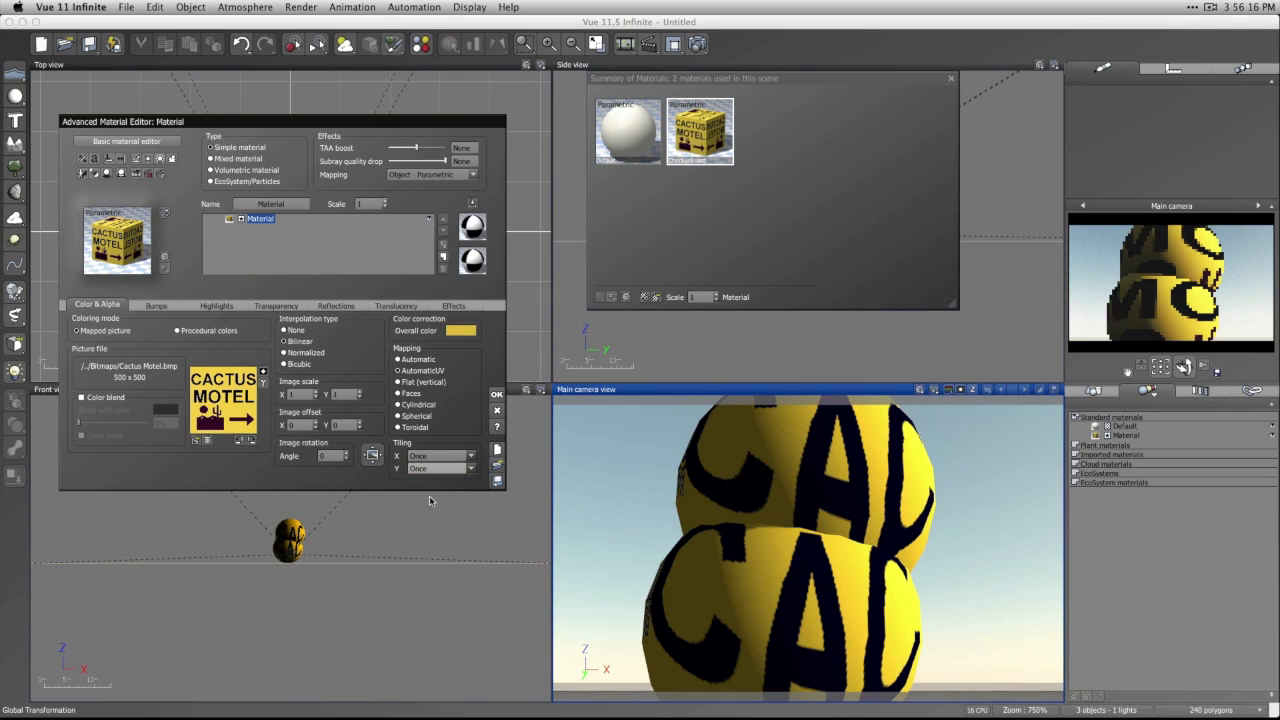
Set the Cactus Motel picture's image scale to 0.3 in both X and Y.
{"action": "left_click", "coordinate": [317, 398]}
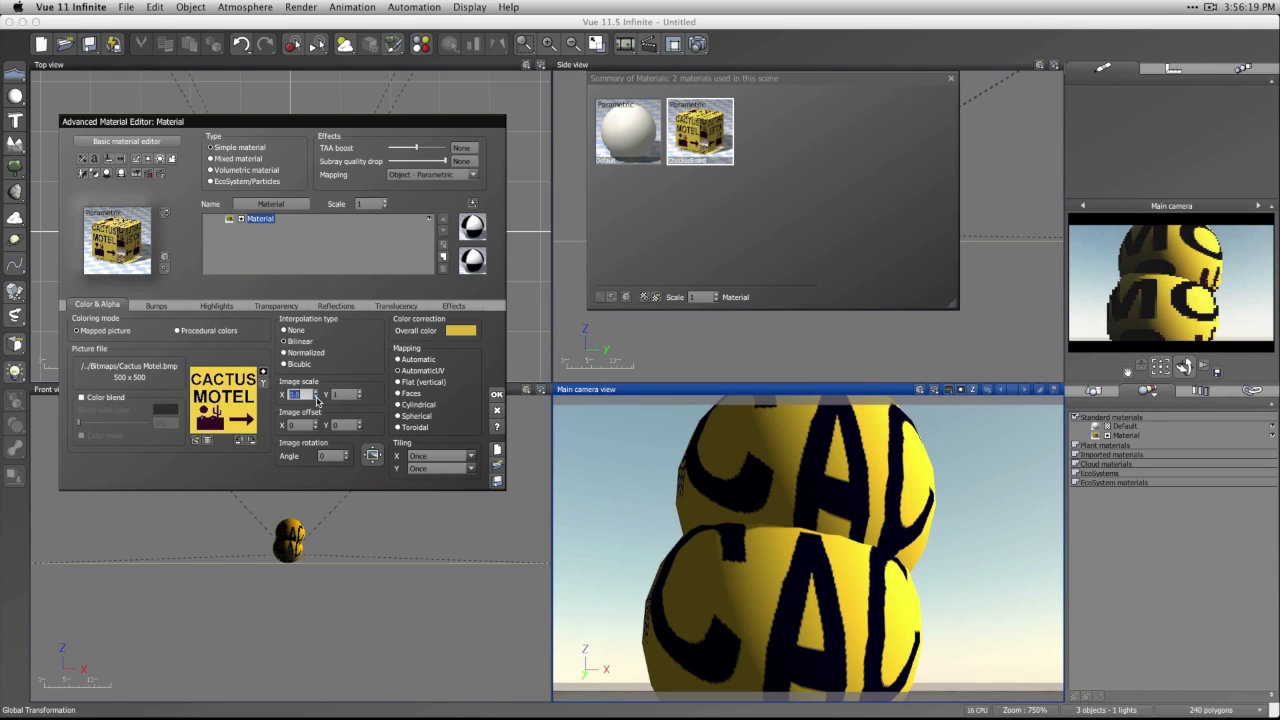
{"action": "left_click", "coordinate": [317, 399]}
{"action": "left_click", "coordinate": [317, 399]}
{"action": "left_click", "coordinate": [317, 399]}
{"action": "left_click", "coordinate": [317, 399]}
{"action": "left_click", "coordinate": [317, 399]}
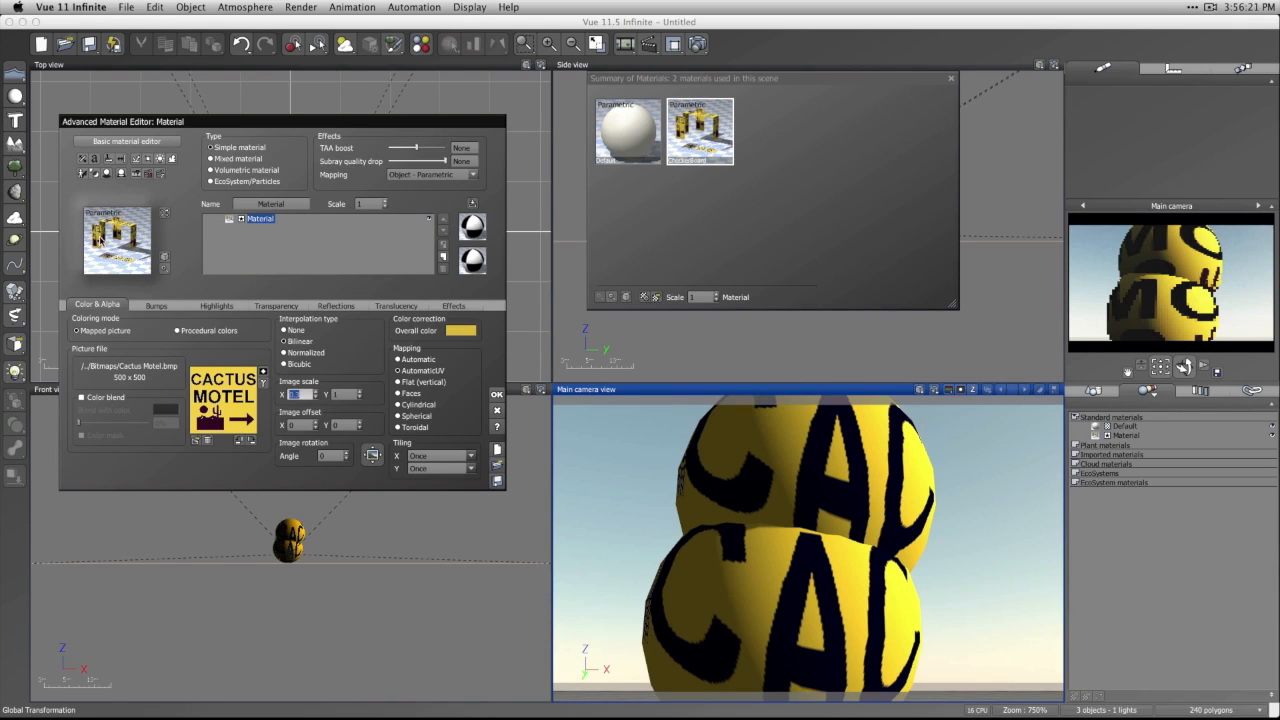
{"action": "left_click", "coordinate": [360, 398]}
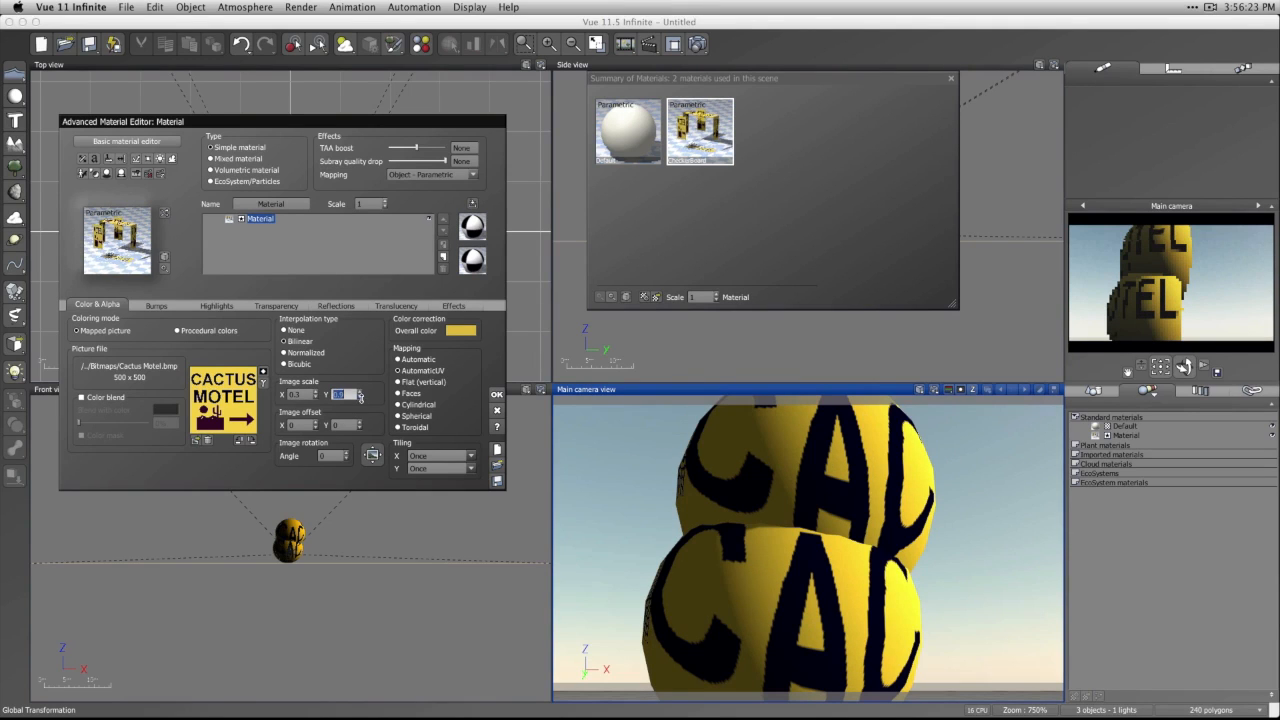
{"action": "left_click", "coordinate": [361, 398]}
{"action": "left_click", "coordinate": [361, 398]}
{"action": "left_click", "coordinate": [361, 398]}
{"action": "left_click", "coordinate": [361, 398]}
{"action": "left_click", "coordinate": [361, 398]}
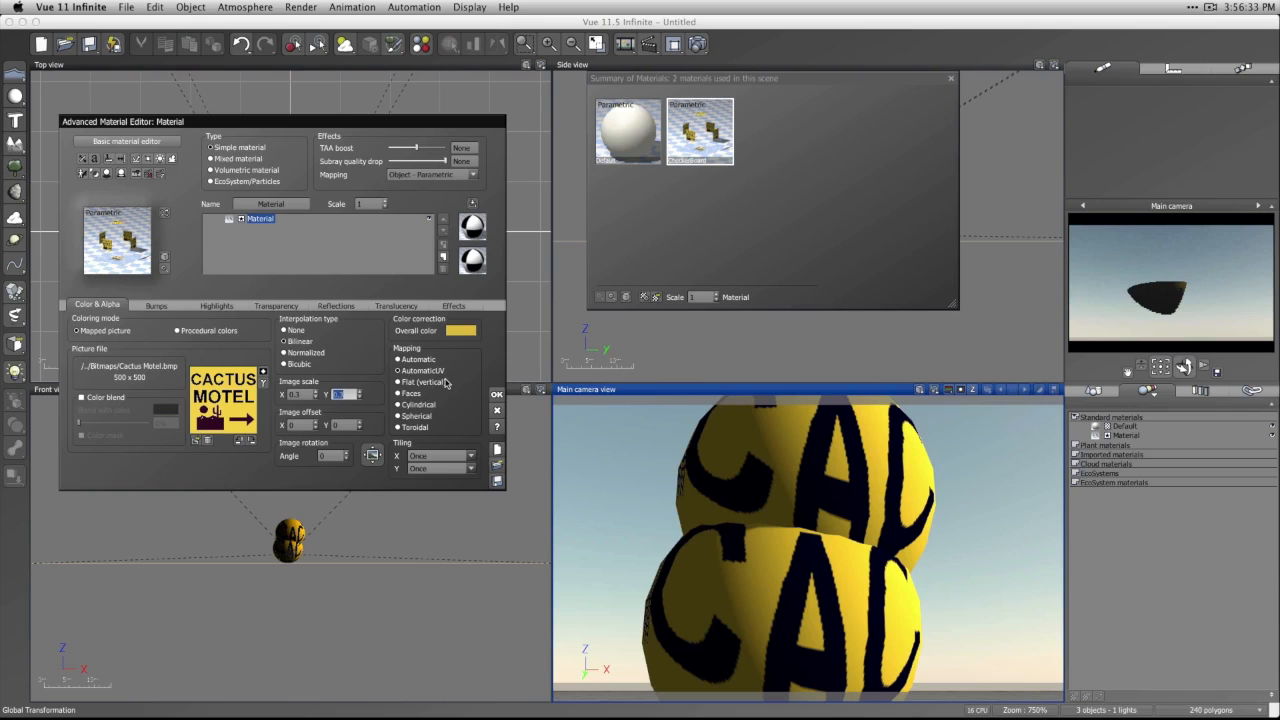
Compare the Flat (vertical), Faces, Cylindrical and Spherical image mappings of the scaled-down picture, and finish with the mapping set to Automatic.
{"action": "key", "text": "Return"}
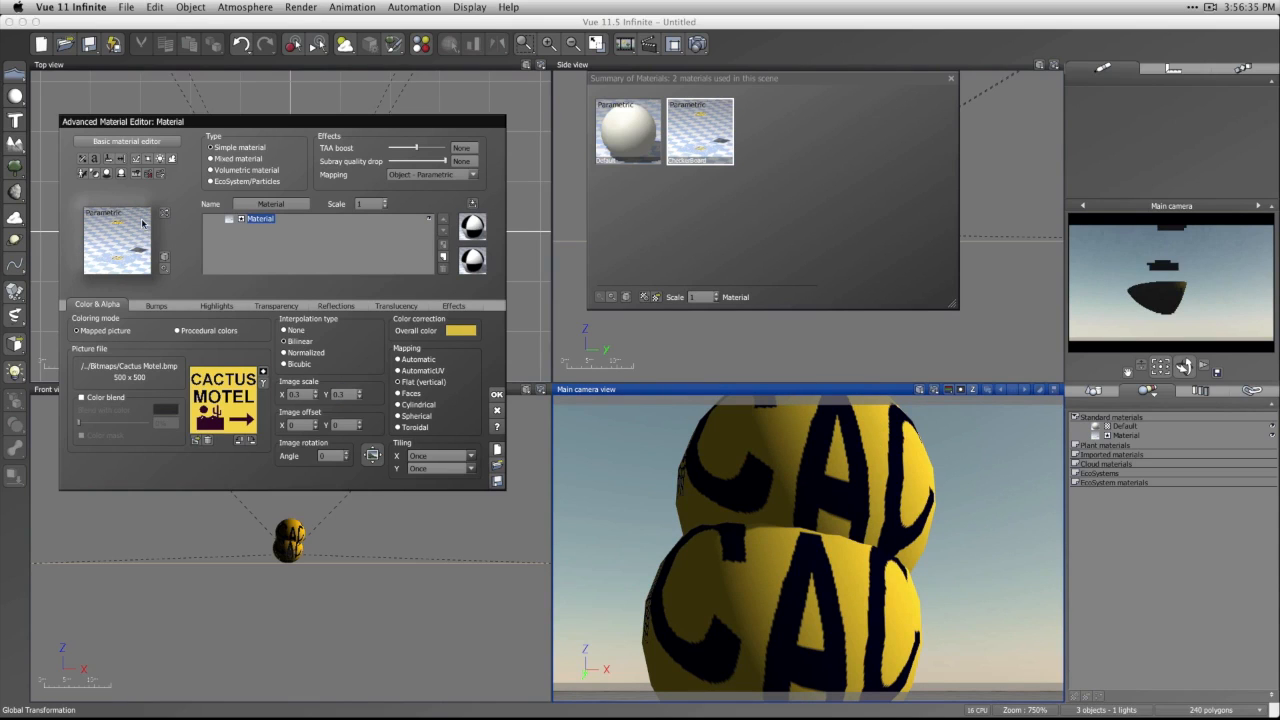
{"action": "left_click", "coordinate": [411, 394]}
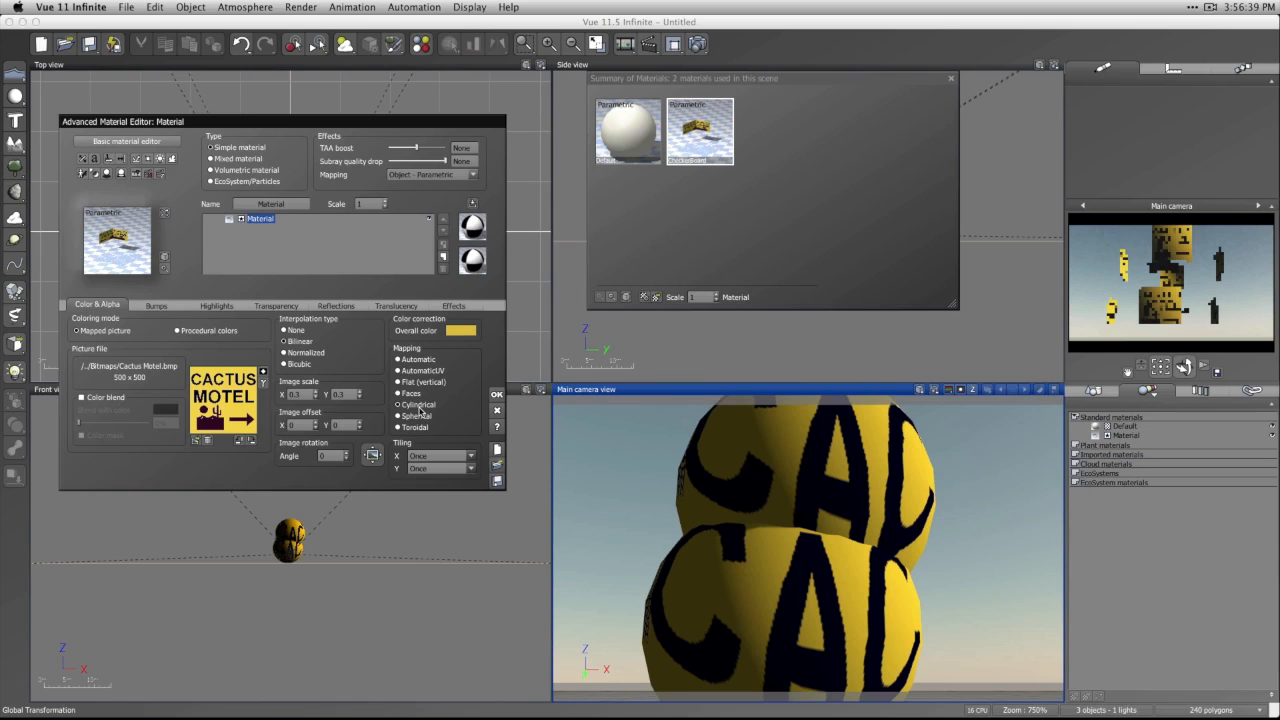
{"action": "left_click", "coordinate": [420, 416]}
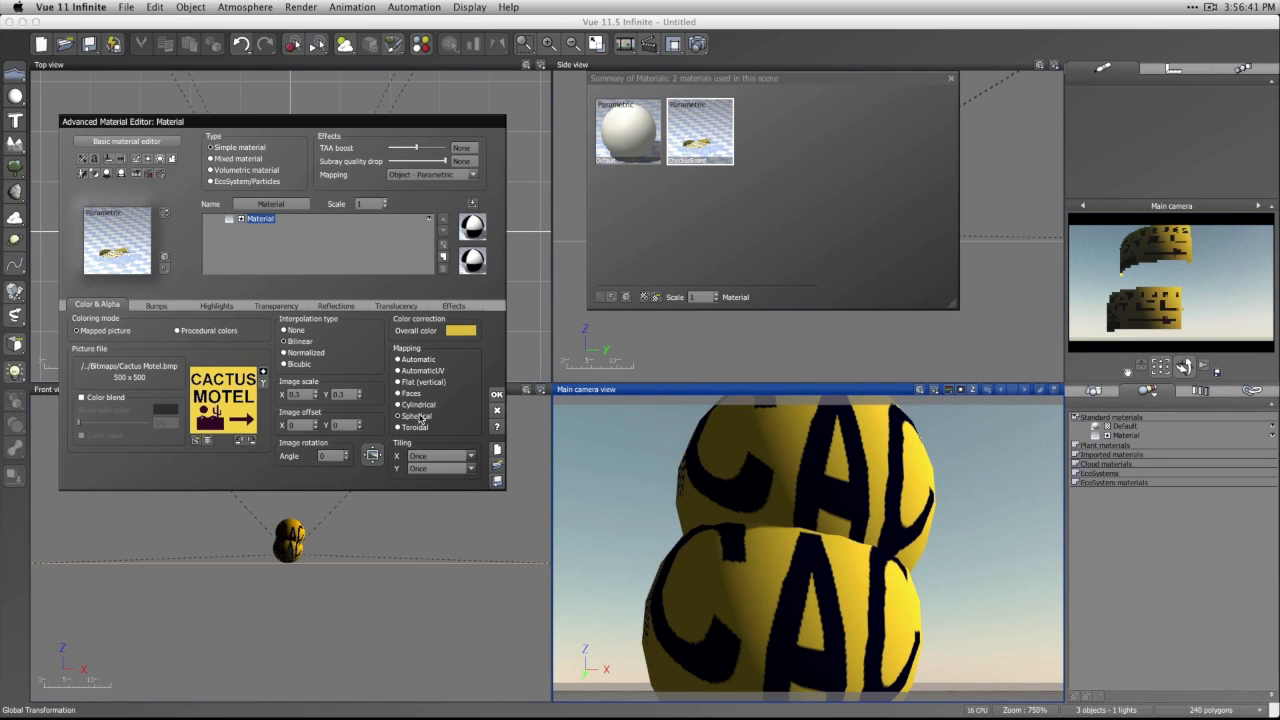
{"action": "left_click", "coordinate": [422, 388]}
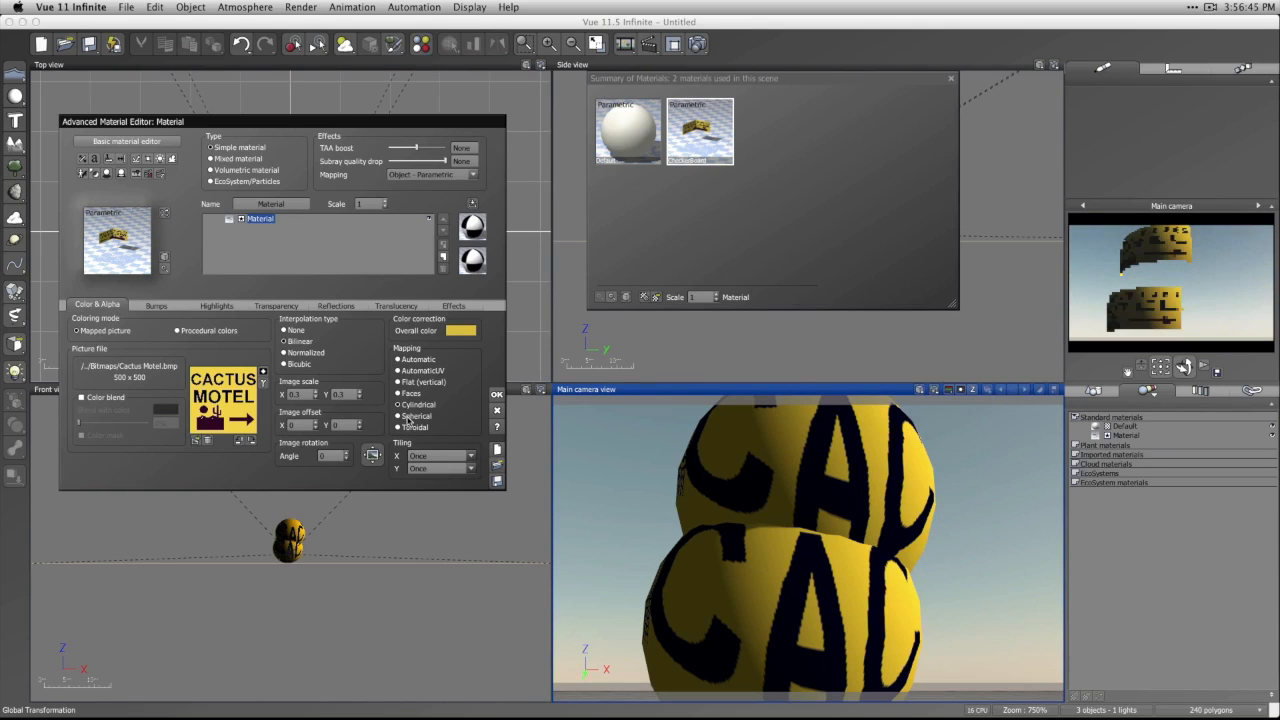
{"action": "left_click", "coordinate": [404, 362]}
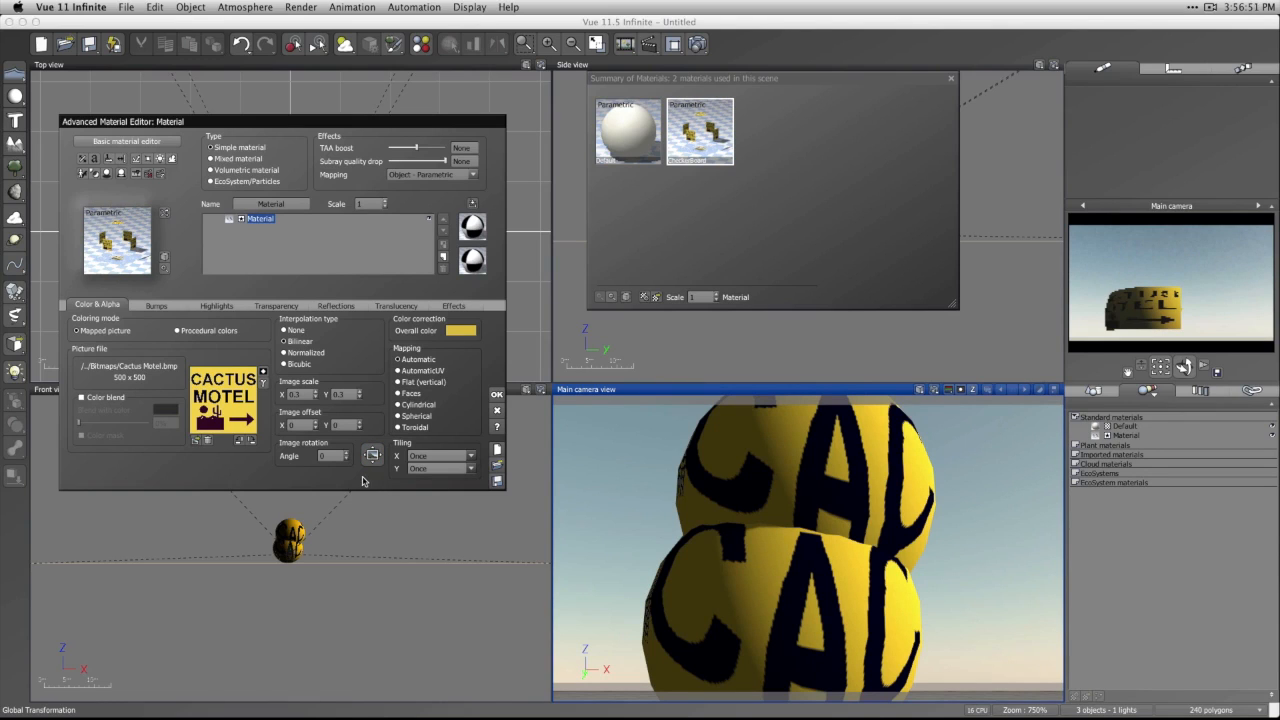
{"action": "key", "text": "super+h"}
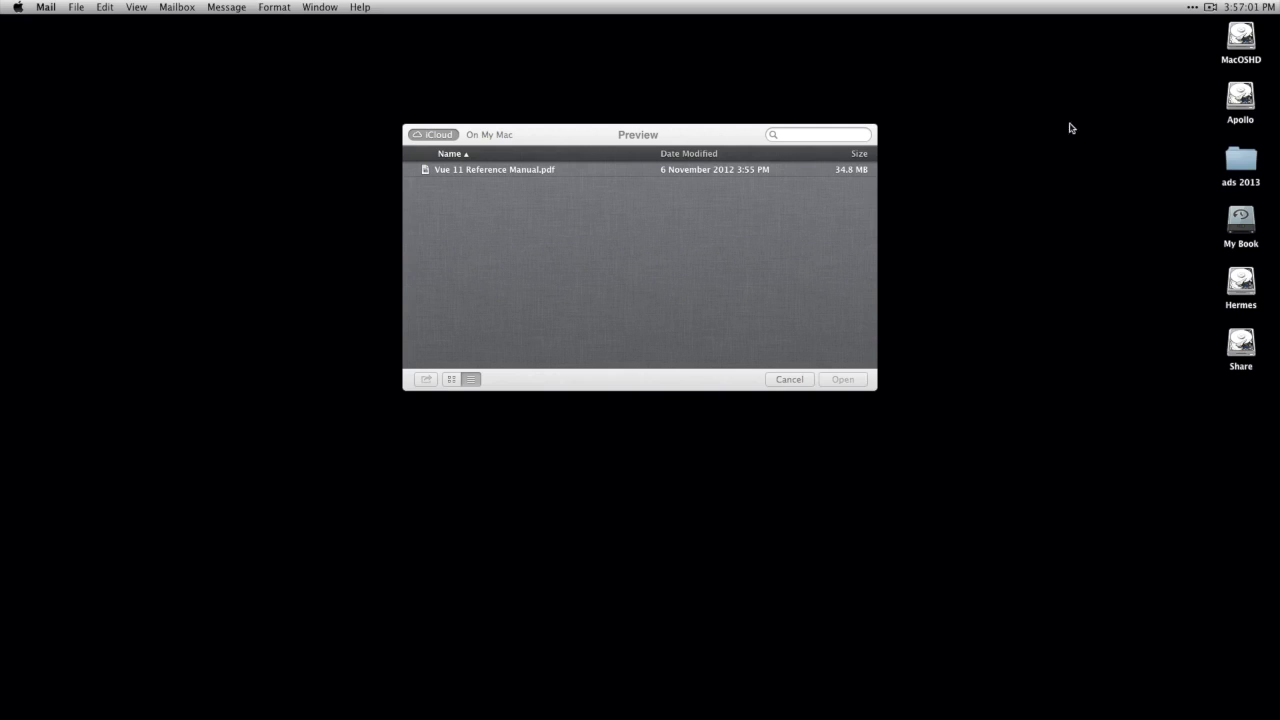
{"action": "left_click", "coordinate": [1213, 5]}
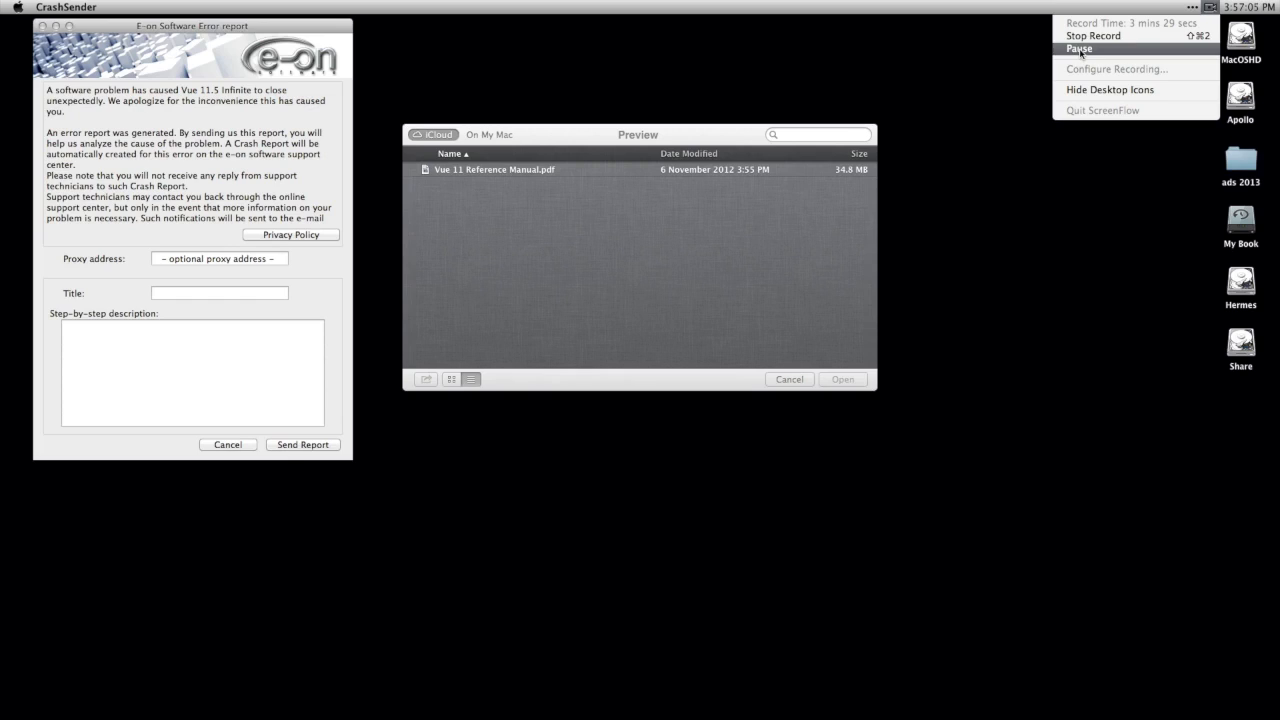
{"action": "left_click", "coordinate": [1079, 49]}
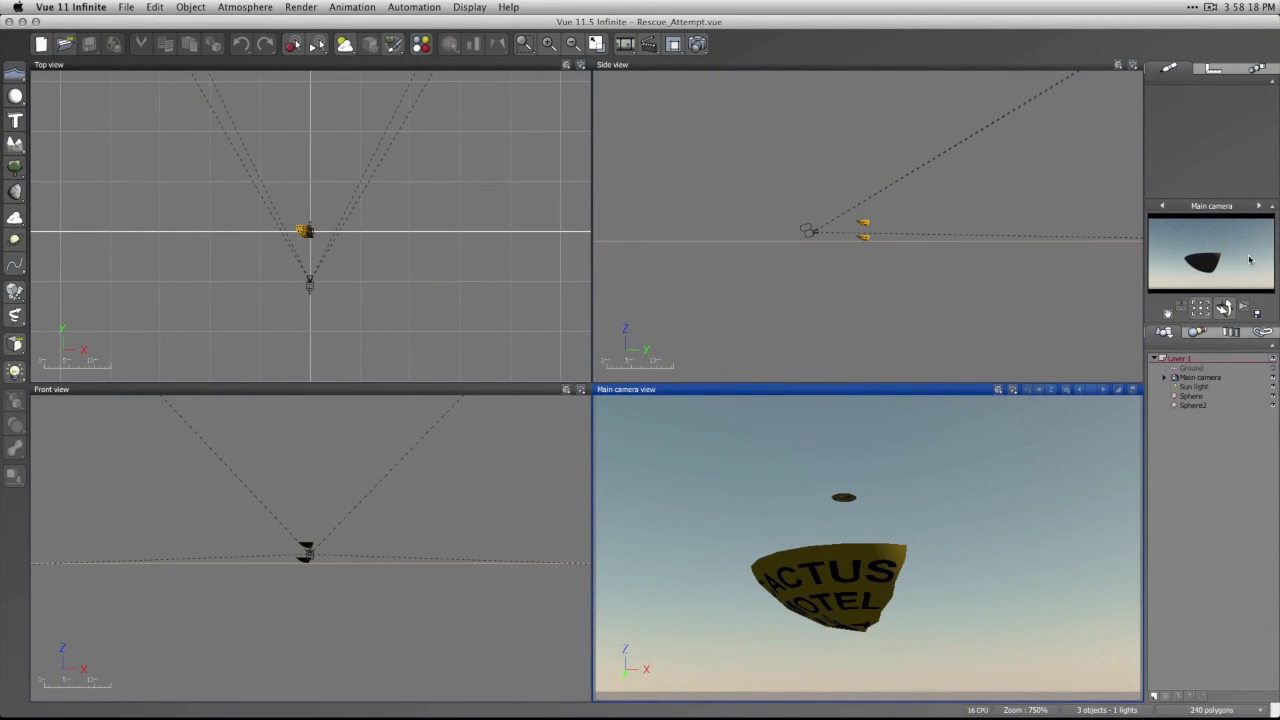
Open the Summary of Materials, inspect the Default material without changing it, and try to open the Cactus Motel material.
{"action": "left_click", "coordinate": [421, 44]}
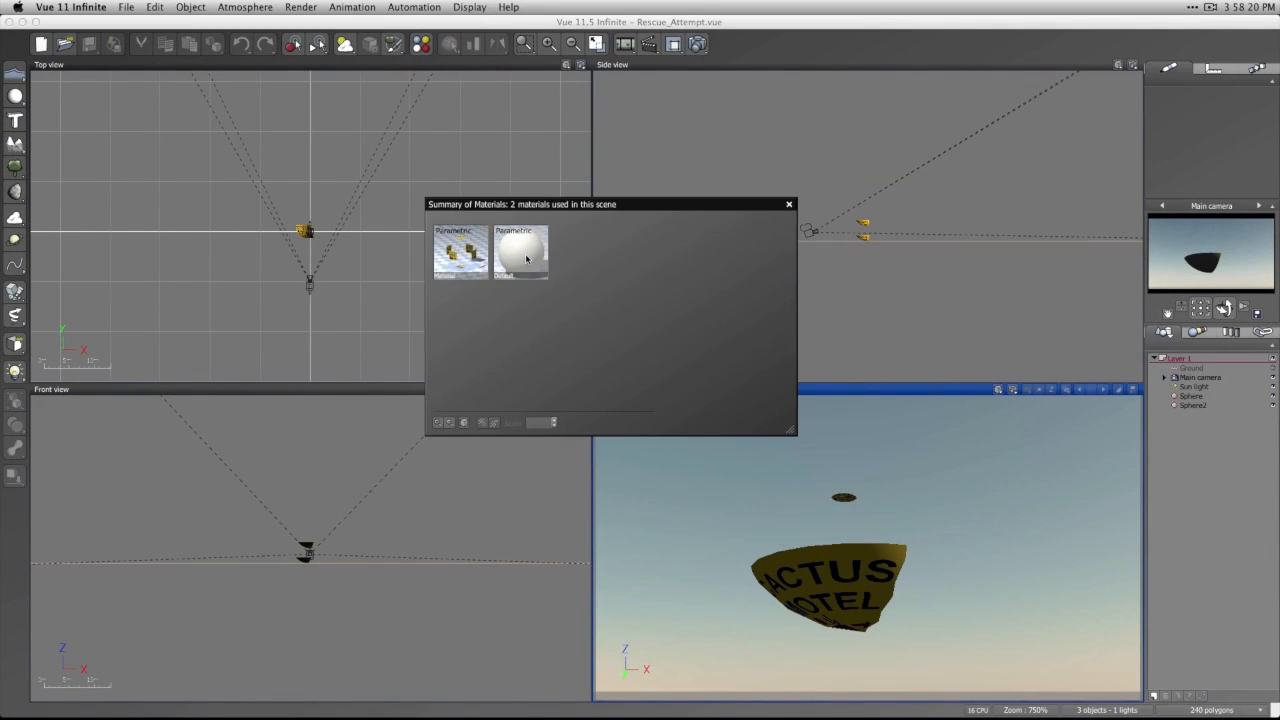
{"action": "double_click", "coordinate": [521, 253]}
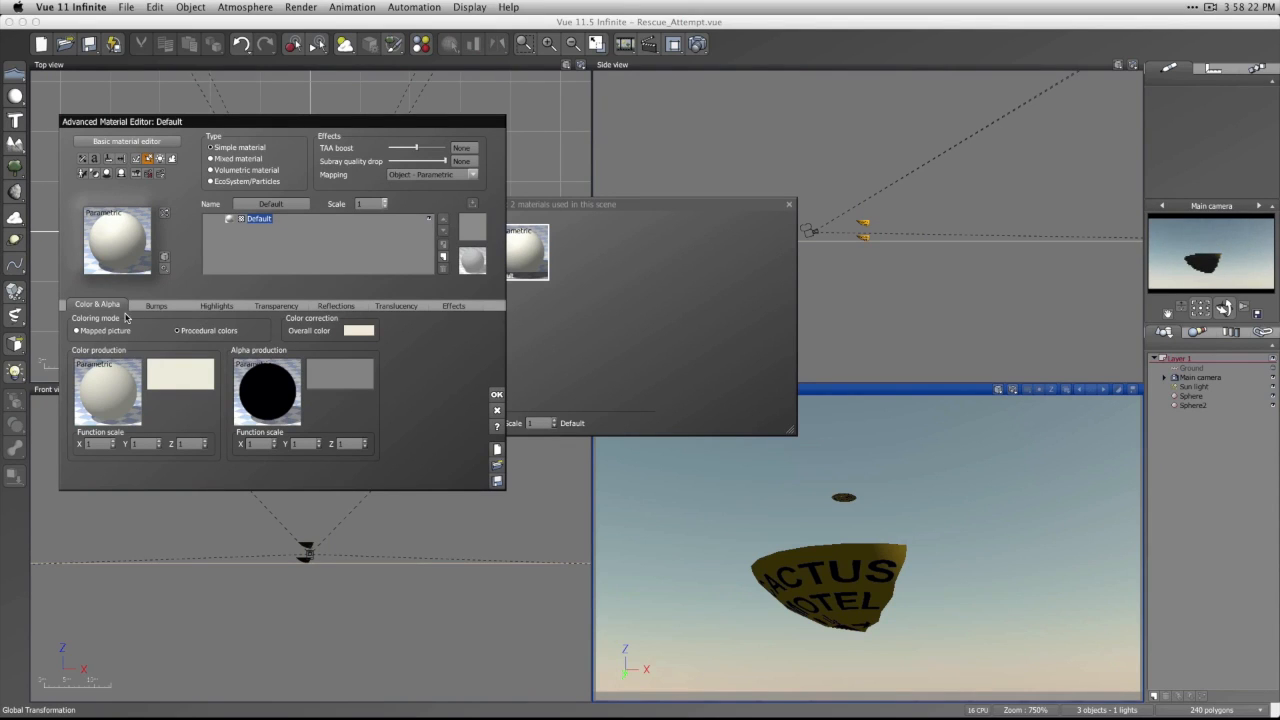
{"action": "left_click", "coordinate": [497, 411]}
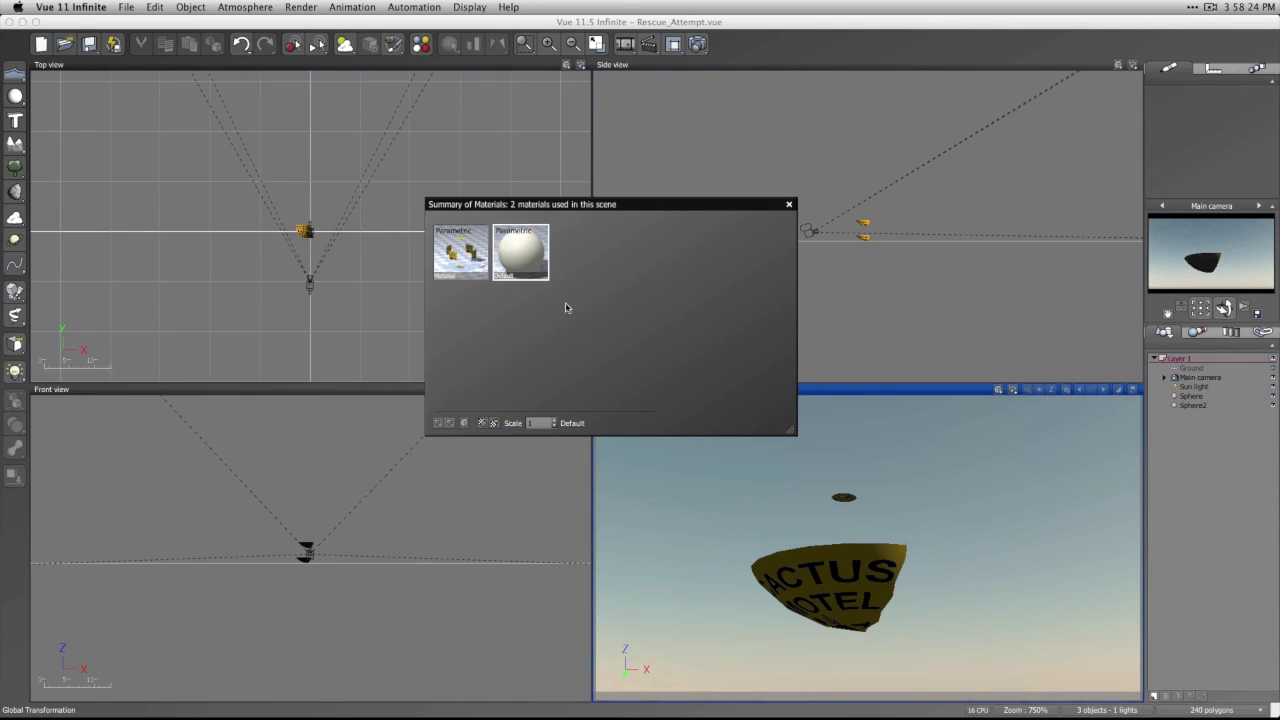
{"action": "double_click", "coordinate": [469, 262]}
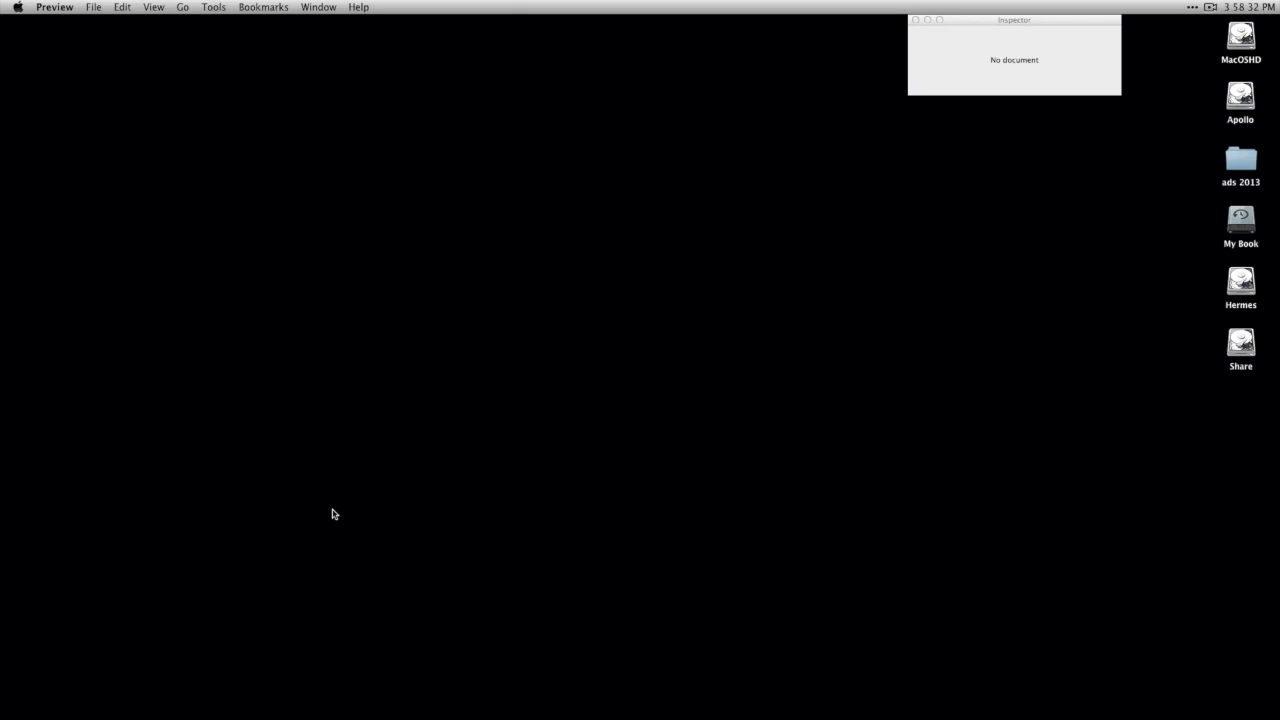
{"action": "left_click", "coordinate": [1213, 7]}
{"action": "left_click", "coordinate": [1150, 50]}
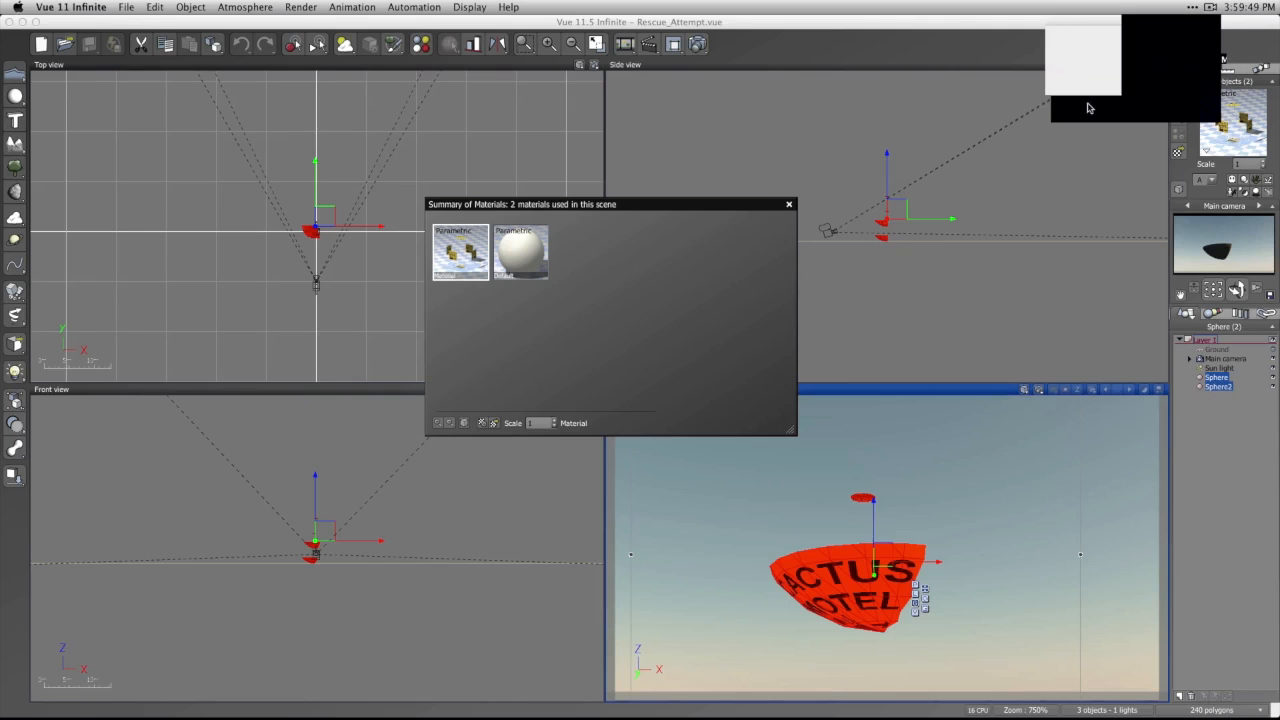
Open the Cactus Motel material in the Advanced Material Editor and switch its coloring mode to Procedural colors.
{"action": "double_click", "coordinate": [485, 253]}
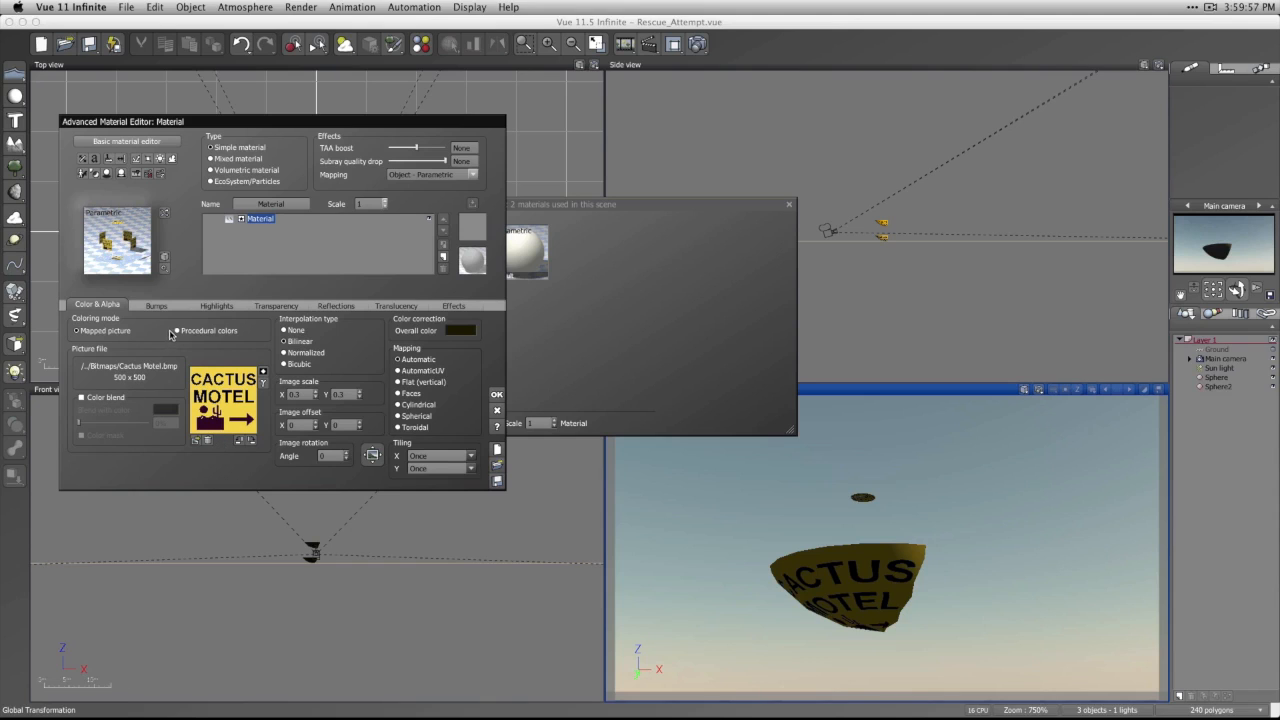
{"action": "left_click", "coordinate": [178, 331]}
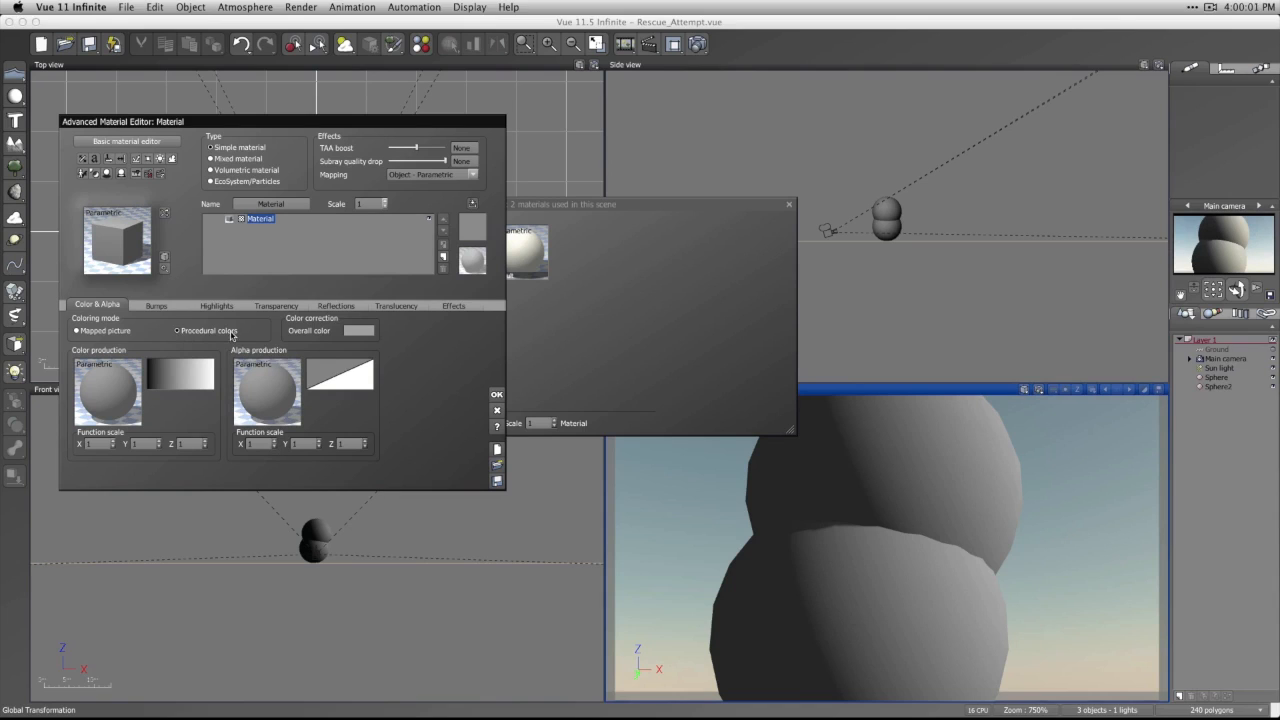
Delete the upper of the two stacked spheres so only the lower one is left in the scene.
{"action": "left_click", "coordinate": [990, 440]}
{"action": "key", "text": "BackSpace"}
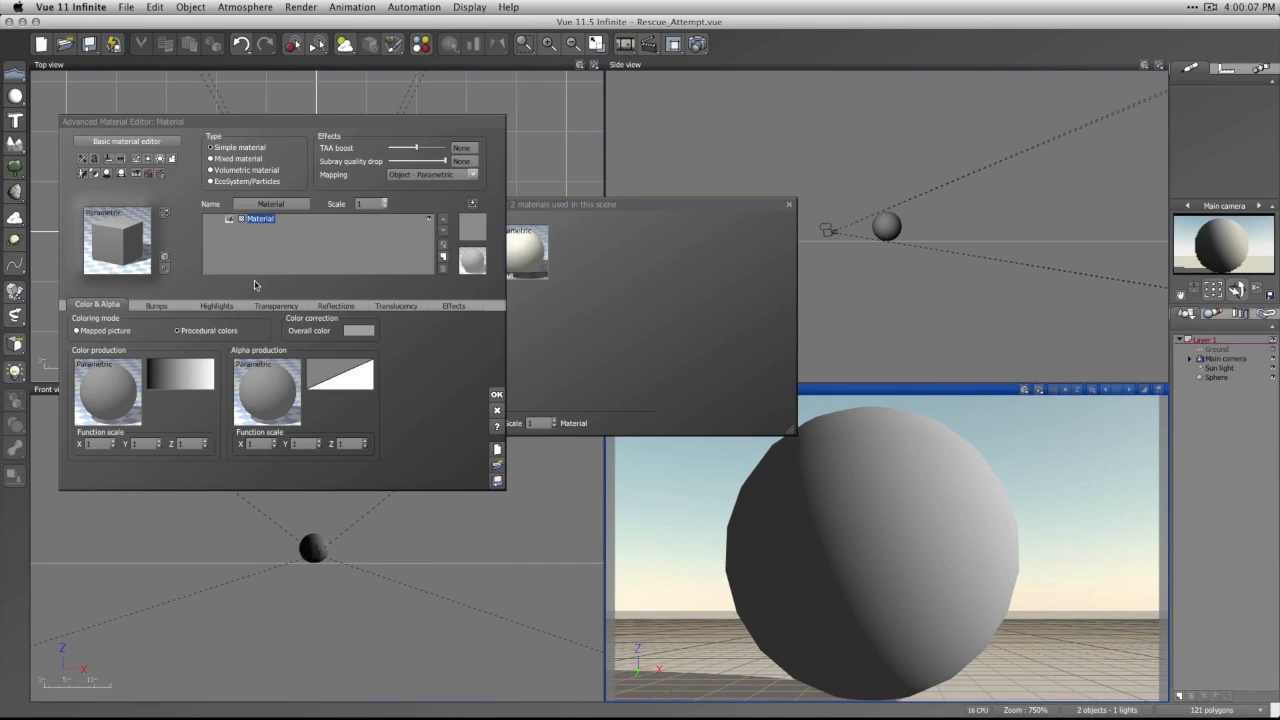
Open the material's color production function in the Function Editor and add a Simple Fractal node above the Color output.
{"action": "right_click", "coordinate": [176, 384]}
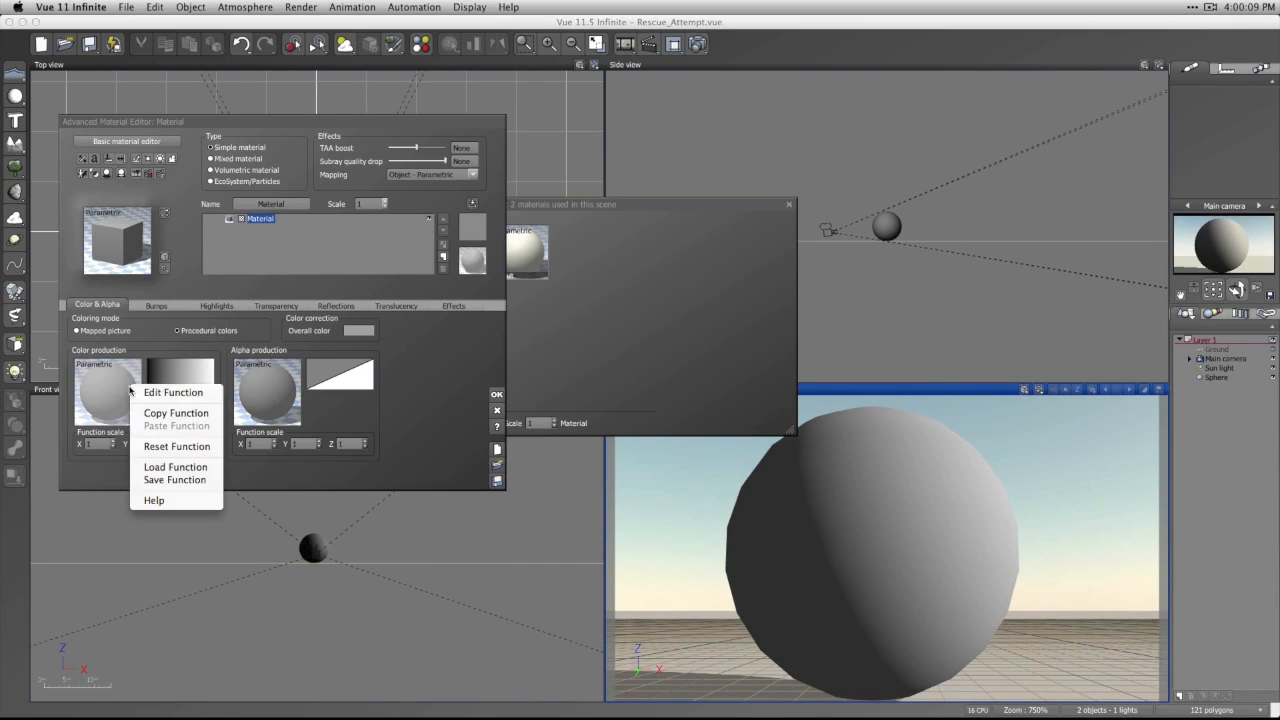
{"action": "left_click", "coordinate": [176, 392]}
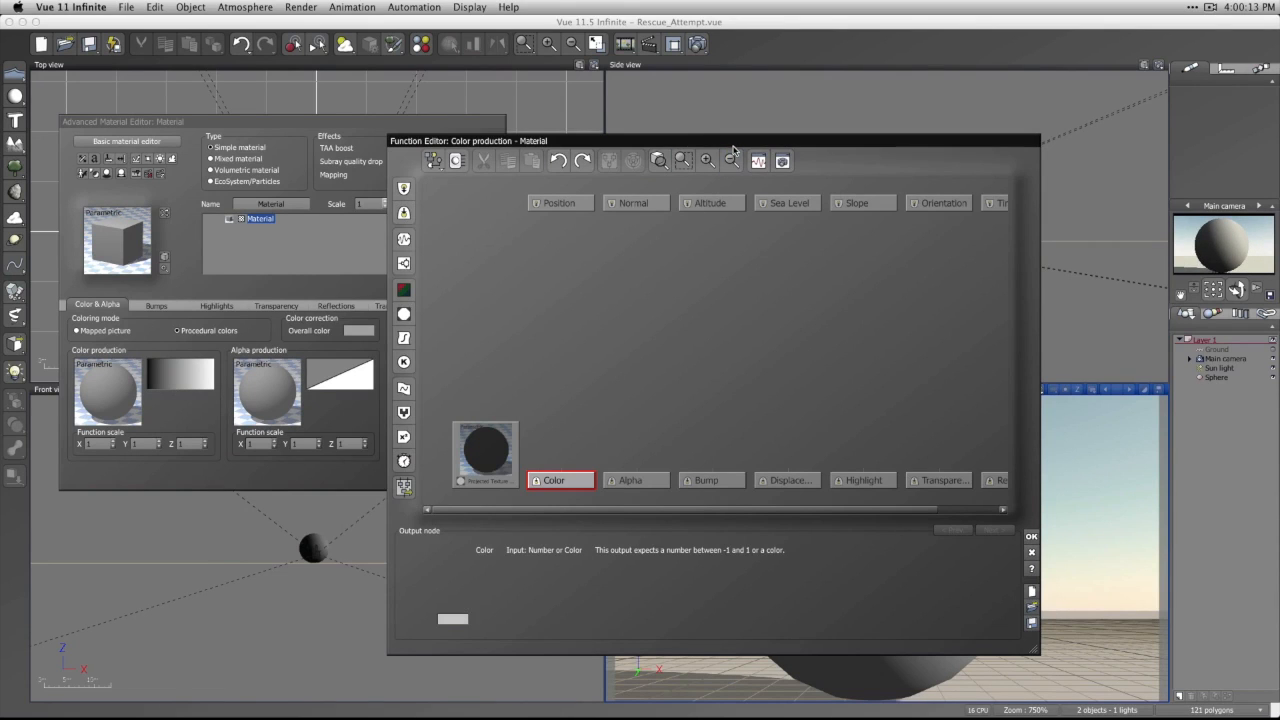
{"action": "left_click_drag", "start_coordinate": [732, 147], "coordinate": [622, 117]}
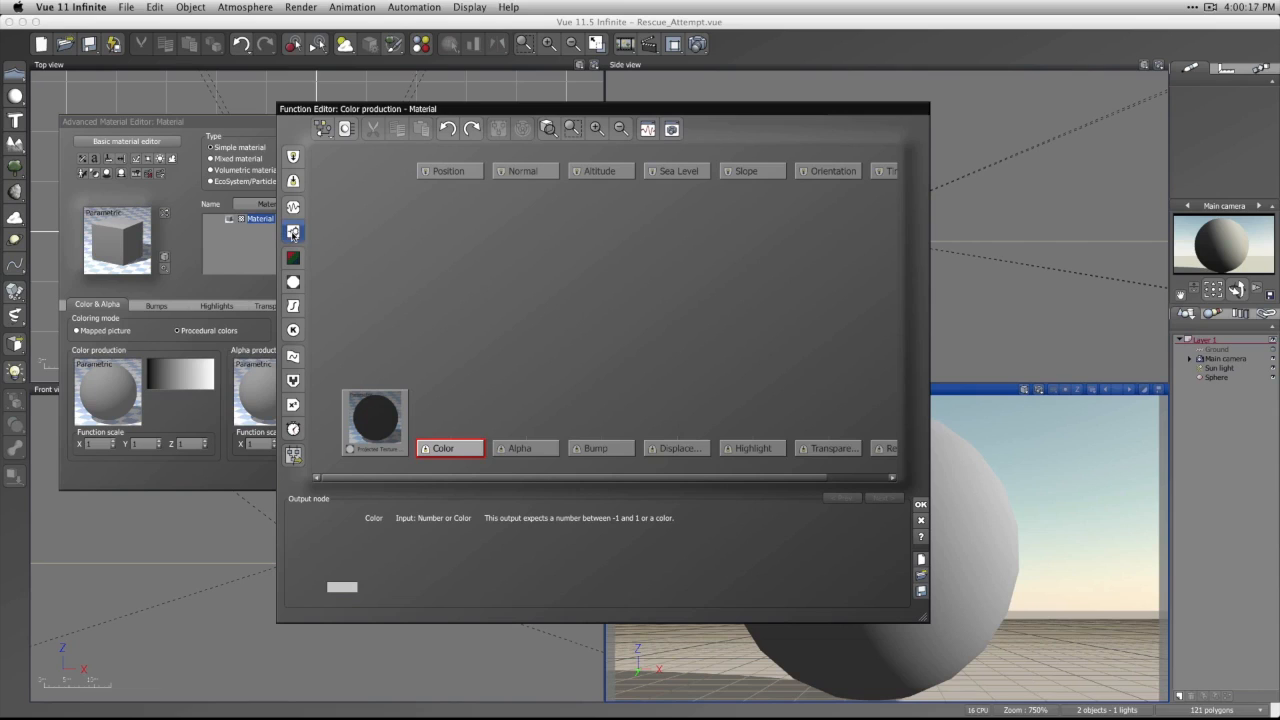
{"action": "left_click", "coordinate": [463, 272]}
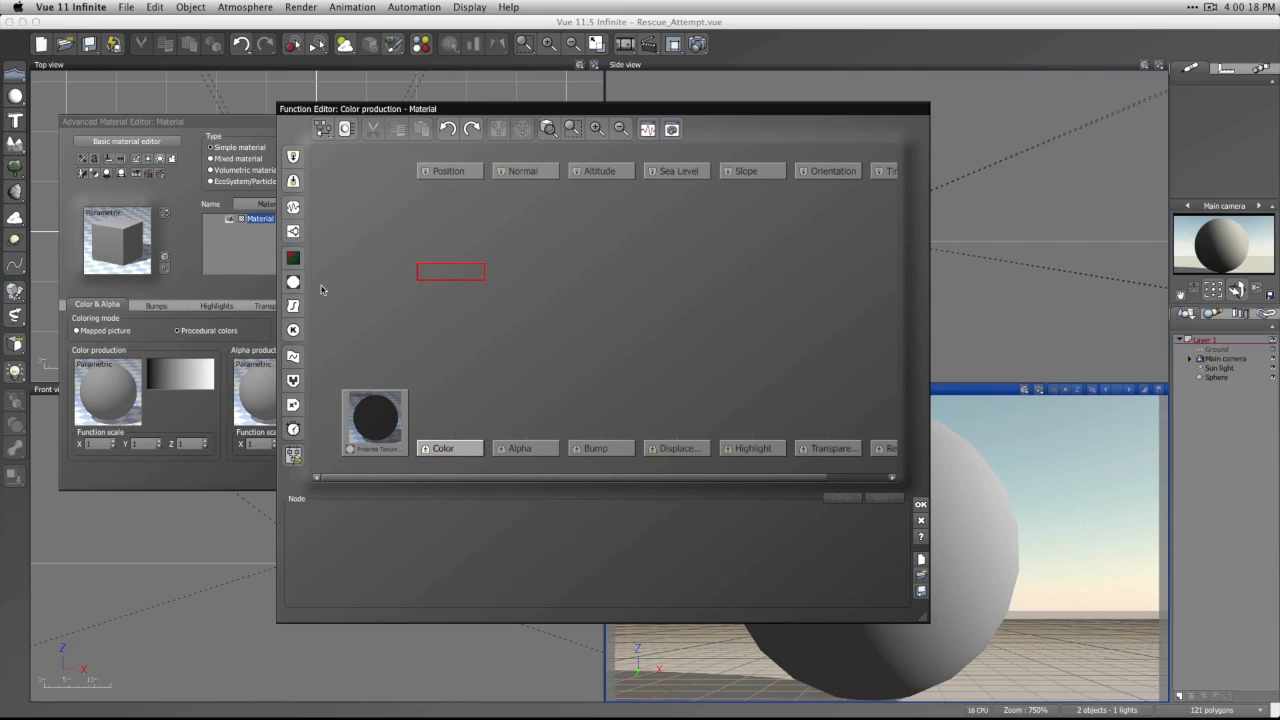
{"action": "left_click", "coordinate": [293, 233]}
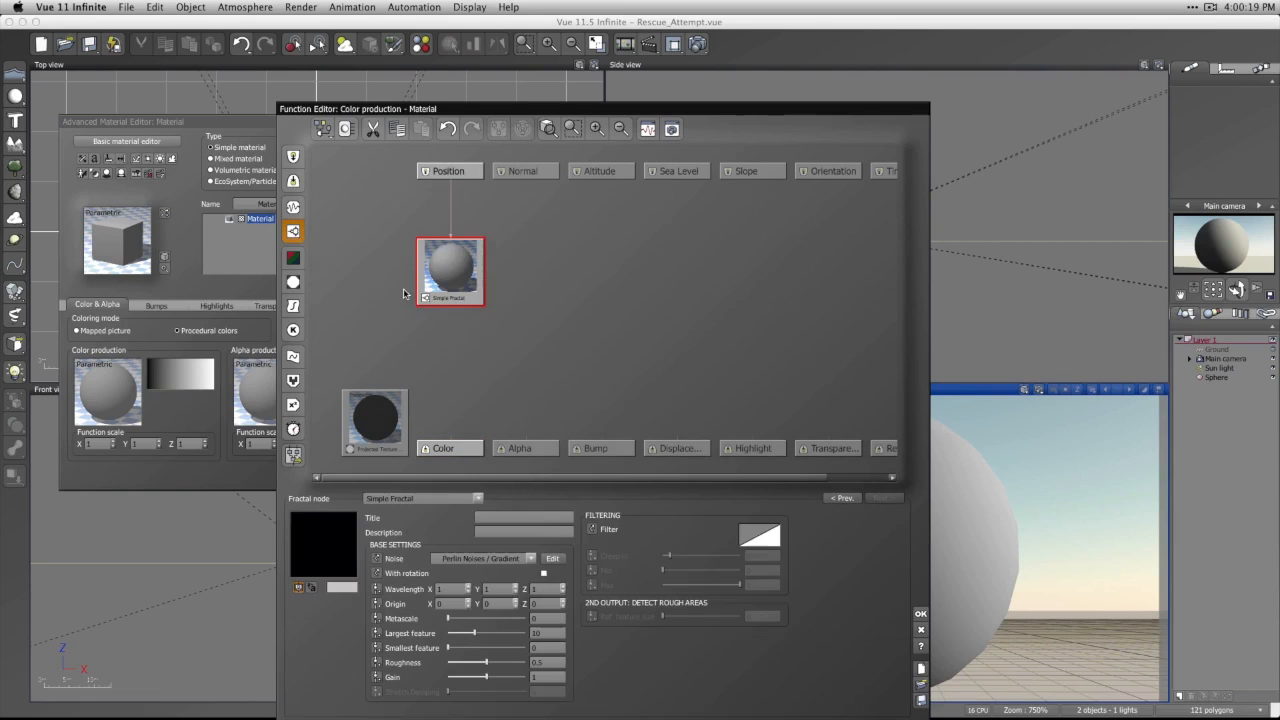
Keep the node type as Simple Fractal, set its noise to Math Patterns / Onion, and connect its Altitude output to Color.
{"action": "left_click", "coordinate": [470, 498]}
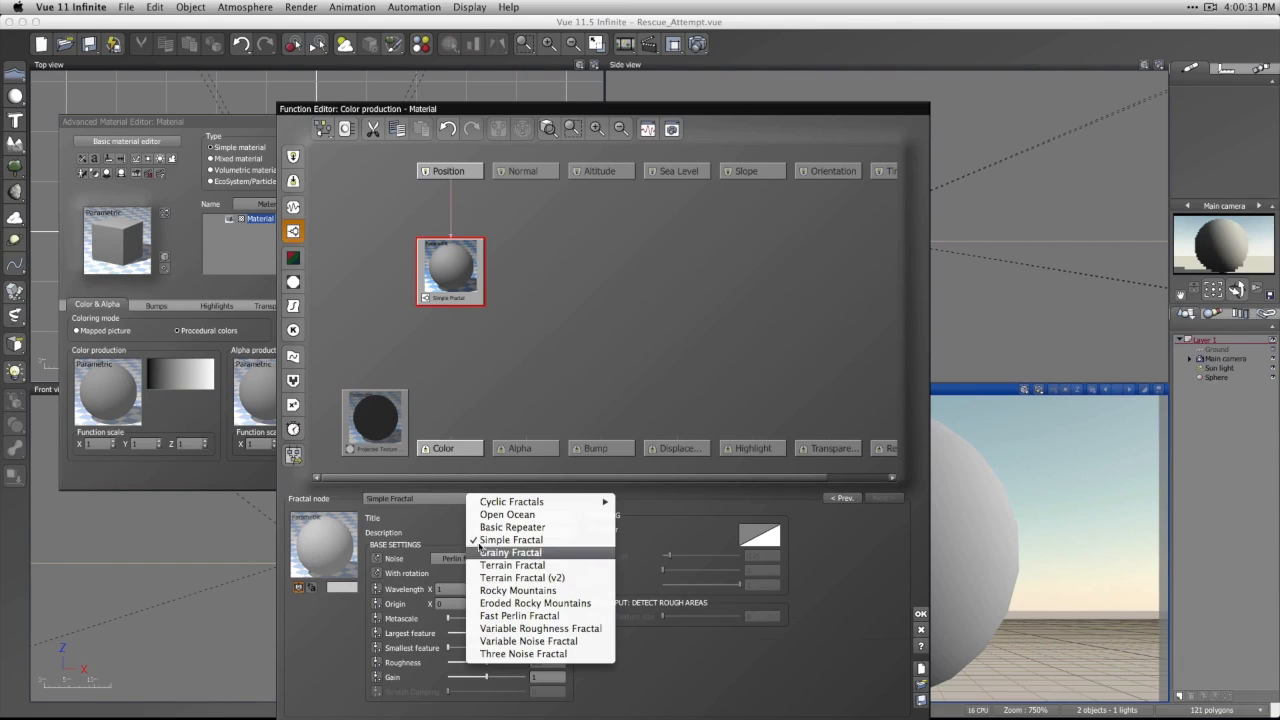
{"action": "mouse_move", "coordinate": [521, 507]}
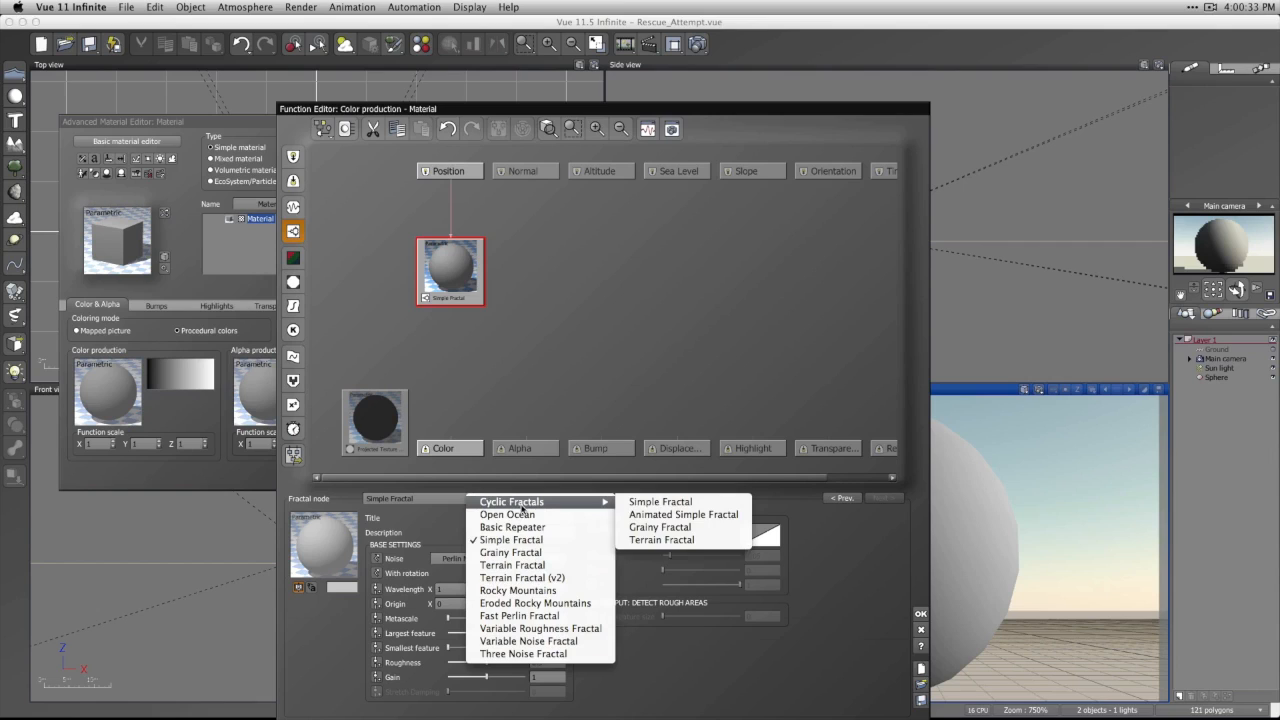
{"action": "left_click", "coordinate": [634, 369]}
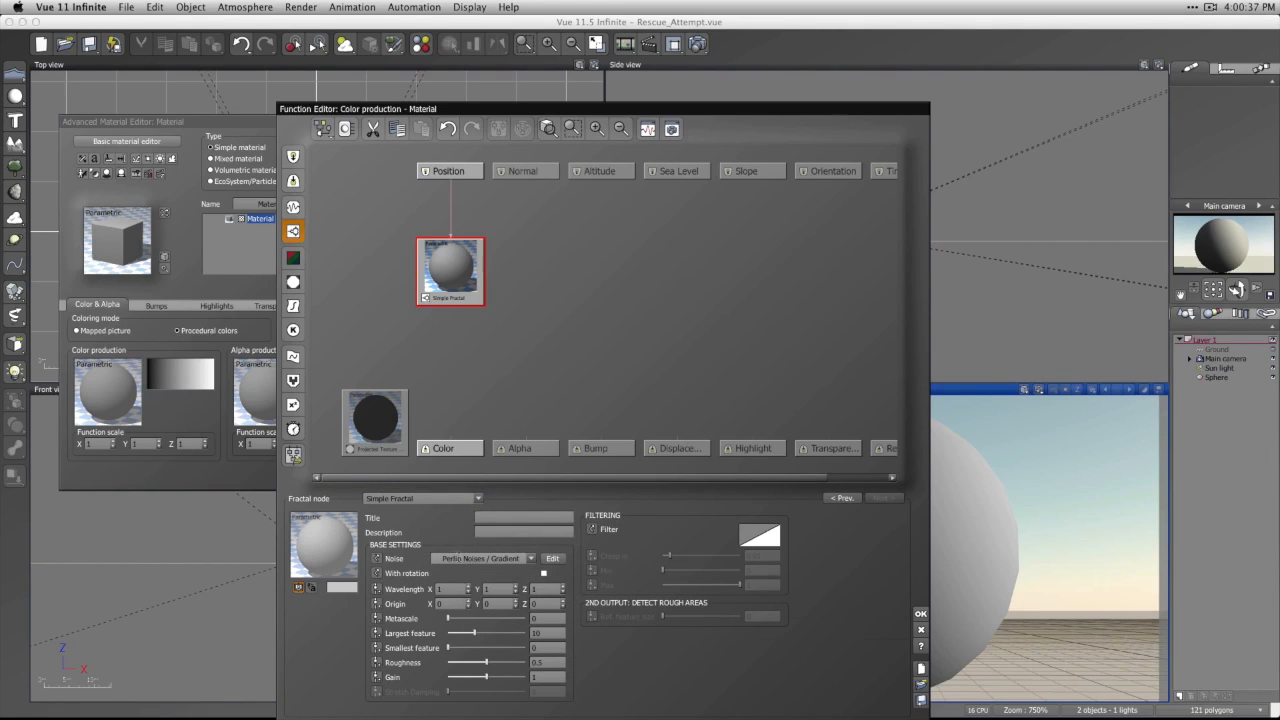
{"action": "left_click", "coordinate": [516, 558]}
{"action": "mouse_move", "coordinate": [600, 630]}
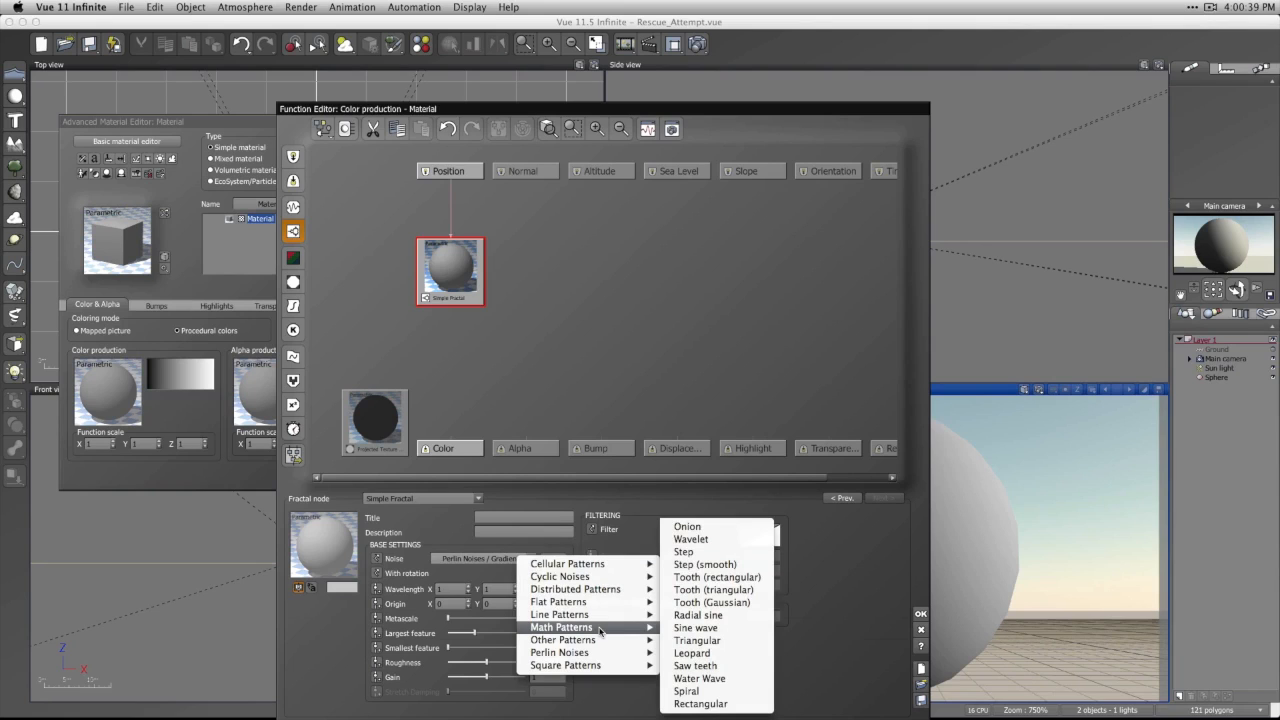
{"action": "left_click", "coordinate": [740, 528]}
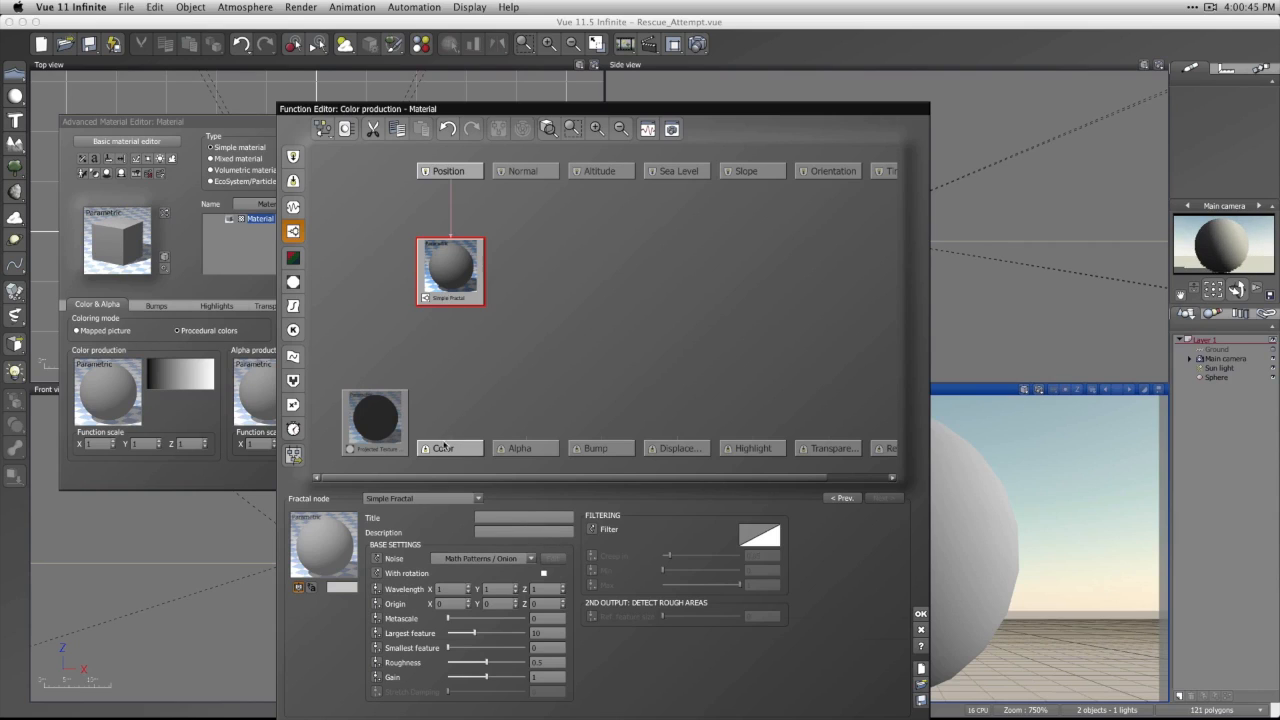
{"action": "left_click_drag", "start_coordinate": [450, 437], "coordinate": [465, 288]}
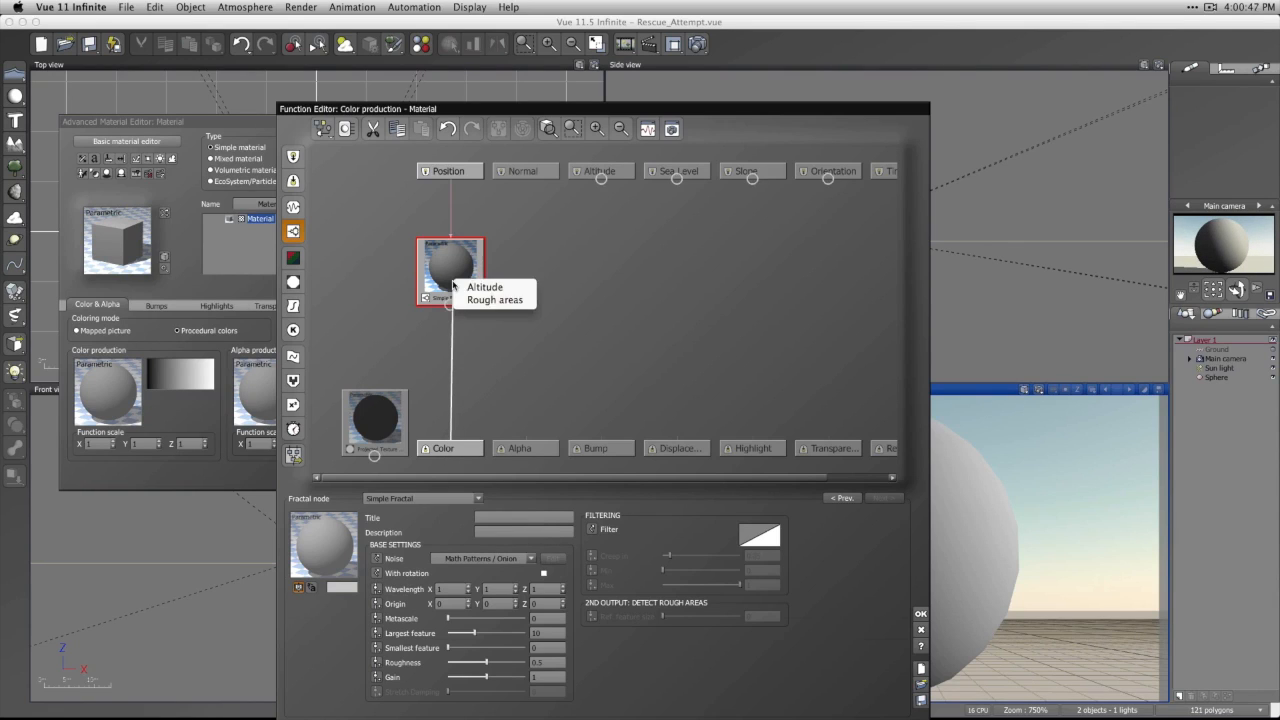
{"action": "left_click", "coordinate": [466, 285]}
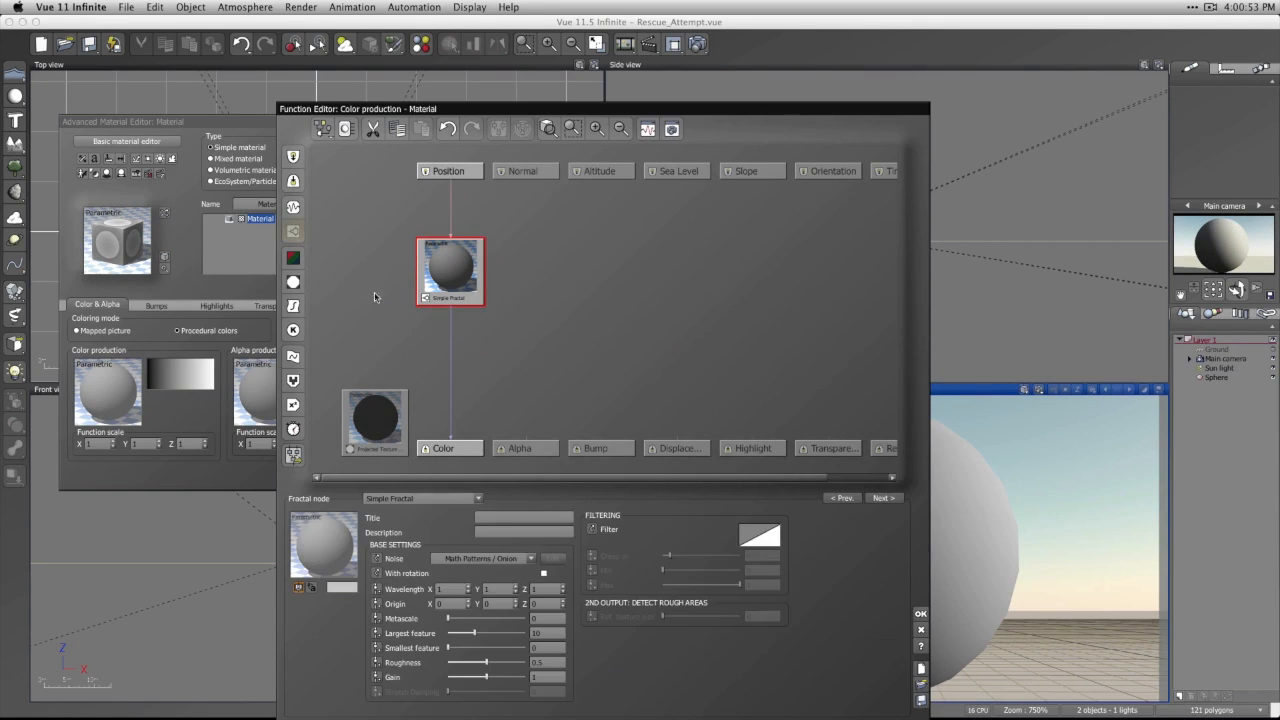
Insert a Color map node between the Simple Fractal node and the Color output, and space the nodes farther apart.
{"action": "left_click", "coordinate": [293, 257]}
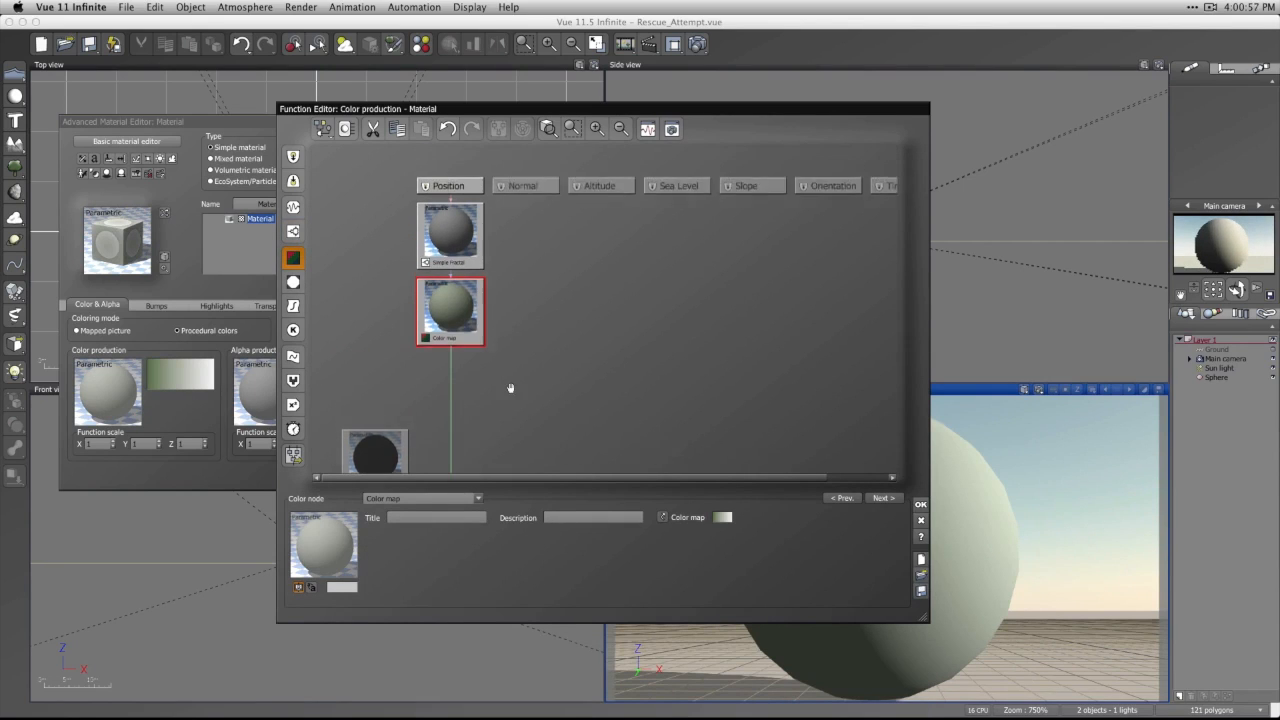
{"action": "left_click_drag", "start_coordinate": [467, 448], "coordinate": [467, 397]}
{"action": "left_click_drag", "start_coordinate": [445, 246], "coordinate": [446, 291]}
Edit the Color map node's color map and set its first keycolor to red (208, 11, 11).
{"action": "left_click", "coordinate": [470, 423]}
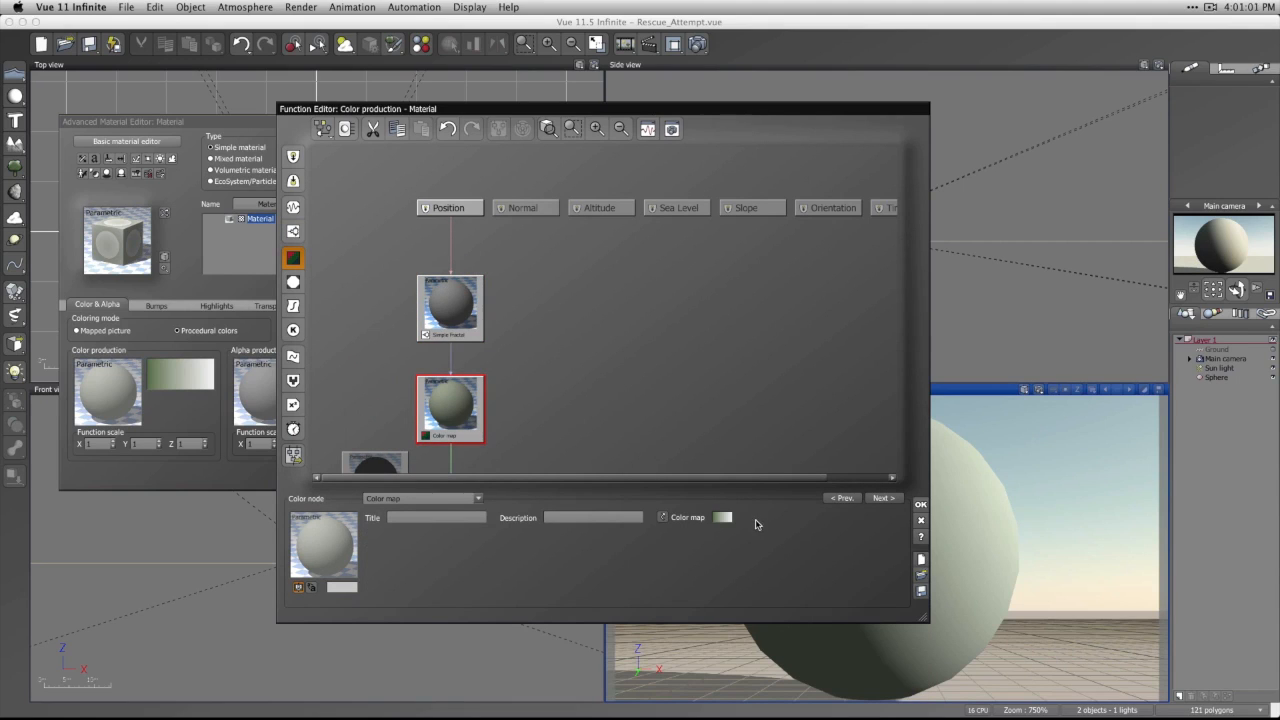
{"action": "left_click", "coordinate": [718, 522]}
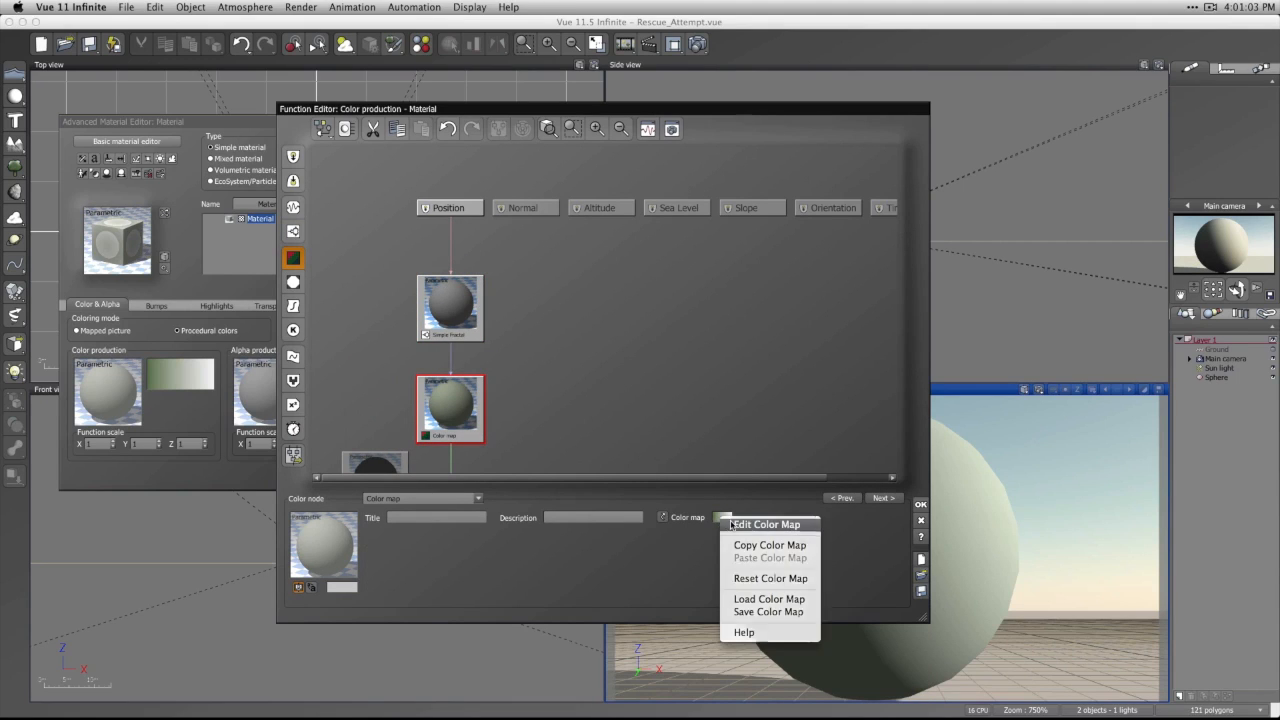
{"action": "left_click", "coordinate": [732, 523]}
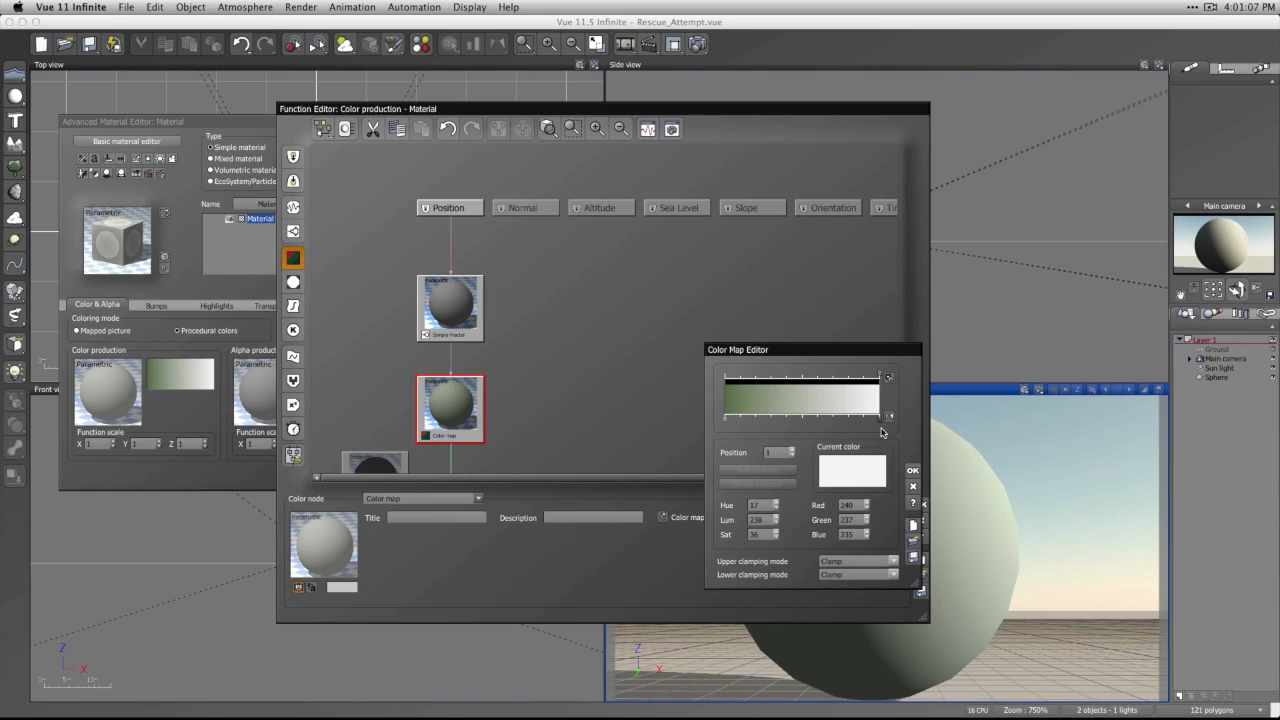
{"action": "left_click", "coordinate": [724, 419]}
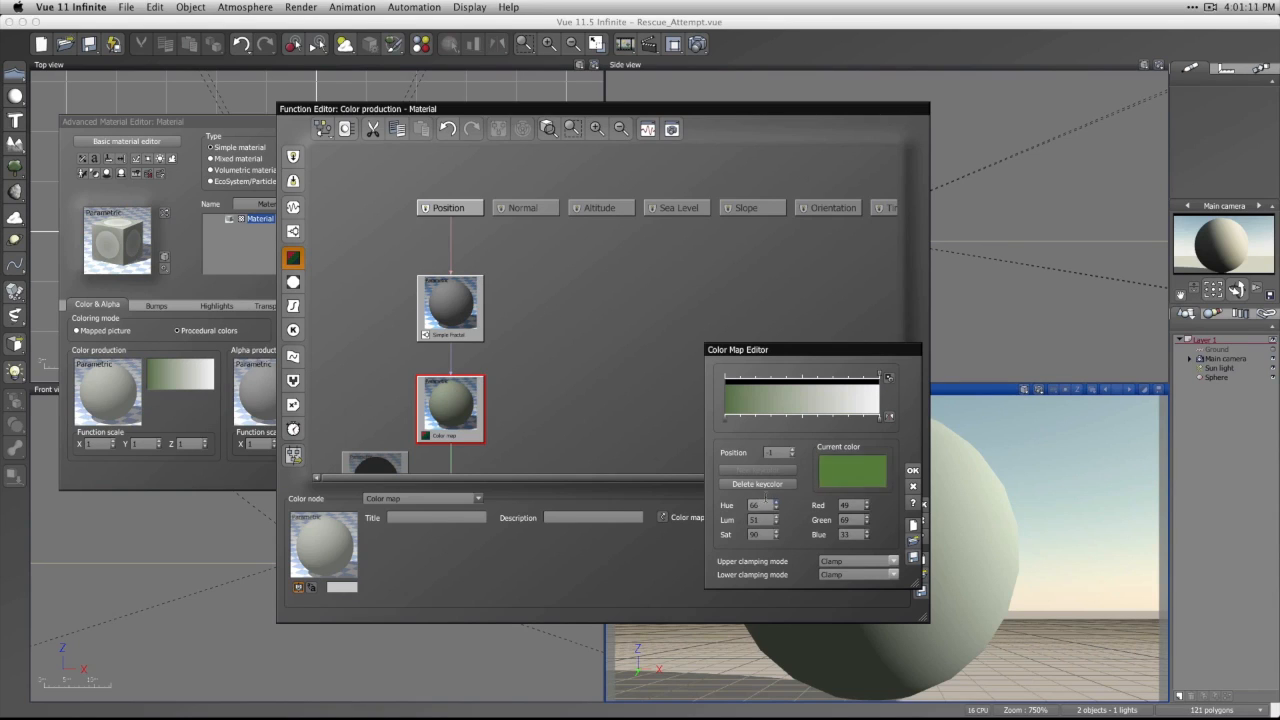
{"action": "left_click", "coordinate": [870, 467]}
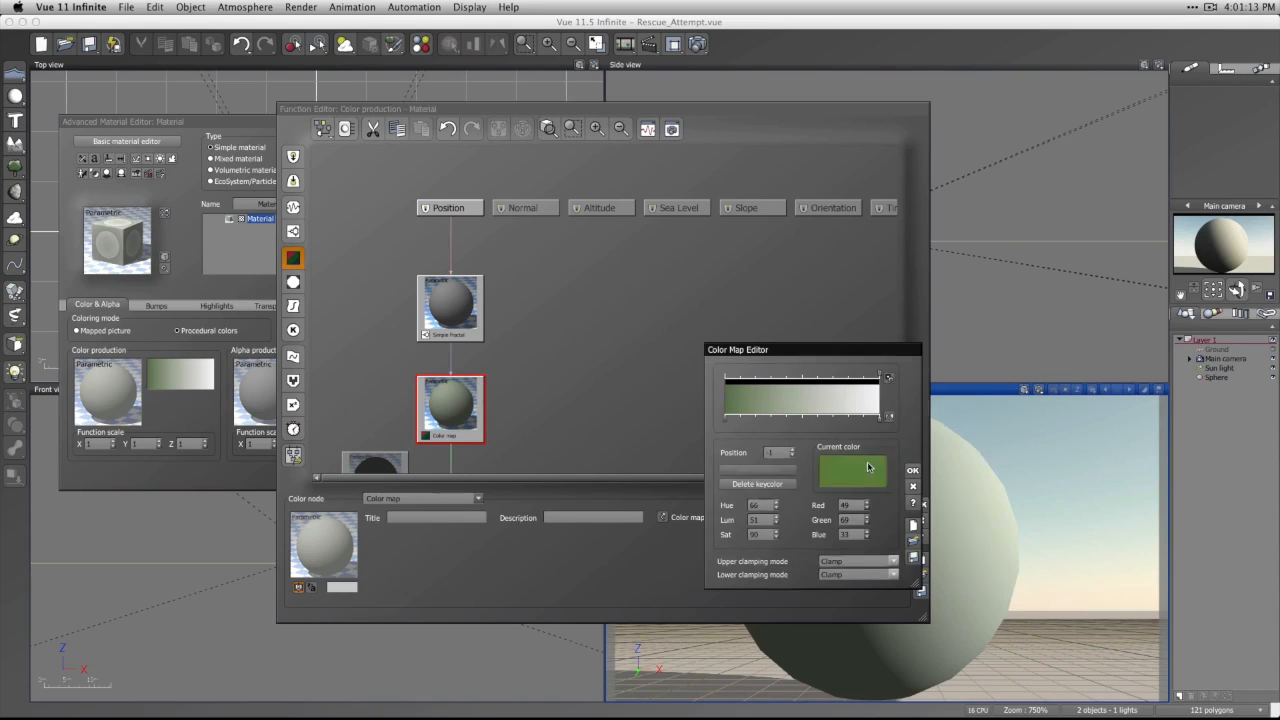
{"action": "left_click", "coordinate": [846, 445]}
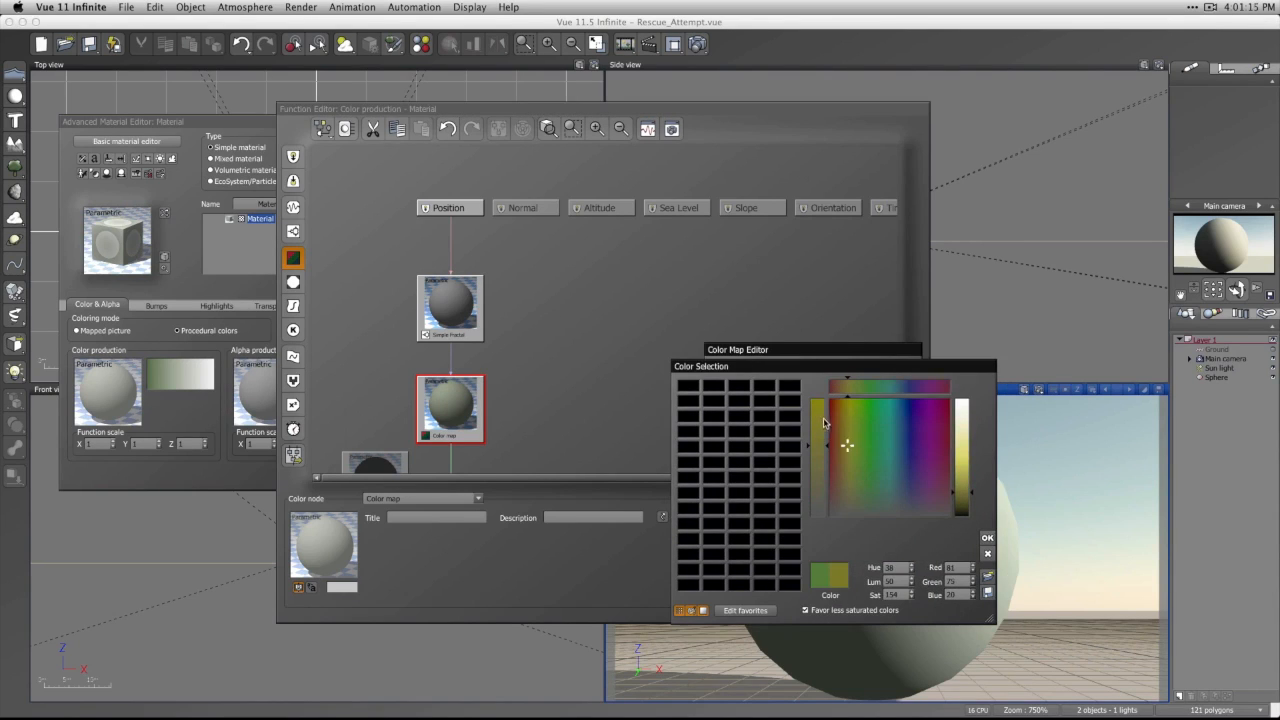
{"action": "left_click", "coordinate": [815, 414]}
{"action": "left_click", "coordinate": [828, 466]}
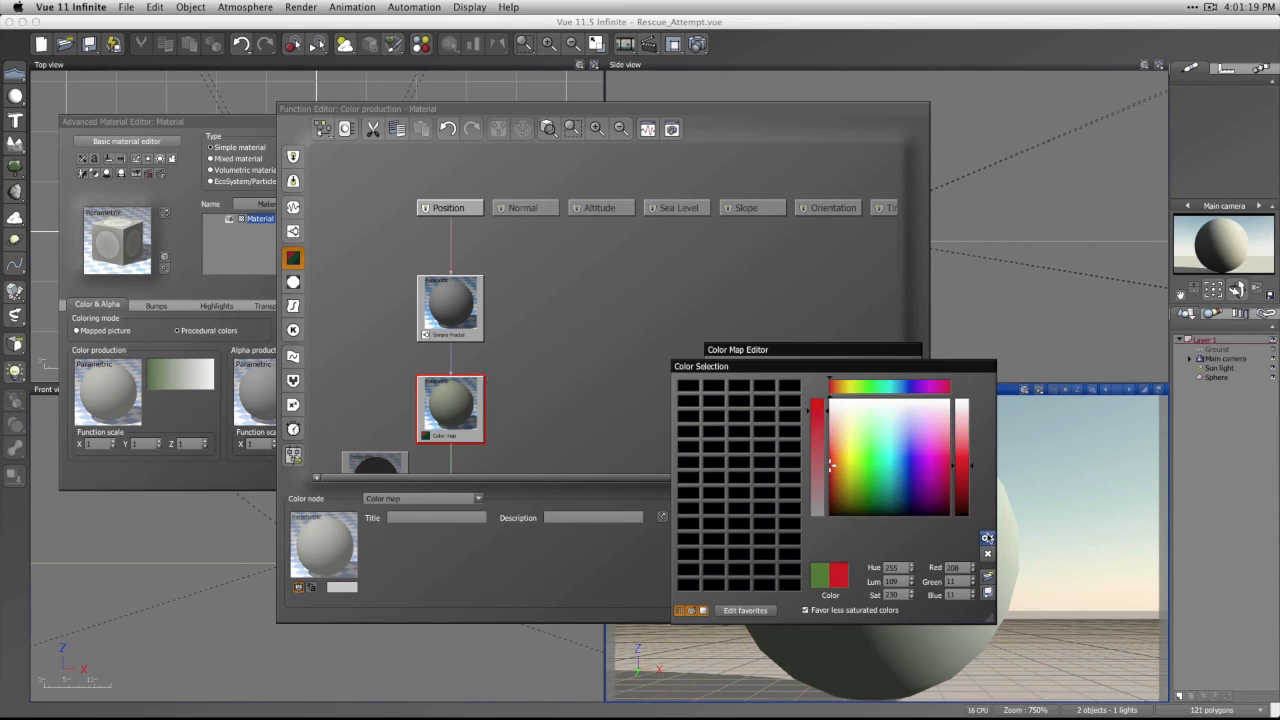
{"action": "left_click", "coordinate": [987, 538]}
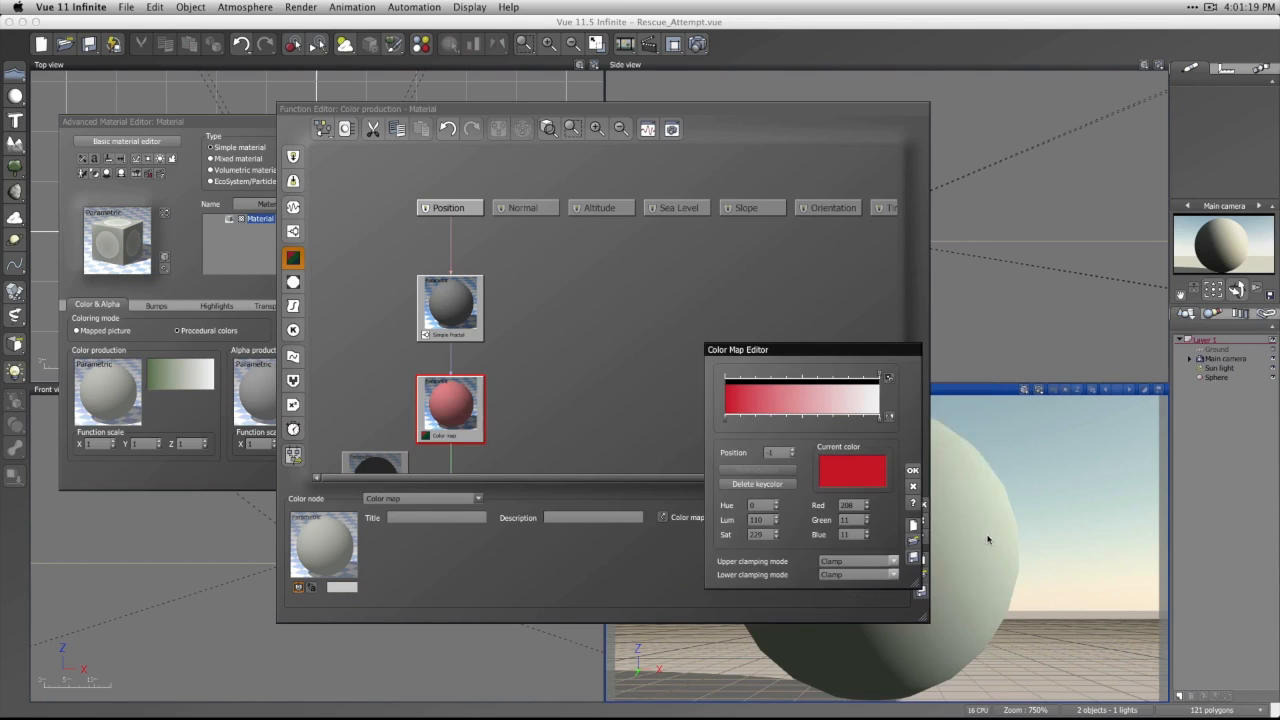
Add a blue keycolor (32, 30, 245) at about -0.55 and a light green one (128, 227, 124) at about 0.07.
{"action": "double_click", "coordinate": [762, 416]}
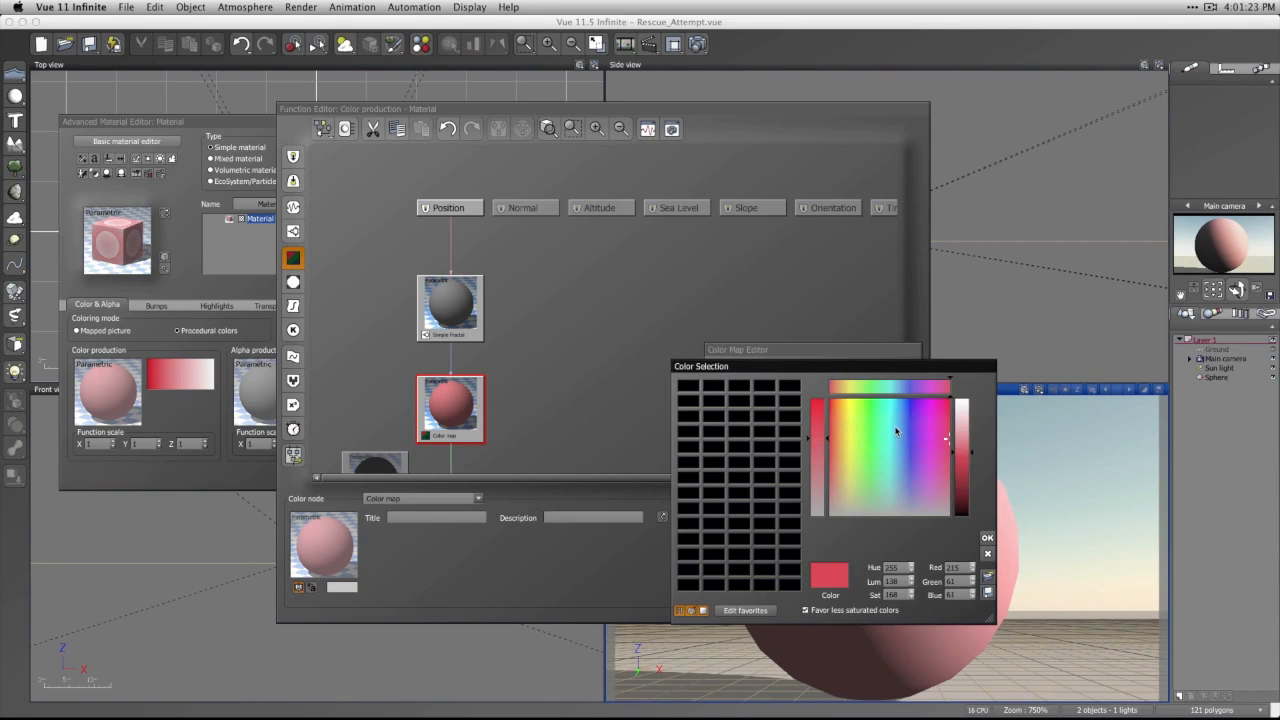
{"action": "left_click", "coordinate": [912, 405]}
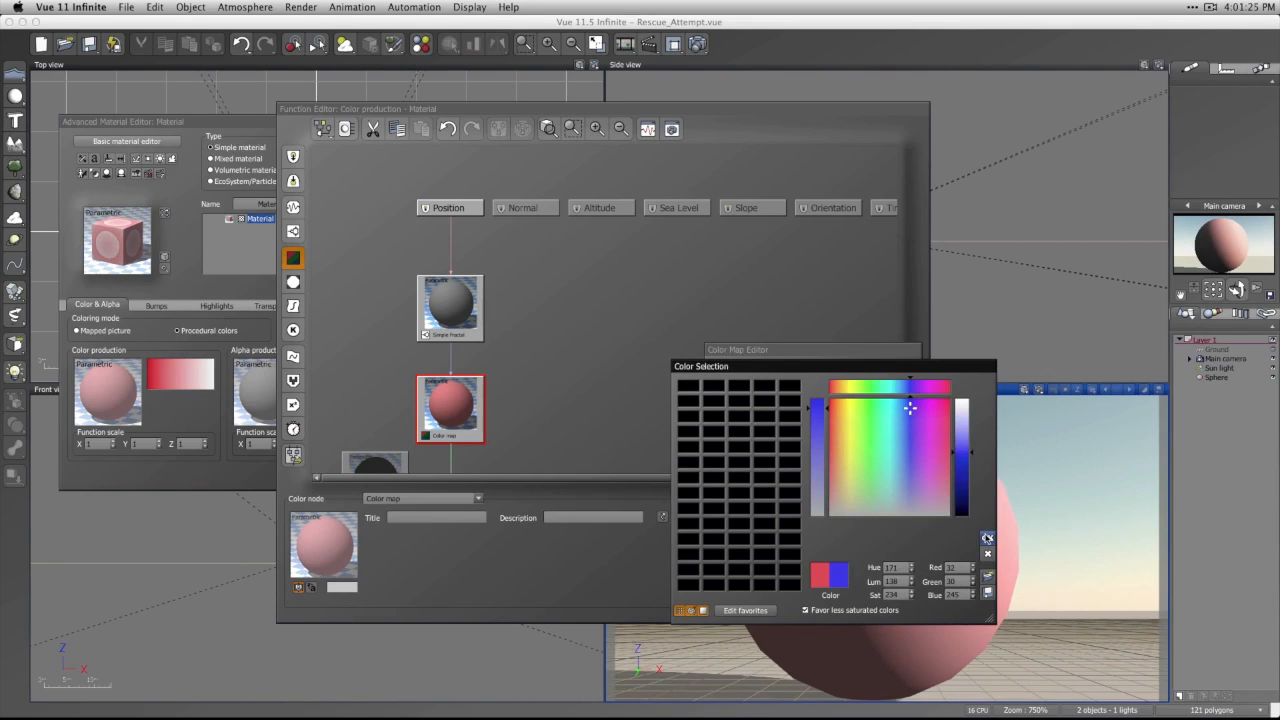
{"action": "left_click", "coordinate": [987, 538]}
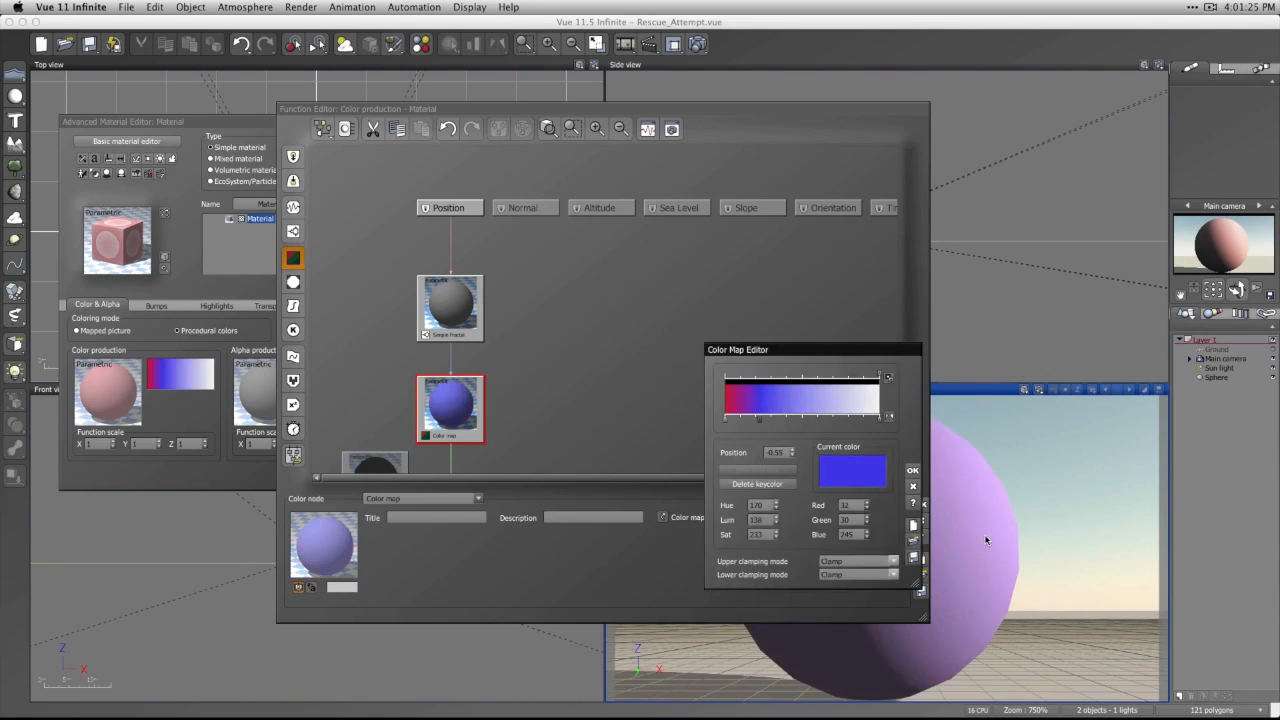
{"action": "double_click", "coordinate": [809, 411]}
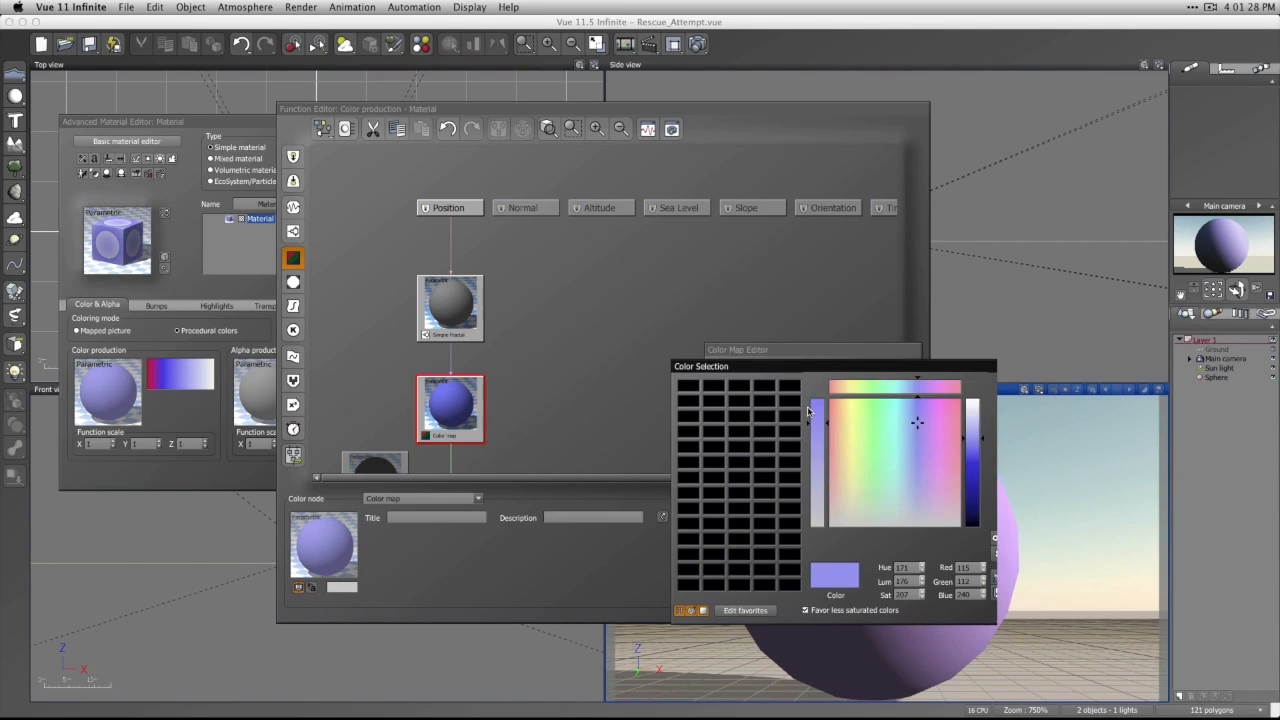
{"action": "left_click", "coordinate": [869, 443]}
{"action": "left_click", "coordinate": [987, 538]}
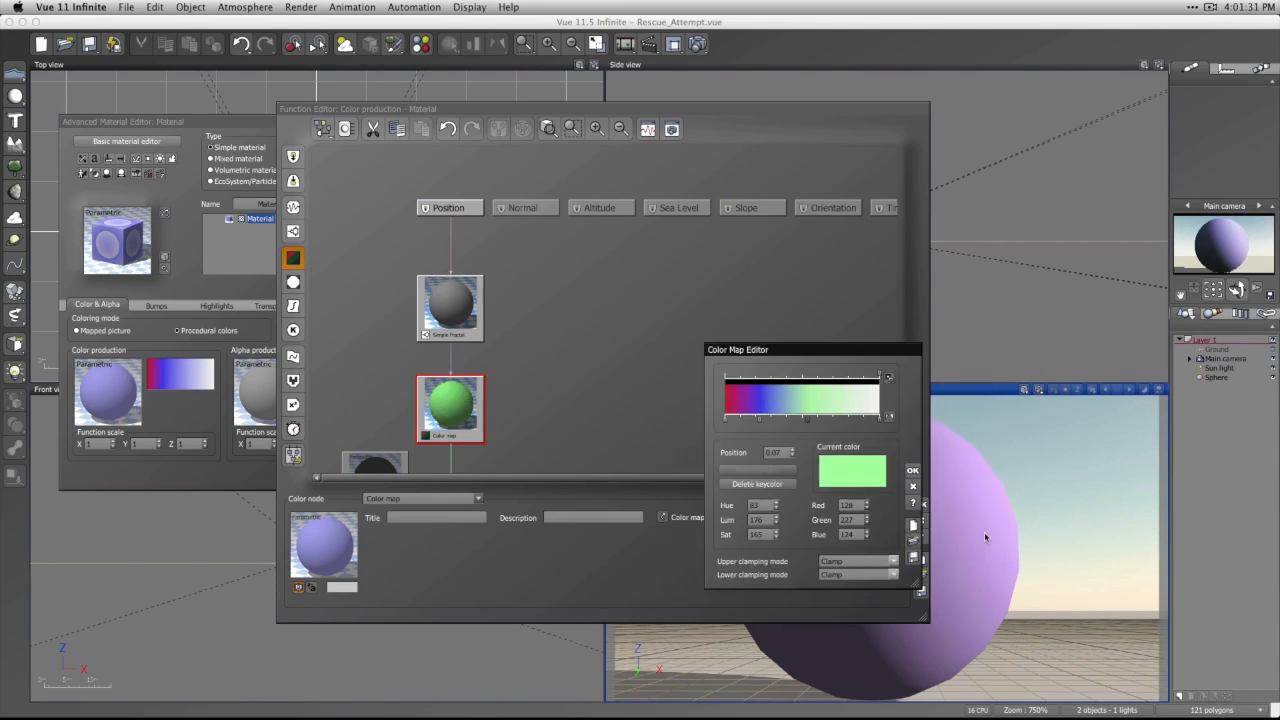
Add a yellow keycolor (246, 215, 22) at about position 0.66 of the color map.
{"action": "double_click", "coordinate": [855, 409]}
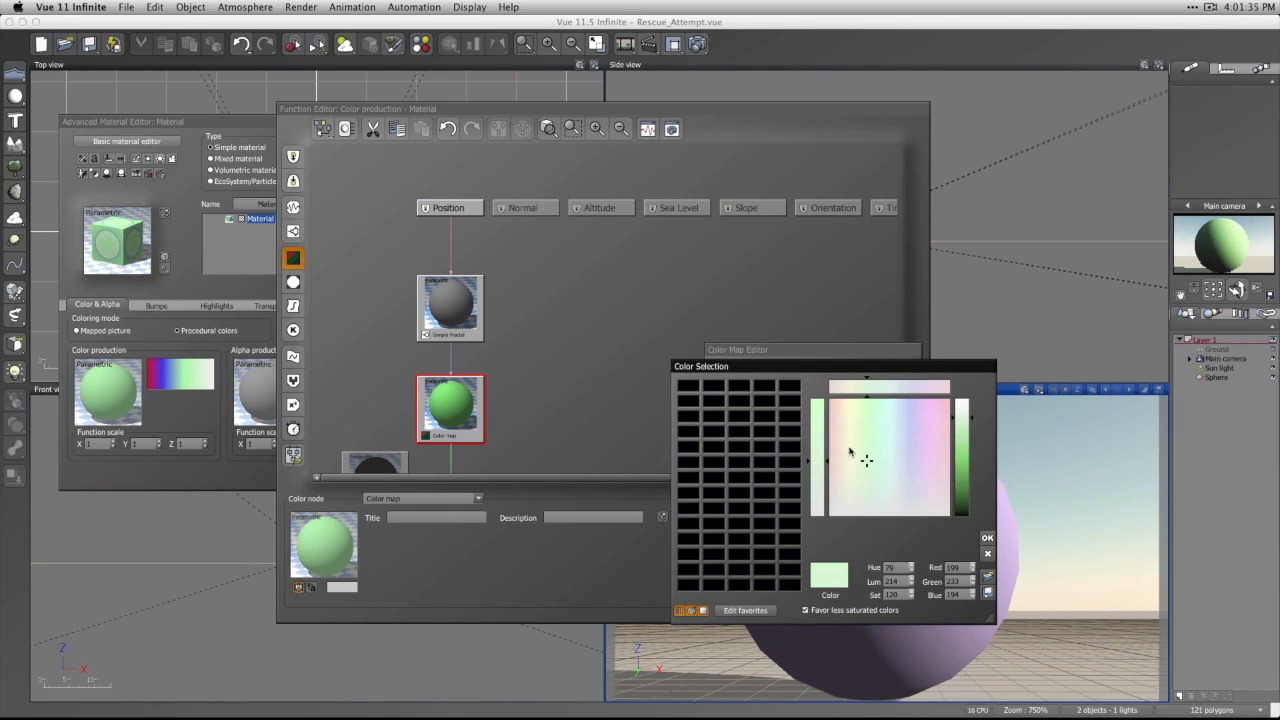
{"action": "left_click", "coordinate": [855, 411]}
{"action": "left_click_drag", "start_coordinate": [963, 452], "coordinate": [963, 457]}
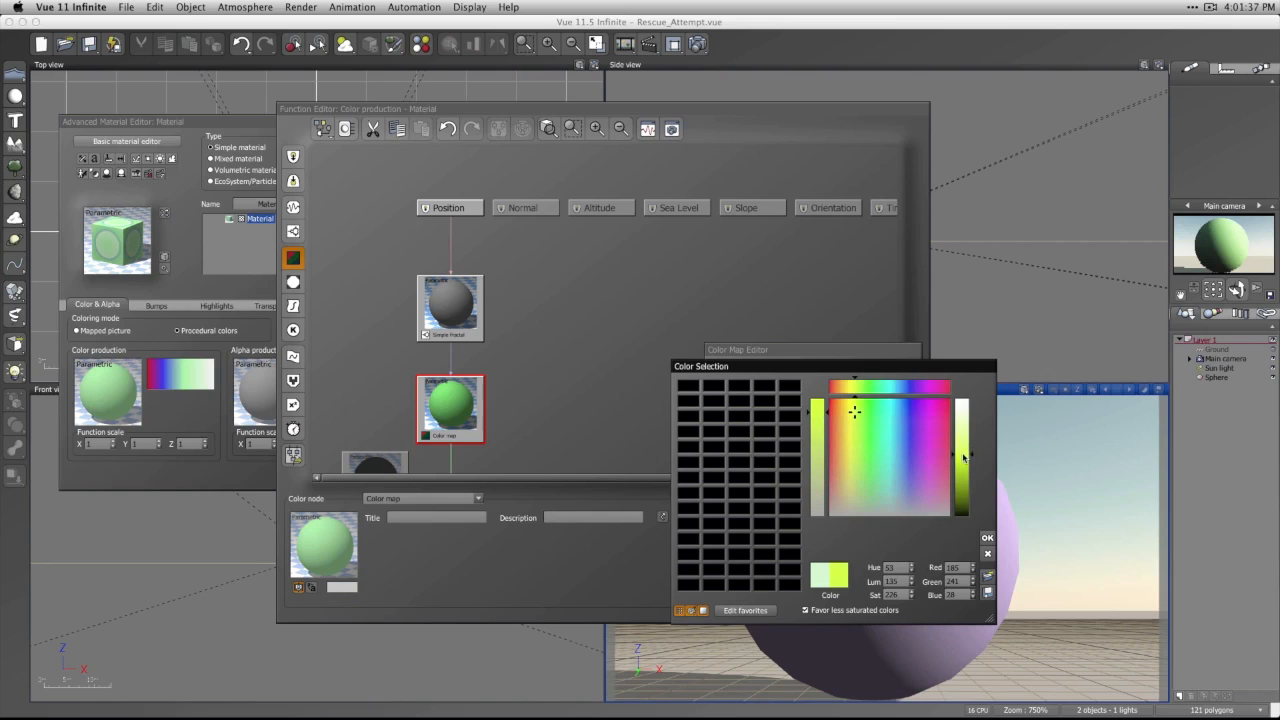
{"action": "left_click", "coordinate": [853, 410]}
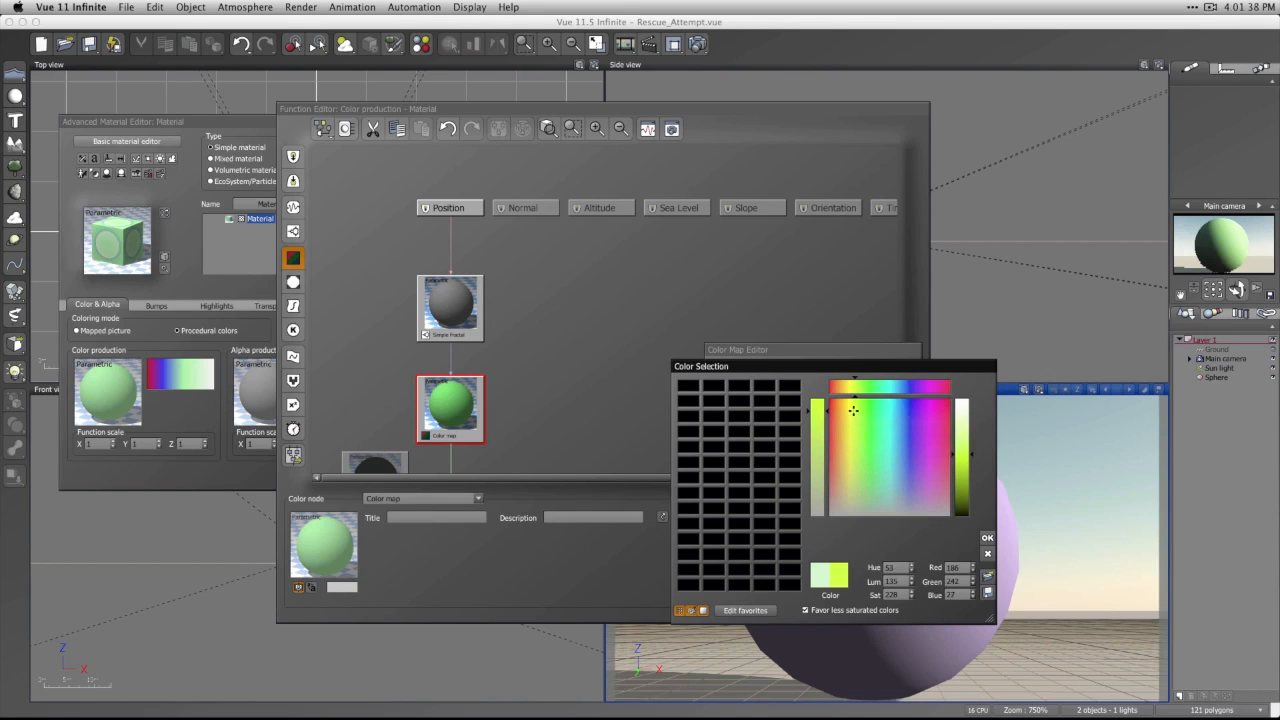
{"action": "left_click", "coordinate": [987, 537]}
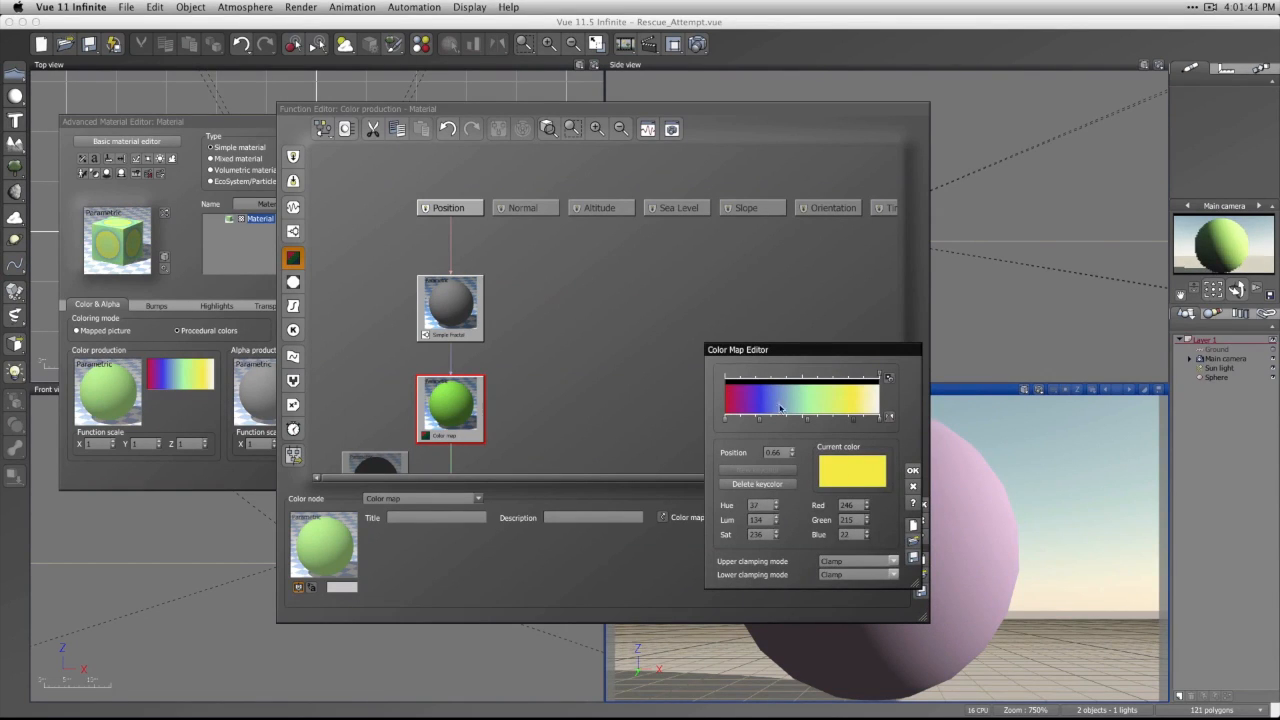
Change the white keycolor at the end of the color map to a dark magenta (81, 11, 39).
{"action": "left_click", "coordinate": [880, 420]}
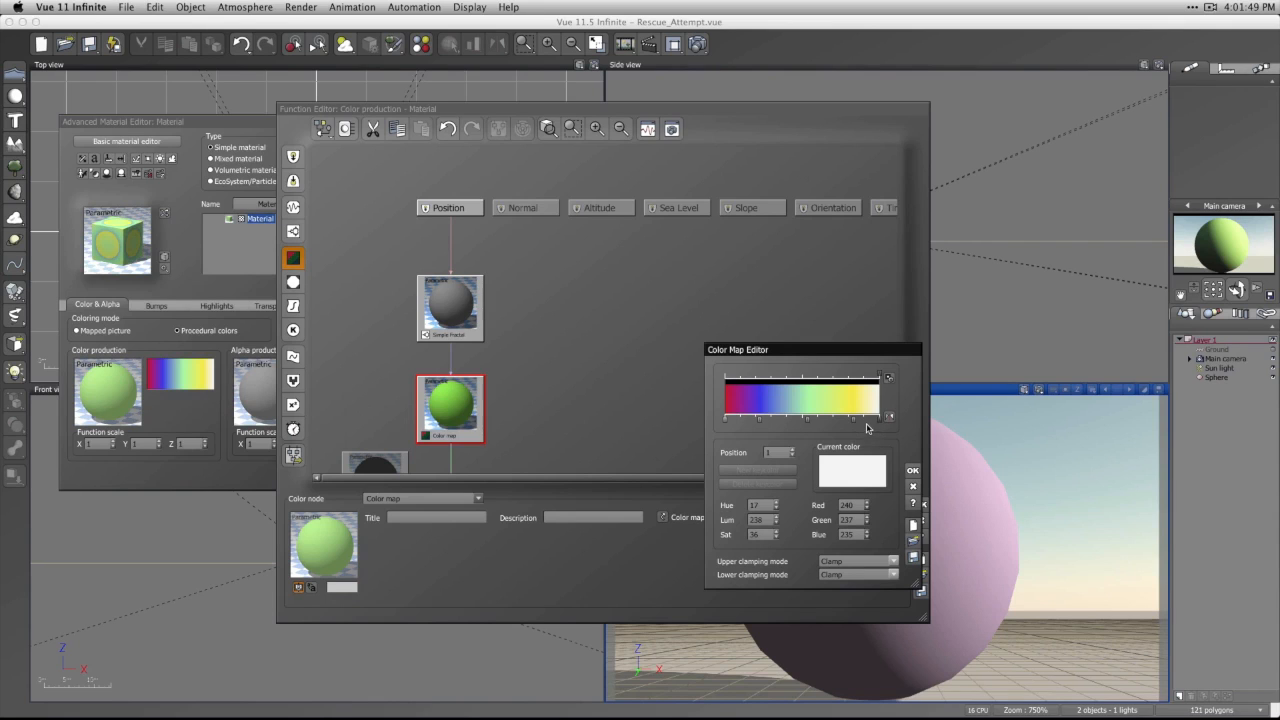
{"action": "left_click", "coordinate": [866, 471]}
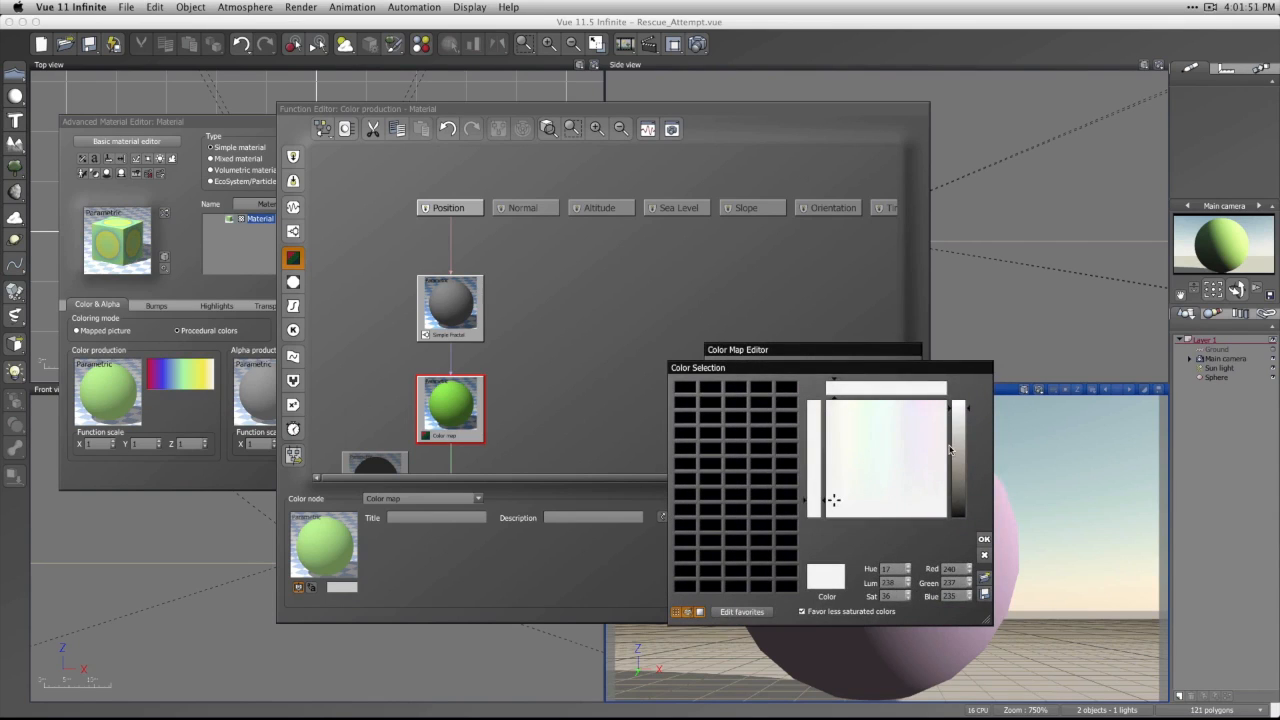
{"action": "left_click_drag", "start_coordinate": [950, 450], "coordinate": [951, 500]}
{"action": "left_click_drag", "start_coordinate": [850, 476], "coordinate": [923, 426]}
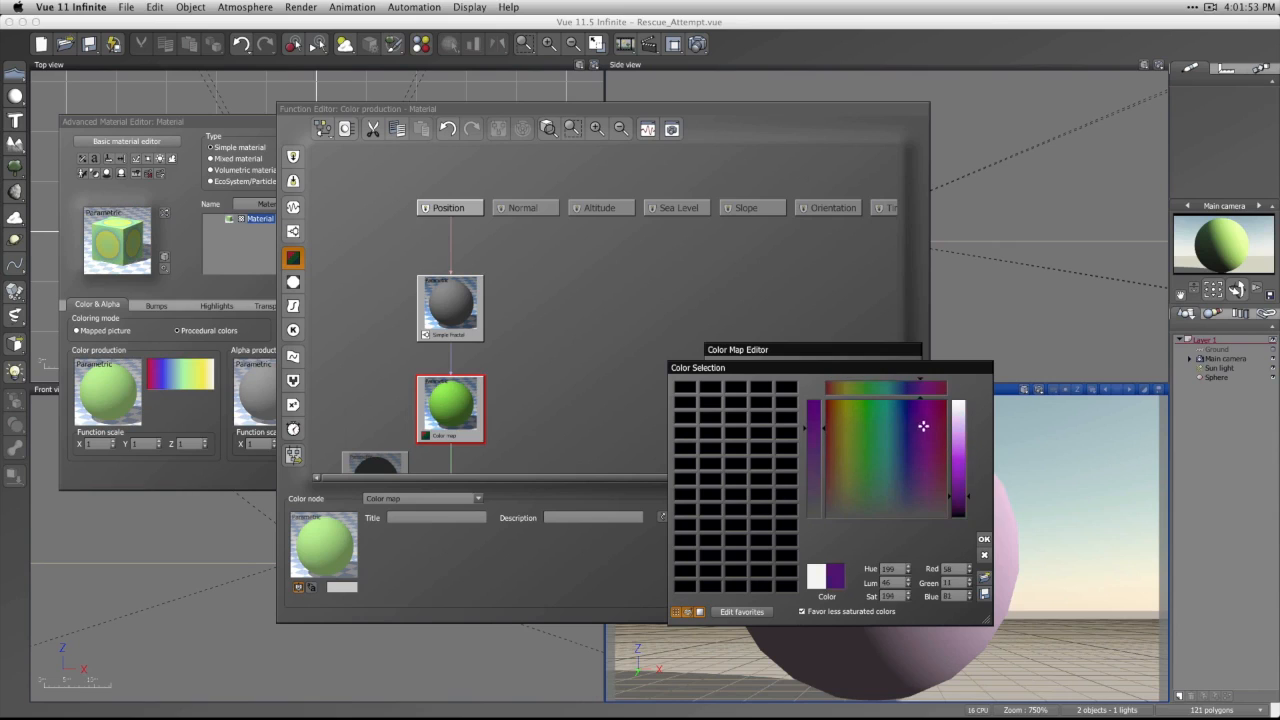
{"action": "left_click", "coordinate": [984, 538]}
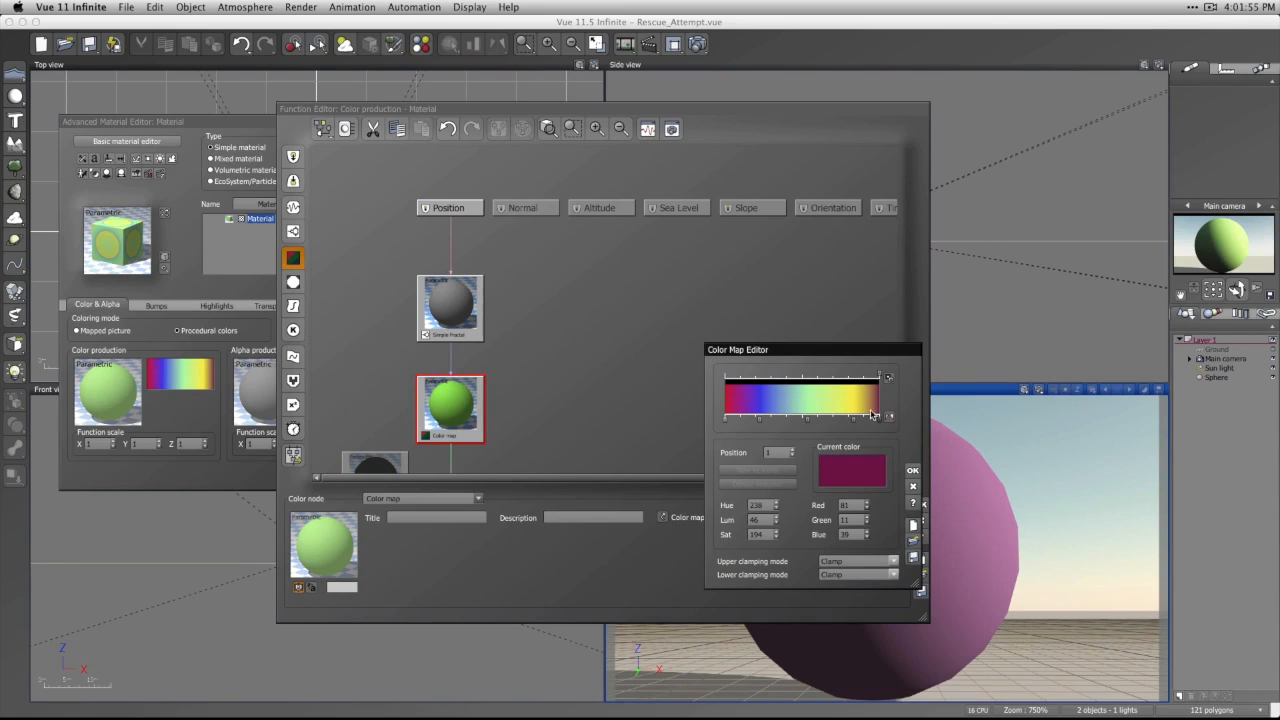
Delete the light green keycolor, move the blue keycolor to position 0.14, and accept the color map and function.
{"action": "left_click", "coordinate": [806, 419]}
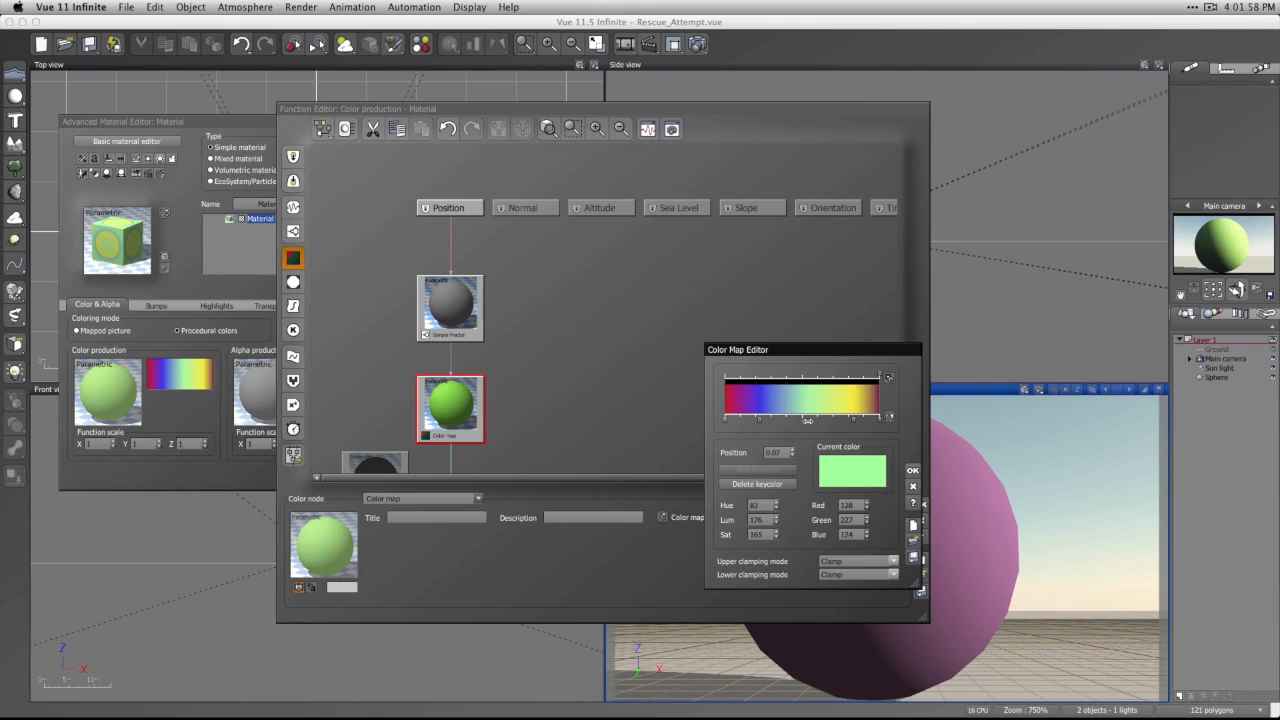
{"action": "left_click", "coordinate": [790, 483]}
{"action": "left_click", "coordinate": [758, 420]}
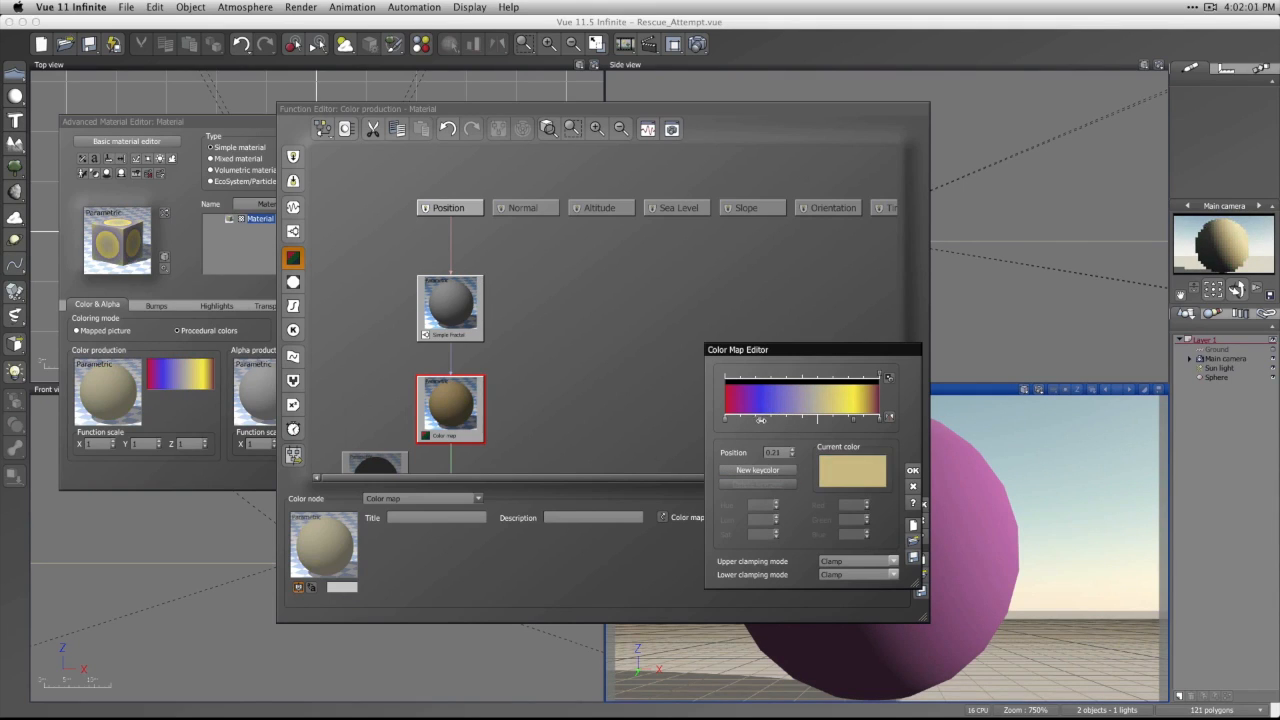
{"action": "mouse_move", "coordinate": [762, 420]}
{"action": "left_mouse_down"}
{"action": "mouse_move", "coordinate": [804, 420]}
{"action": "mouse_move", "coordinate": [791, 420]}
{"action": "left_mouse_up"}
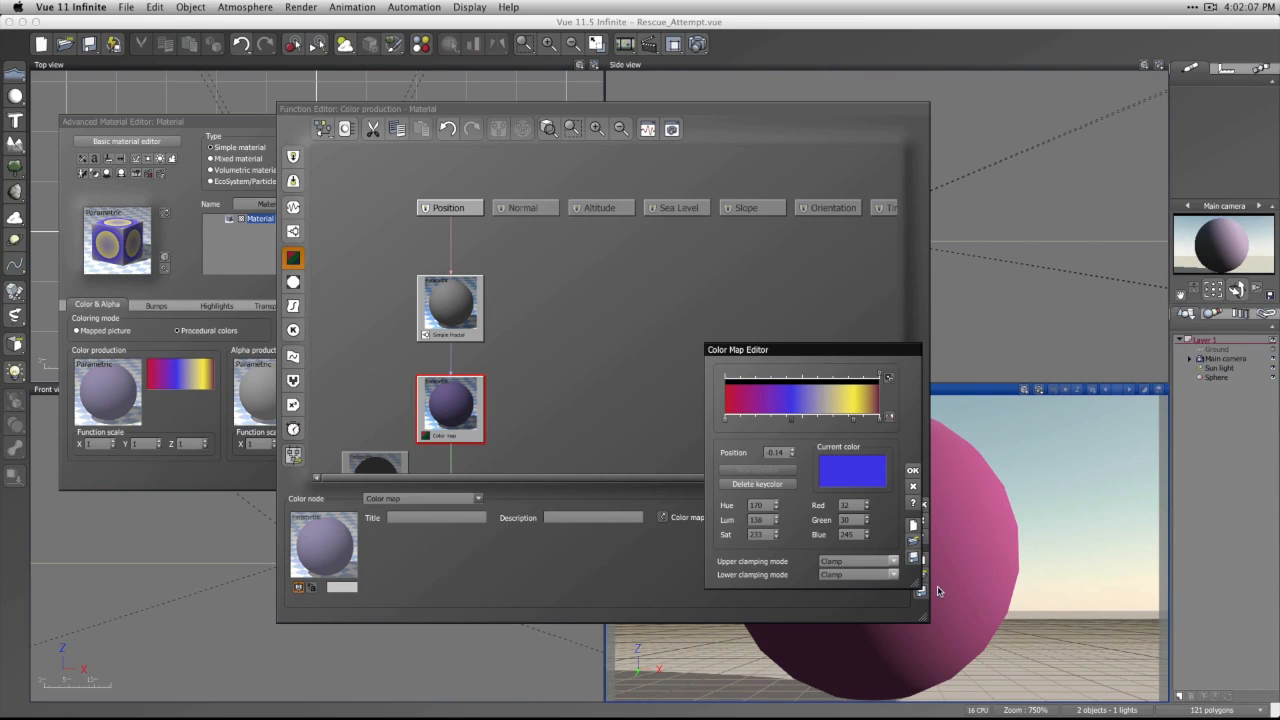
{"action": "left_click", "coordinate": [912, 470]}
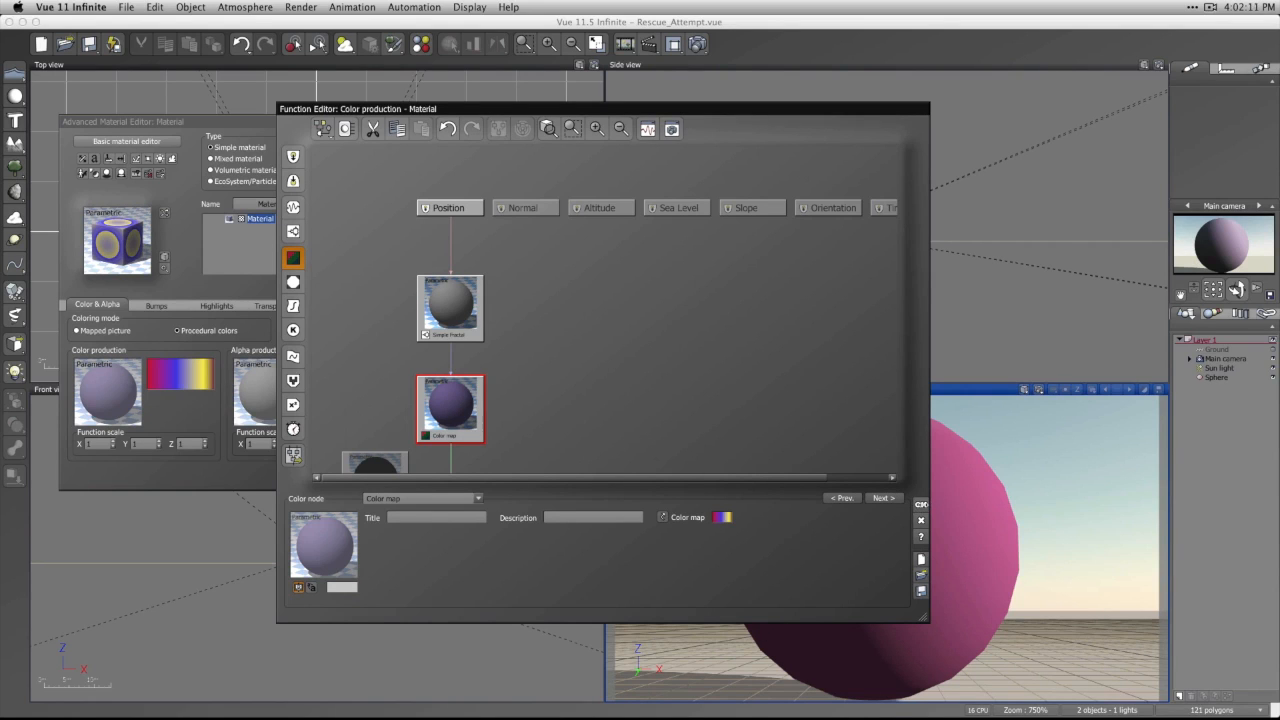
{"action": "left_click", "coordinate": [920, 505]}
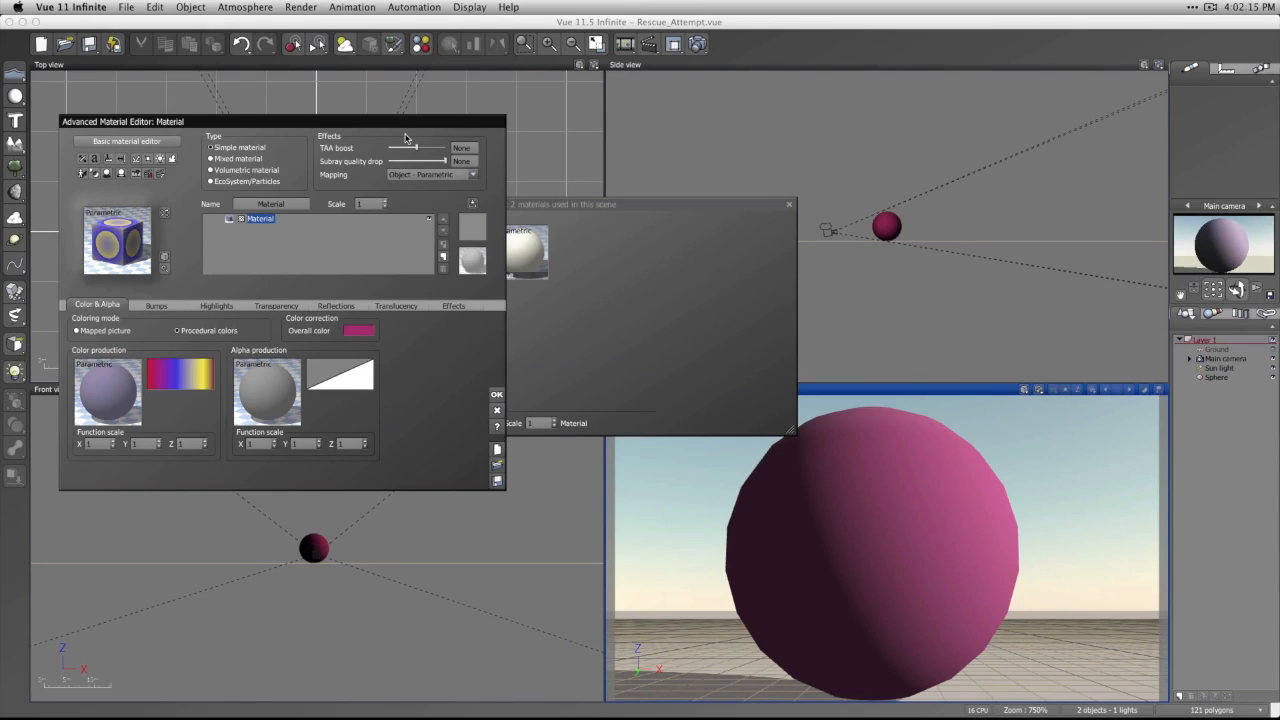
Set the material's mapping to Object - Standard and reduce its overall scale to 0.3.
{"action": "left_click", "coordinate": [472, 175]}
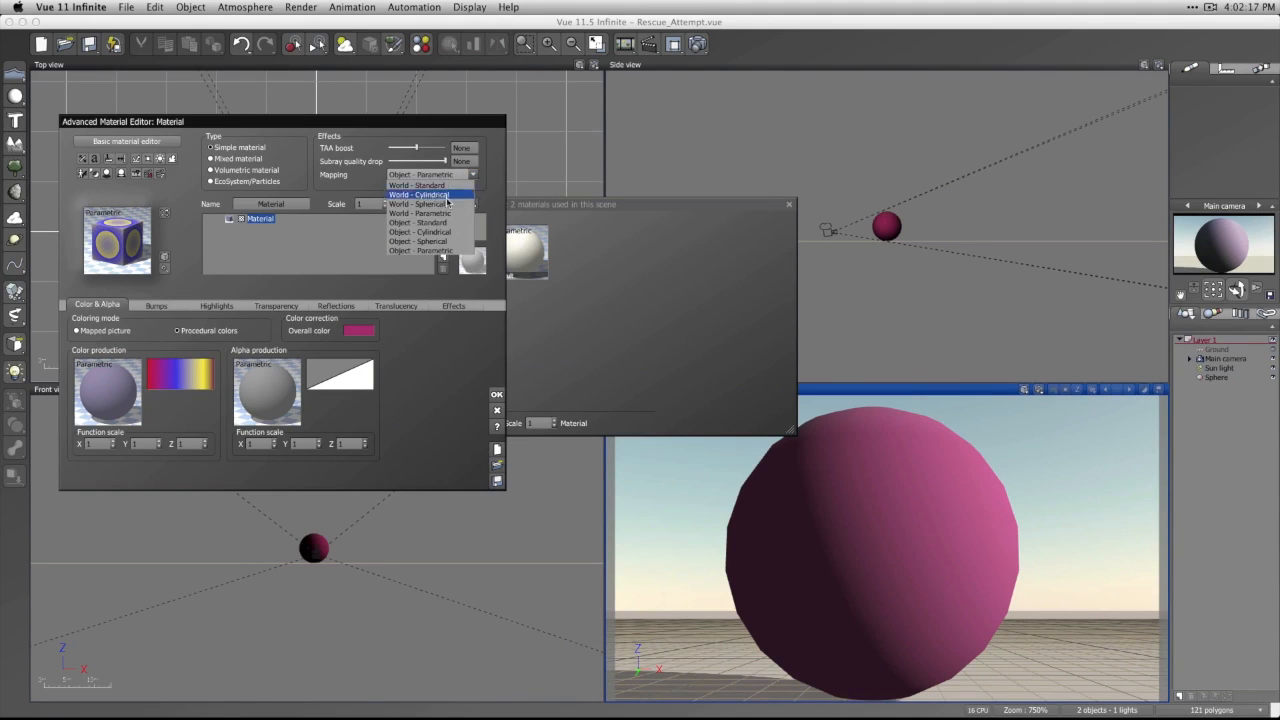
{"action": "left_click", "coordinate": [455, 229]}
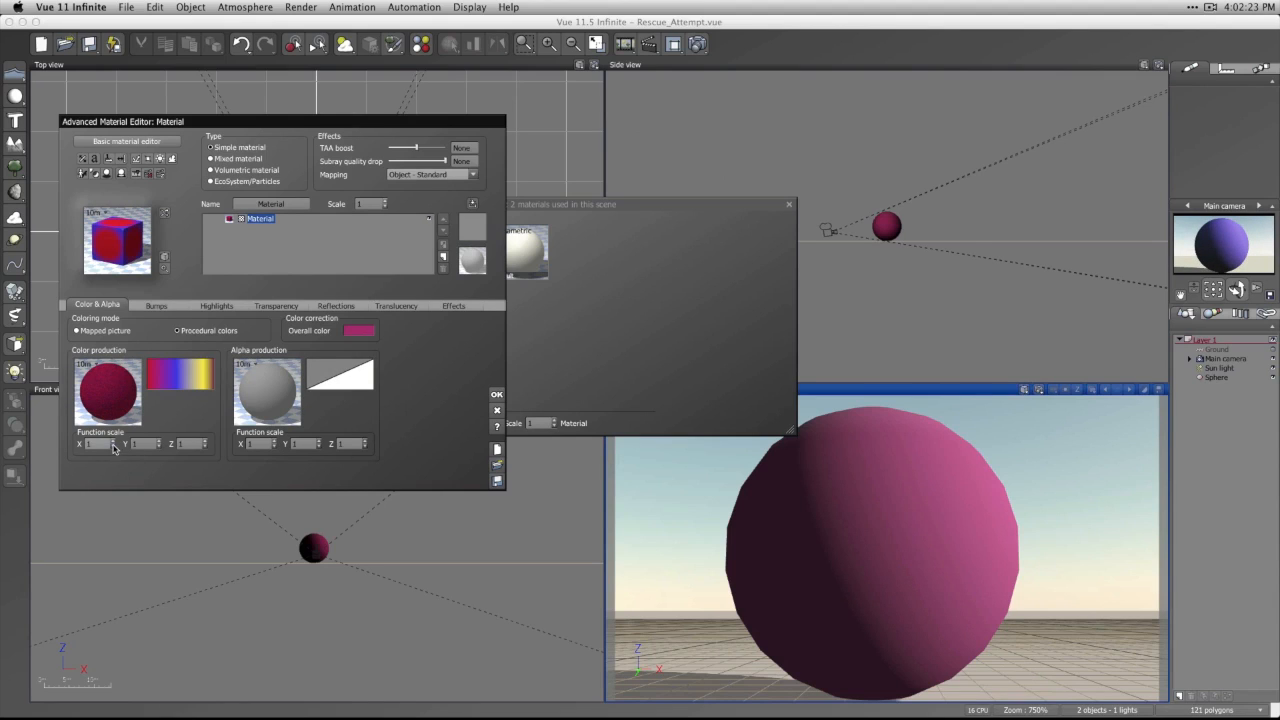
{"action": "left_click", "coordinate": [385, 207]}
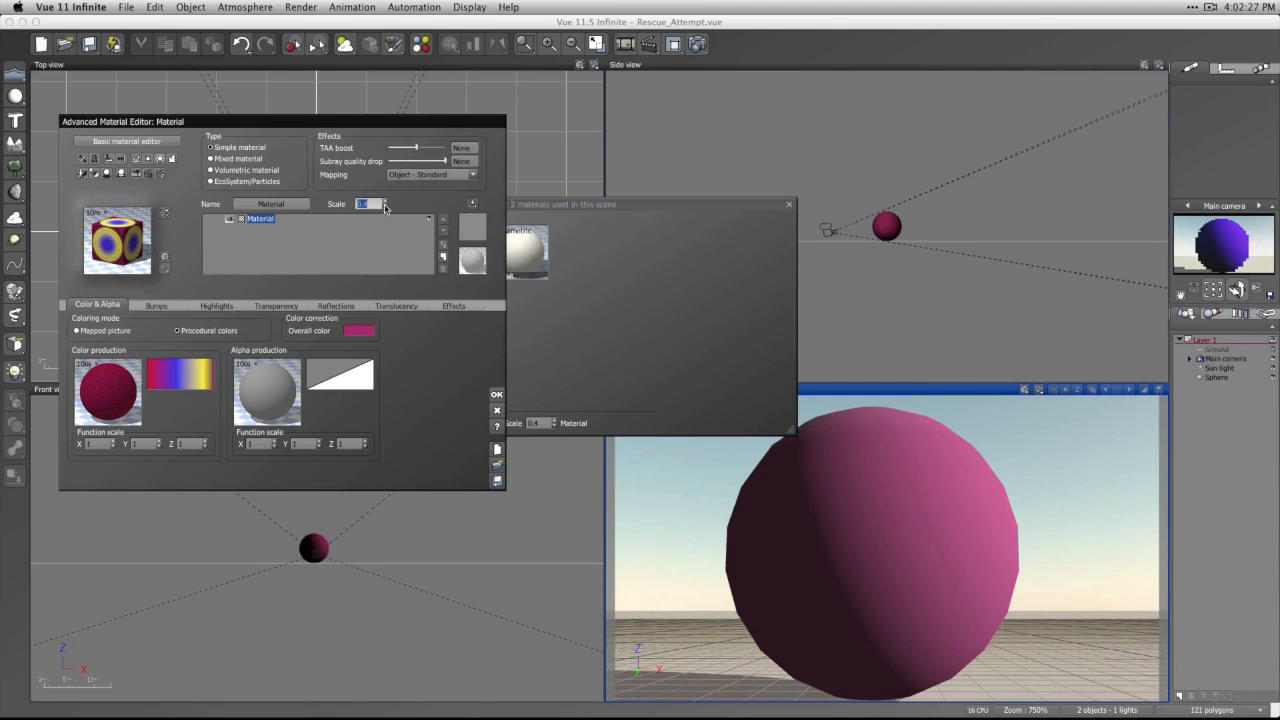
{"action": "left_click", "coordinate": [385, 207]}
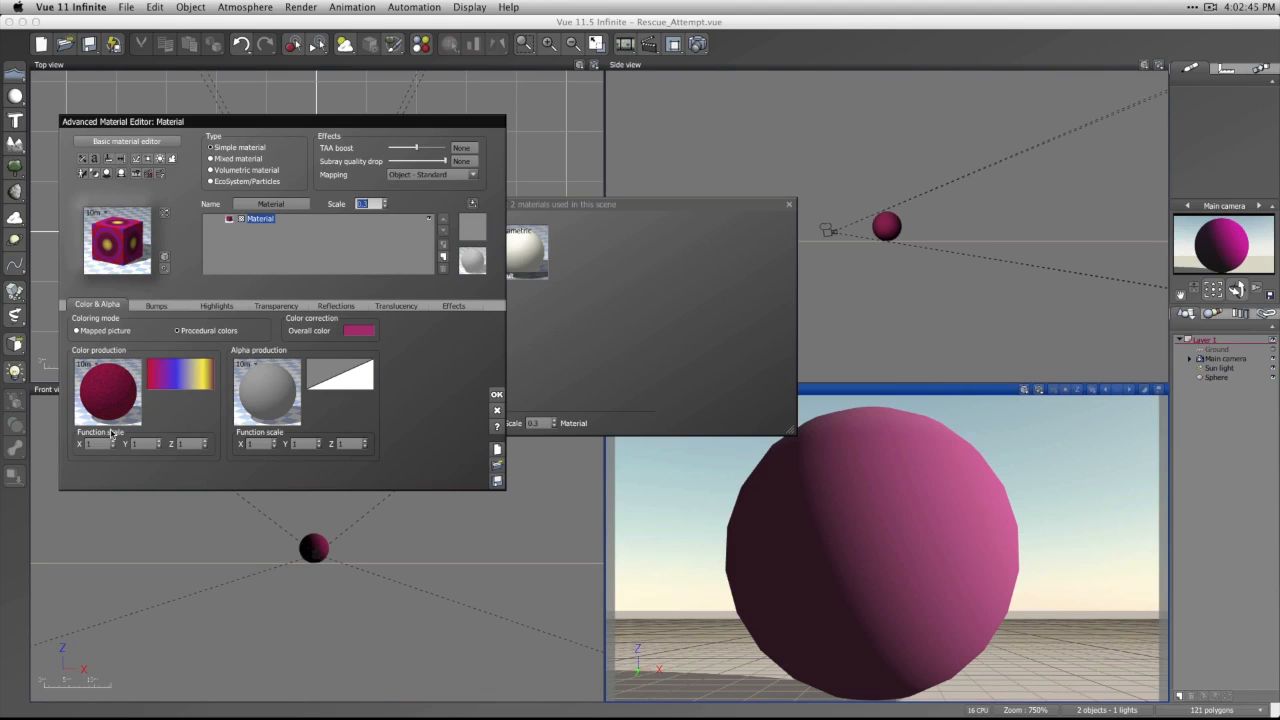
Stretch the color production's function scale to 4 along Y and refresh the main camera preview.
{"action": "left_click", "coordinate": [157, 444]}
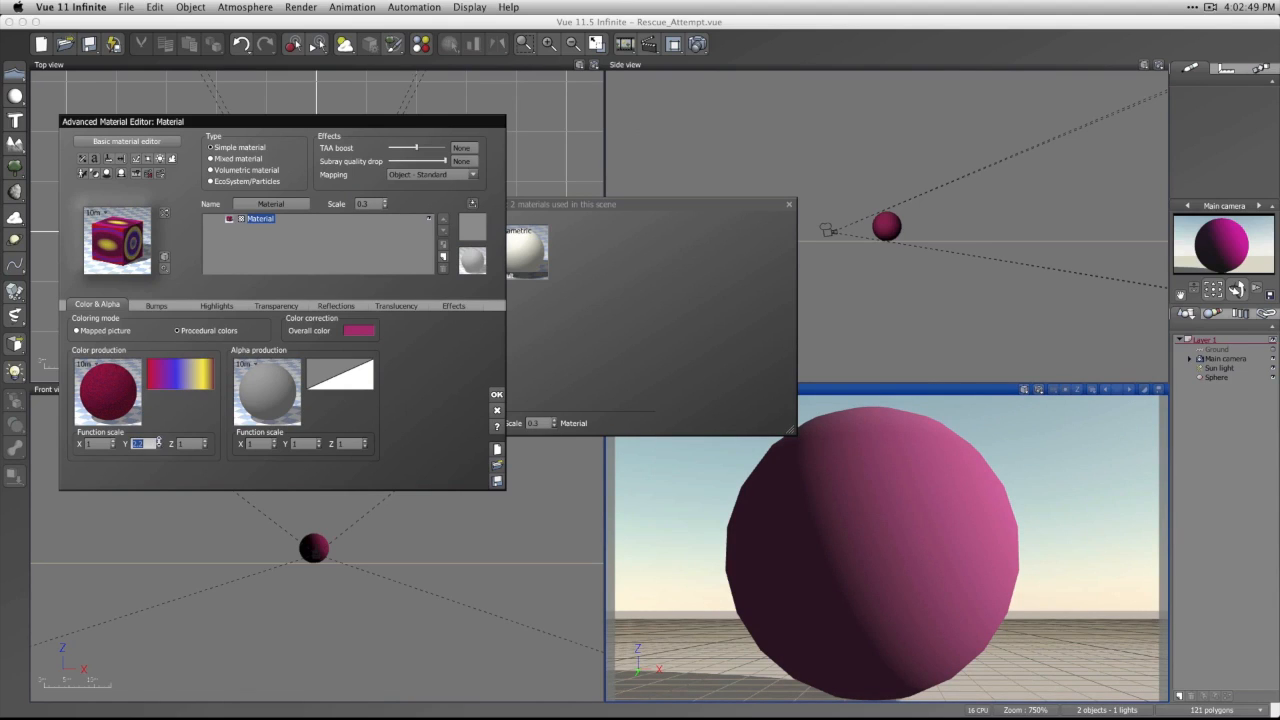
{"action": "left_click", "coordinate": [153, 443]}
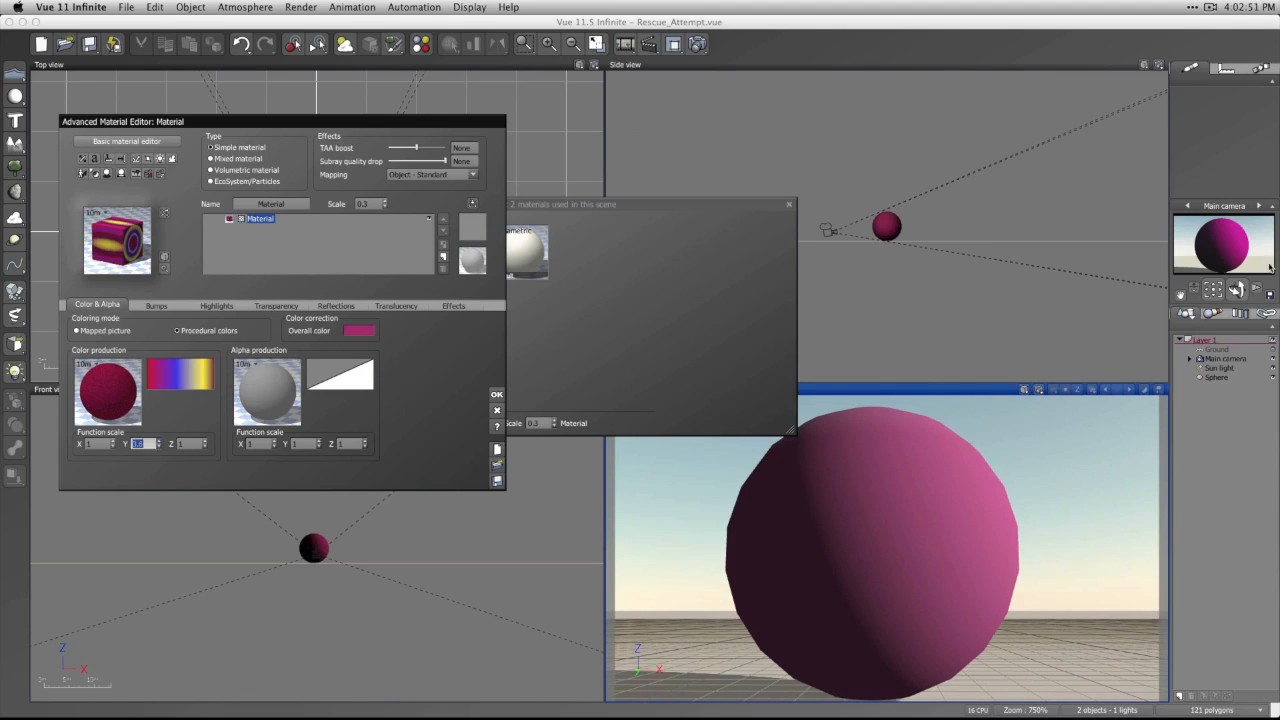
{"action": "left_click", "coordinate": [1226, 252]}
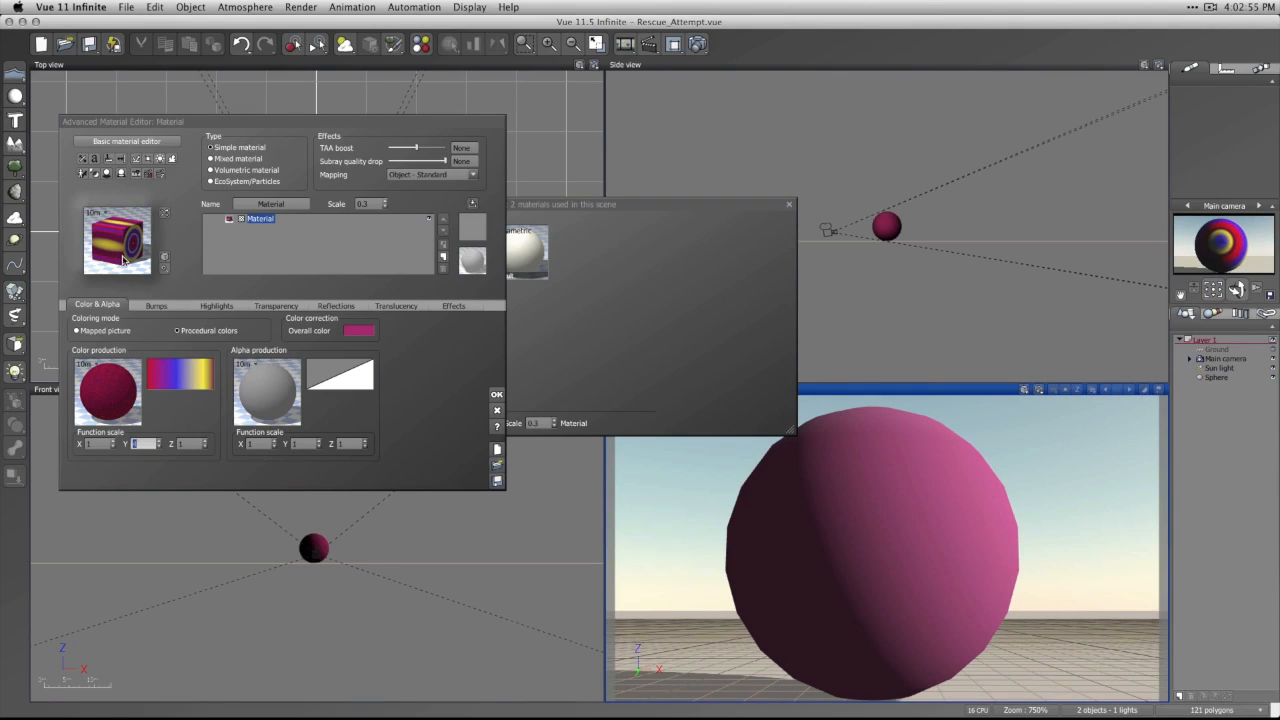
{"action": "left_click", "coordinate": [172, 412]}
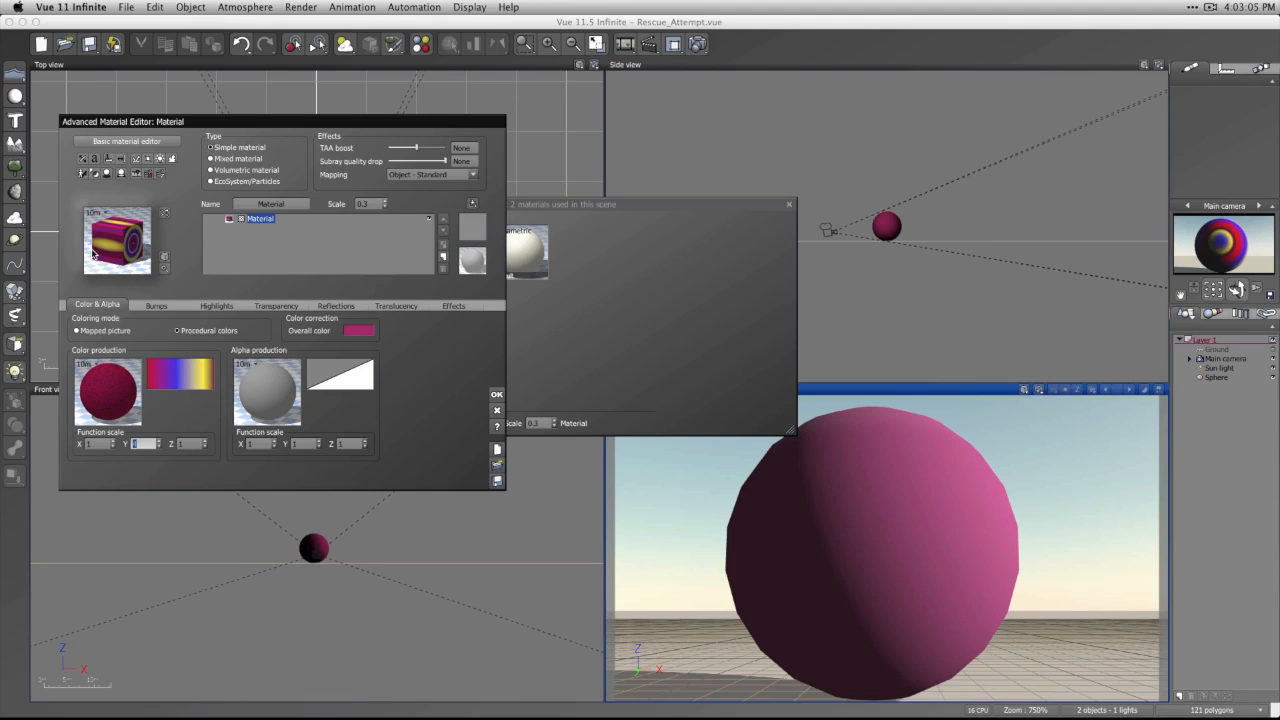
Switch the material preview object to Cylinder and close the preview options.
{"action": "left_click", "coordinate": [165, 261]}
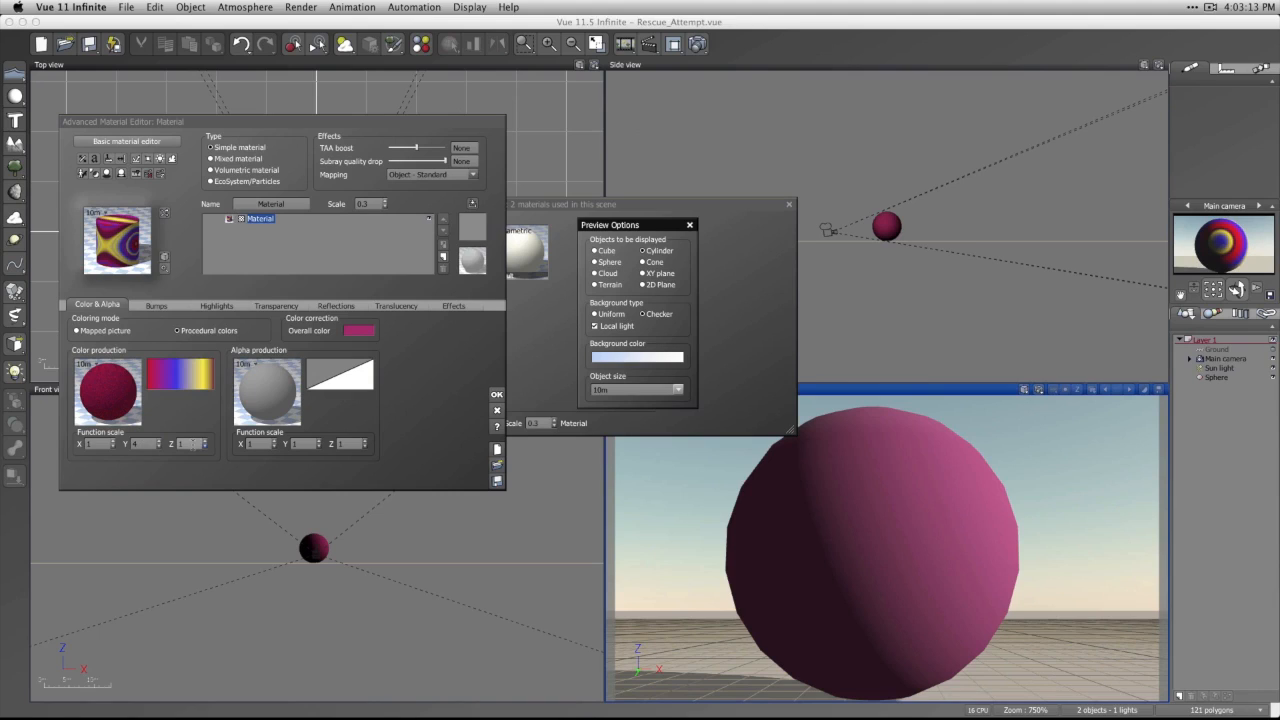
{"action": "left_click", "coordinate": [690, 226]}
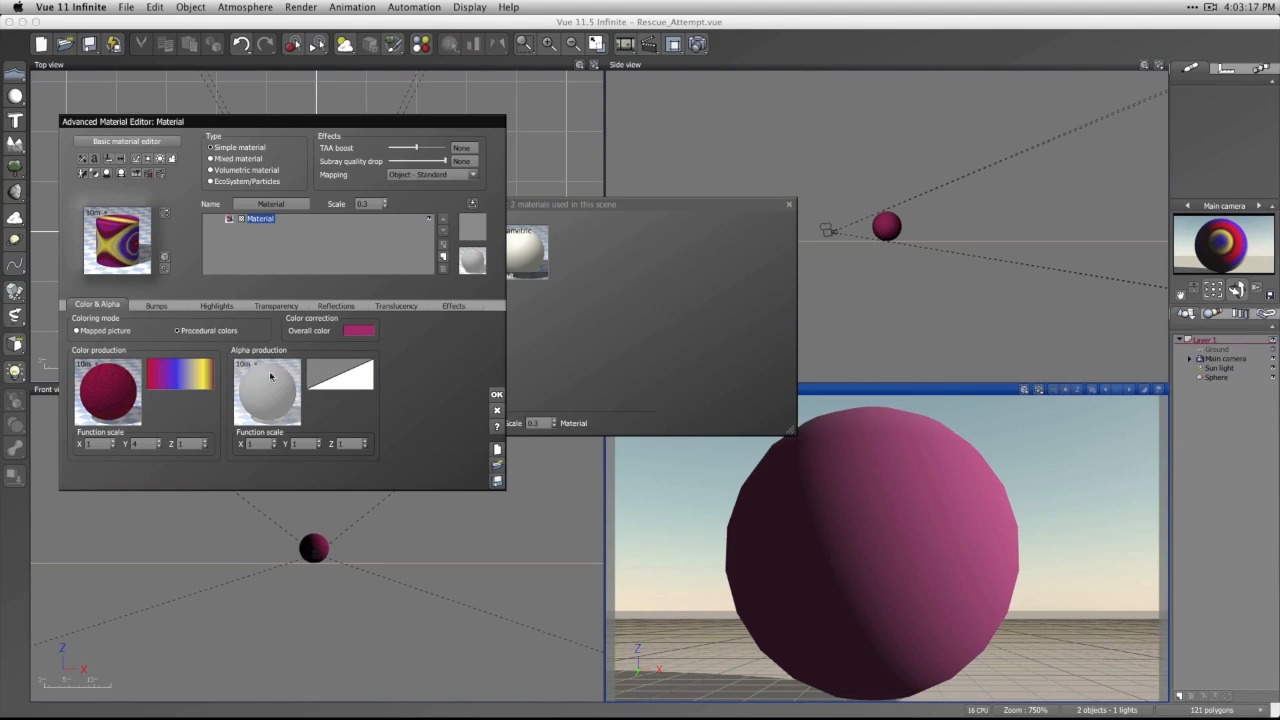
{"action": "right_click", "coordinate": [104, 370]}
{"action": "left_click", "coordinate": [257, 590]}
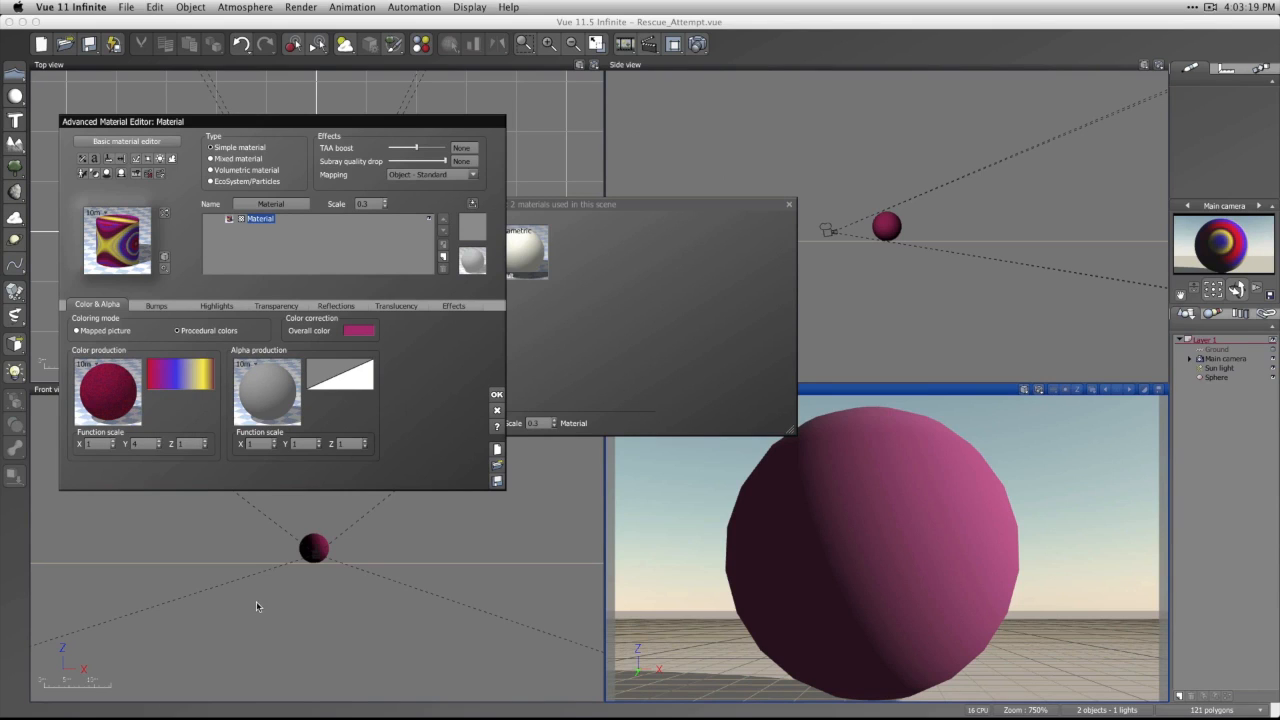
Reset the material to the default gray and open its color production function for editing.
{"action": "left_click", "coordinate": [495, 452]}
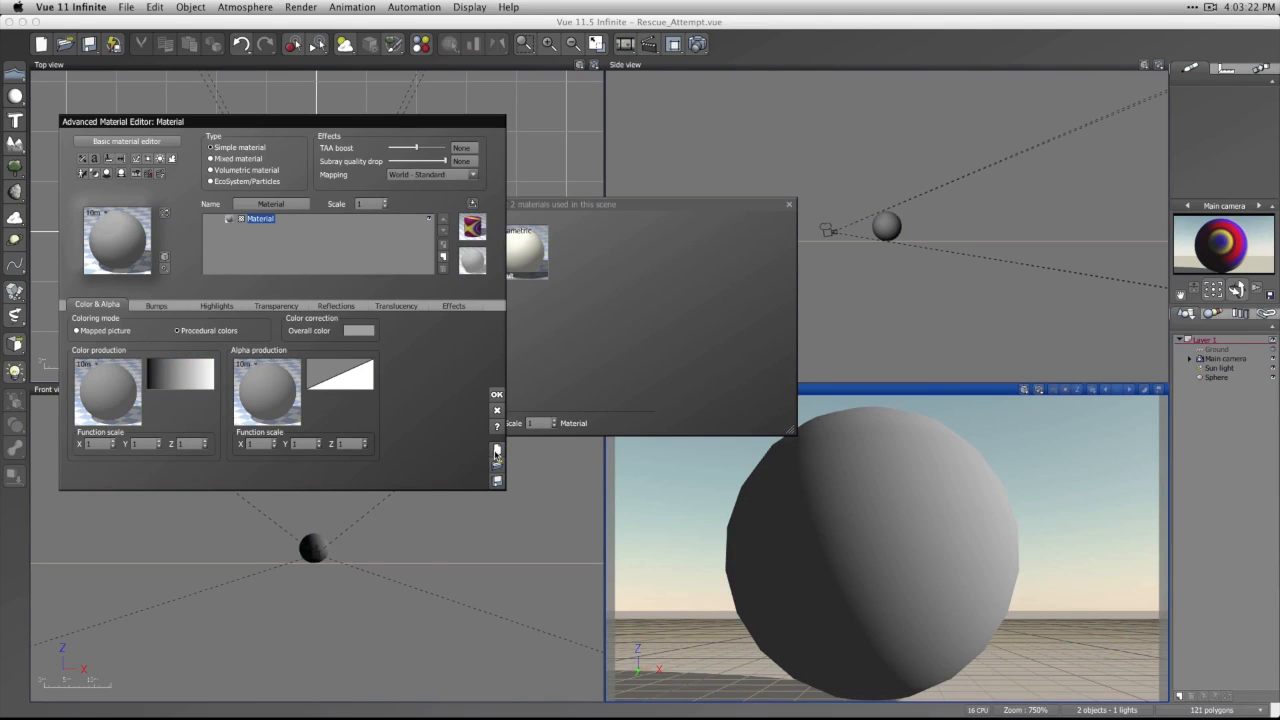
{"action": "right_click", "coordinate": [125, 400]}
{"action": "left_click", "coordinate": [165, 404]}
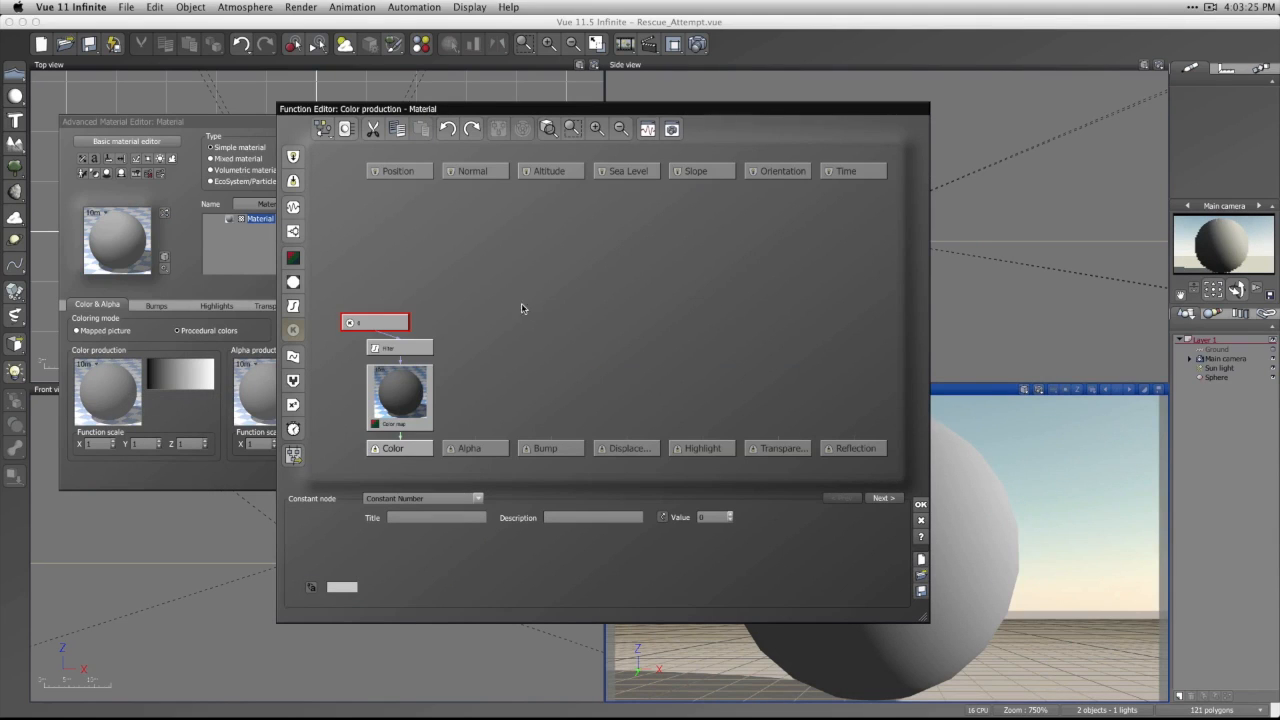
Delete the constant, filter and color map nodes from the color production function.
{"action": "left_click_drag", "start_coordinate": [385, 322], "coordinate": [435, 272]}
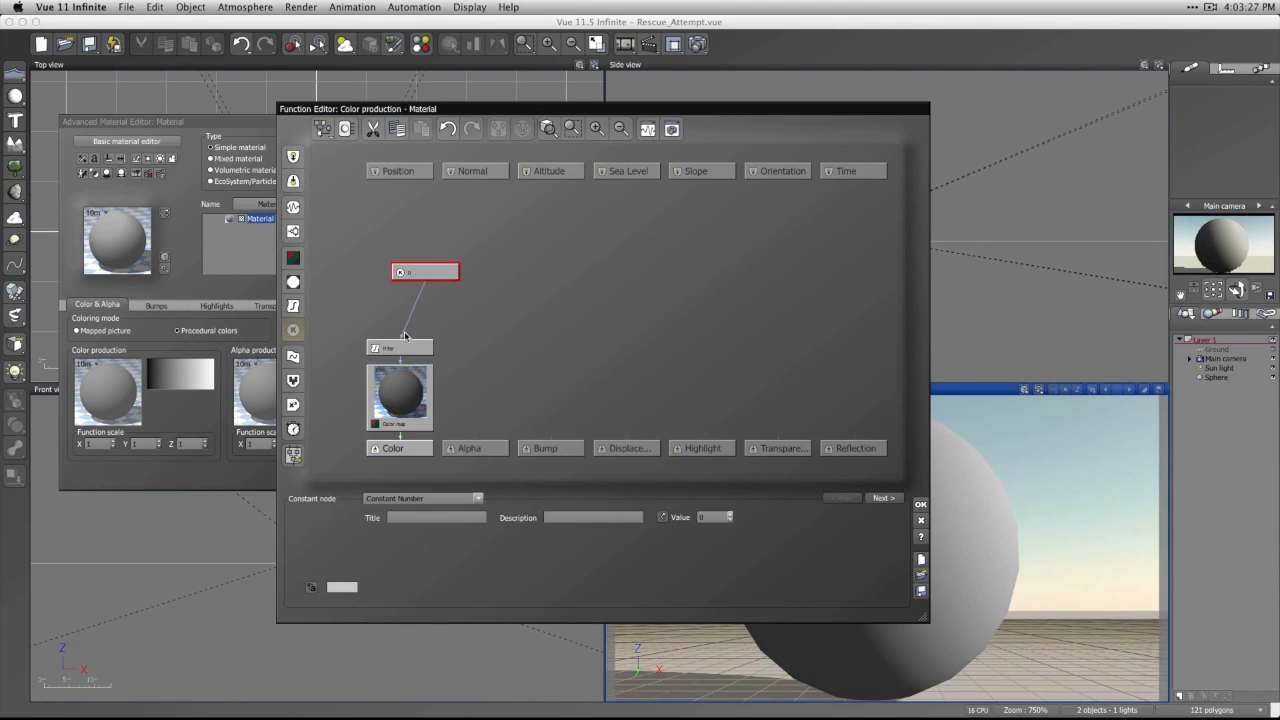
{"action": "left_click_drag", "start_coordinate": [408, 350], "coordinate": [410, 325]}
{"action": "left_click_drag", "start_coordinate": [382, 419], "coordinate": [382, 394]}
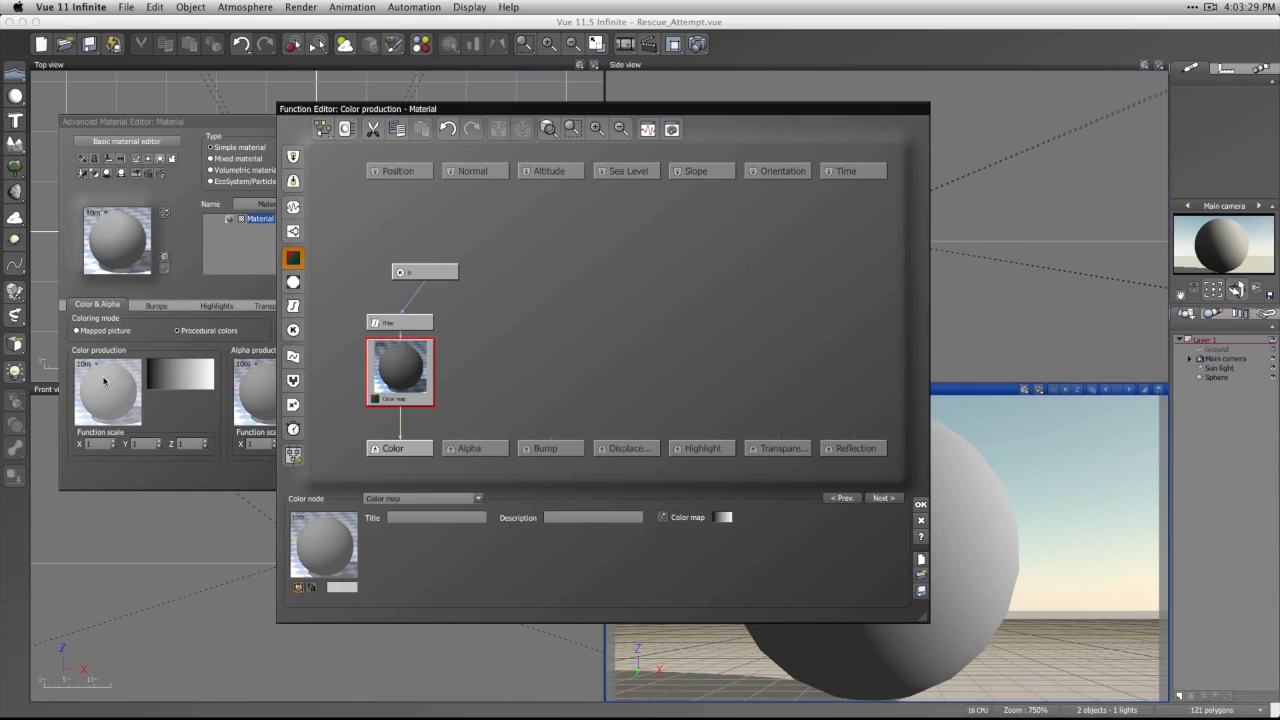
{"action": "left_click", "coordinate": [458, 300]}
{"action": "left_click_drag", "start_coordinate": [550, 232], "coordinate": [368, 405]}
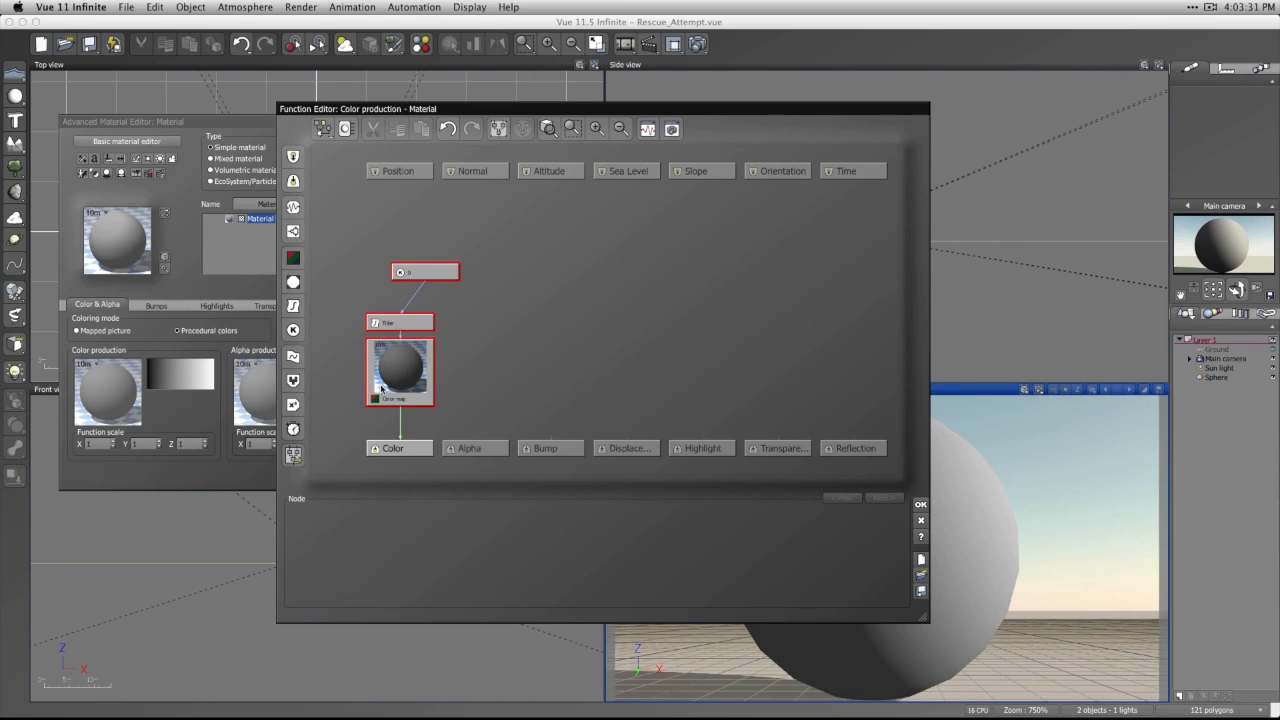
{"action": "key", "text": "BackSpace"}
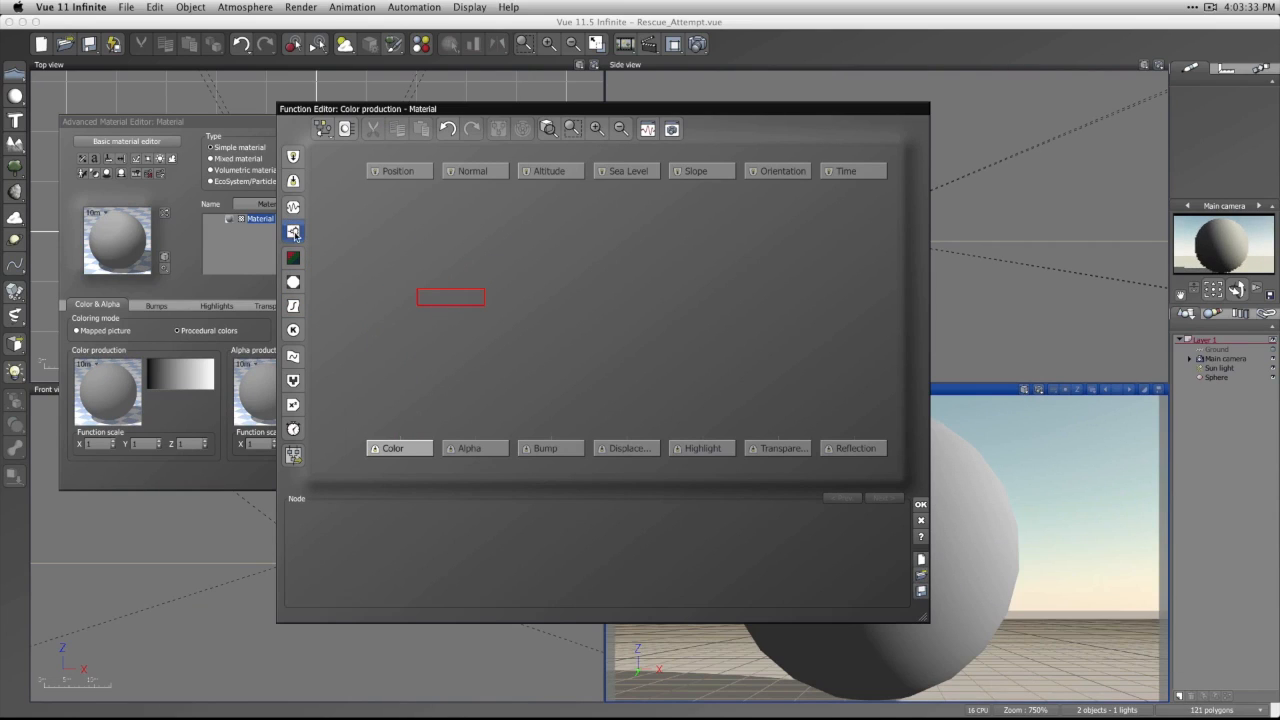
Add a Simple Fractal node, connect it to the Color output, and set its largest feature to about 3.83 and gain to about 3.29.
{"action": "left_click", "coordinate": [293, 231]}
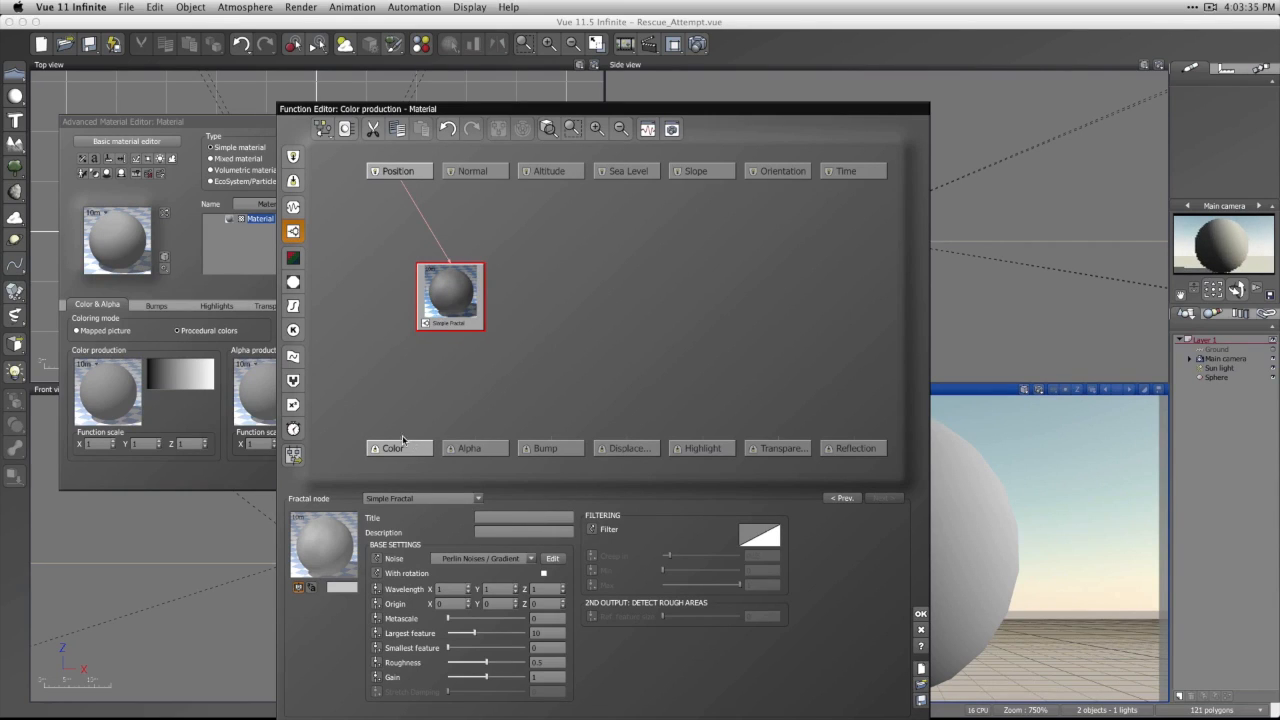
{"action": "left_click_drag", "start_coordinate": [400, 443], "coordinate": [408, 313]}
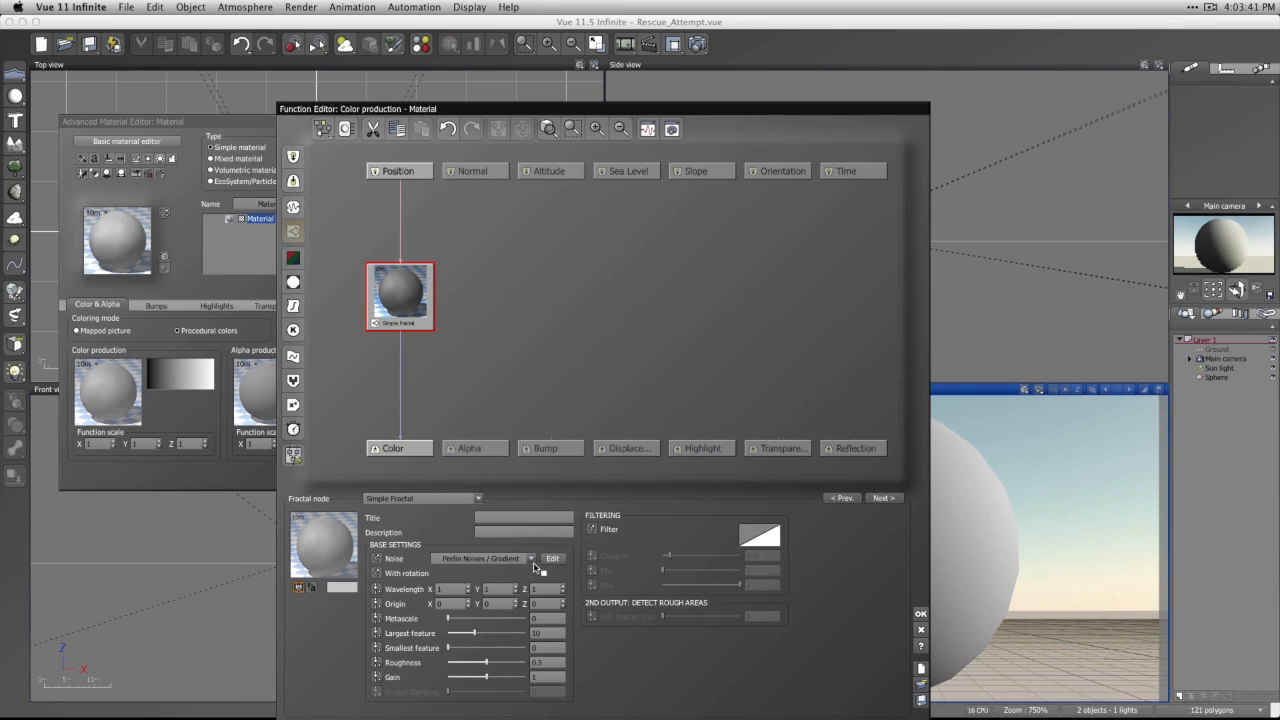
{"action": "left_click_drag", "start_coordinate": [478, 638], "coordinate": [466, 640]}
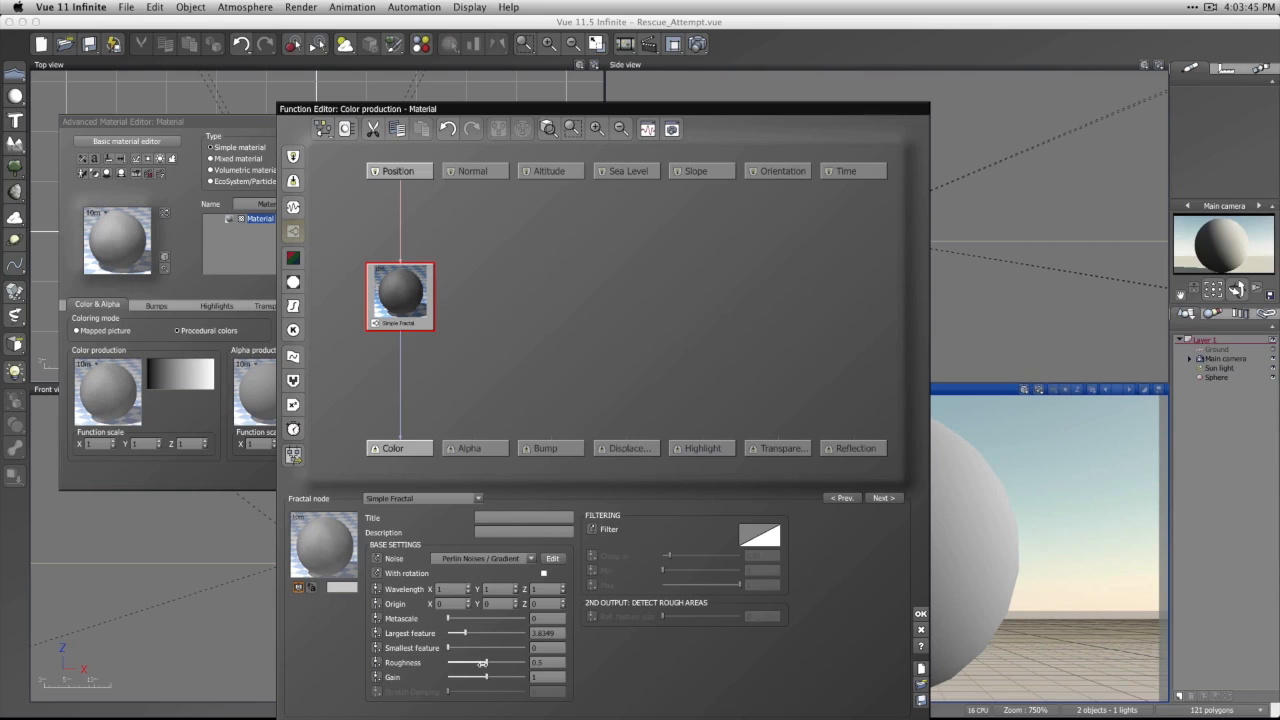
{"action": "left_click_drag", "start_coordinate": [451, 662], "coordinate": [512, 663]}
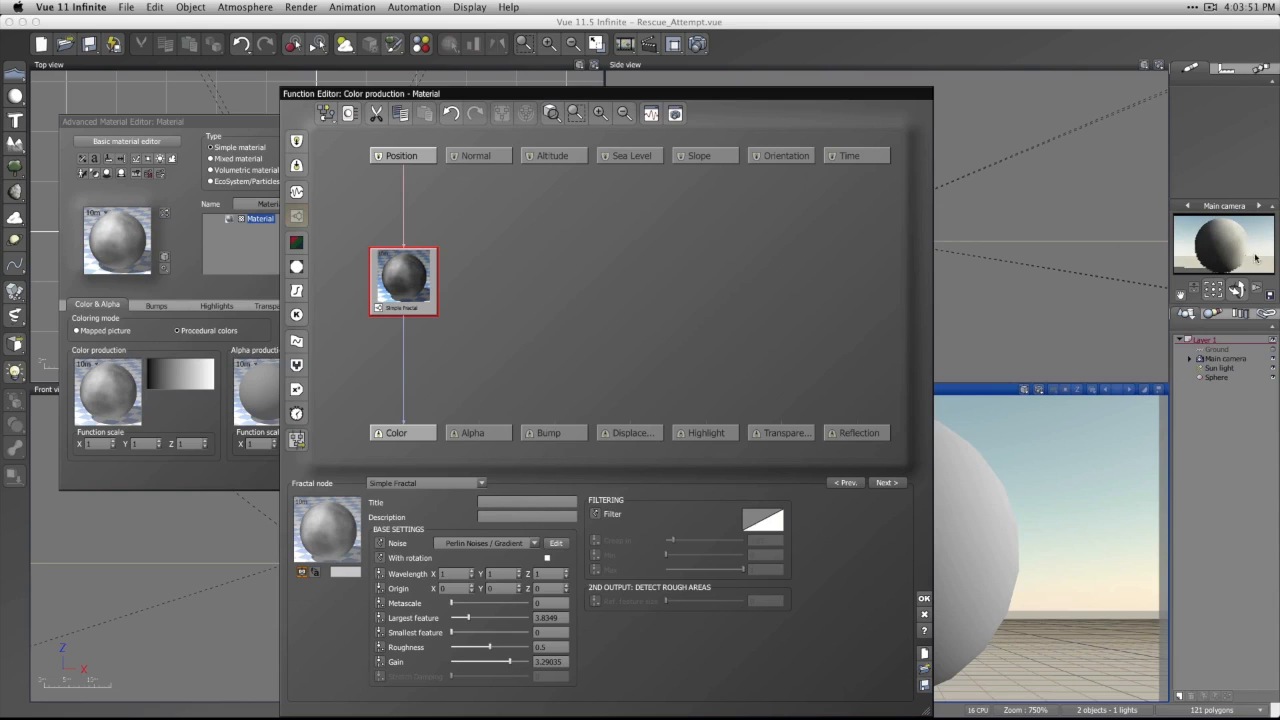
Insert a Color map node between the Simple Fractal and Color, removing their direct link and connecting the node's color output to Color.
{"action": "left_click", "coordinate": [387, 379]}
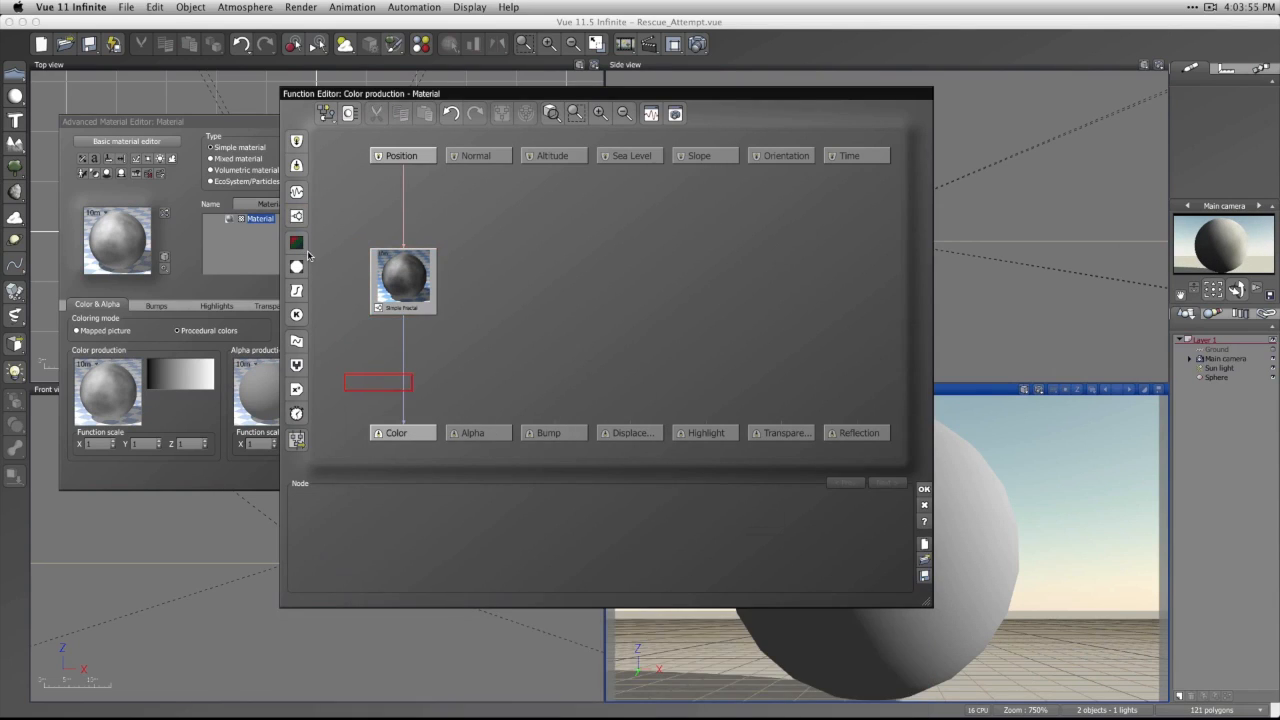
{"action": "left_click", "coordinate": [301, 250]}
{"action": "left_click", "coordinate": [378, 382]}
{"action": "left_click_drag", "start_coordinate": [379, 349], "coordinate": [446, 299]}
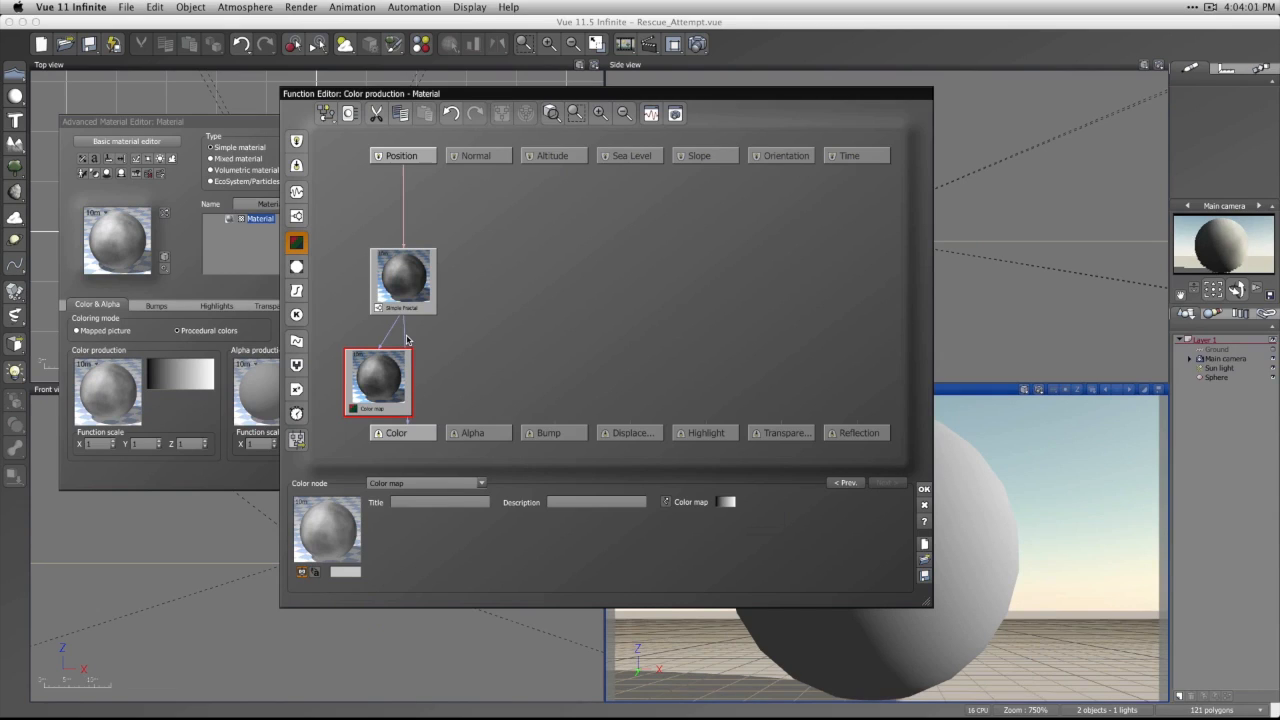
{"action": "left_click", "coordinate": [405, 340]}
{"action": "key", "text": "BackSpace"}
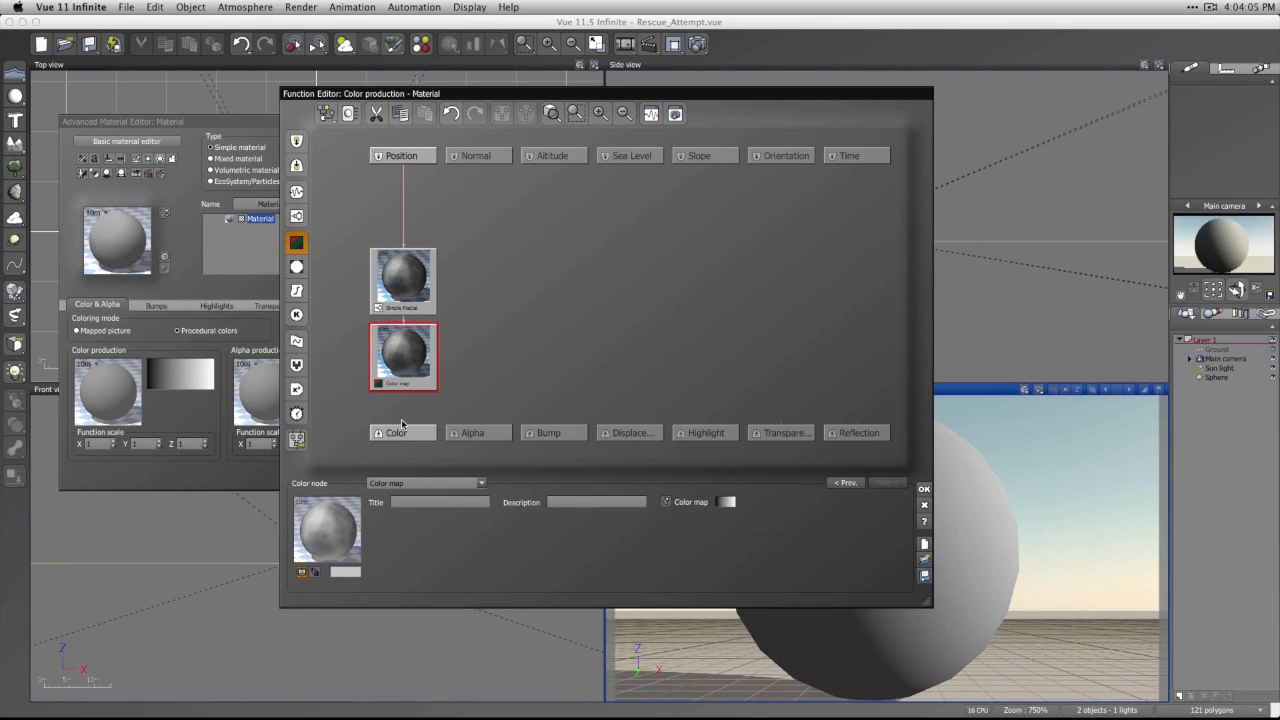
{"action": "left_click_drag", "start_coordinate": [403, 432], "coordinate": [399, 383]}
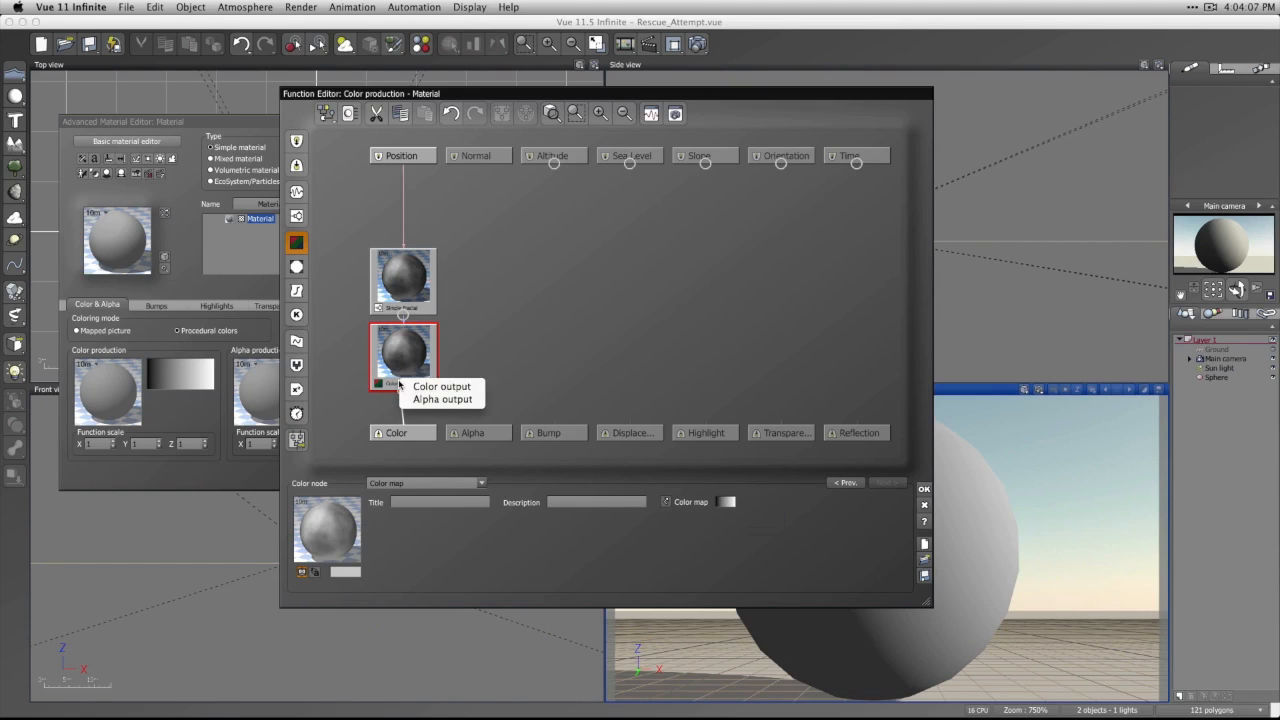
{"action": "left_click", "coordinate": [421, 386]}
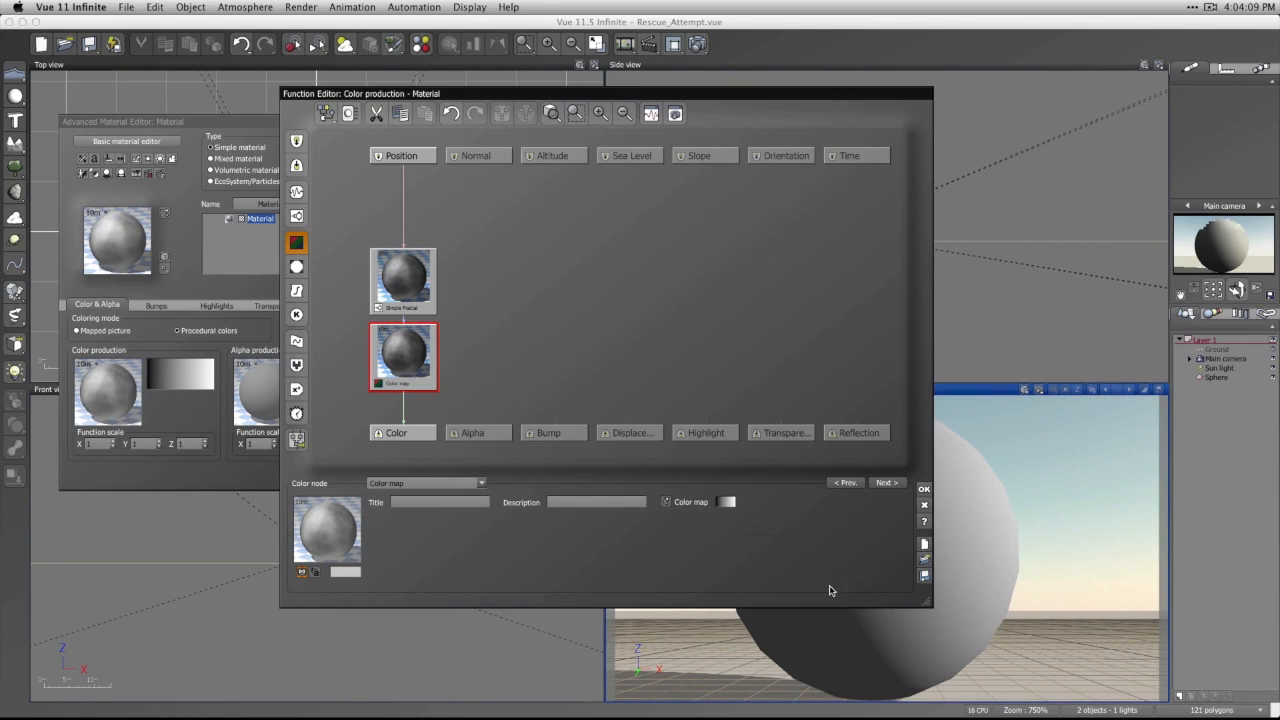
Load the Desolate color map from the Rocks and Grass collection into the Color map node and accept the function.
{"action": "left_click", "coordinate": [728, 502]}
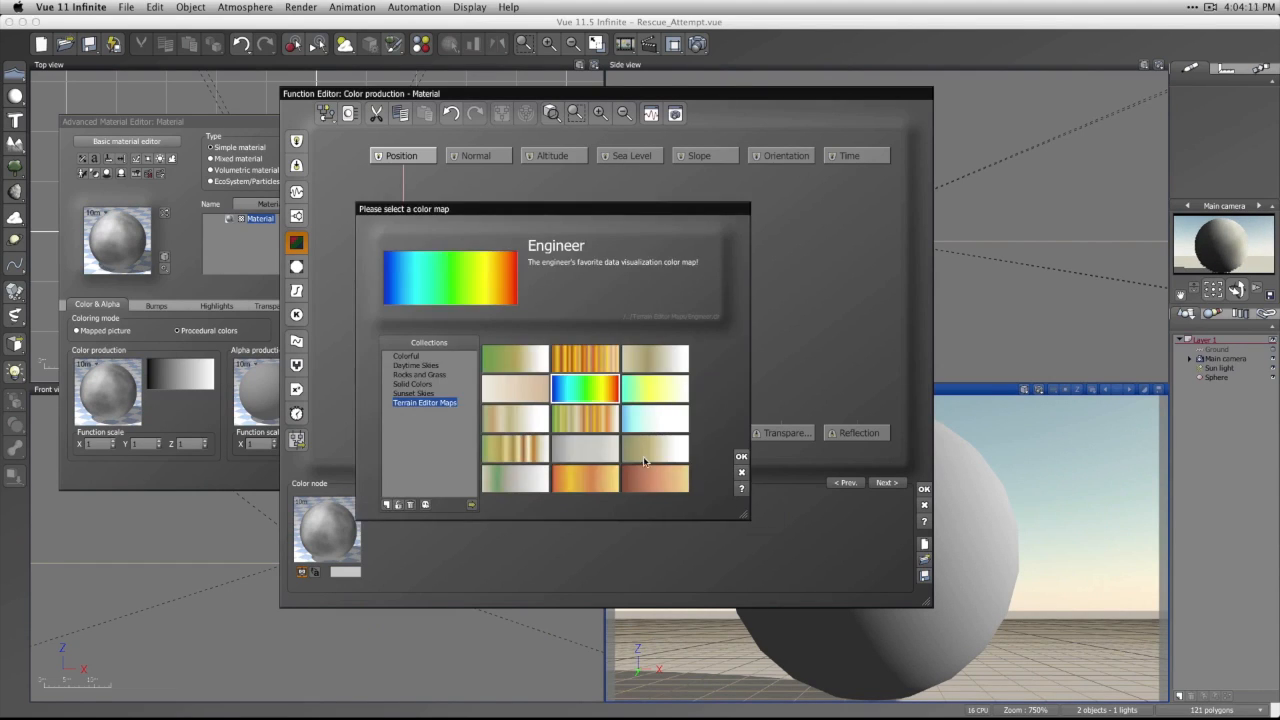
{"action": "left_click", "coordinate": [424, 374]}
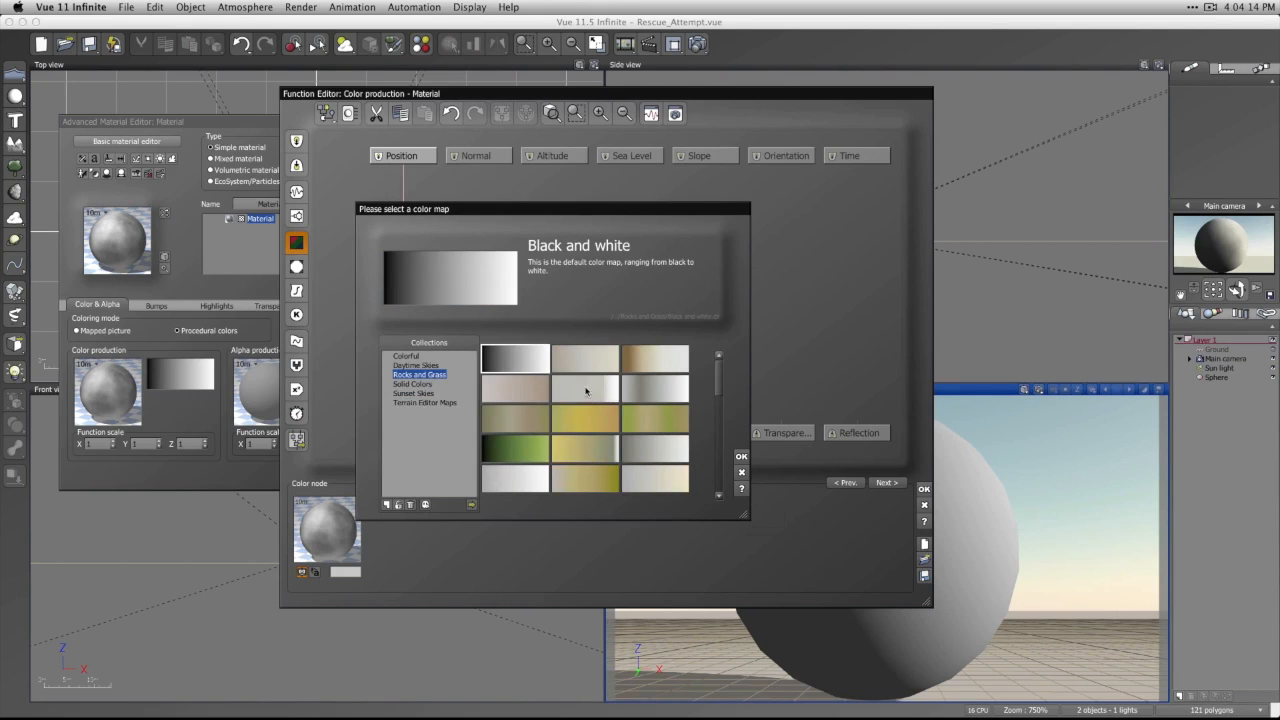
{"action": "left_click", "coordinate": [530, 425]}
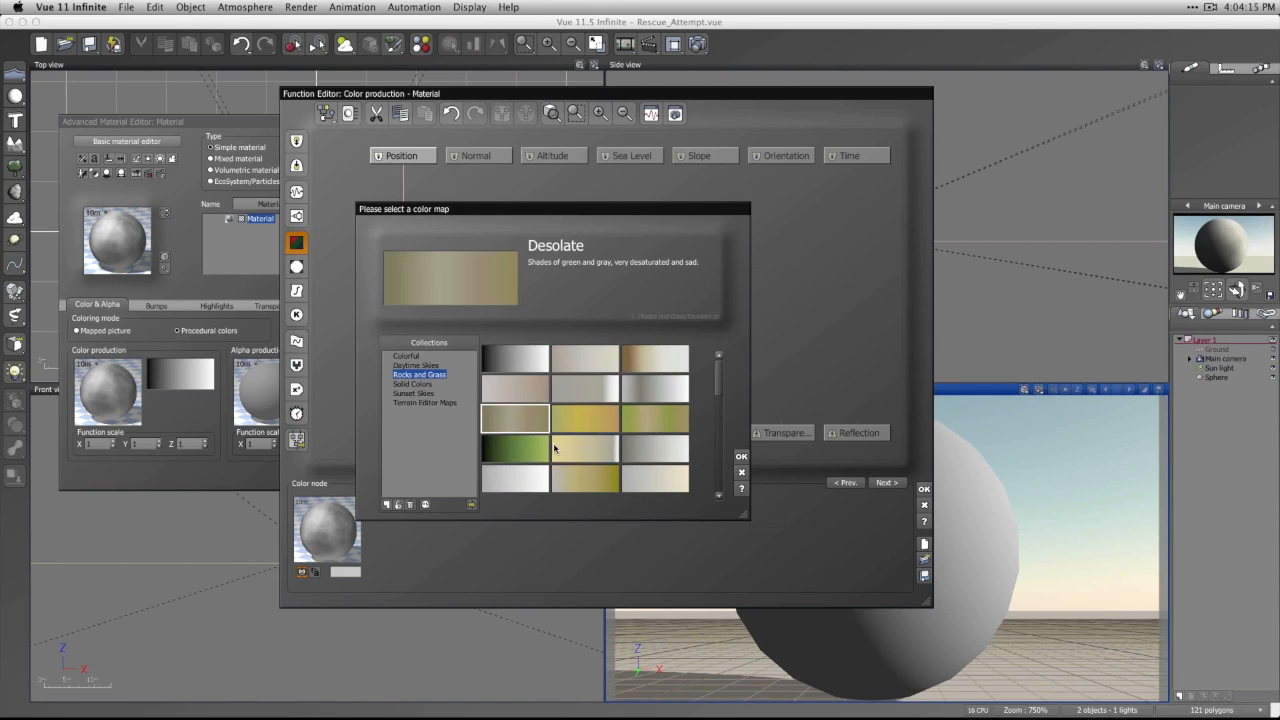
{"action": "left_click", "coordinate": [741, 458]}
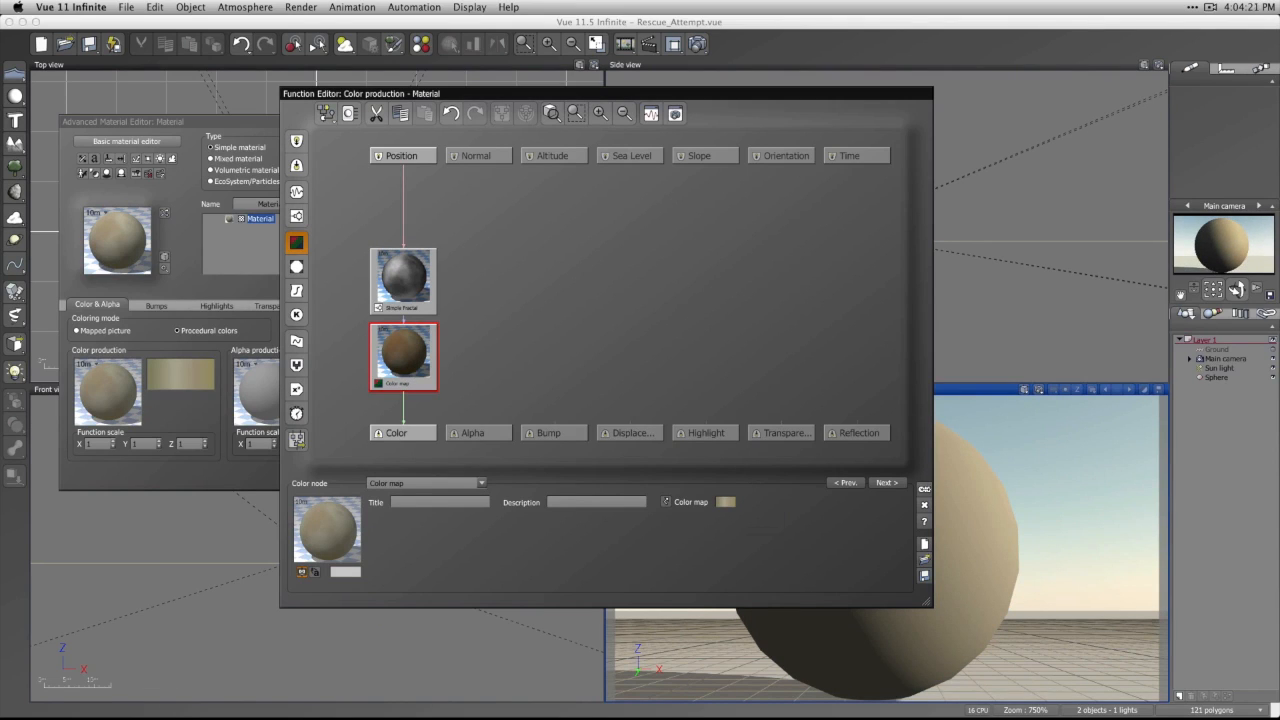
{"action": "left_click", "coordinate": [924, 488]}
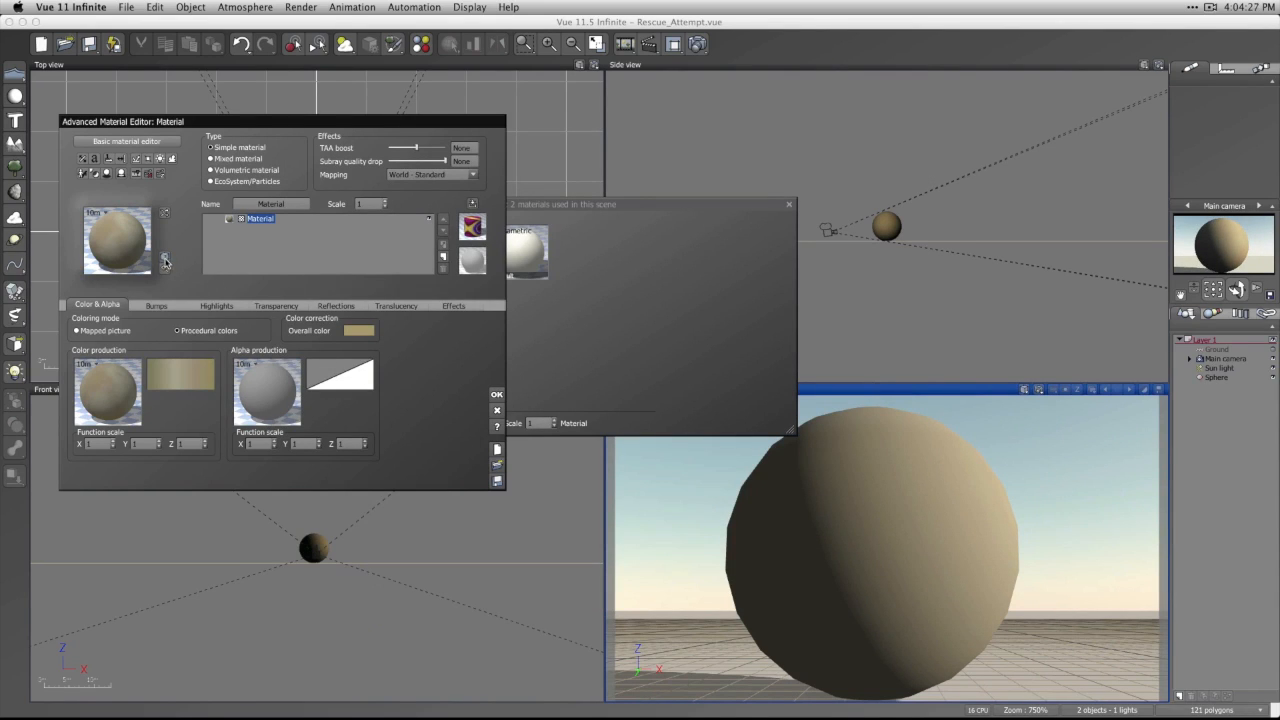
Examine the fractal material in an enlarged Material Zoom render, then close the zoom preview.
{"action": "left_click", "coordinate": [165, 259]}
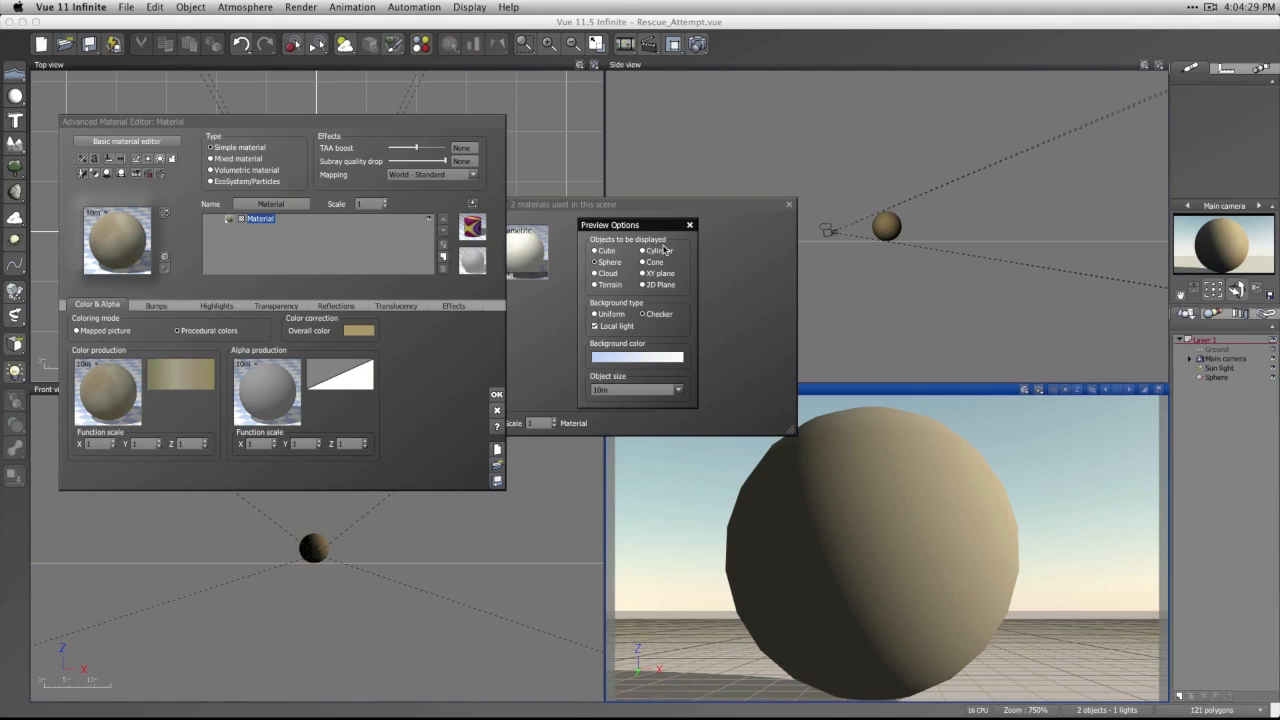
{"action": "left_click", "coordinate": [688, 226]}
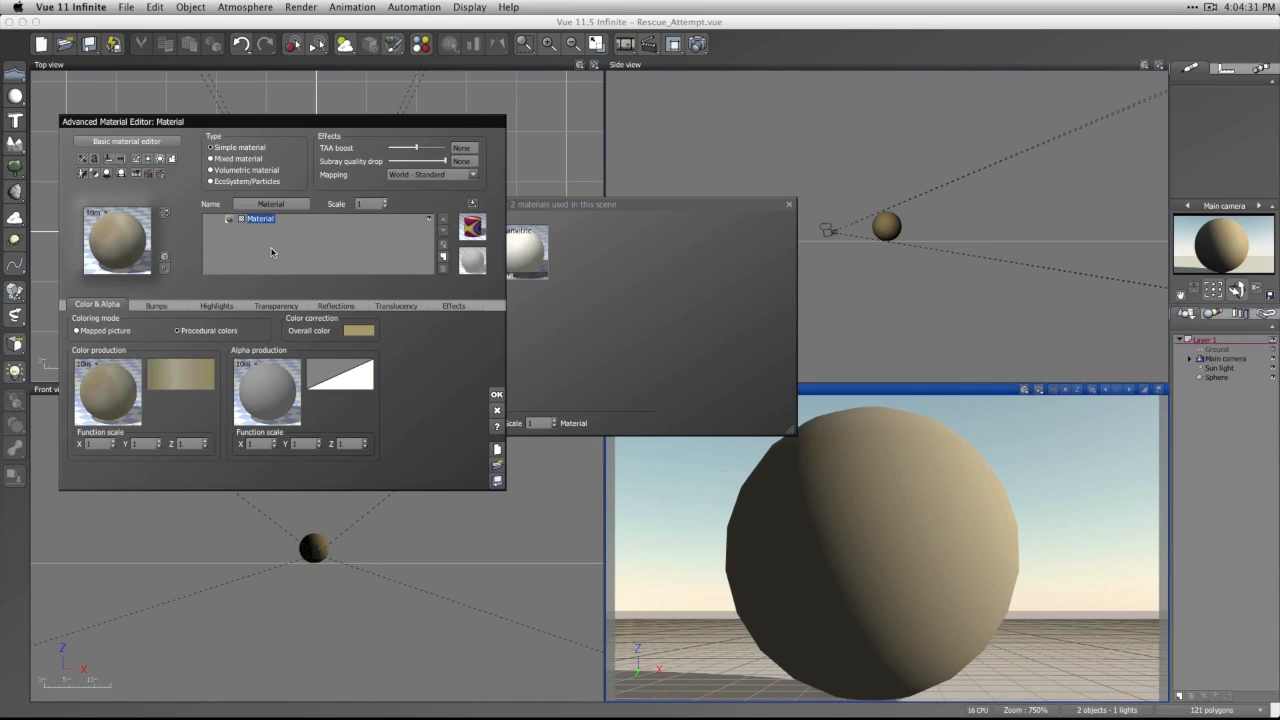
{"action": "left_click", "coordinate": [163, 268]}
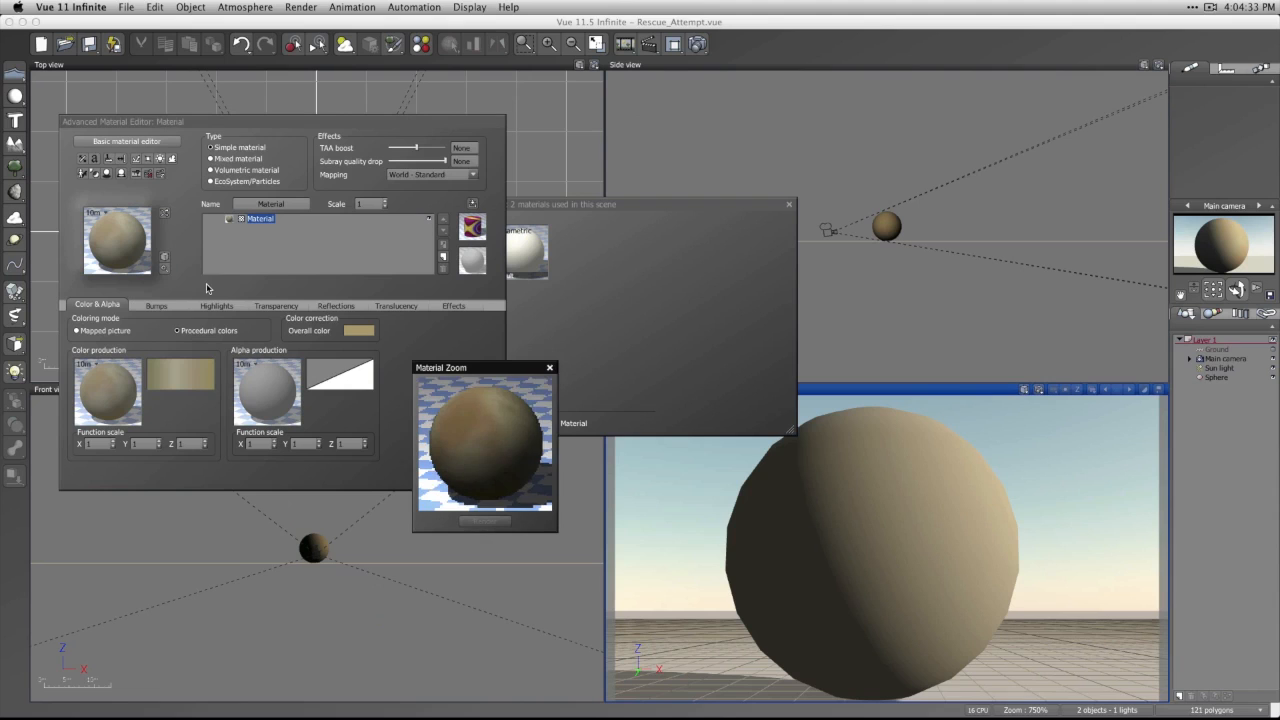
{"action": "left_click_drag", "start_coordinate": [475, 370], "coordinate": [623, 170]}
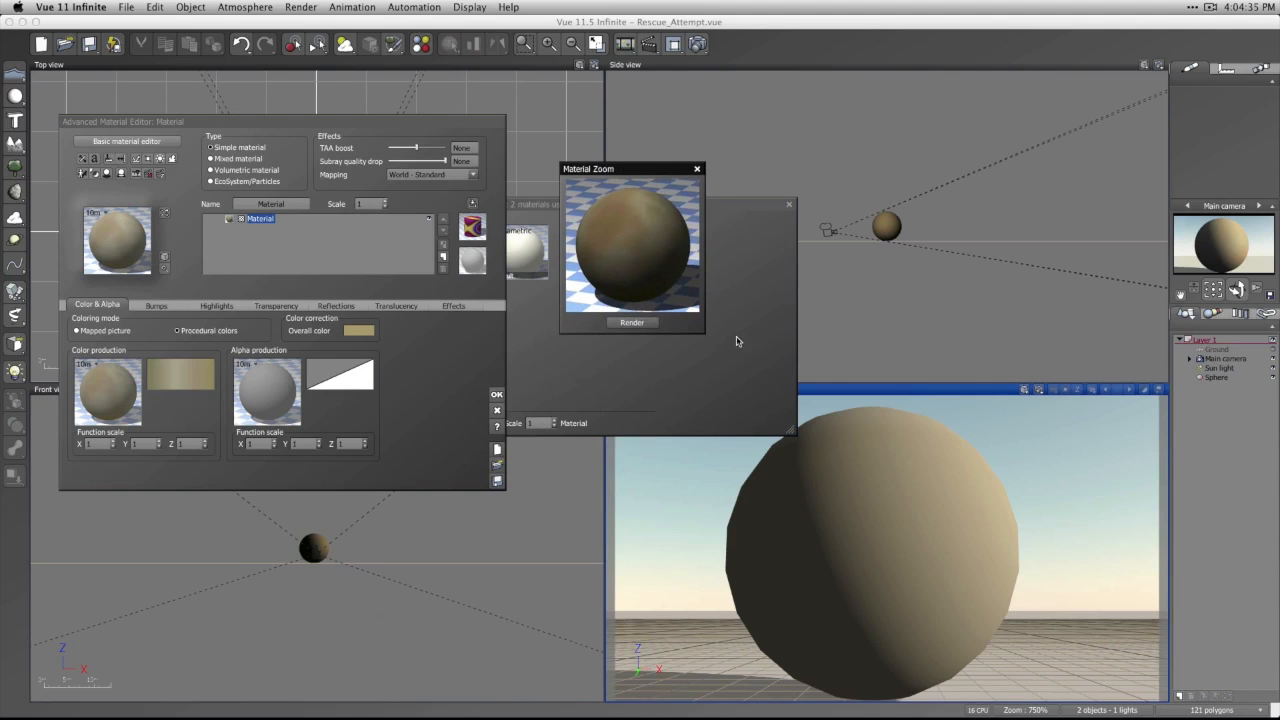
{"action": "left_click_drag", "start_coordinate": [702, 333], "coordinate": [1065, 607]}
{"action": "left_click", "coordinate": [826, 598]}
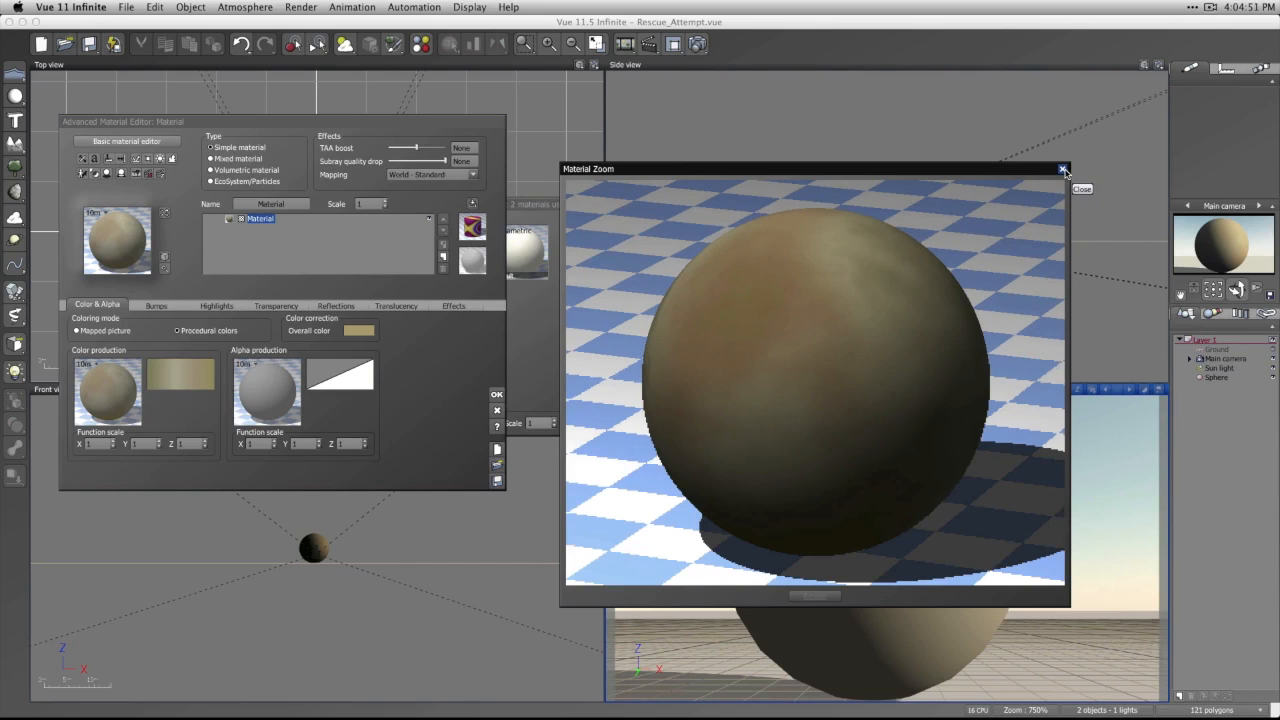
{"action": "left_click", "coordinate": [1063, 169]}
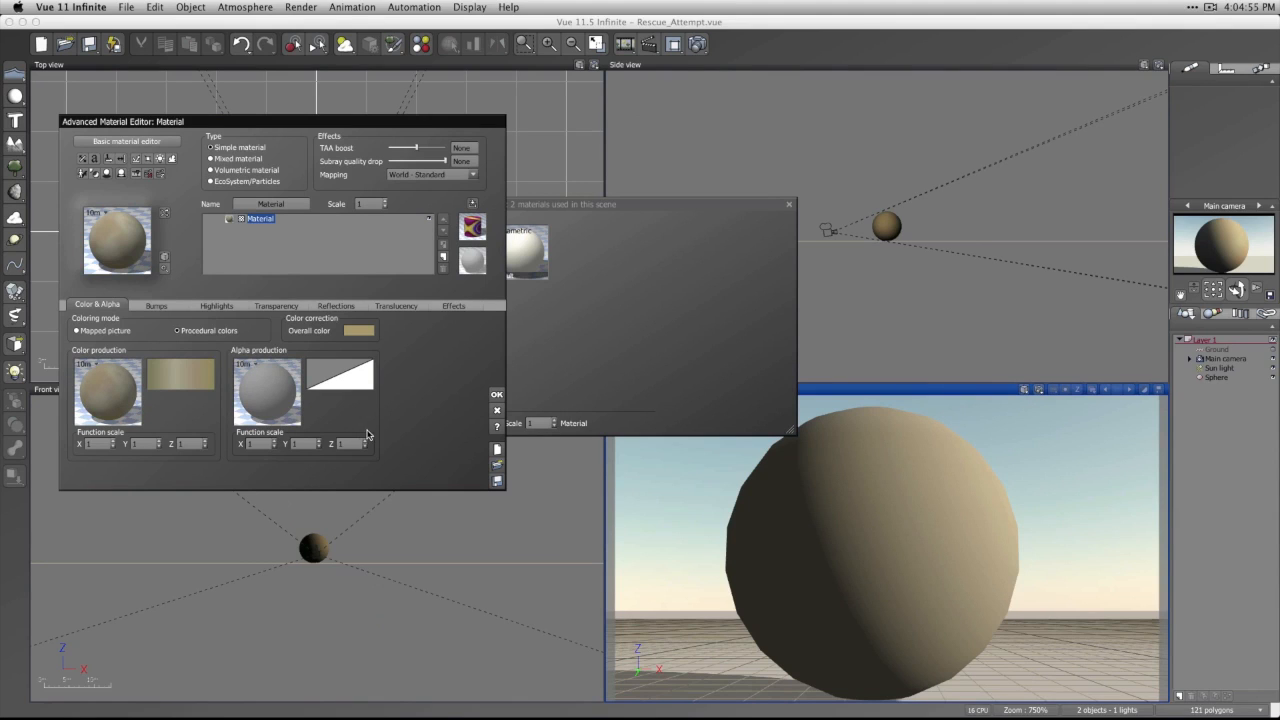
Reset the material to default and load the Noise (flat) function from the Basic collection as its alpha production.
{"action": "left_click", "coordinate": [497, 452]}
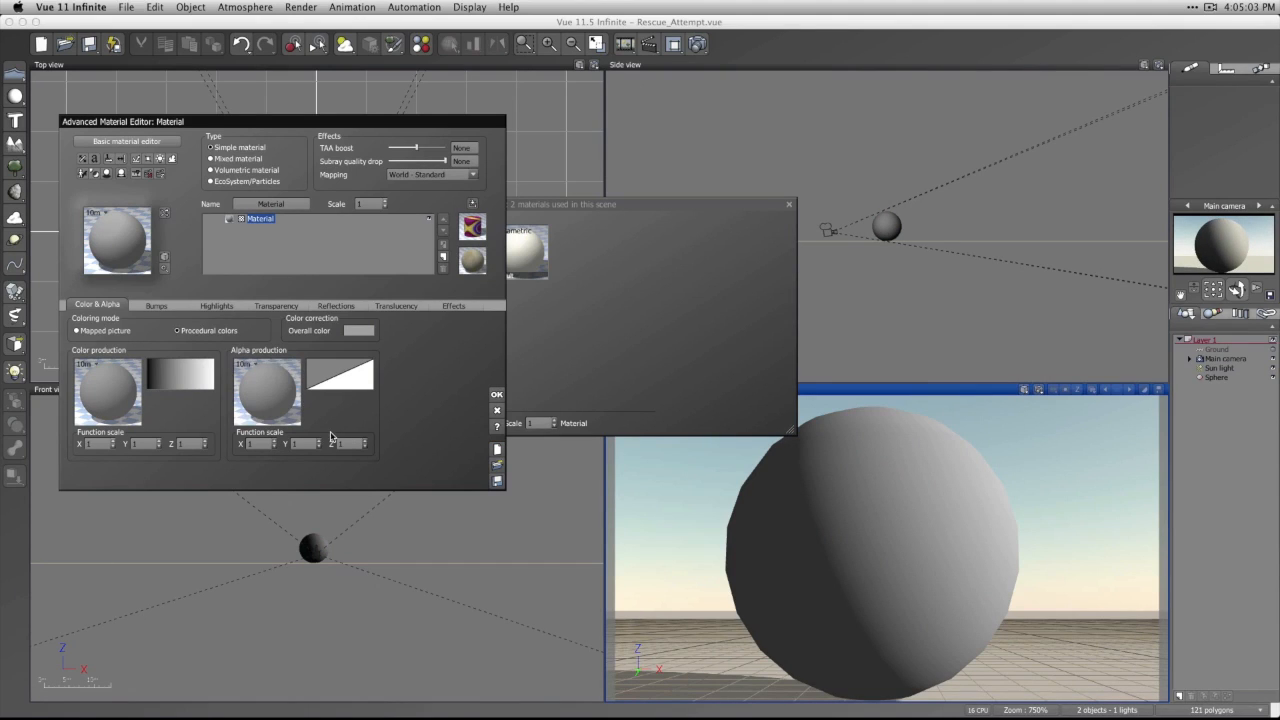
{"action": "right_click", "coordinate": [234, 414]}
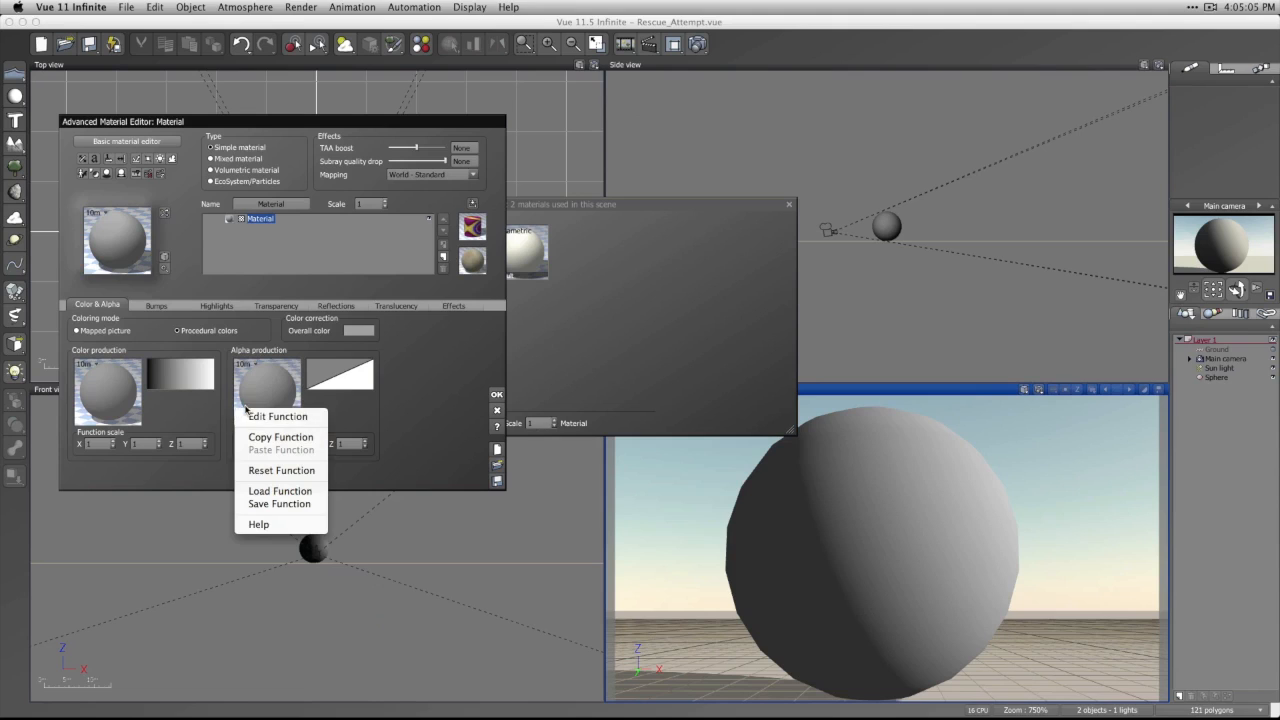
{"action": "left_click", "coordinate": [297, 494]}
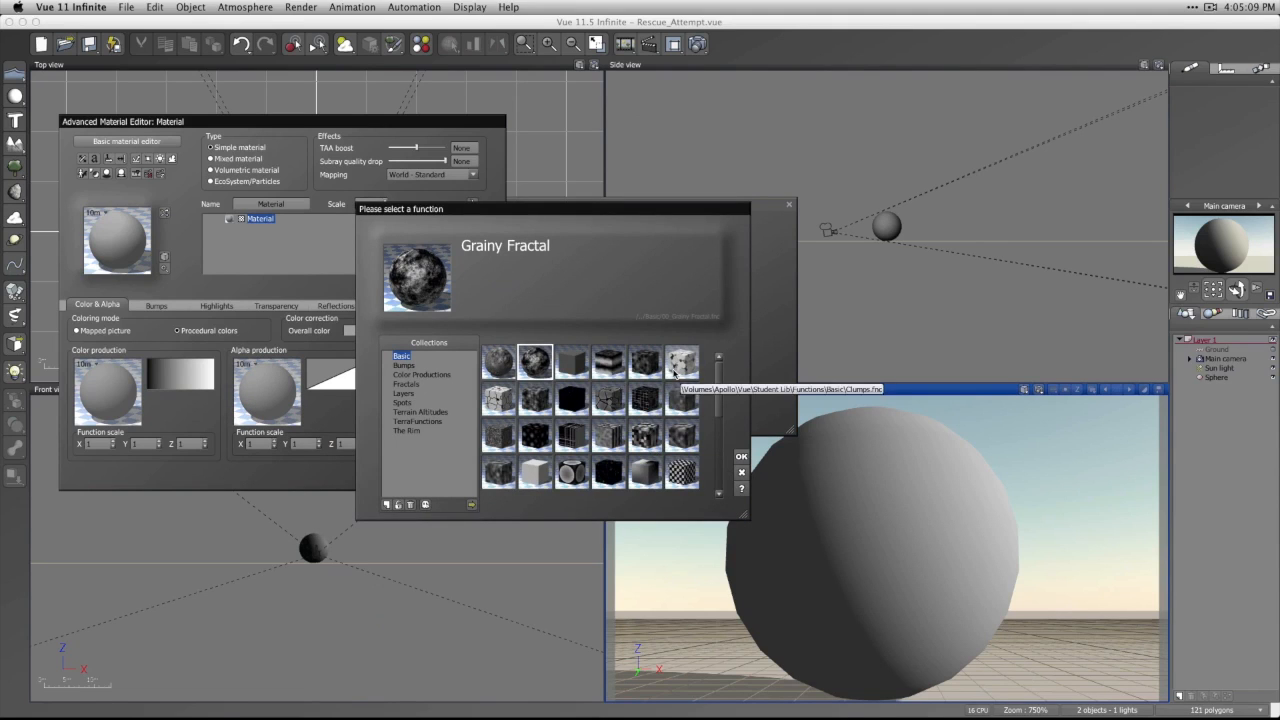
{"action": "left_click", "coordinate": [648, 438]}
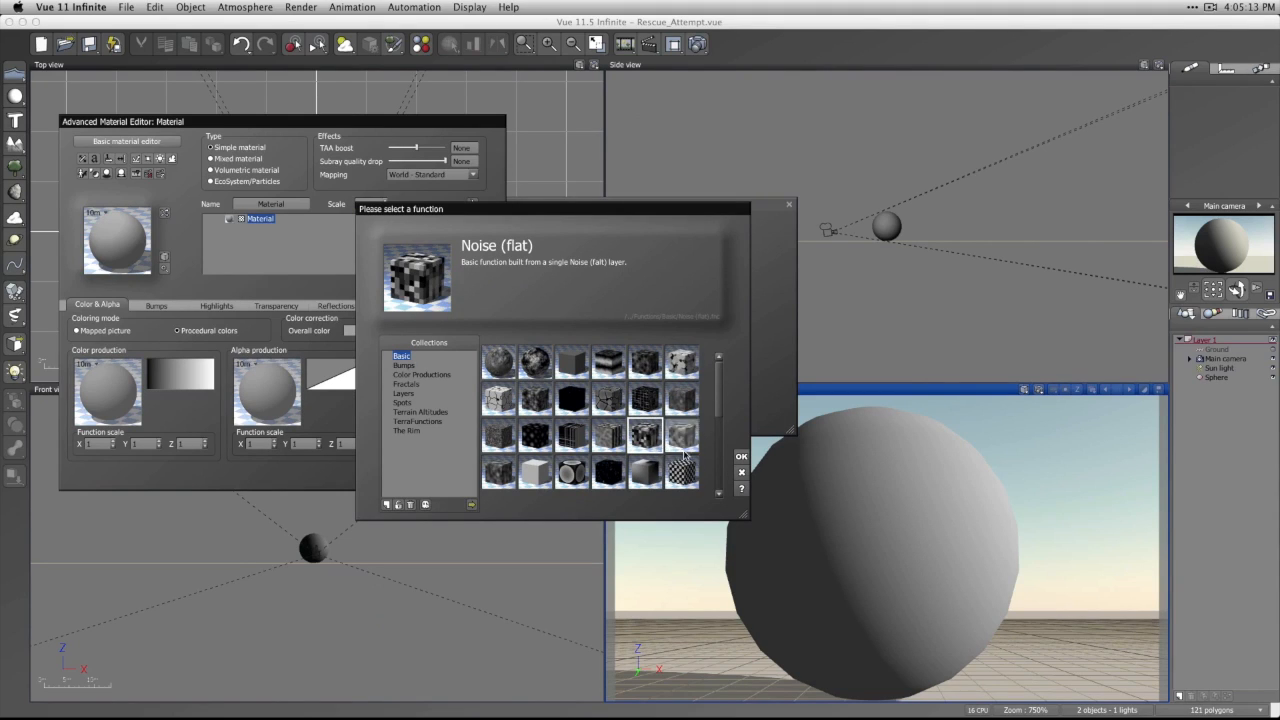
{"action": "left_click", "coordinate": [741, 457]}
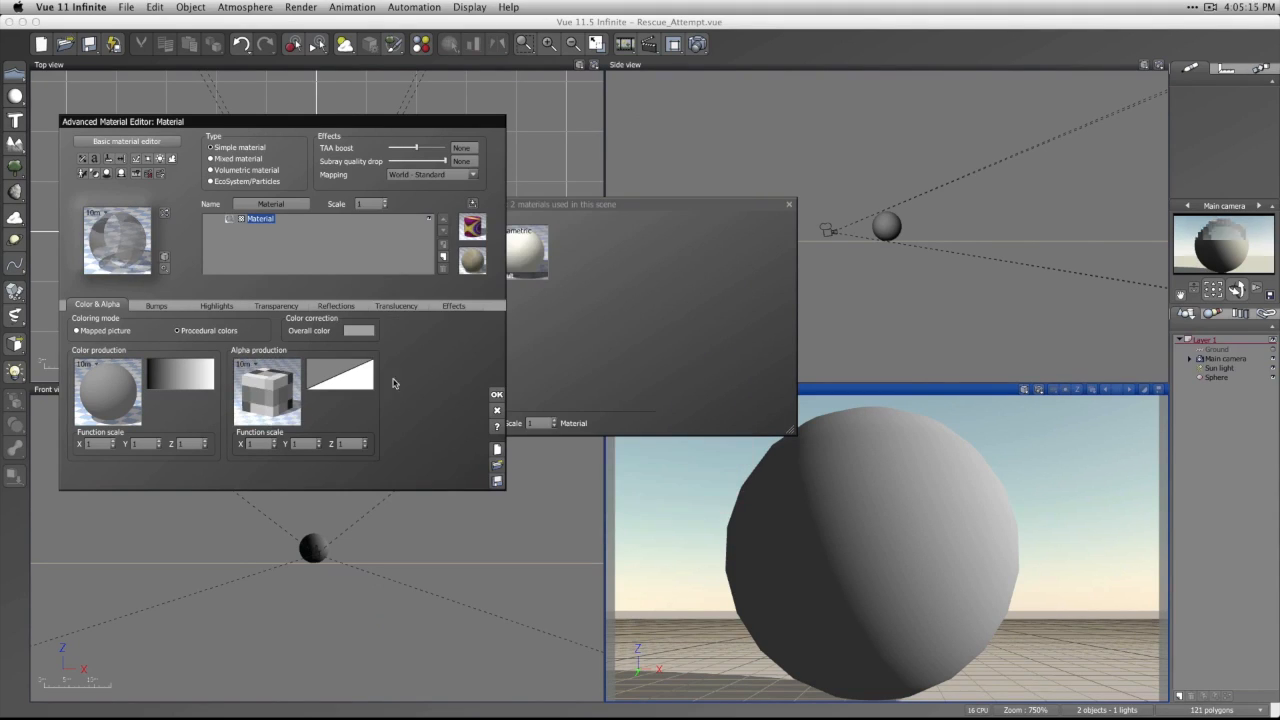
Set the alpha production's function scale to 0.1 on X, Y and Z.
{"action": "left_click", "coordinate": [260, 445]}
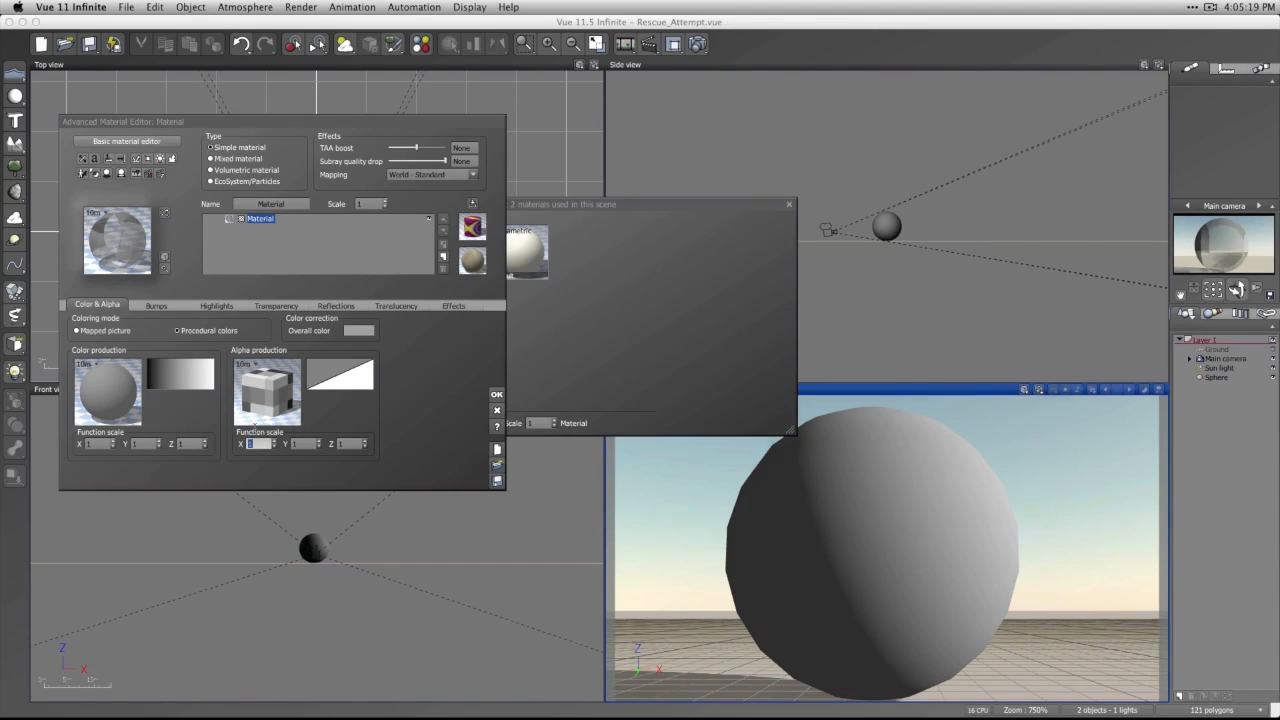
{"action": "type", "text": ".1"}
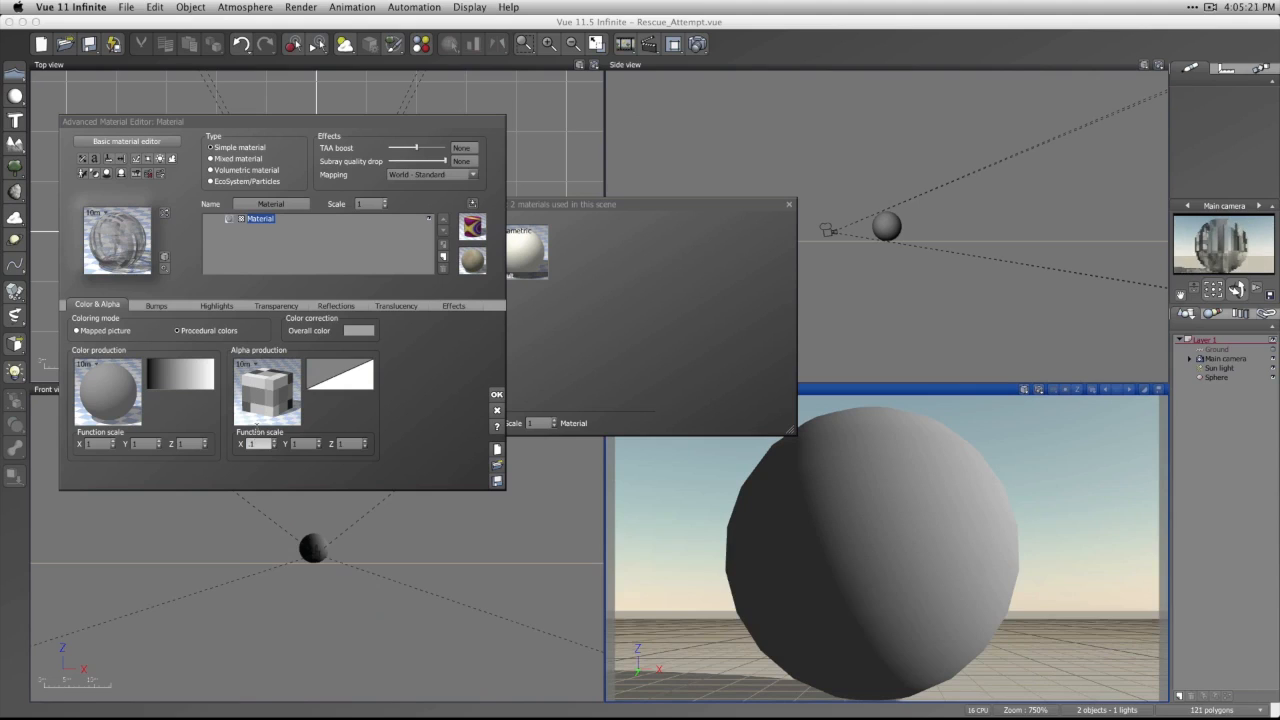
{"action": "key", "text": "Tab"}
{"action": "type", "text": ".1"}
{"action": "key", "text": "Tab"}
{"action": "type", "text": ".1"}
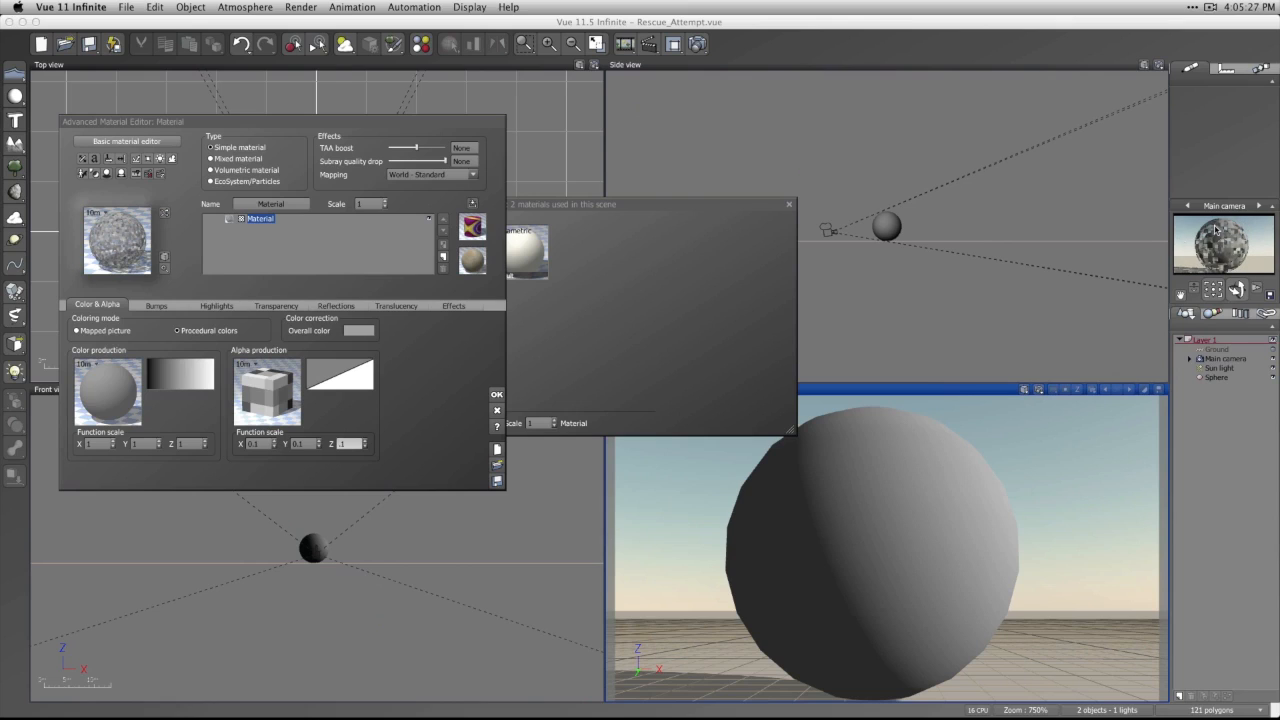
{"action": "left_click", "coordinate": [144, 258]}
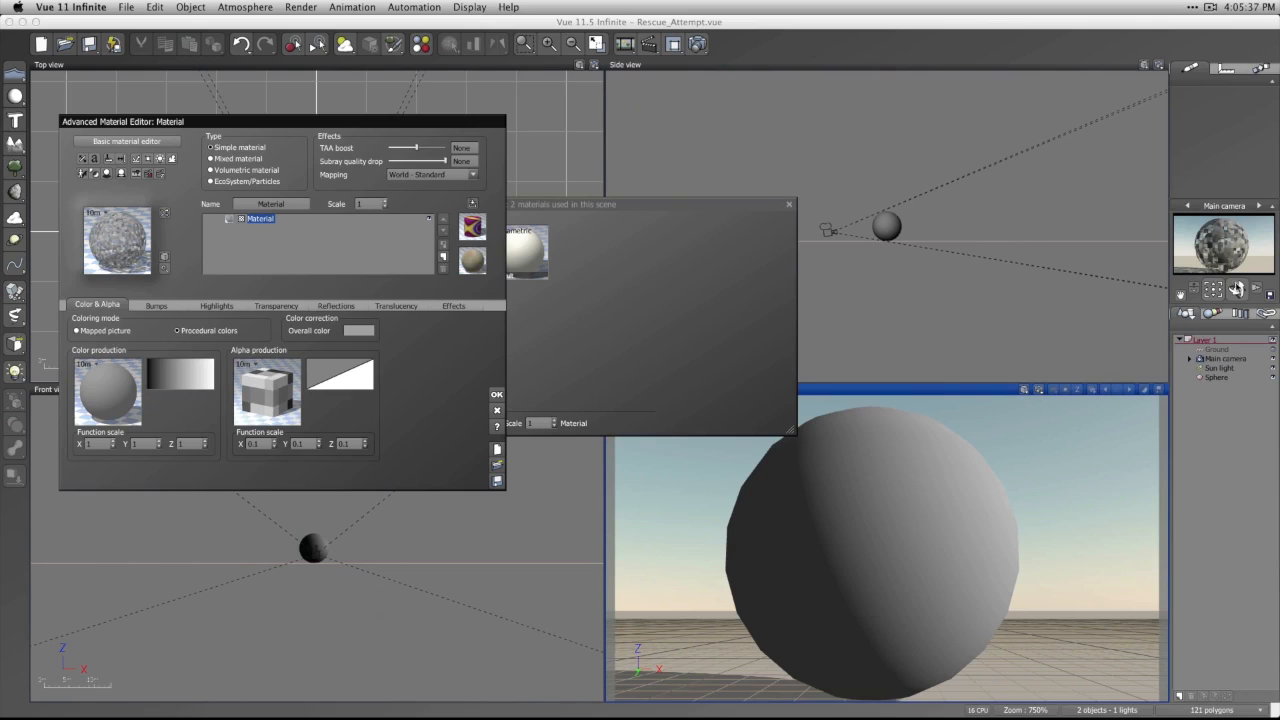
Reset the material, restore the stored brown fractal material, and set its overall color to blue with Red 39, Green 77, Blue 170.
{"action": "left_click", "coordinate": [497, 450]}
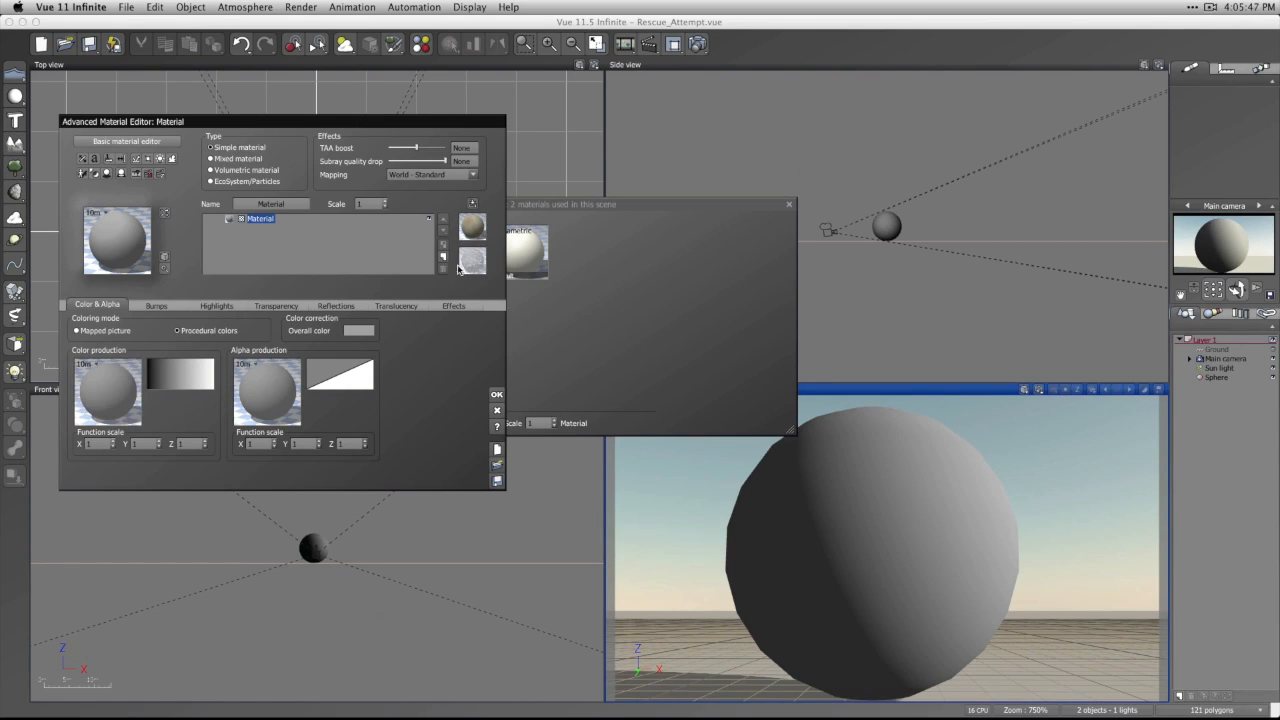
{"action": "left_click", "coordinate": [479, 243]}
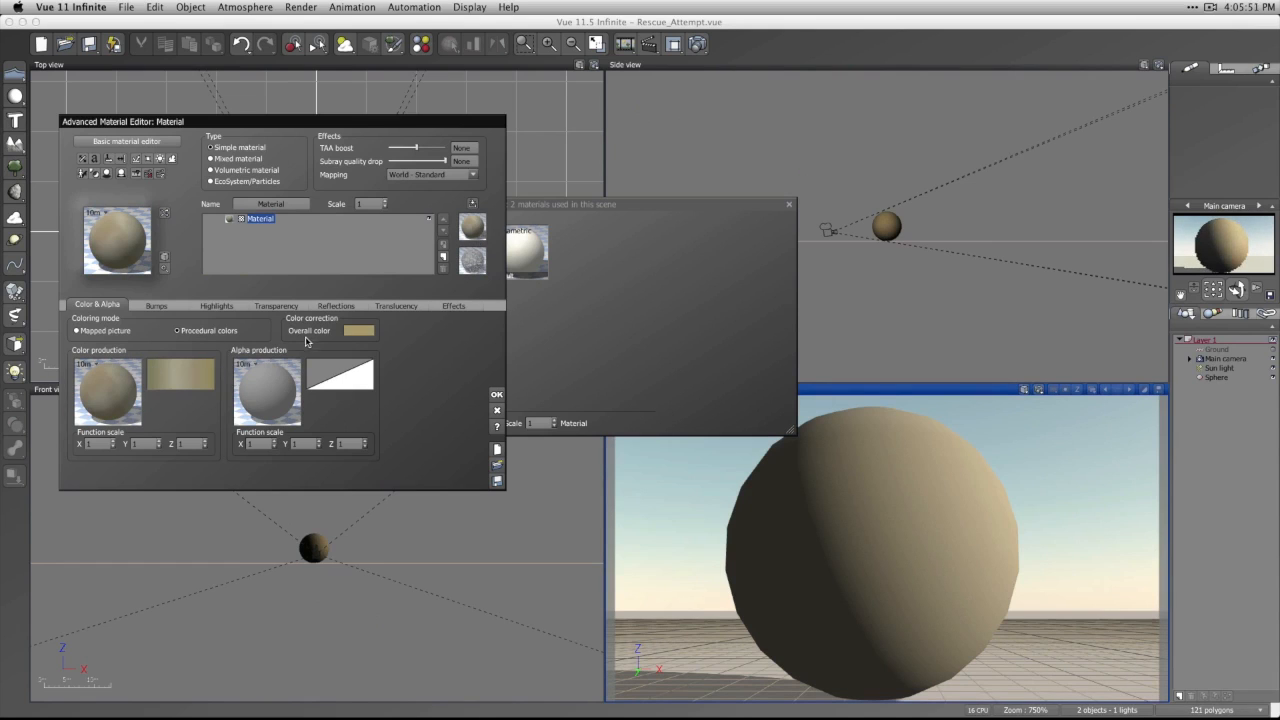
{"action": "left_click", "coordinate": [360, 331]}
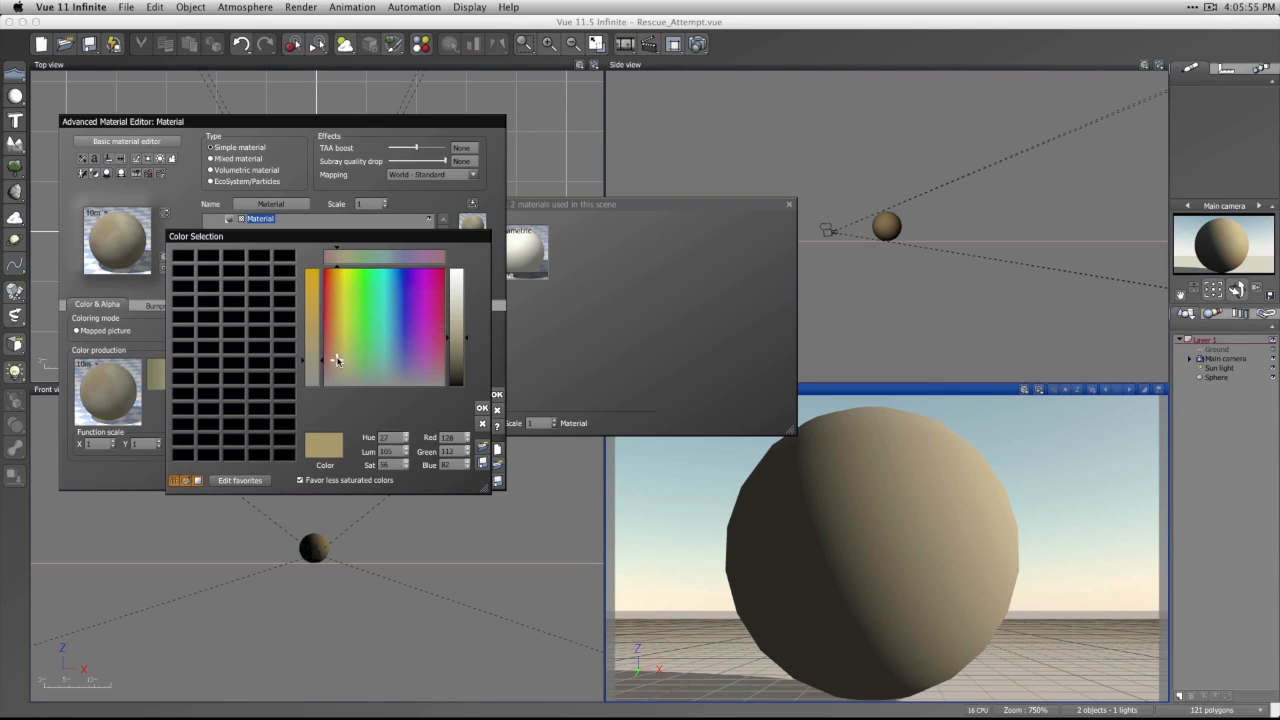
{"action": "left_click", "coordinate": [398, 313]}
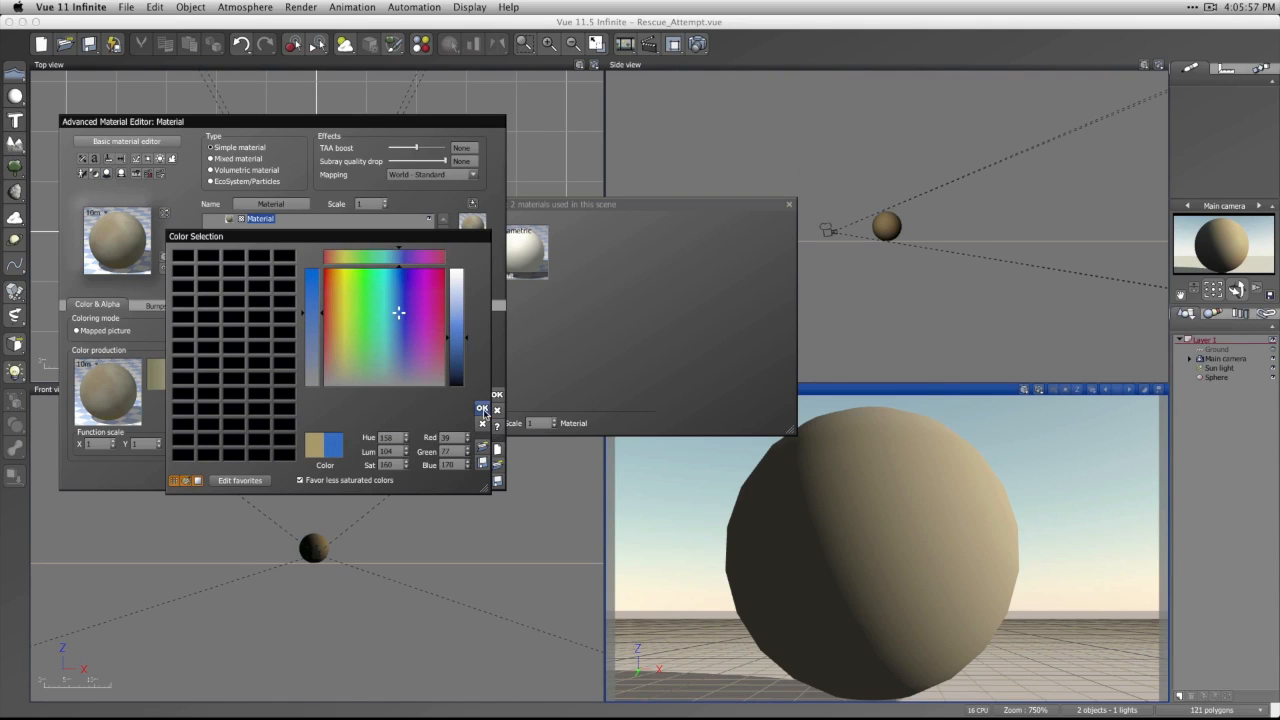
{"action": "left_click", "coordinate": [482, 410]}
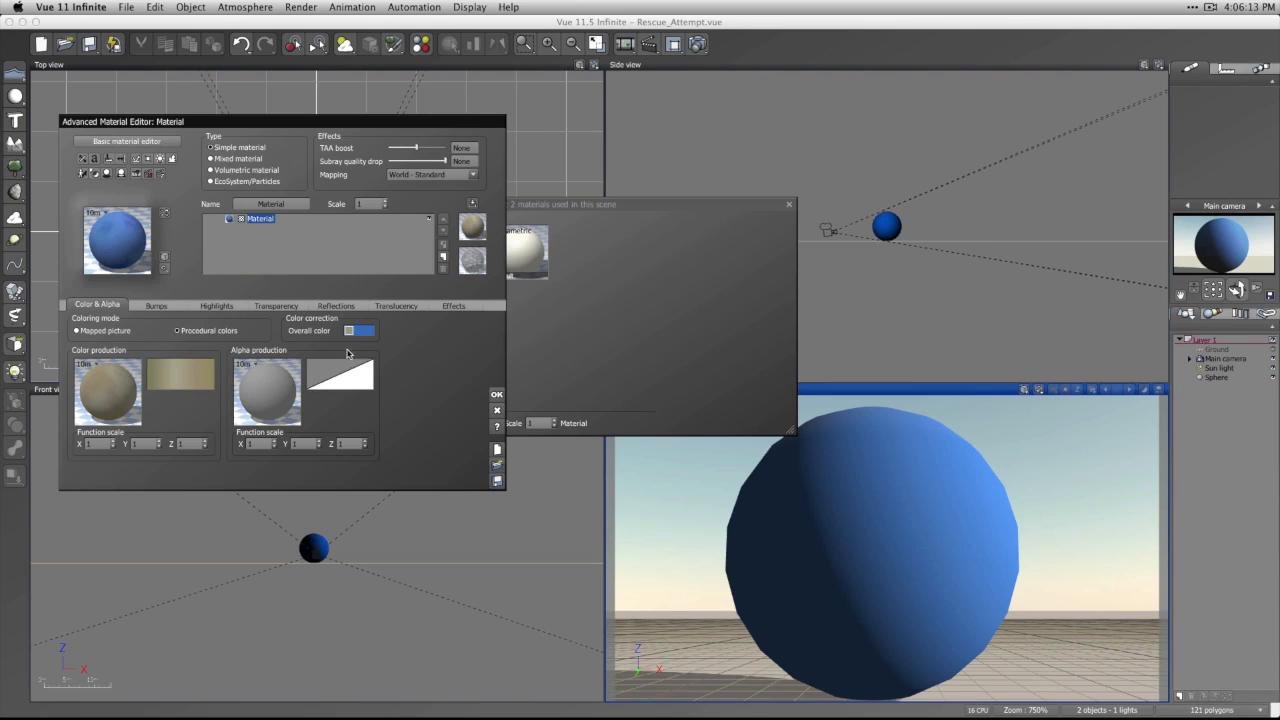
Restore the stored noise-alpha material and add two alpha filter keypoints near X = 0, forming a steep step from low to high.
{"action": "left_click", "coordinate": [472, 260]}
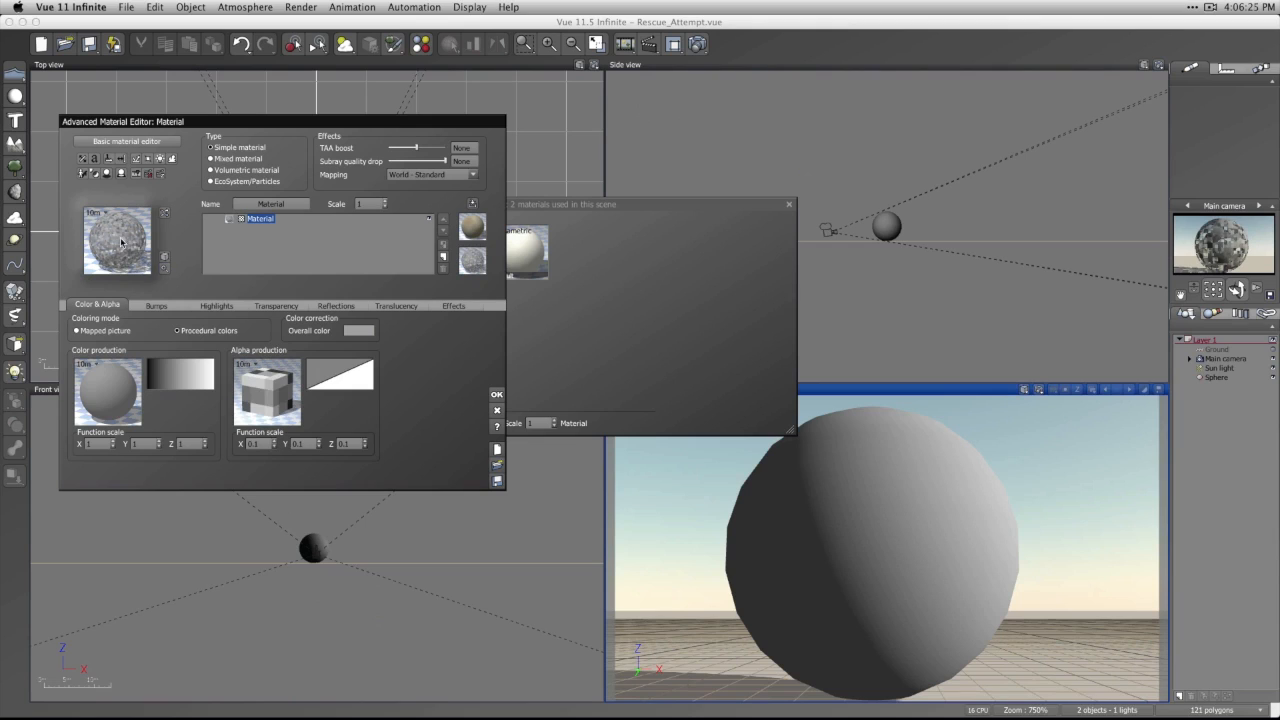
{"action": "right_click", "coordinate": [352, 374]}
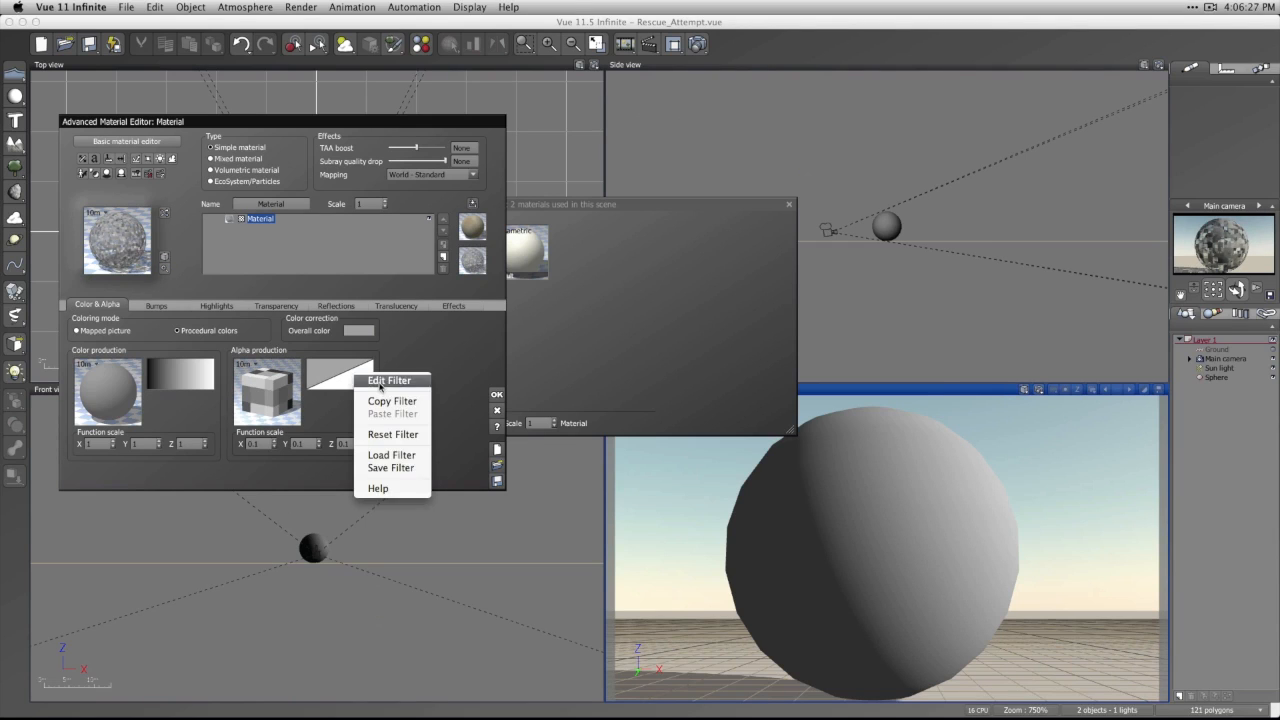
{"action": "left_click", "coordinate": [375, 384]}
{"action": "left_click", "coordinate": [500, 285]}
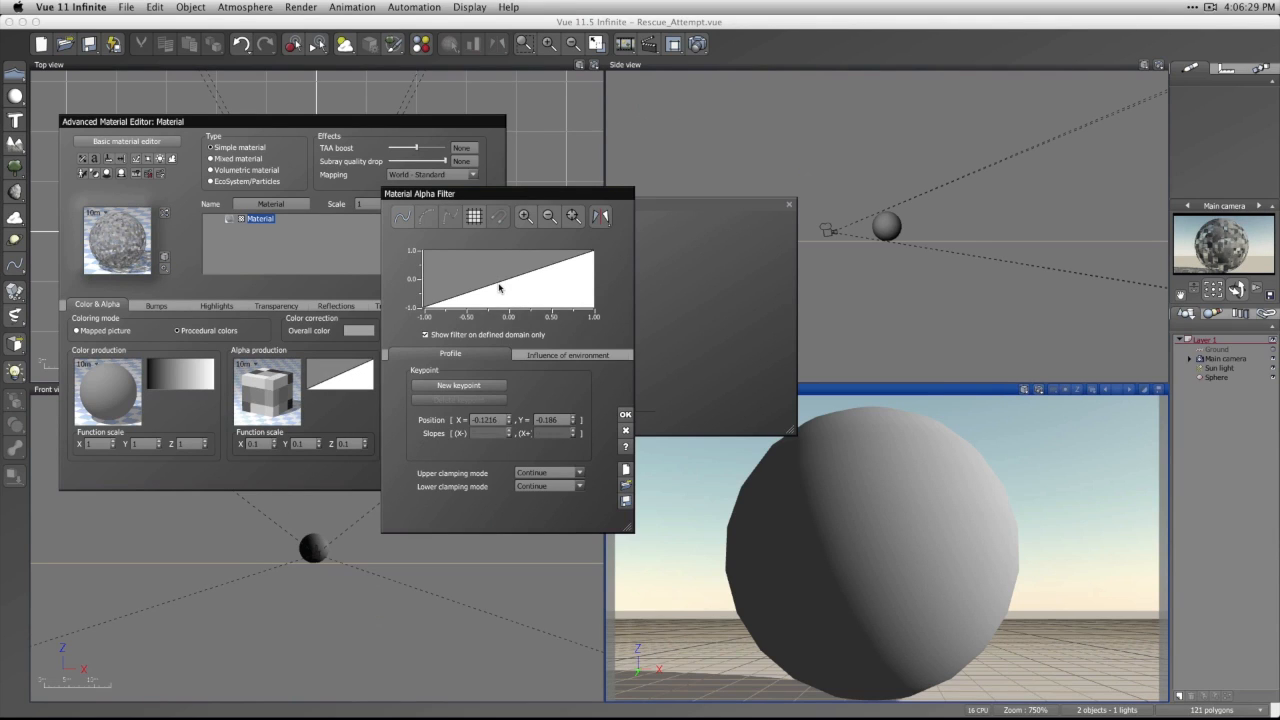
{"action": "left_click_drag", "start_coordinate": [499, 284], "coordinate": [518, 295]}
{"action": "left_click", "coordinate": [540, 281]}
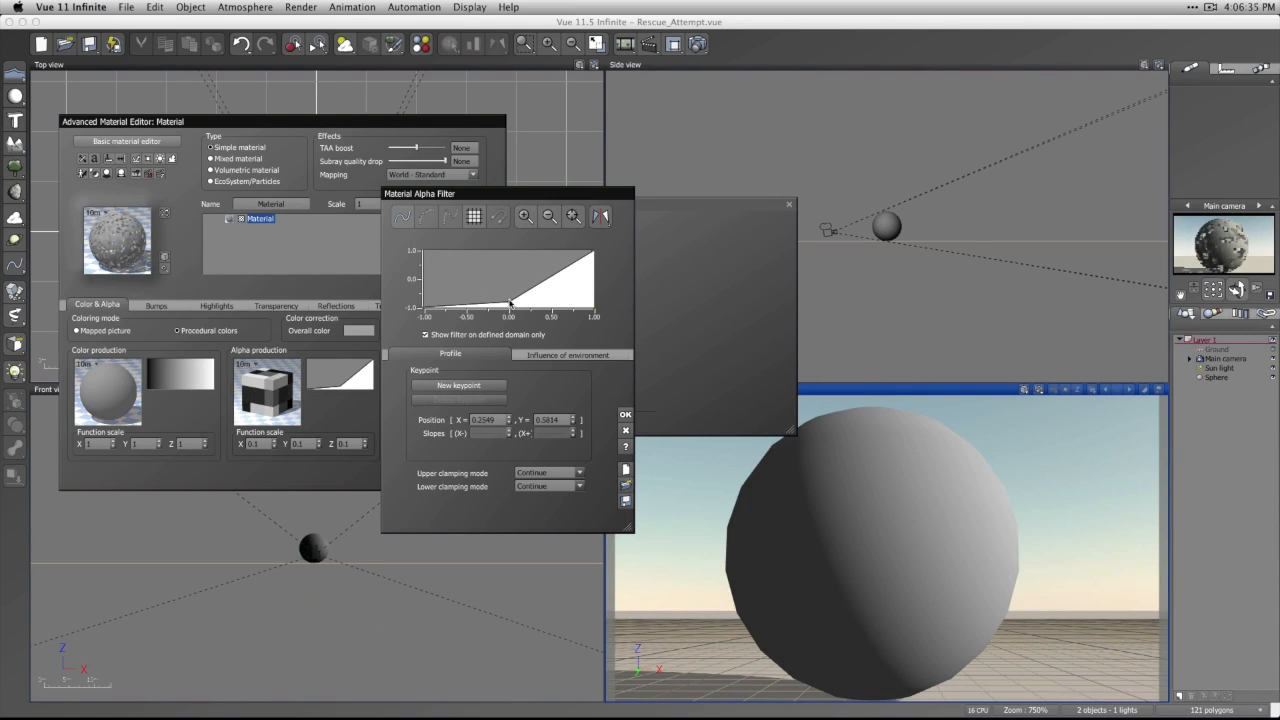
{"action": "left_click_drag", "start_coordinate": [509, 302], "coordinate": [510, 306]}
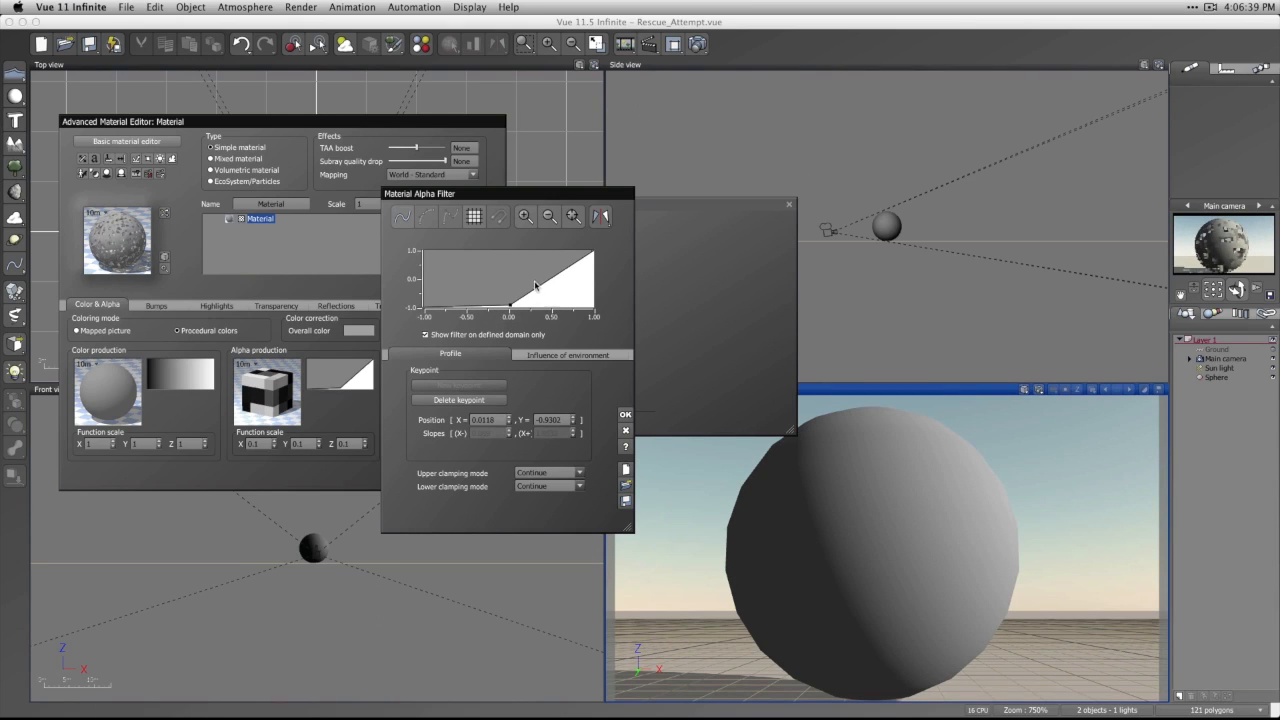
{"action": "left_click_drag", "start_coordinate": [541, 285], "coordinate": [510, 254]}
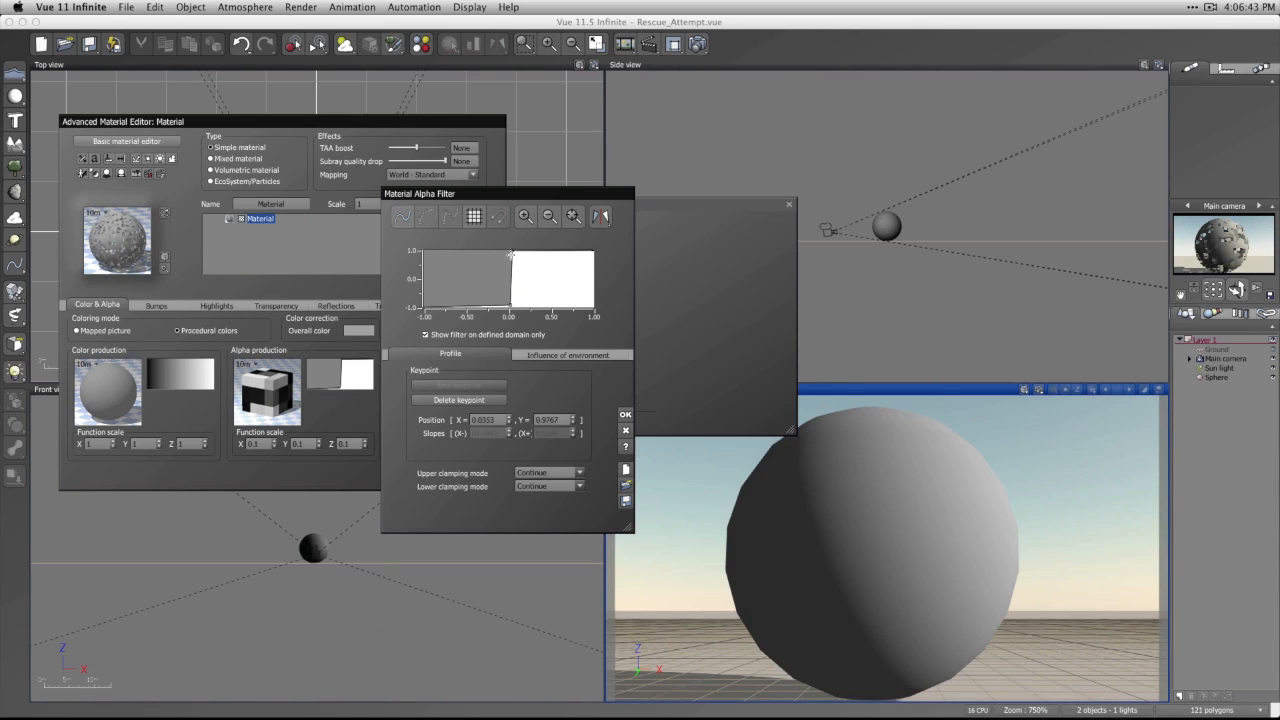
{"action": "left_click", "coordinate": [625, 414]}
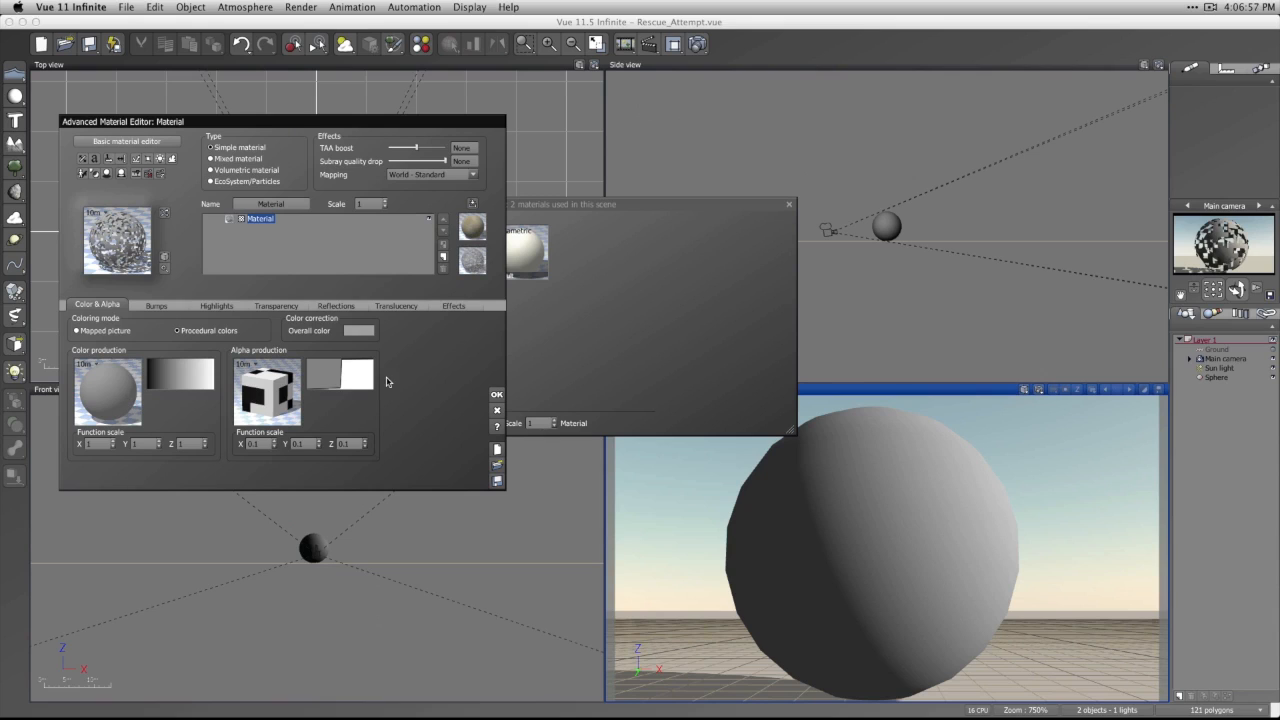
Reset the material to default.
{"action": "left_click", "coordinate": [497, 451]}
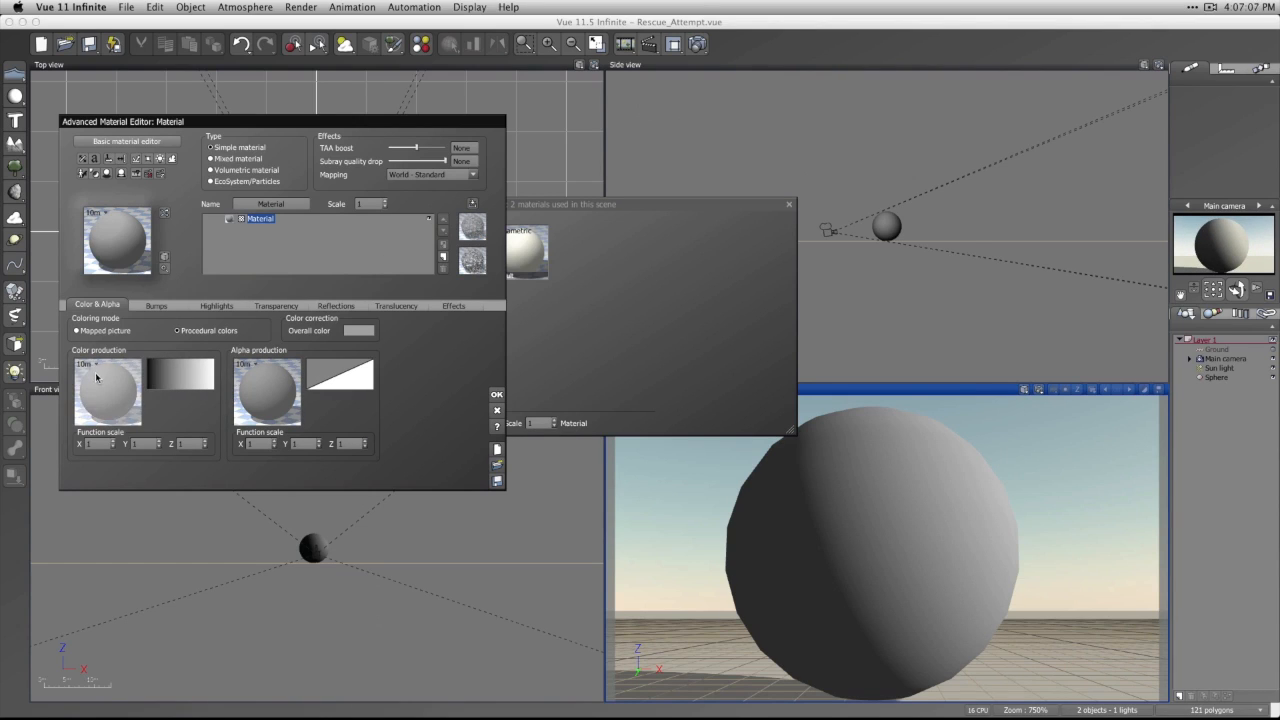
{"action": "right_click", "coordinate": [122, 389]}
{"action": "left_click", "coordinate": [169, 357]}
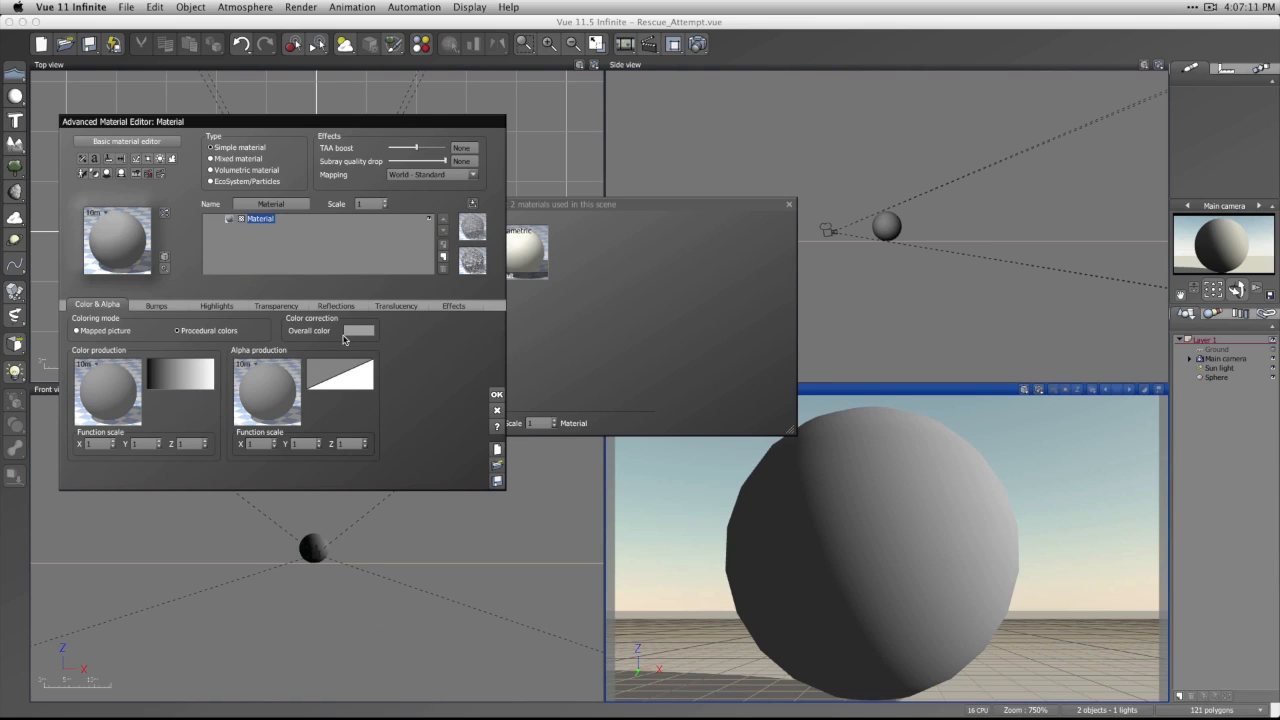
Load the Grainy Fractal function from the Basic collection as the bump production, and preview the material in an enlarged Material Zoom render.
{"action": "left_click", "coordinate": [172, 306]}
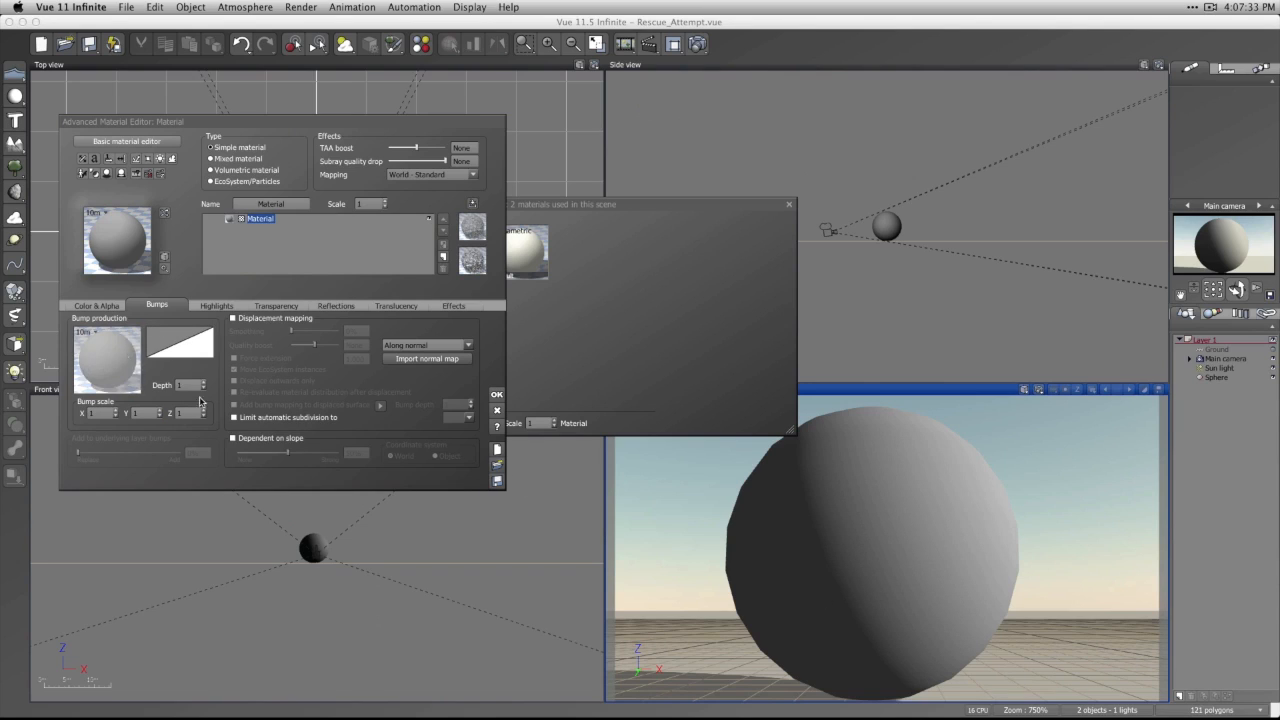
{"action": "right_click", "coordinate": [112, 372]}
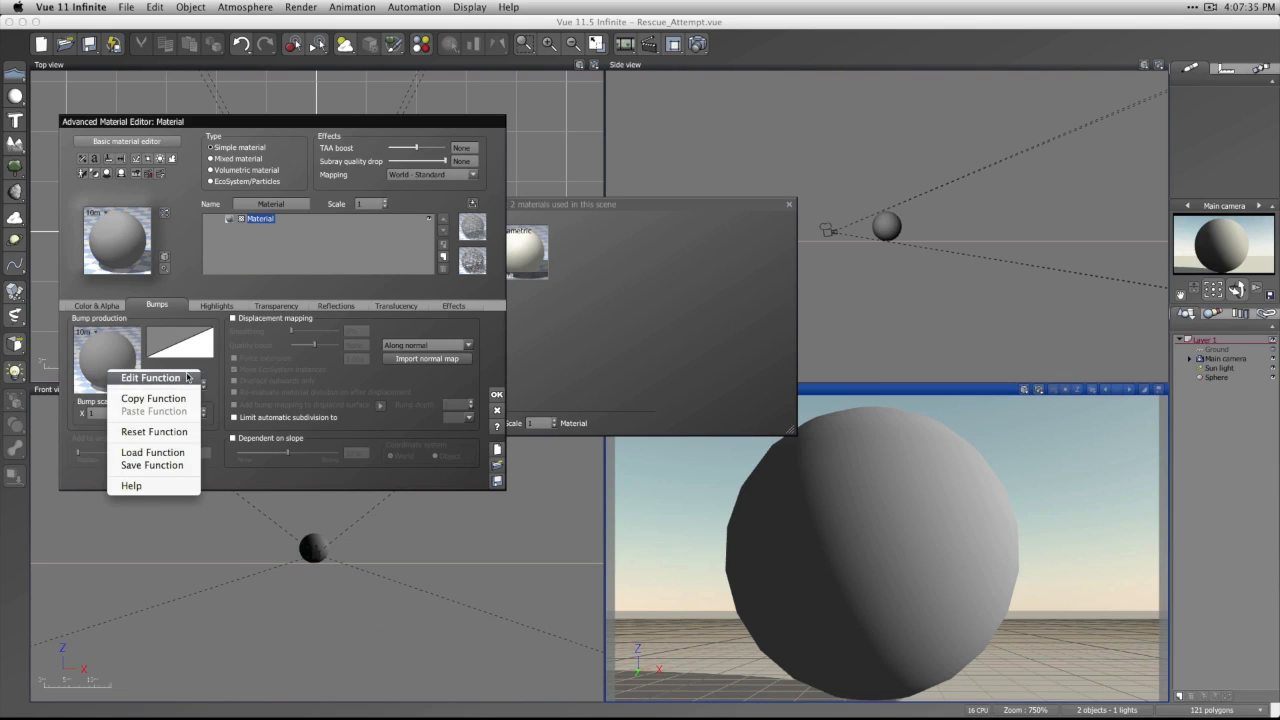
{"action": "left_click", "coordinate": [159, 455]}
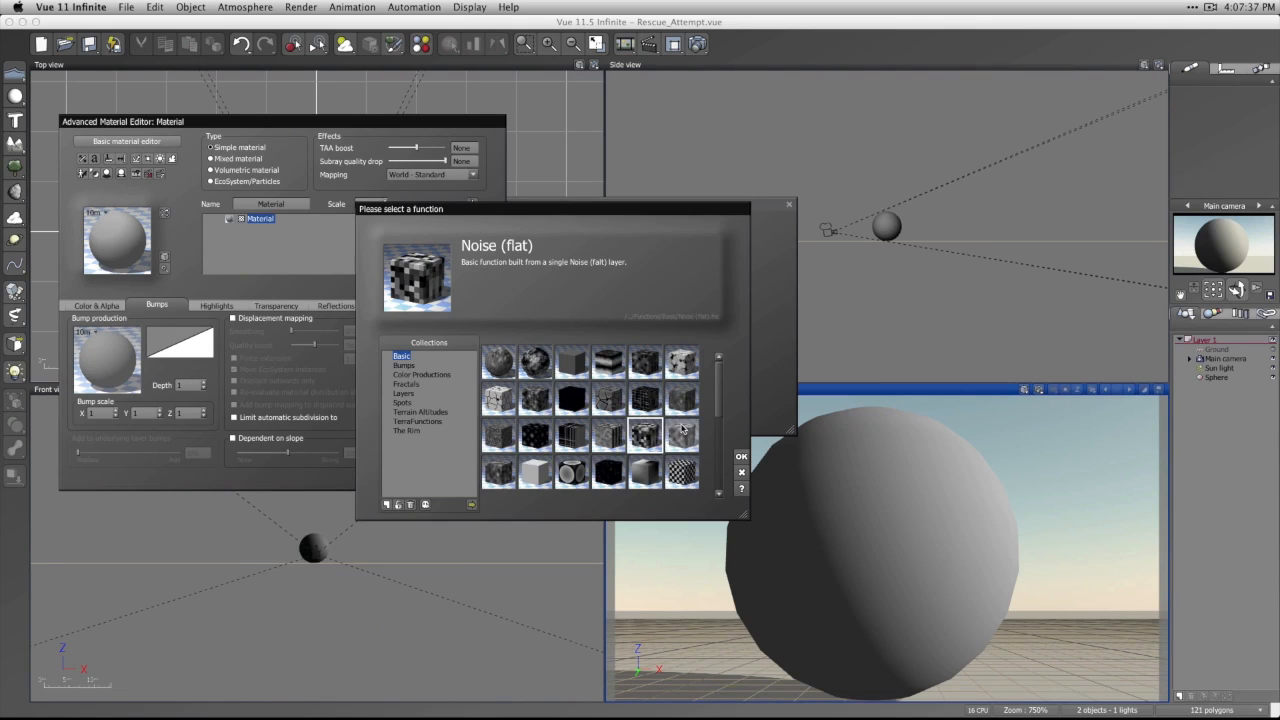
{"action": "left_click", "coordinate": [539, 372]}
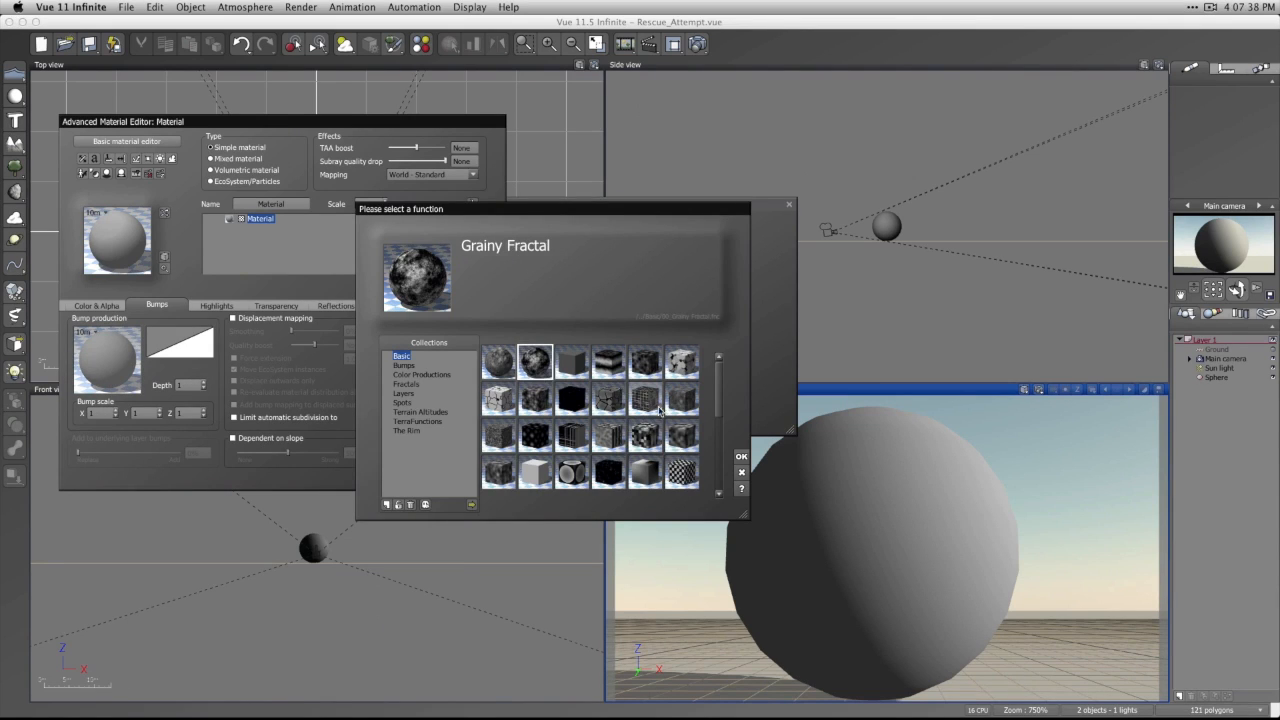
{"action": "left_click", "coordinate": [741, 456]}
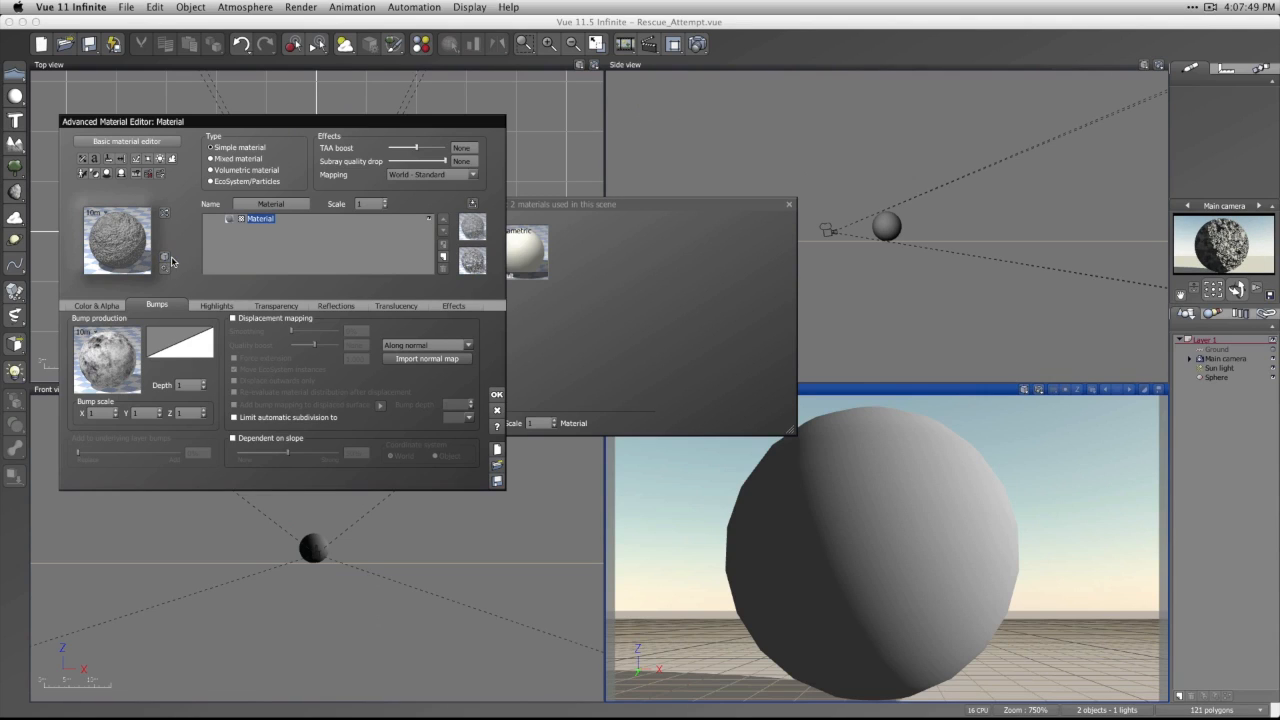
{"action": "left_click", "coordinate": [165, 258]}
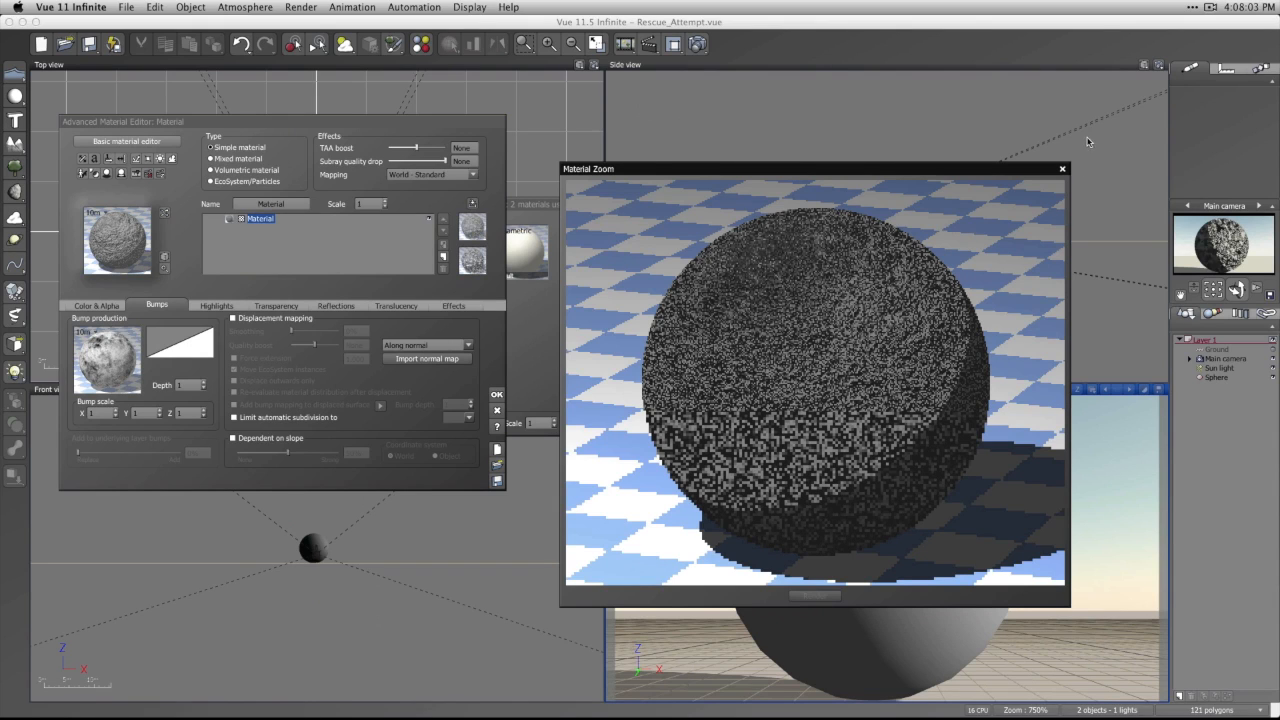
{"action": "left_click", "coordinate": [1062, 169]}
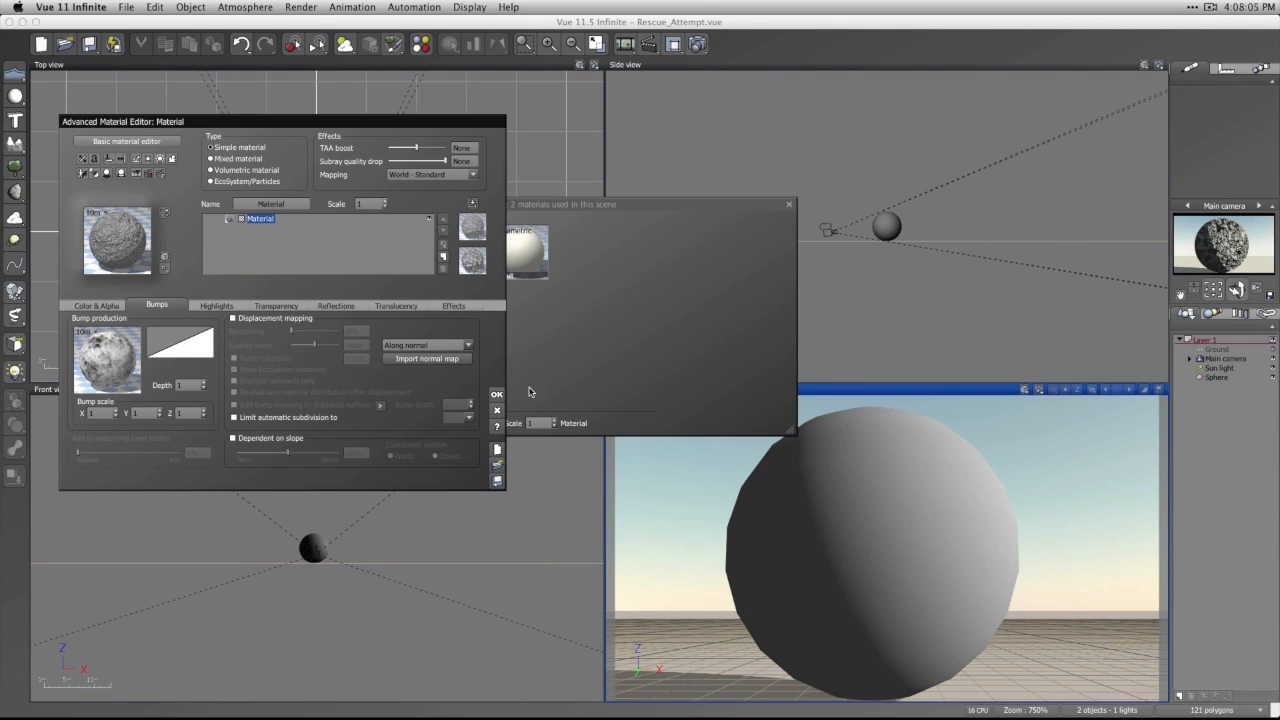
Enable displacement mapping with a depth of 5, and preview the displaced material in an enlarged Material Zoom render.
{"action": "left_click", "coordinate": [233, 318]}
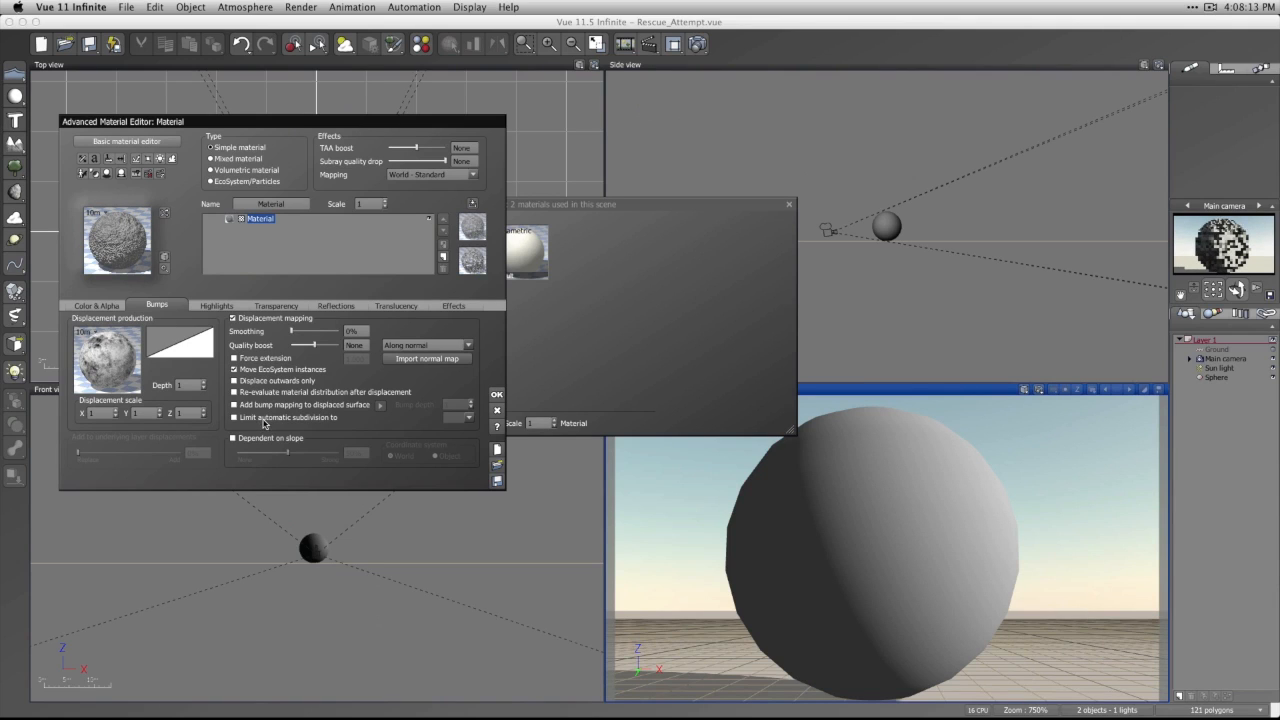
{"action": "double_click", "coordinate": [188, 386]}
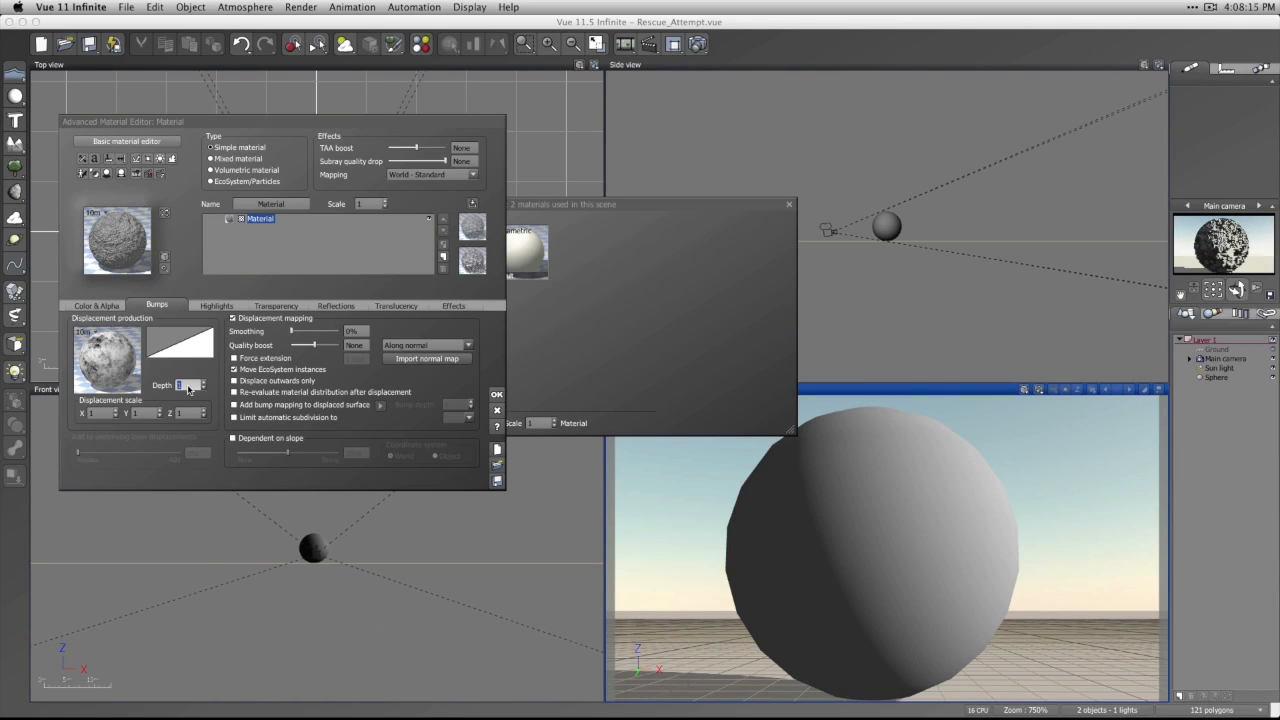
{"action": "type", "text": "5"}
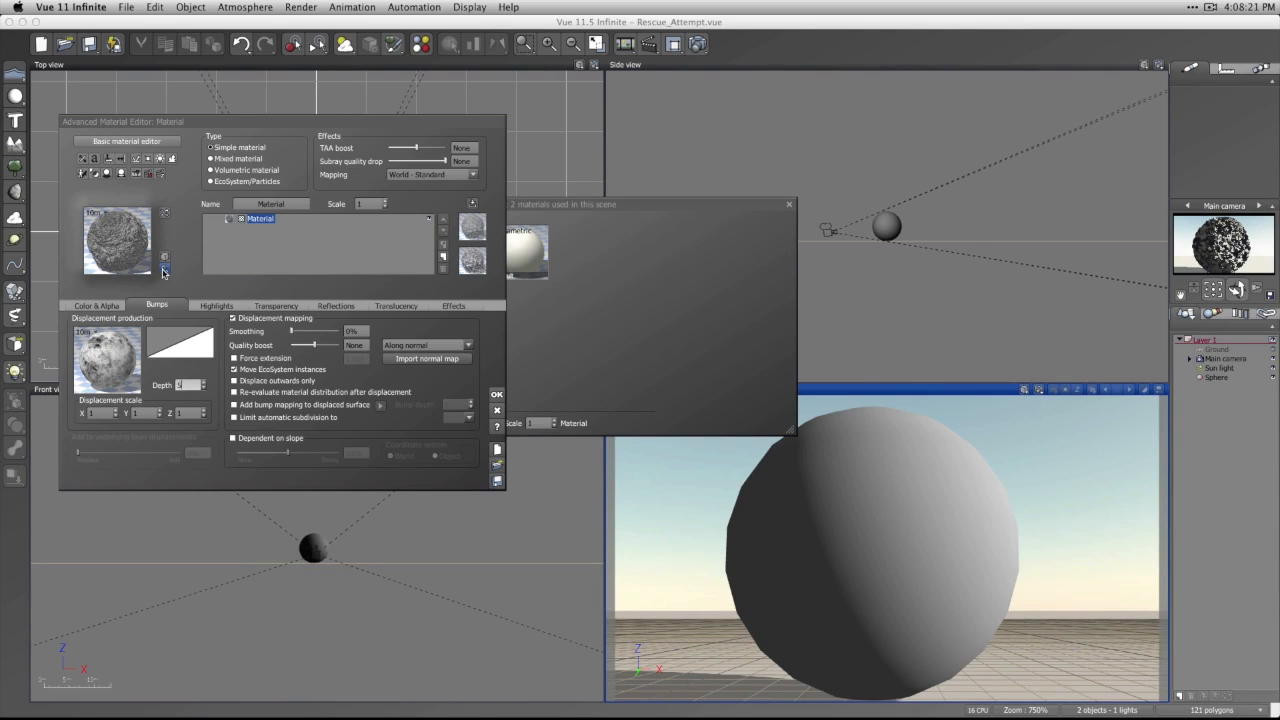
{"action": "left_click", "coordinate": [165, 270]}
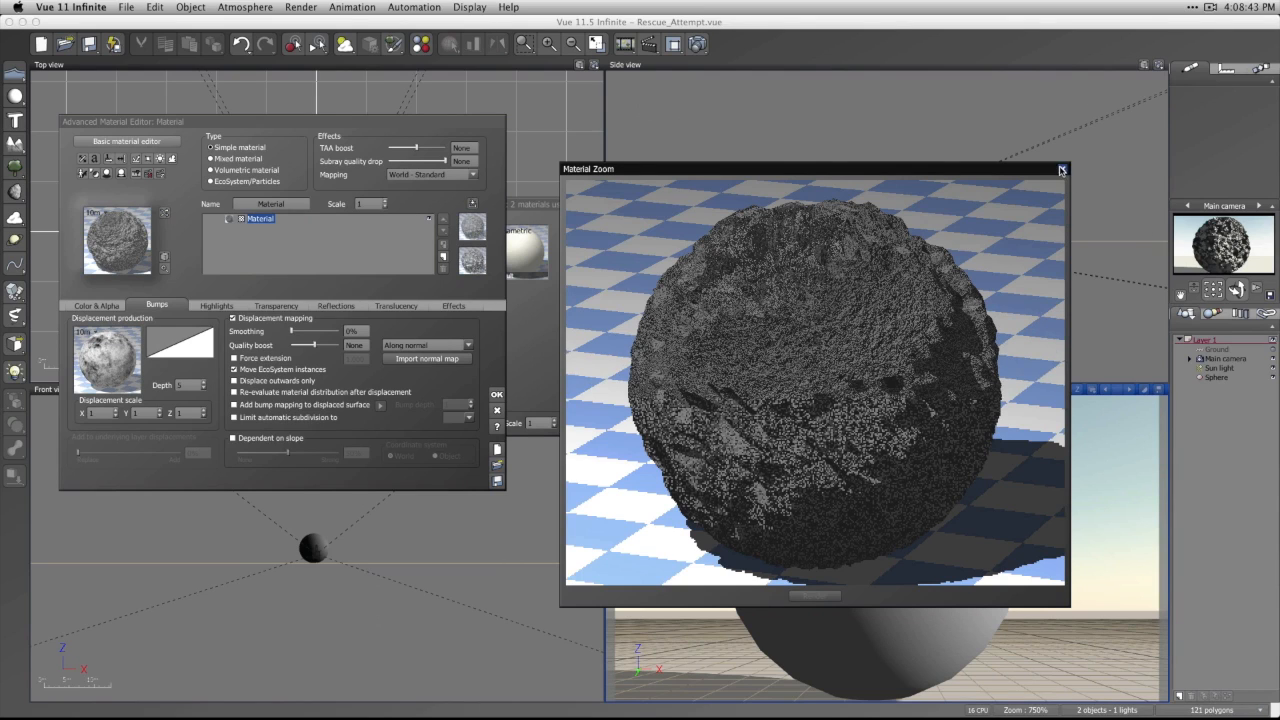
{"action": "left_click", "coordinate": [1062, 169]}
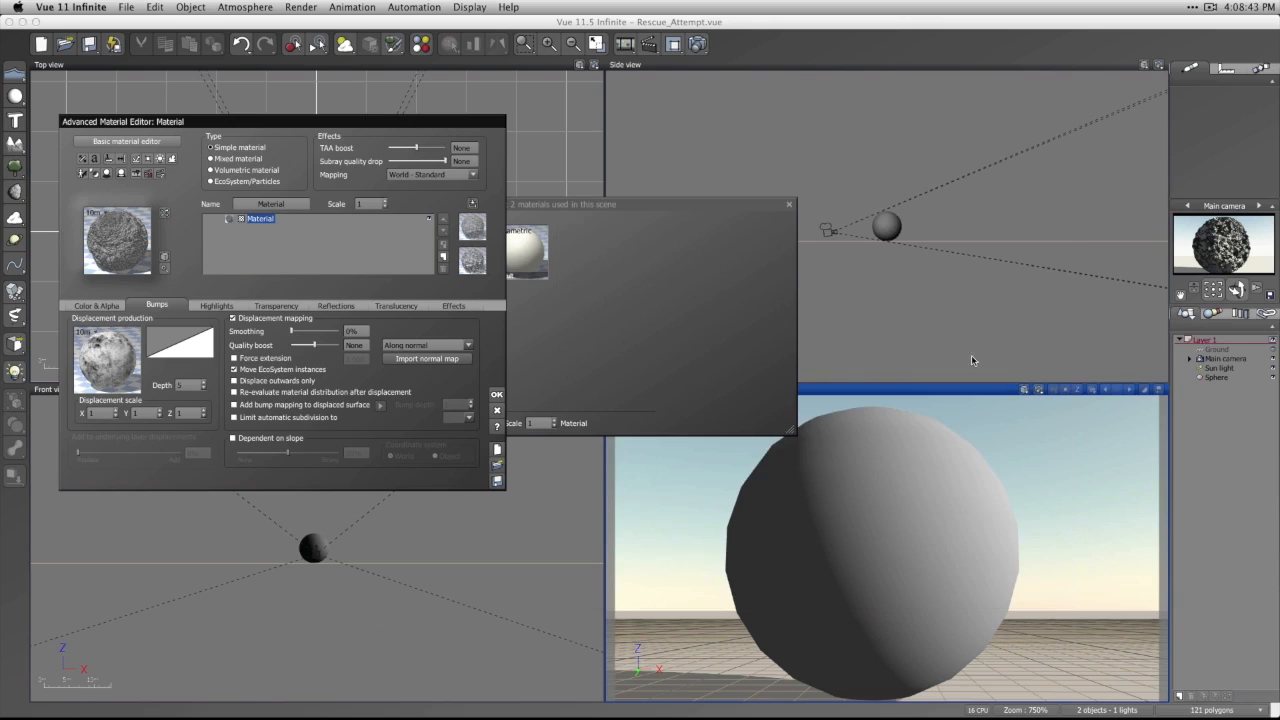
Accept the material edits and render the sphere in the main camera view, accepting the default Post Render Options.
{"action": "left_click", "coordinate": [497, 397]}
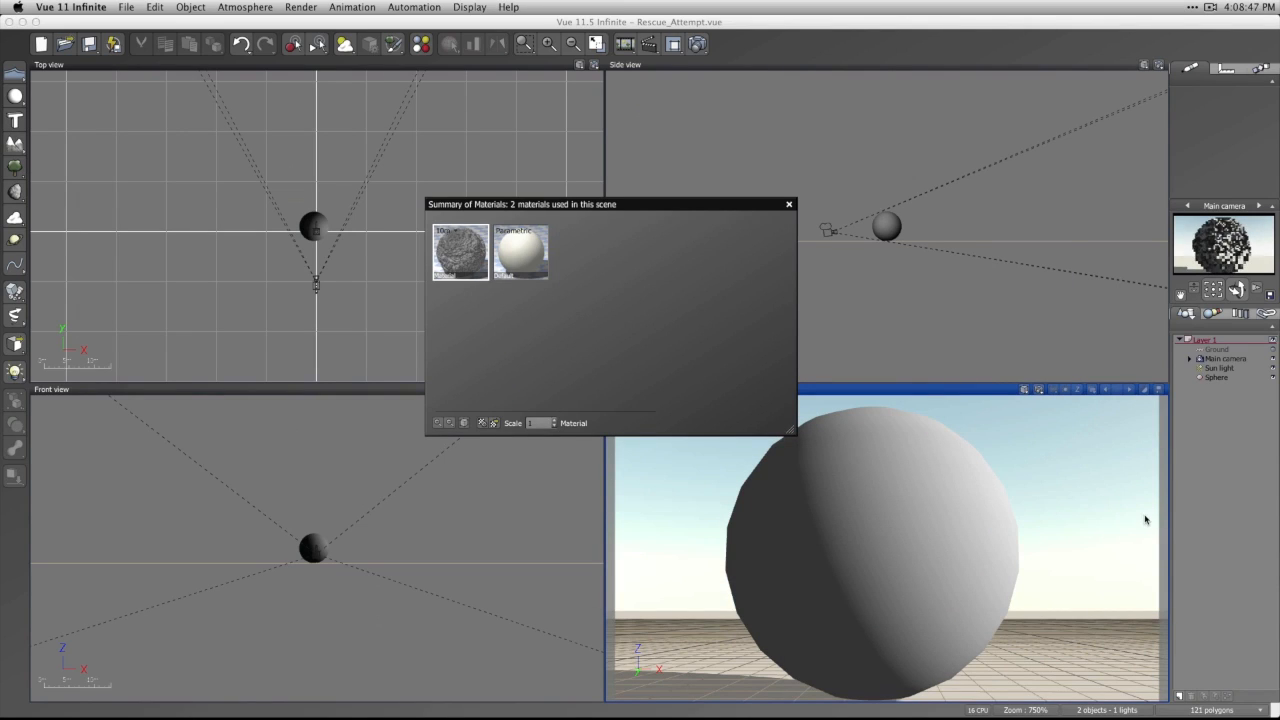
{"action": "left_click", "coordinate": [962, 384]}
{"action": "left_click", "coordinate": [1039, 389]}
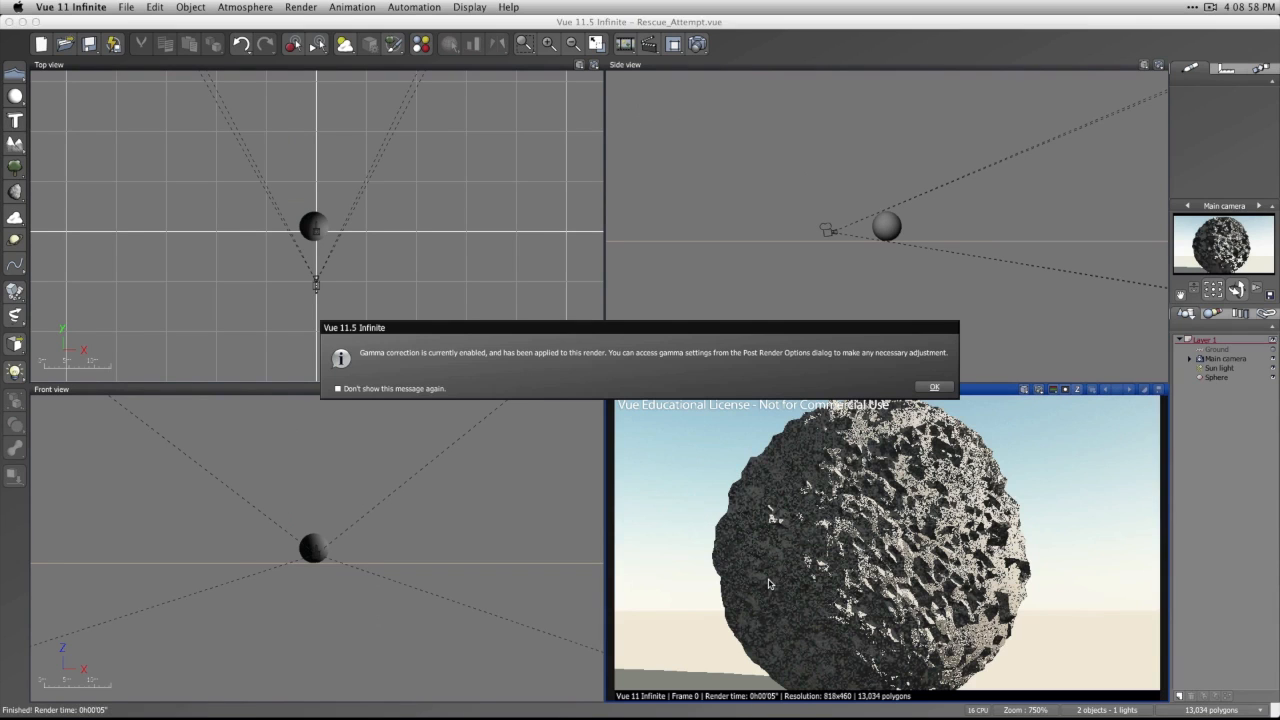
{"action": "left_click", "coordinate": [934, 387]}
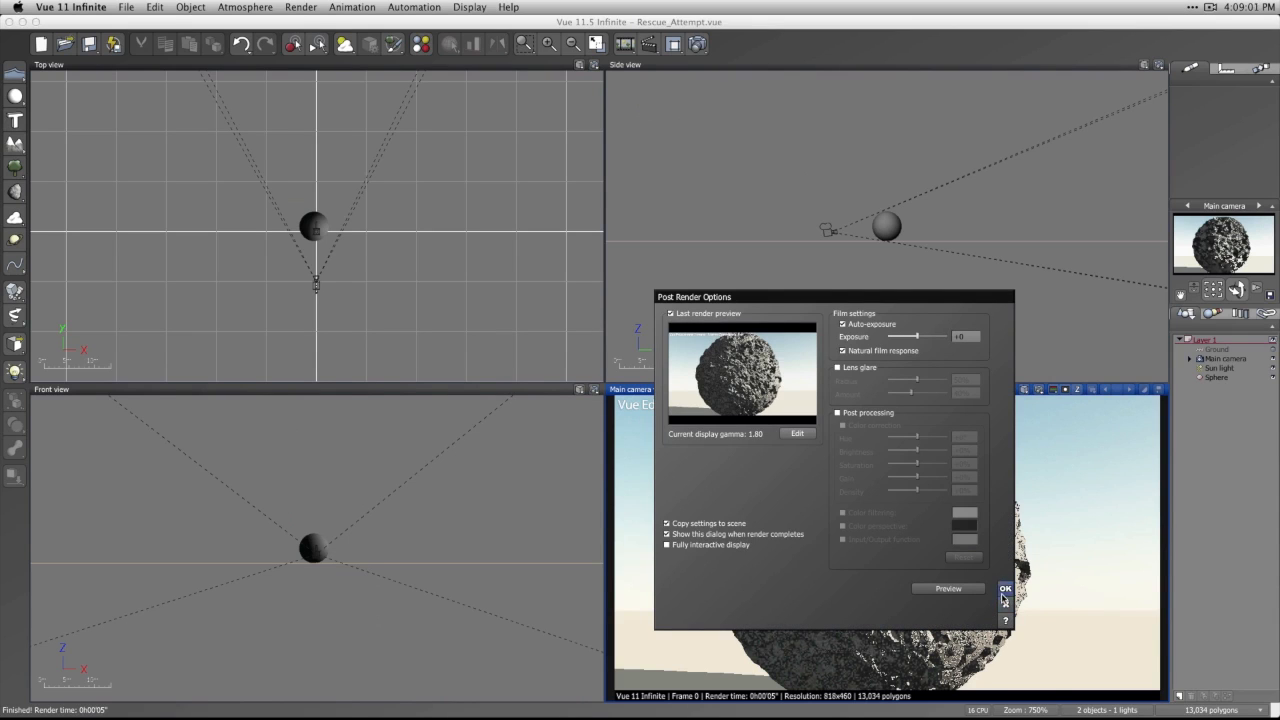
{"action": "left_click", "coordinate": [1005, 589]}
Reopen the sphere's material for editing and raise the displacement quality boost to +2.8.
{"action": "double_click", "coordinate": [460, 252]}
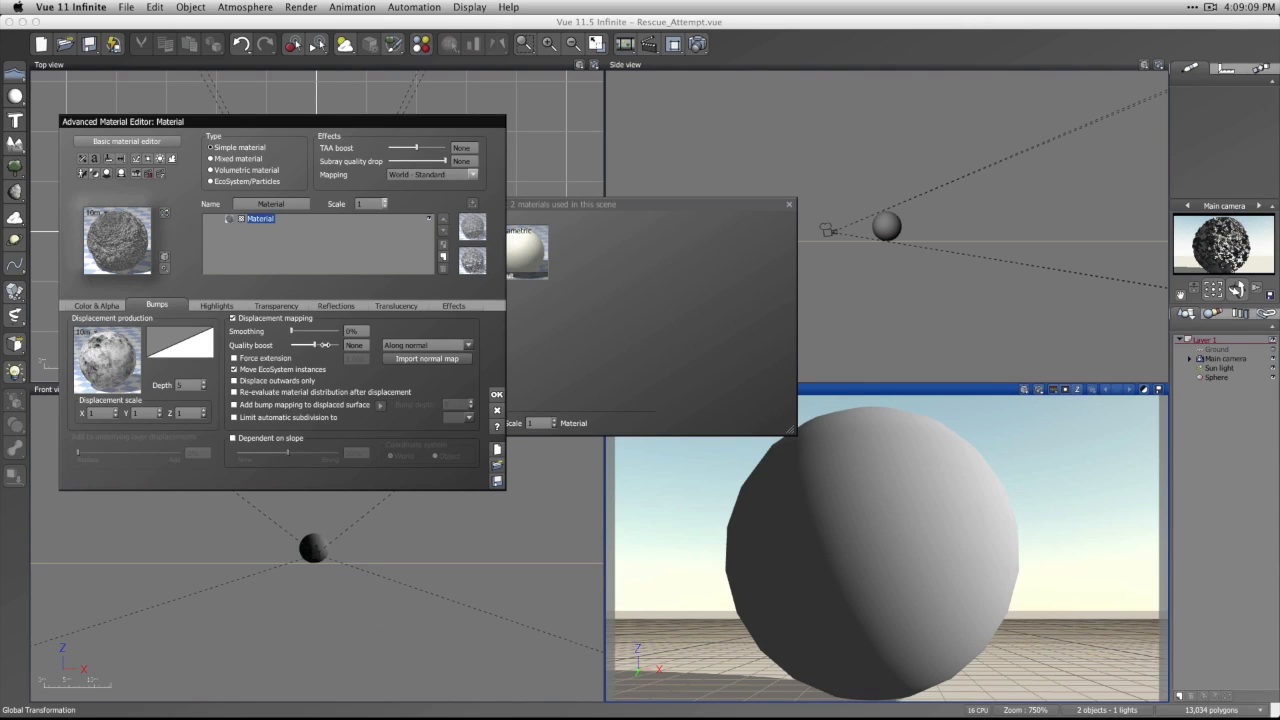
{"action": "left_click_drag", "start_coordinate": [318, 344], "coordinate": [324, 347]}
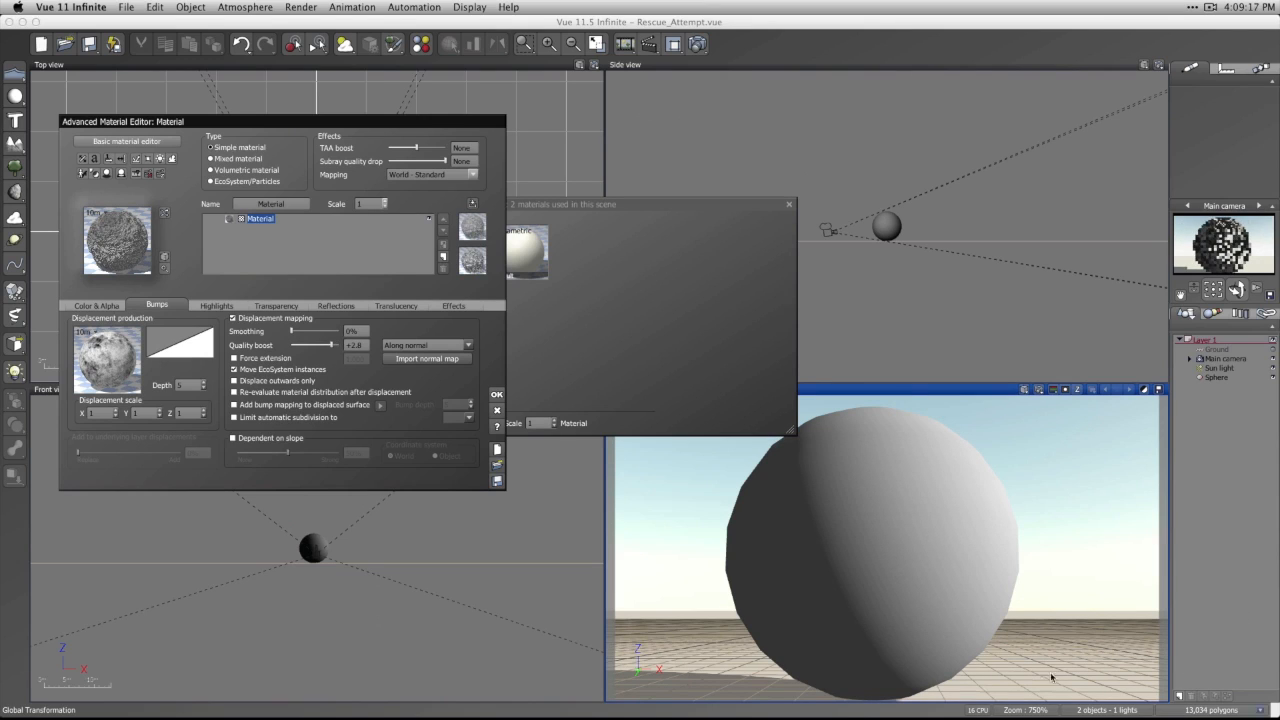
Render the sphere with the raised quality boost in the main camera view, accepting the default Post Render Options.
{"action": "left_click", "coordinate": [1040, 390]}
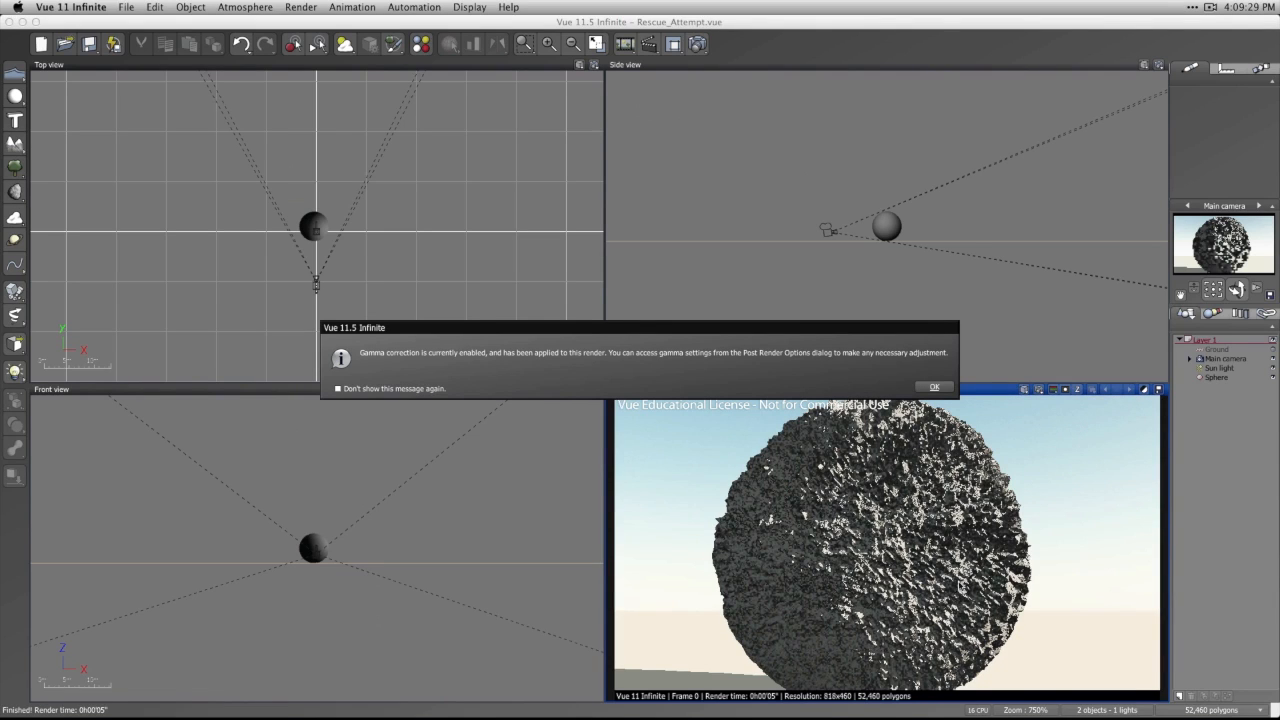
{"action": "left_click", "coordinate": [934, 387]}
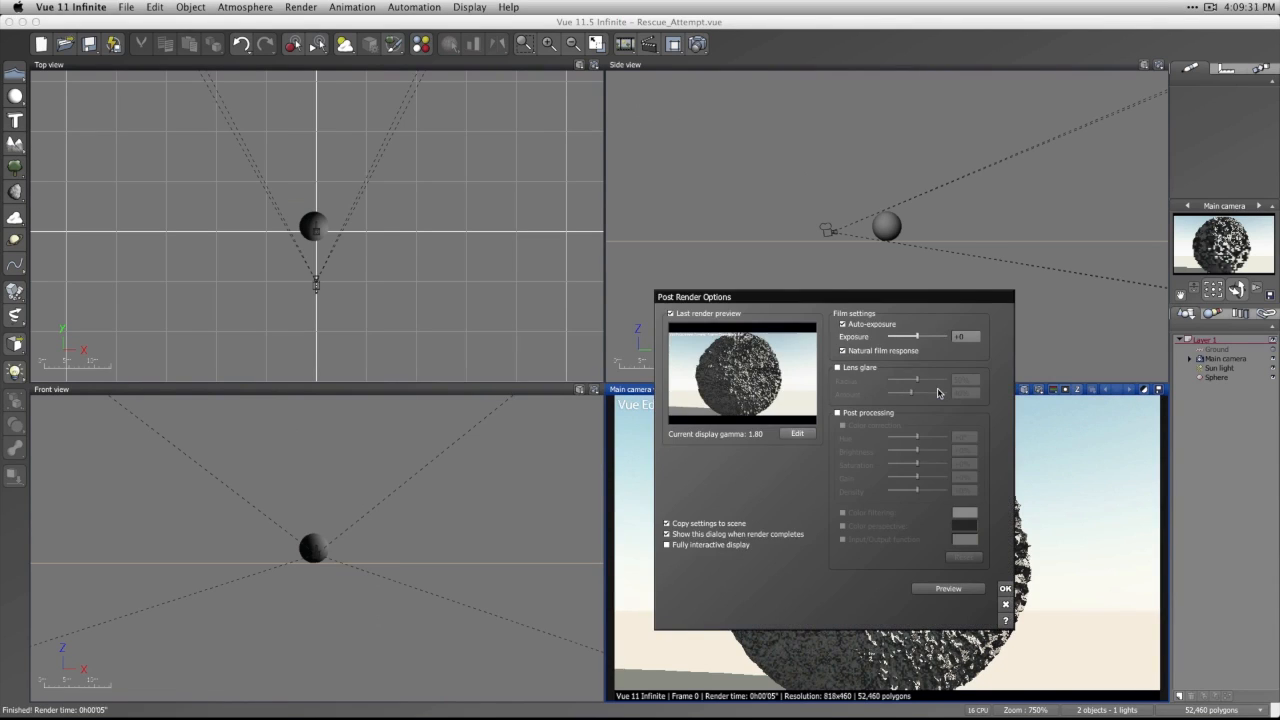
{"action": "left_click", "coordinate": [1005, 592]}
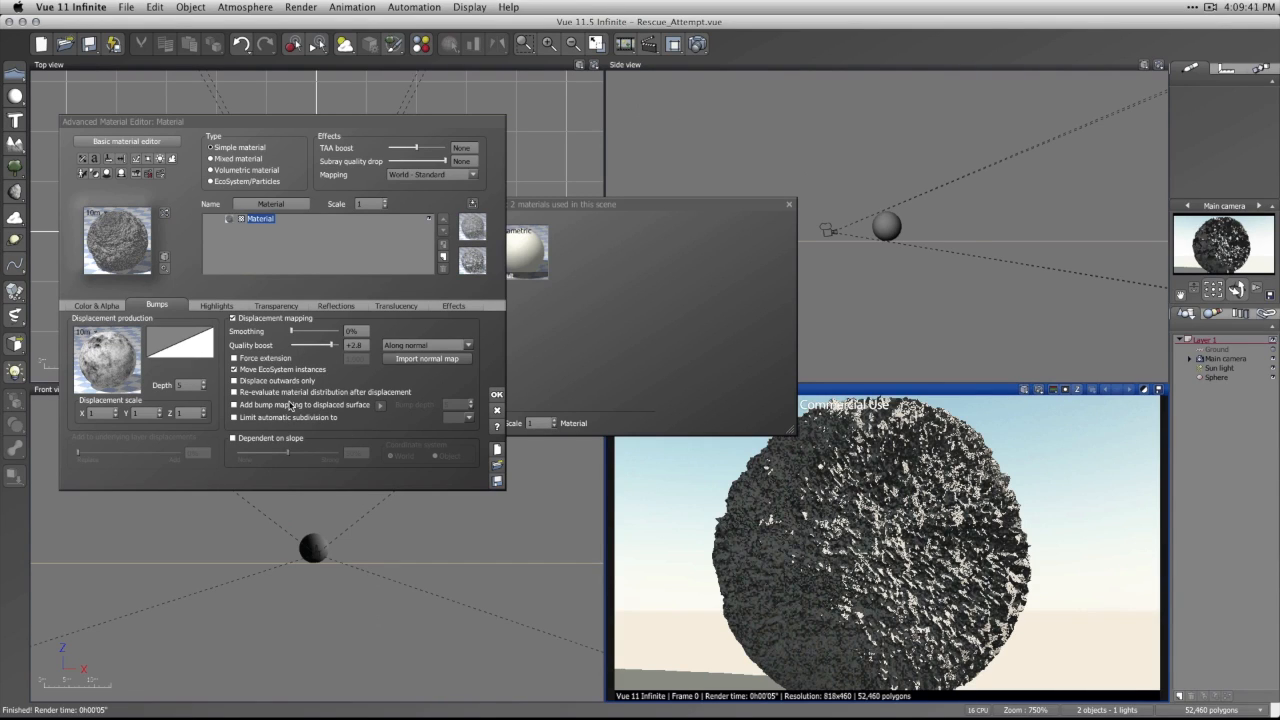
Set the displacement mapping smoothing to 38%.
{"action": "left_click", "coordinate": [297, 333]}
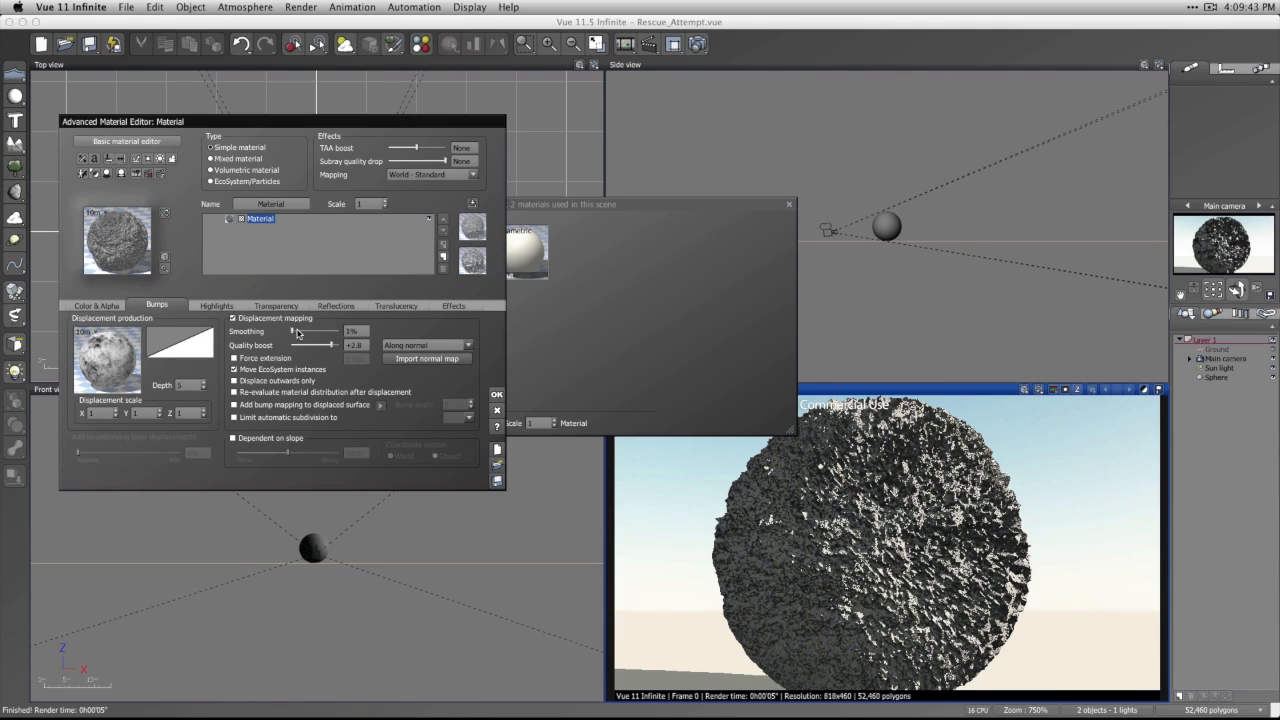
{"action": "left_click_drag", "start_coordinate": [297, 333], "coordinate": [315, 333]}
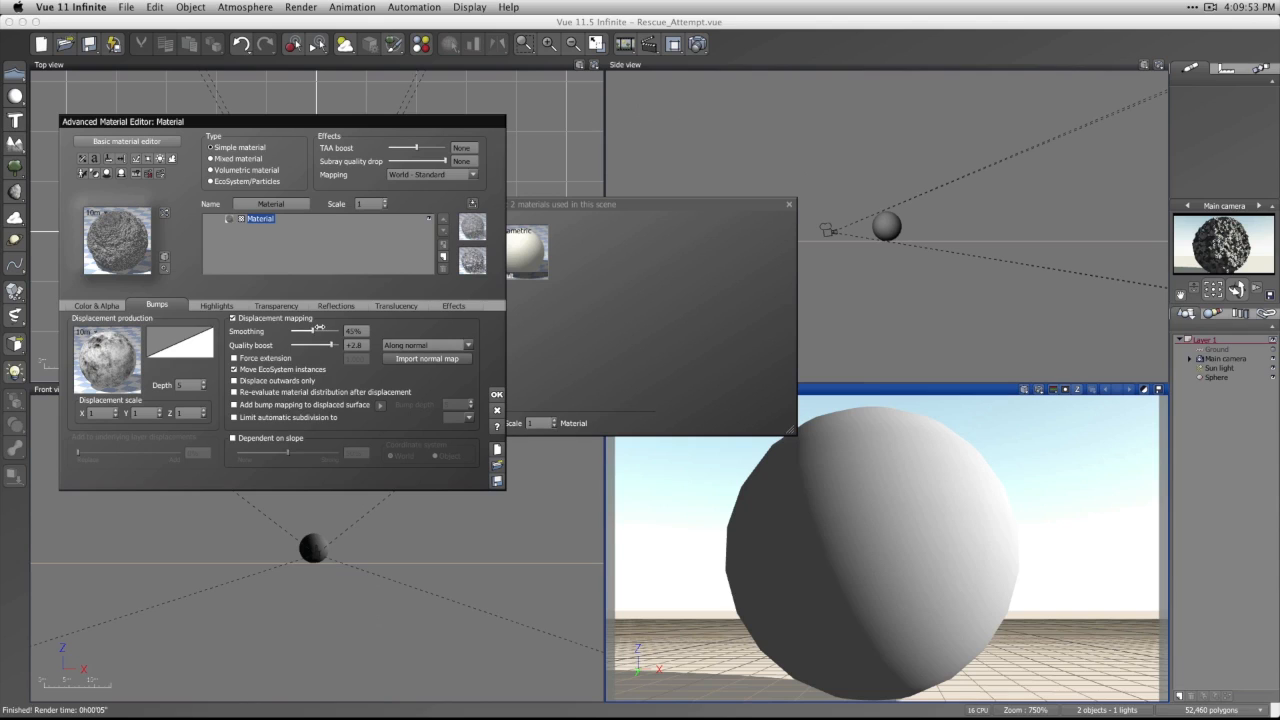
{"action": "left_click_drag", "start_coordinate": [315, 330], "coordinate": [308, 330]}
Set the displacement direction to Horizontal only, and try to switch it to Normal map.
{"action": "left_click", "coordinate": [463, 346]}
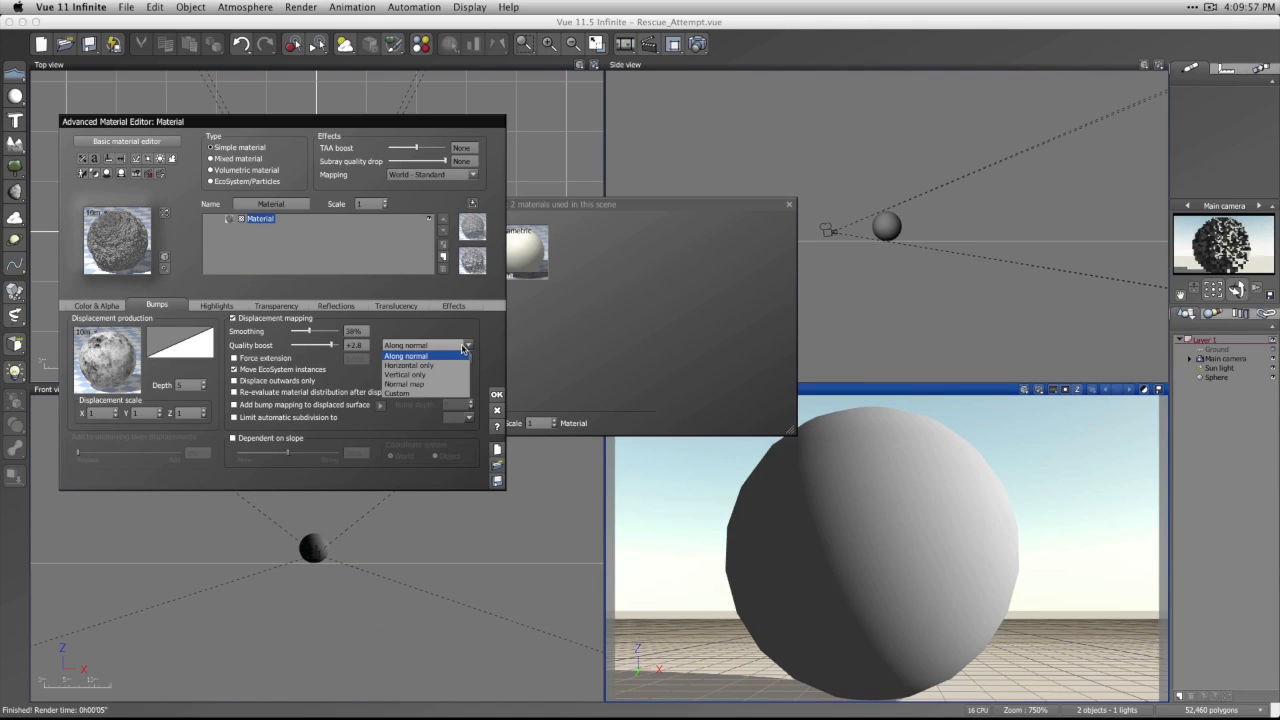
{"action": "left_click", "coordinate": [463, 347]}
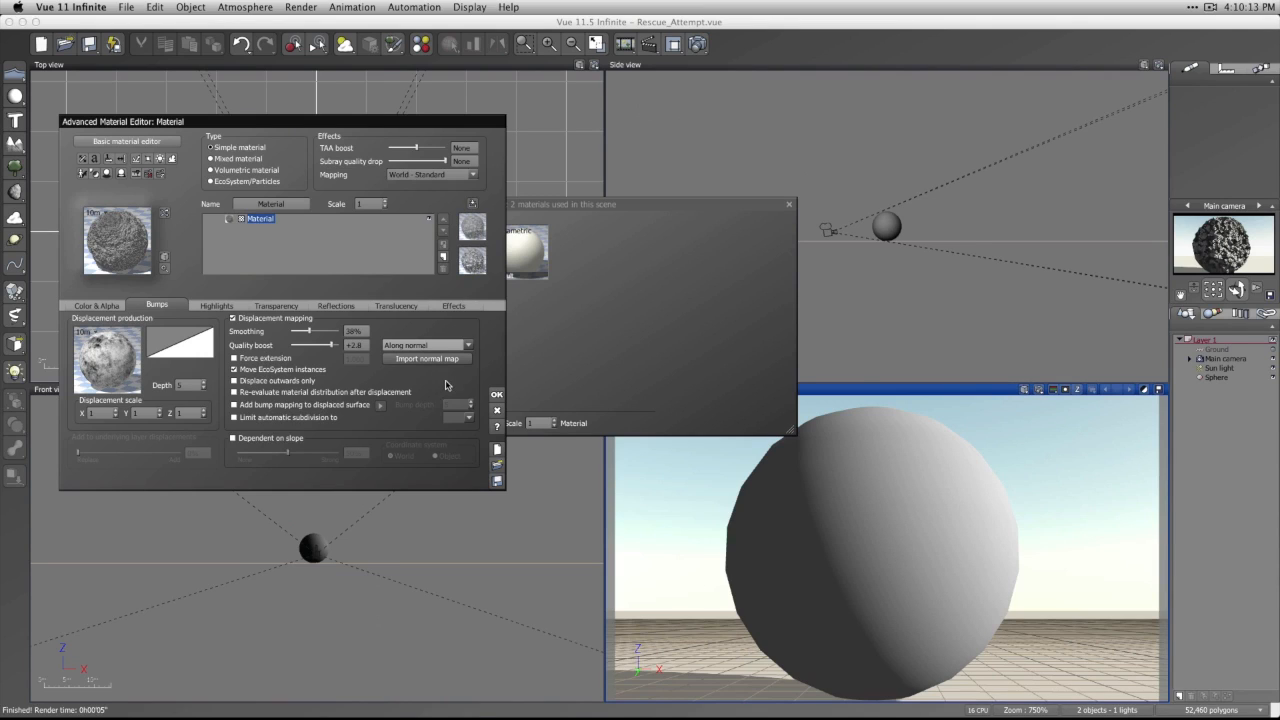
{"action": "left_click", "coordinate": [466, 346]}
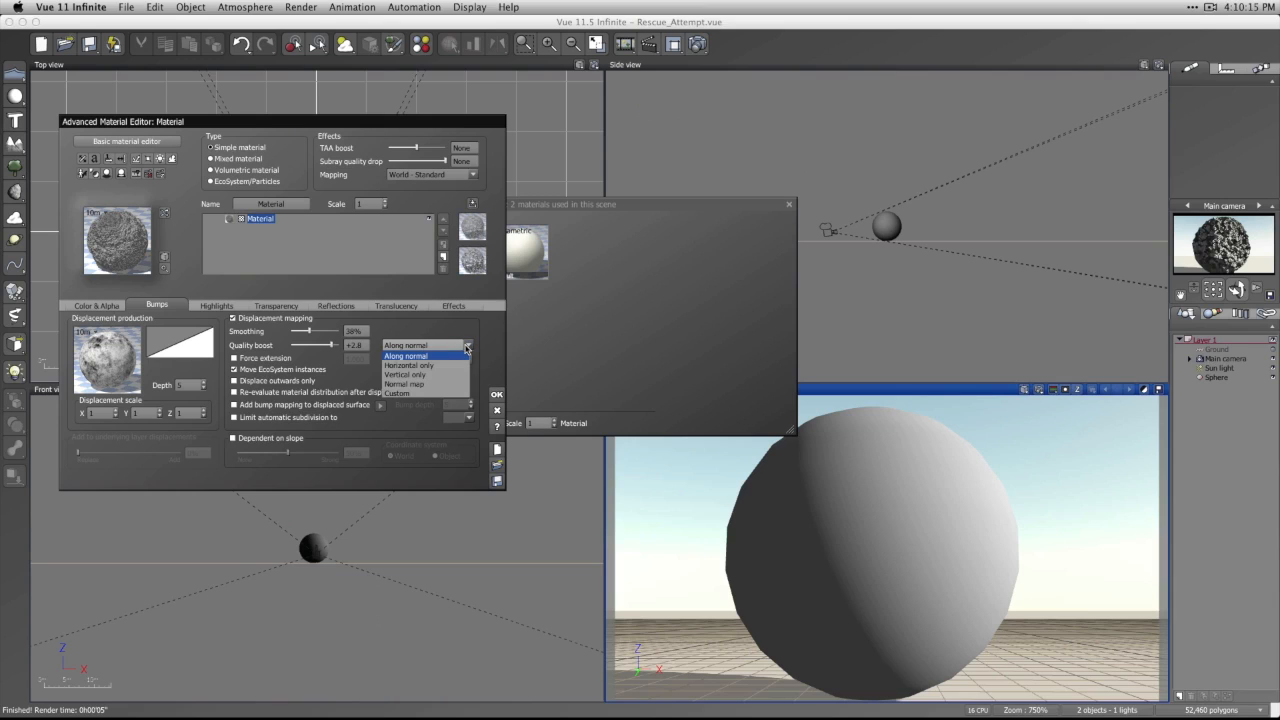
{"action": "left_click", "coordinate": [410, 365]}
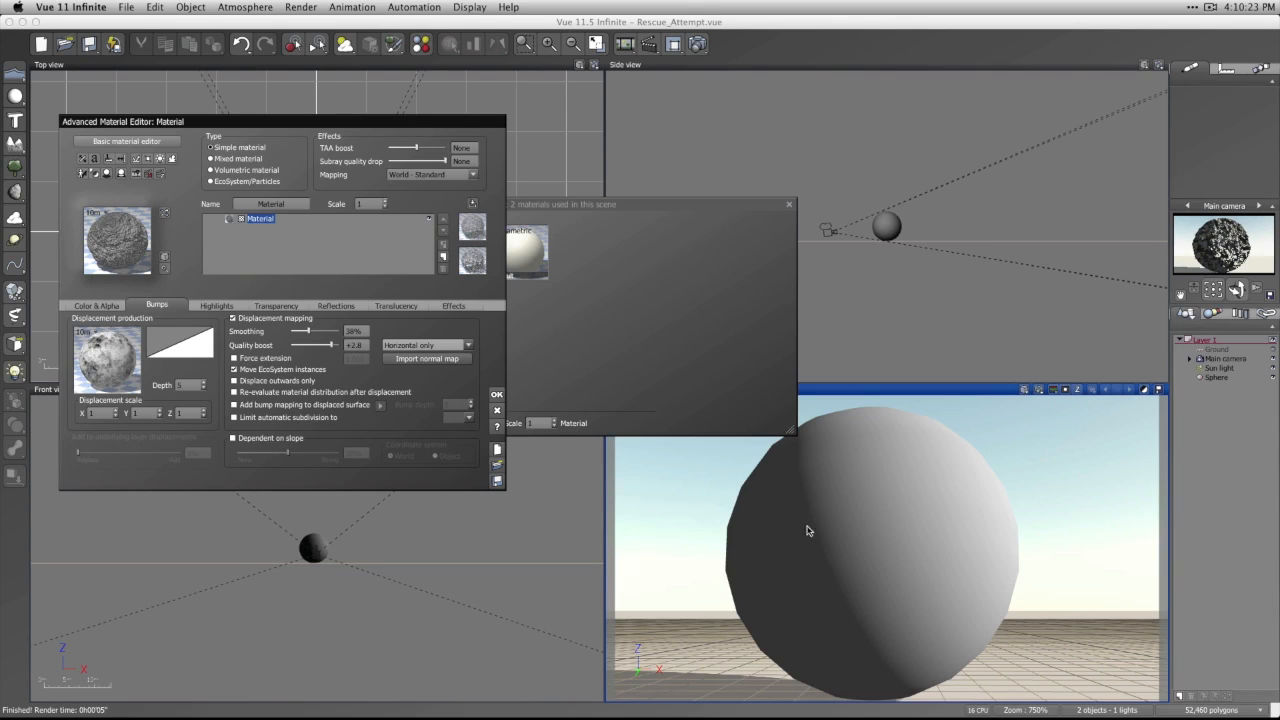
{"action": "left_click", "coordinate": [467, 345]}
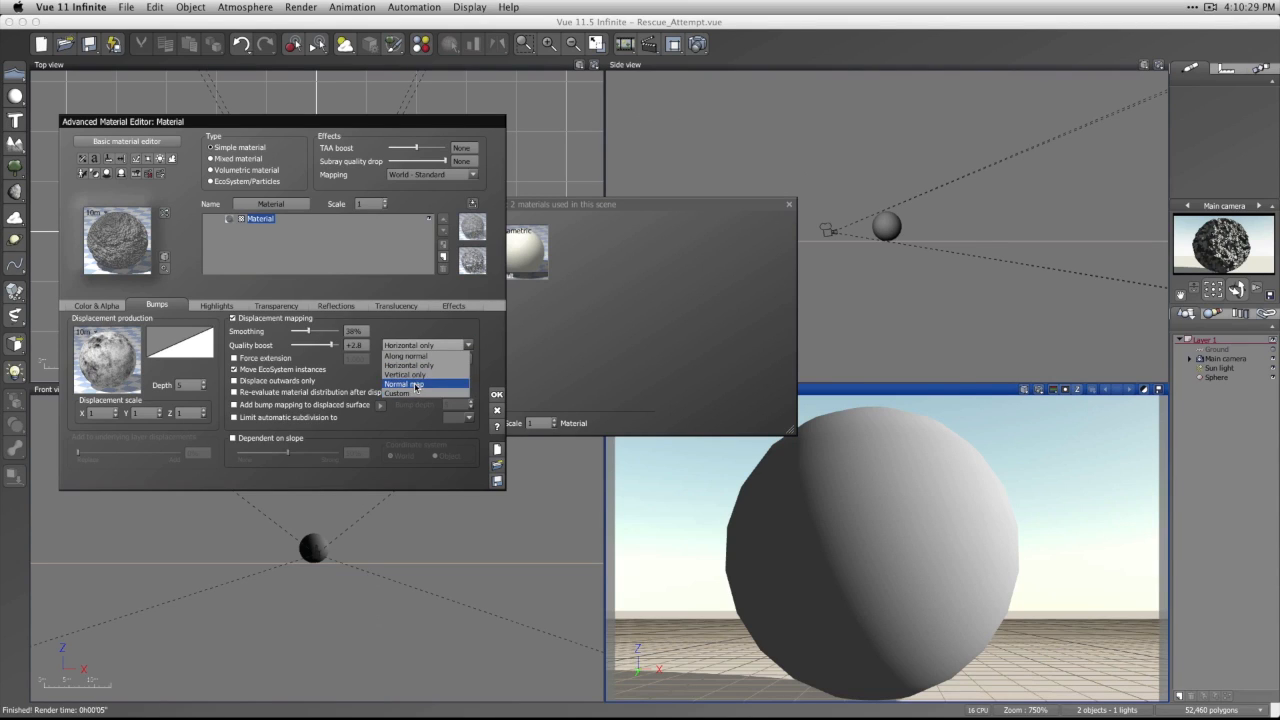
{"action": "left_click", "coordinate": [415, 385]}
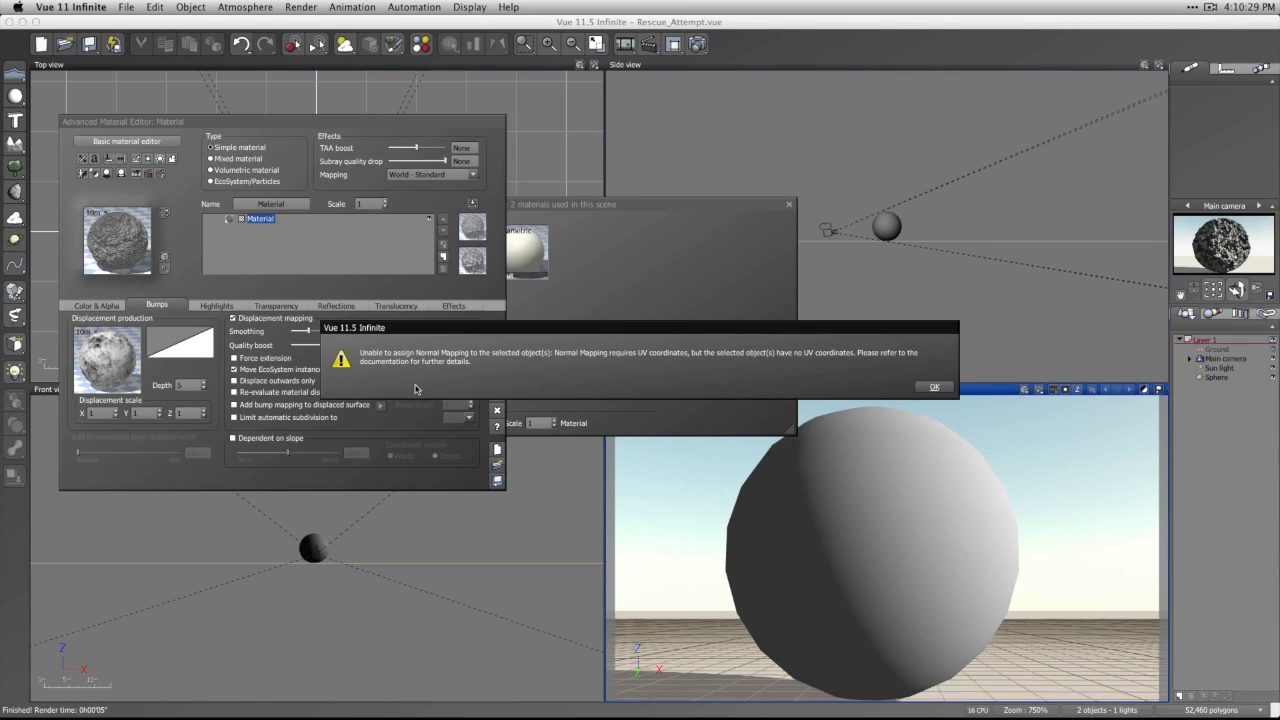
{"action": "left_click", "coordinate": [936, 389]}
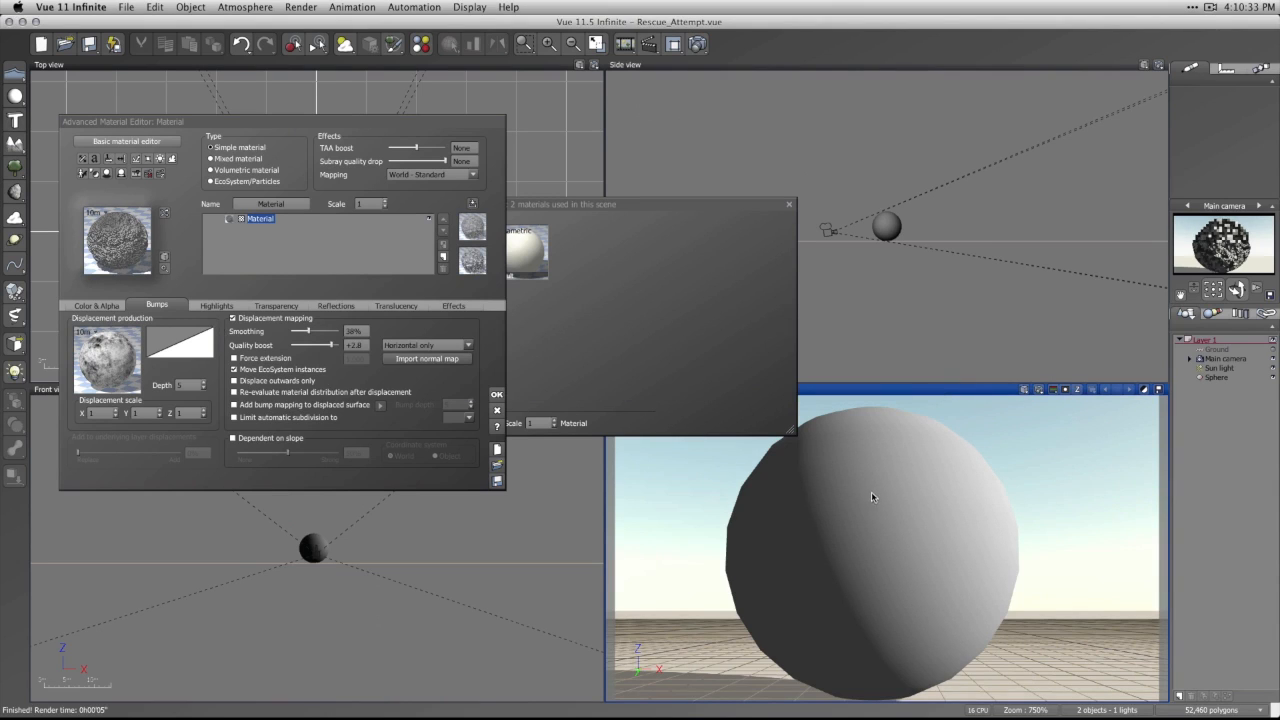
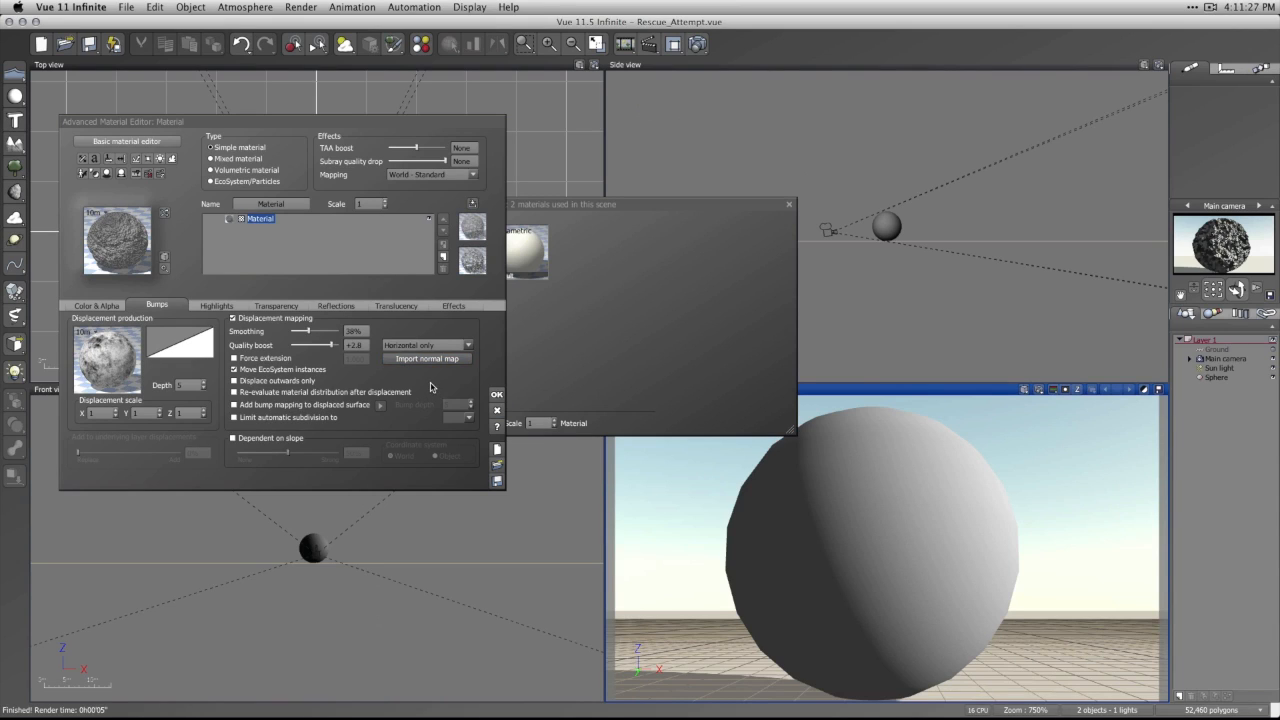
{"action": "left_click", "coordinate": [431, 384]}
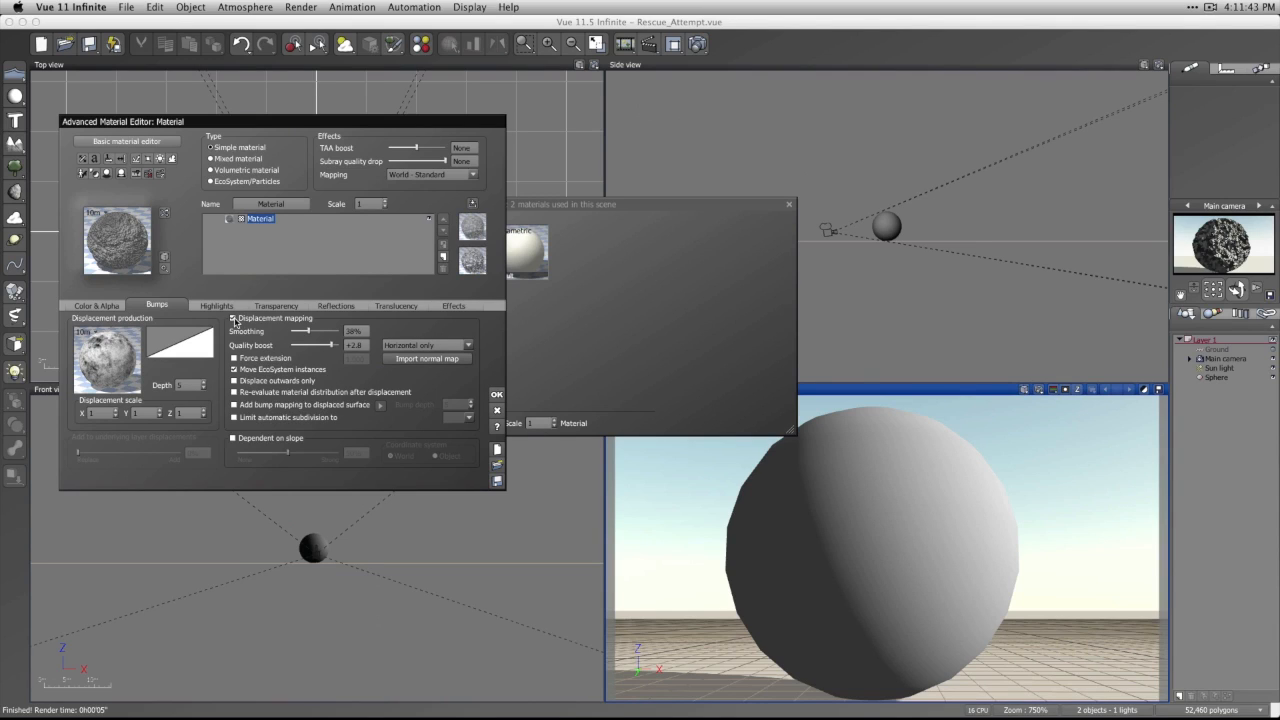
Disable displacement mapping and reset the sphere's material to a new default material.
{"action": "left_click", "coordinate": [234, 319]}
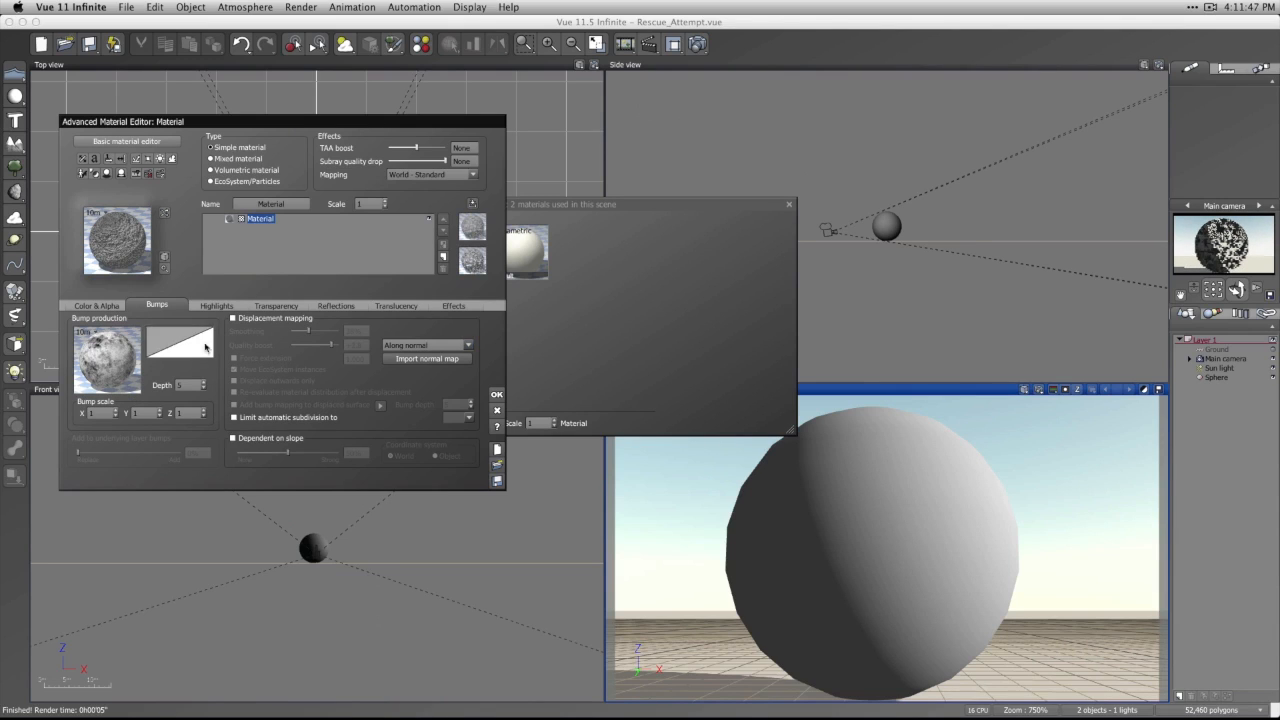
{"action": "left_click", "coordinate": [215, 308]}
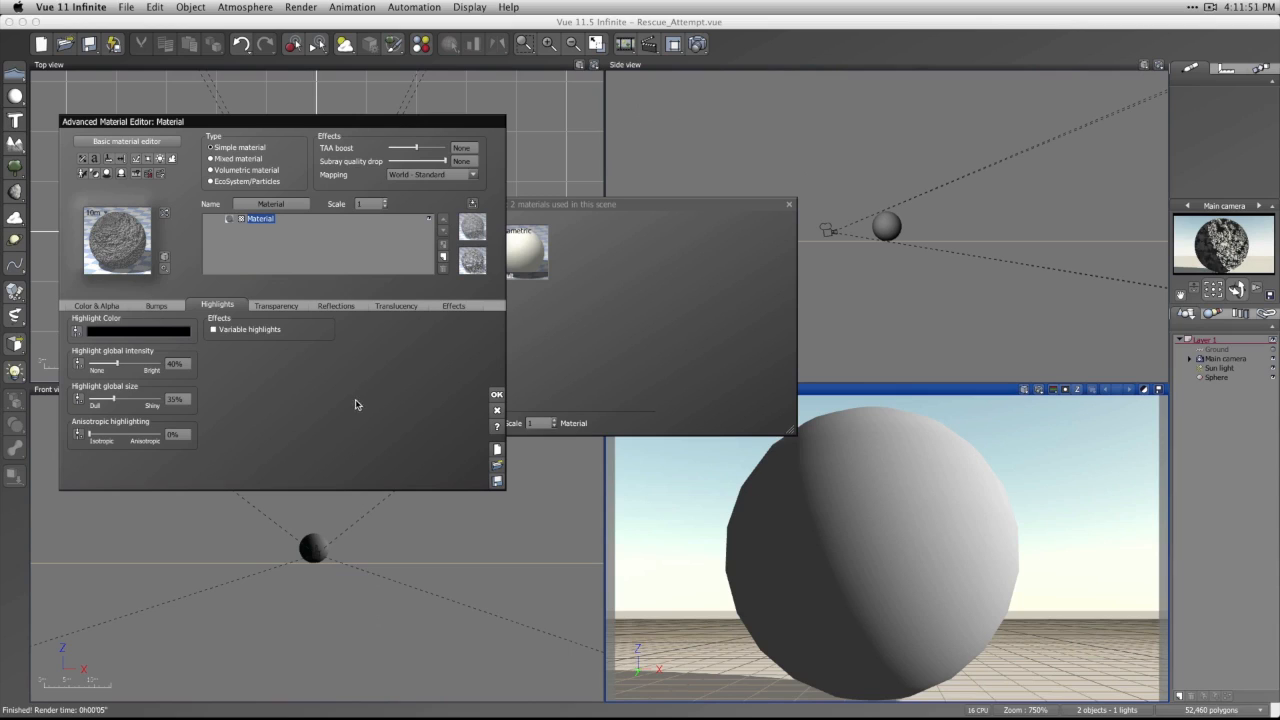
{"action": "left_click", "coordinate": [158, 306]}
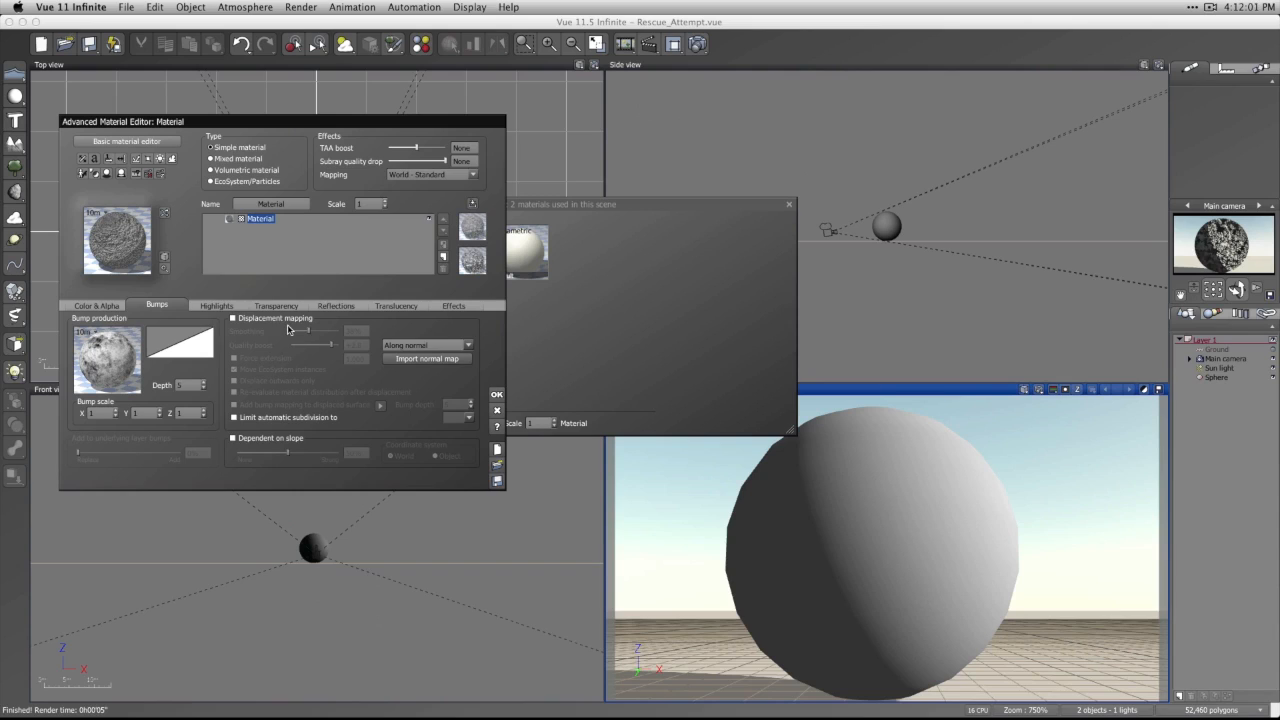
{"action": "left_click", "coordinate": [205, 307]}
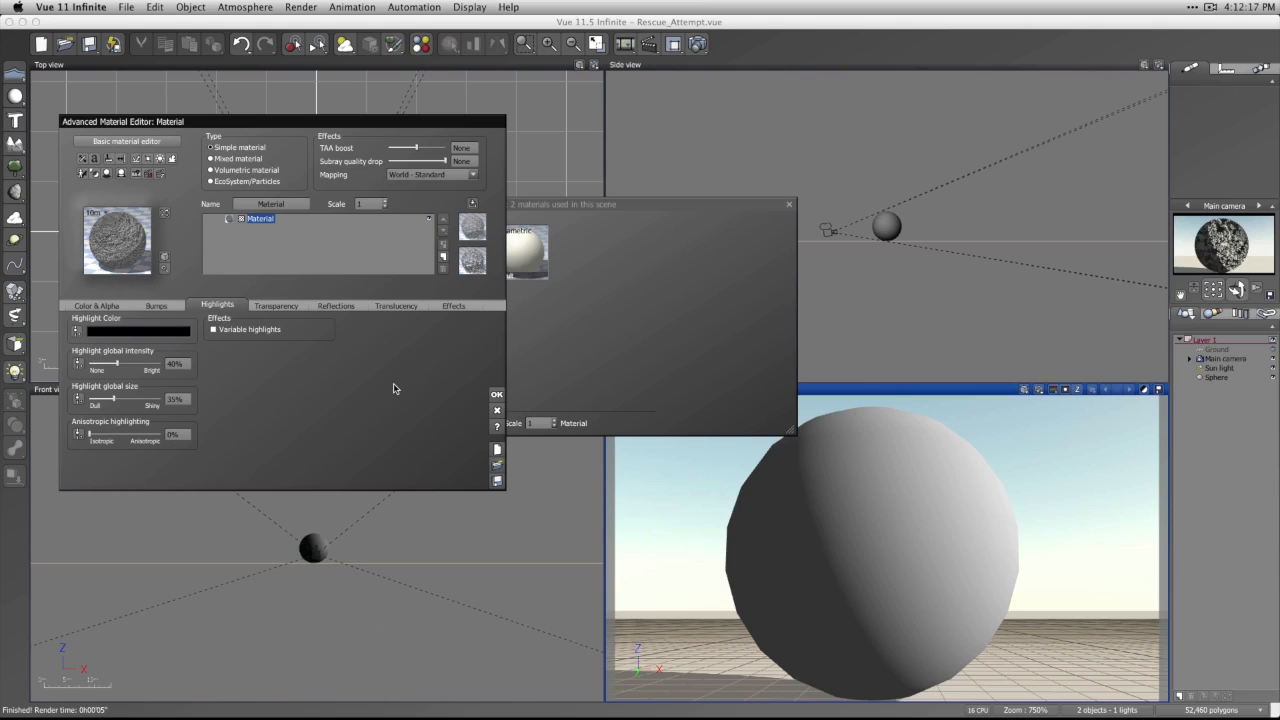
{"action": "left_click", "coordinate": [163, 310]}
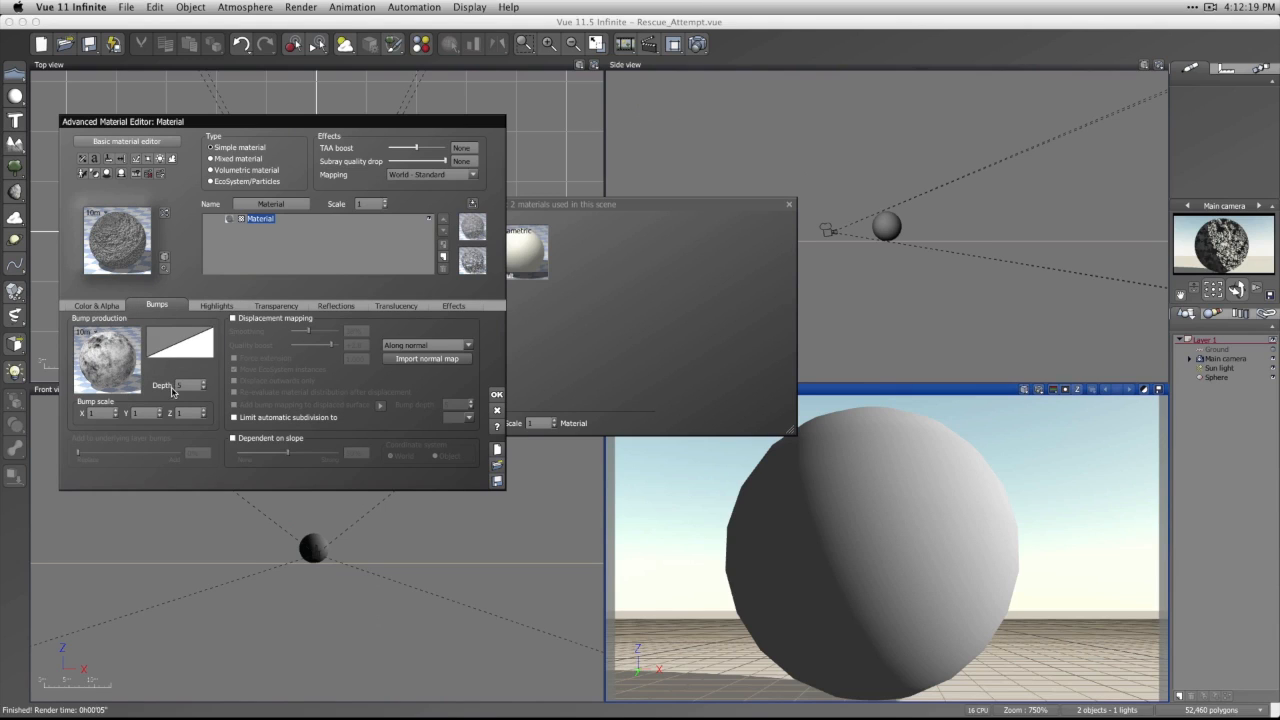
{"action": "left_click", "coordinate": [497, 450]}
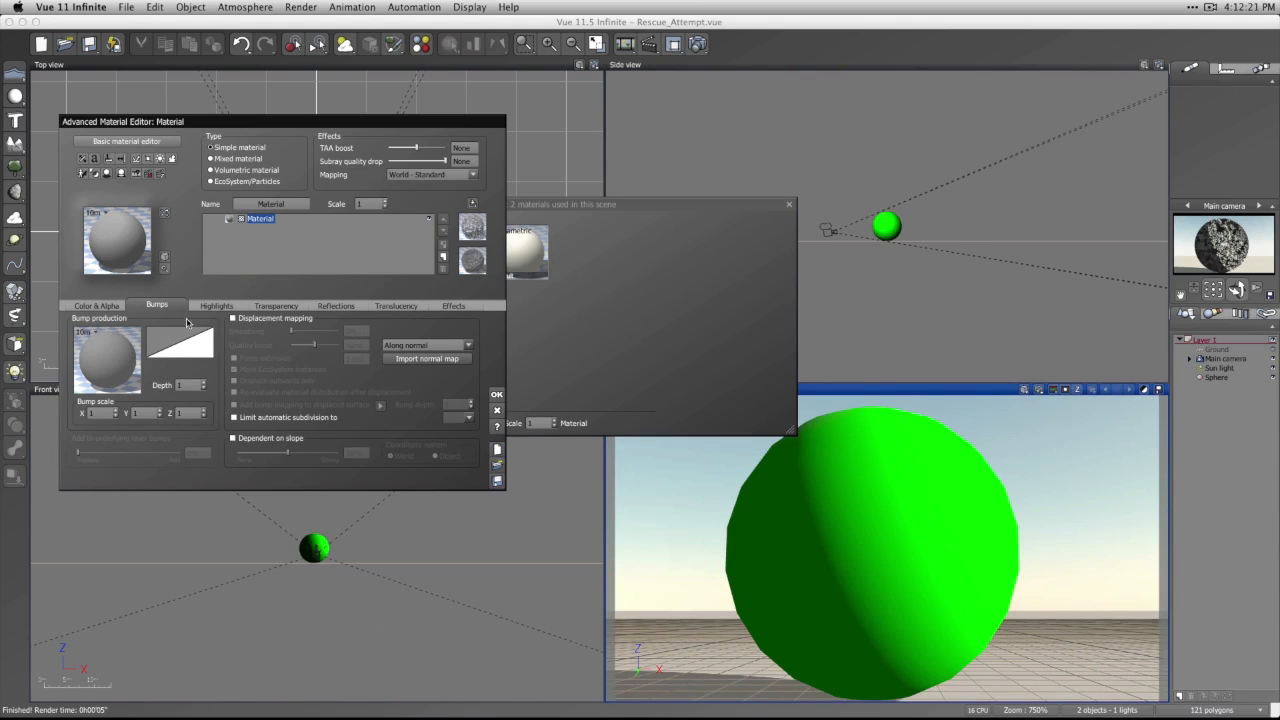
Set the material's highlight color to near-white with red, green and blue at 252.
{"action": "left_click", "coordinate": [208, 309]}
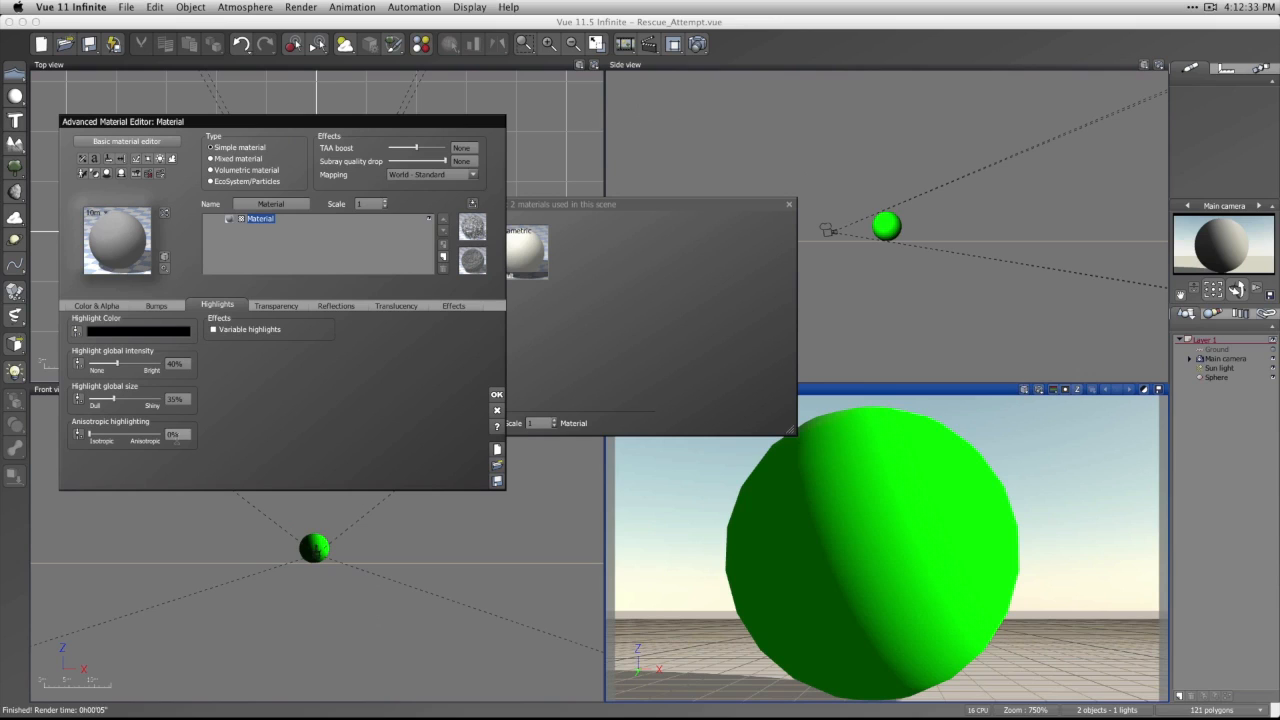
{"action": "left_click", "coordinate": [123, 337]}
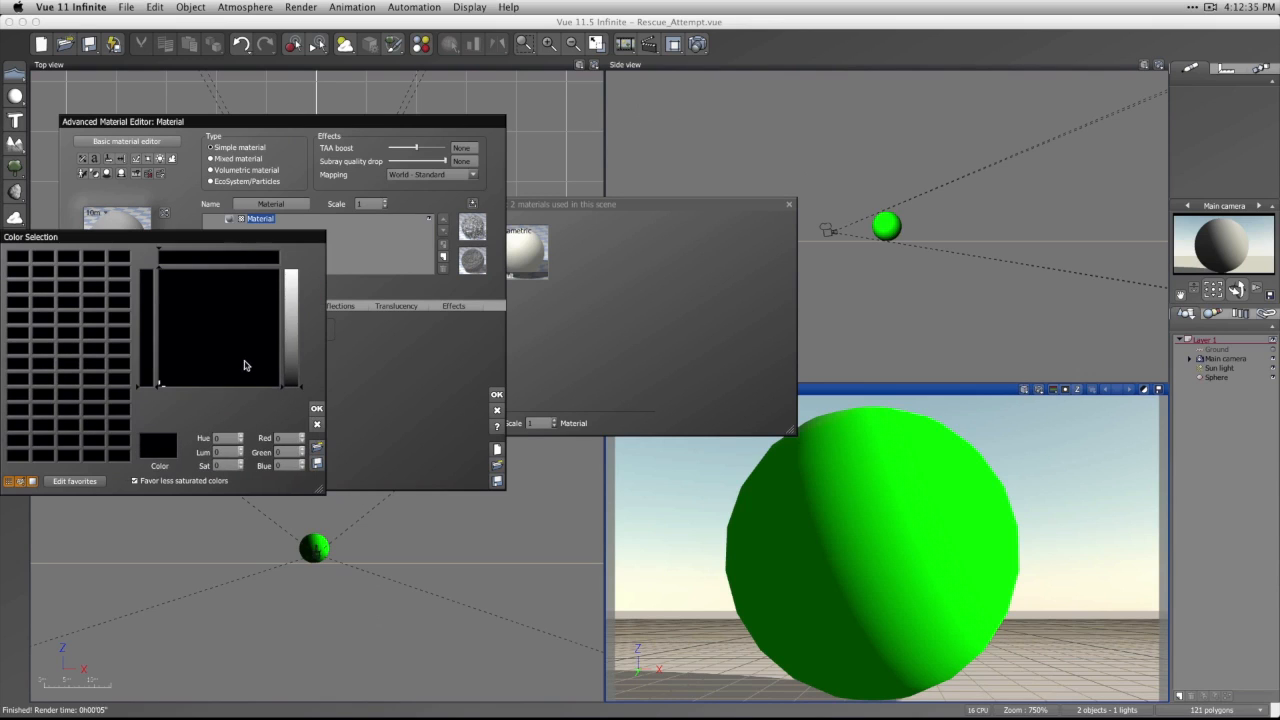
{"action": "left_click_drag", "start_coordinate": [303, 368], "coordinate": [290, 273]}
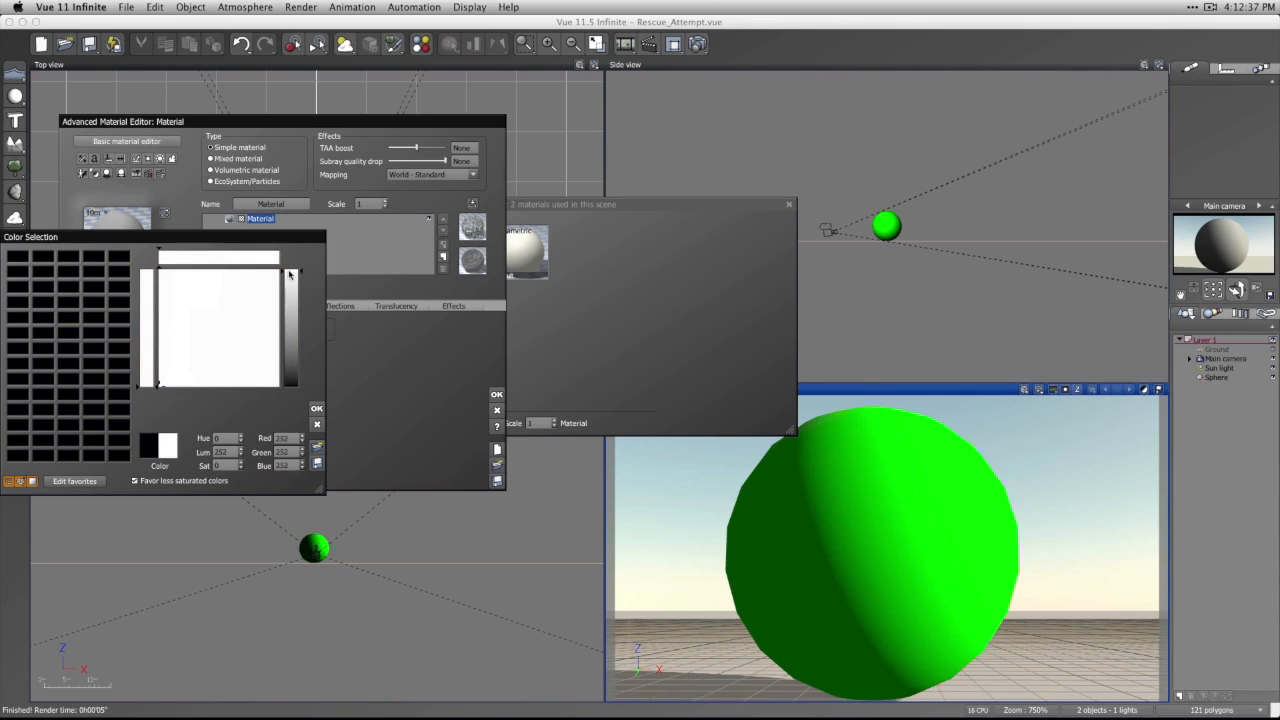
{"action": "left_click", "coordinate": [317, 408]}
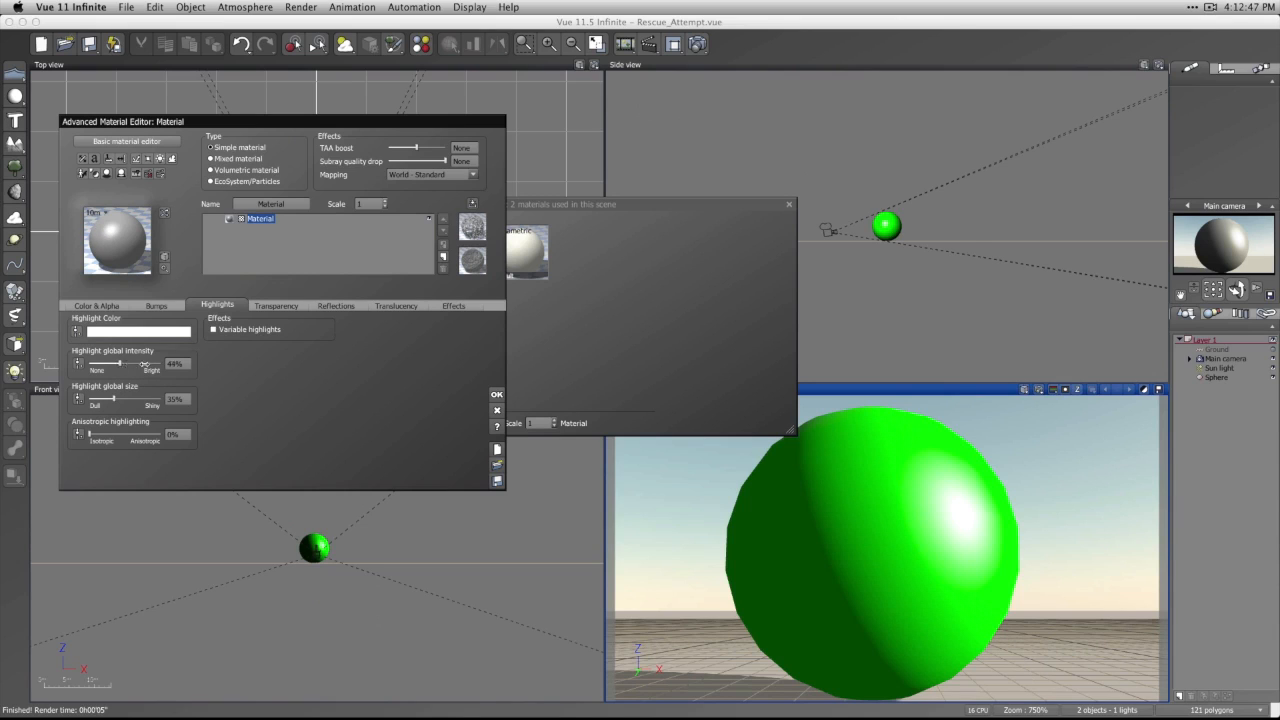
Try highlight global intensities of 100%, 36%, 22% and 87%, and finish at 78%.
{"action": "left_click_drag", "start_coordinate": [145, 364], "coordinate": [165, 364]}
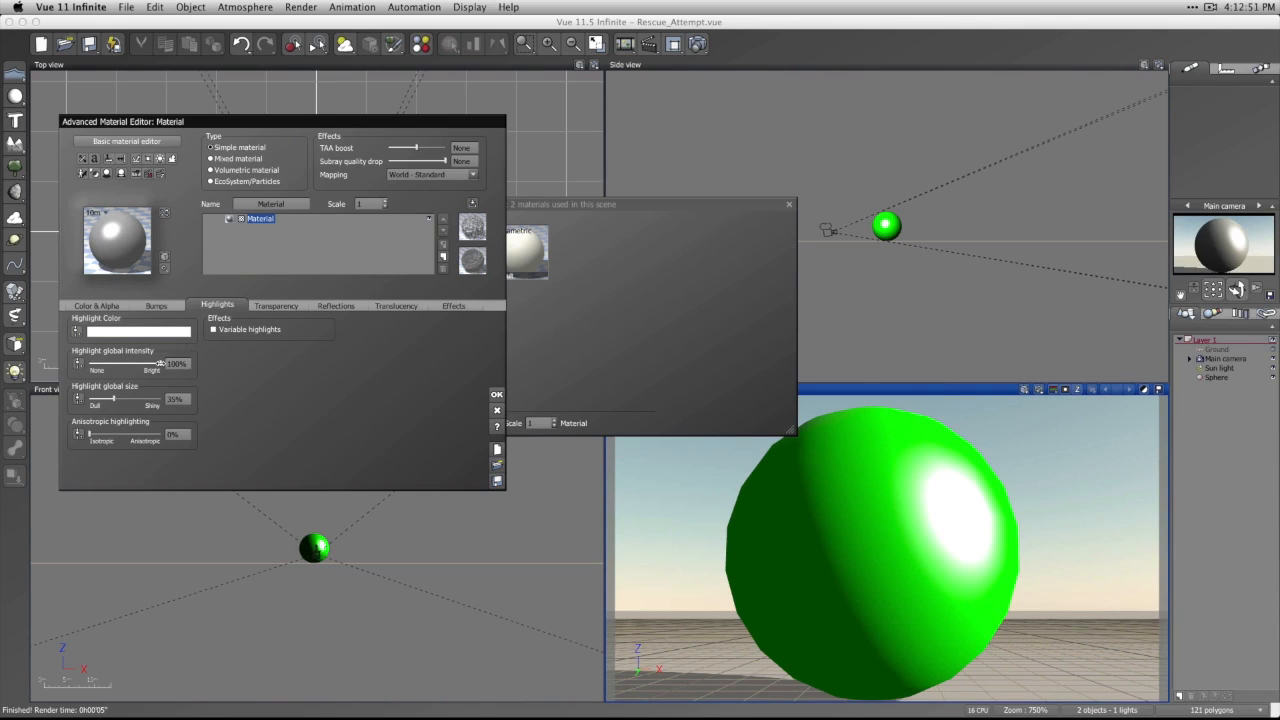
{"action": "left_click_drag", "start_coordinate": [160, 364], "coordinate": [113, 364]}
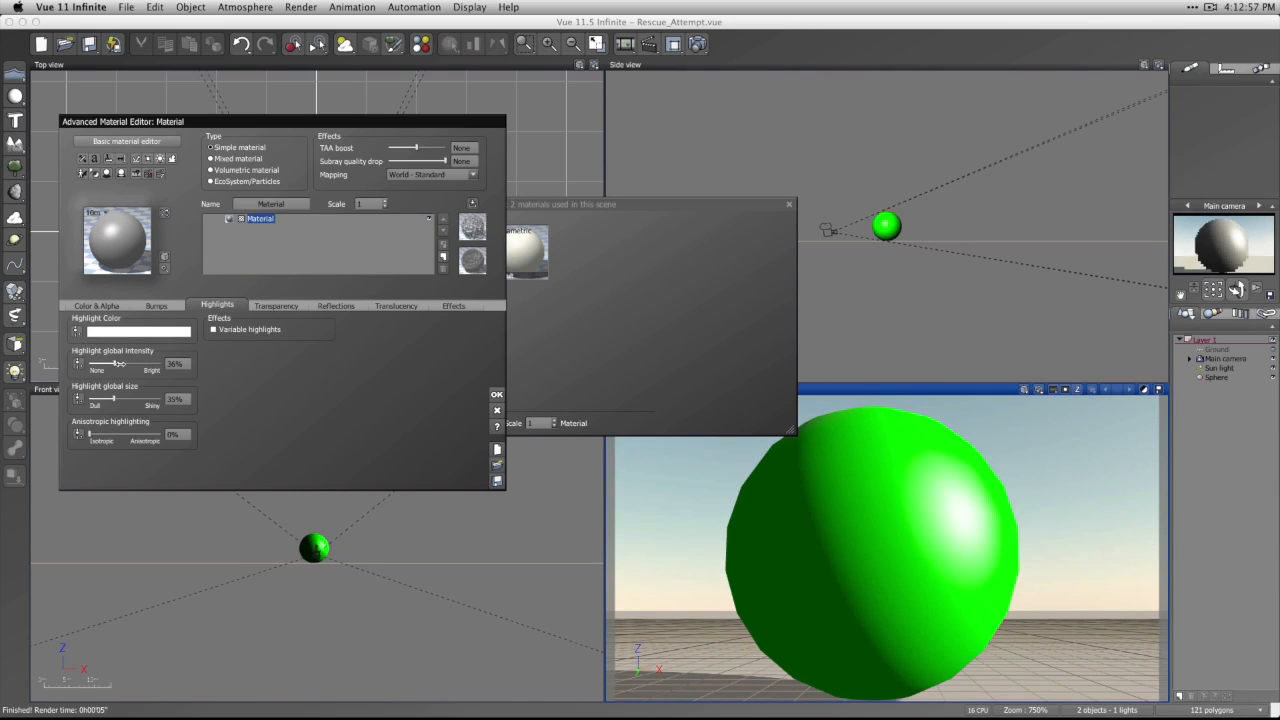
{"action": "mouse_move", "coordinate": [113, 364]}
{"action": "left_mouse_down"}
{"action": "mouse_move", "coordinate": [156, 366]}
{"action": "mouse_move", "coordinate": [113, 364]}
{"action": "left_mouse_up"}
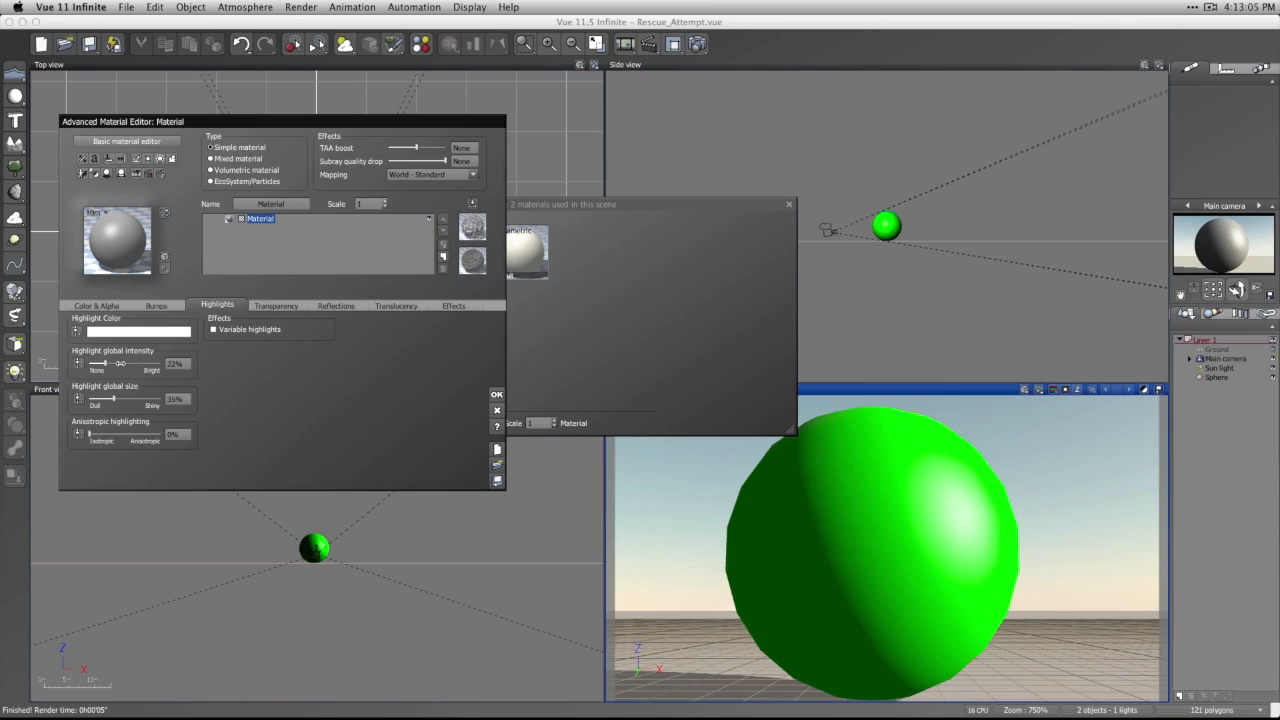
{"action": "left_click_drag", "start_coordinate": [121, 363], "coordinate": [151, 364]}
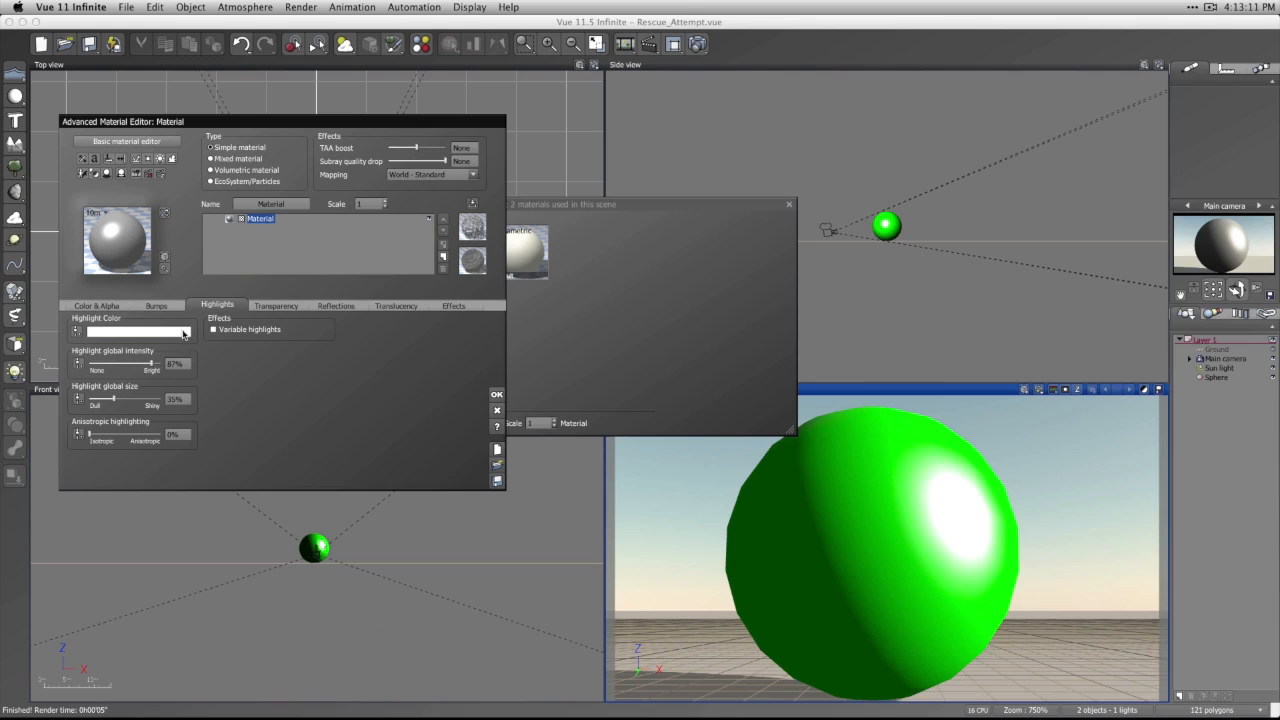
{"action": "left_click_drag", "start_coordinate": [149, 364], "coordinate": [145, 365]}
Adjust the highlights to a global intensity of 45%, a global size of 69% and anisotropic highlighting of 77%.
{"action": "left_click_drag", "start_coordinate": [119, 399], "coordinate": [156, 399]}
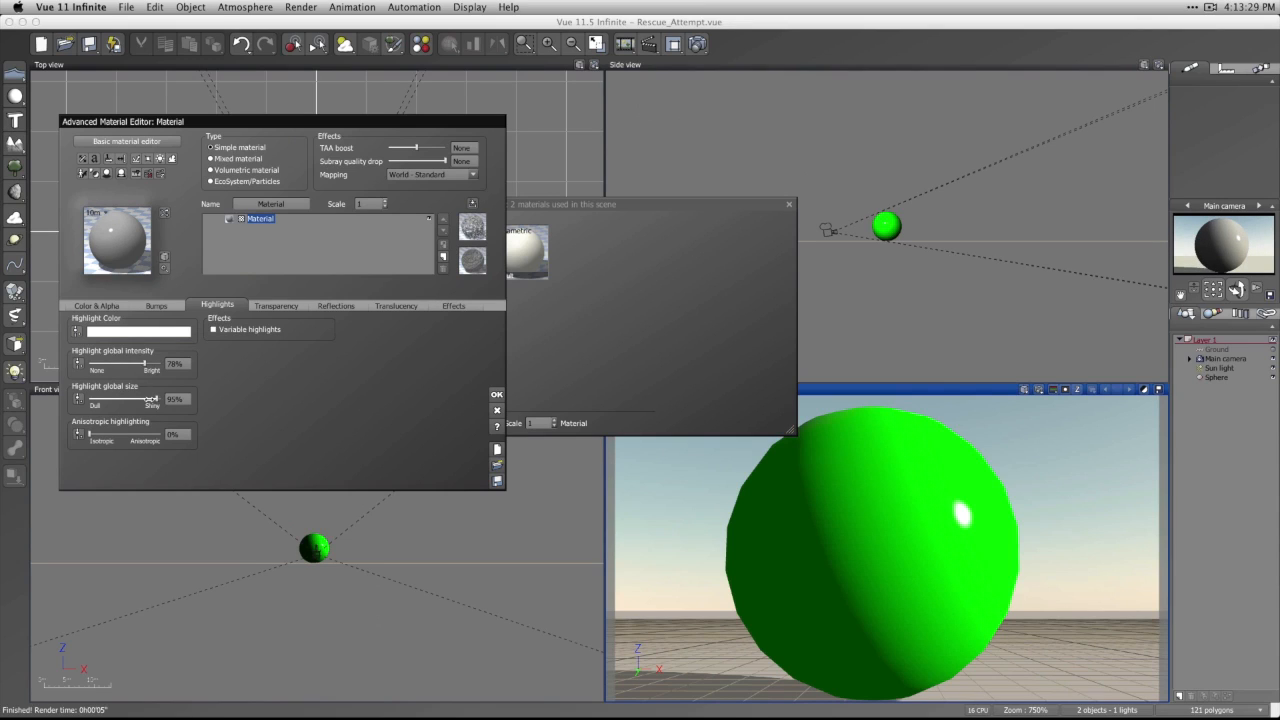
{"action": "left_click_drag", "start_coordinate": [152, 399], "coordinate": [91, 406]}
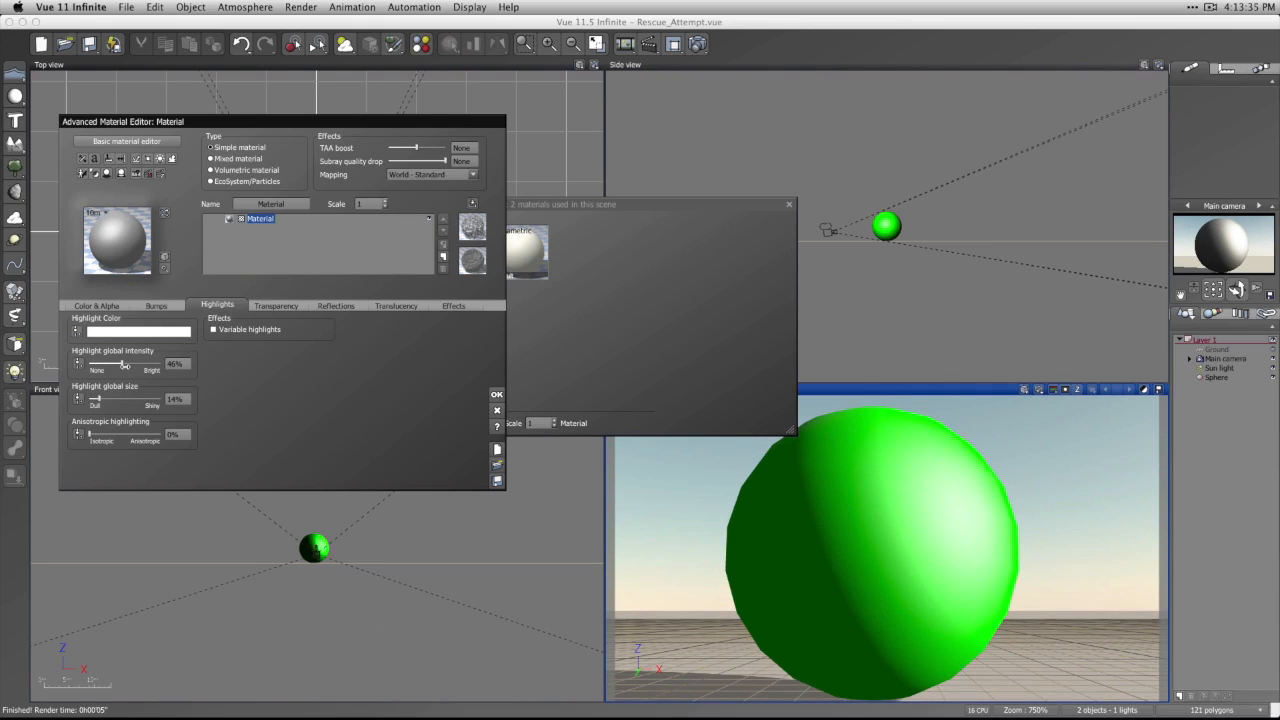
{"action": "left_click_drag", "start_coordinate": [108, 403], "coordinate": [120, 366]}
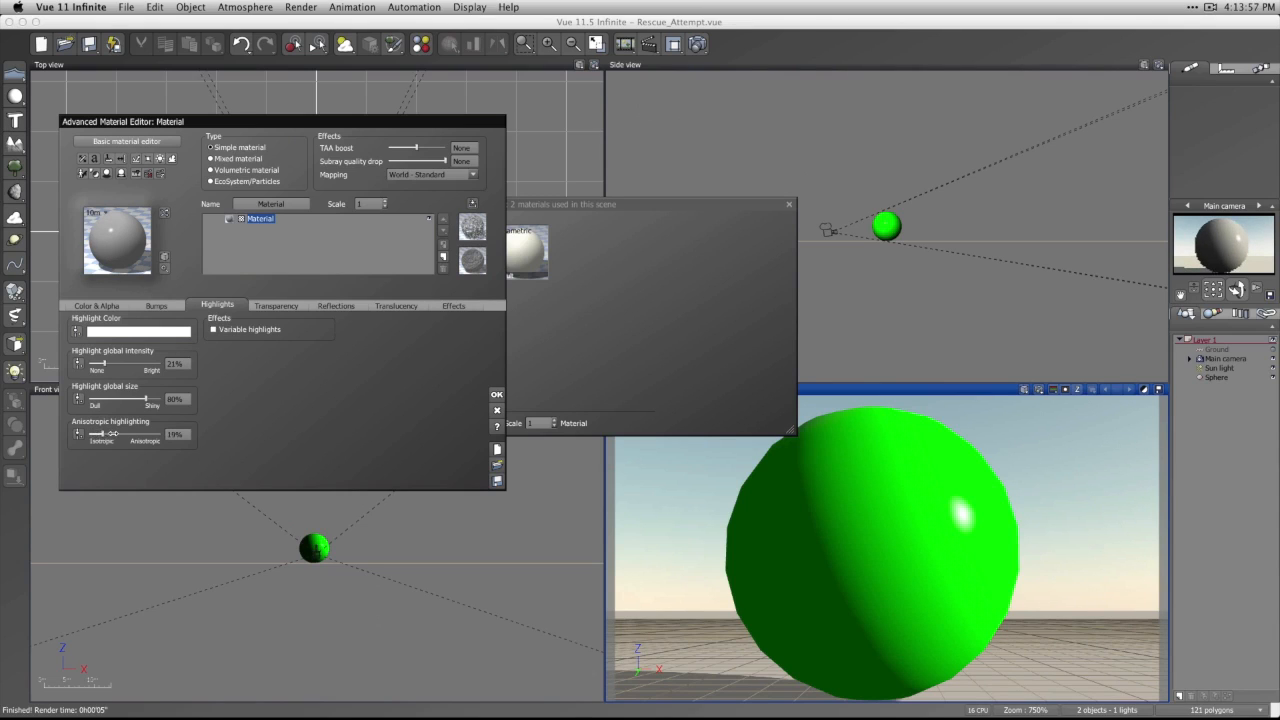
{"action": "left_click_drag", "start_coordinate": [118, 433], "coordinate": [153, 432]}
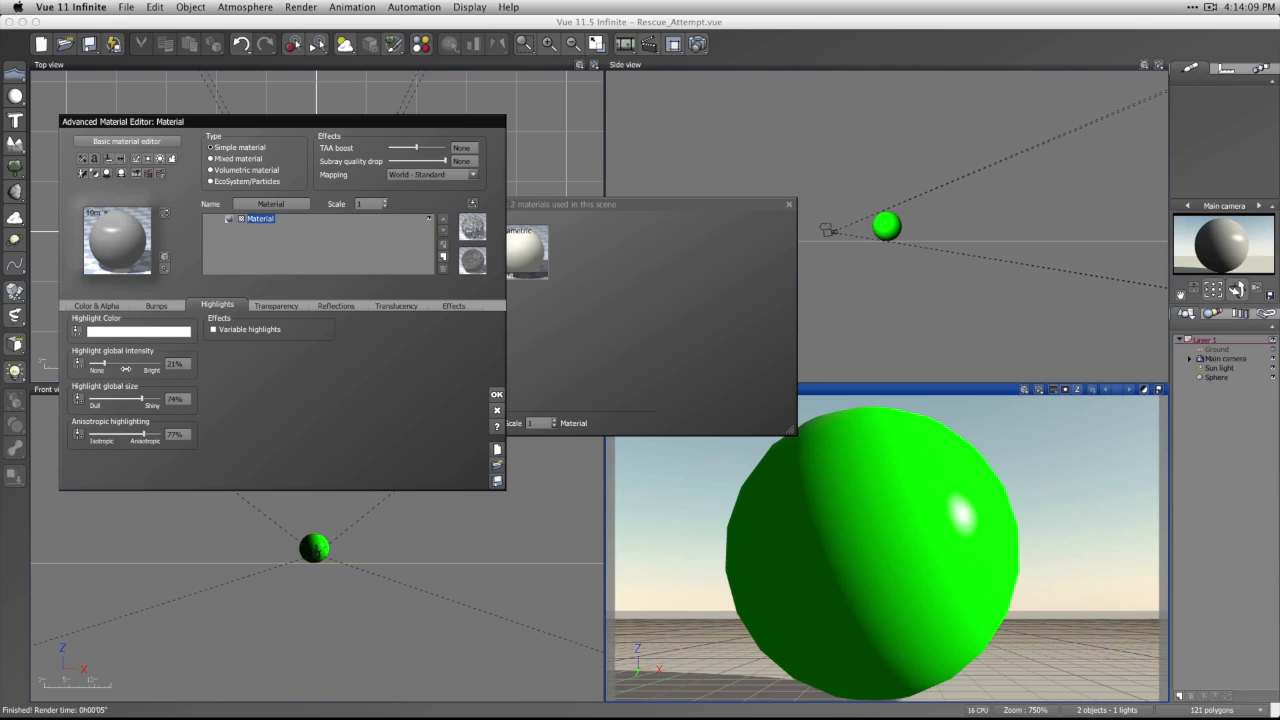
{"action": "left_click_drag", "start_coordinate": [104, 364], "coordinate": [121, 364]}
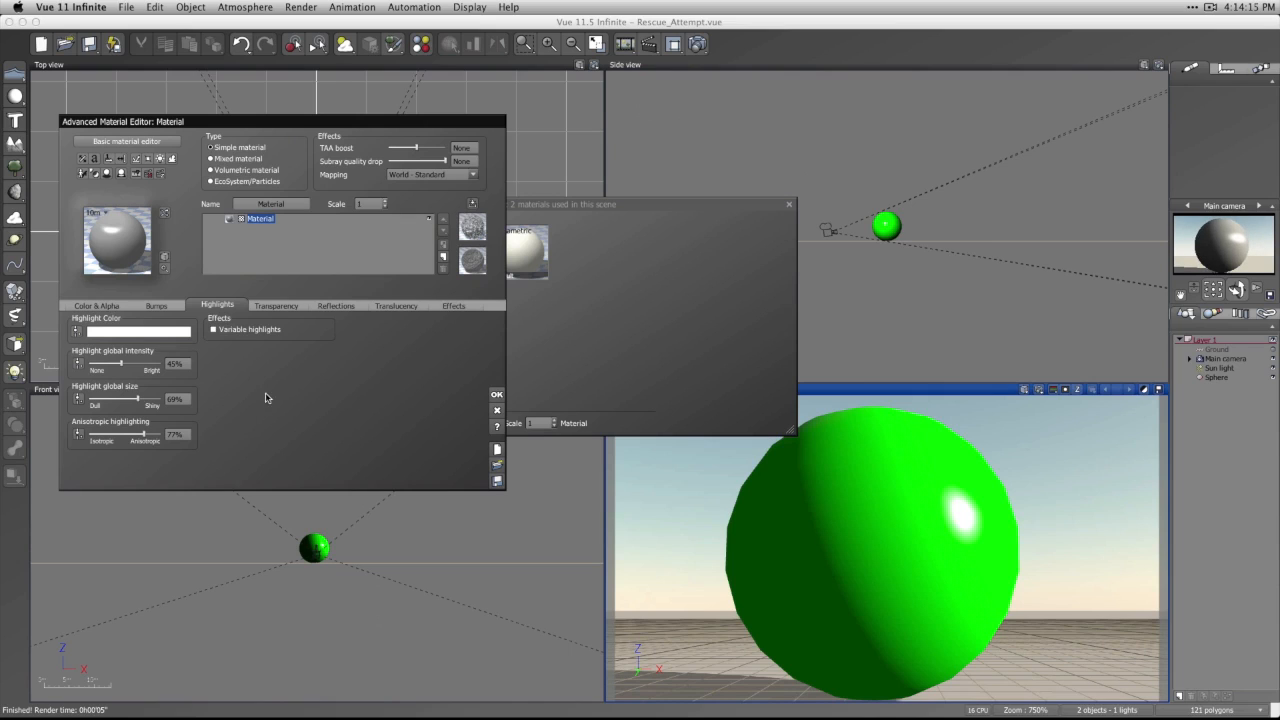
Enable variable highlights and load the Grainy Fractal function for the highlight production.
{"action": "left_click", "coordinate": [213, 329]}
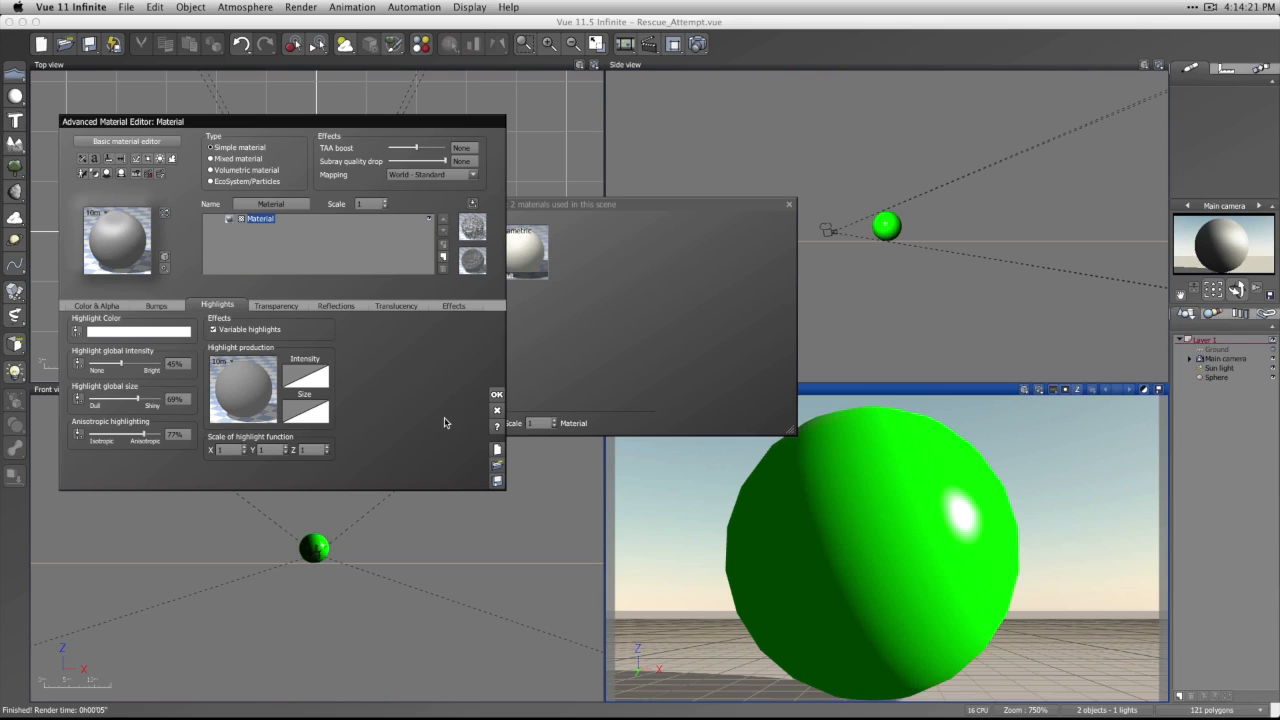
{"action": "right_click", "coordinate": [249, 387]}
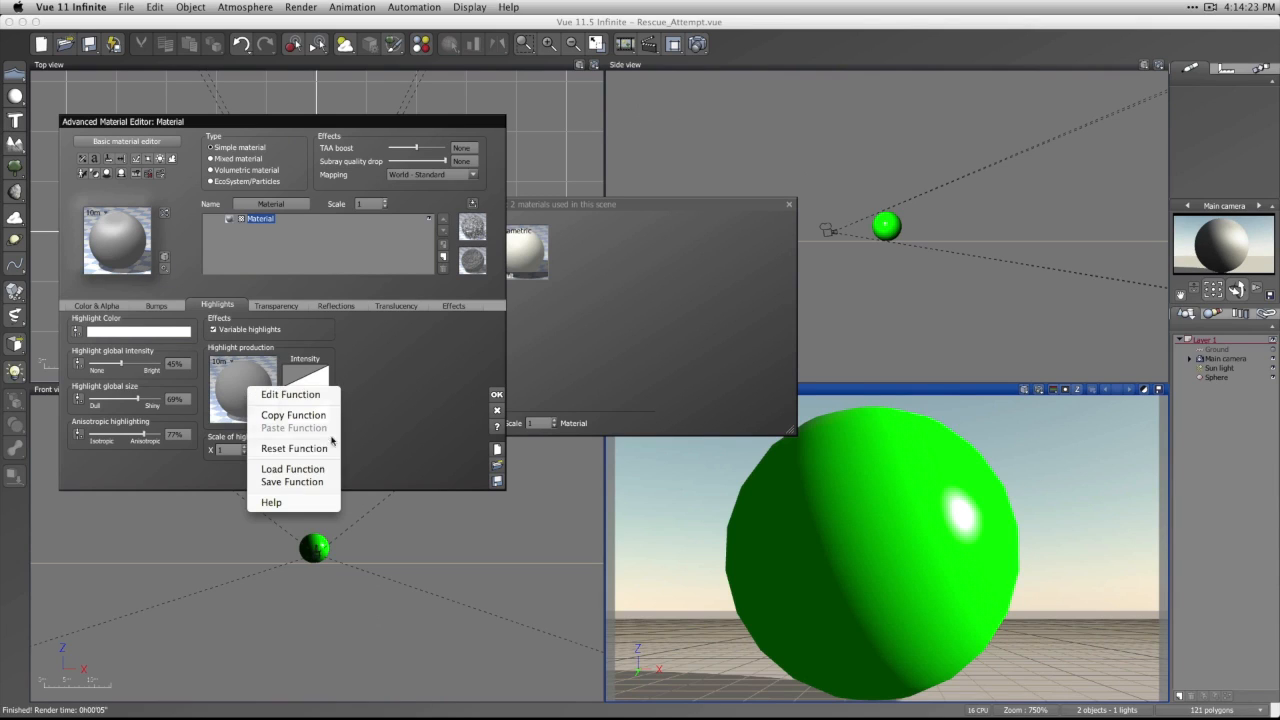
{"action": "left_click", "coordinate": [313, 469]}
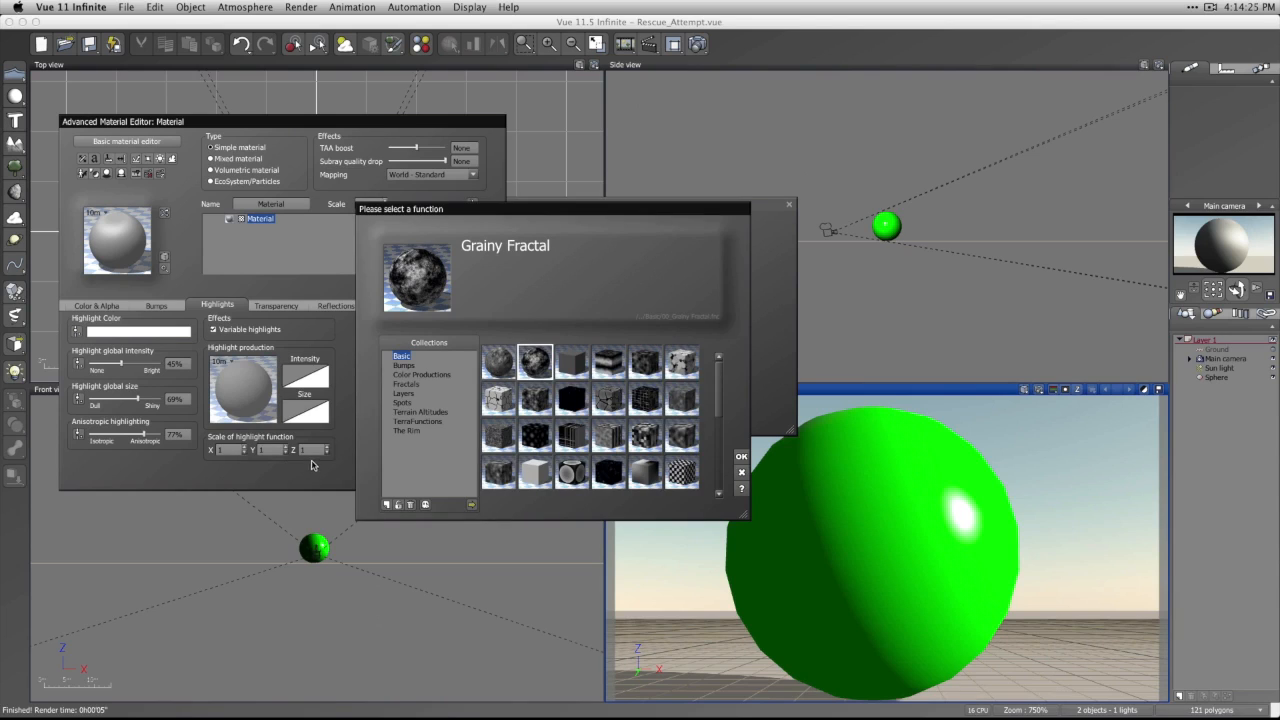
{"action": "left_click", "coordinate": [741, 457]}
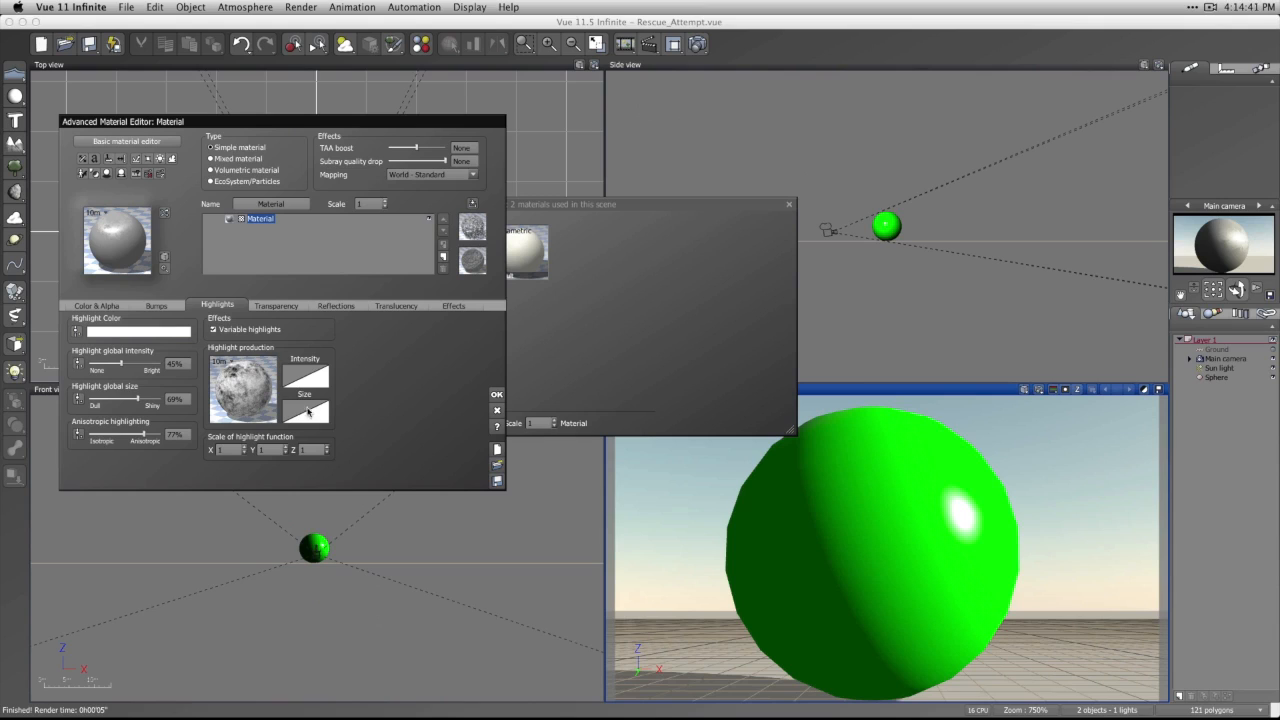
{"action": "left_click", "coordinate": [241, 449]}
{"action": "right_click", "coordinate": [232, 376]}
{"action": "key", "text": "Escape"}
Turn off variable highlights and reset the sphere's material to a new default material.
{"action": "left_click", "coordinate": [213, 331]}
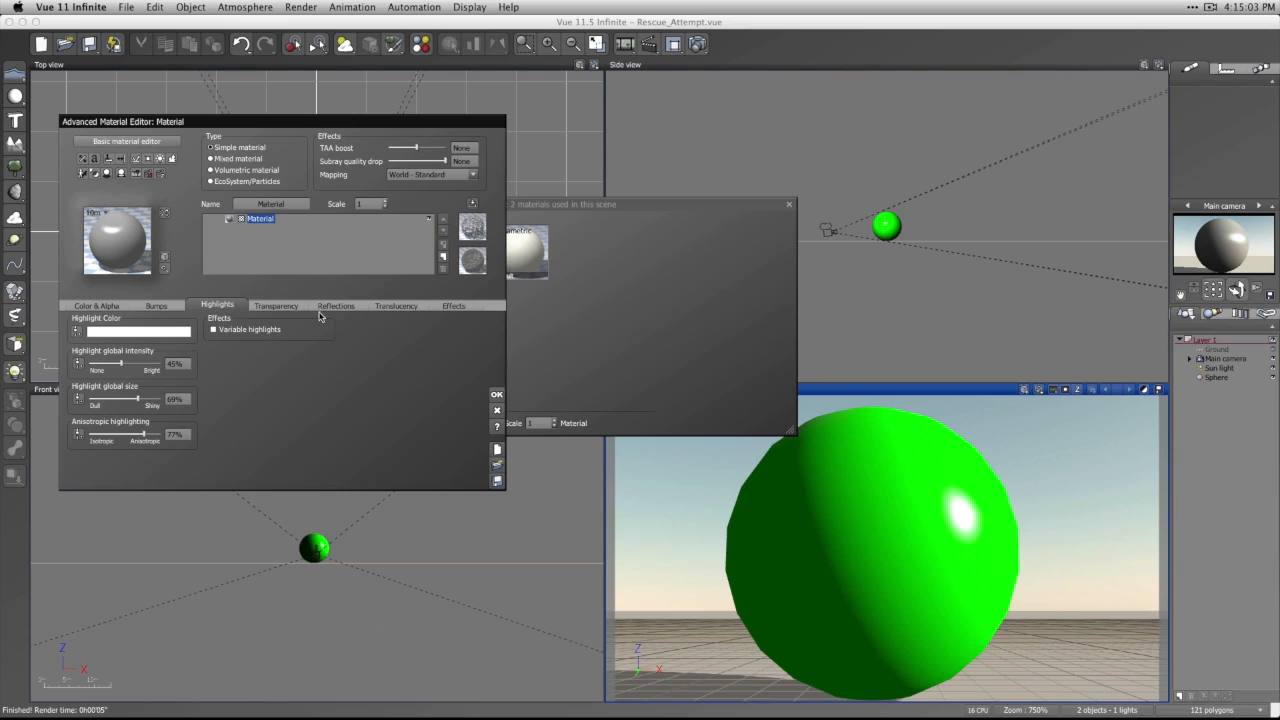
{"action": "left_click", "coordinate": [499, 452]}
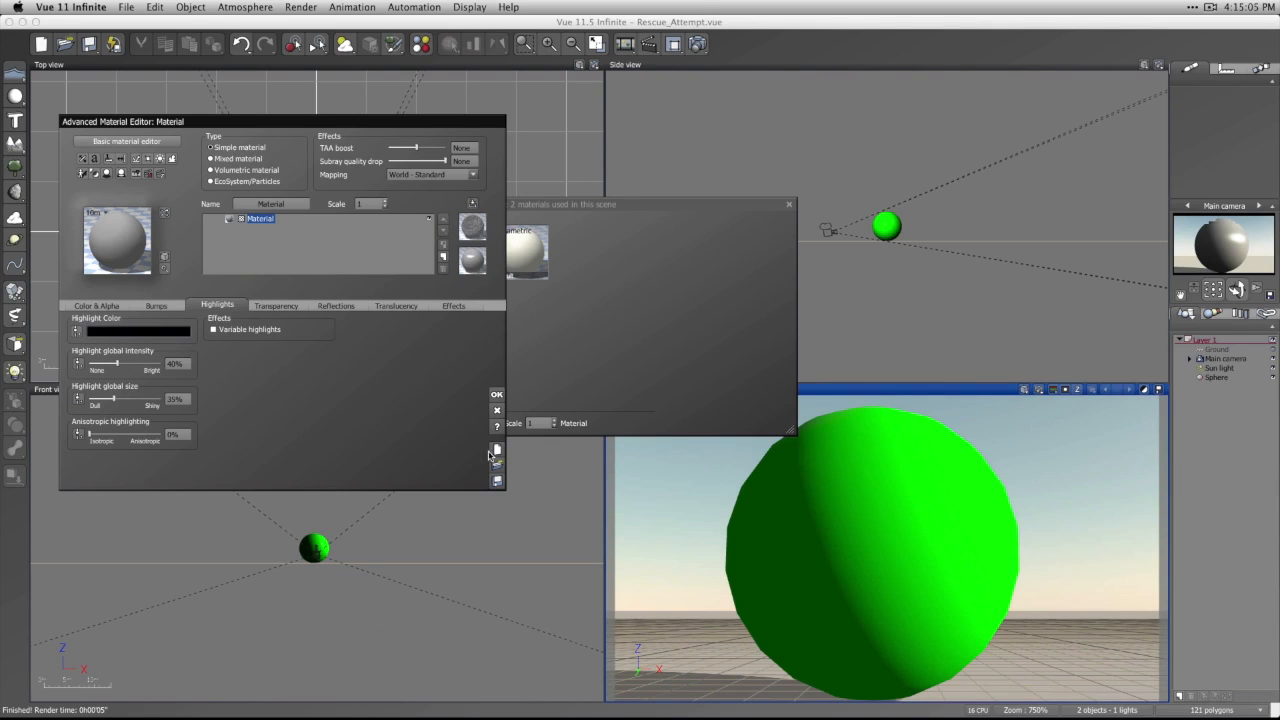
Try global transparencies of 100%, 0% and 57% on the material, and finish at 64%.
{"action": "left_click", "coordinate": [262, 306]}
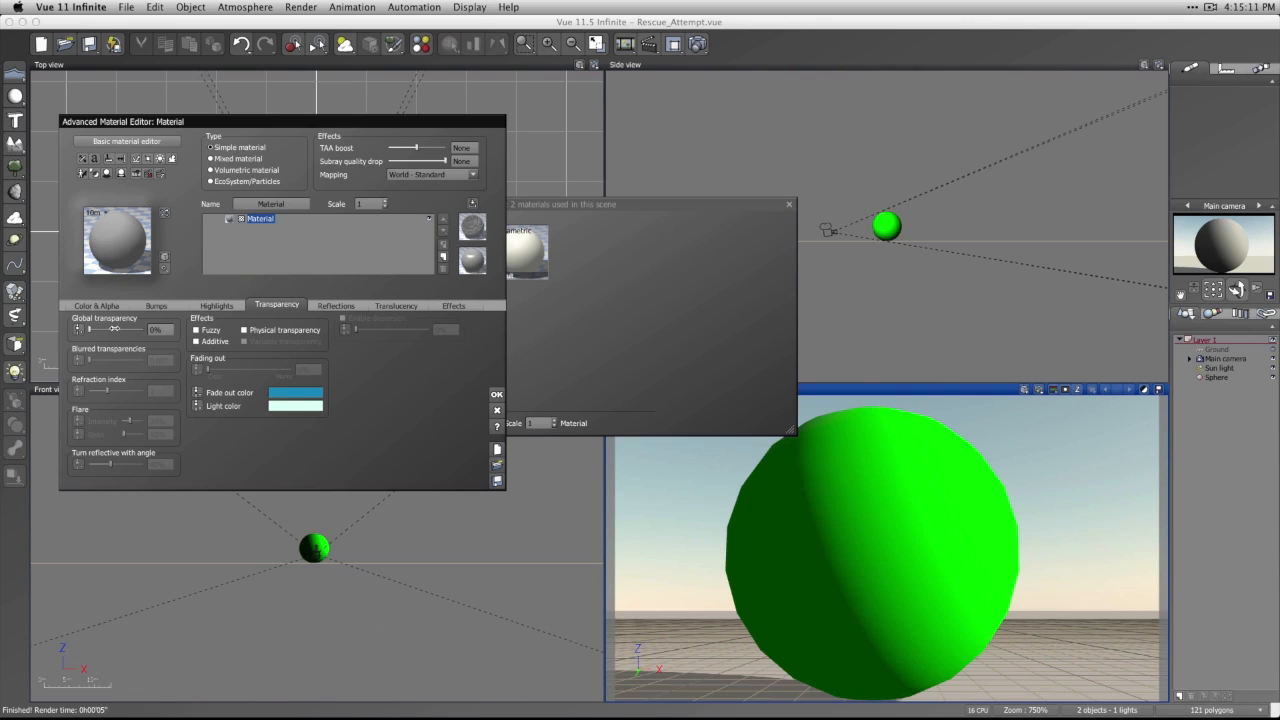
{"action": "left_click_drag", "start_coordinate": [110, 329], "coordinate": [146, 330]}
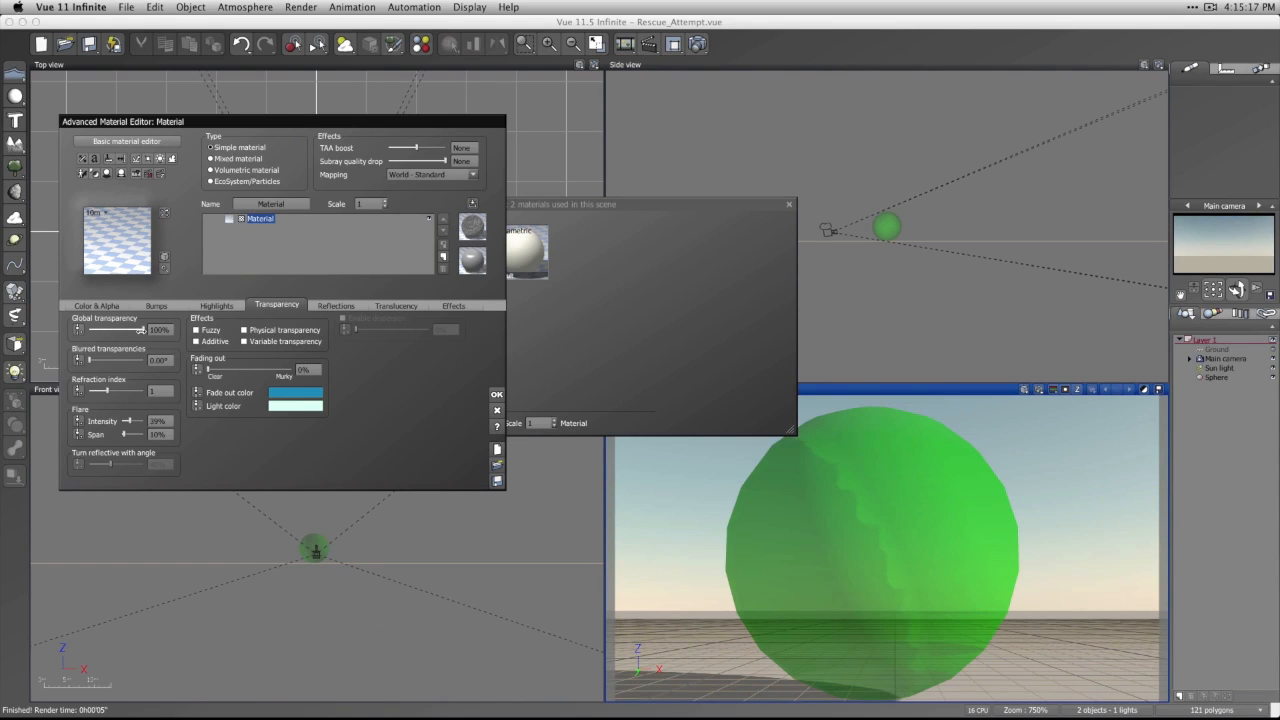
{"action": "left_click_drag", "start_coordinate": [101, 331], "coordinate": [88, 331]}
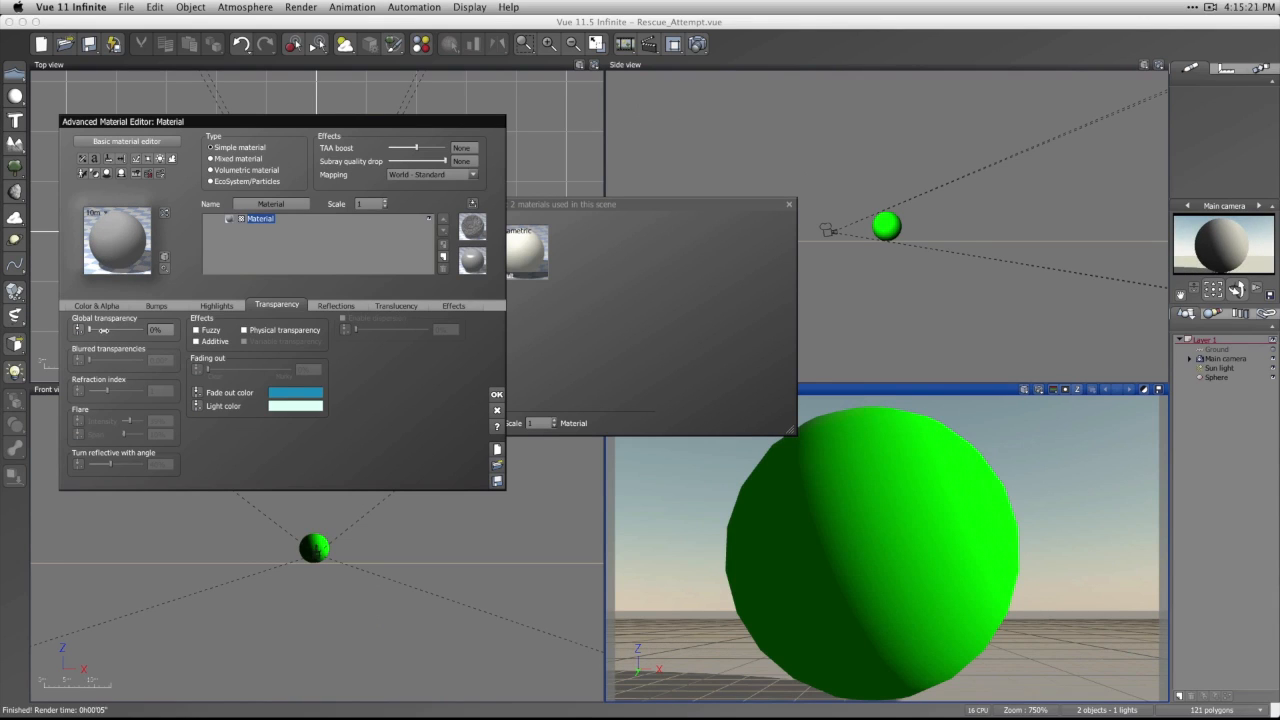
{"action": "left_click_drag", "start_coordinate": [104, 330], "coordinate": [131, 332]}
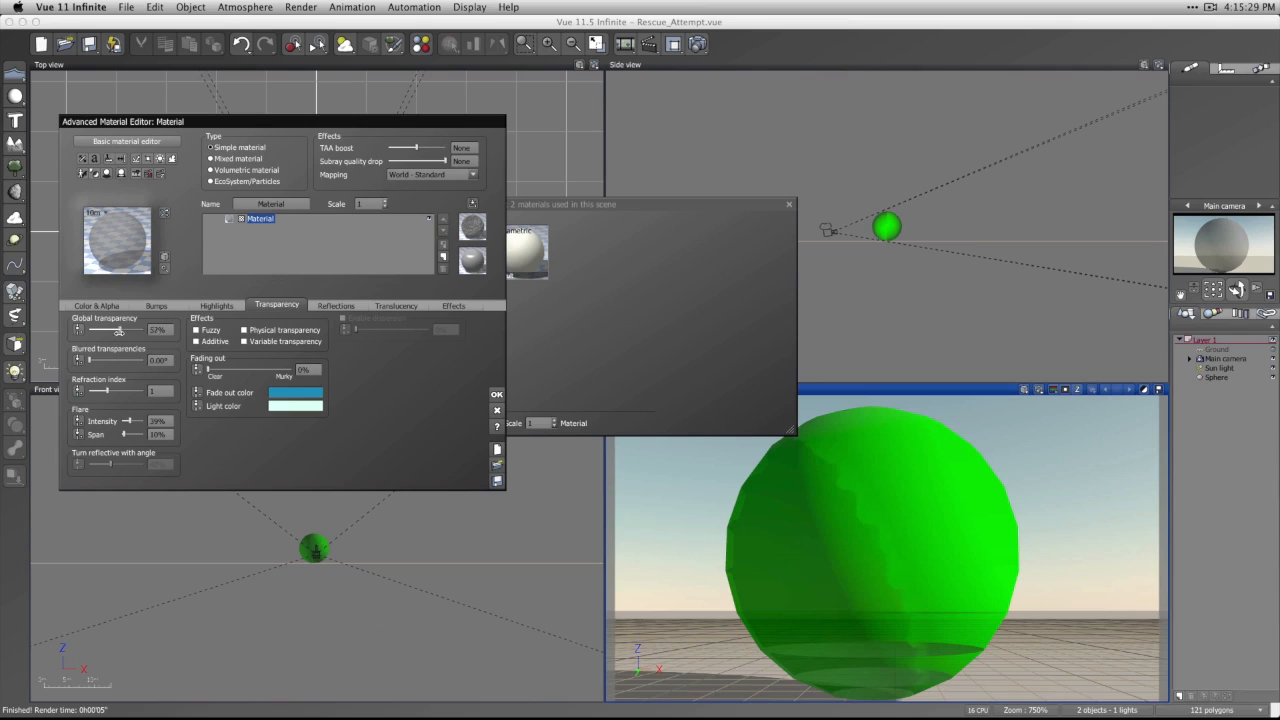
{"action": "left_click_drag", "start_coordinate": [119, 330], "coordinate": [122, 330]}
Try blurred transparencies of 1.83° and return to 0.00°, try refraction indices of 1.76 and 0.8, finish at 1.22, and accept the material.
{"action": "left_click_drag", "start_coordinate": [95, 360], "coordinate": [148, 361]}
{"action": "left_click_drag", "start_coordinate": [118, 328], "coordinate": [118, 391]}
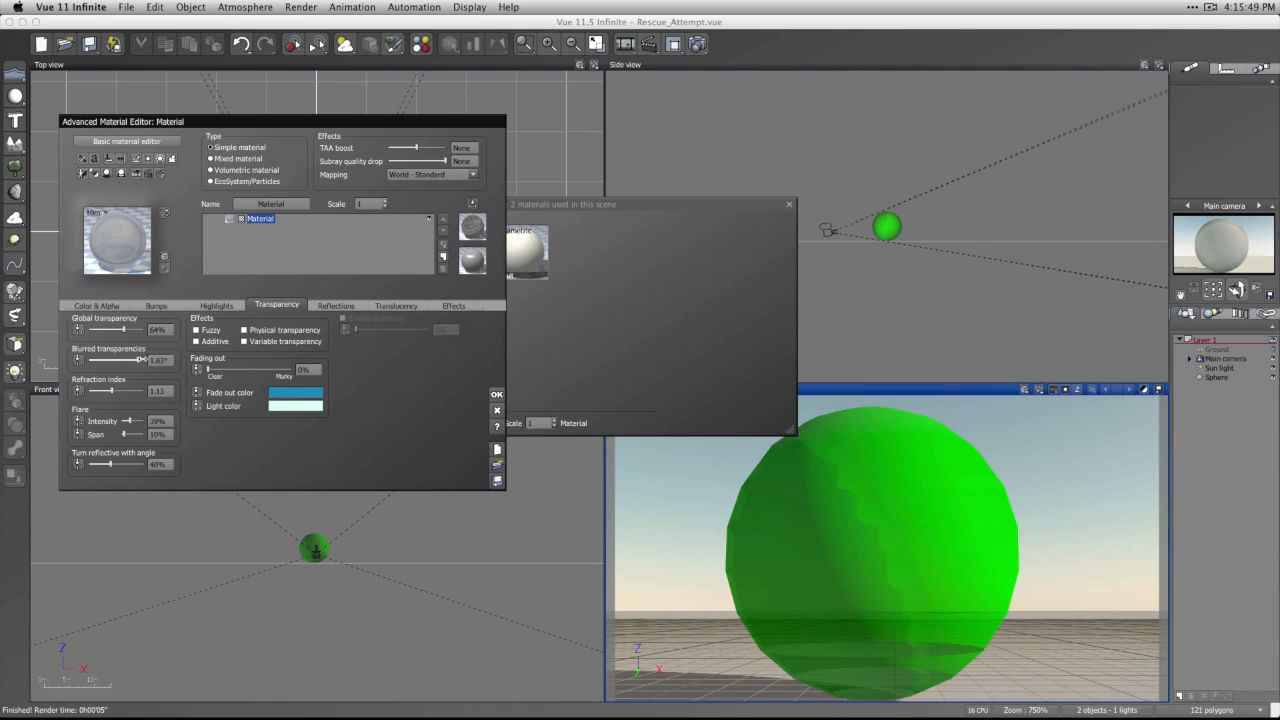
{"action": "left_click_drag", "start_coordinate": [141, 358], "coordinate": [89, 359]}
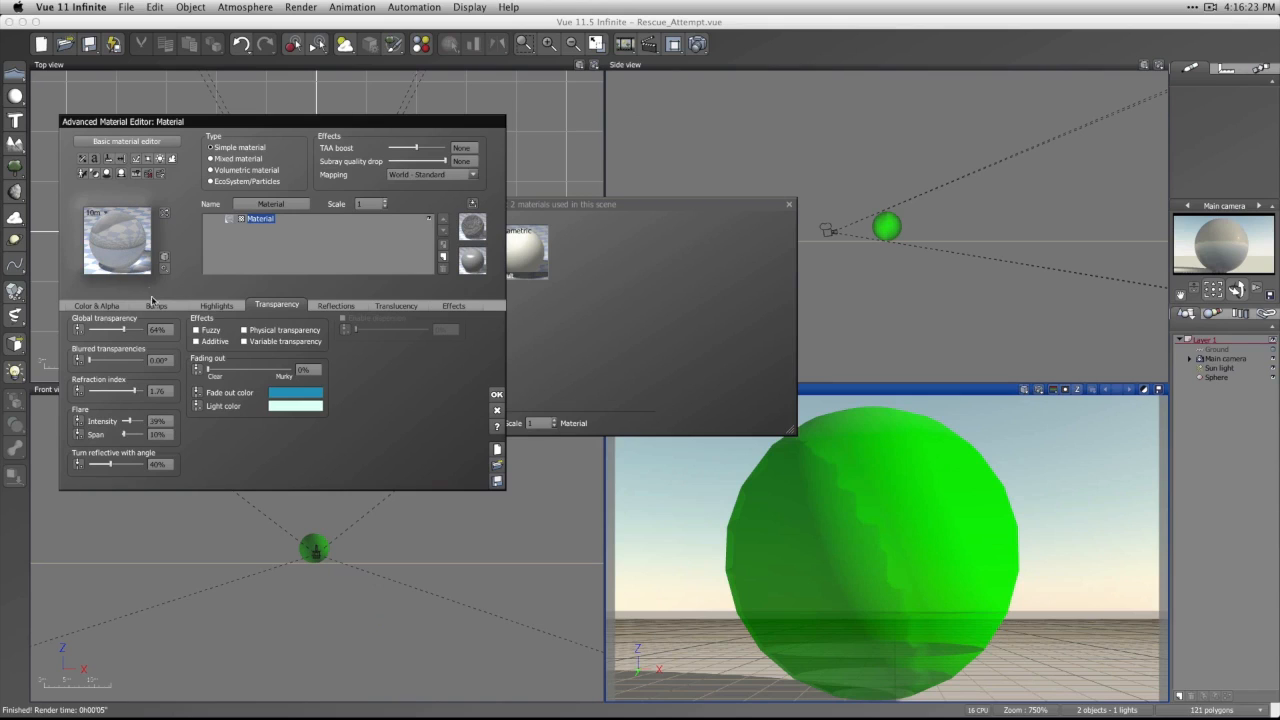
{"action": "left_click_drag", "start_coordinate": [138, 391], "coordinate": [95, 391]}
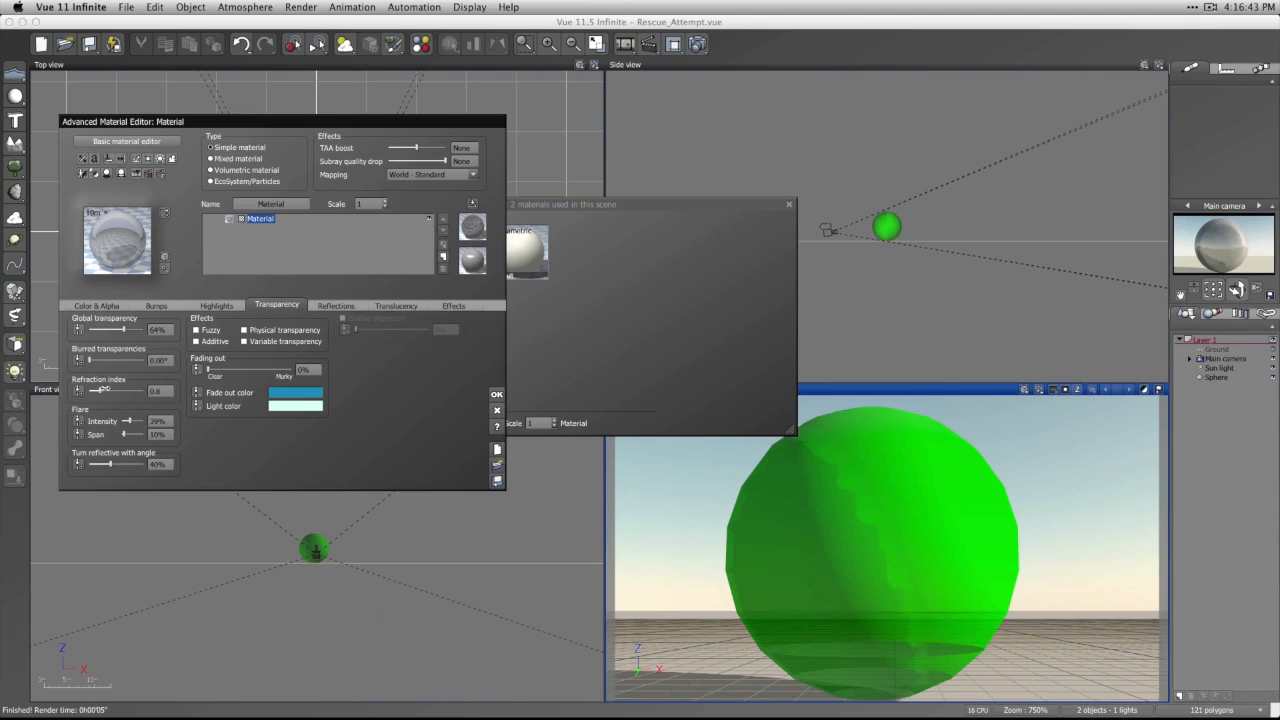
{"action": "left_click_drag", "start_coordinate": [103, 389], "coordinate": [117, 390]}
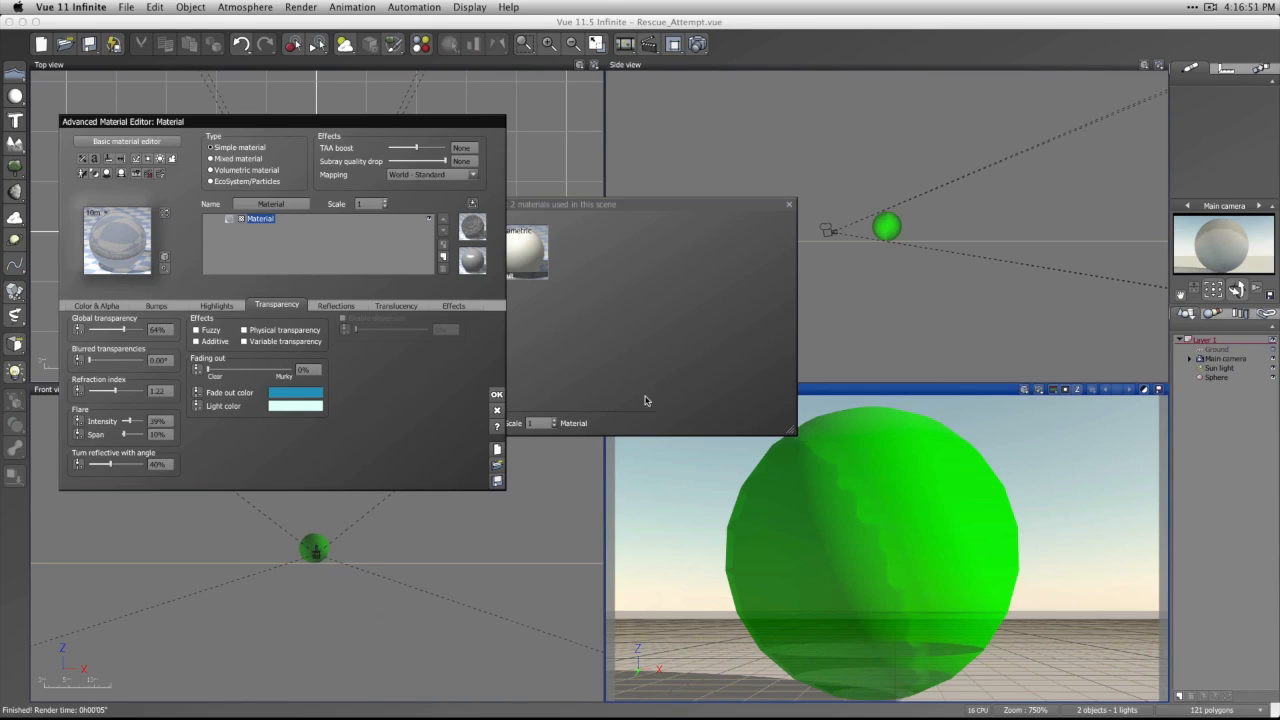
{"action": "left_click", "coordinate": [497, 394]}
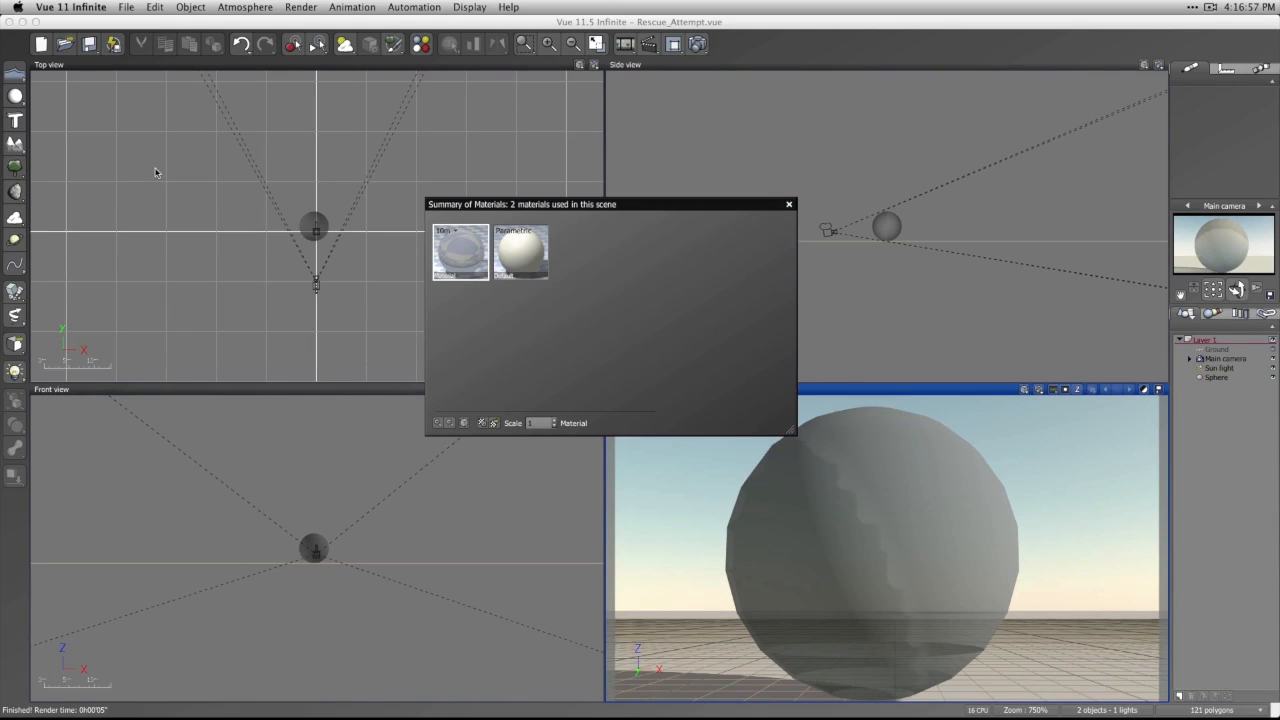
Add a point light and place it behind the sphere, shifted slightly sideways along X and slightly lower.
{"action": "left_click", "coordinate": [15, 371]}
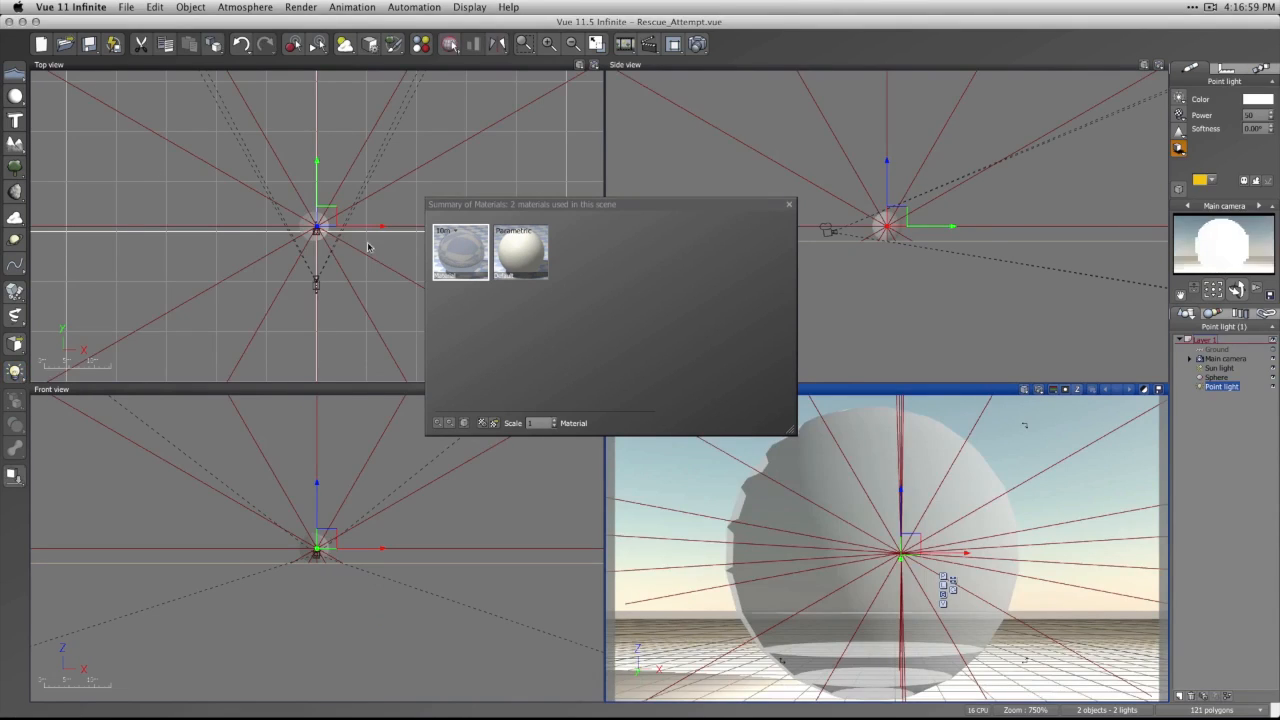
{"action": "left_click_drag", "start_coordinate": [329, 214], "coordinate": [329, 171]}
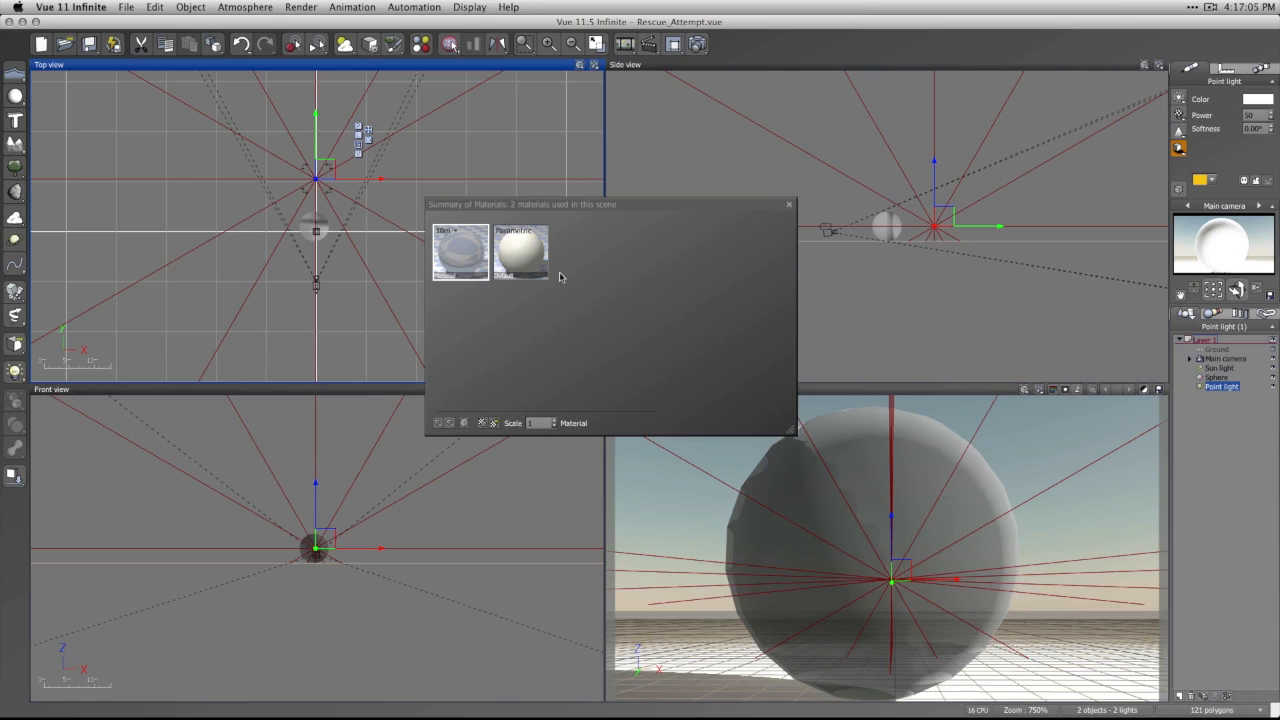
{"action": "left_click_drag", "start_coordinate": [378, 179], "coordinate": [379, 179]}
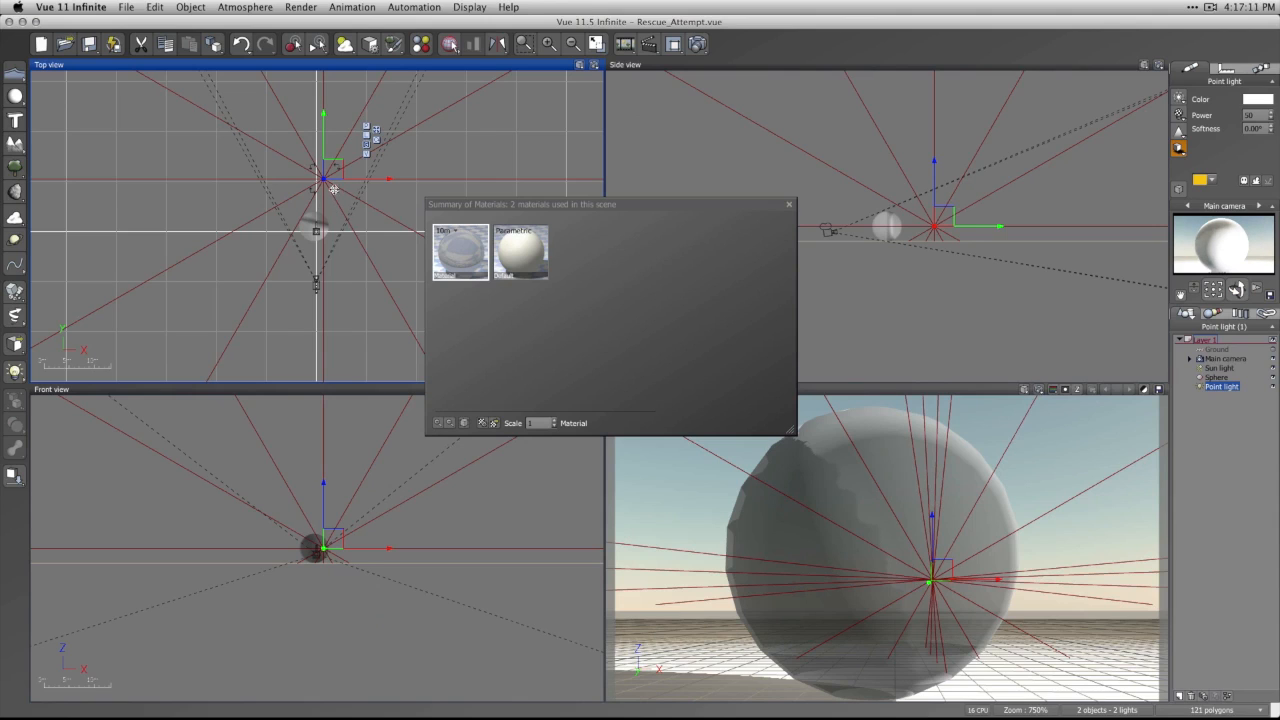
{"action": "left_click_drag", "start_coordinate": [946, 217], "coordinate": [946, 221]}
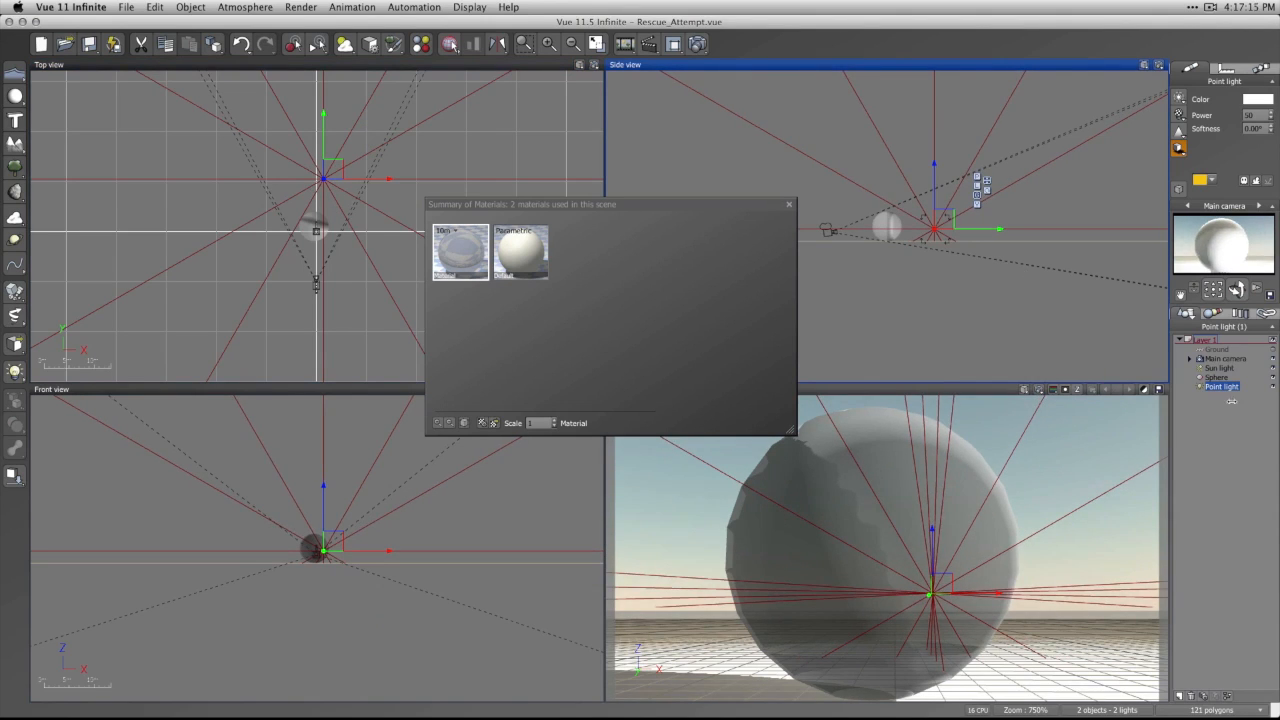
Reopen the sphere's material, try its flare intensity and span at 0% and at 28% and 3%, and finish at 16% intensity and 6% span.
{"action": "double_click", "coordinate": [479, 254]}
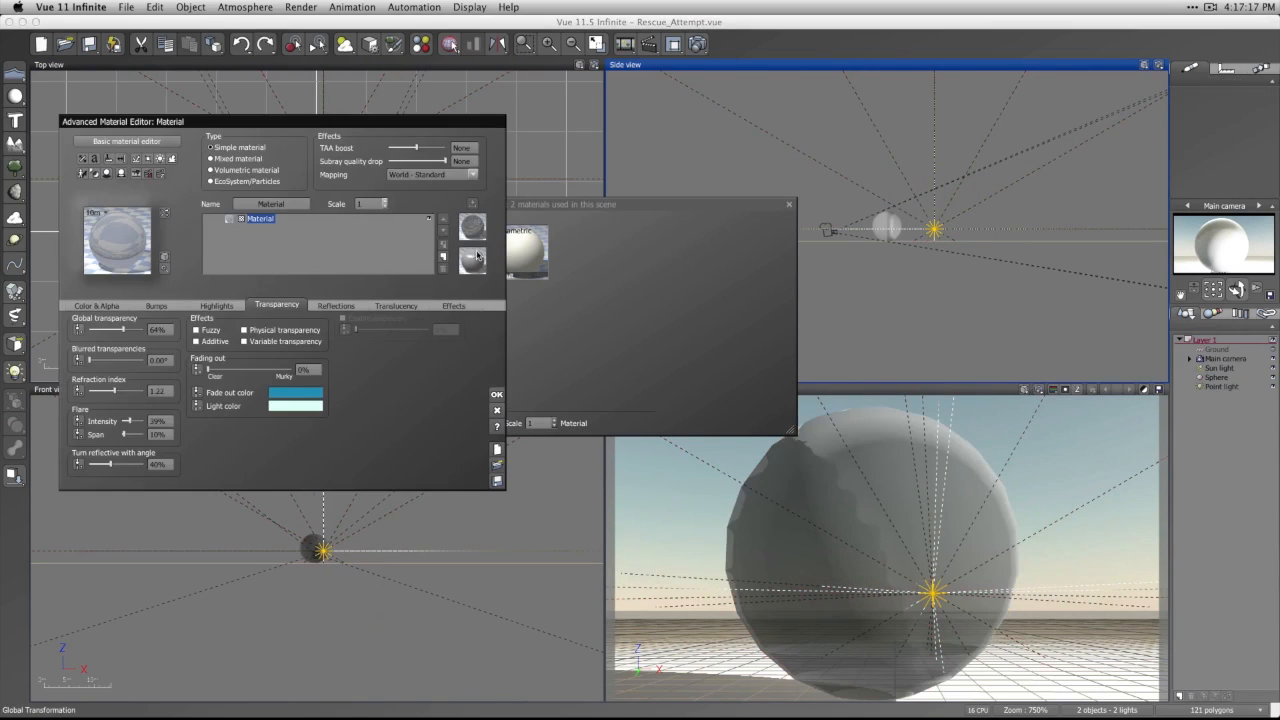
{"action": "left_click_drag", "start_coordinate": [124, 434], "coordinate": [44, 437]}
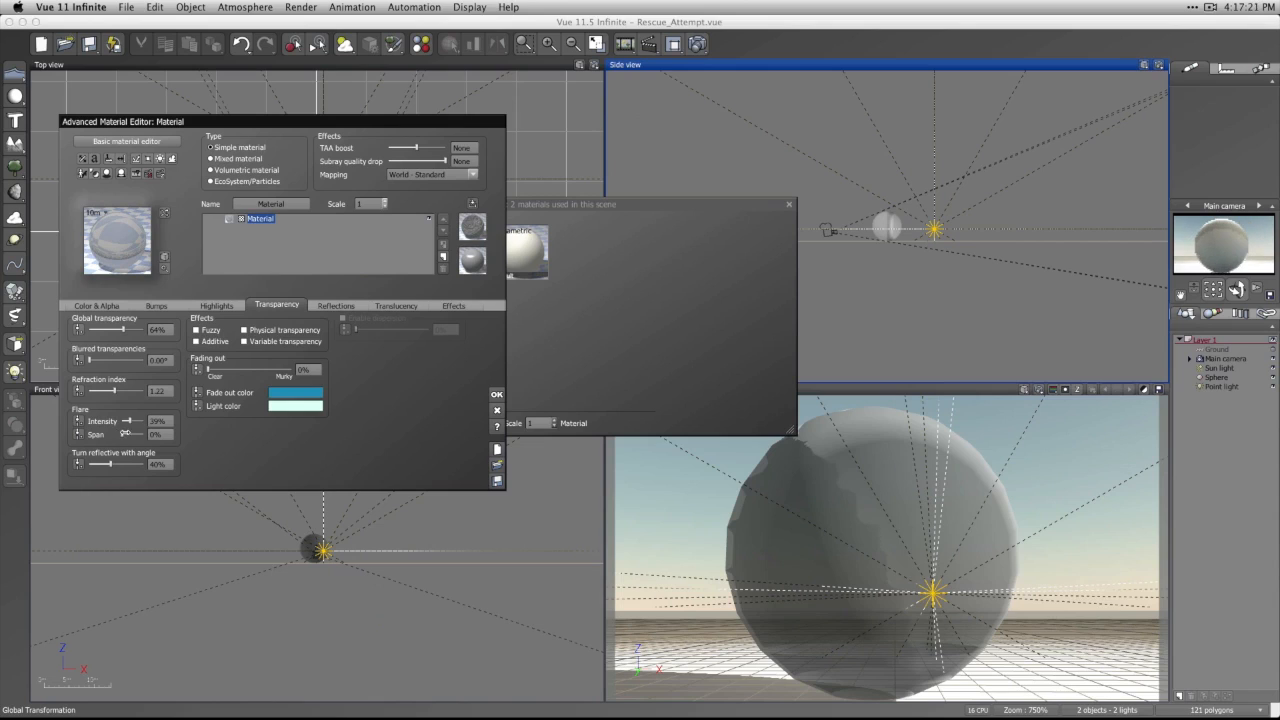
{"action": "left_click_drag", "start_coordinate": [126, 421], "coordinate": [26, 420]}
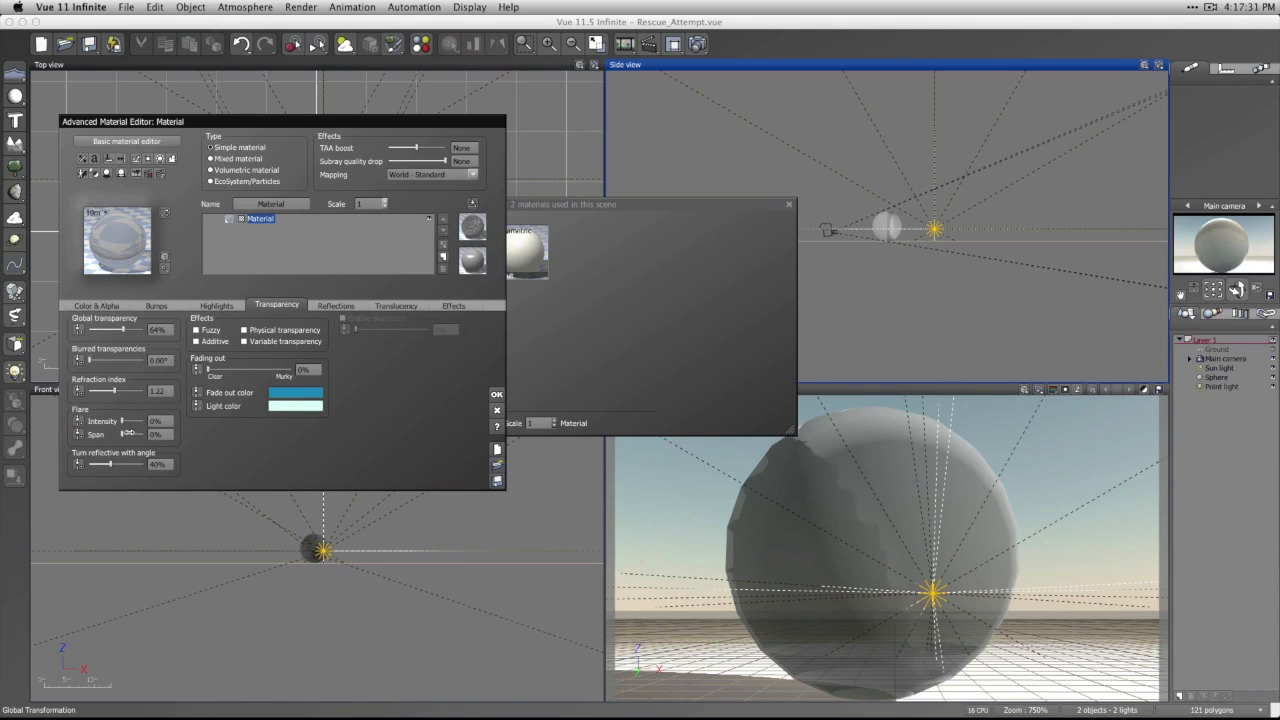
{"action": "left_click_drag", "start_coordinate": [127, 433], "coordinate": [131, 433]}
{"action": "left_click_drag", "start_coordinate": [126, 420], "coordinate": [123, 436]}
{"action": "left_click_drag", "start_coordinate": [127, 421], "coordinate": [140, 422]}
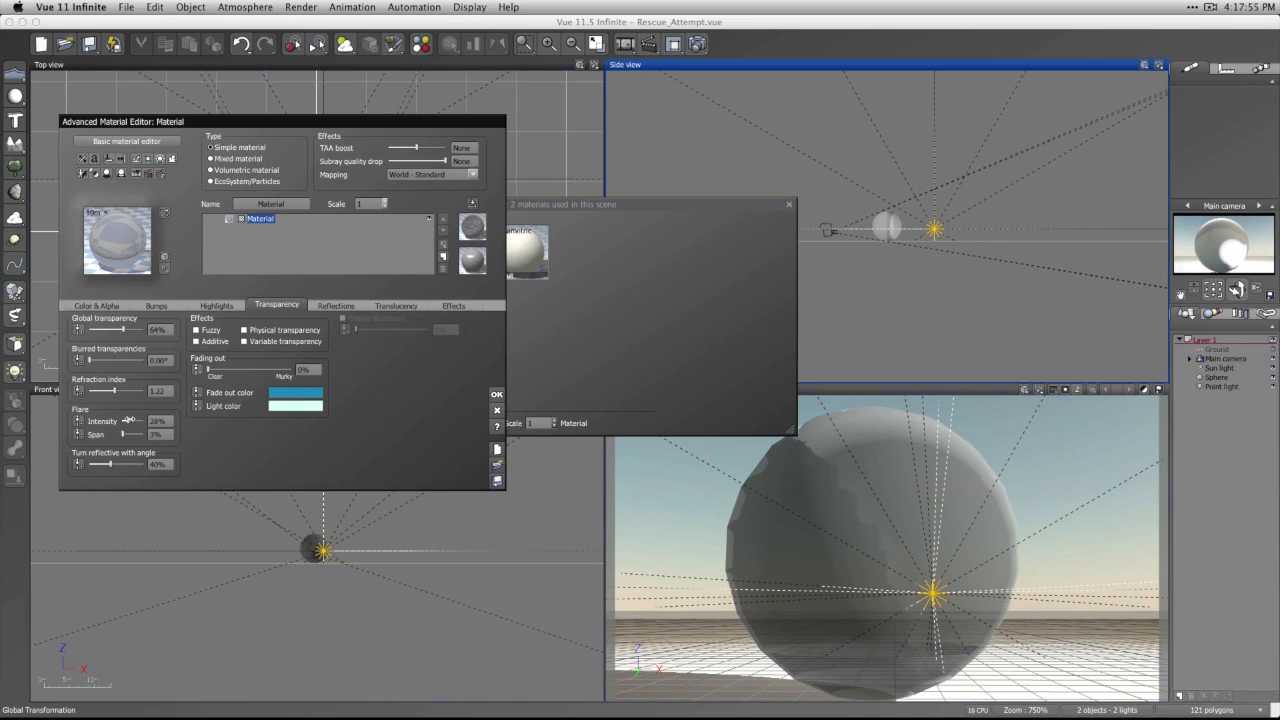
{"action": "left_click_drag", "start_coordinate": [129, 420], "coordinate": [126, 421]}
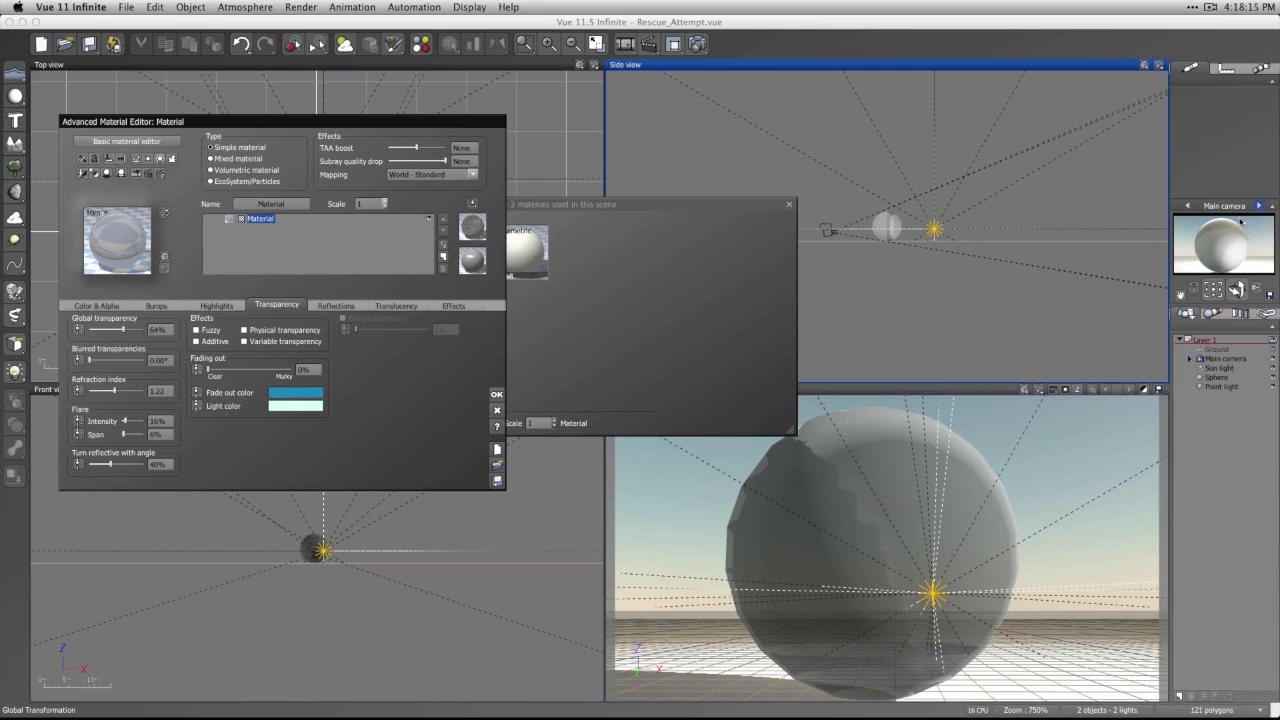
Move the point light sideways to center it behind the sphere, and lower it to near the ground.
{"action": "left_click", "coordinate": [934, 231]}
{"action": "left_click_drag", "start_coordinate": [996, 594], "coordinate": [934, 594]}
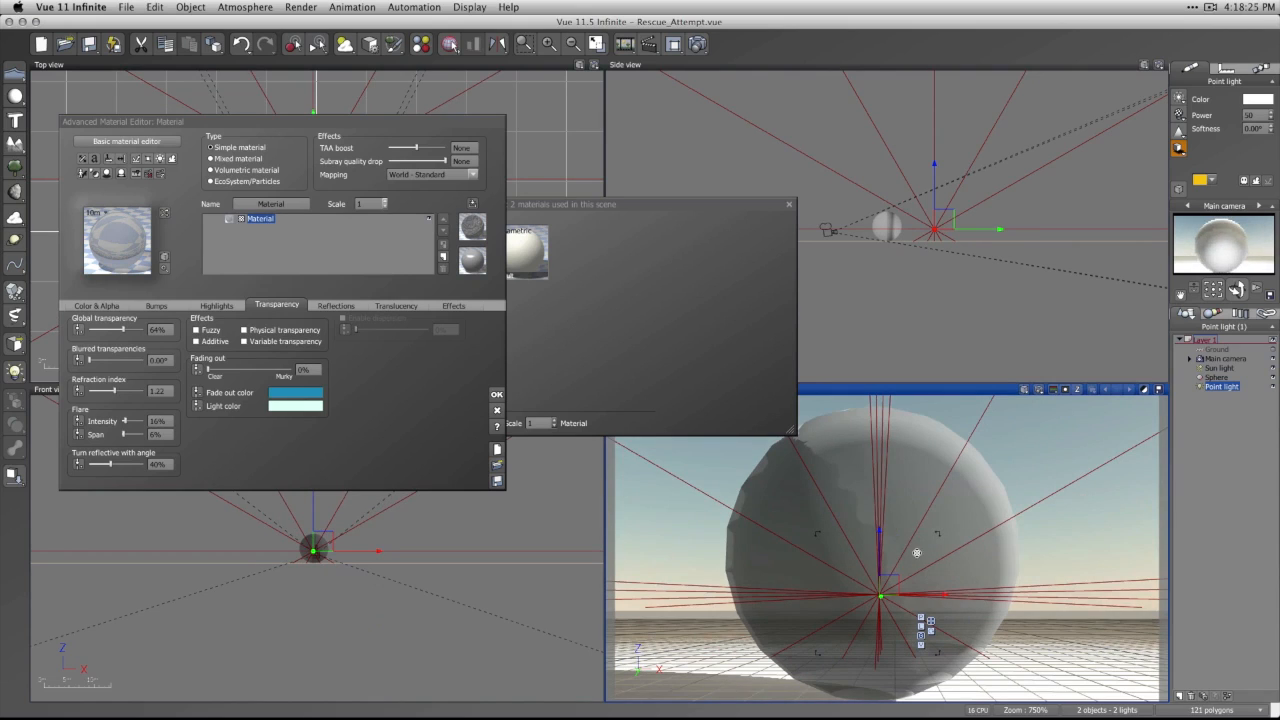
{"action": "left_click_drag", "start_coordinate": [888, 551], "coordinate": [879, 595]}
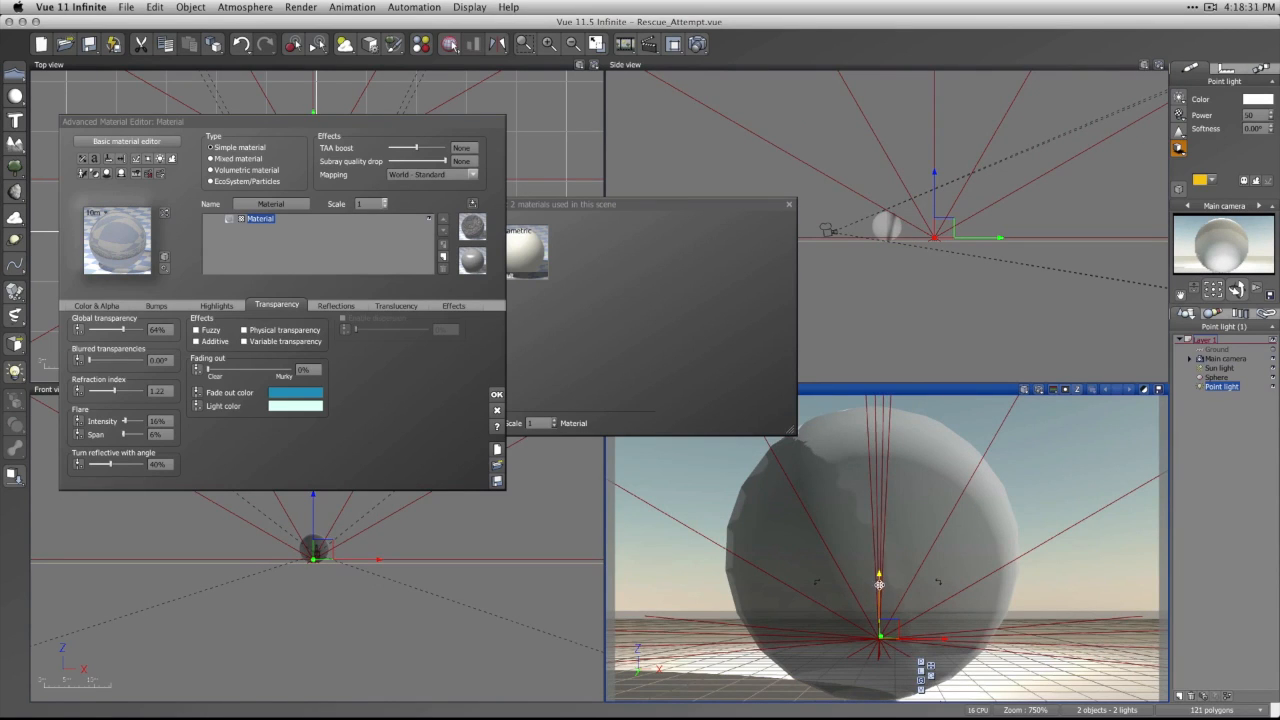
Undo the point light's last move and set the sphere material's Turn reflective with angle to 81%.
{"action": "key", "text": "super+z"}
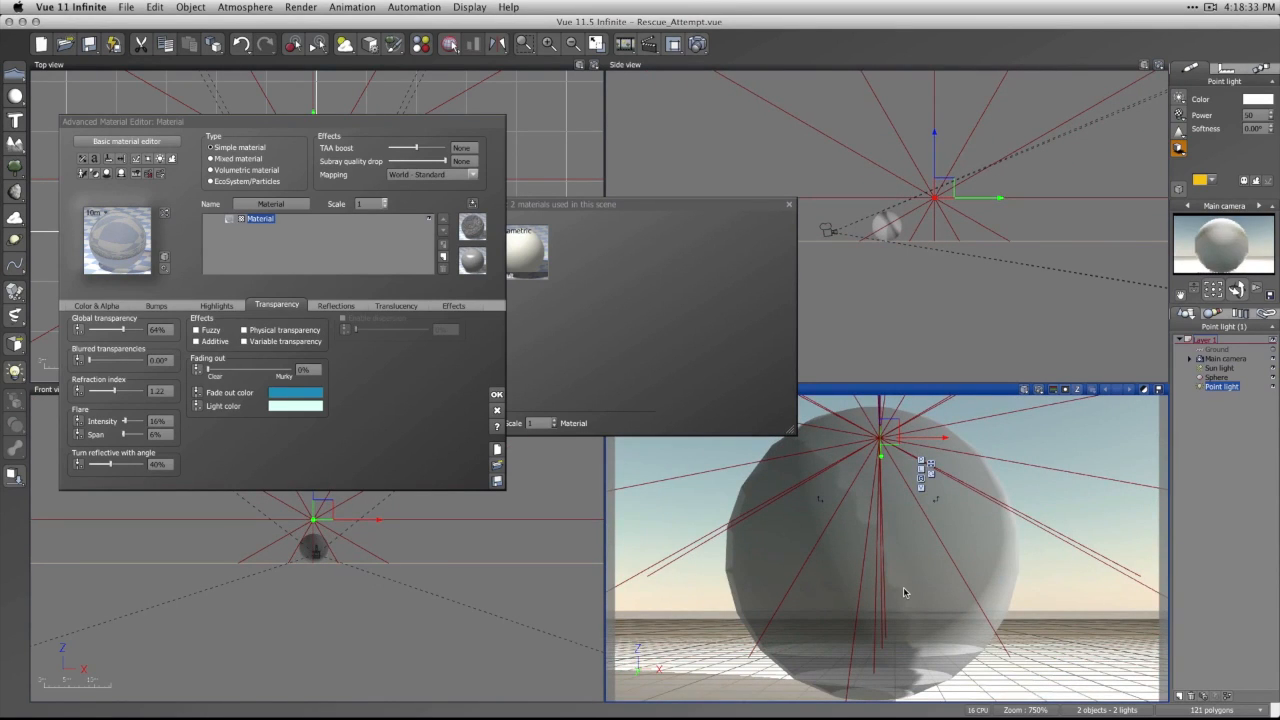
{"action": "left_click", "coordinate": [365, 421]}
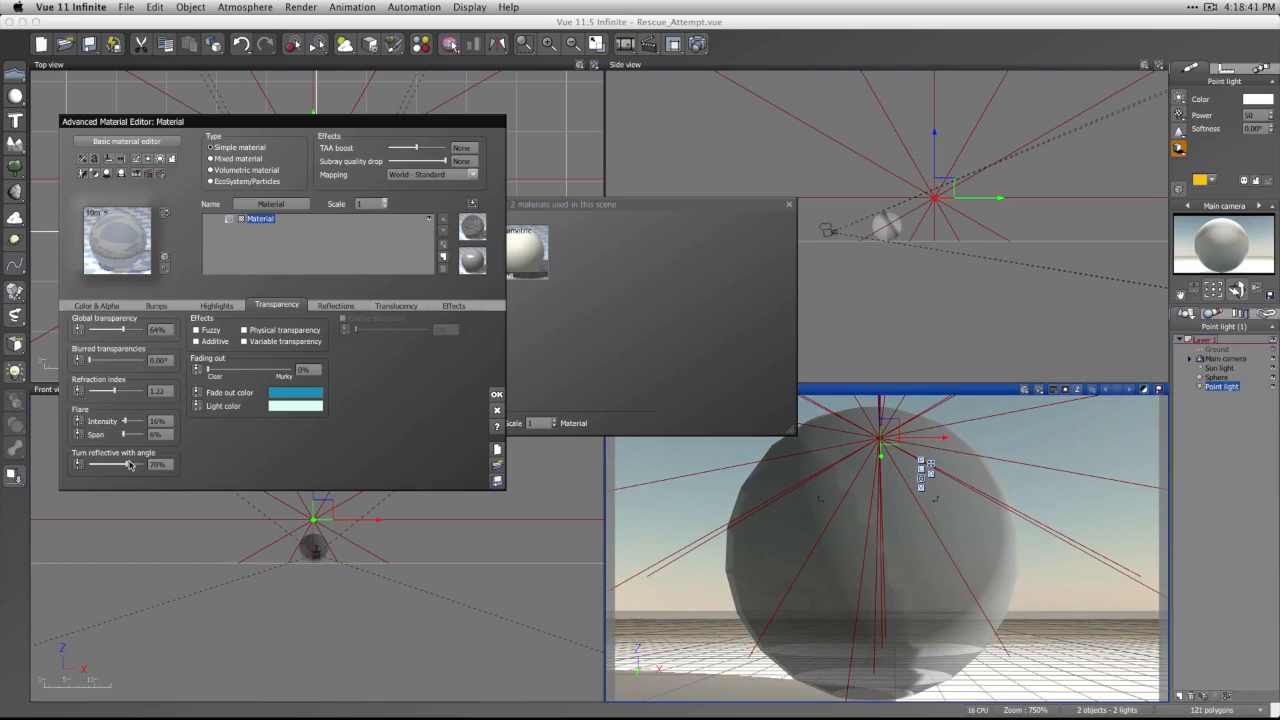
{"action": "left_click_drag", "start_coordinate": [128, 462], "coordinate": [200, 464]}
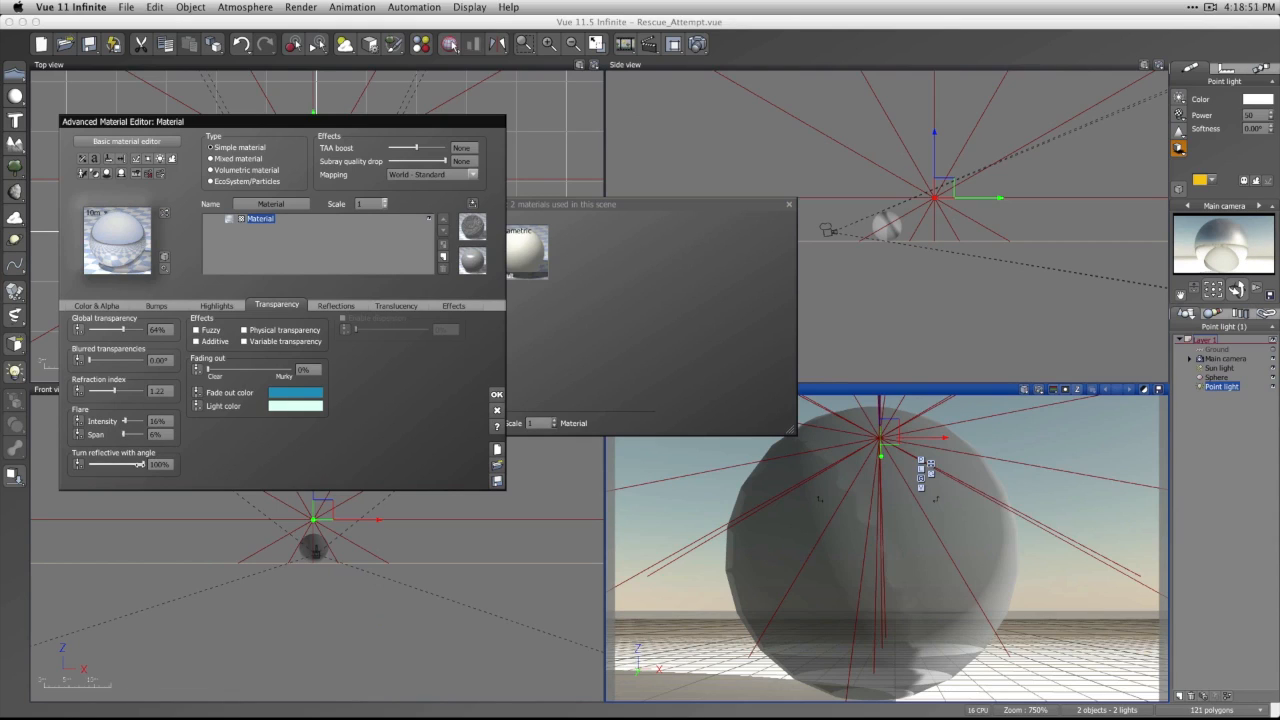
{"action": "left_click_drag", "start_coordinate": [136, 464], "coordinate": [138, 465]}
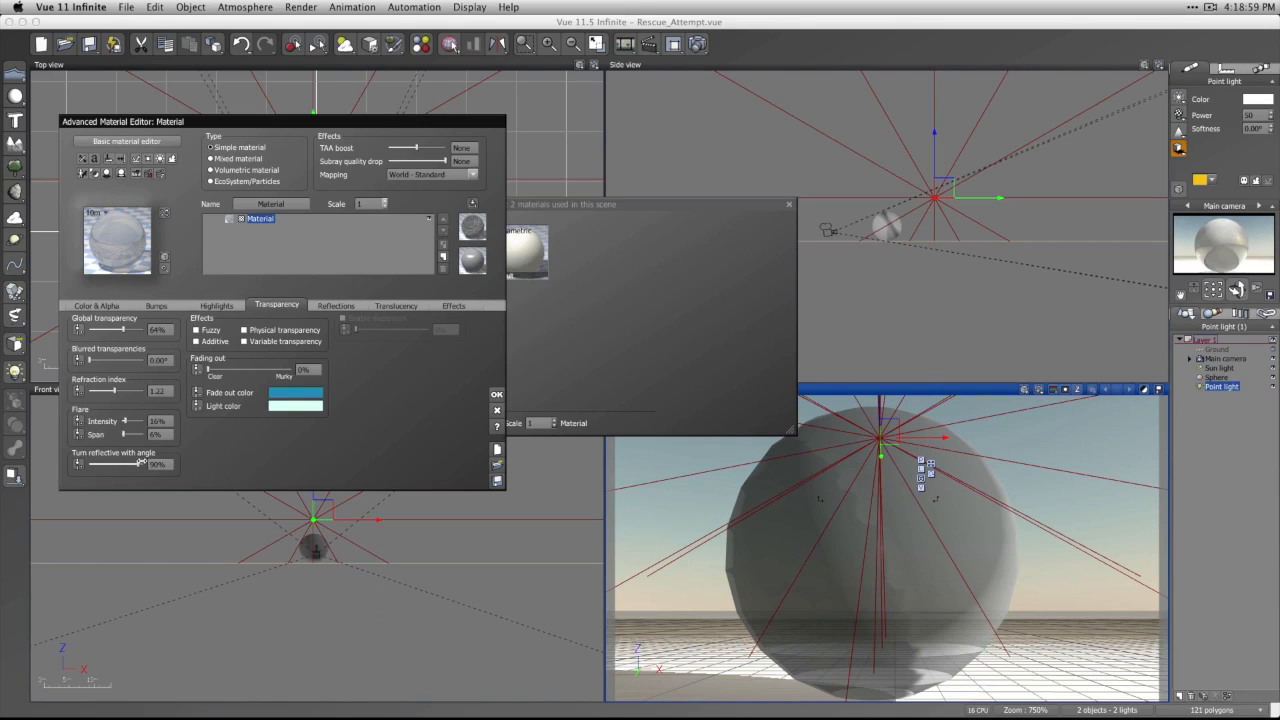
{"action": "left_click_drag", "start_coordinate": [138, 464], "coordinate": [132, 465]}
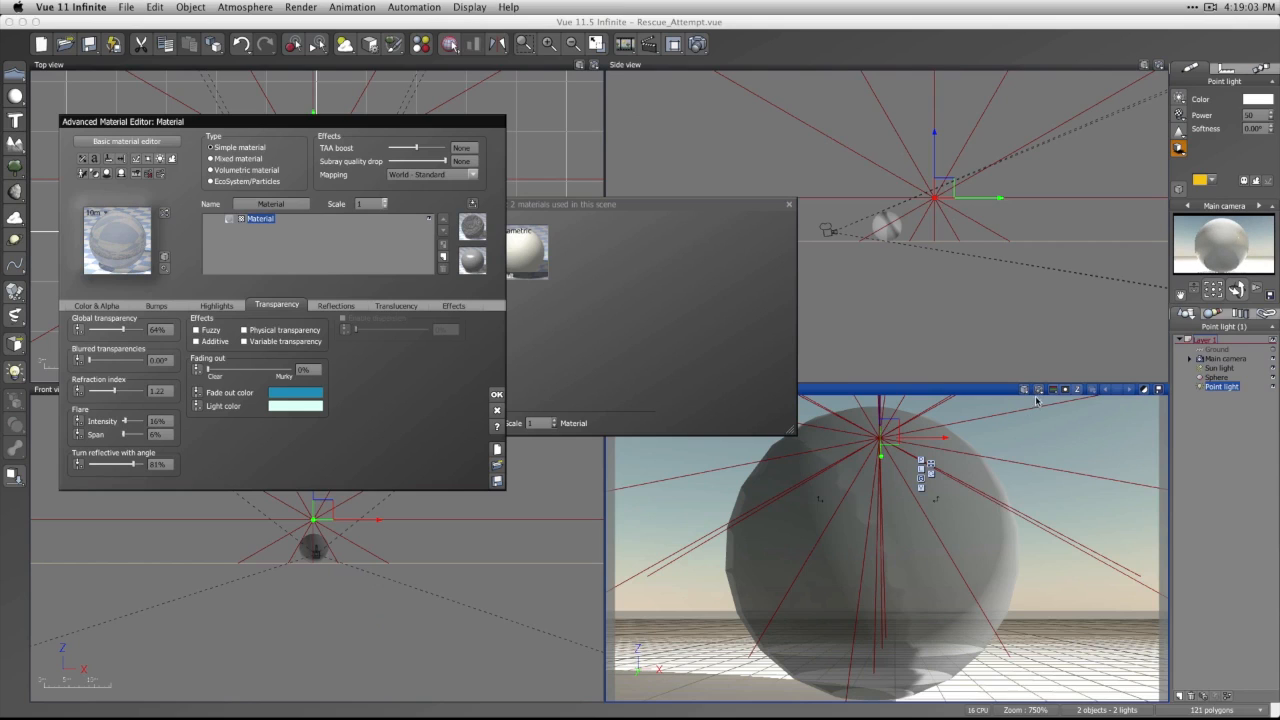
Render the main camera view to inspect the glass sphere, accepting the gamma notice and the post render options.
{"action": "key", "text": "Return"}
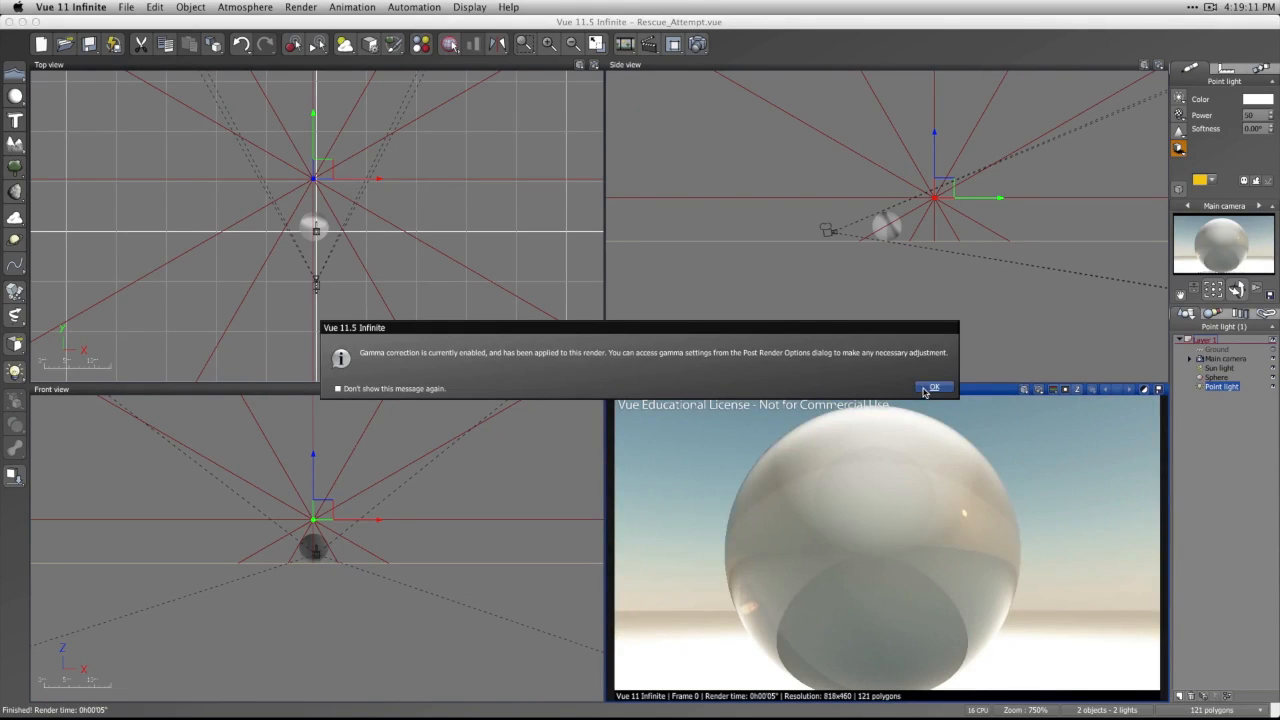
{"action": "left_click", "coordinate": [931, 388]}
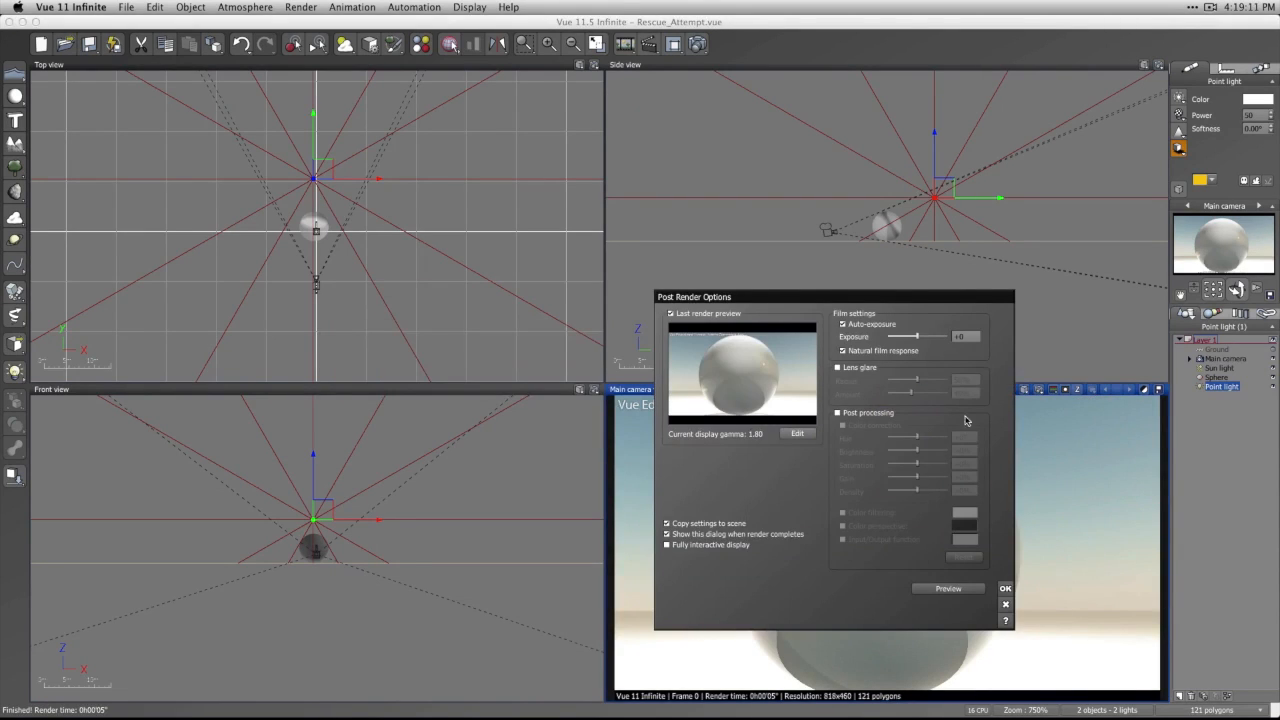
{"action": "left_click", "coordinate": [1006, 589]}
{"action": "double_click", "coordinate": [963, 511]}
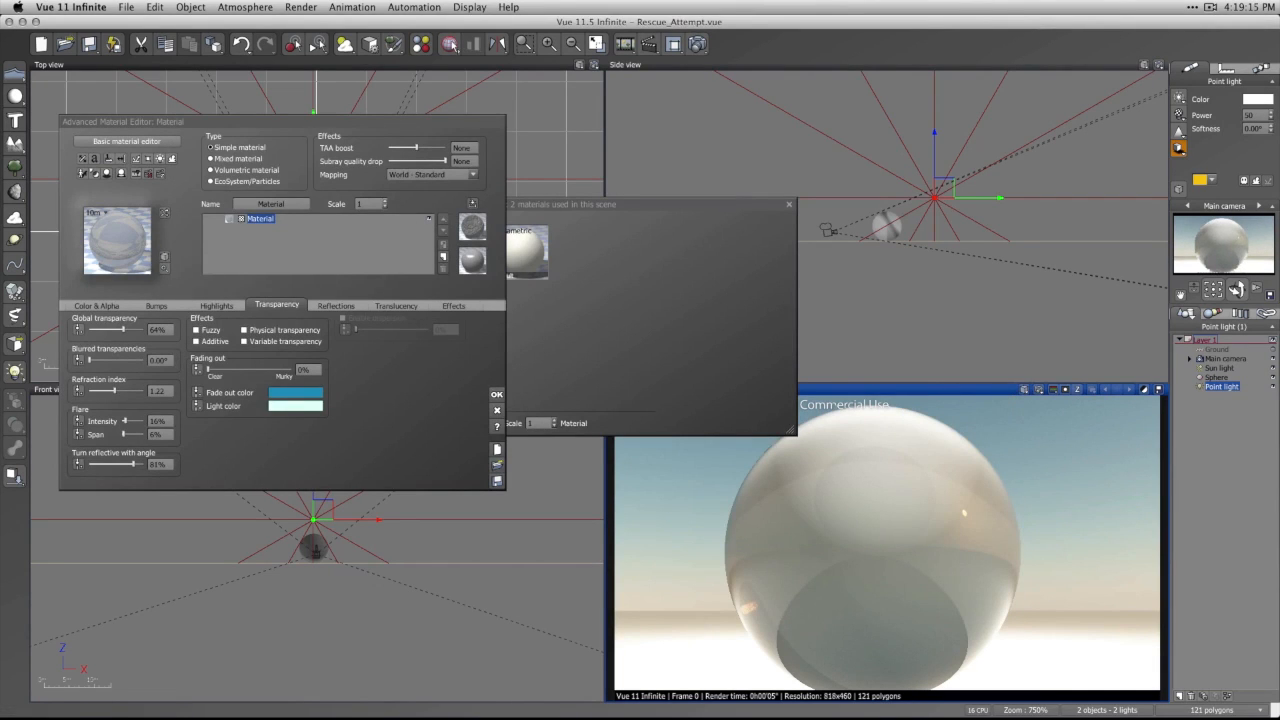
Raise the main camera around the sphere so it looks down on it from a slightly higher angle.
{"action": "left_click", "coordinate": [1236, 292]}
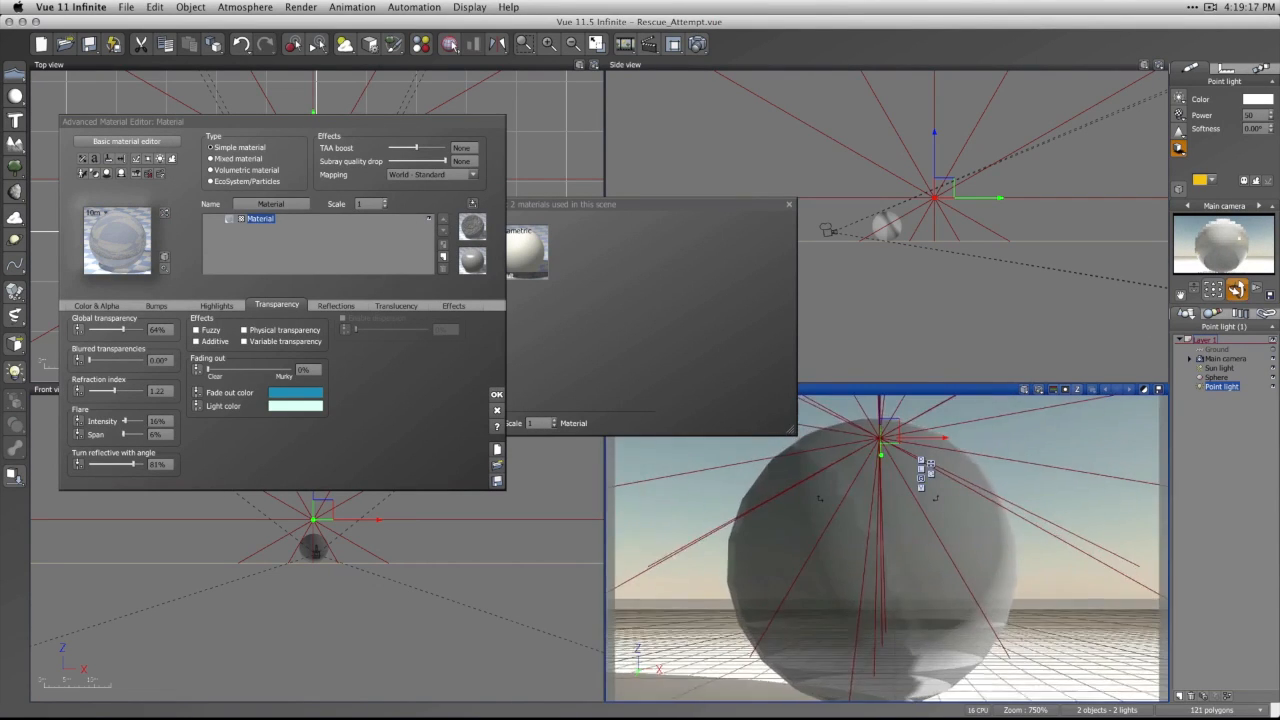
{"action": "left_click_drag", "start_coordinate": [1213, 289], "coordinate": [1213, 318]}
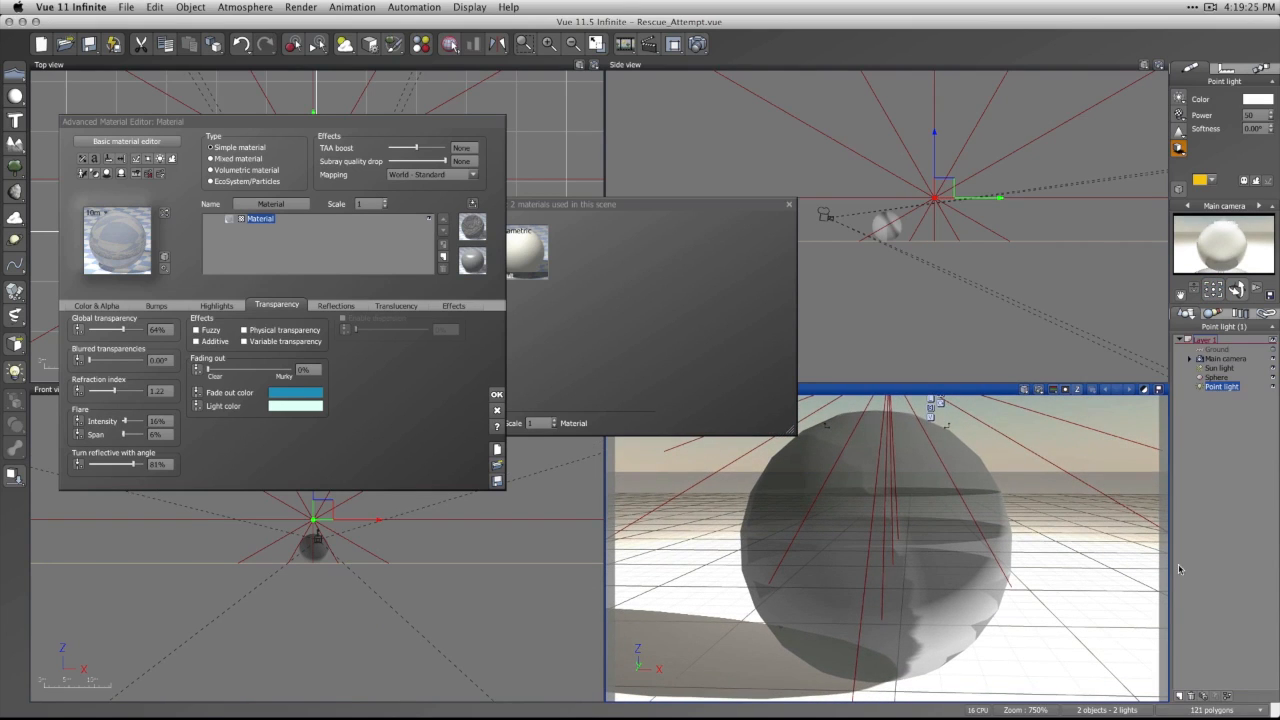
{"action": "left_click", "coordinate": [1188, 519]}
Load the CheckerBoard material onto the ground at scale 0.5 and render the main camera view.
{"action": "left_click", "coordinate": [1224, 358]}
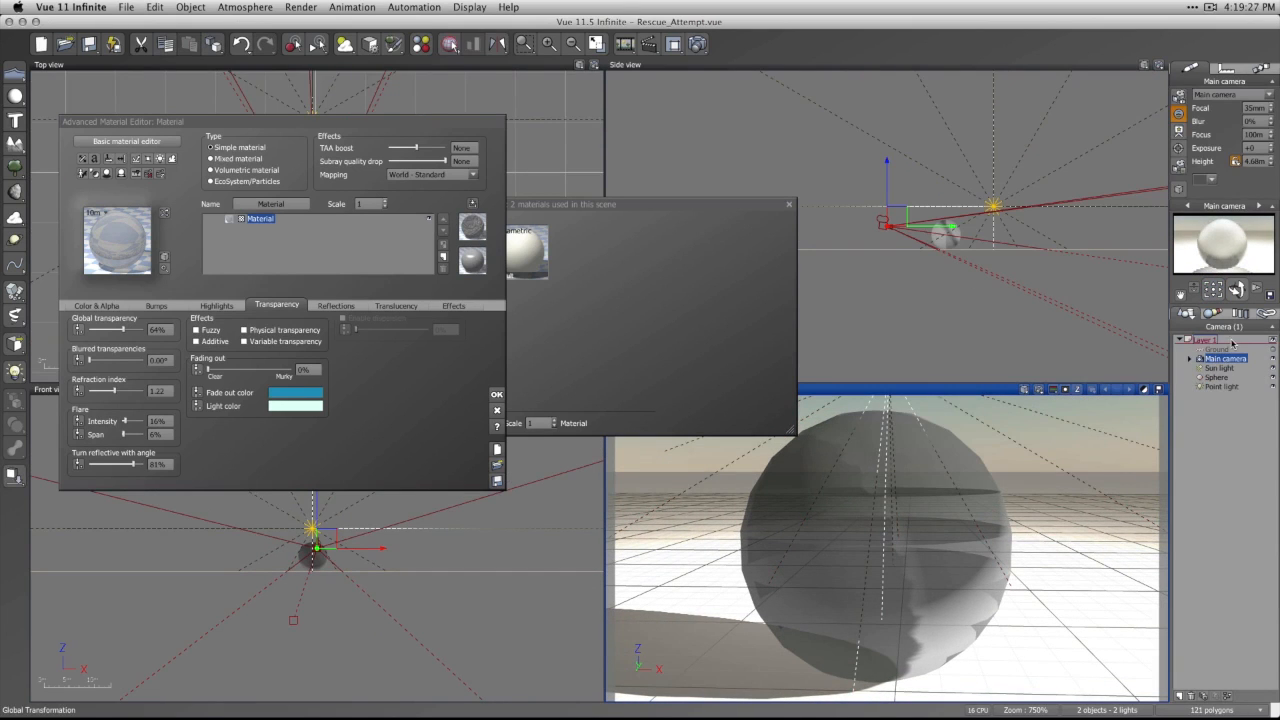
{"action": "left_click", "coordinate": [1222, 349]}
{"action": "right_click", "coordinate": [1215, 150]}
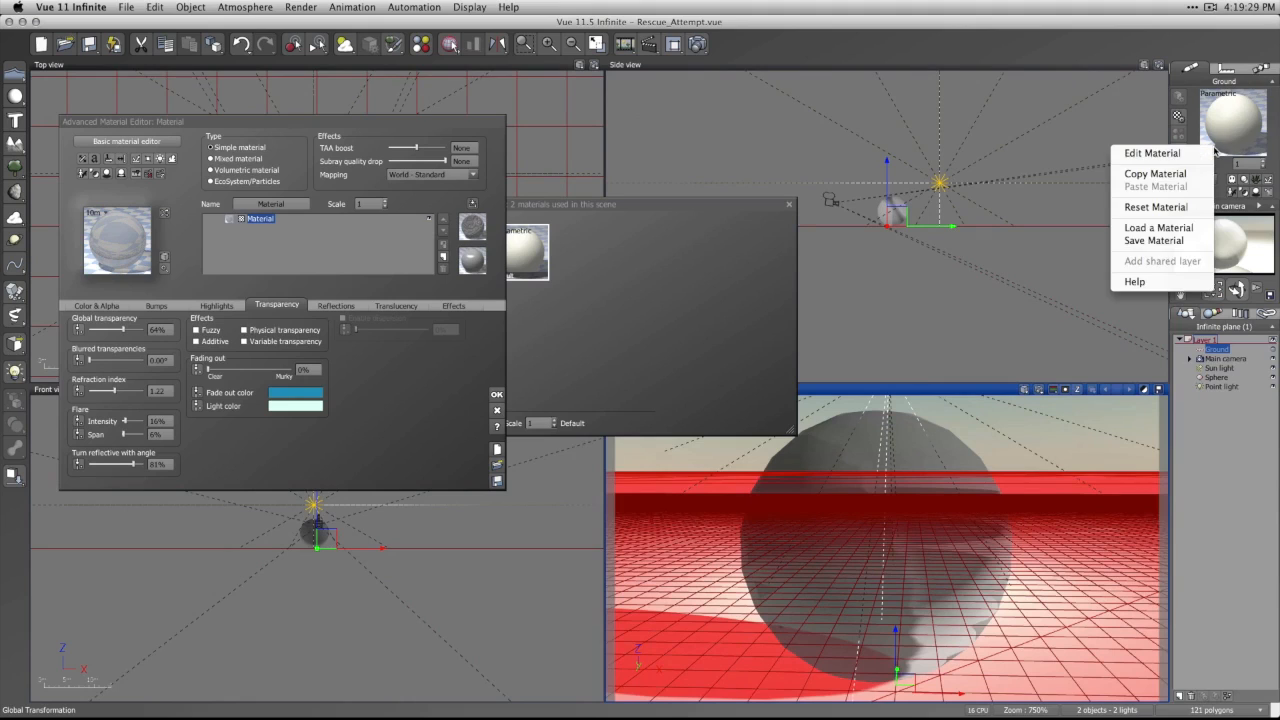
{"action": "left_click", "coordinate": [1156, 230]}
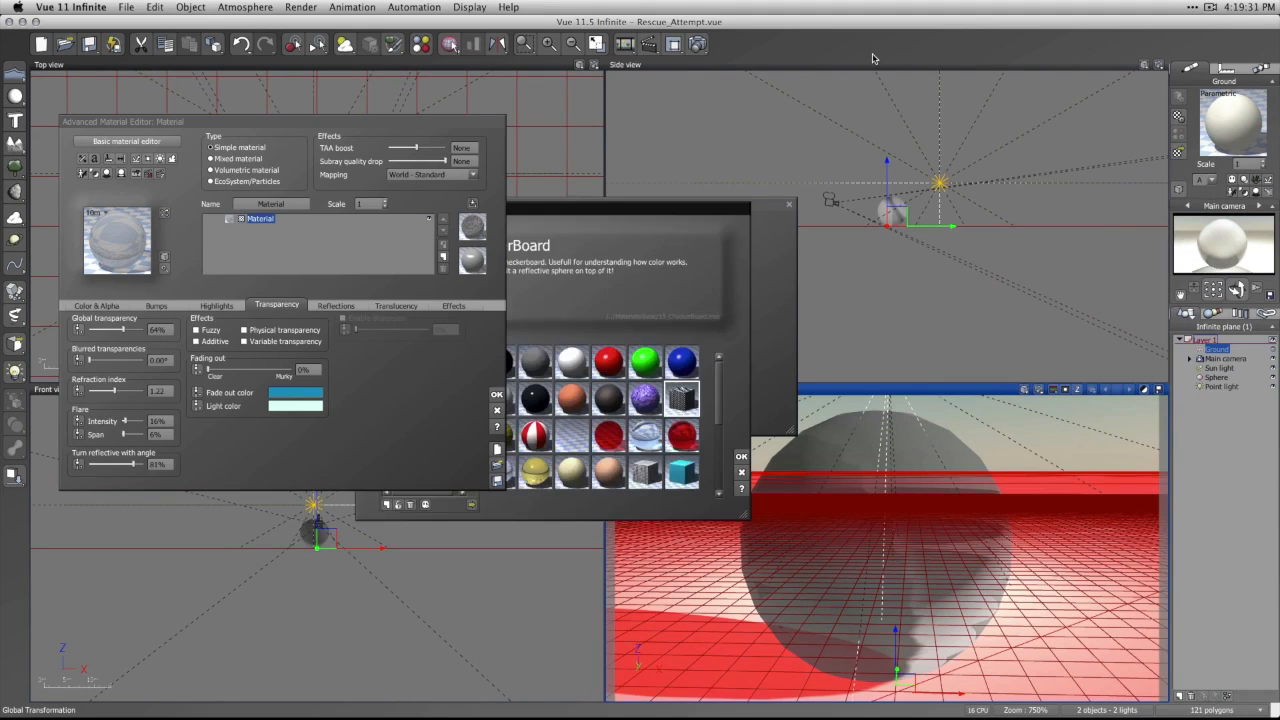
{"action": "left_click", "coordinate": [740, 456]}
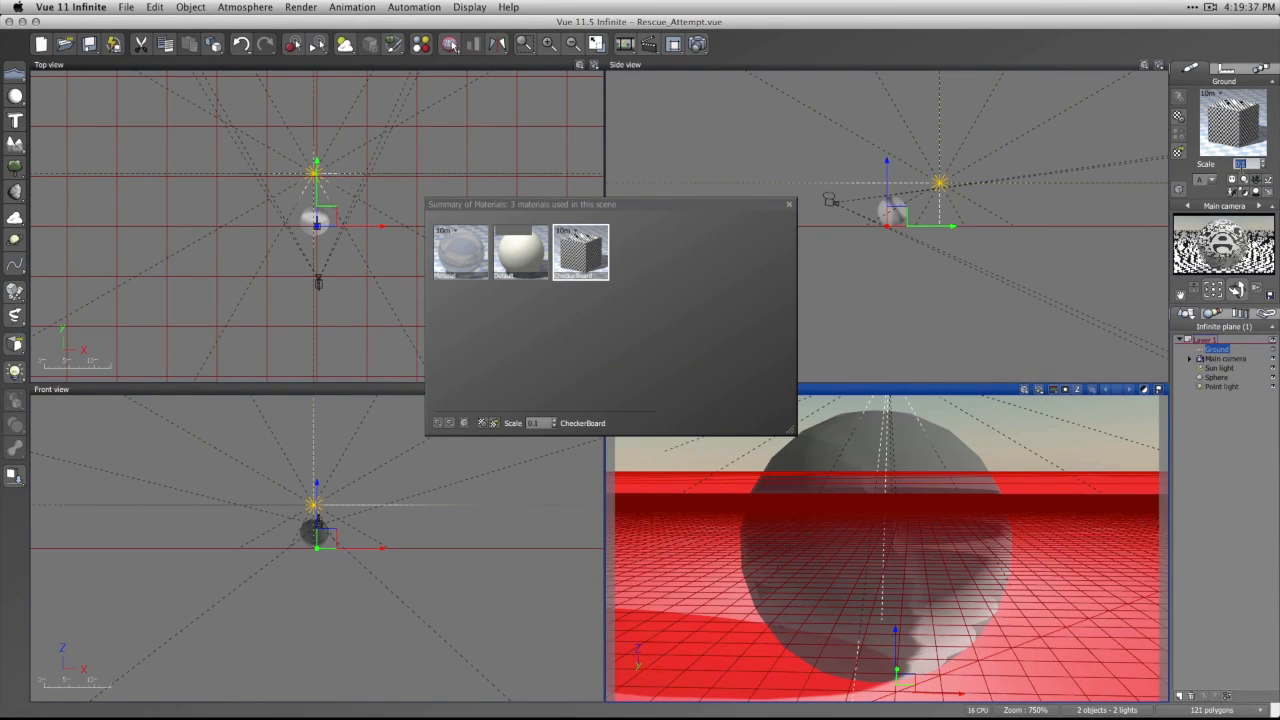
{"action": "type", "text": "5"}
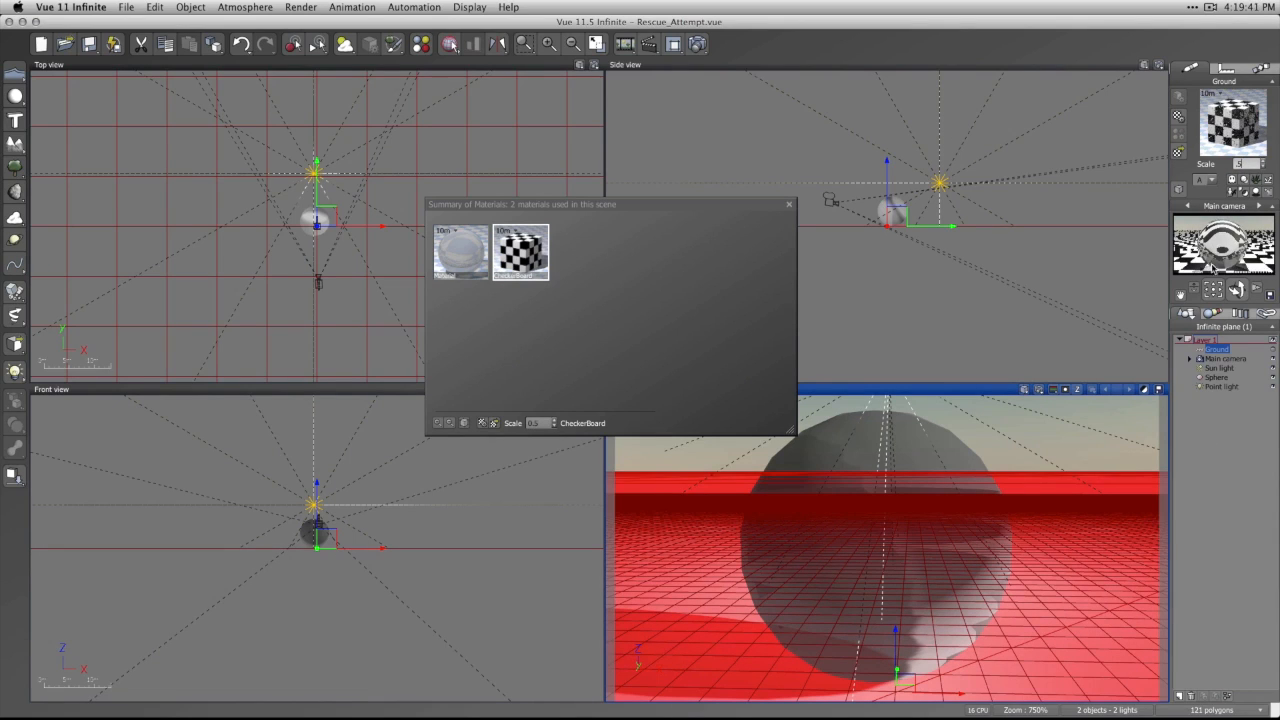
{"action": "left_click", "coordinate": [1041, 390]}
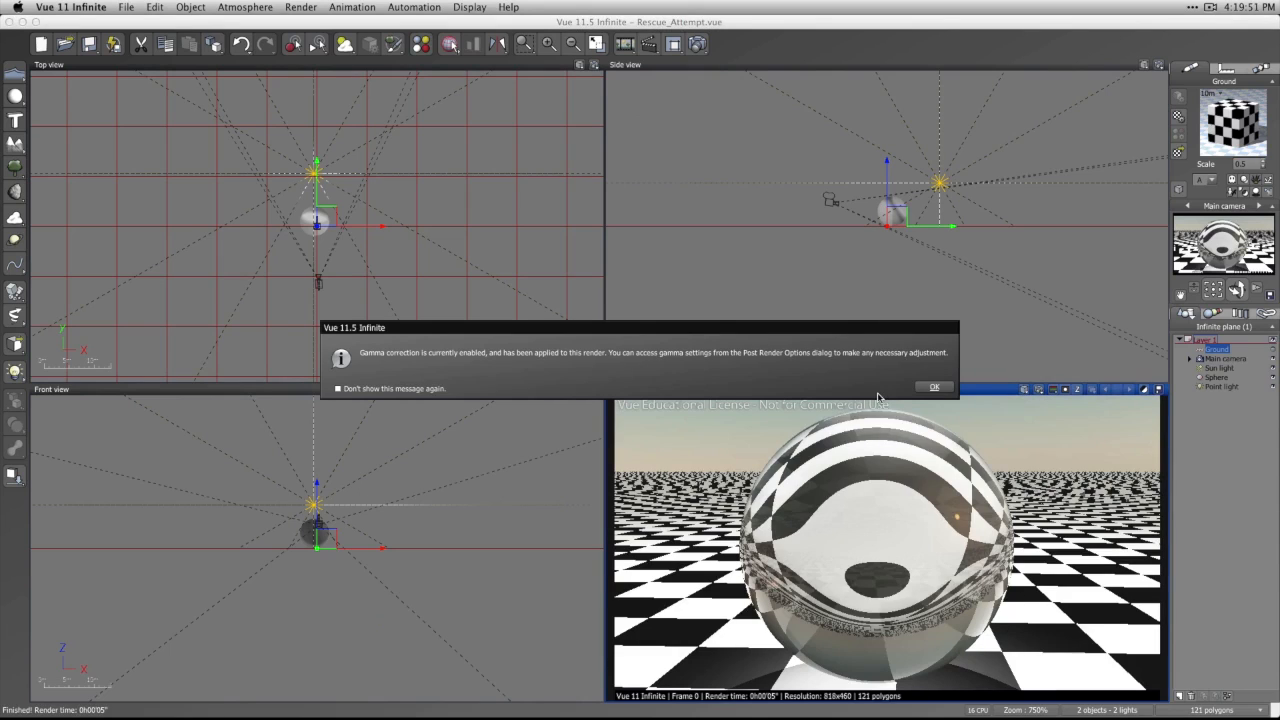
{"action": "left_click", "coordinate": [931, 388]}
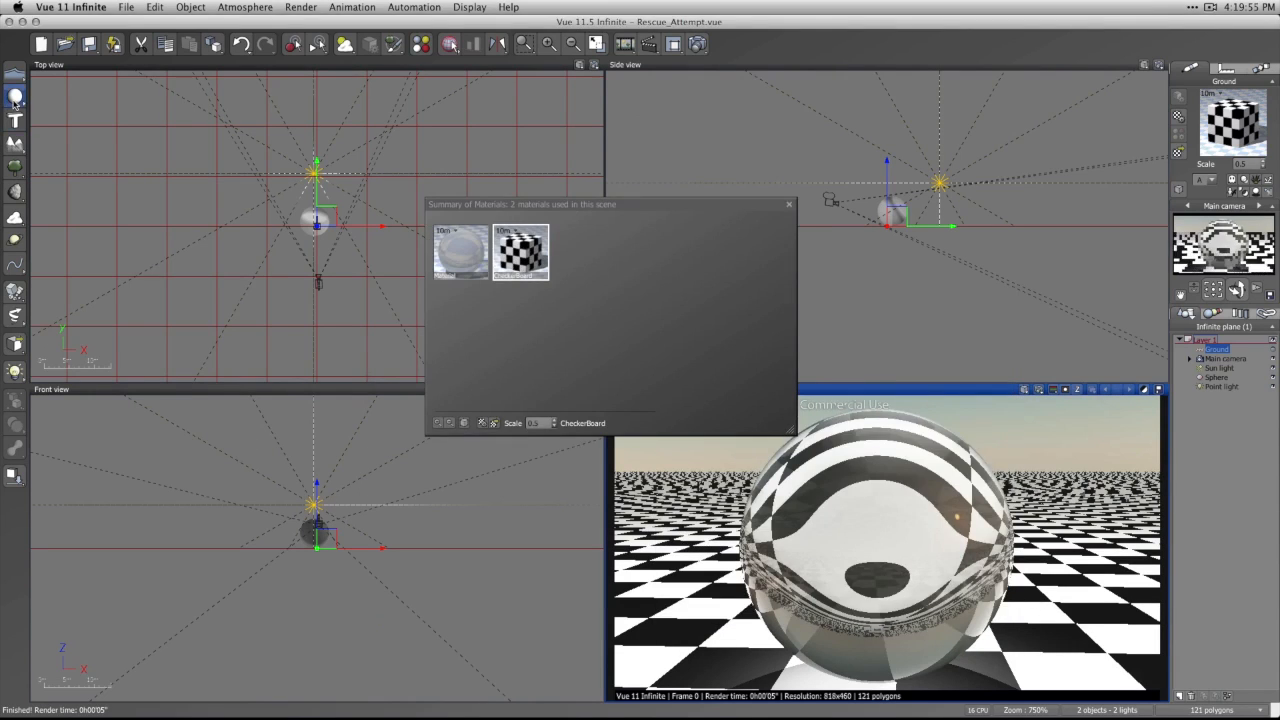
Add a cube primitive and place it just left of the sphere in the top view.
{"action": "mouse_move", "coordinate": [13, 101]}
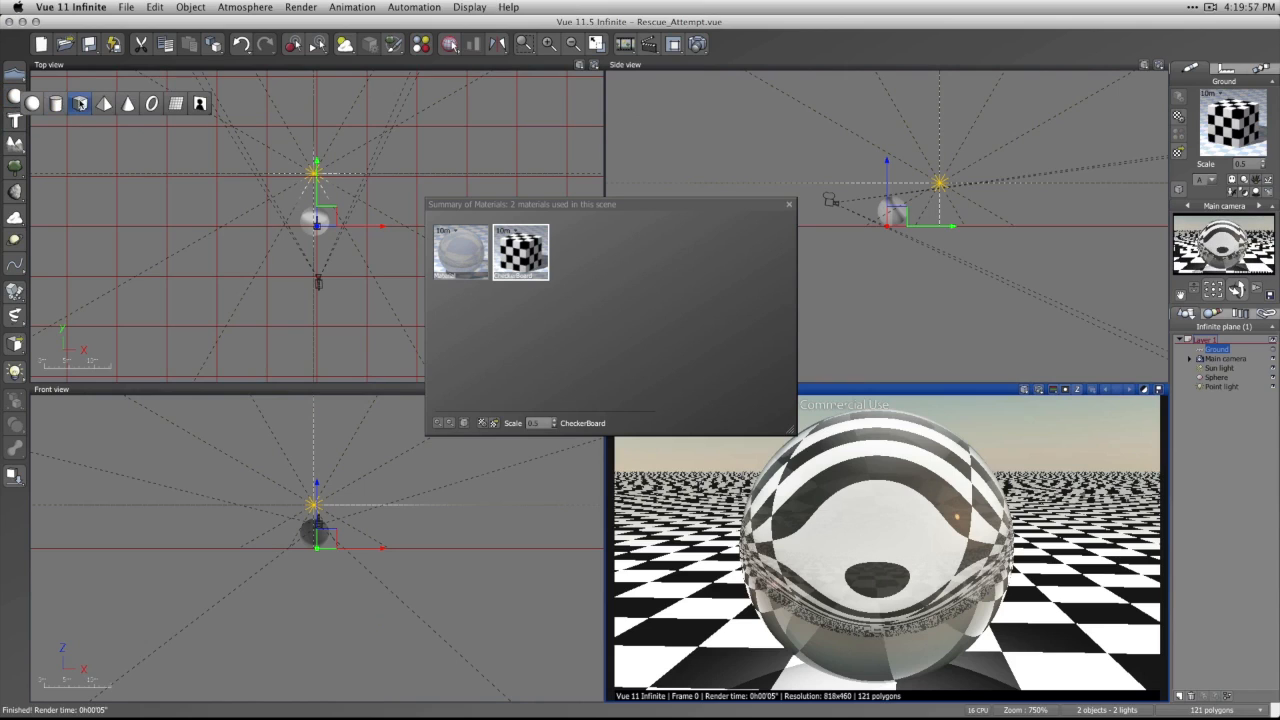
{"action": "left_click", "coordinate": [80, 103]}
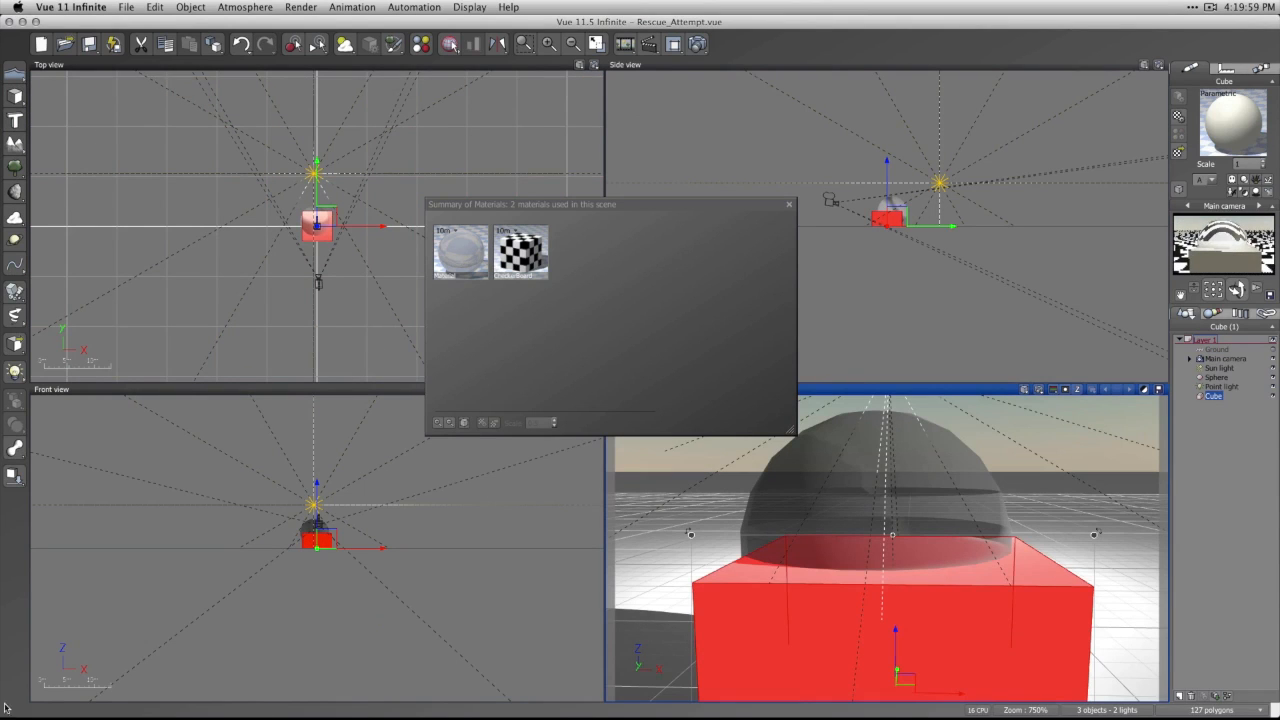
{"action": "left_click_drag", "start_coordinate": [318, 222], "coordinate": [274, 212]}
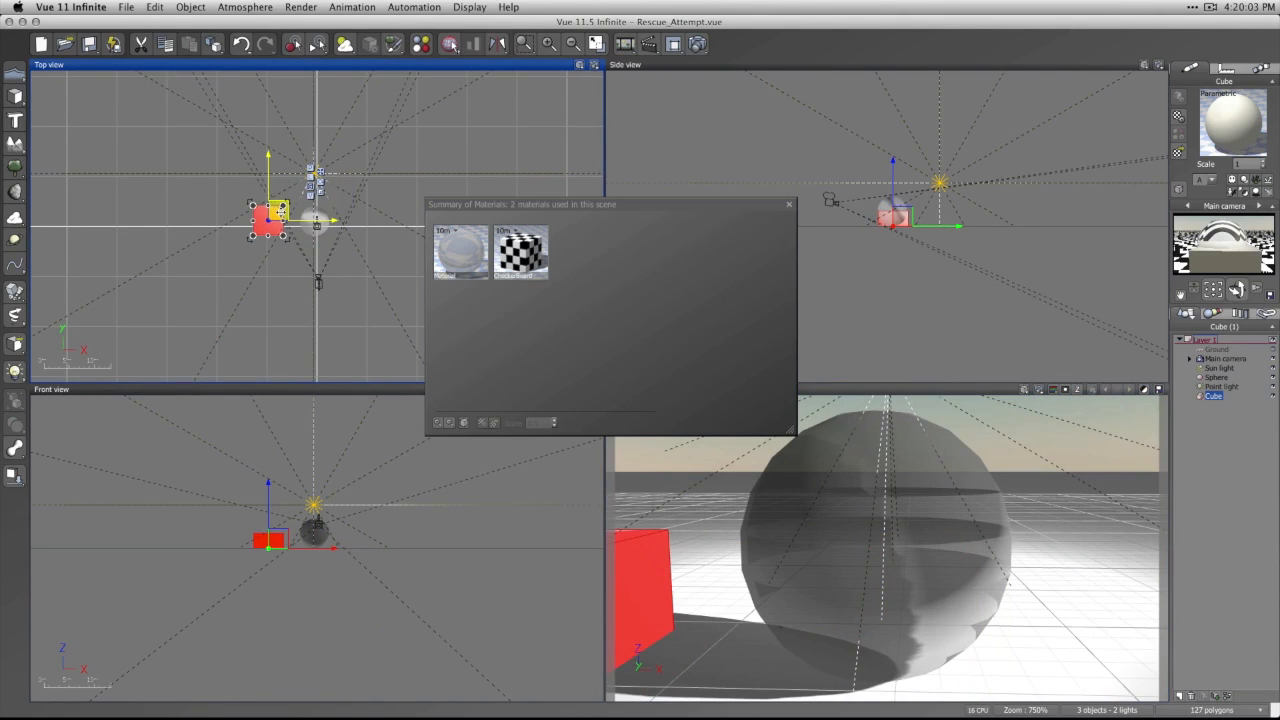
Duplicate the cube three times around the sphere and make the front right copy taller.
{"action": "left_click_drag", "start_coordinate": [268, 189], "coordinate": [398, 163], "text": "alt"}
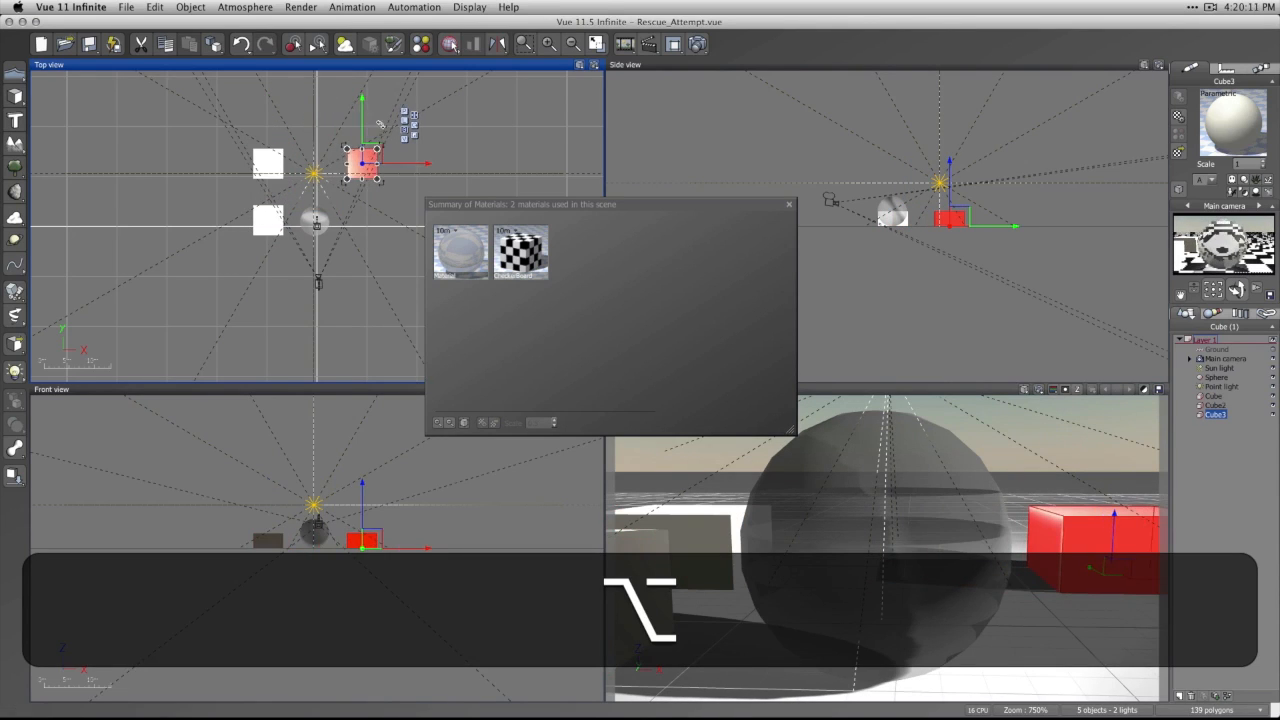
{"action": "left_click_drag", "start_coordinate": [363, 122], "coordinate": [365, 205], "text": "alt"}
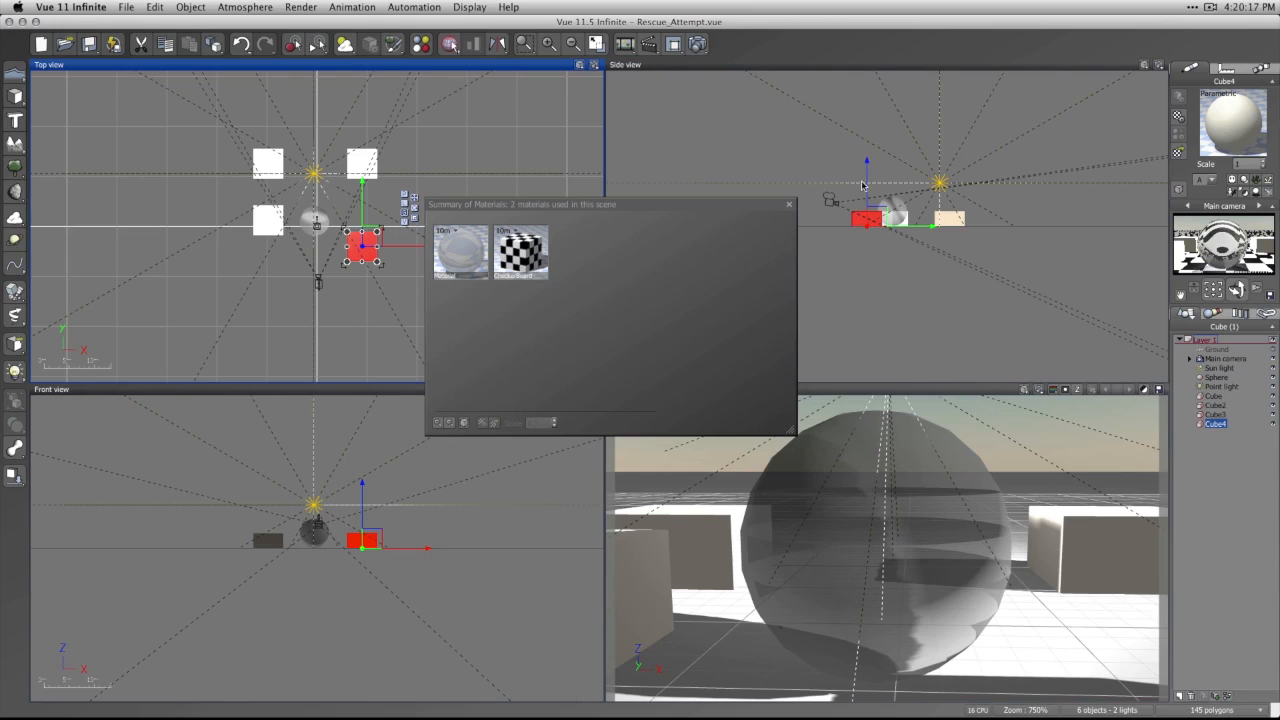
{"action": "left_click", "coordinate": [863, 182]}
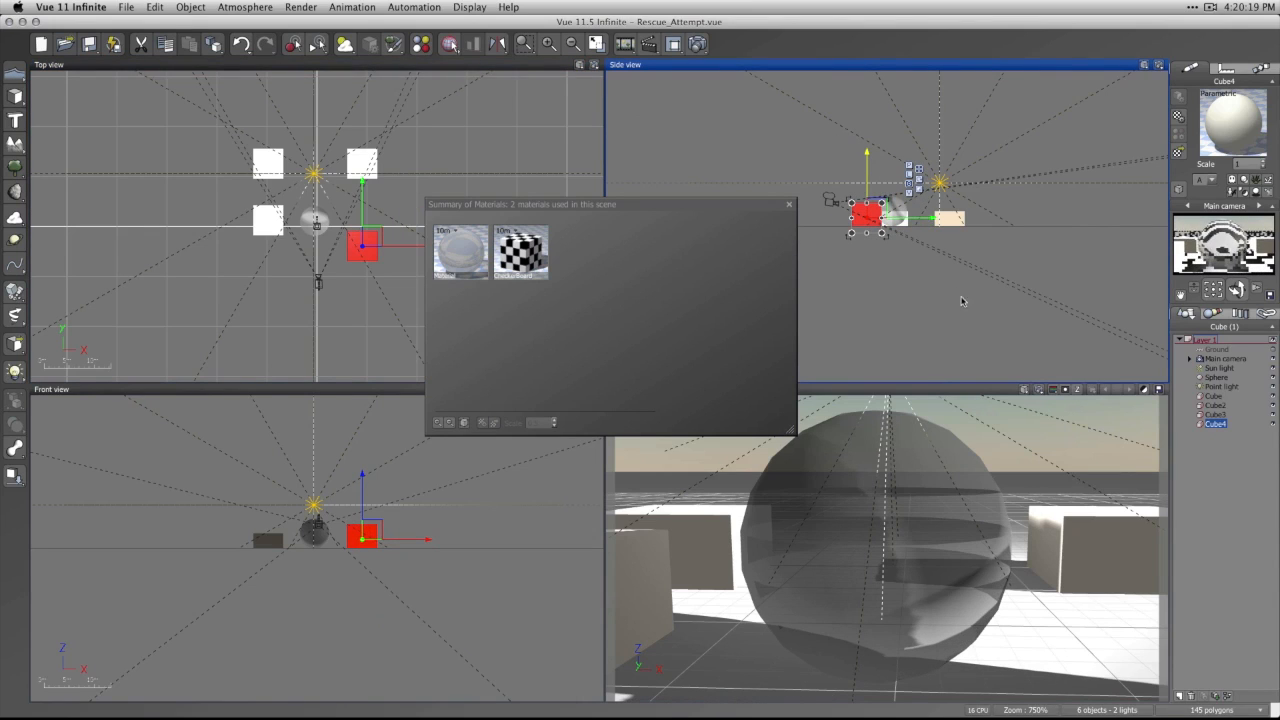
Open the glass sphere's material for editing and set its refraction index to 1.
{"action": "left_click", "coordinate": [738, 248]}
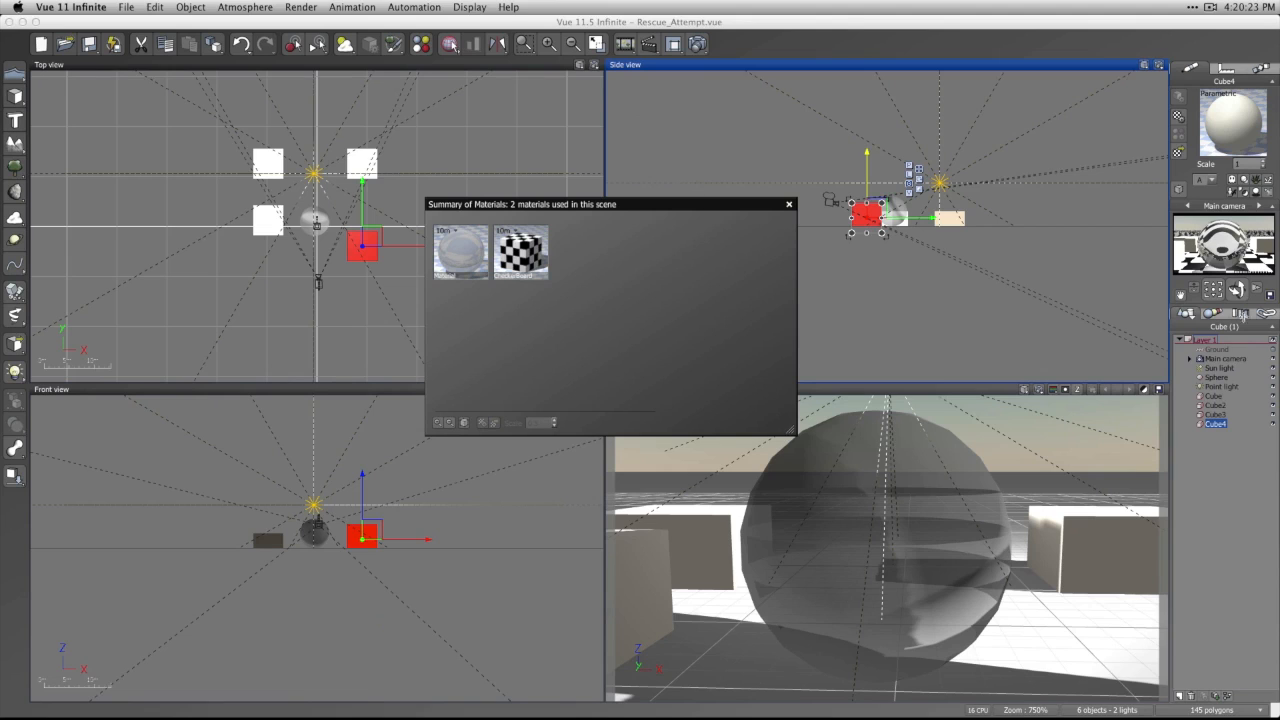
{"action": "double_click", "coordinate": [473, 270]}
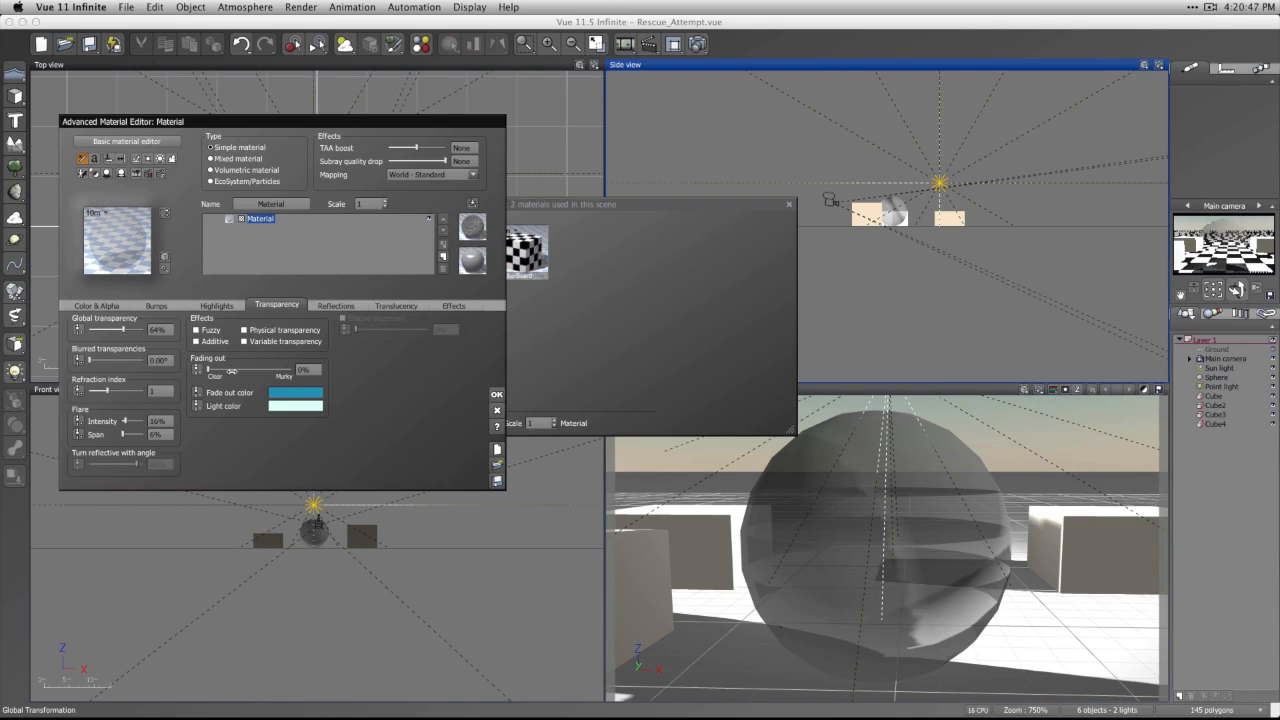
Enable the Fuzzy transparency effect on the sphere material and set its fuzziness to 29%.
{"action": "left_click", "coordinate": [197, 331]}
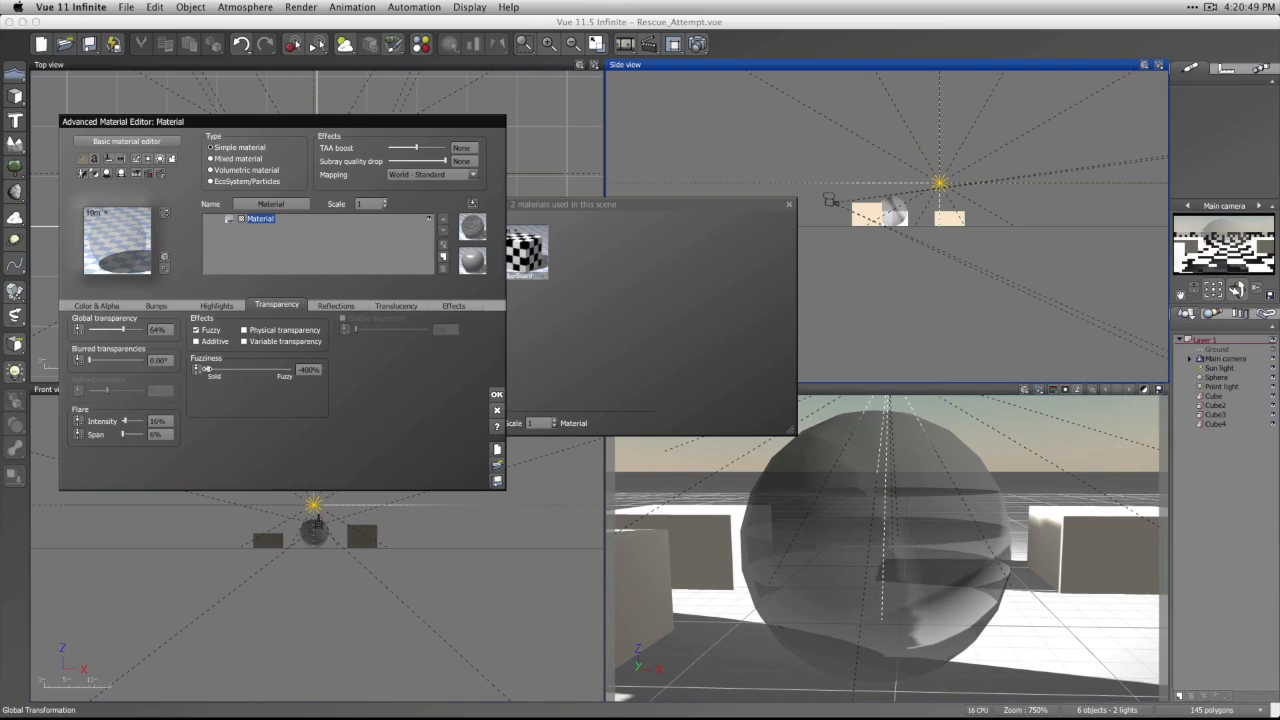
{"action": "left_click_drag", "start_coordinate": [207, 369], "coordinate": [244, 368]}
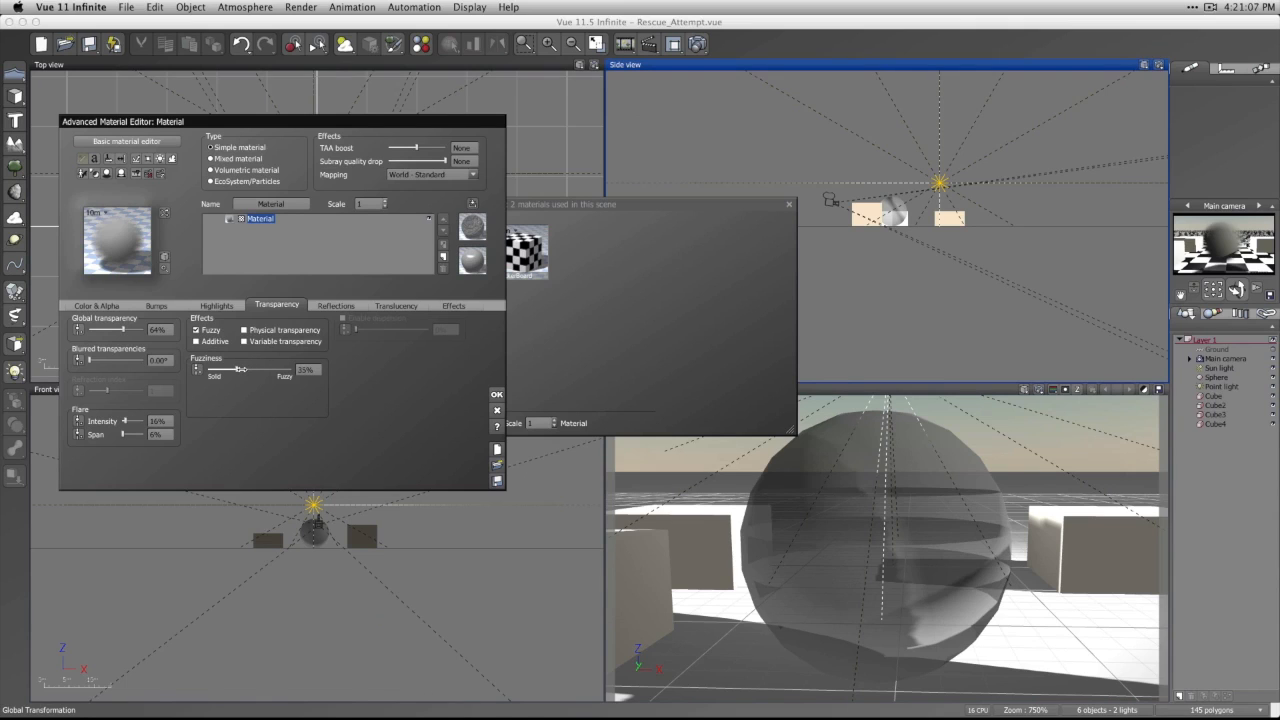
{"action": "left_click_drag", "start_coordinate": [240, 369], "coordinate": [237, 371]}
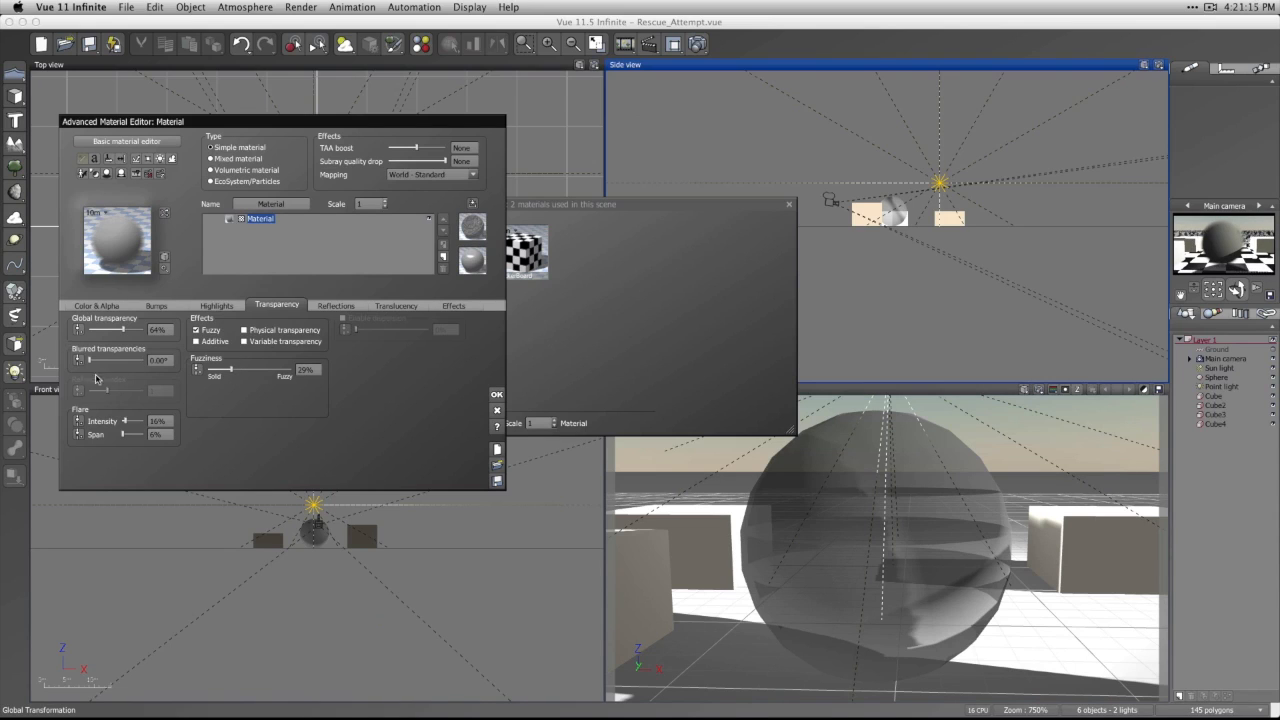
Turn off the Fuzzy effect and return the sphere material's Fading out to 0%.
{"action": "left_click", "coordinate": [210, 331]}
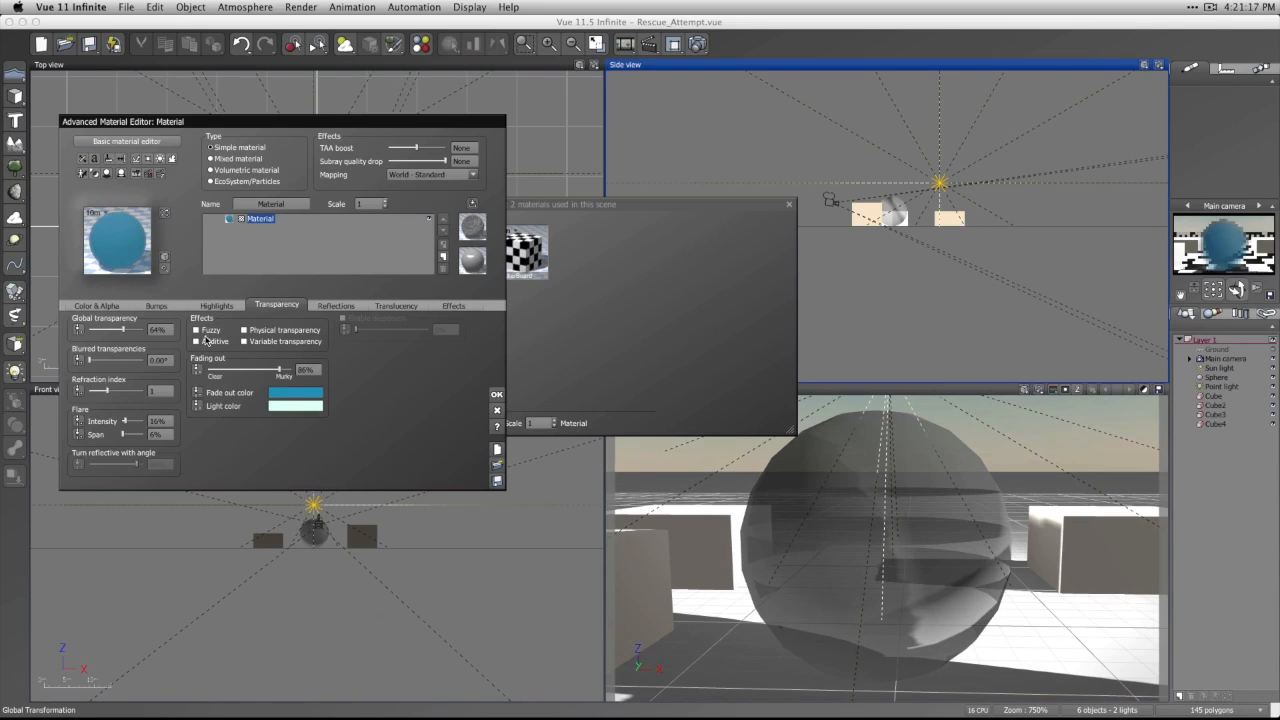
{"action": "left_click", "coordinate": [259, 370]}
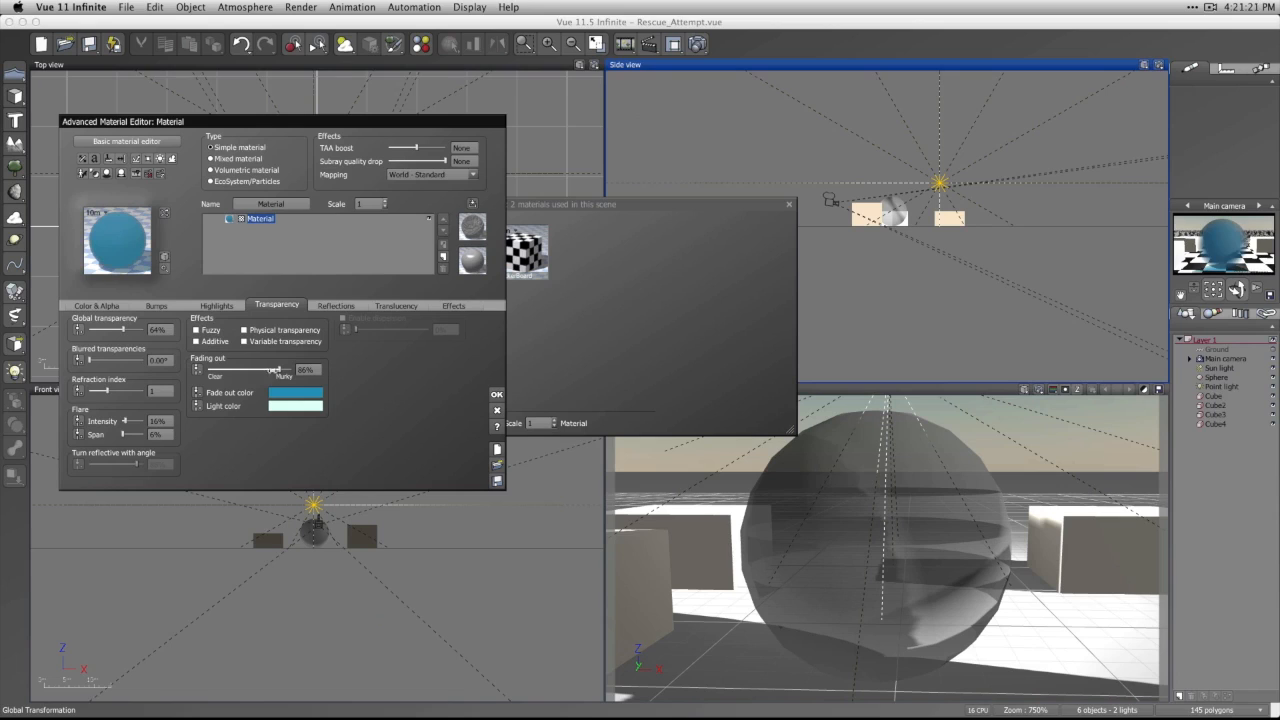
{"action": "left_click_drag", "start_coordinate": [278, 370], "coordinate": [203, 372]}
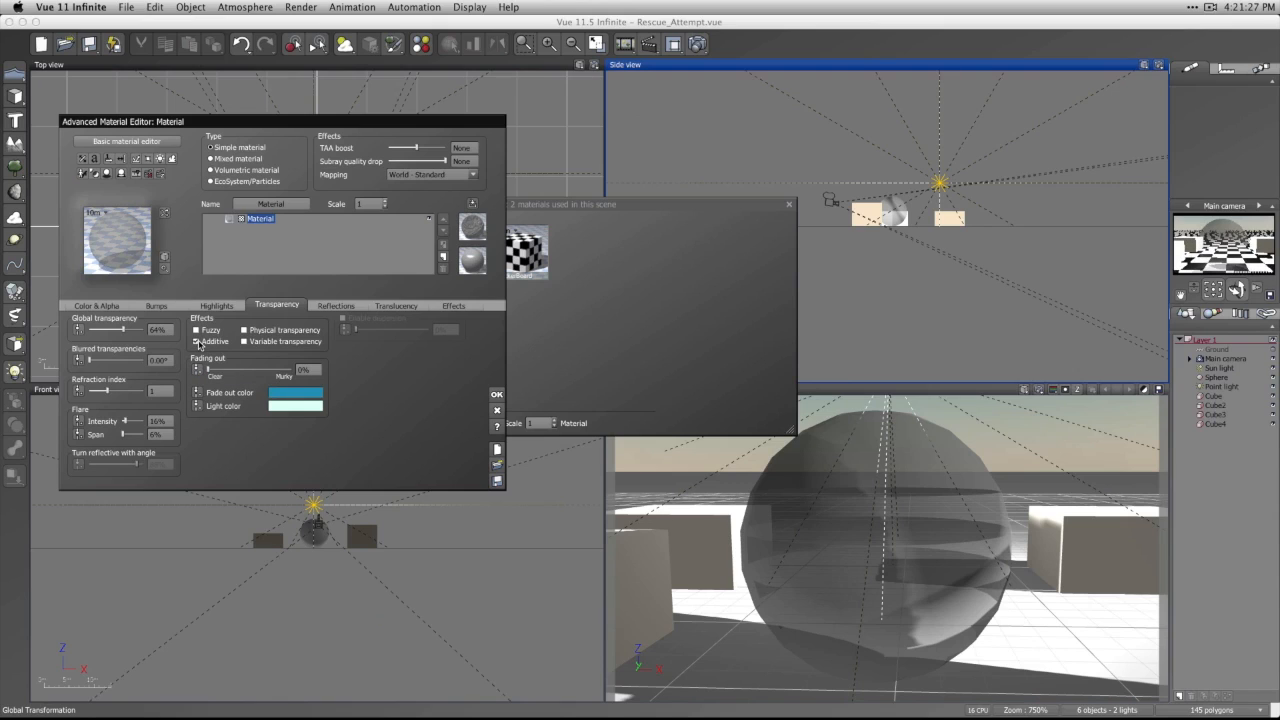
Replace the Additive effect with Physical transparency on the sphere material, using depth 3.8 m and global transparency 41%.
{"action": "left_click", "coordinate": [198, 344]}
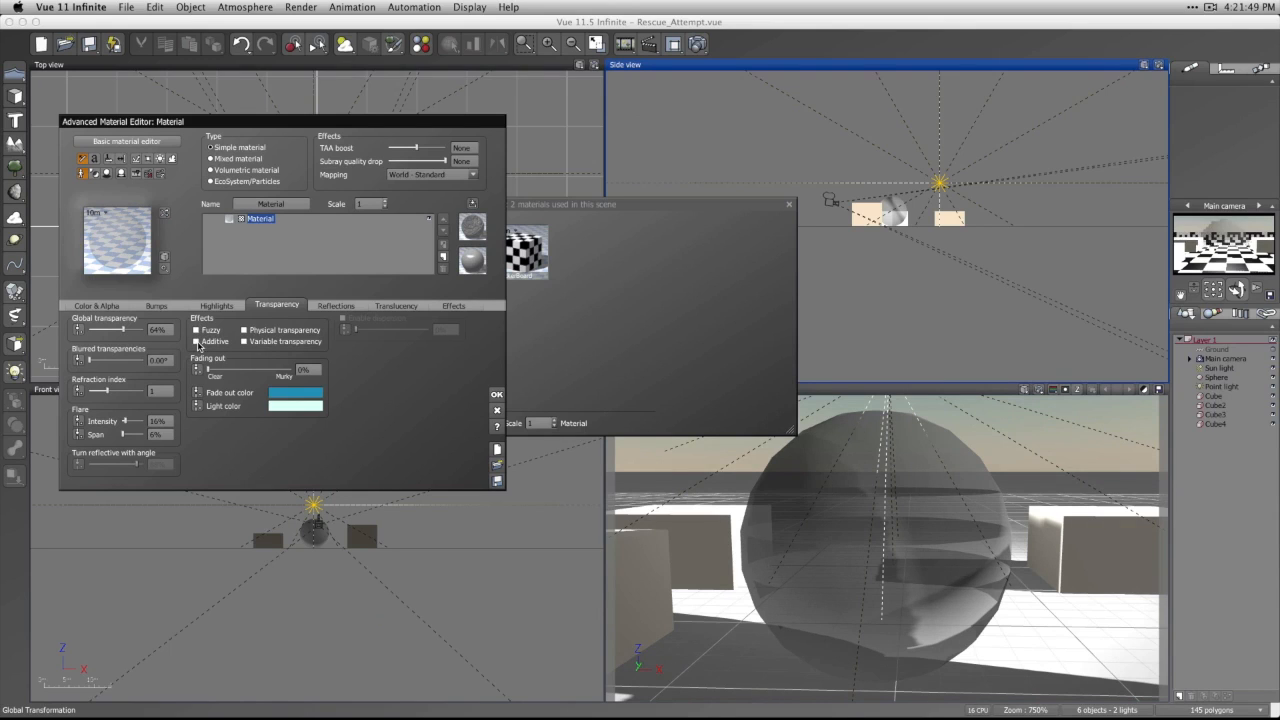
{"action": "left_click", "coordinate": [266, 334]}
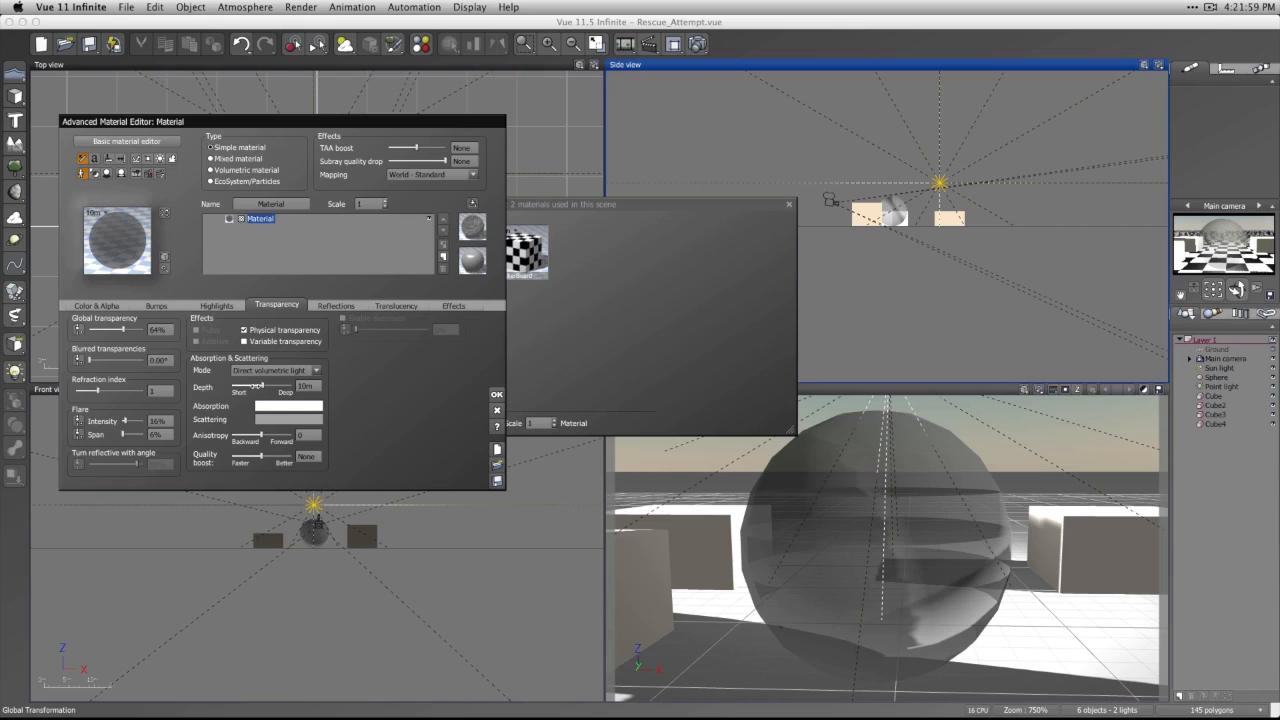
{"action": "left_click_drag", "start_coordinate": [259, 386], "coordinate": [246, 386]}
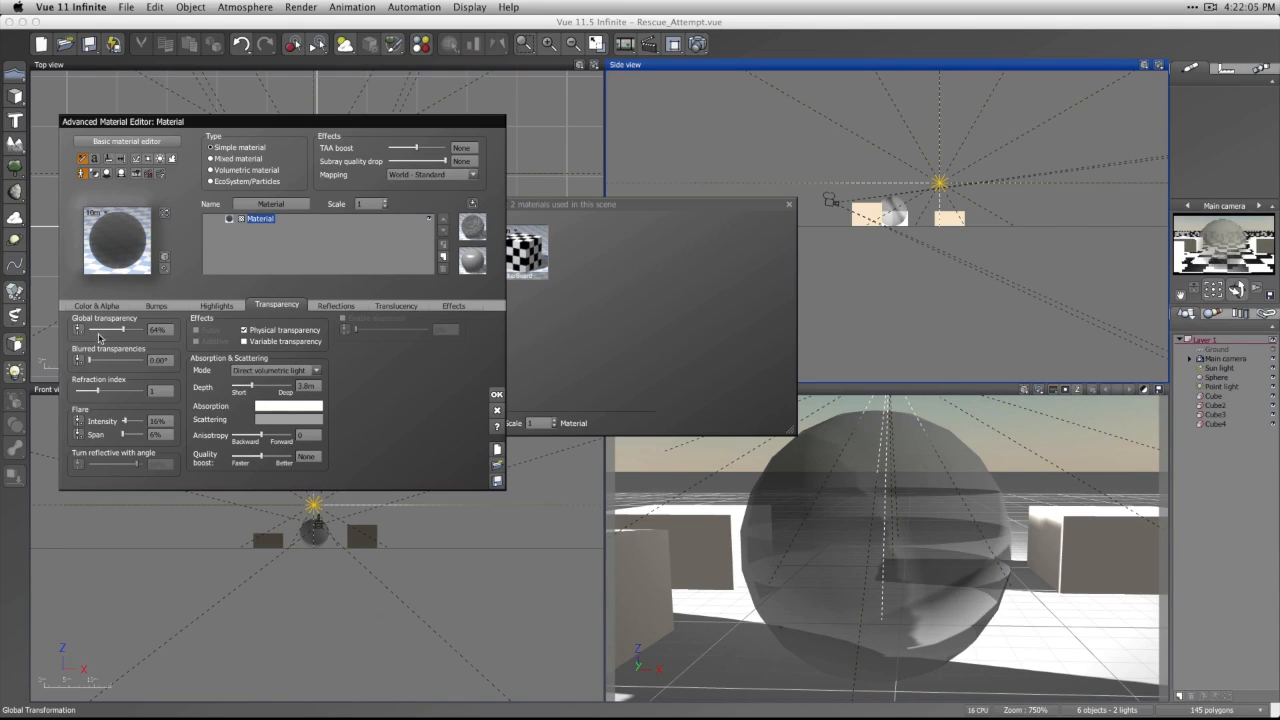
{"action": "left_click_drag", "start_coordinate": [129, 327], "coordinate": [110, 328]}
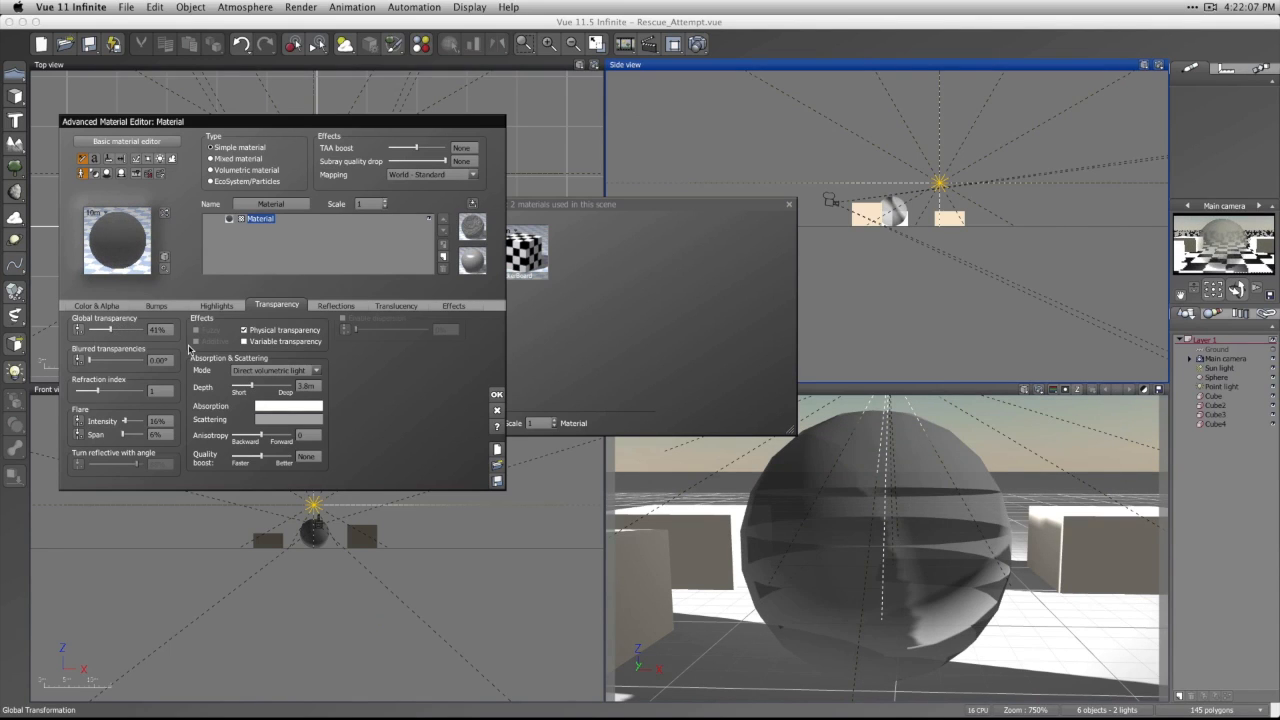
Set the sphere material's global transparency to 91% and refraction index to 1.18, trying absorption depths of 100 m, 4.86 m and 2.87 m.
{"action": "left_click_drag", "start_coordinate": [120, 328], "coordinate": [137, 328]}
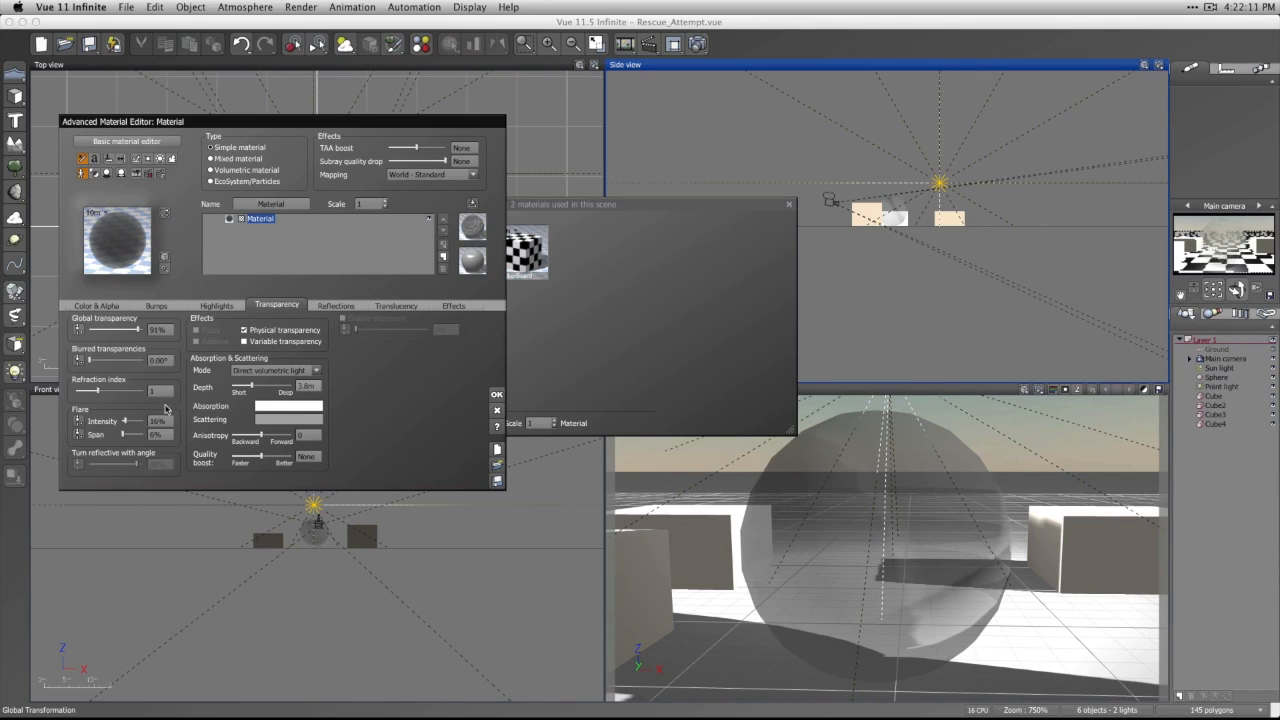
{"action": "left_click_drag", "start_coordinate": [98, 390], "coordinate": [114, 389]}
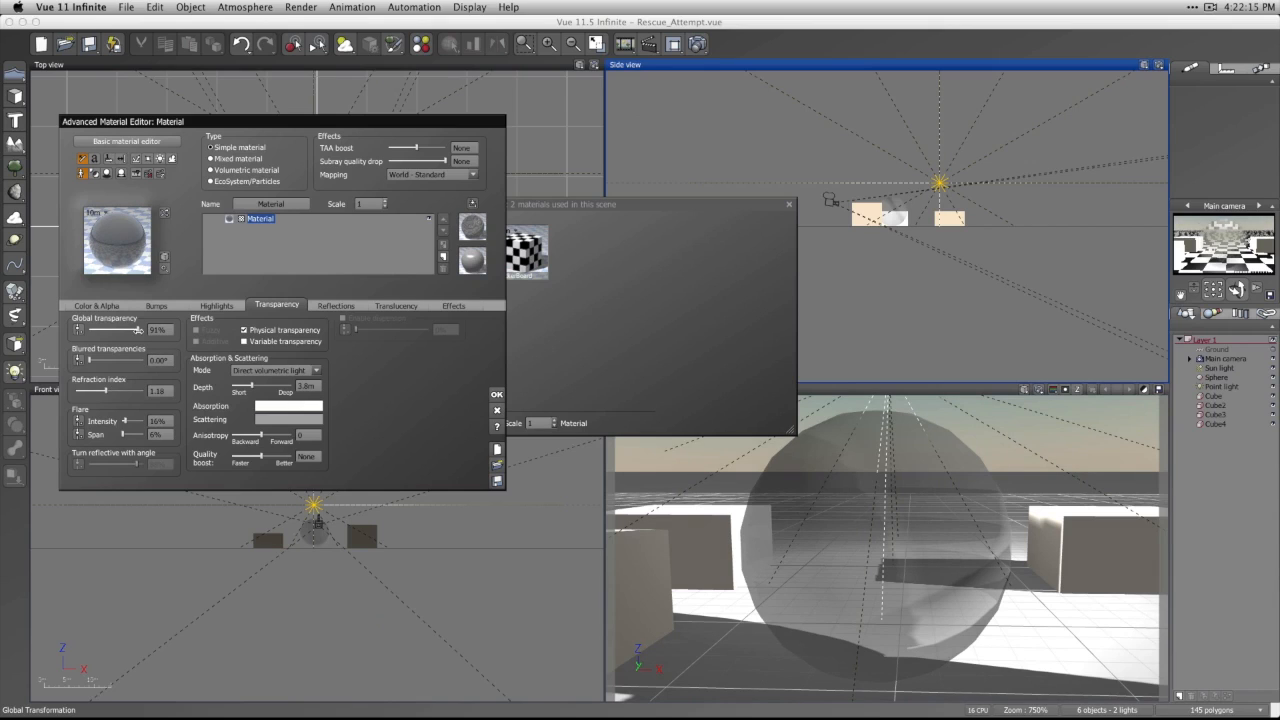
{"action": "left_click_drag", "start_coordinate": [256, 385], "coordinate": [888, 520]}
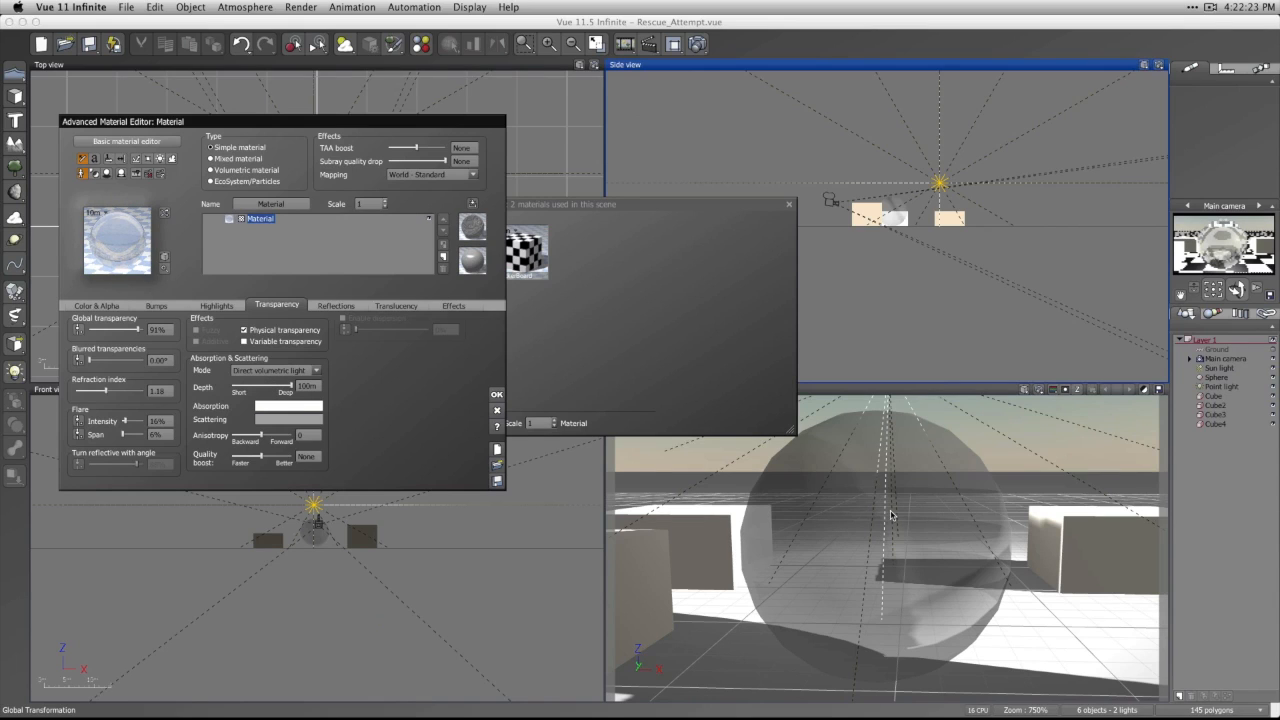
{"action": "left_click_drag", "start_coordinate": [291, 385], "coordinate": [256, 386]}
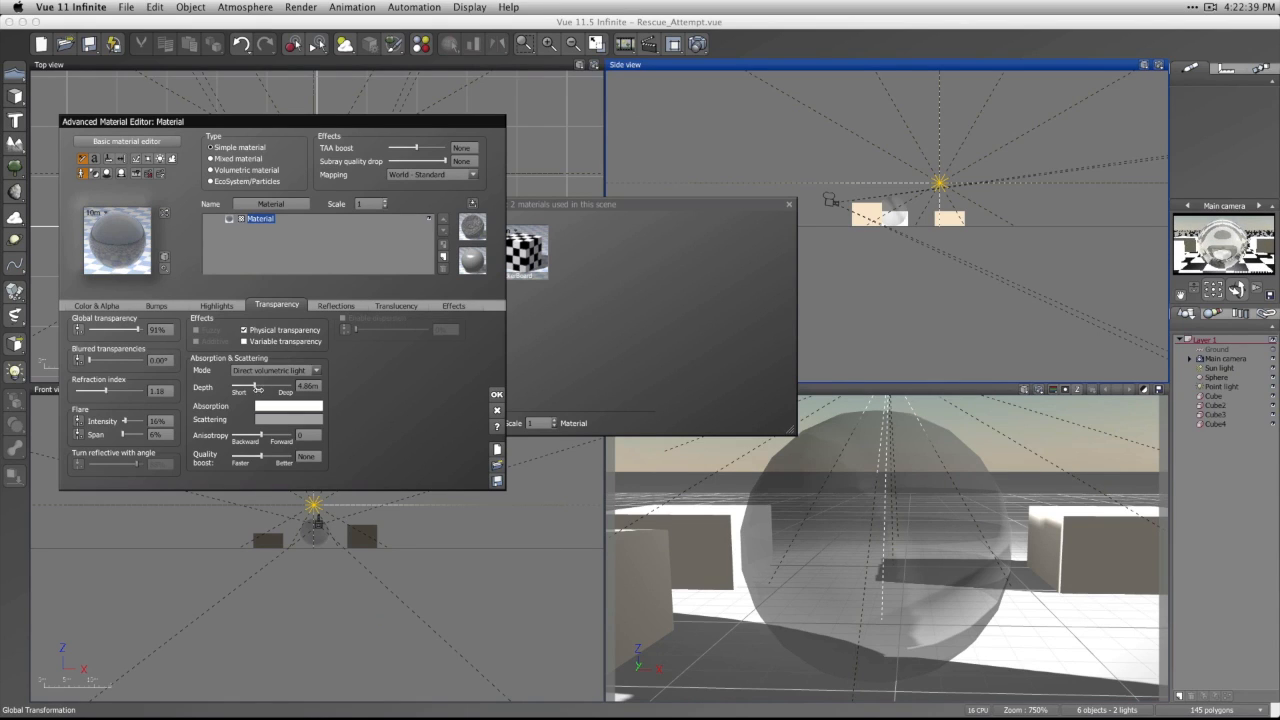
{"action": "left_click_drag", "start_coordinate": [251, 385], "coordinate": [248, 389]}
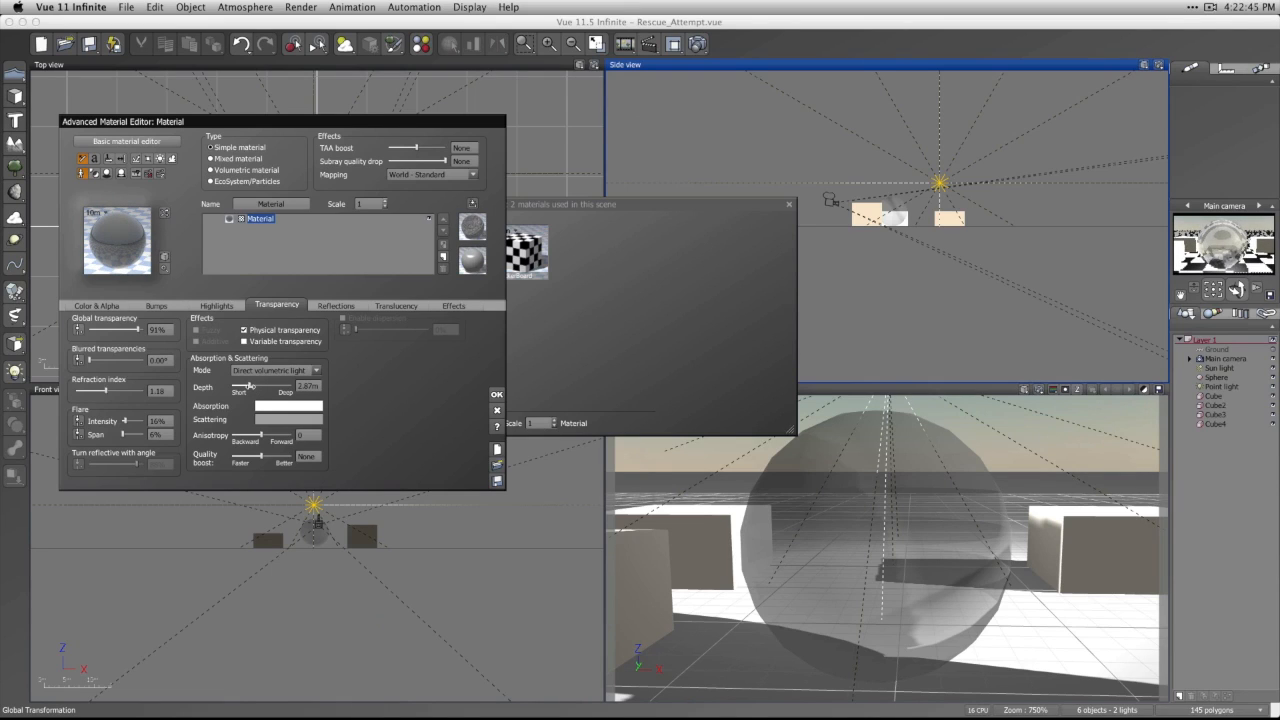
Try the Fast ocean absorption and scattering mode on the sphere material, and discard the material edits.
{"action": "left_click", "coordinate": [310, 371]}
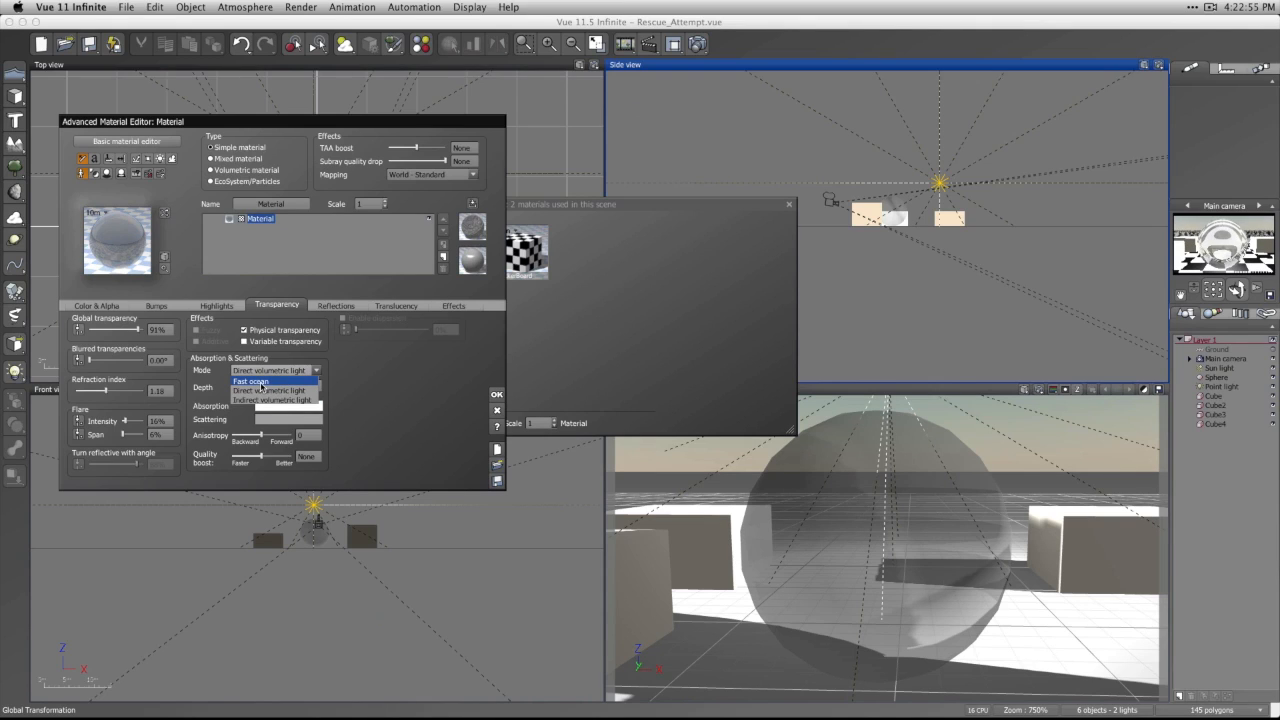
{"action": "left_click", "coordinate": [262, 384]}
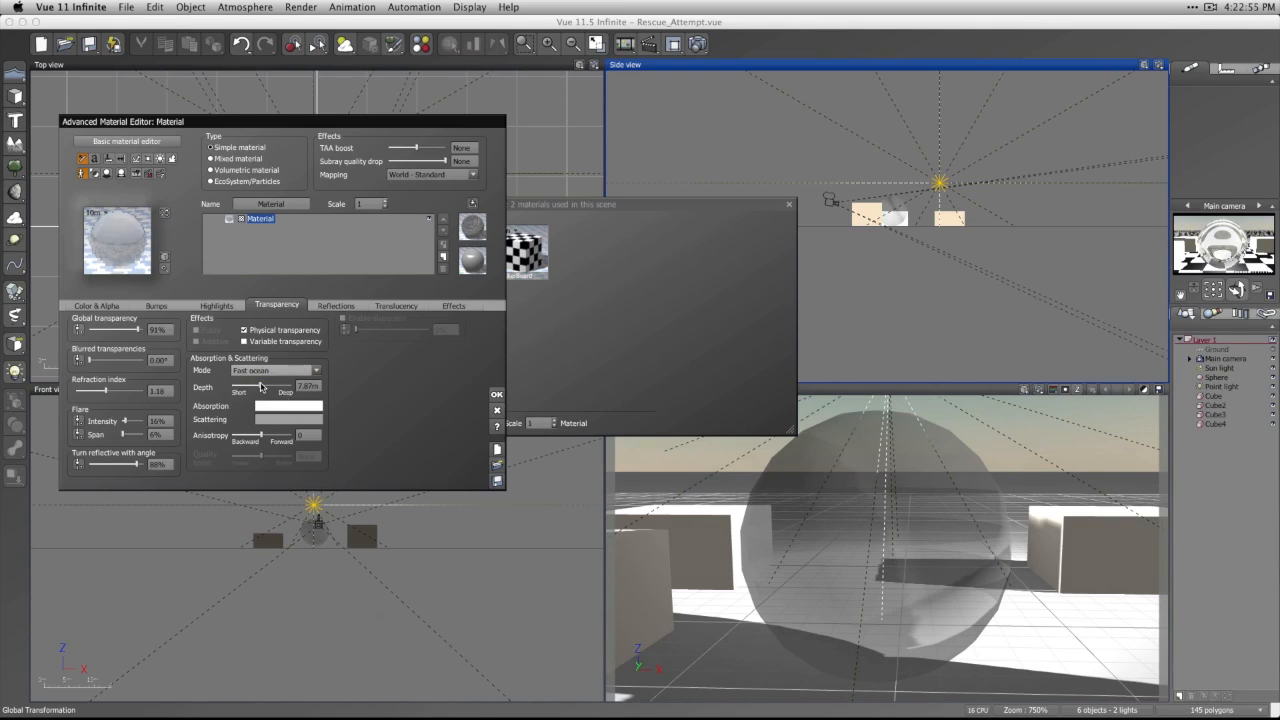
{"action": "left_click", "coordinate": [497, 411]}
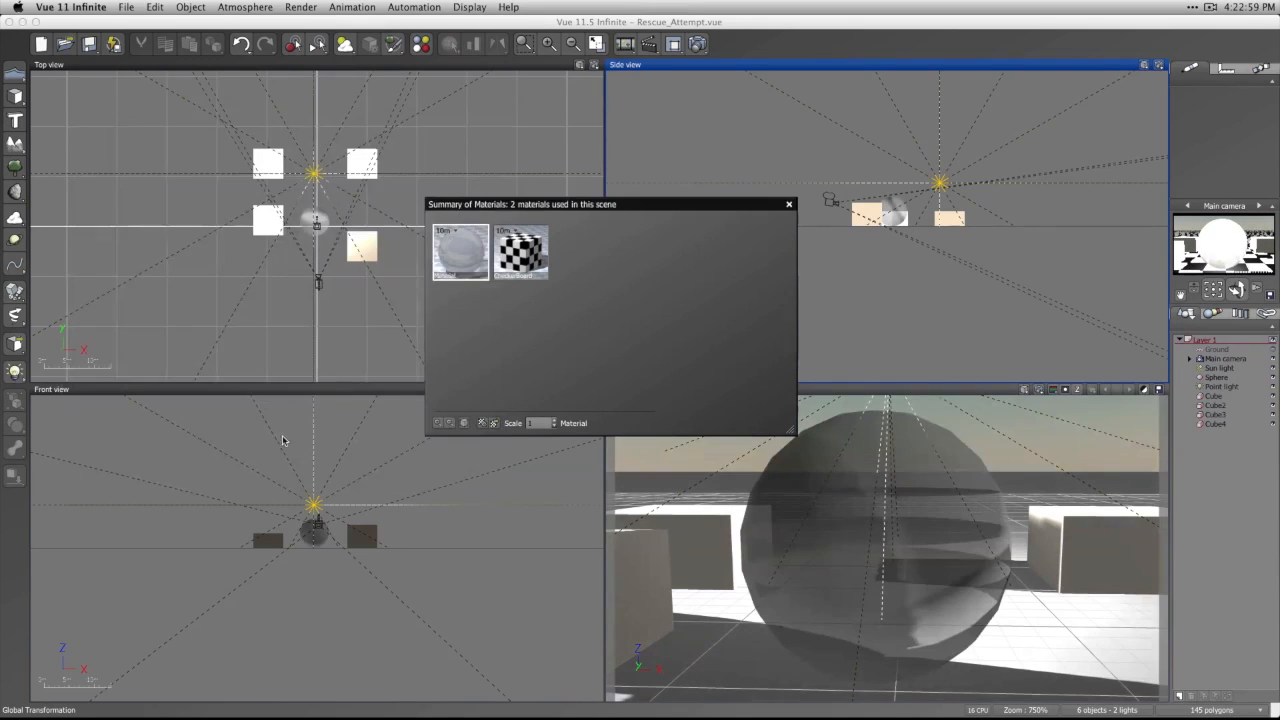
Add an infinite sea plane to the scene and move the materials summary clear of the side and camera views.
{"action": "left_click", "coordinate": [16, 77]}
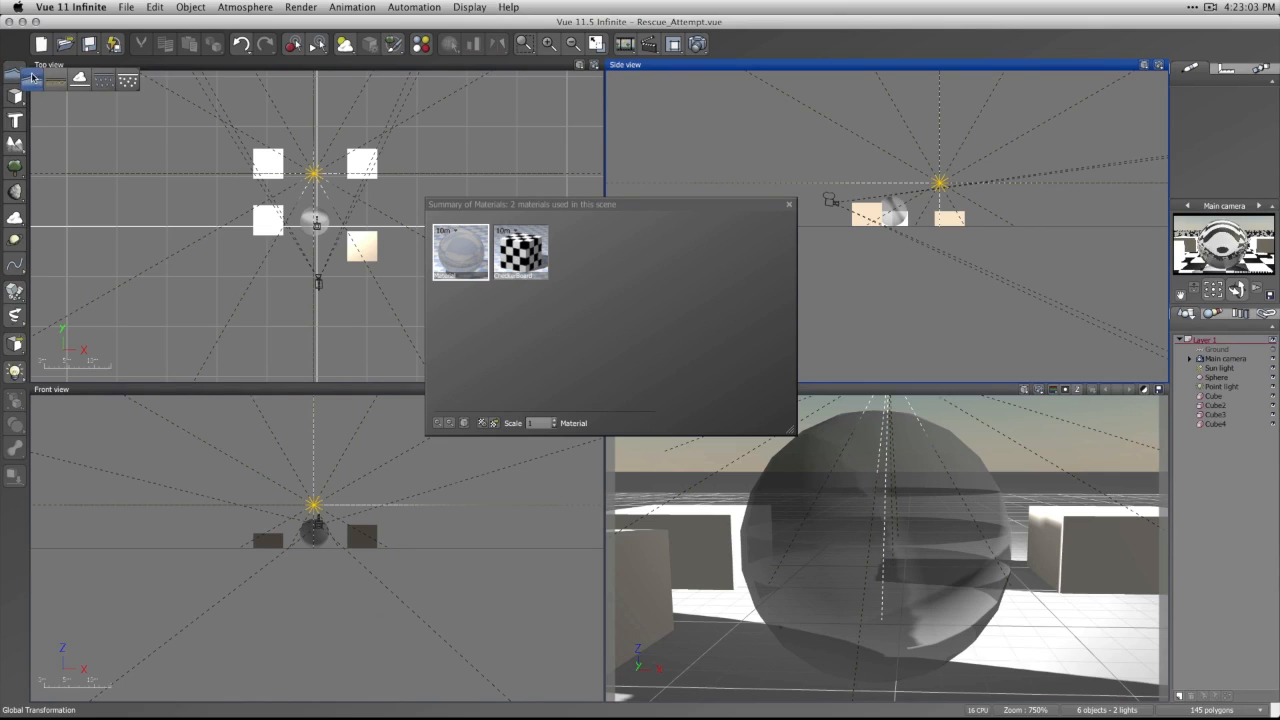
{"action": "left_click", "coordinate": [33, 79]}
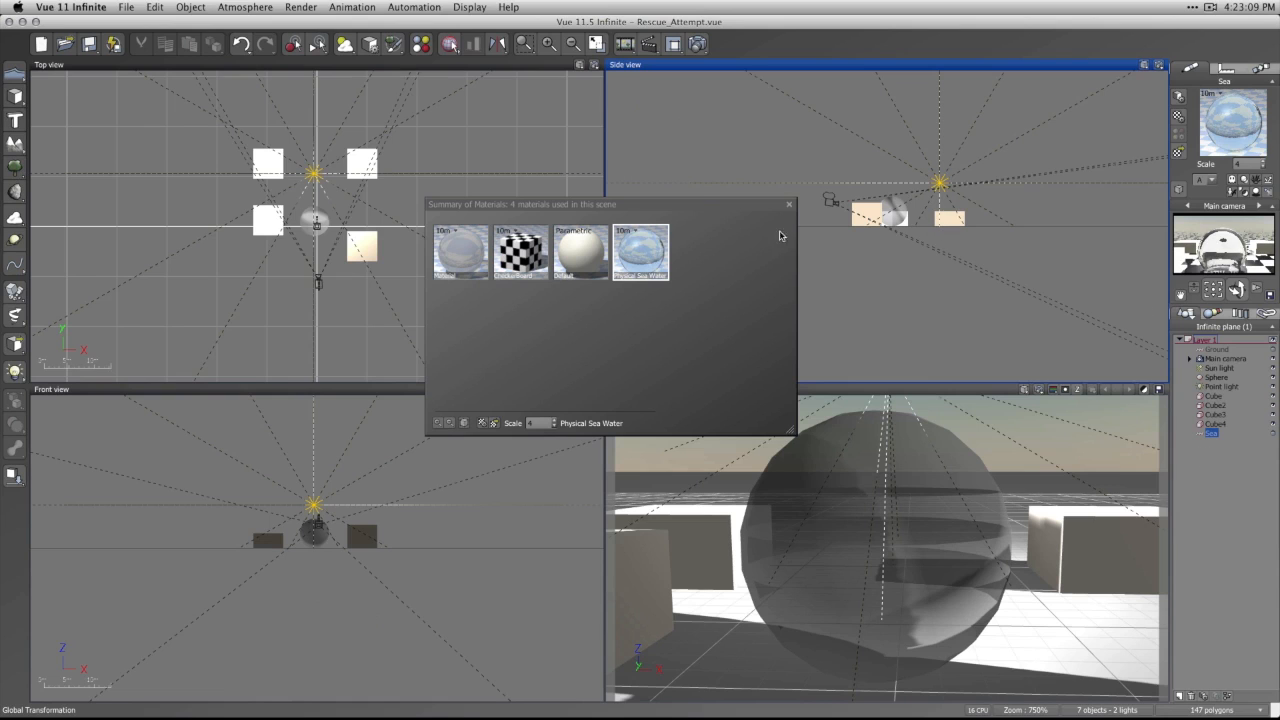
{"action": "left_click_drag", "start_coordinate": [698, 201], "coordinate": [527, 220]}
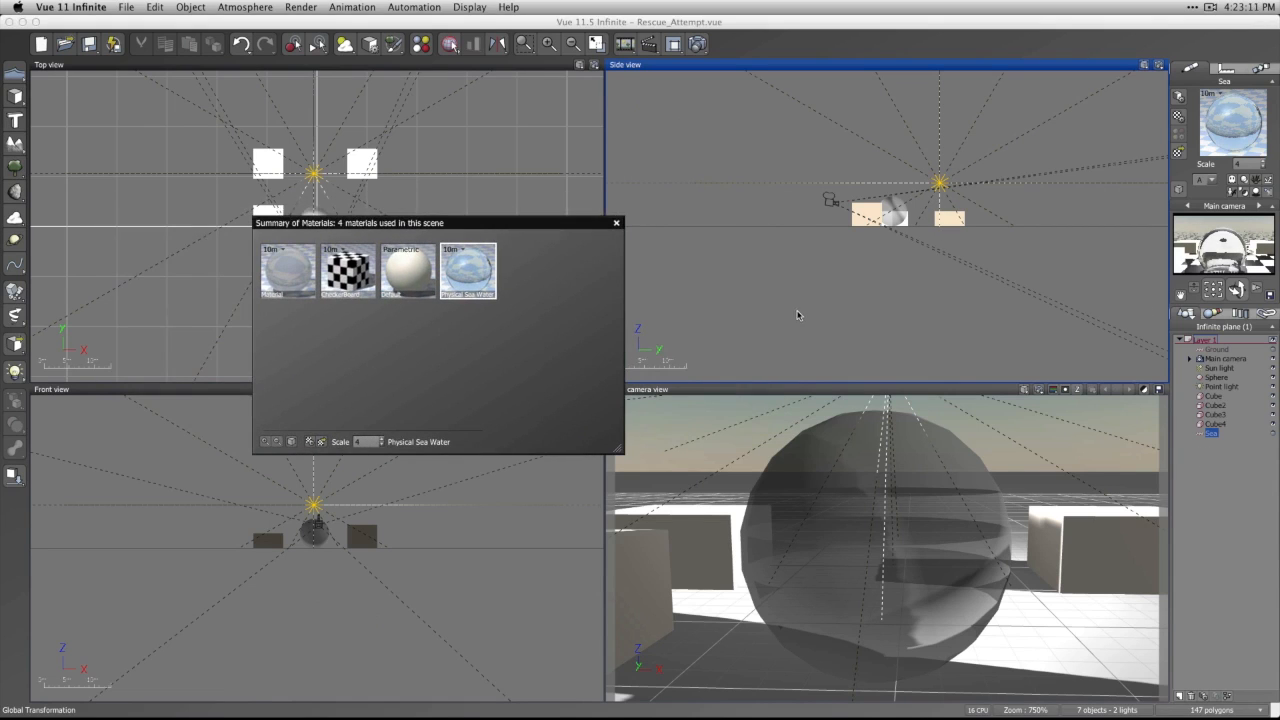
Lower the ground plane well beneath the cubes and the sphere in the side view.
{"action": "left_click", "coordinate": [826, 319]}
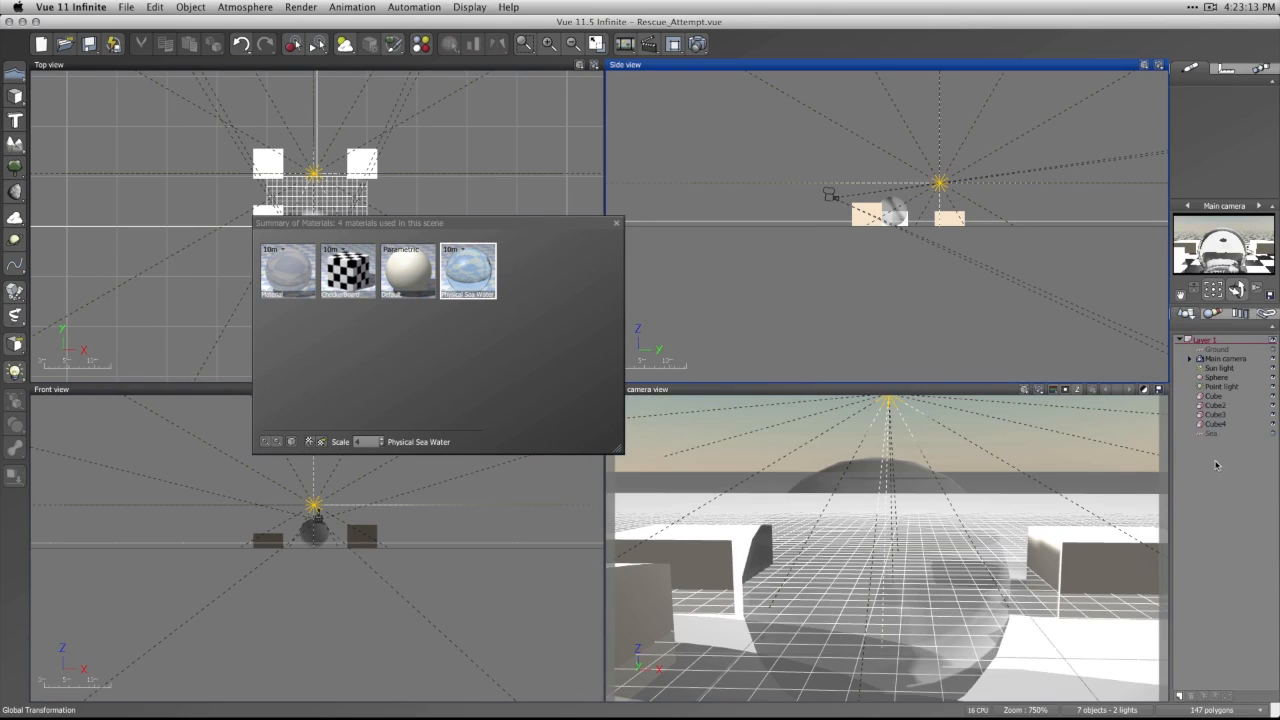
{"action": "left_click", "coordinate": [1215, 350]}
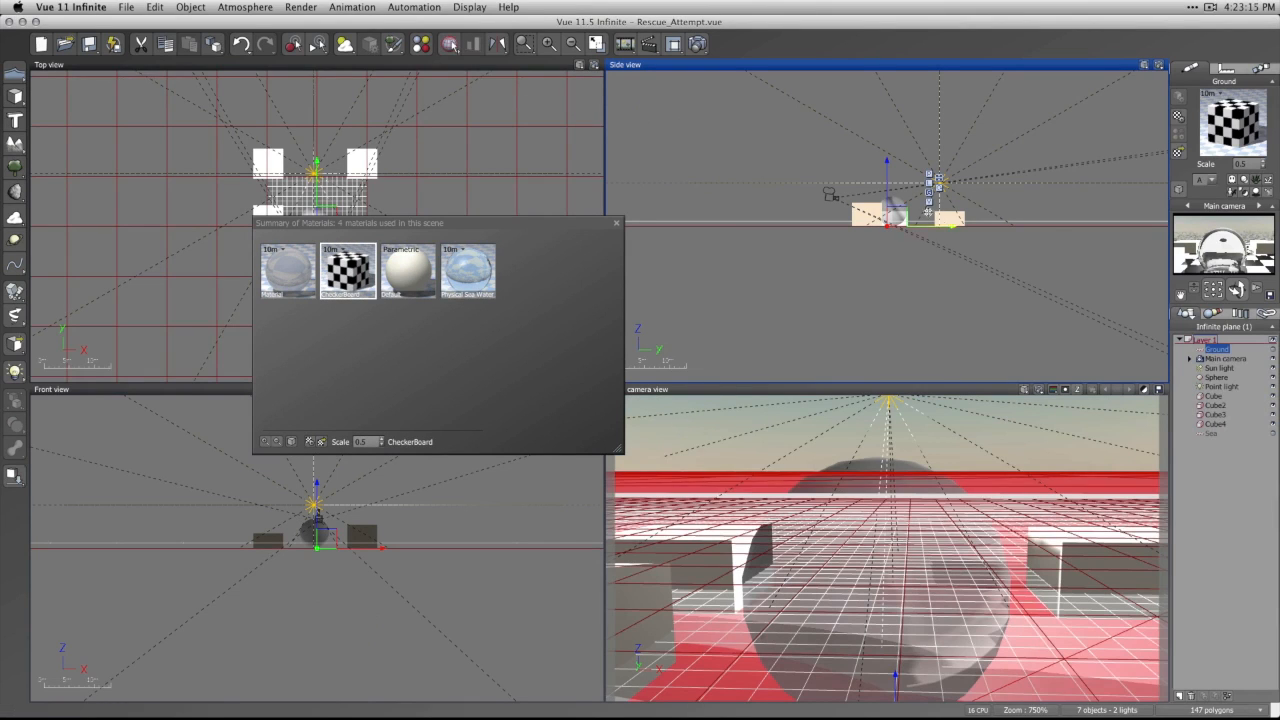
{"action": "left_click_drag", "start_coordinate": [888, 197], "coordinate": [888, 260]}
Accept the sea's surface options with Displaced water surface and global wave control on, and lower the sea to the cubes' middle.
{"action": "left_click", "coordinate": [1212, 434]}
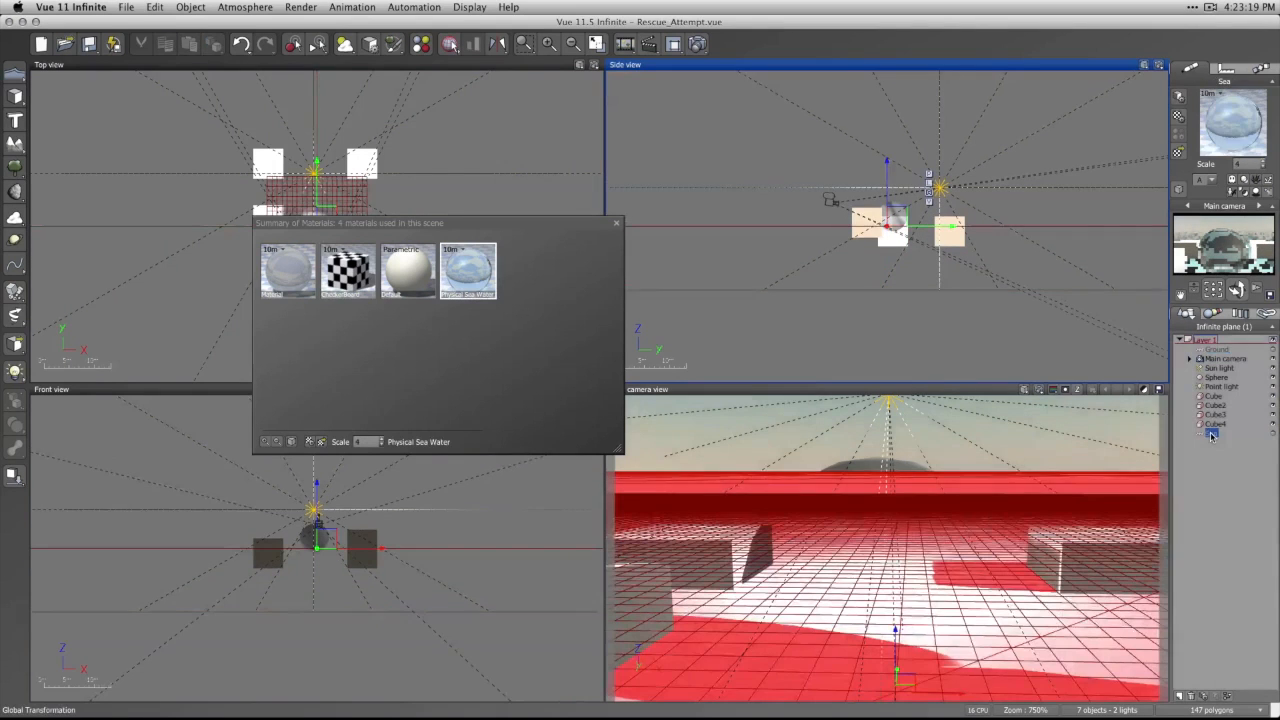
{"action": "double_click", "coordinate": [1213, 436]}
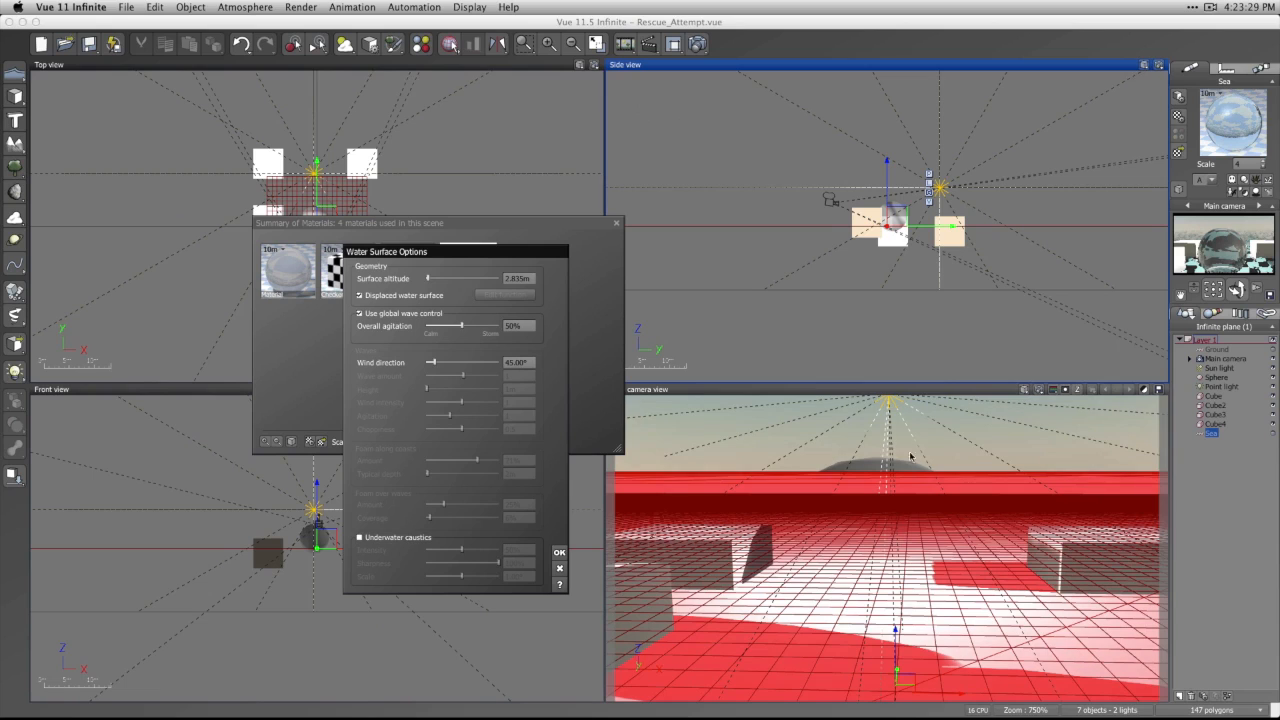
{"action": "left_click", "coordinate": [559, 553]}
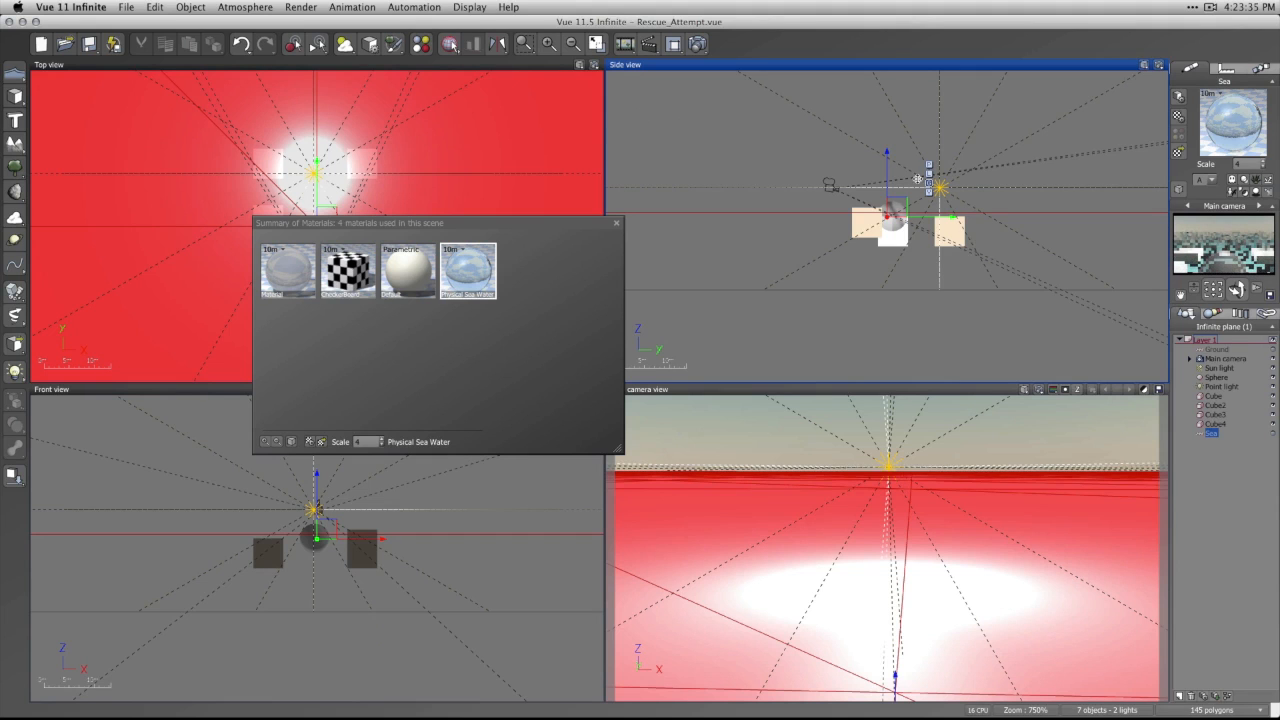
{"action": "left_click_drag", "start_coordinate": [889, 178], "coordinate": [889, 200]}
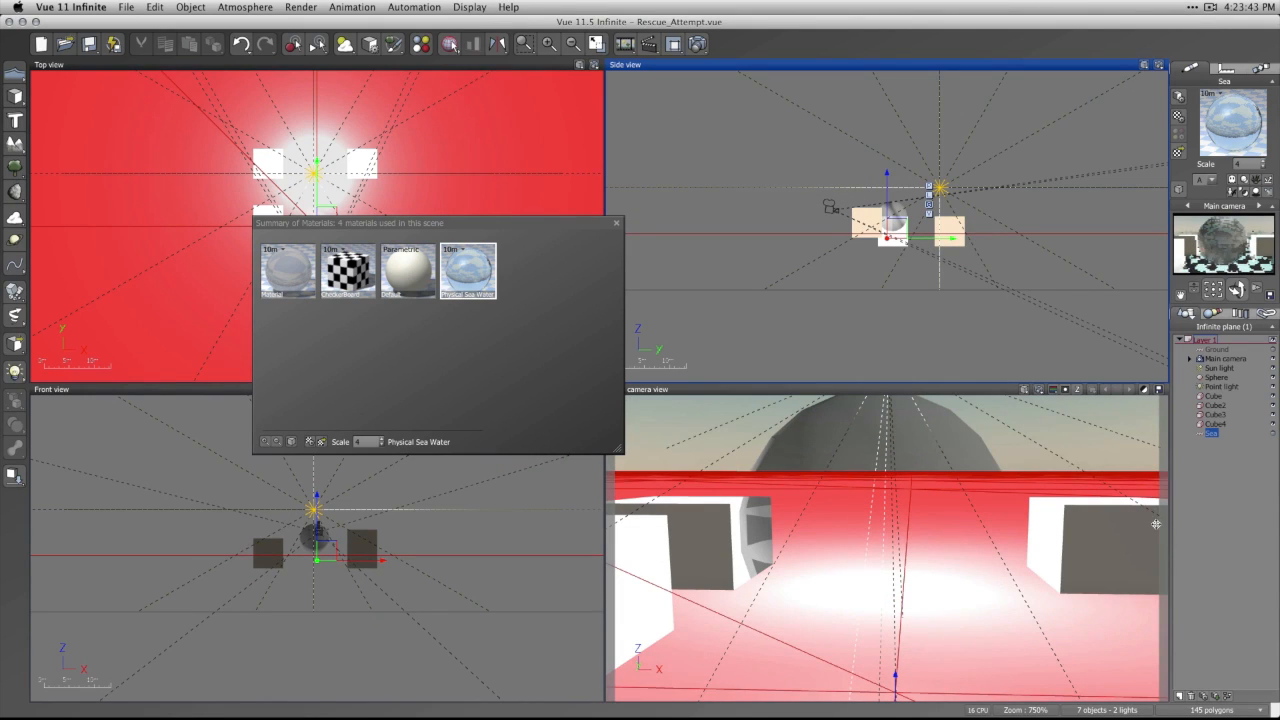
Give the sea material's Foam layer Physical transparency in Fast ocean mode with 26% global transparency.
{"action": "right_click", "coordinate": [1254, 133]}
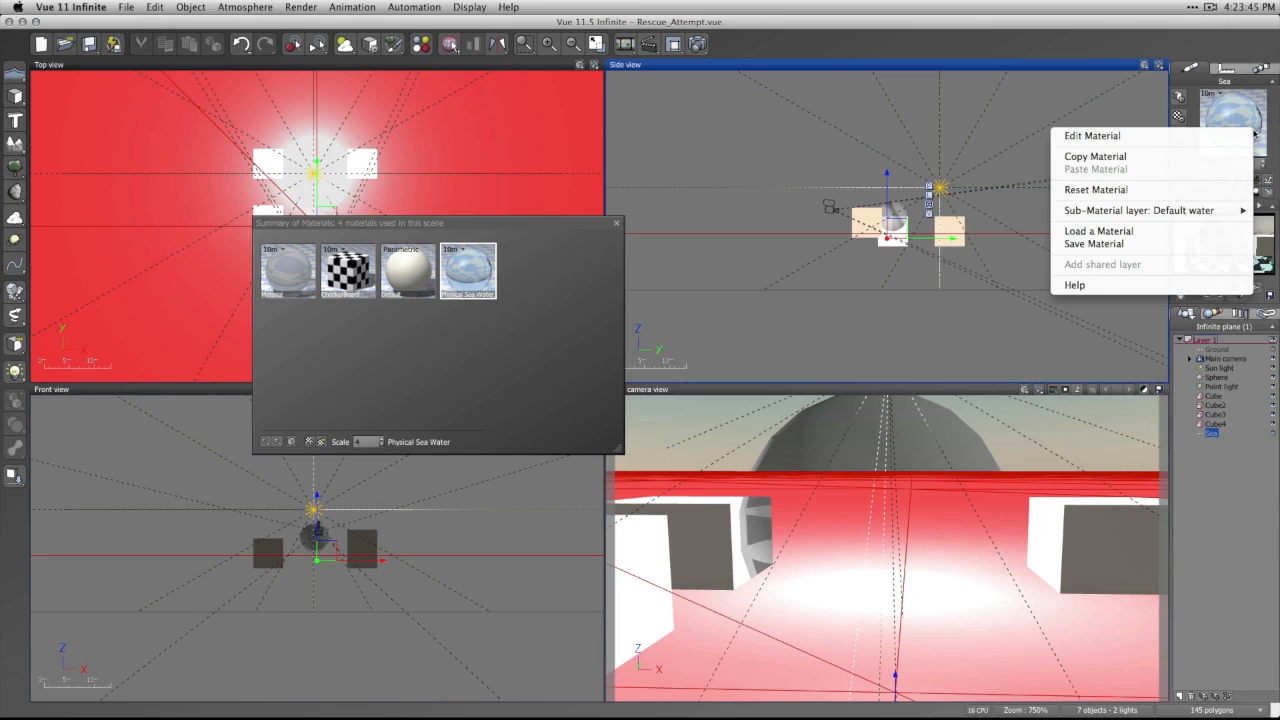
{"action": "left_click", "coordinate": [1090, 135]}
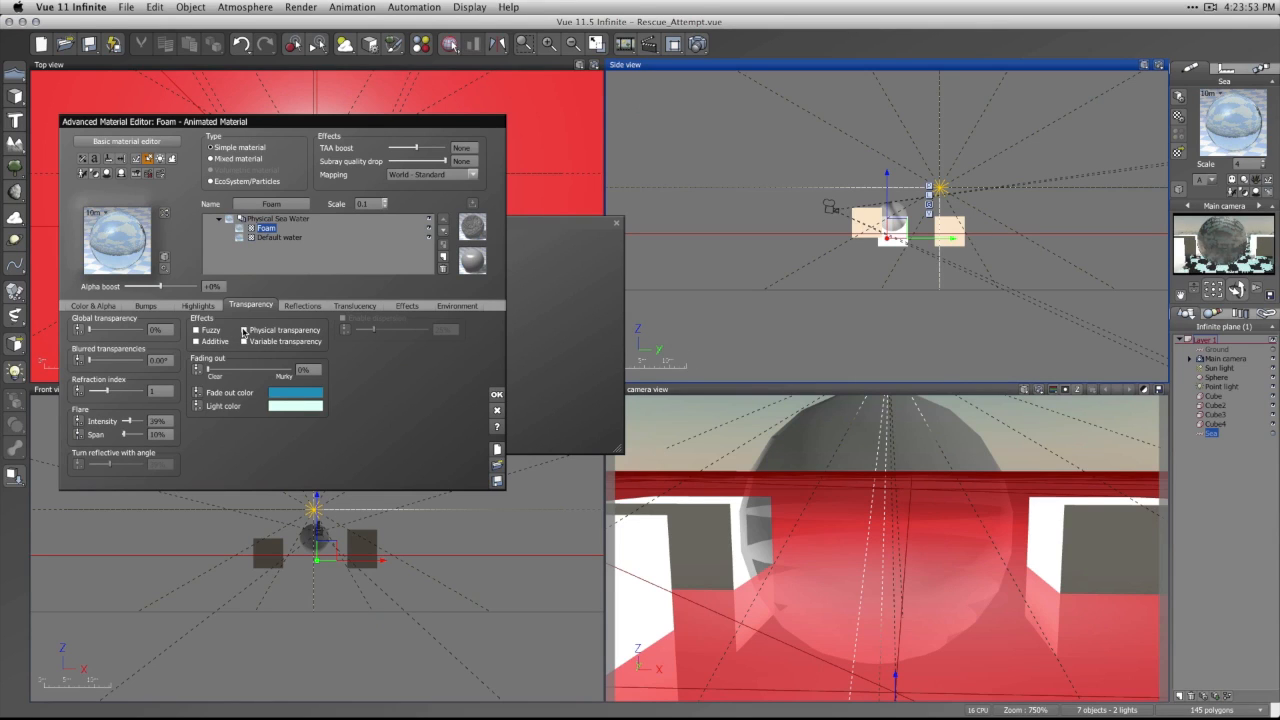
{"action": "left_click", "coordinate": [244, 330]}
{"action": "left_click", "coordinate": [295, 370]}
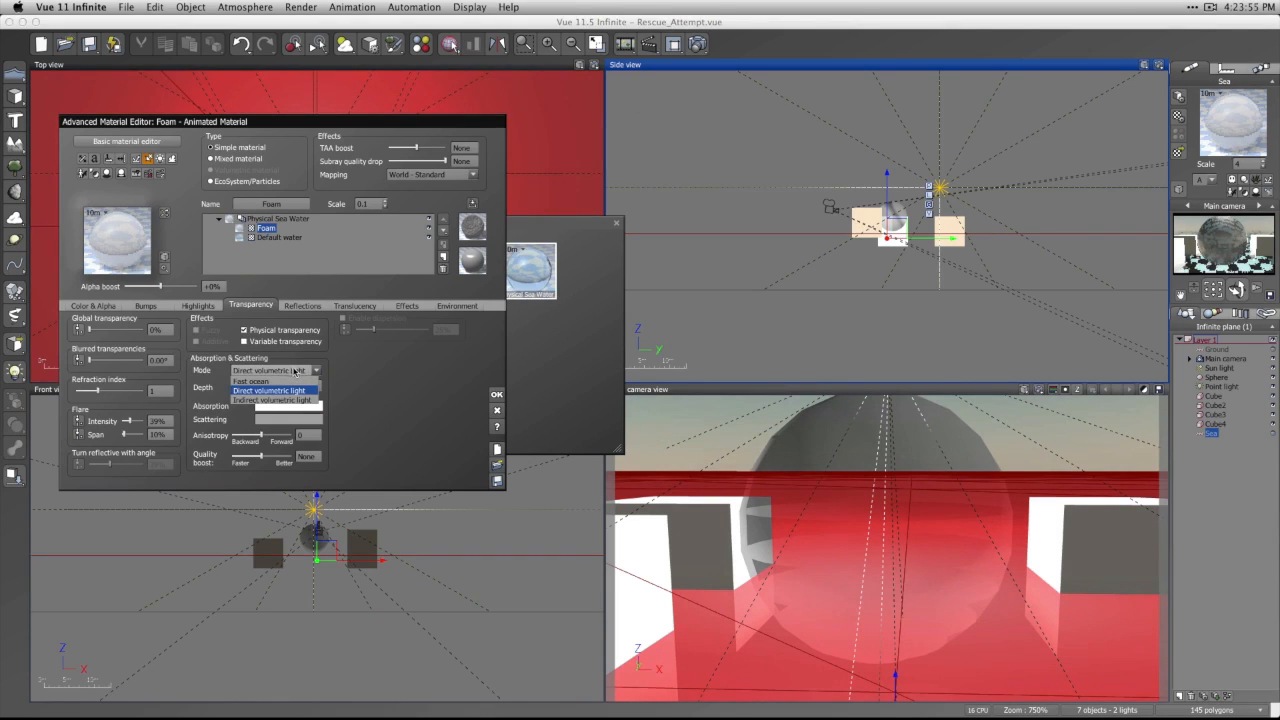
{"action": "left_click", "coordinate": [288, 381]}
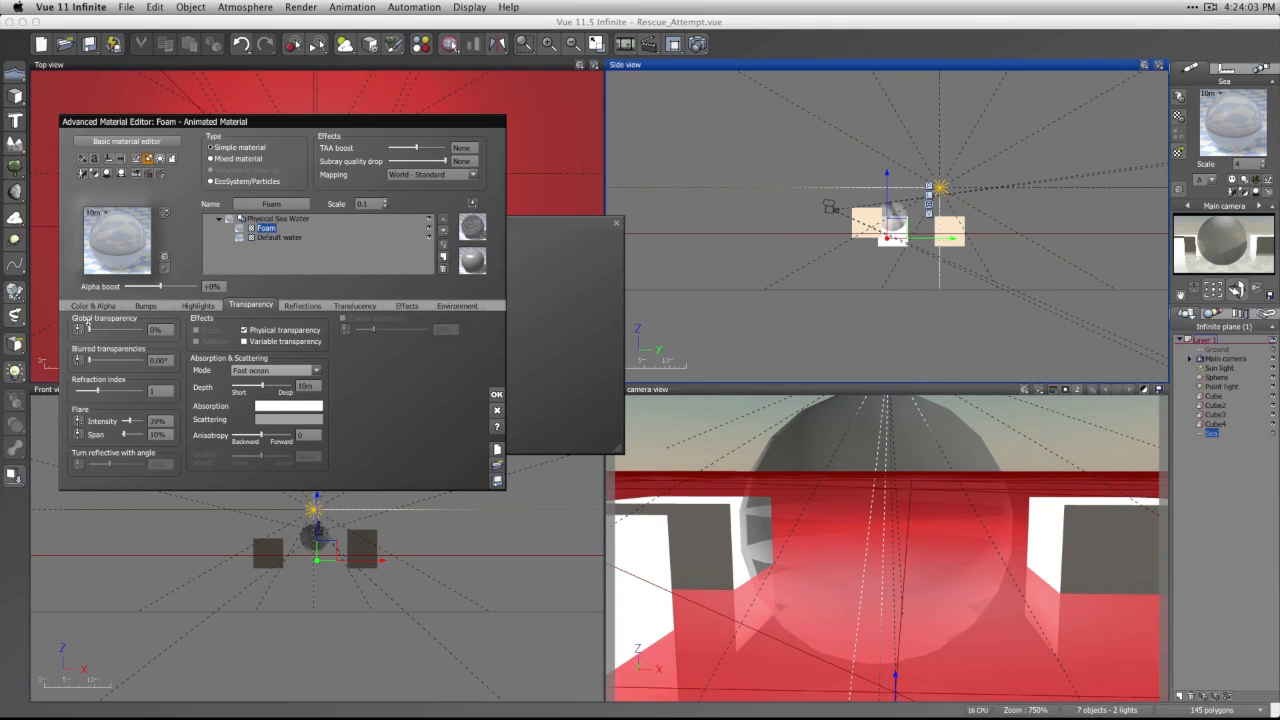
{"action": "left_click_drag", "start_coordinate": [91, 328], "coordinate": [103, 328]}
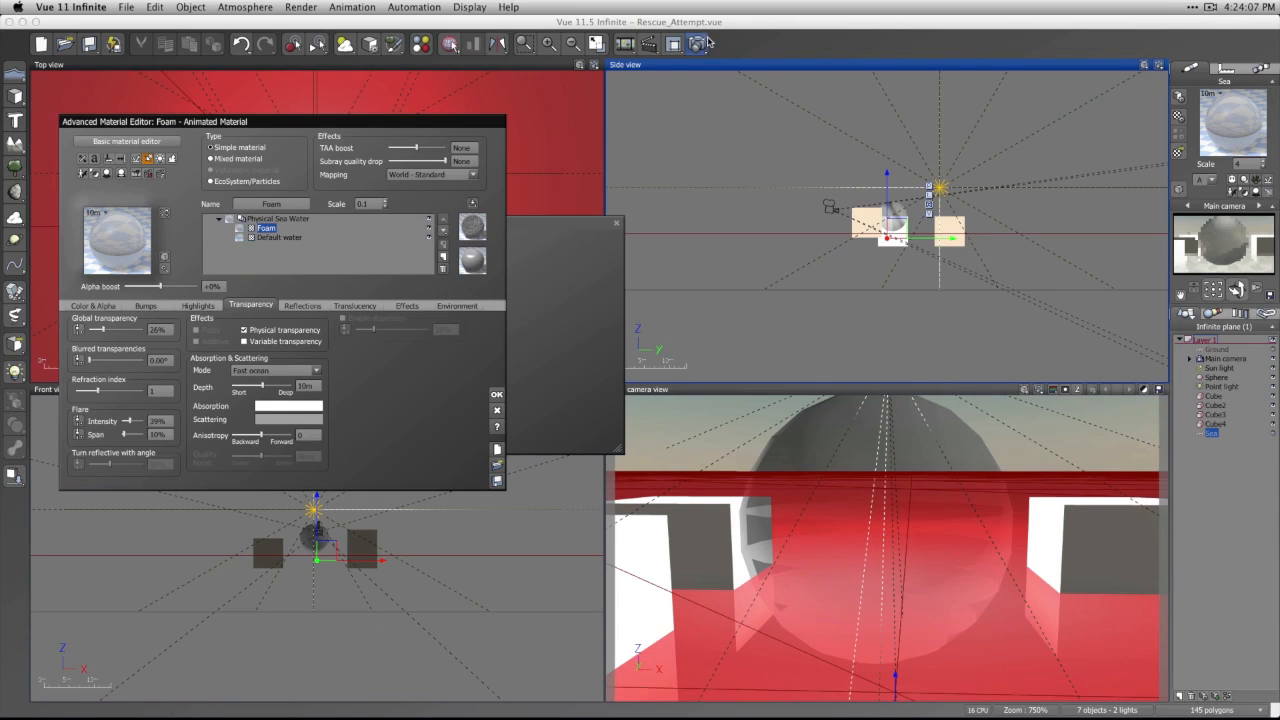
Render the main camera view, dismiss the gamma correction notice and close the sea material's editor, keeping its changes.
{"action": "left_click", "coordinate": [701, 44]}
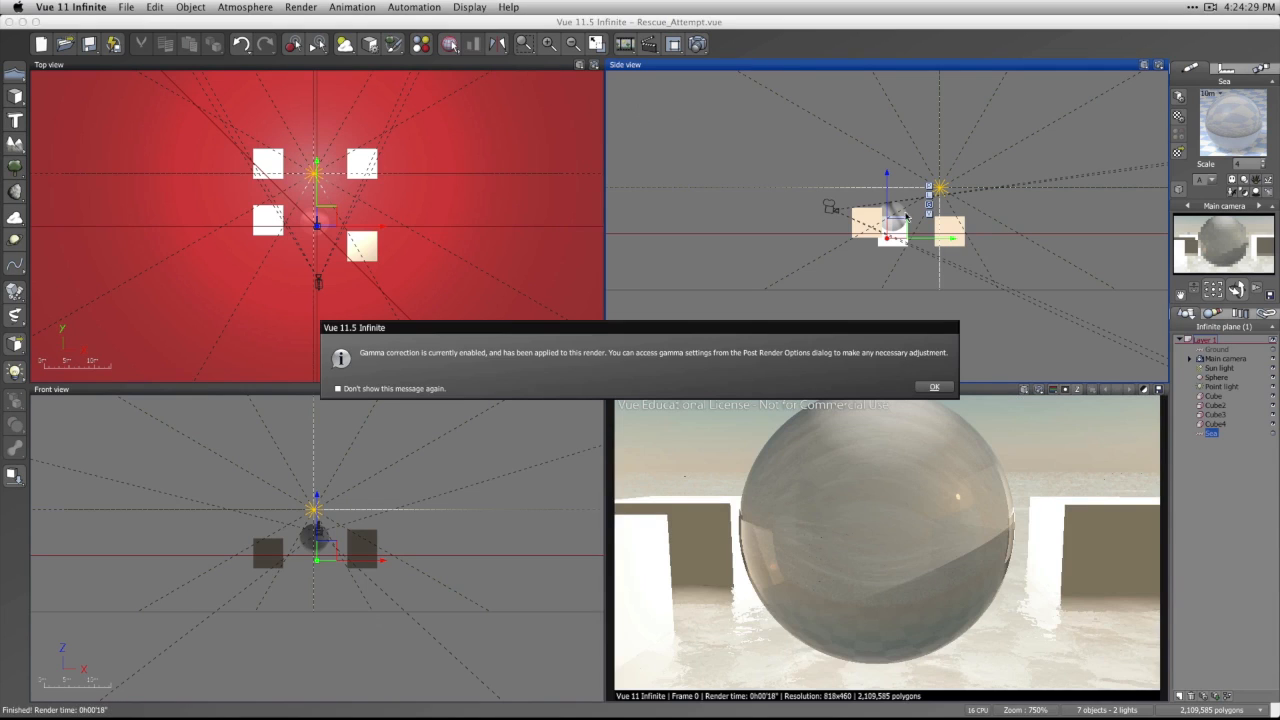
{"action": "left_click", "coordinate": [936, 387]}
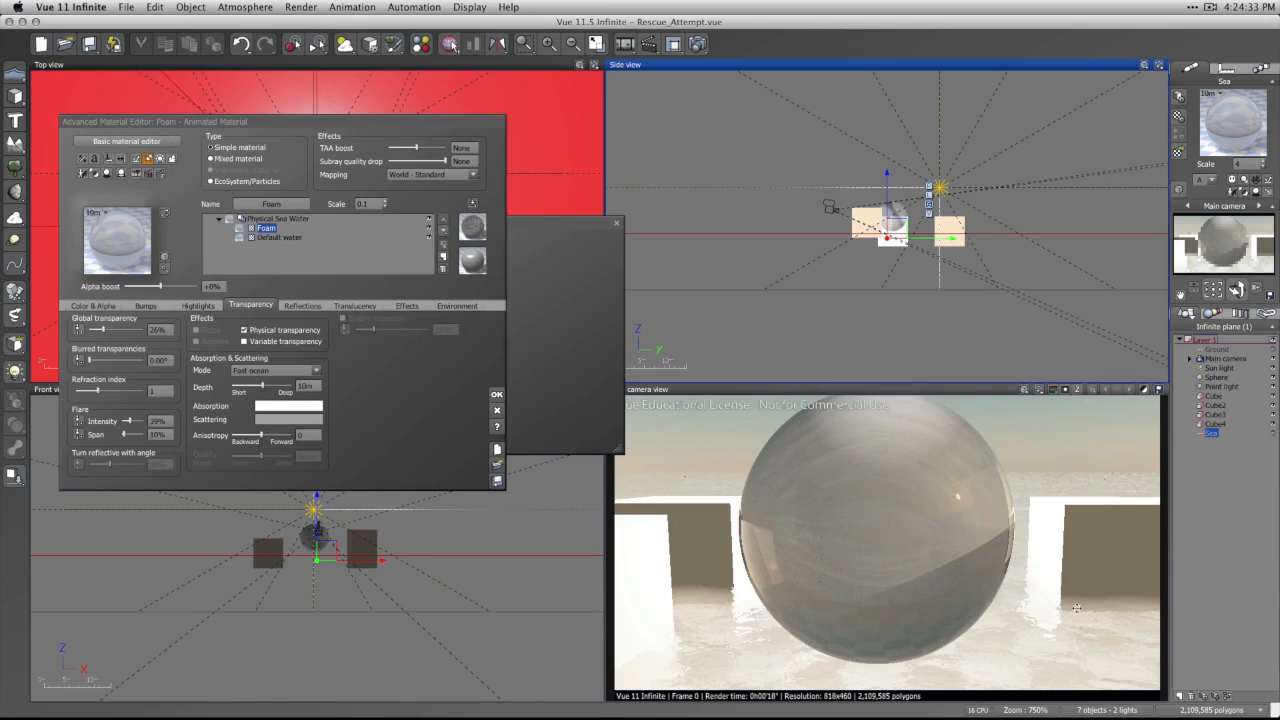
{"action": "left_click", "coordinate": [1192, 581]}
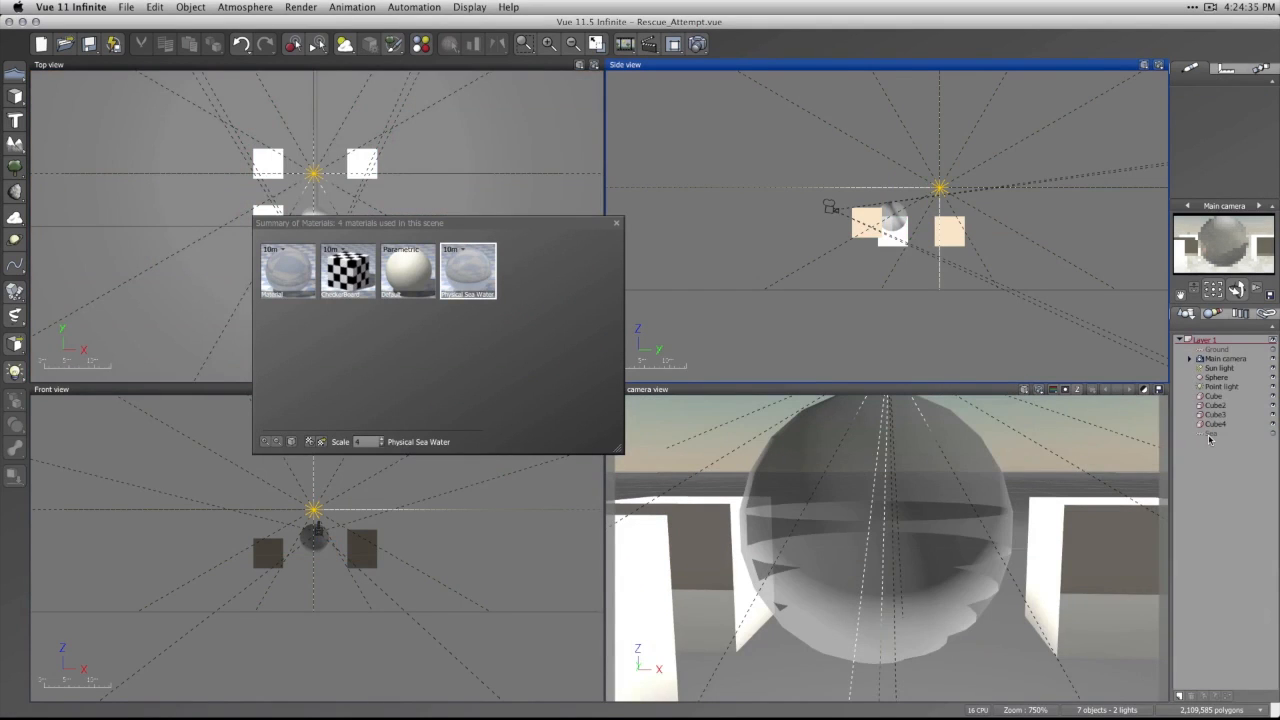
Raise the sea plane slightly in the side view, to an altitude of about -63 cm.
{"action": "left_click", "coordinate": [1209, 436]}
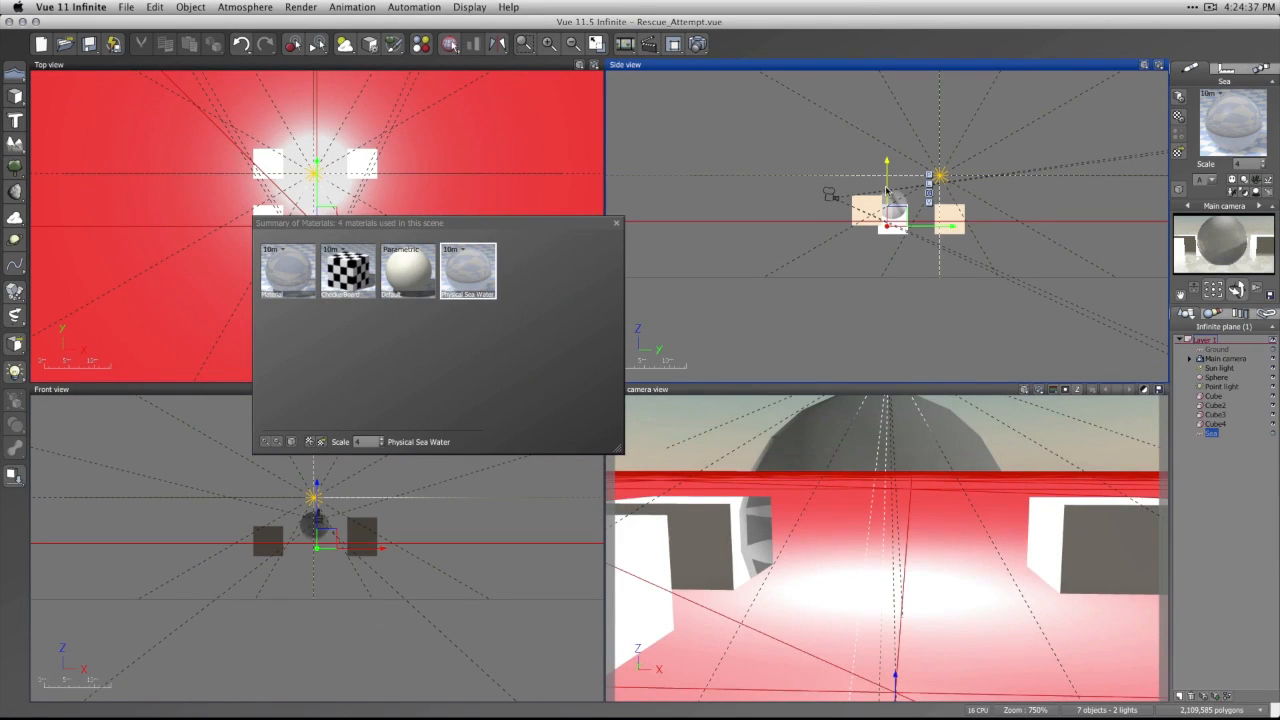
{"action": "left_click_drag", "start_coordinate": [886, 189], "coordinate": [886, 185]}
{"action": "left_click", "coordinate": [1210, 436]}
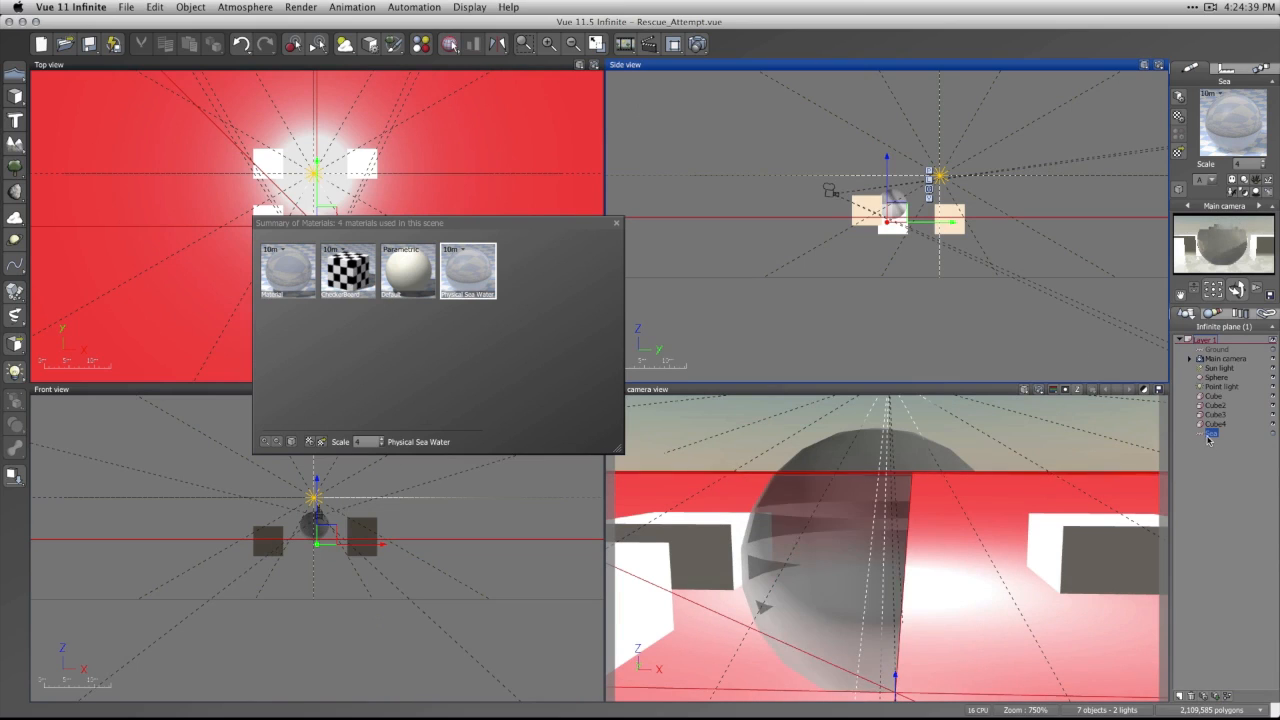
{"action": "key", "text": "Delete"}
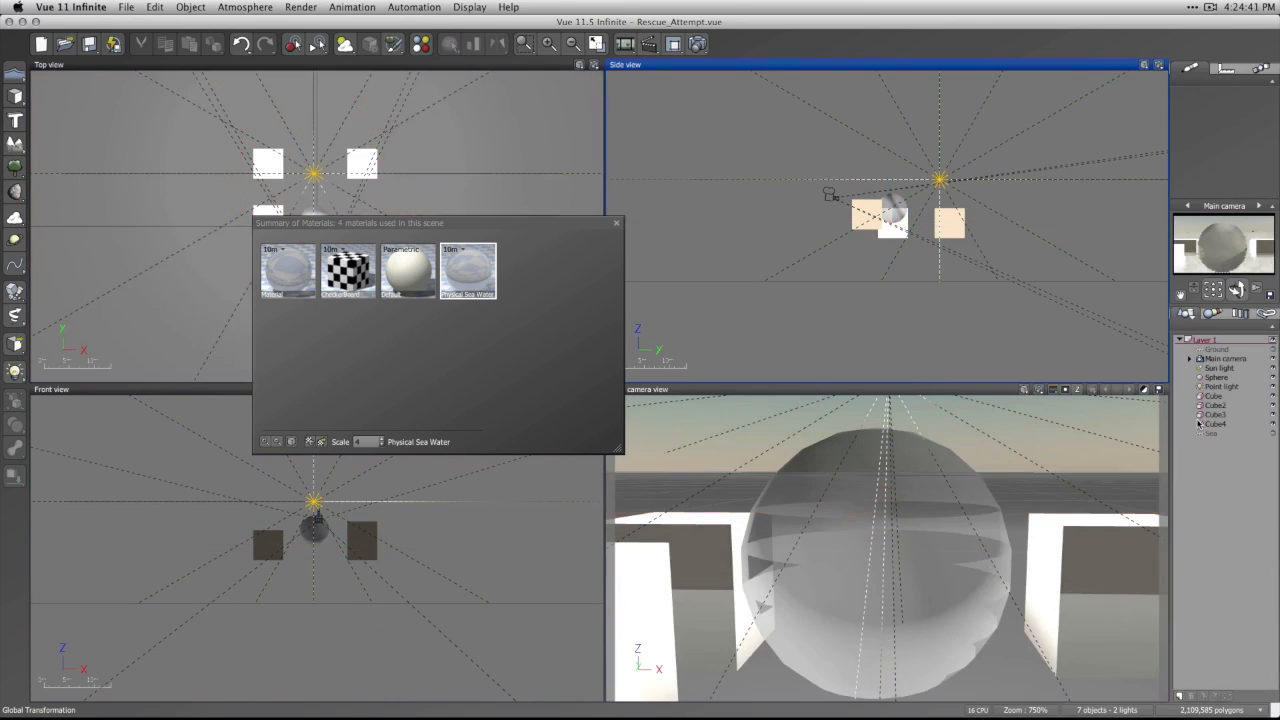
Set the sea's overall wave agitation to 77%.
{"action": "double_click", "coordinate": [1209, 433]}
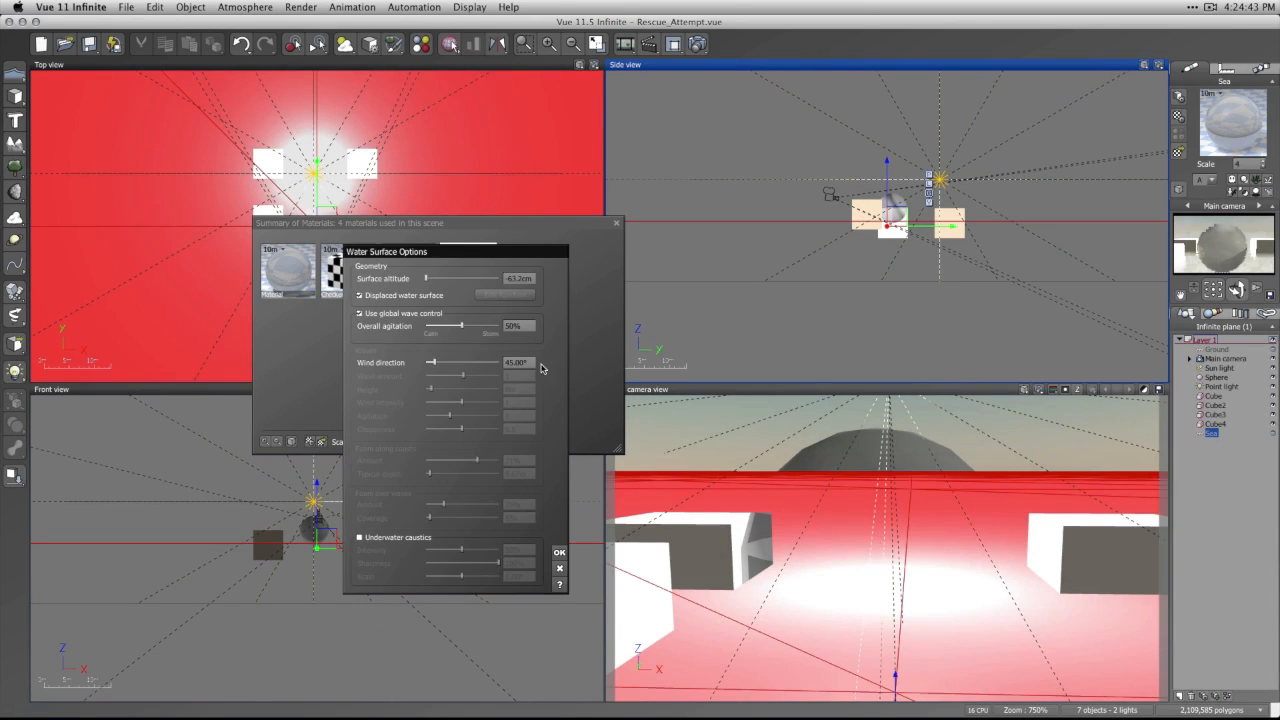
{"action": "left_click_drag", "start_coordinate": [461, 327], "coordinate": [482, 326]}
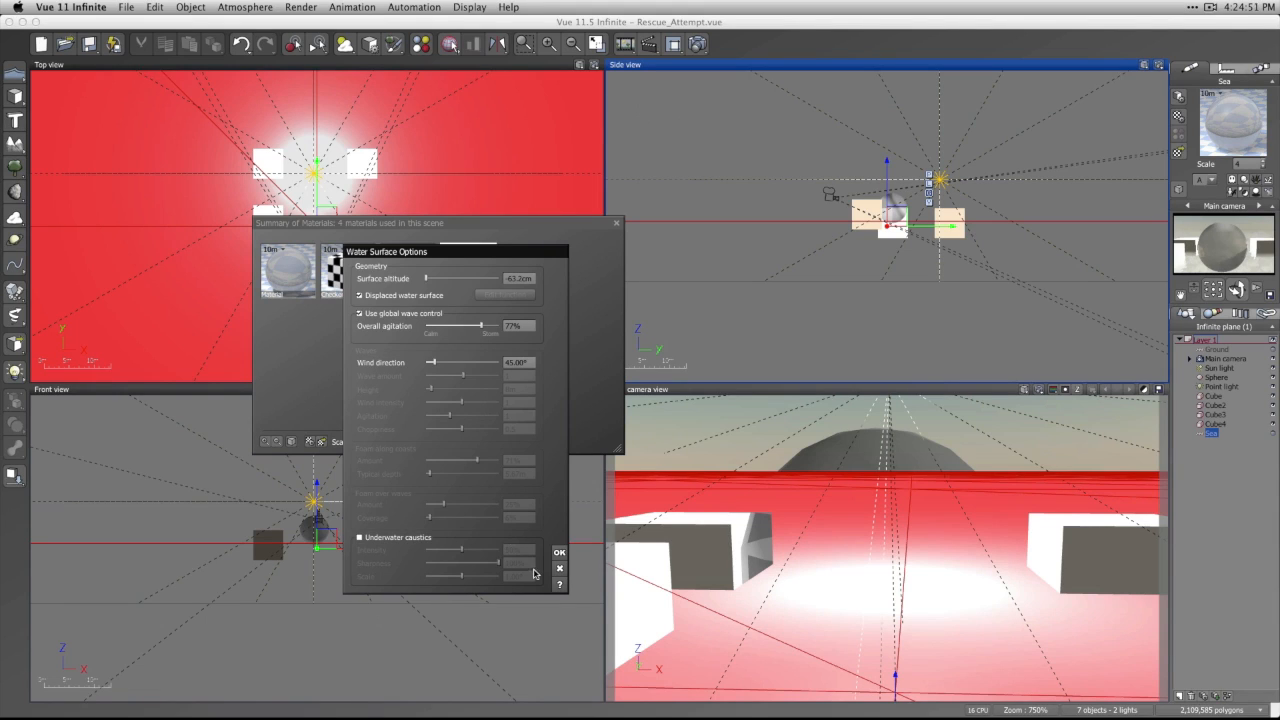
{"action": "left_click", "coordinate": [560, 553]}
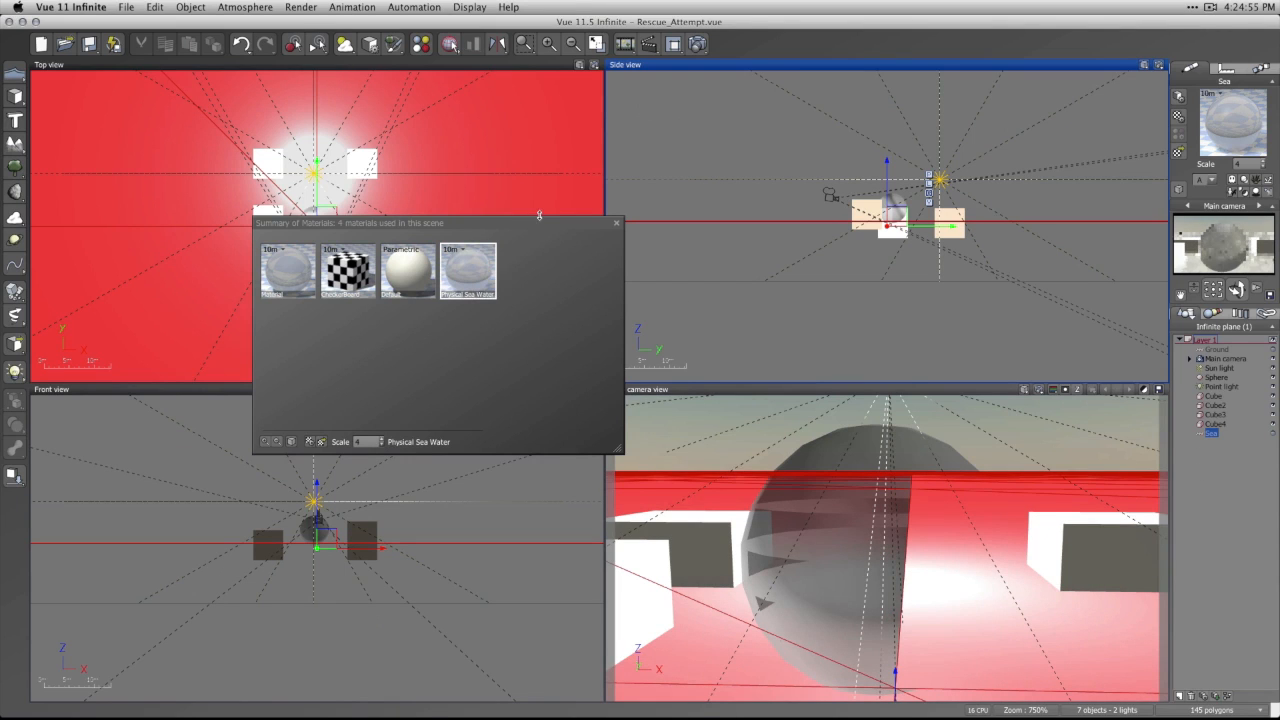
Open the sea's Physical Sea Water material and browse the material presets to the MetaWaters collection within Liquids.
{"action": "right_click", "coordinate": [473, 259]}
{"action": "left_click", "coordinate": [478, 258]}
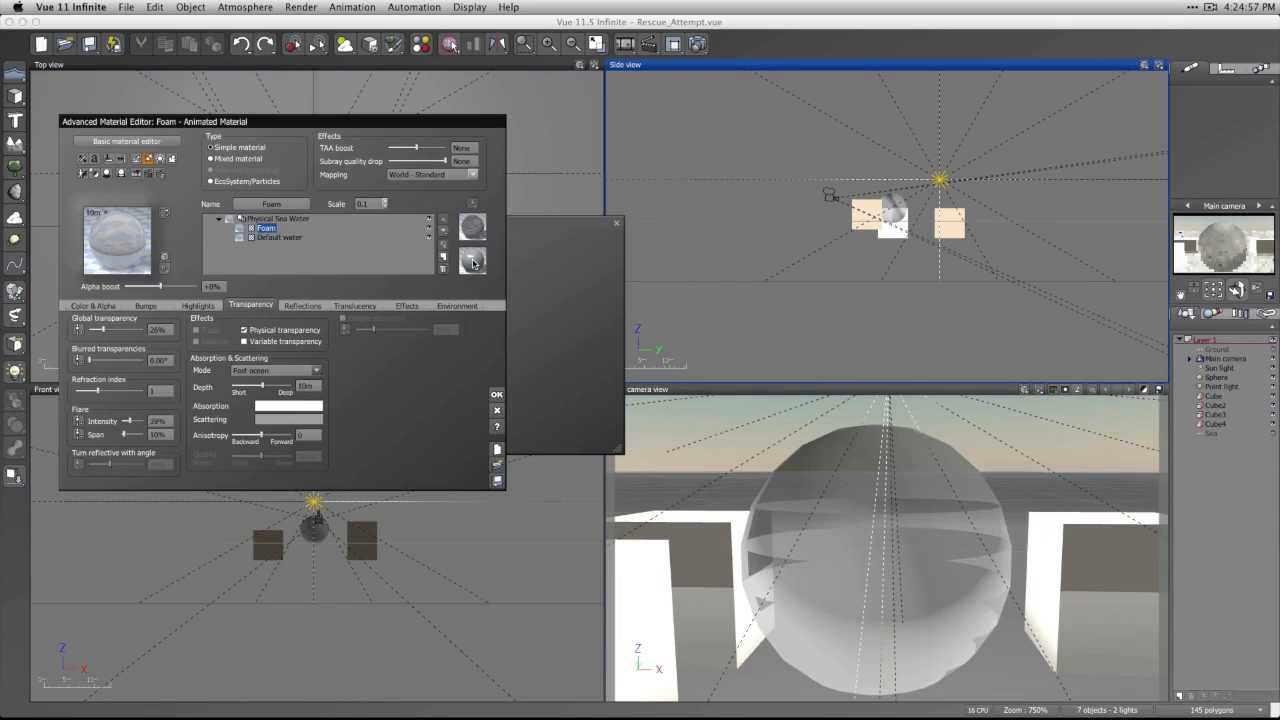
{"action": "left_click", "coordinate": [232, 219]}
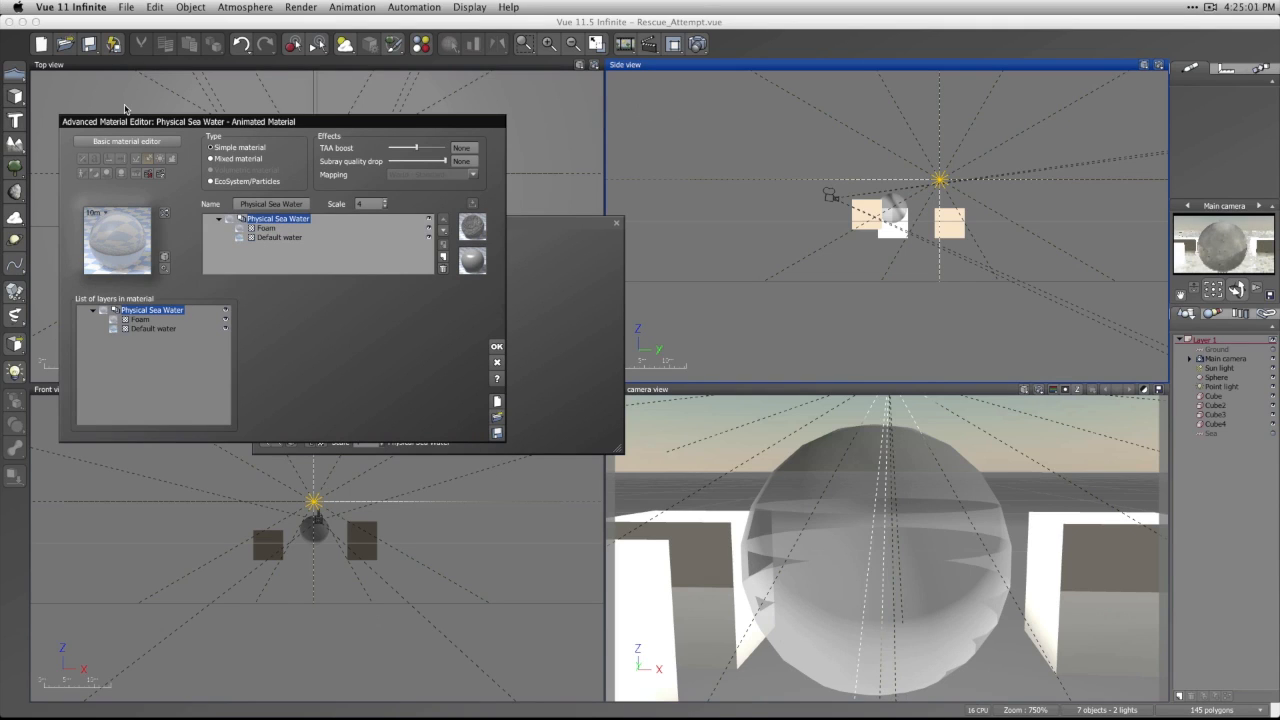
{"action": "left_click", "coordinate": [494, 427]}
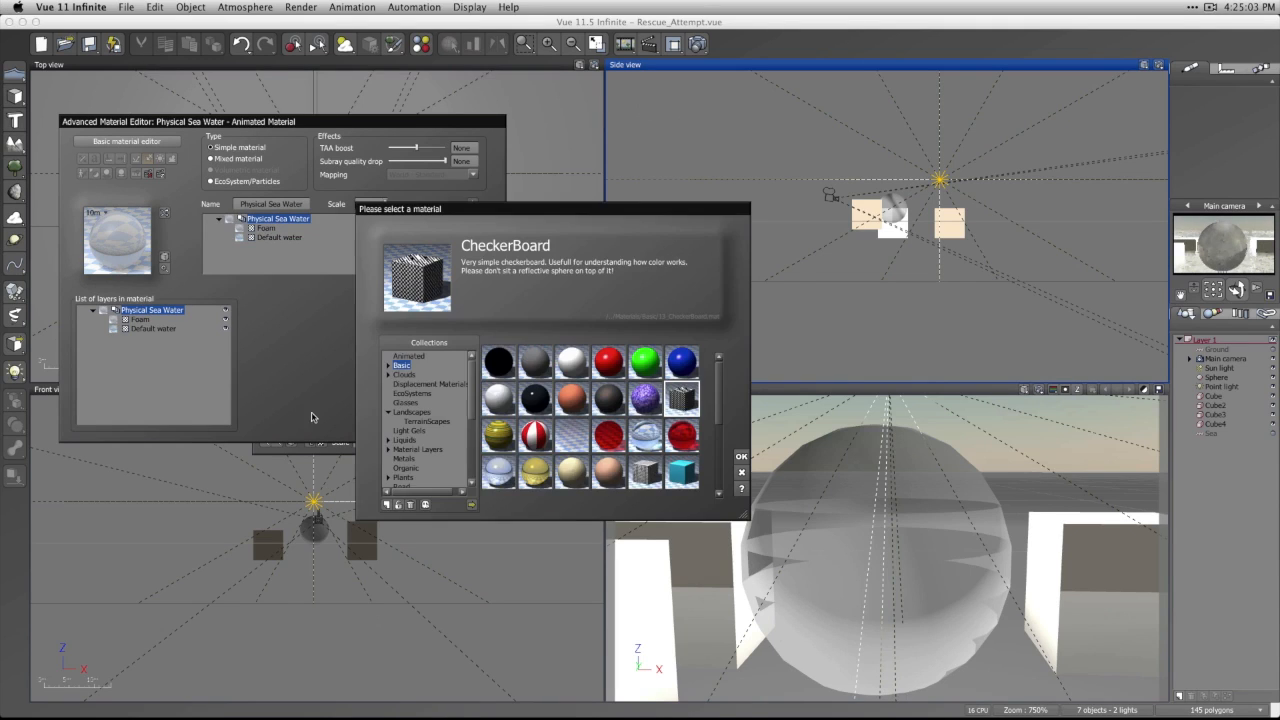
{"action": "left_click", "coordinate": [408, 441]}
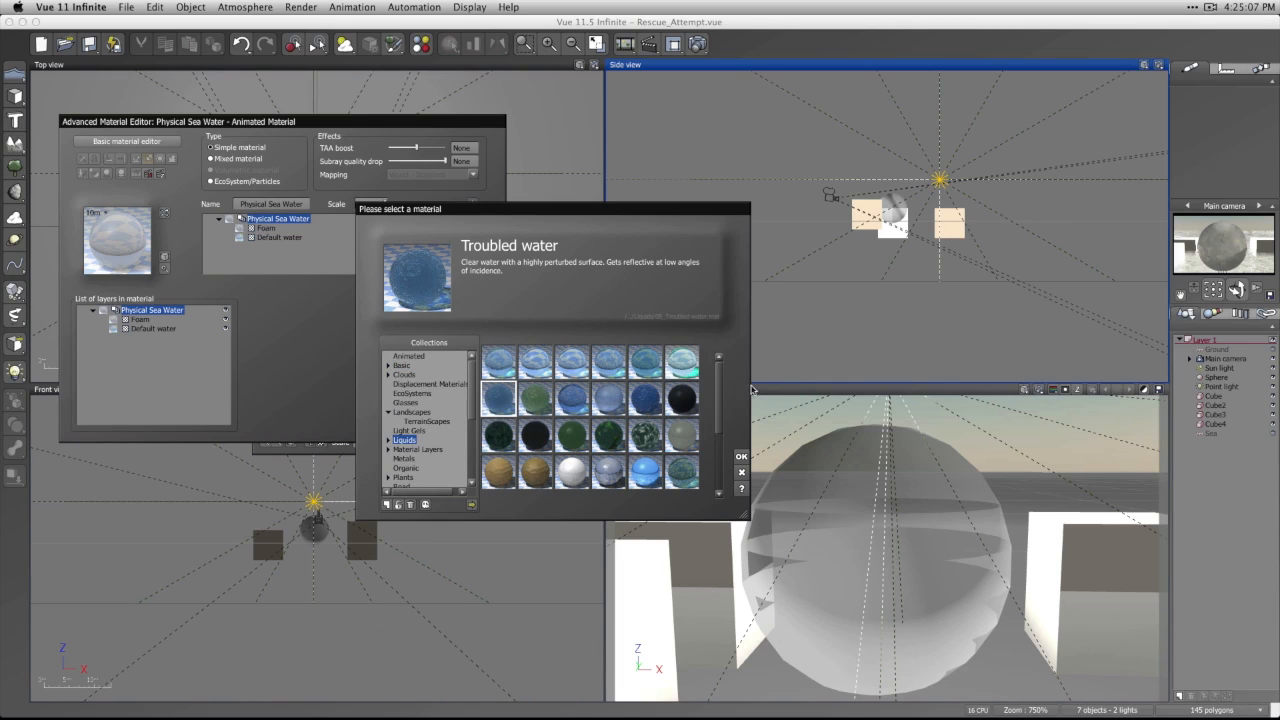
{"action": "left_click_drag", "start_coordinate": [718, 380], "coordinate": [725, 447]}
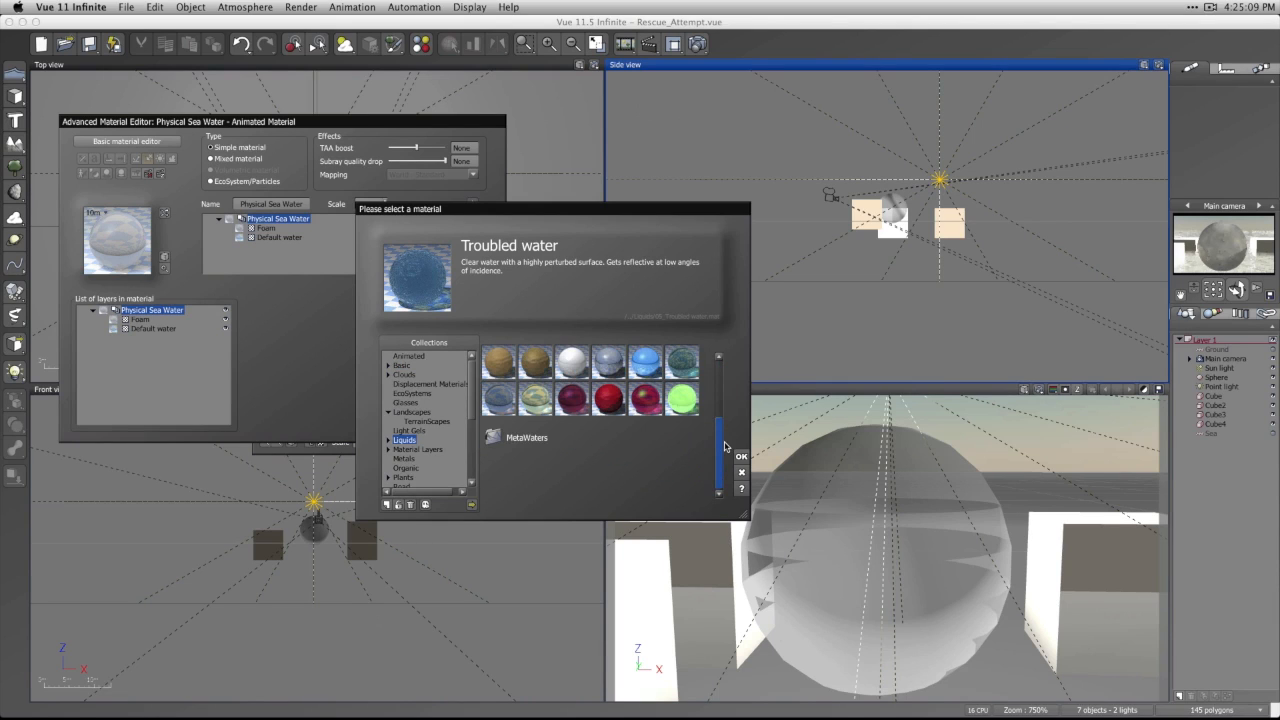
{"action": "left_click", "coordinate": [388, 441]}
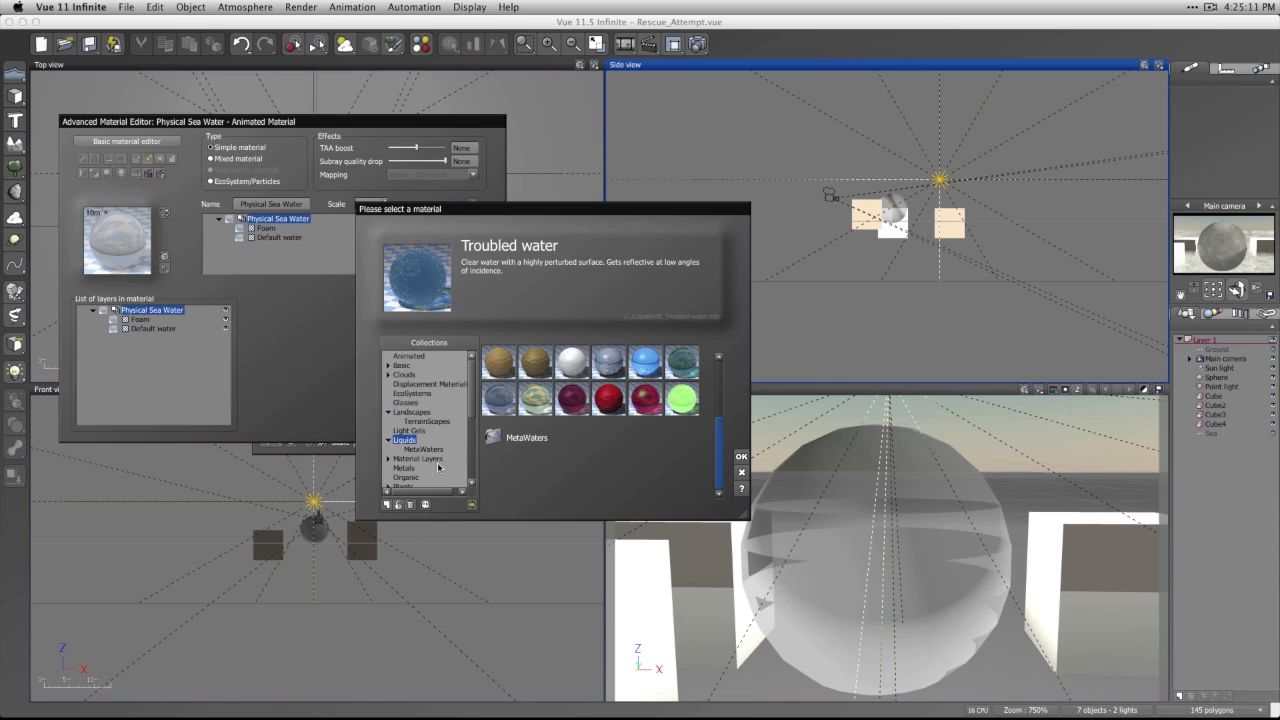
{"action": "left_click", "coordinate": [420, 449]}
Compare the Default Water, Wavy Shore and Channel Water presets, and load Physical Sea Water into the sea material.
{"action": "left_click", "coordinate": [541, 369]}
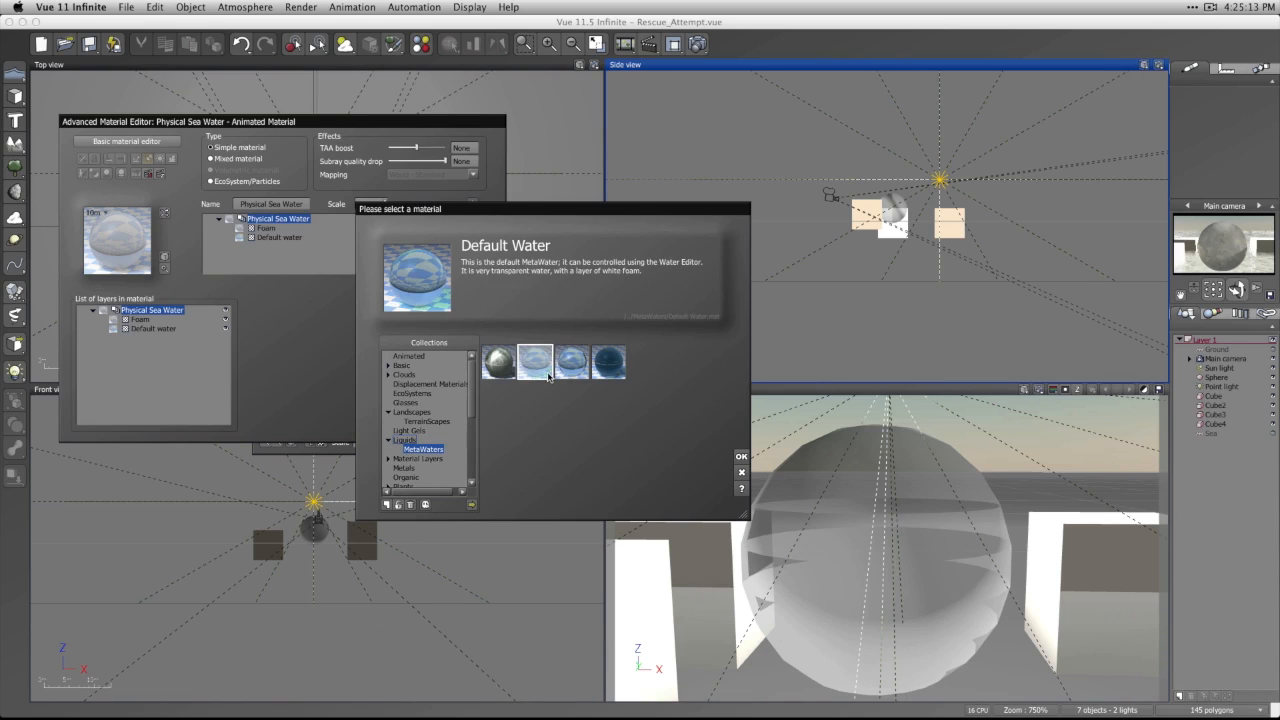
{"action": "left_click", "coordinate": [577, 367]}
{"action": "left_click", "coordinate": [612, 367]}
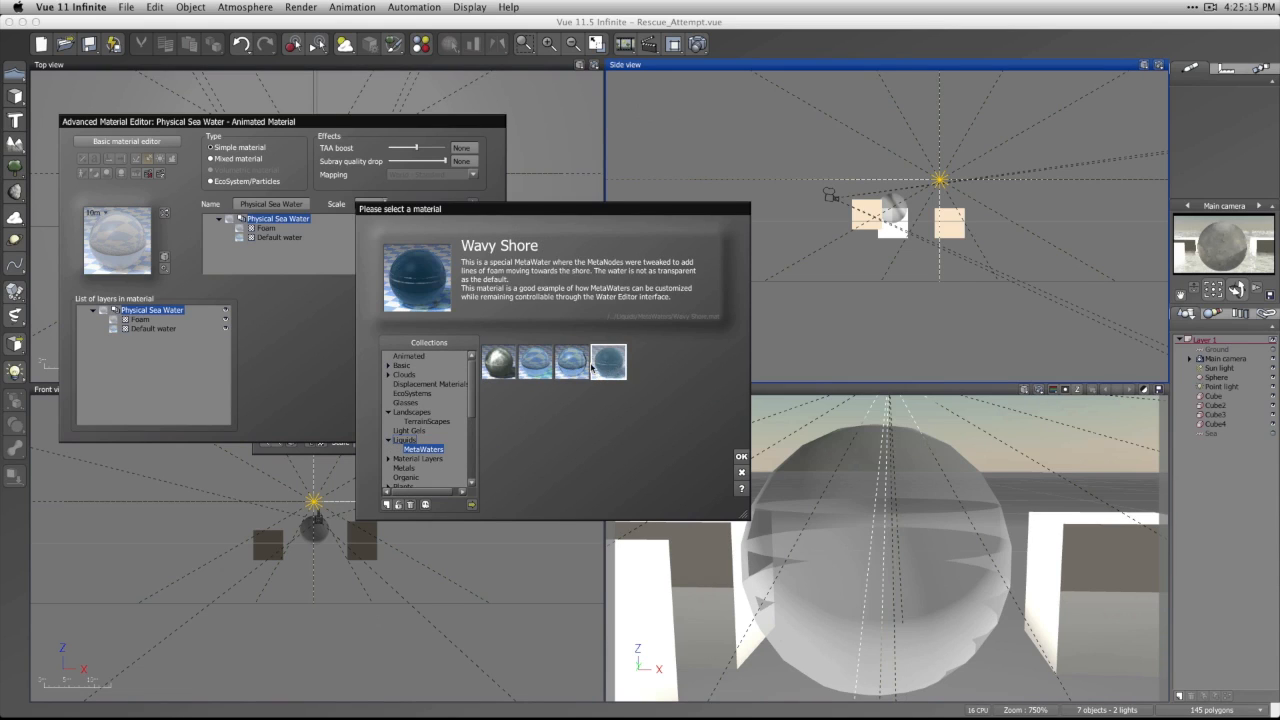
{"action": "left_click", "coordinate": [577, 367]}
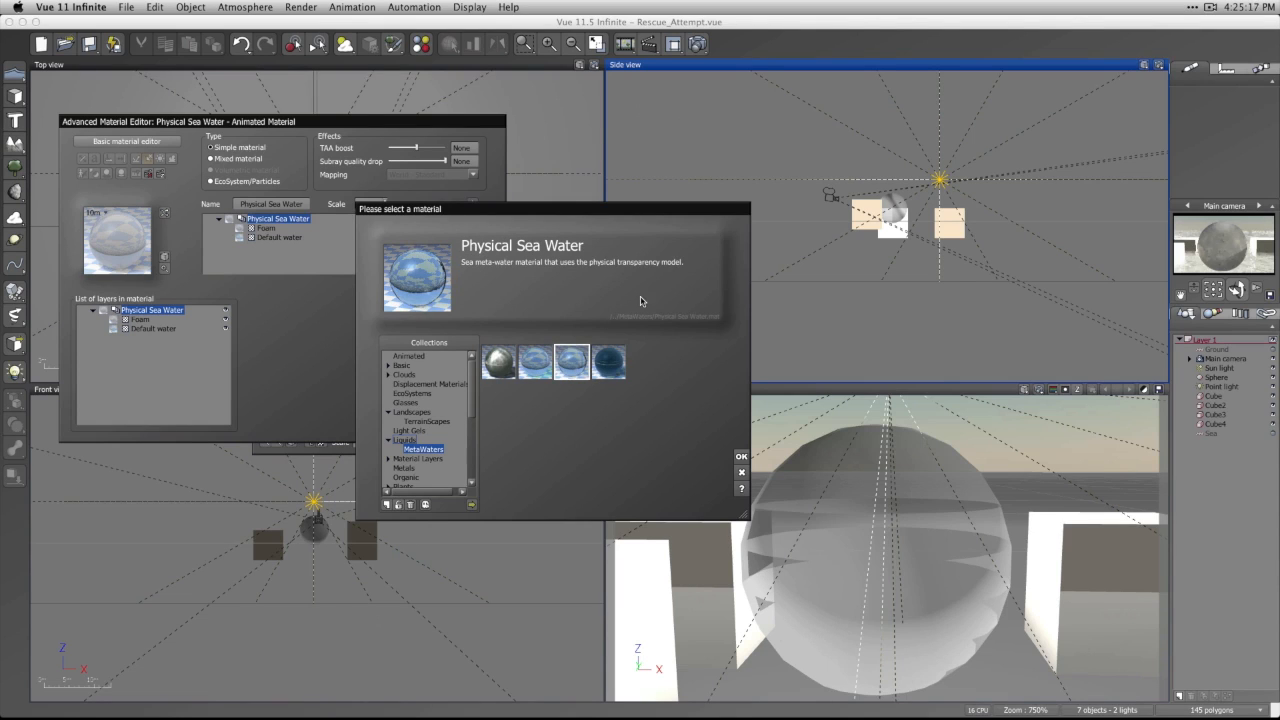
{"action": "left_click", "coordinate": [610, 364]}
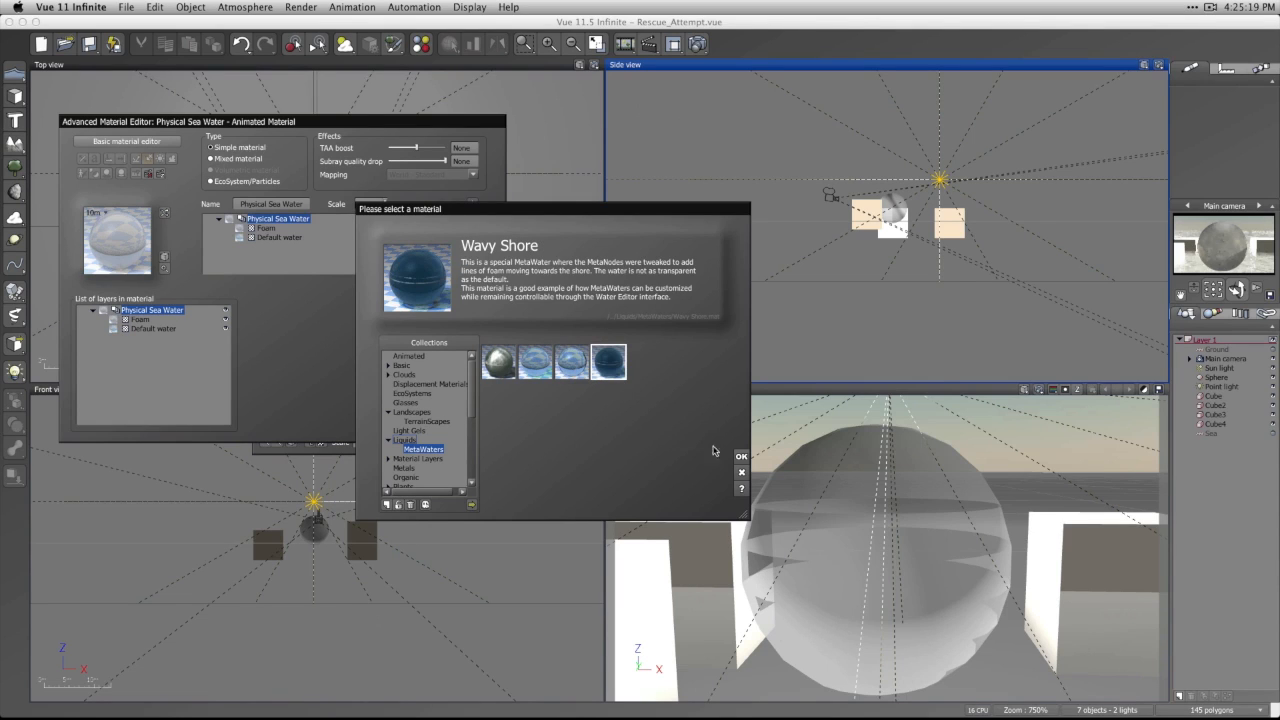
{"action": "left_click", "coordinate": [500, 362]}
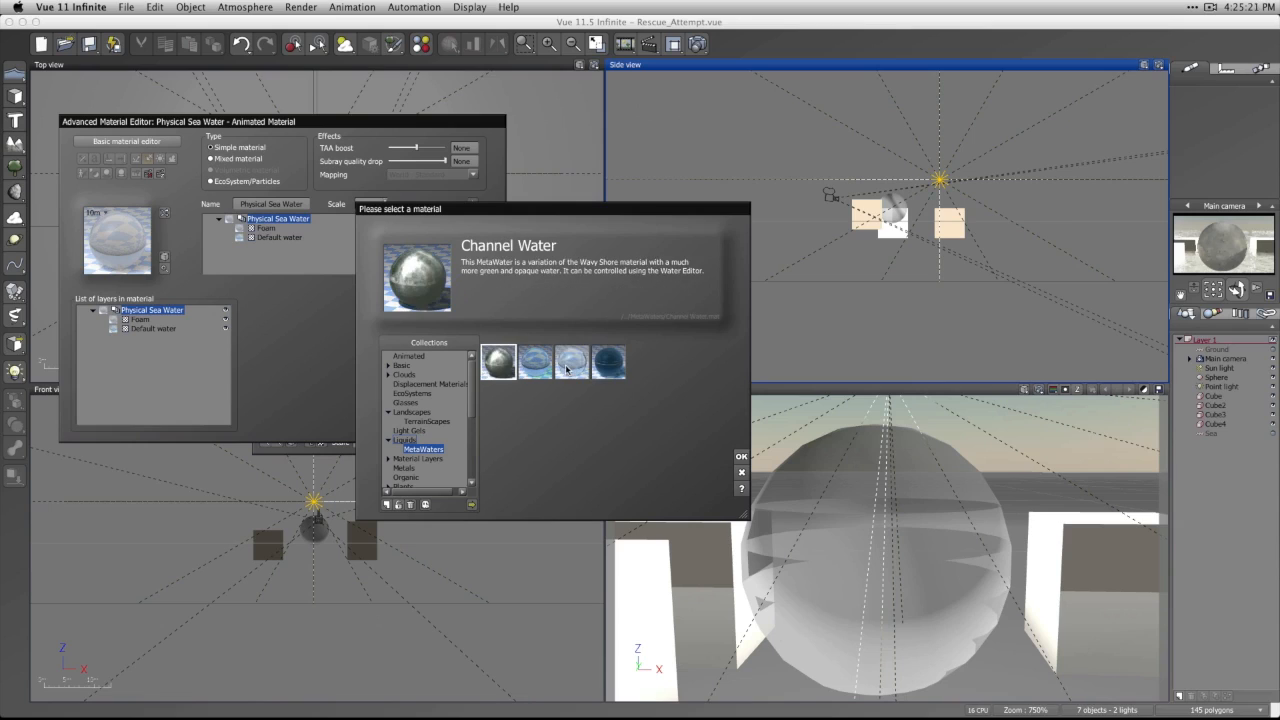
{"action": "left_click", "coordinate": [566, 369]}
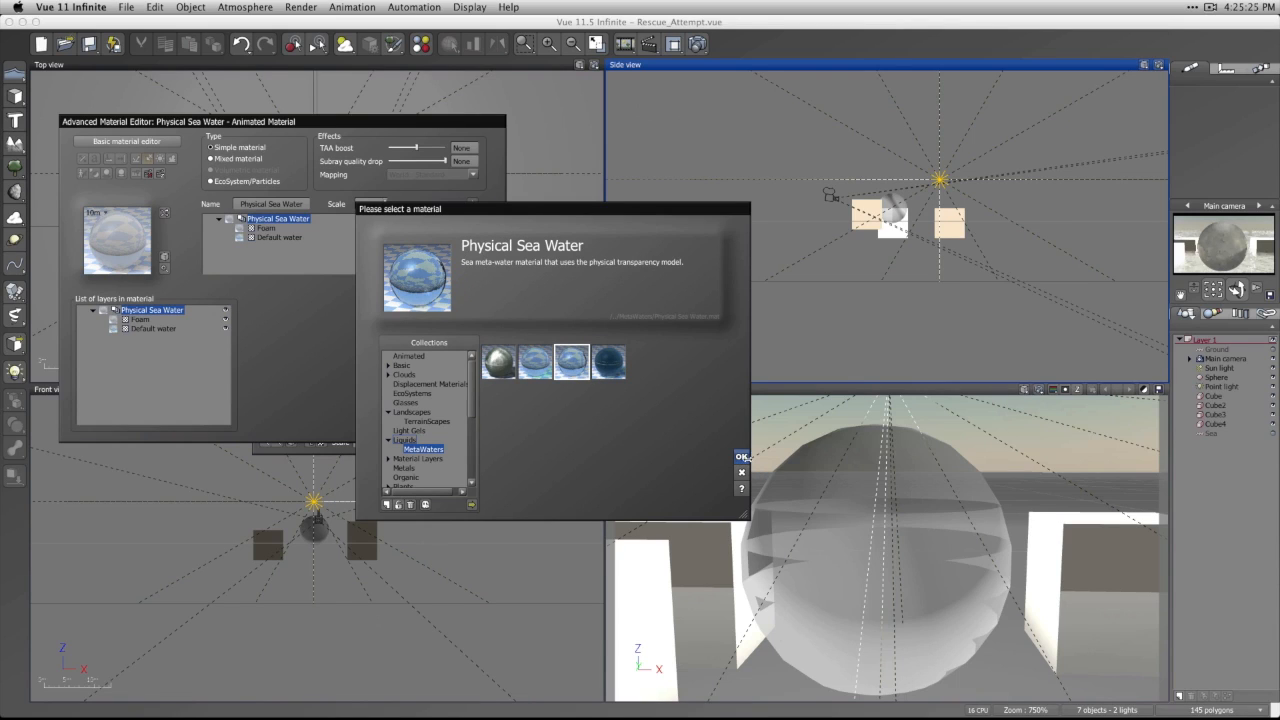
{"action": "left_click", "coordinate": [741, 457]}
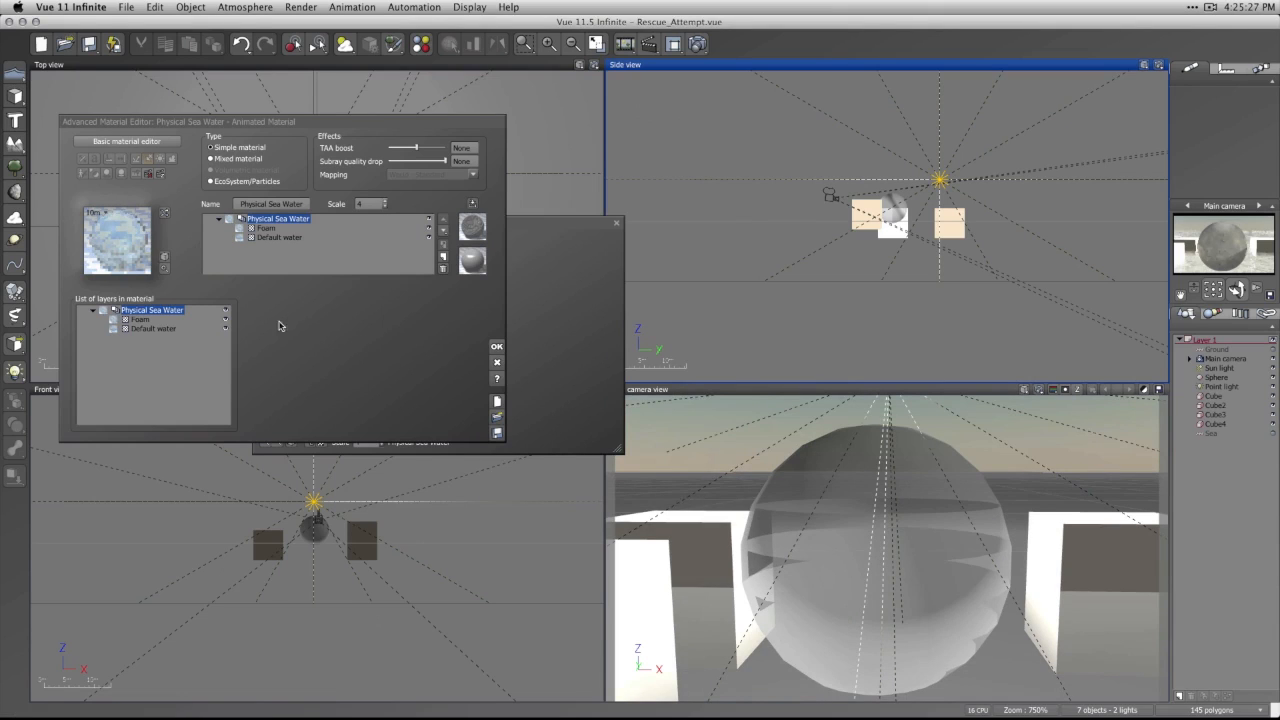
Examine the Foam layer's transparency and color settings and the Default water layer's color settings.
{"action": "left_click", "coordinate": [137, 319]}
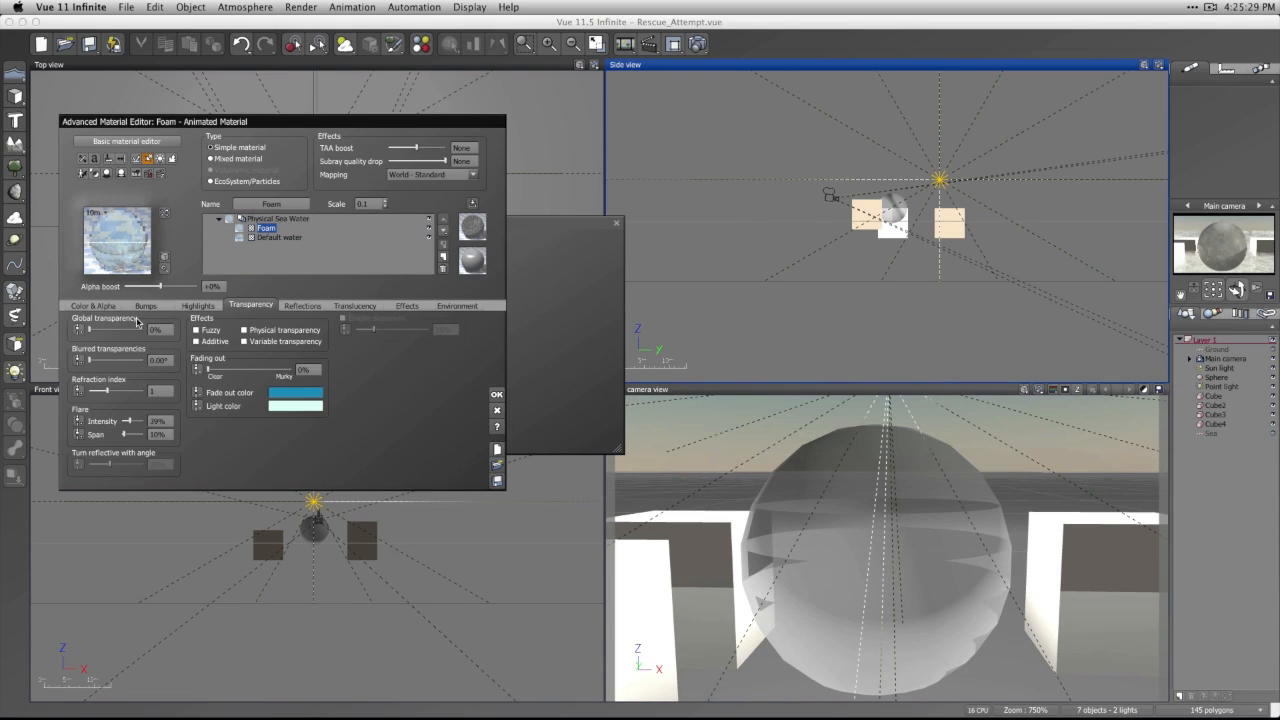
{"action": "left_click", "coordinate": [95, 306]}
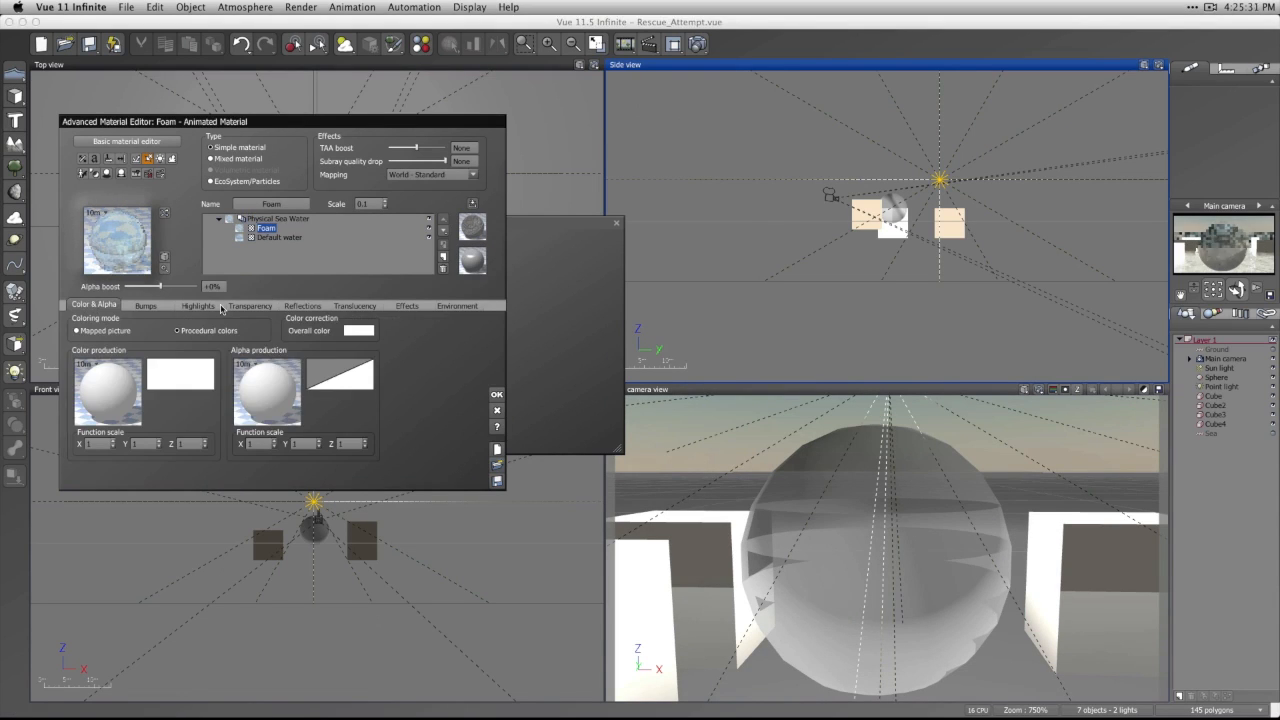
{"action": "left_click", "coordinate": [271, 237]}
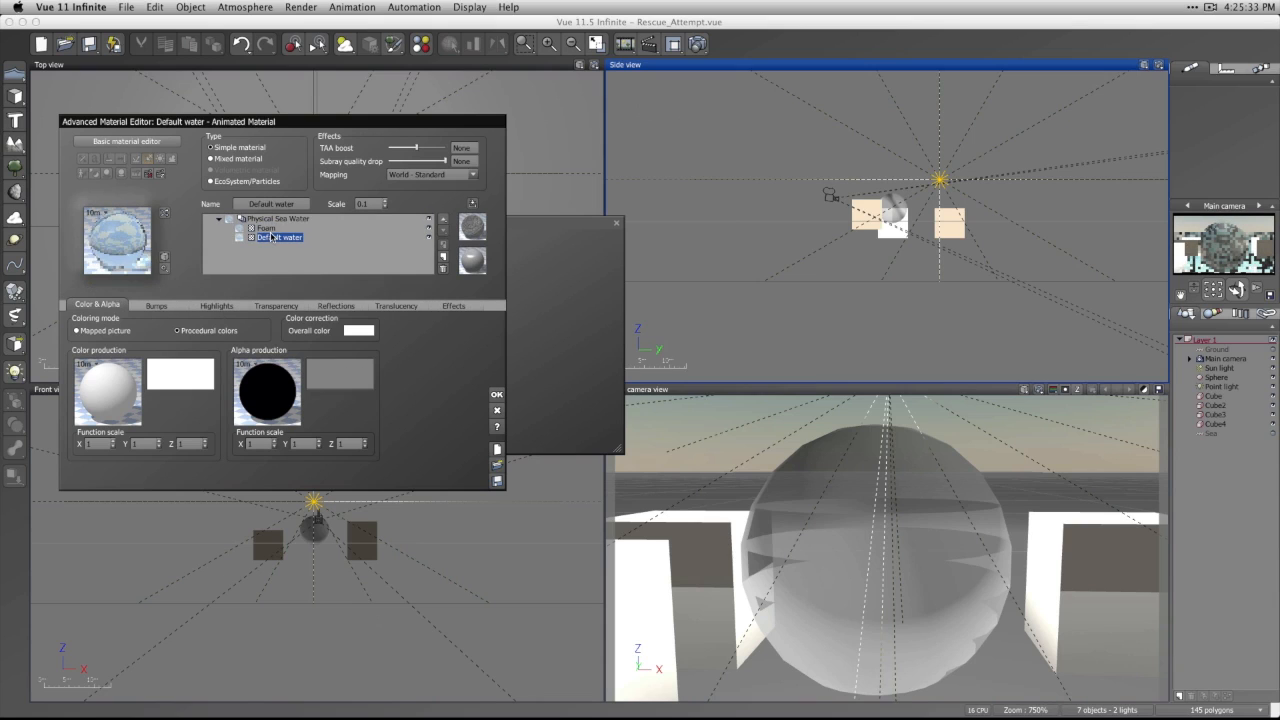
{"action": "left_click", "coordinate": [275, 220]}
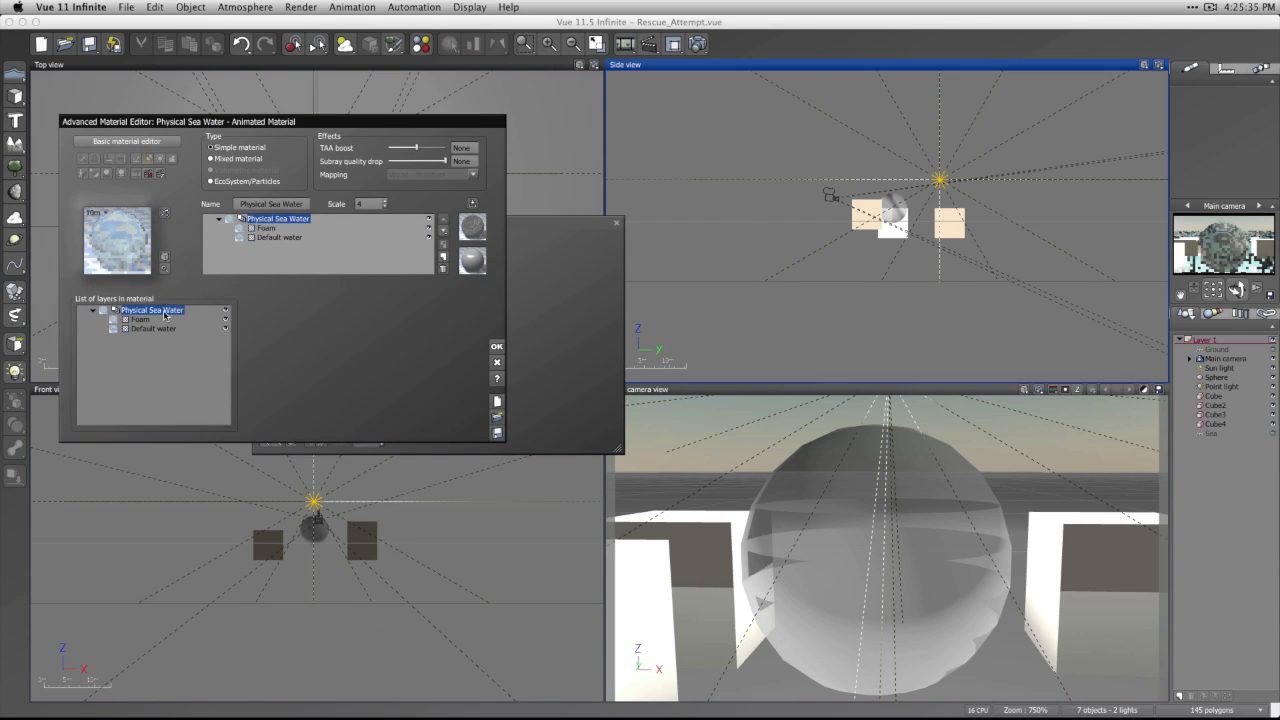
Inspect the Waves node in the Default water layer's color production function, and close the function and material editors.
{"action": "left_click", "coordinate": [276, 237]}
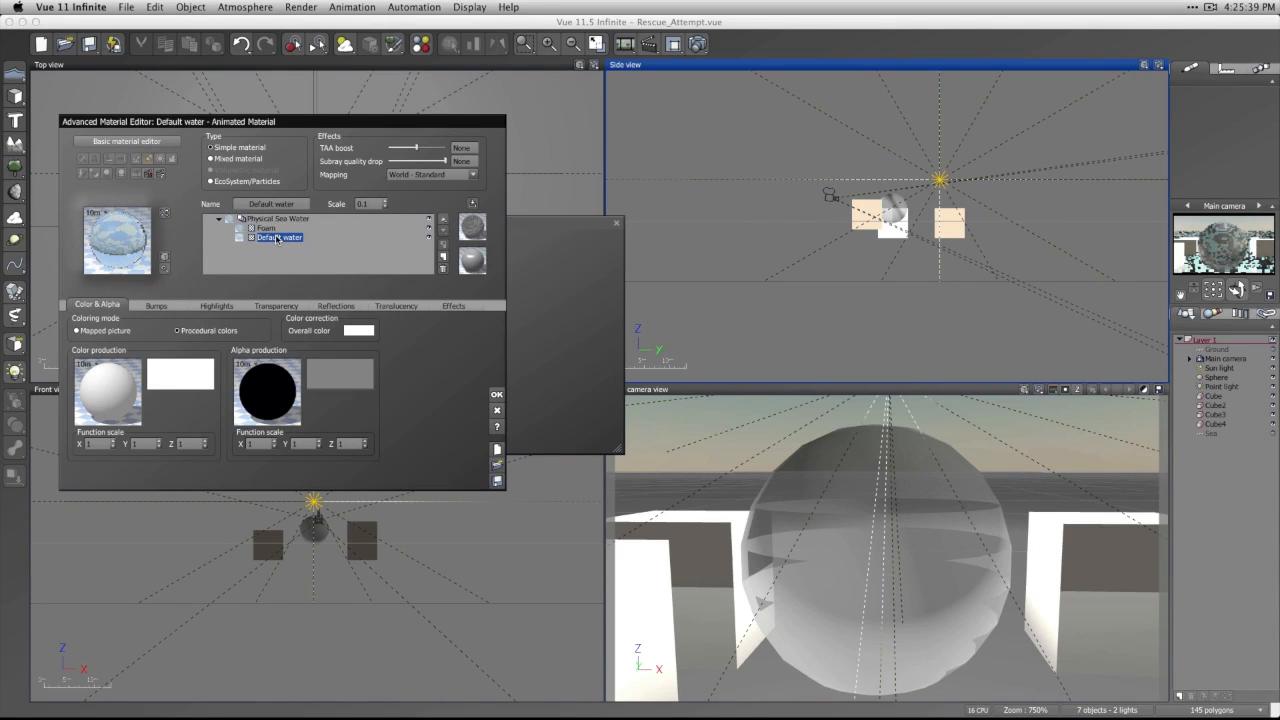
{"action": "right_click", "coordinate": [103, 395]}
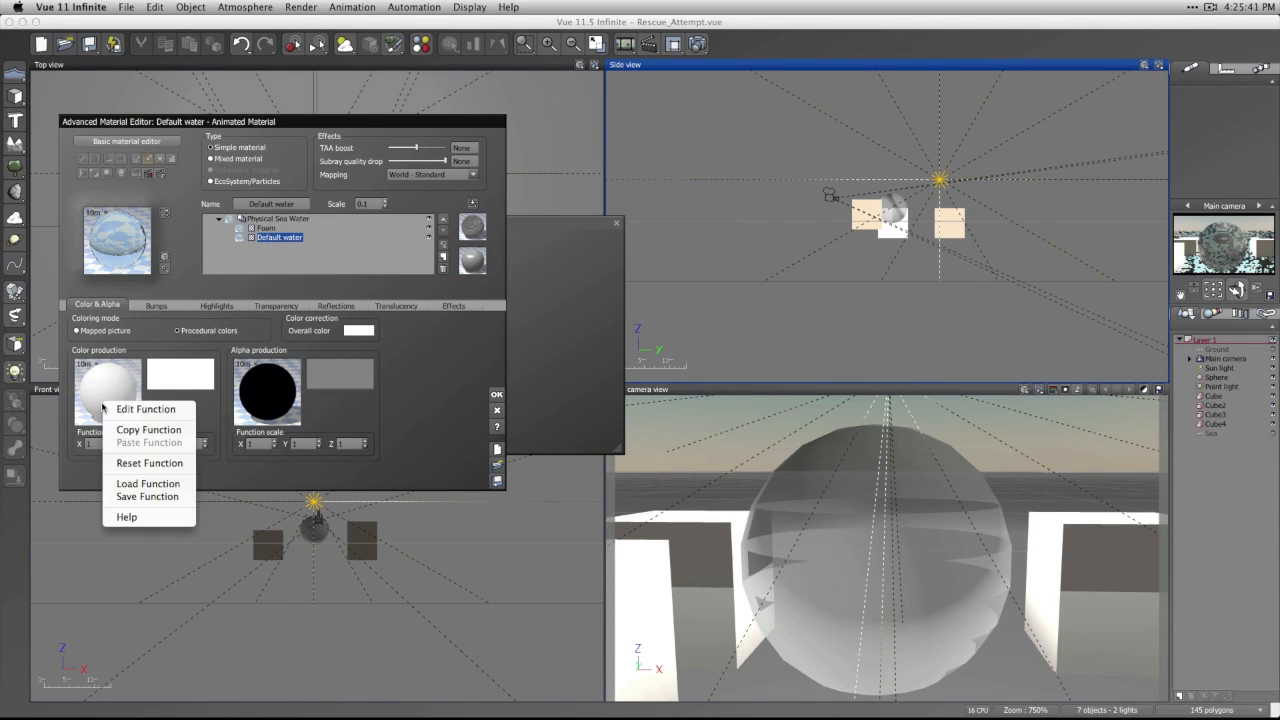
{"action": "left_click", "coordinate": [114, 408]}
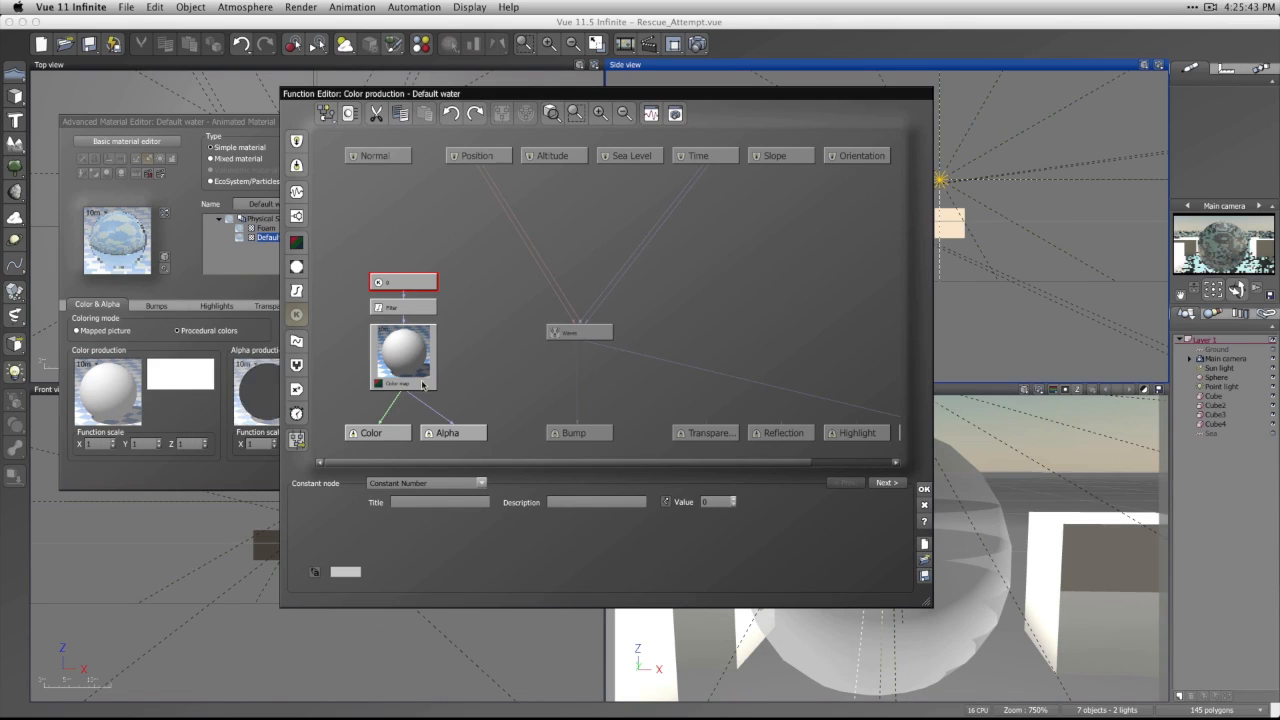
{"action": "left_click", "coordinate": [590, 338]}
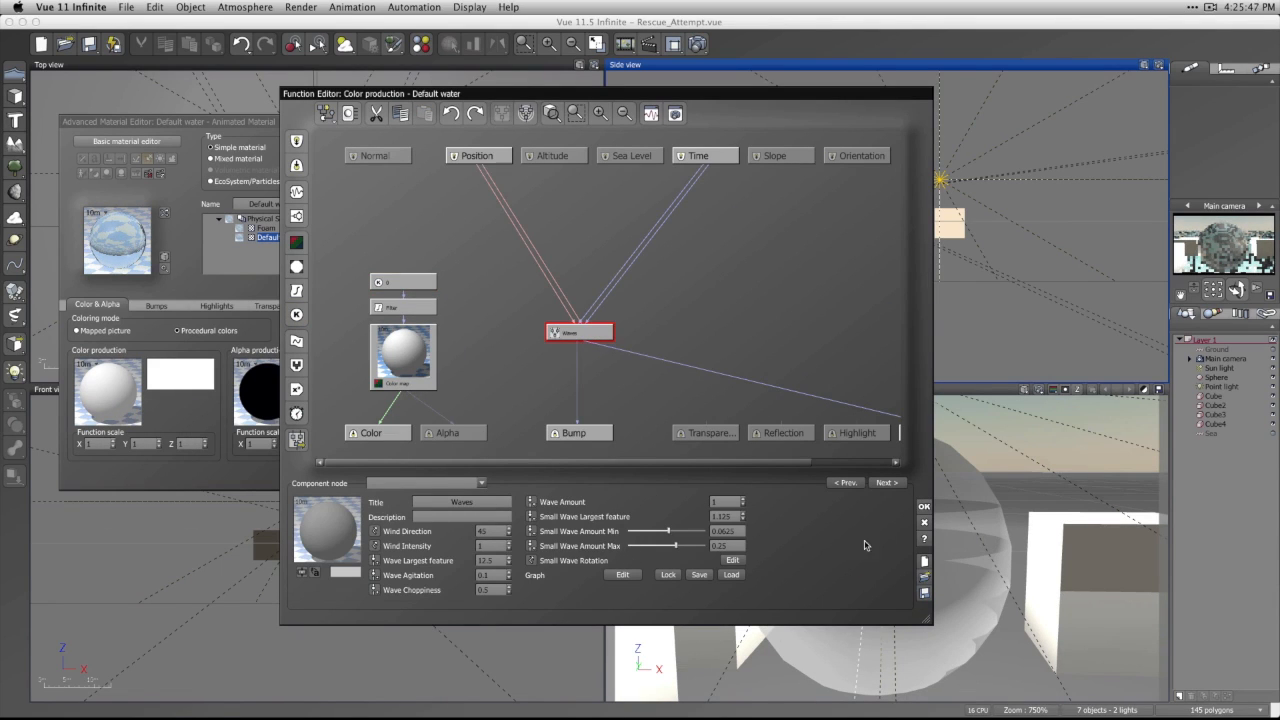
{"action": "left_click", "coordinate": [924, 506]}
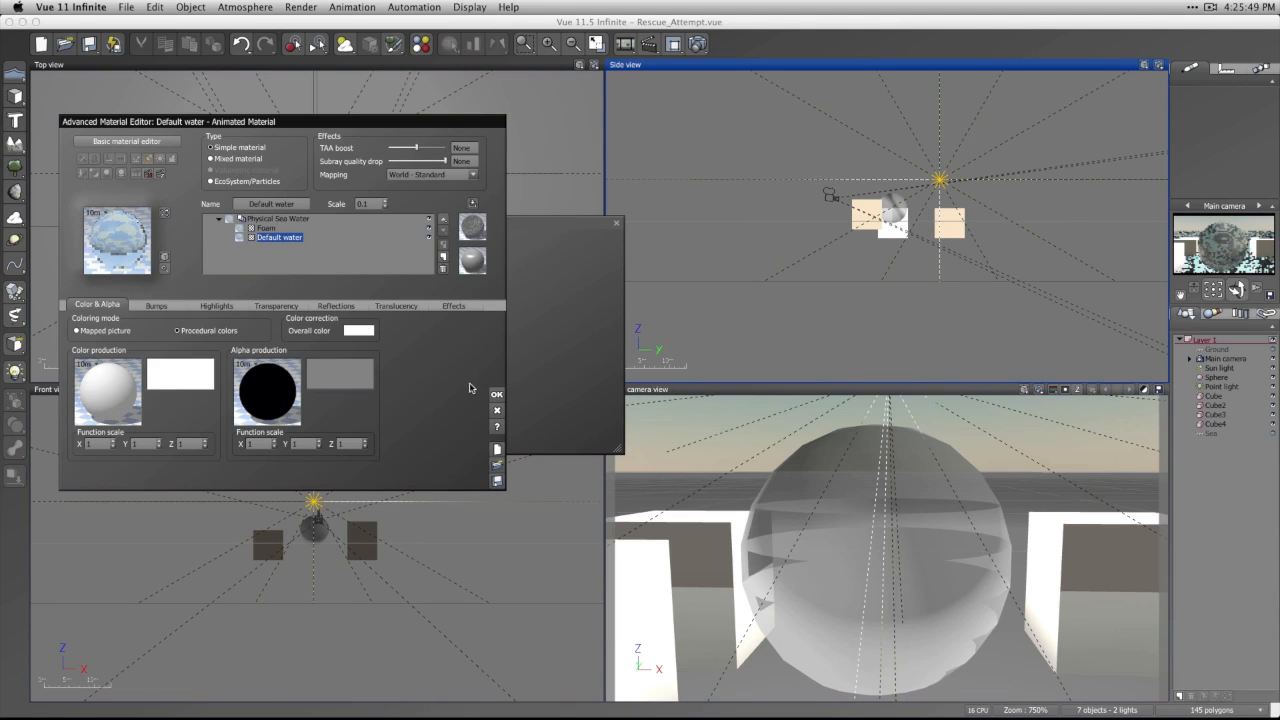
{"action": "left_click", "coordinate": [496, 396]}
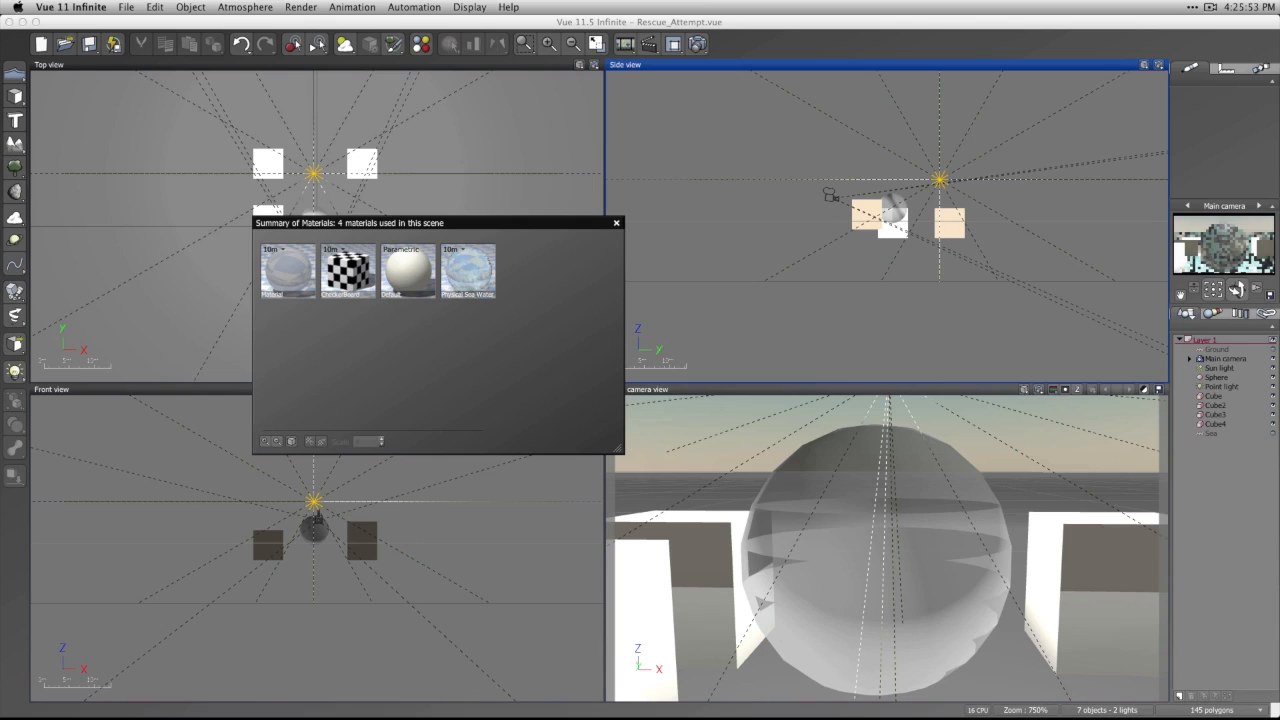
Try the sea's individual wave settings with global wave control off and wind direction at 54.91°, discarding the changes.
{"action": "double_click", "coordinate": [1201, 435]}
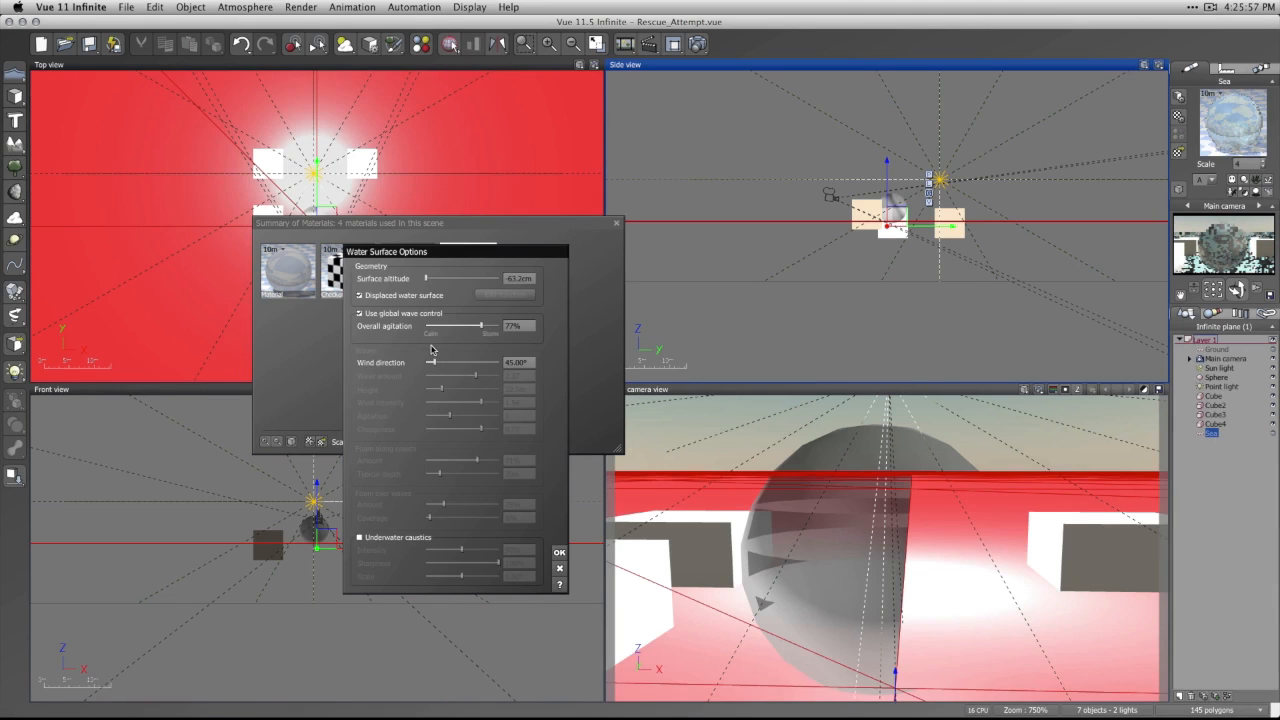
{"action": "left_click", "coordinate": [368, 313]}
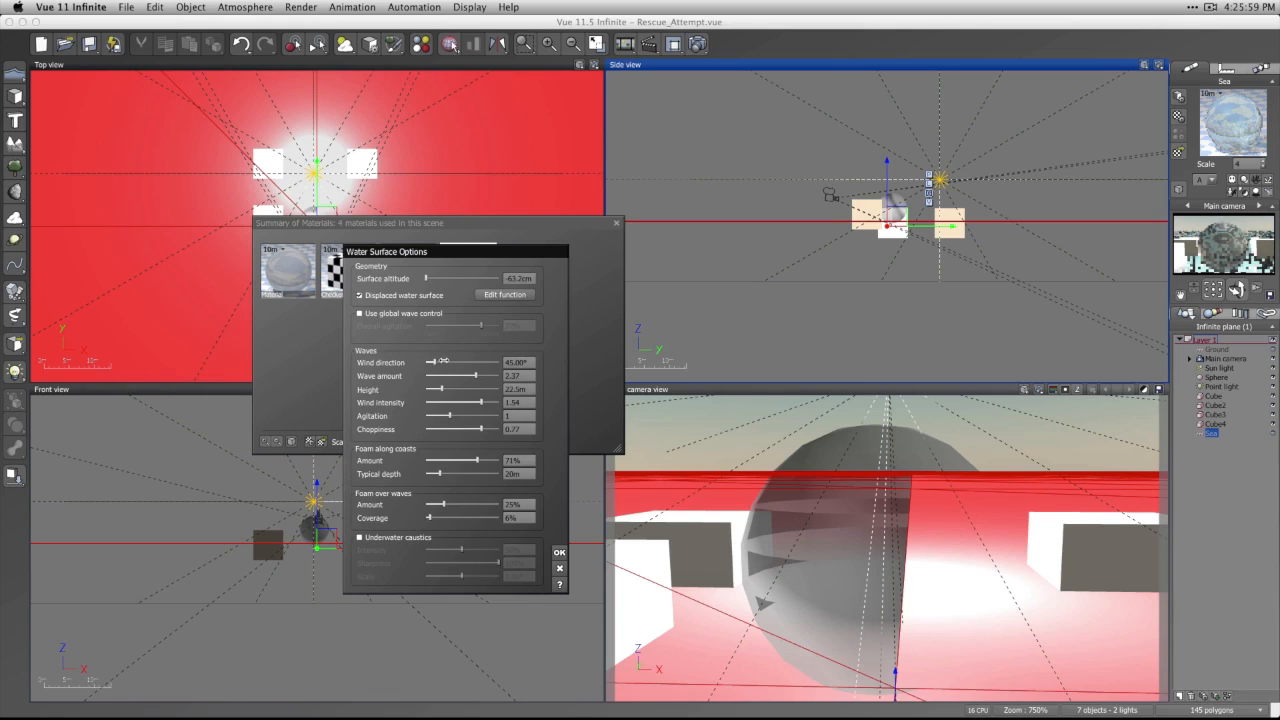
{"action": "left_click_drag", "start_coordinate": [431, 362], "coordinate": [441, 361]}
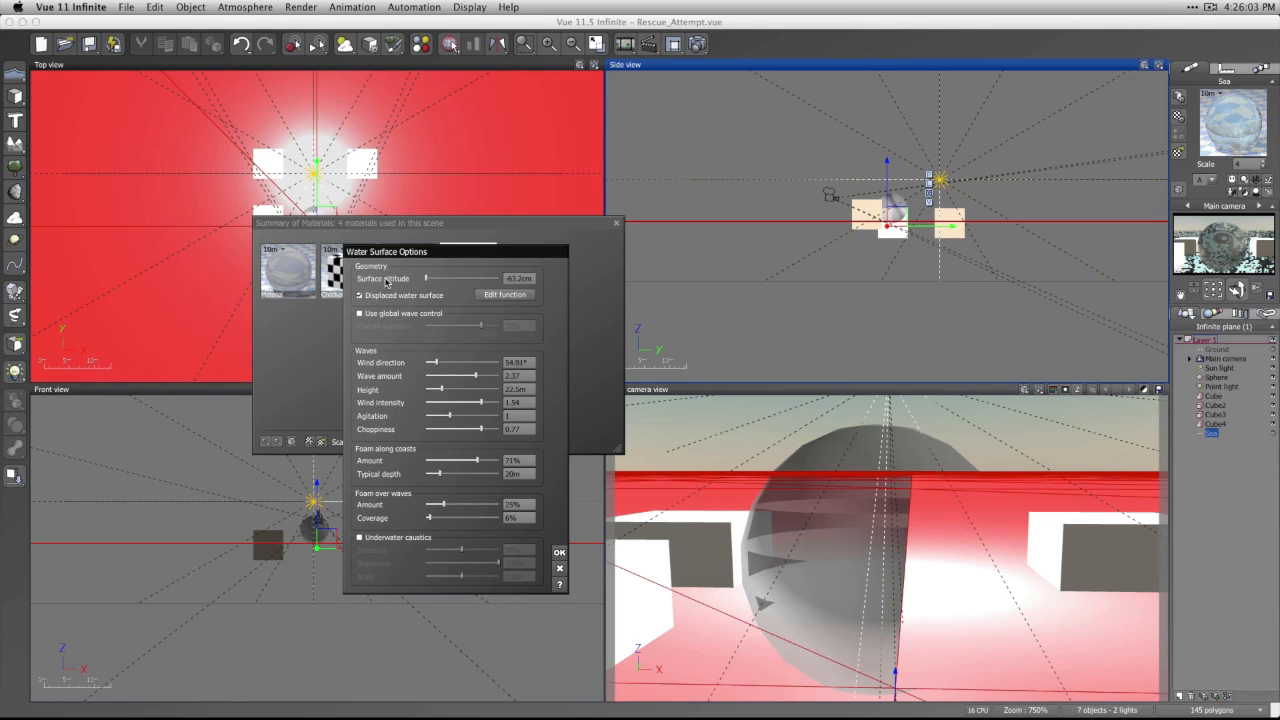
{"action": "left_click", "coordinate": [560, 567]}
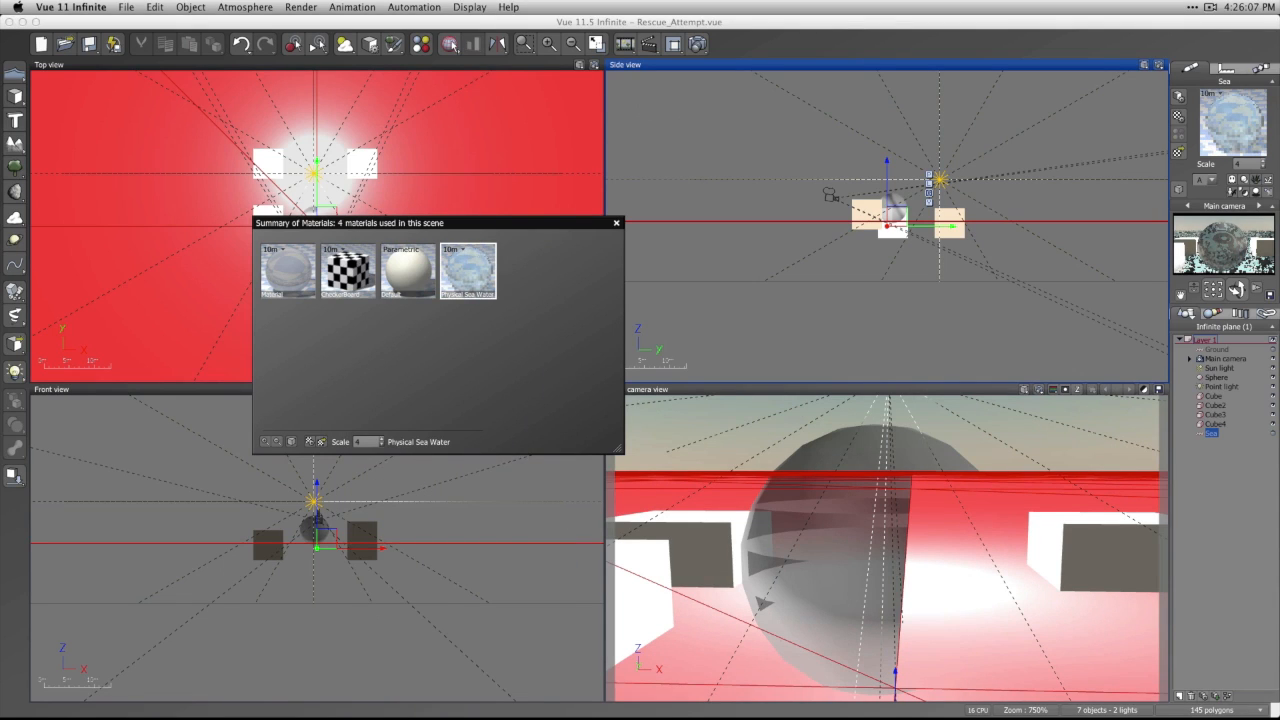
Delete the sea plane from the scene.
{"action": "key", "text": "BackSpace"}
{"action": "left_click", "coordinate": [1273, 436]}
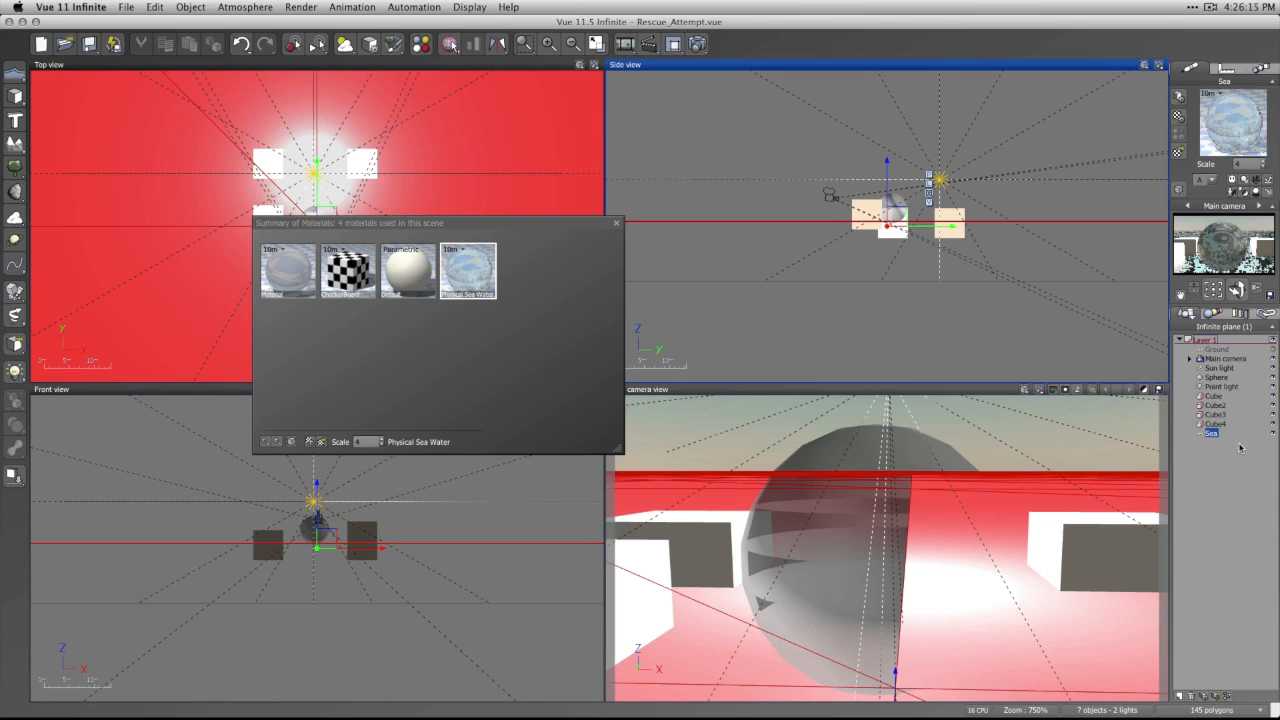
{"action": "key", "text": "BackSpace"}
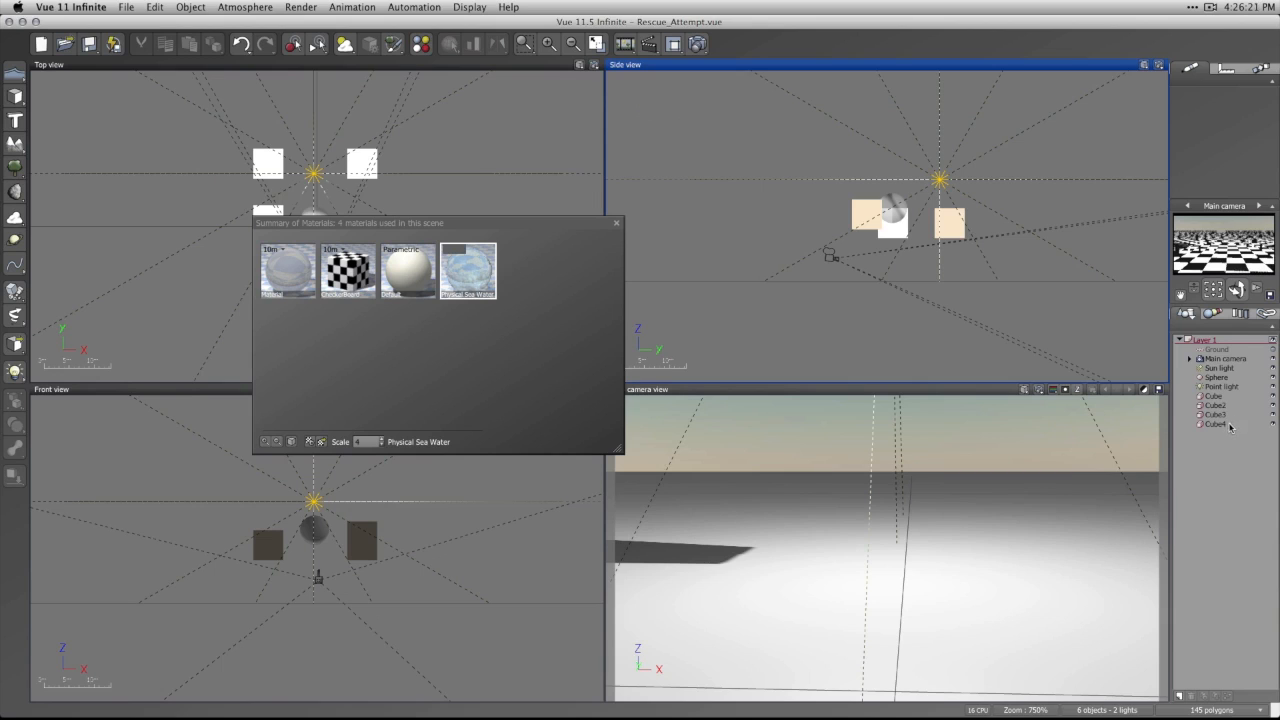
Raise the checkerboard ground plane in the side view to just beneath the sphere, and deselect it.
{"action": "left_click", "coordinate": [1217, 378]}
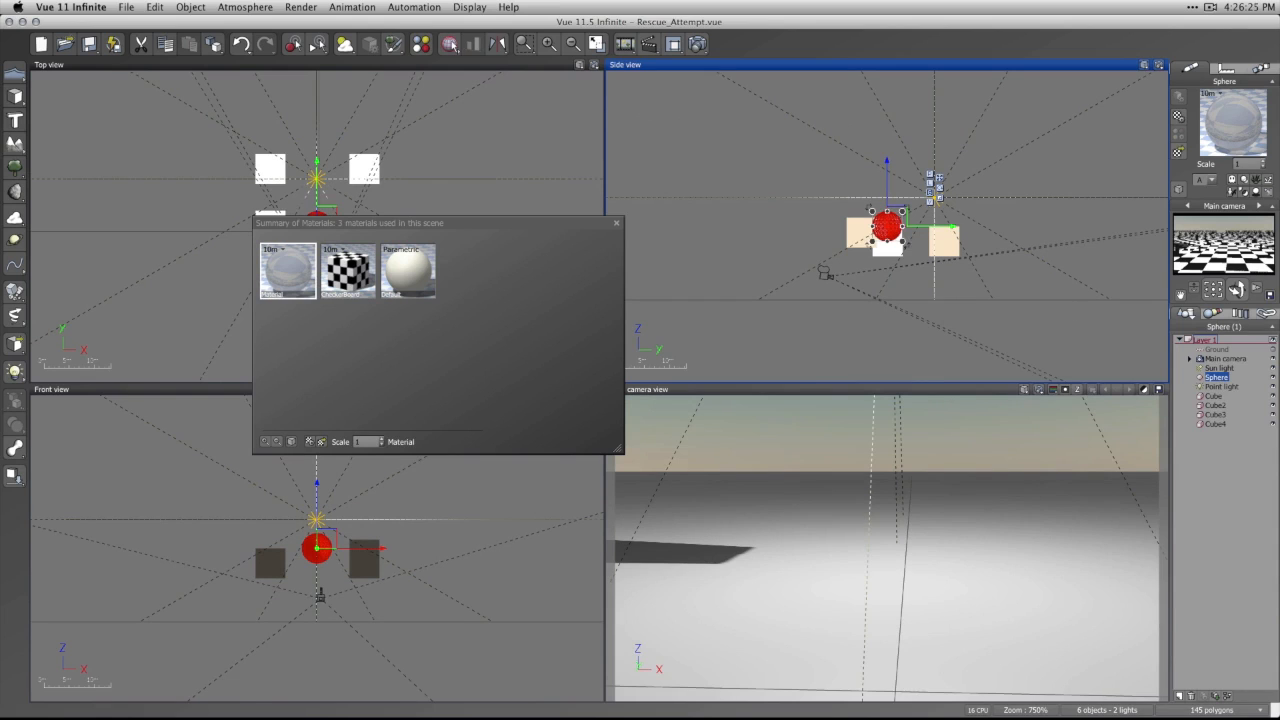
{"action": "left_click", "coordinate": [1215, 350]}
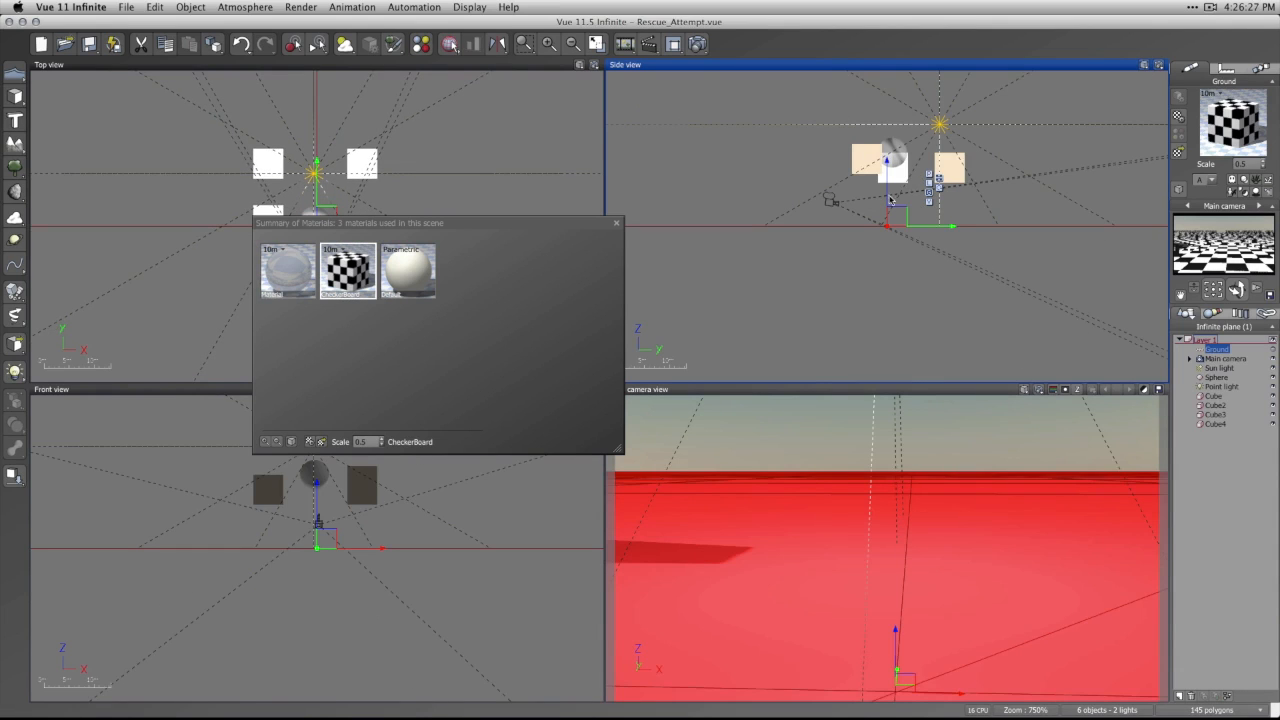
{"action": "left_click_drag", "start_coordinate": [888, 192], "coordinate": [890, 140]}
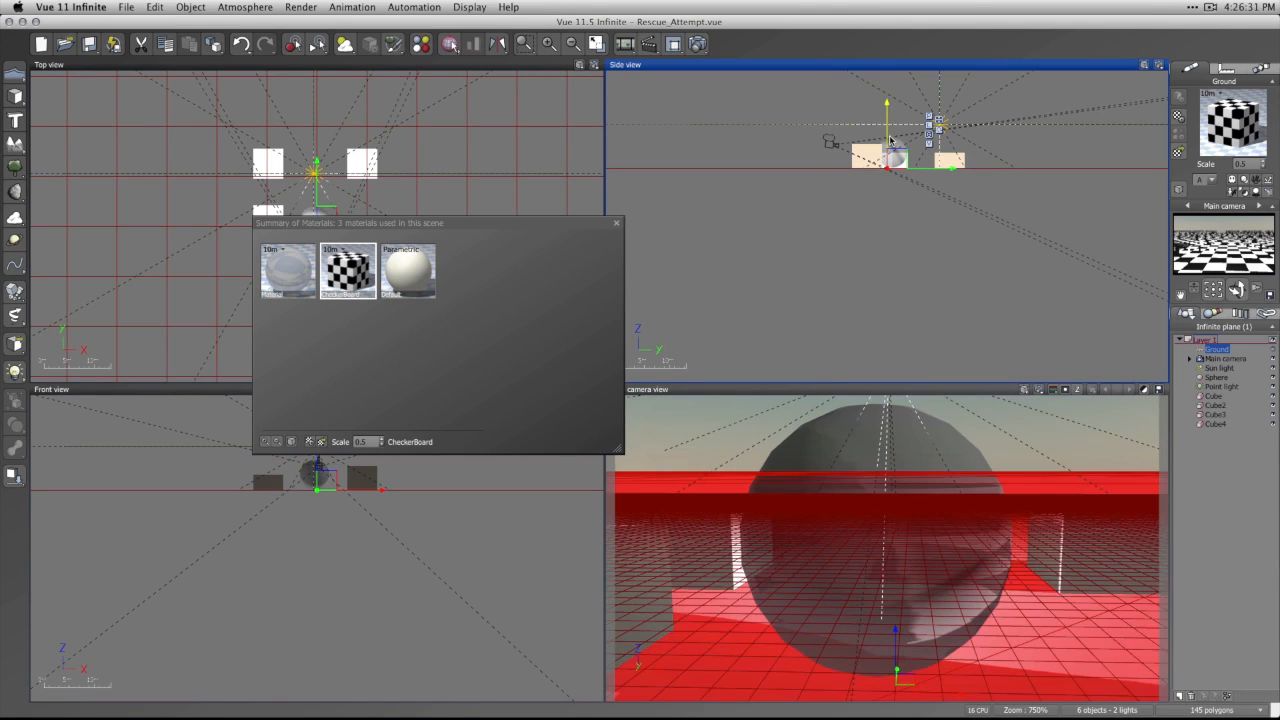
{"action": "left_click", "coordinate": [1201, 458]}
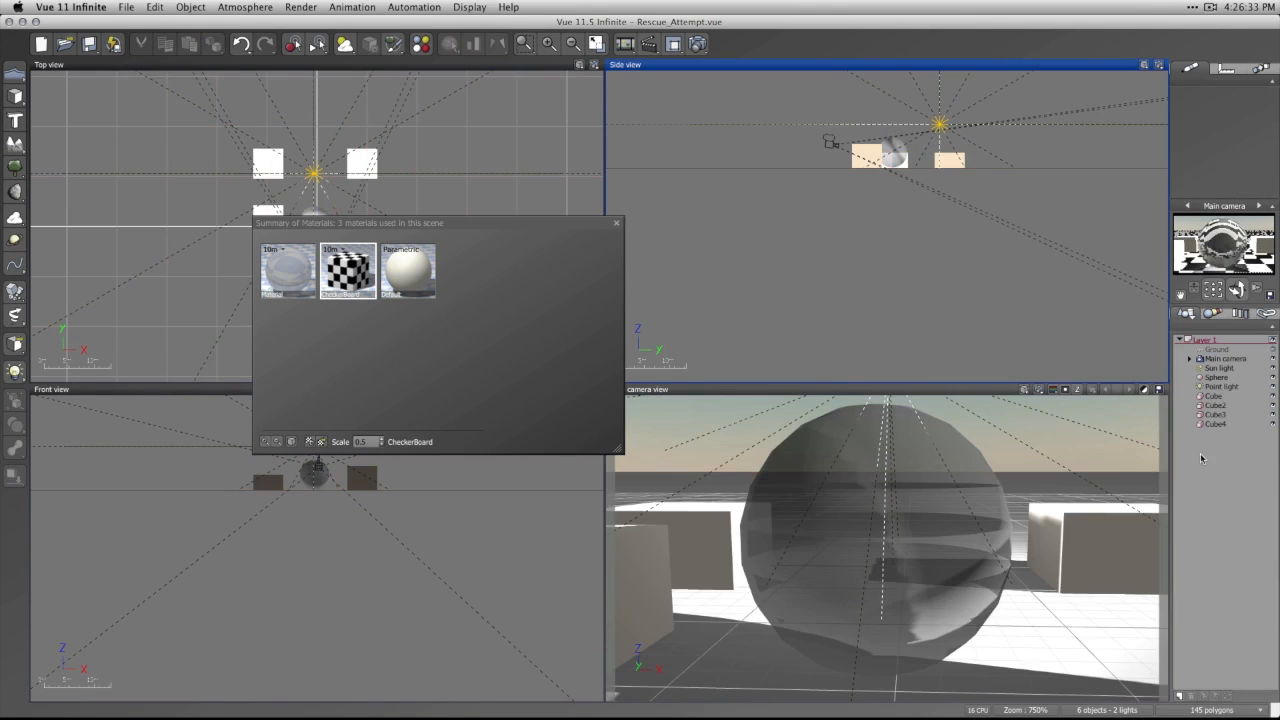
Enable Physical transparency on the sphere's material with the absorption and scattering mode set to Direct volumetric light.
{"action": "left_click", "coordinate": [1216, 377]}
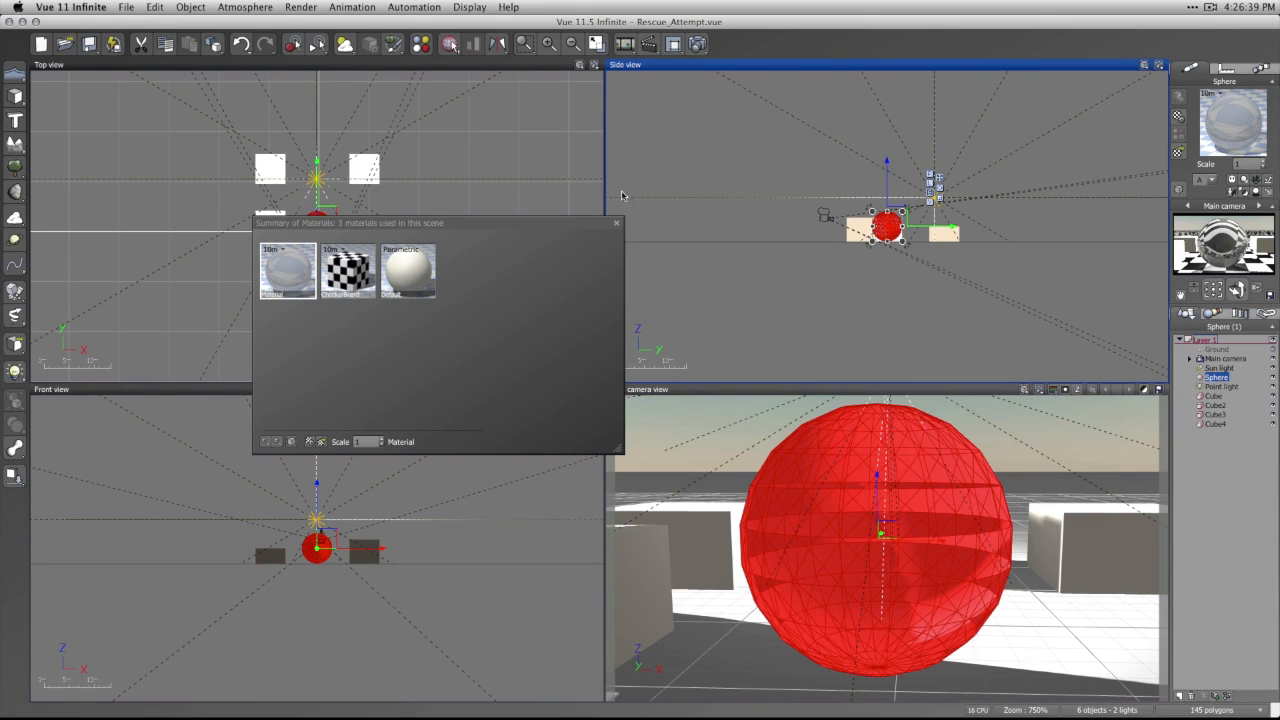
{"action": "double_click", "coordinate": [288, 270]}
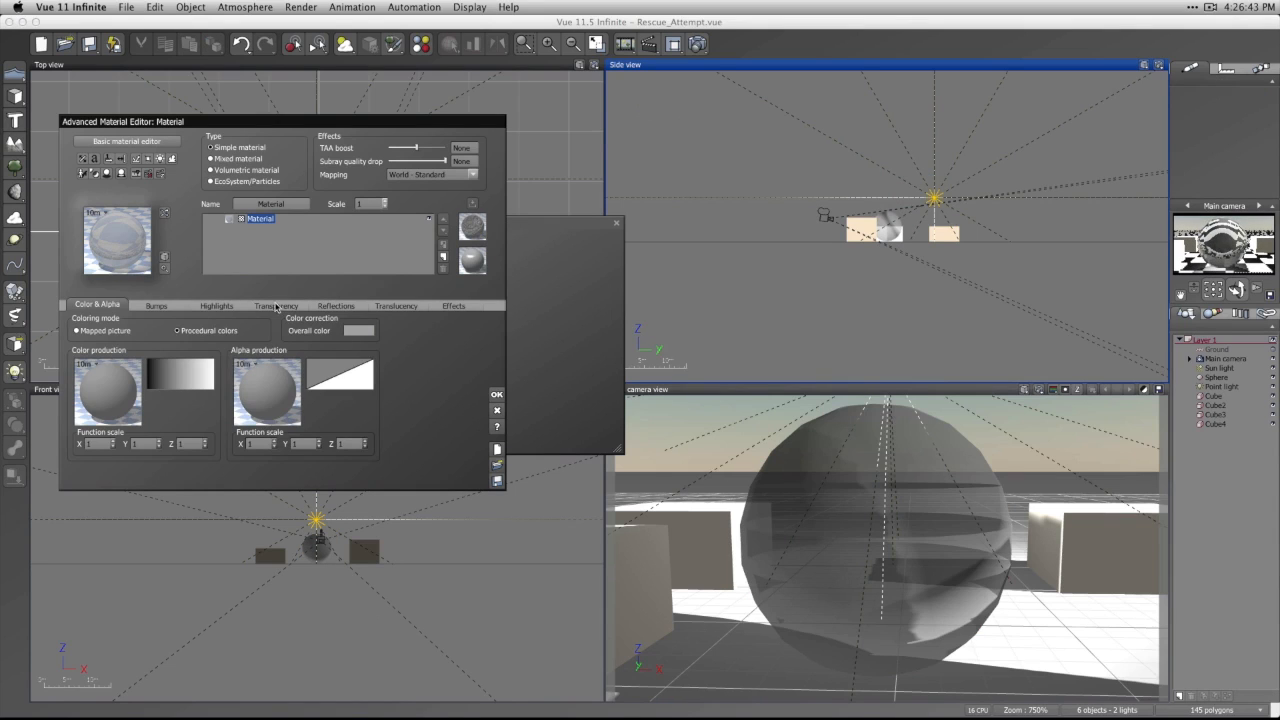
{"action": "left_click", "coordinate": [296, 306]}
{"action": "left_click", "coordinate": [267, 341]}
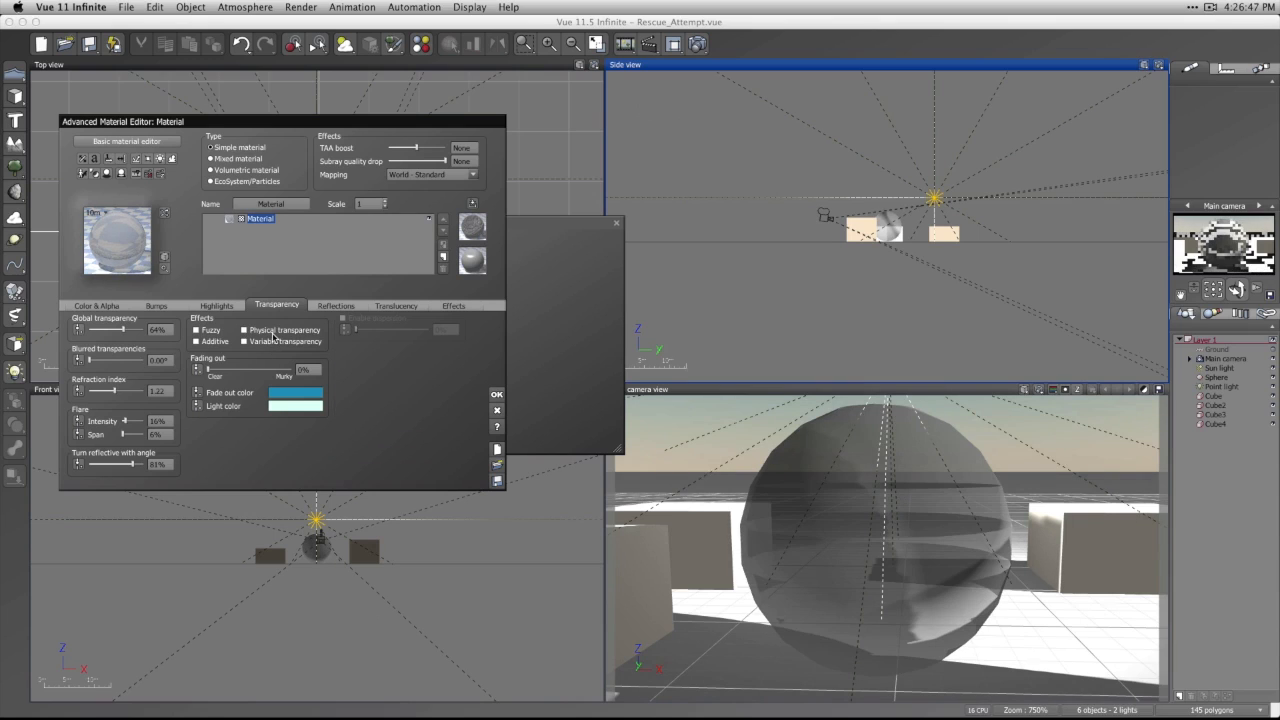
{"action": "left_click", "coordinate": [268, 331]}
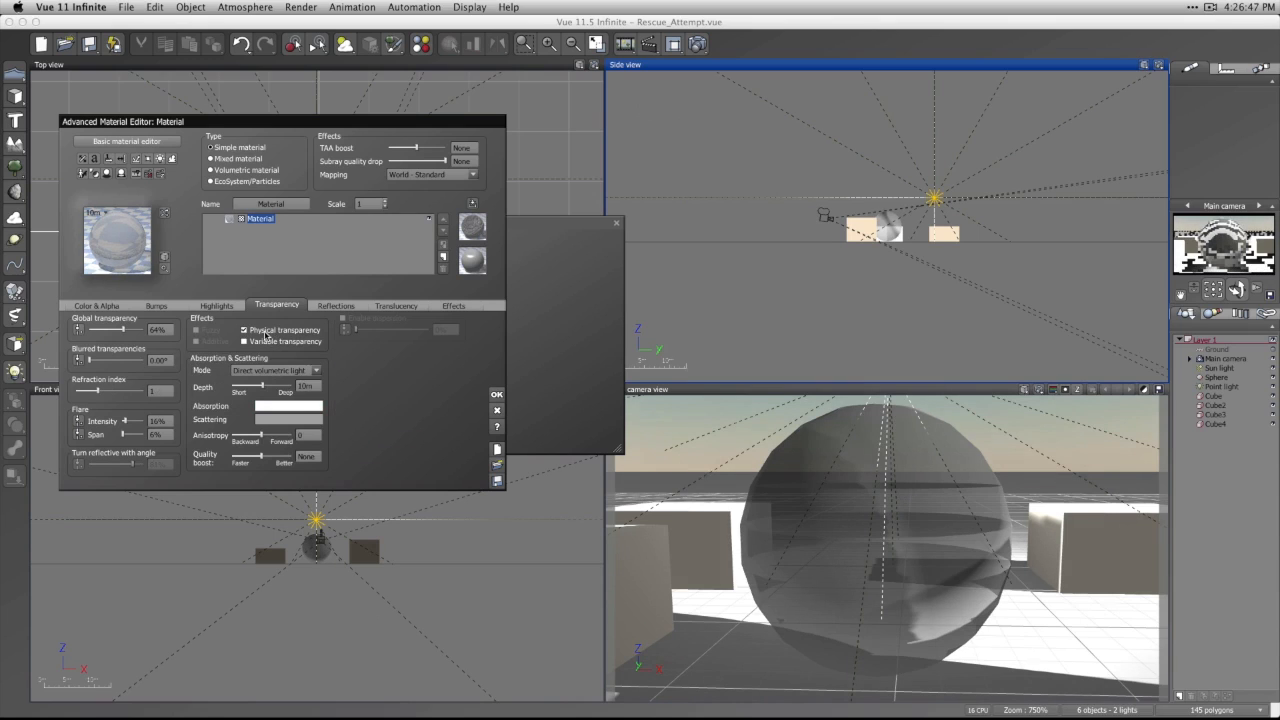
{"action": "left_click", "coordinate": [315, 370]}
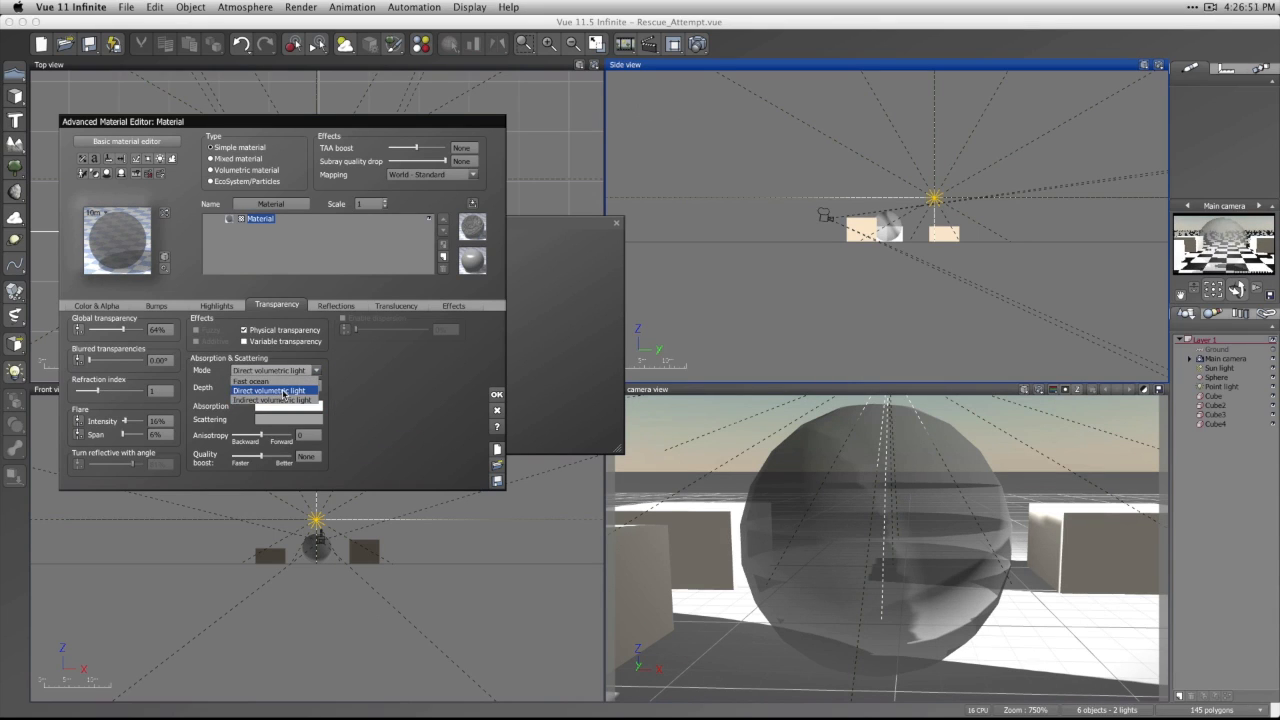
{"action": "left_click", "coordinate": [284, 391]}
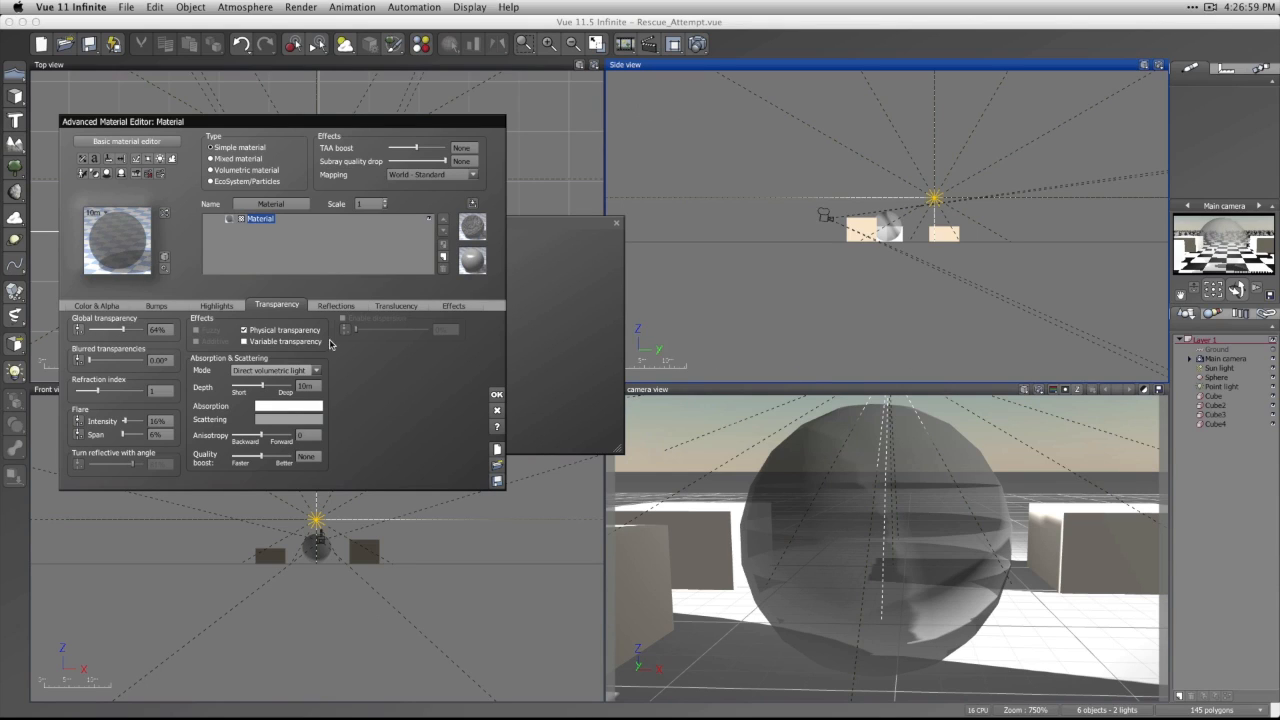
Switch the sphere material's scattering mode to Indirect volumetric light, with a depth of 5.9 m and a refraction index of 1.12.
{"action": "left_click", "coordinate": [313, 369]}
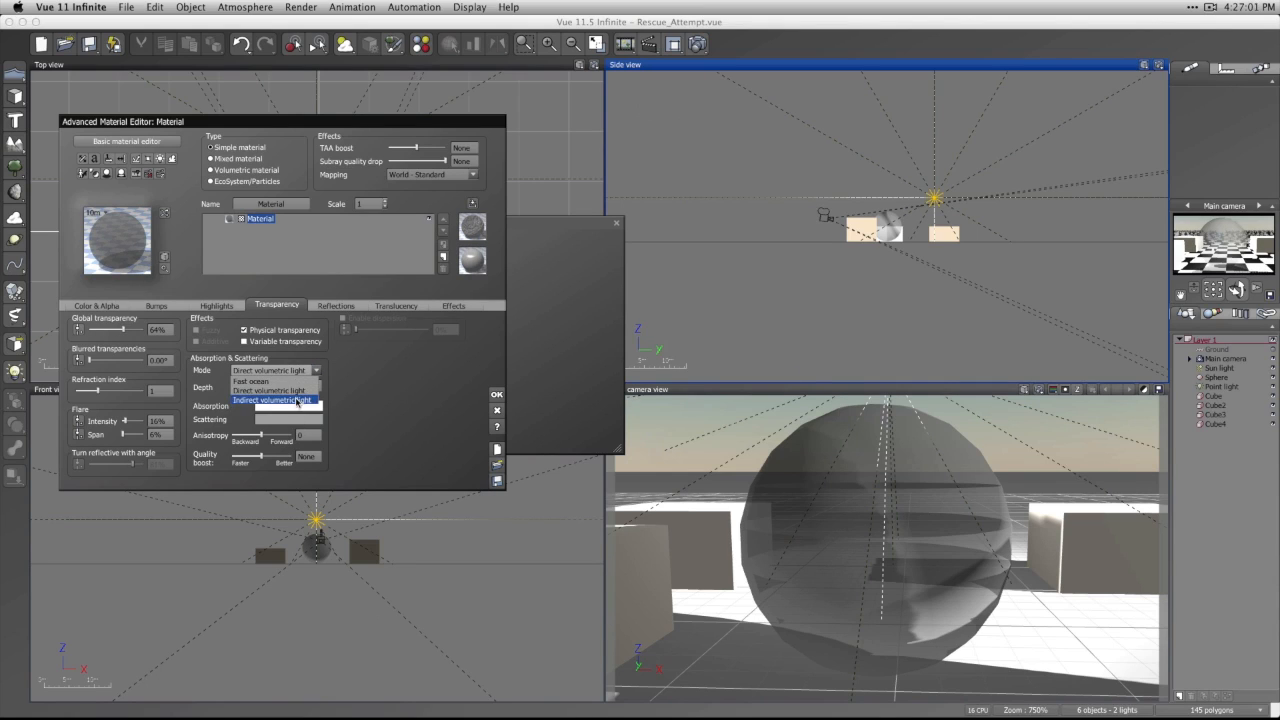
{"action": "left_click", "coordinate": [297, 405]}
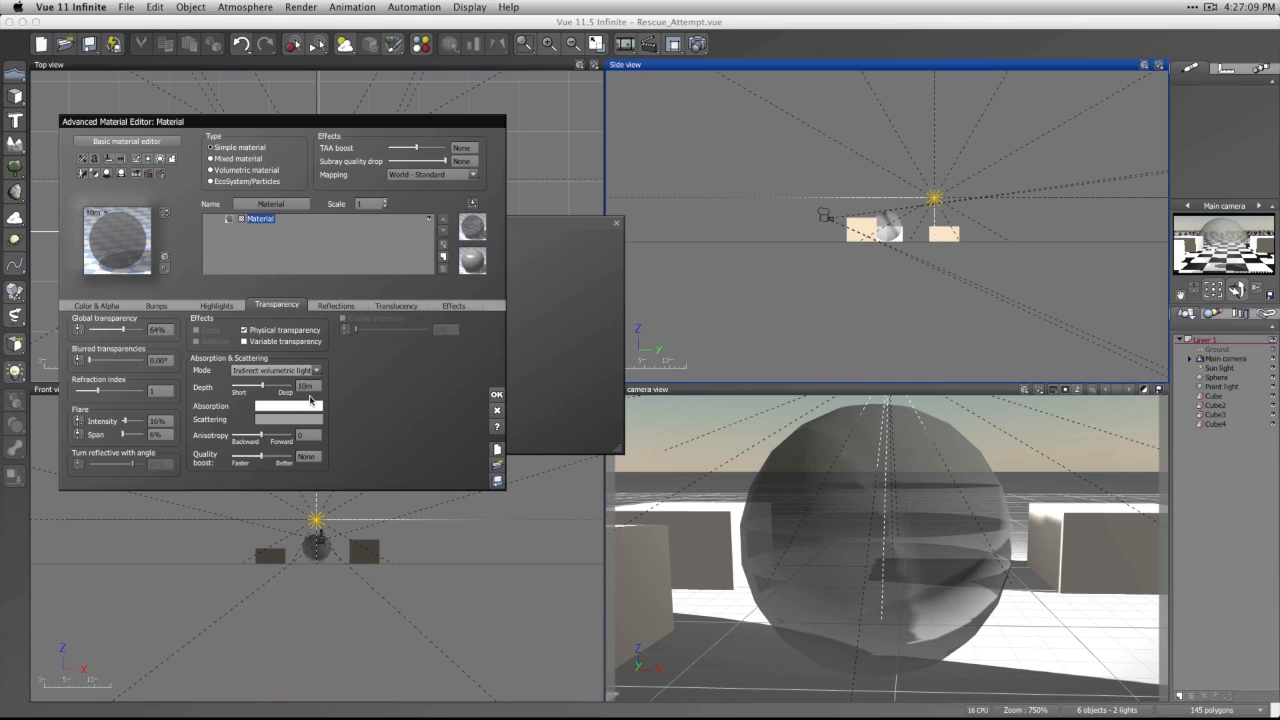
{"action": "left_click_drag", "start_coordinate": [258, 387], "coordinate": [257, 387]}
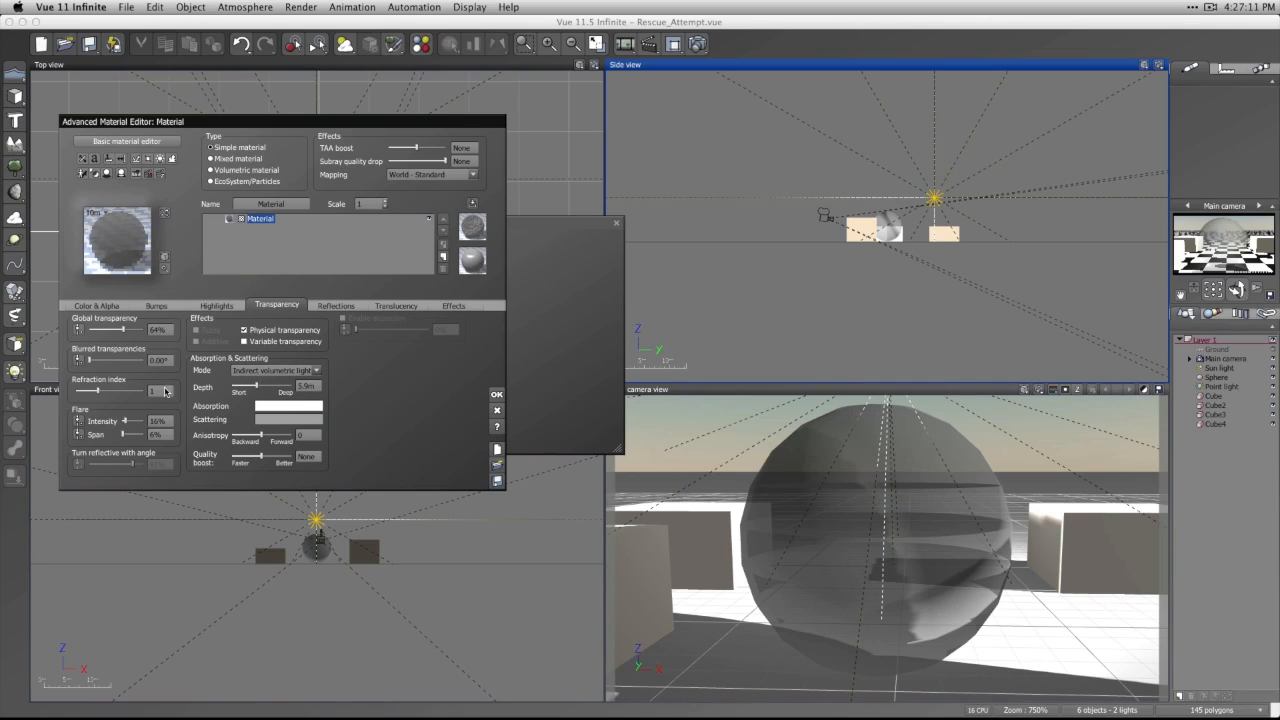
{"action": "left_click_drag", "start_coordinate": [112, 391], "coordinate": [119, 391]}
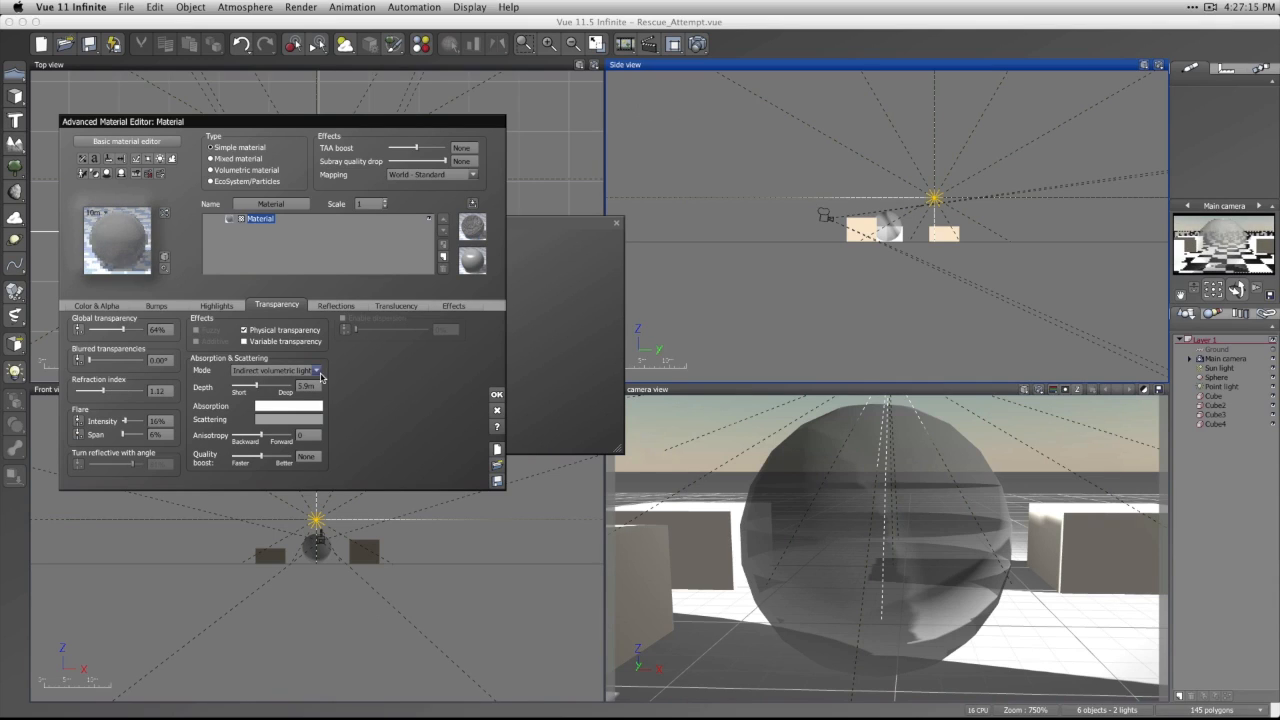
Set the scattering mode to Direct volumetric light, Turn reflective with angle to 7% and the depth to 18.4 m.
{"action": "left_click", "coordinate": [318, 372]}
{"action": "left_click", "coordinate": [304, 390]}
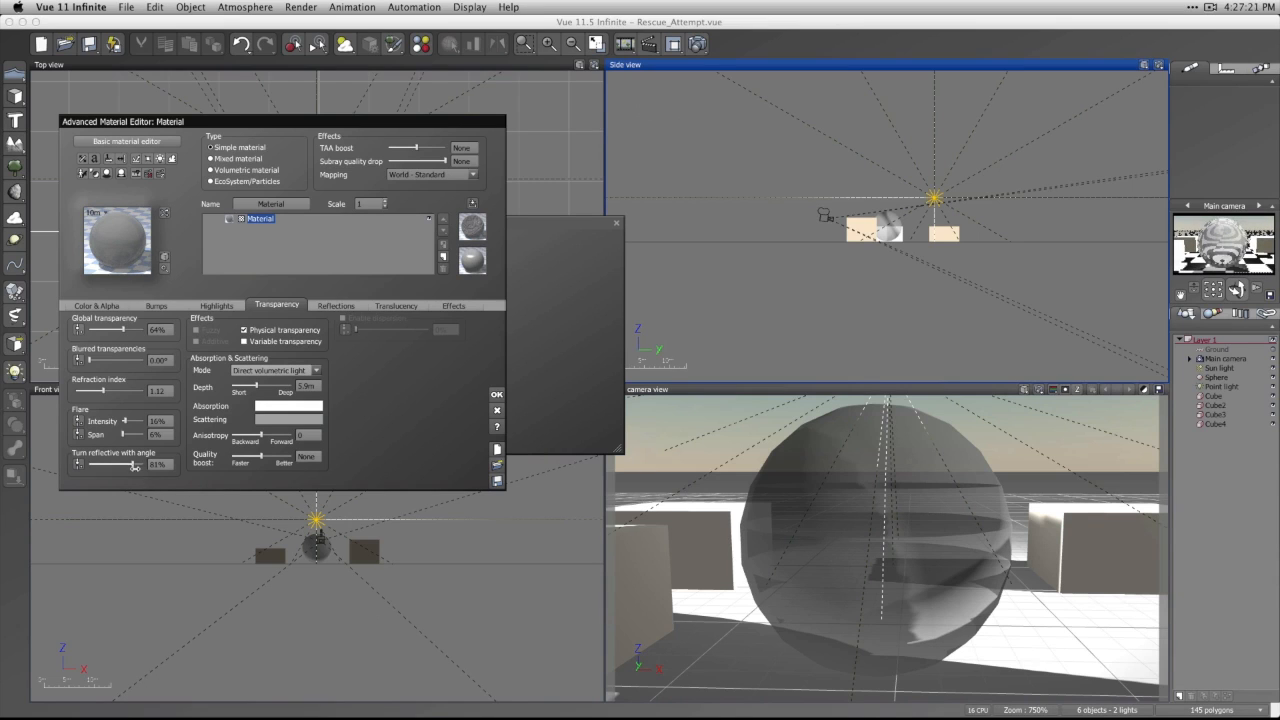
{"action": "left_click_drag", "start_coordinate": [132, 464], "coordinate": [96, 464]}
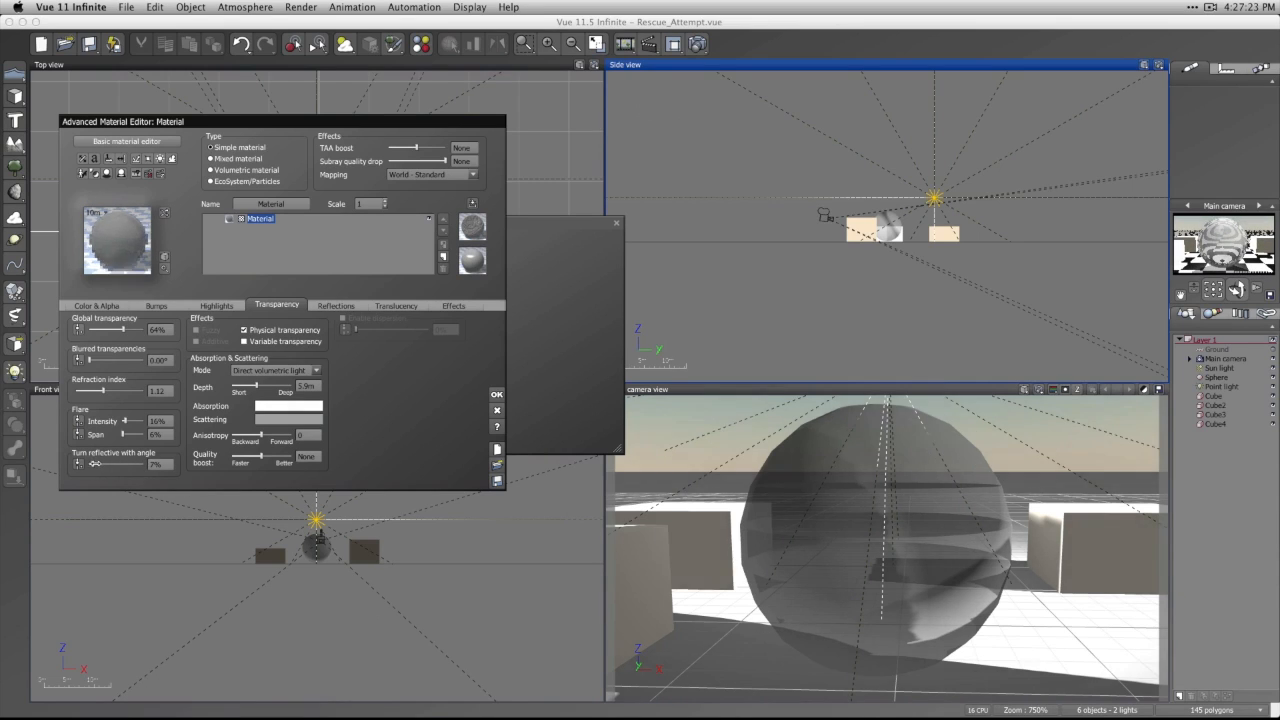
{"action": "left_click_drag", "start_coordinate": [257, 385], "coordinate": [268, 388]}
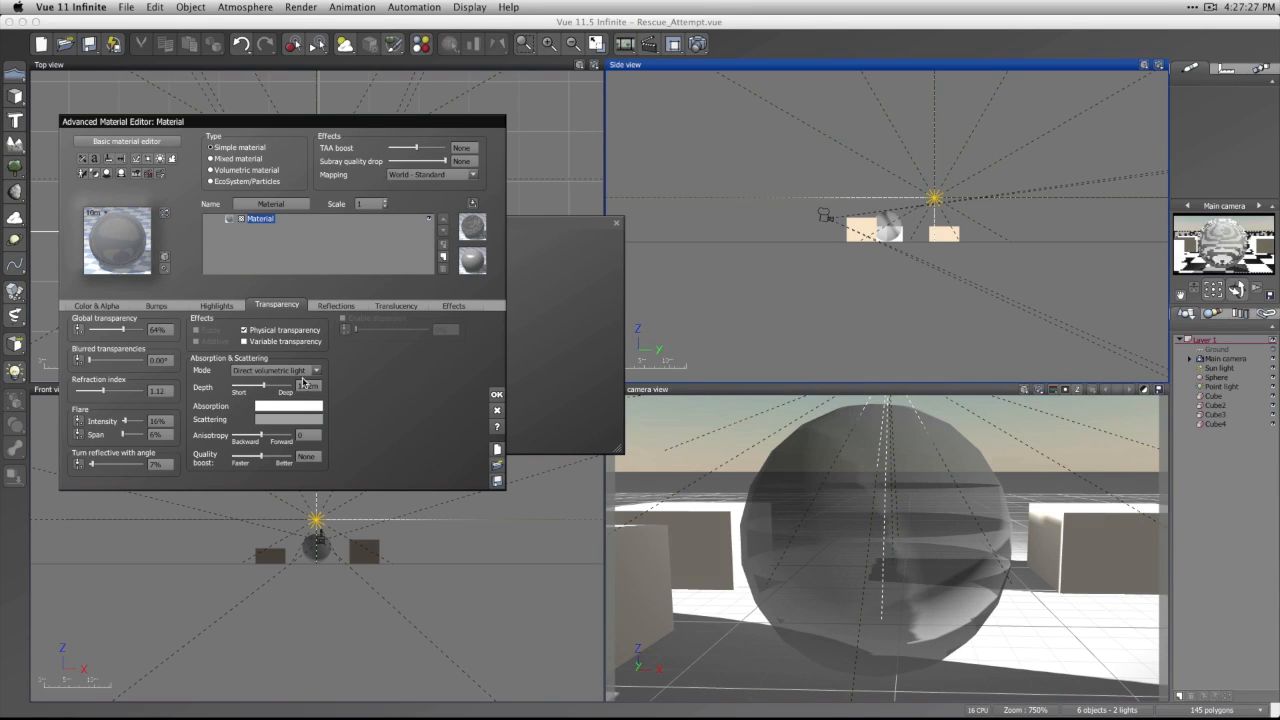
{"action": "left_click_drag", "start_coordinate": [265, 386], "coordinate": [276, 385]}
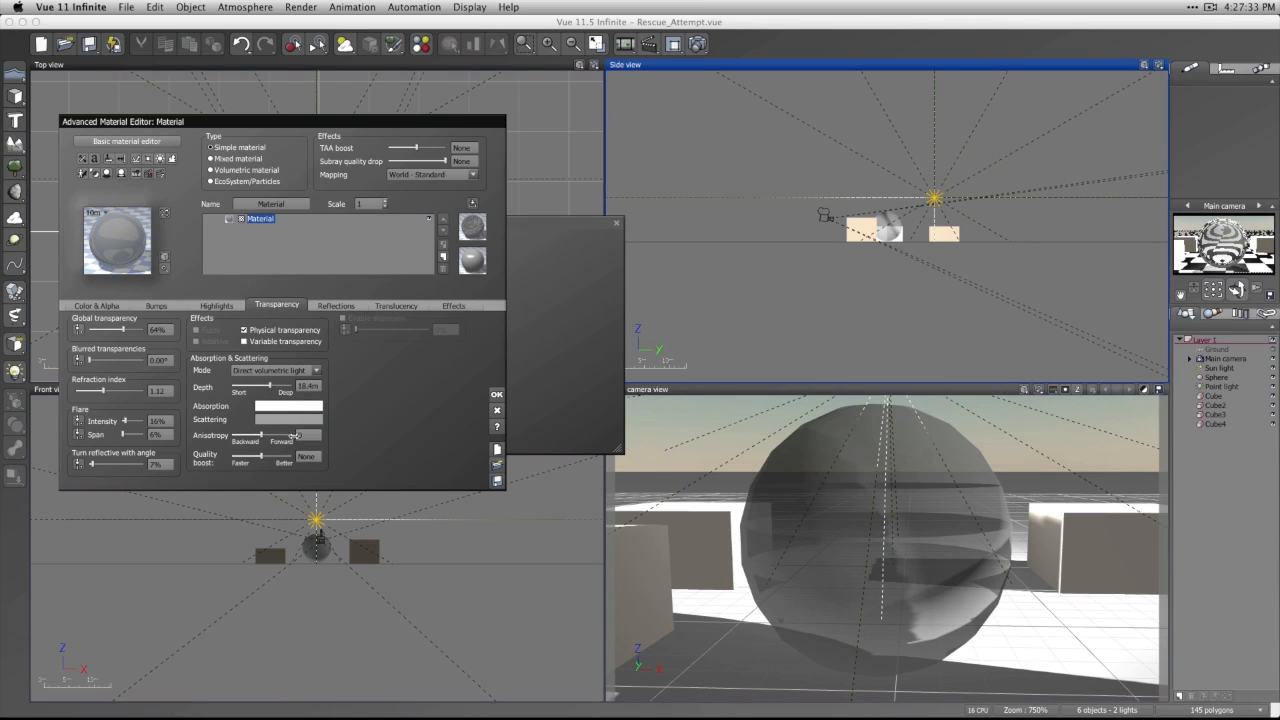
{"action": "left_click_drag", "start_coordinate": [295, 436], "coordinate": [260, 436]}
Set the sphere material's Absorption color to blue, RGB 43, 100, 206.
{"action": "left_click", "coordinate": [268, 407]}
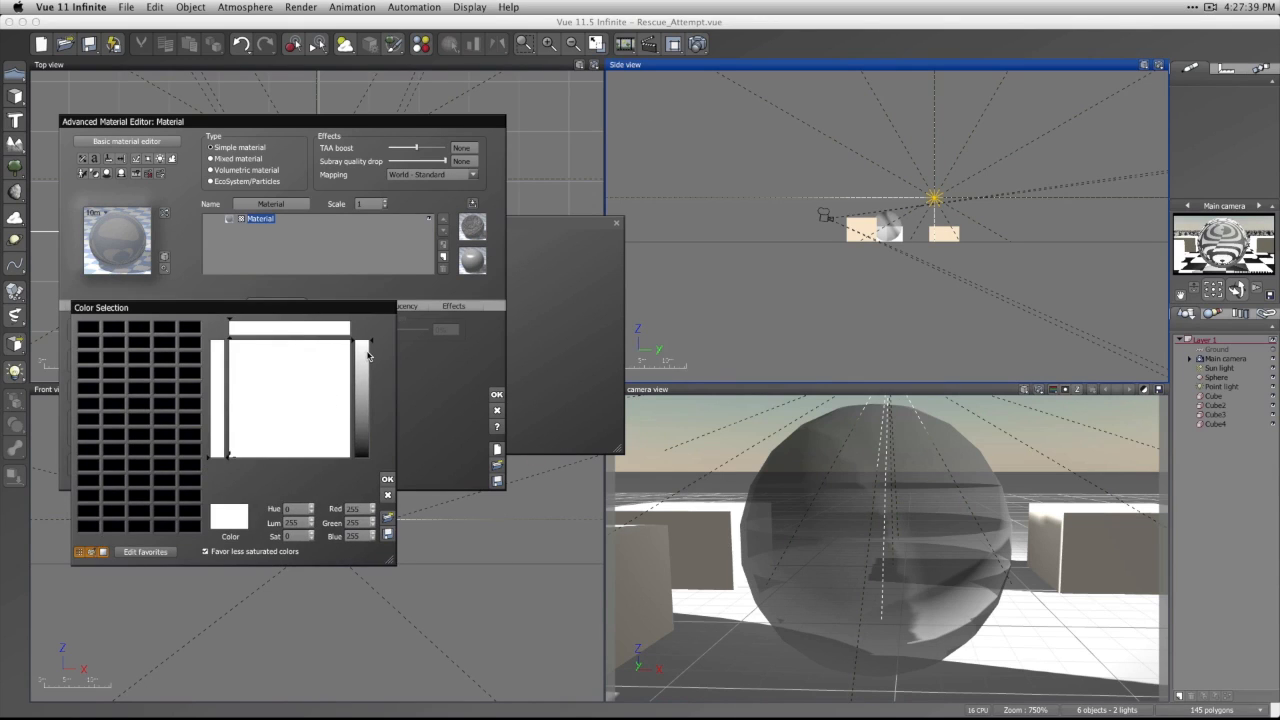
{"action": "left_click_drag", "start_coordinate": [368, 355], "coordinate": [368, 400]}
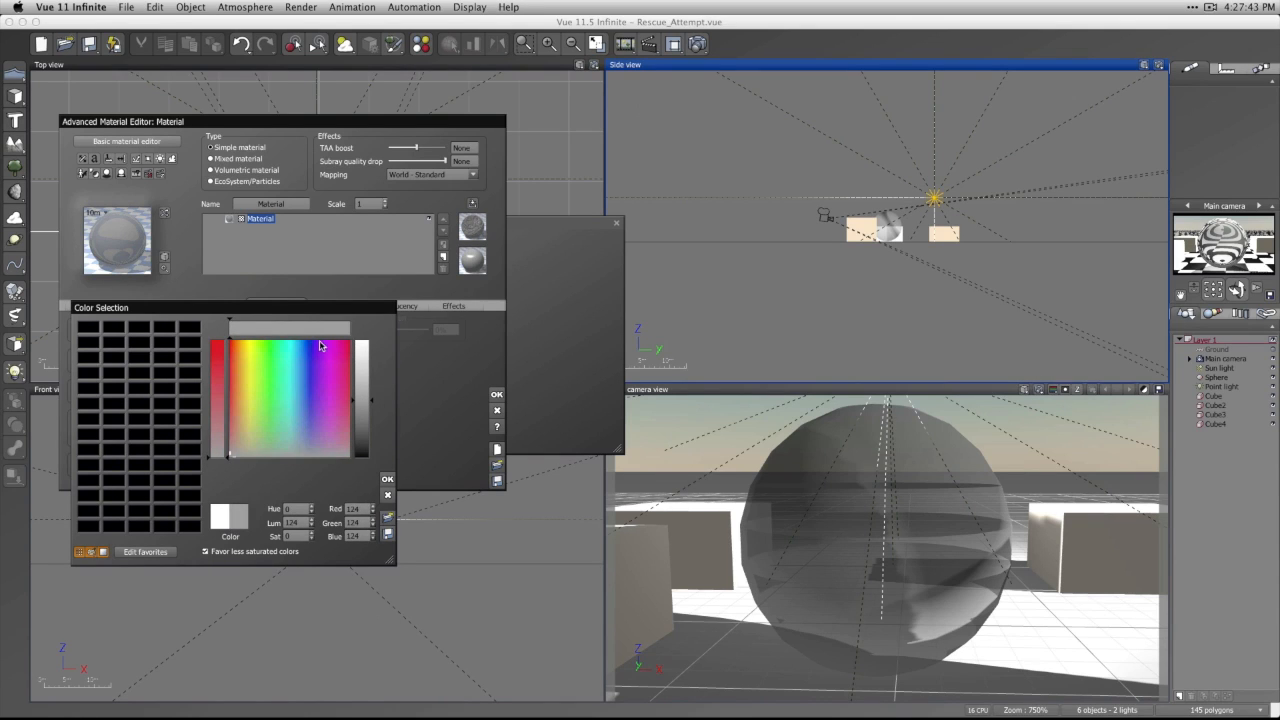
{"action": "left_click", "coordinate": [302, 384]}
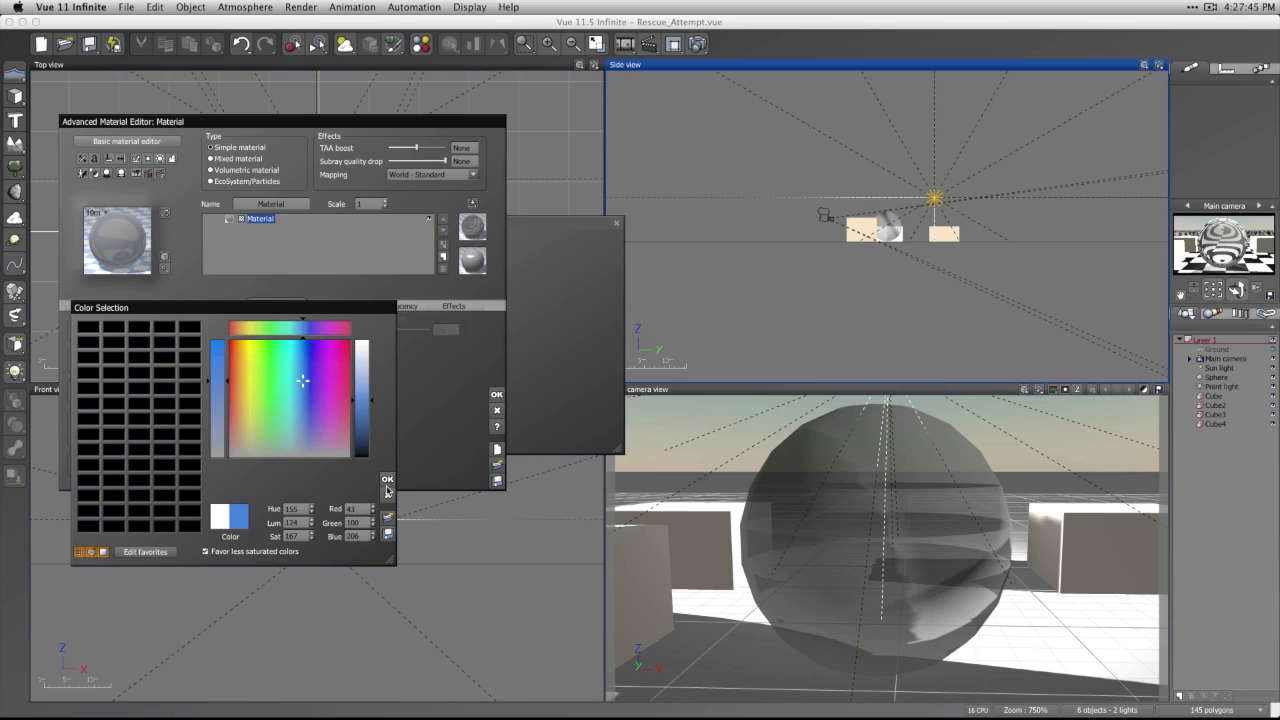
{"action": "left_click", "coordinate": [388, 481]}
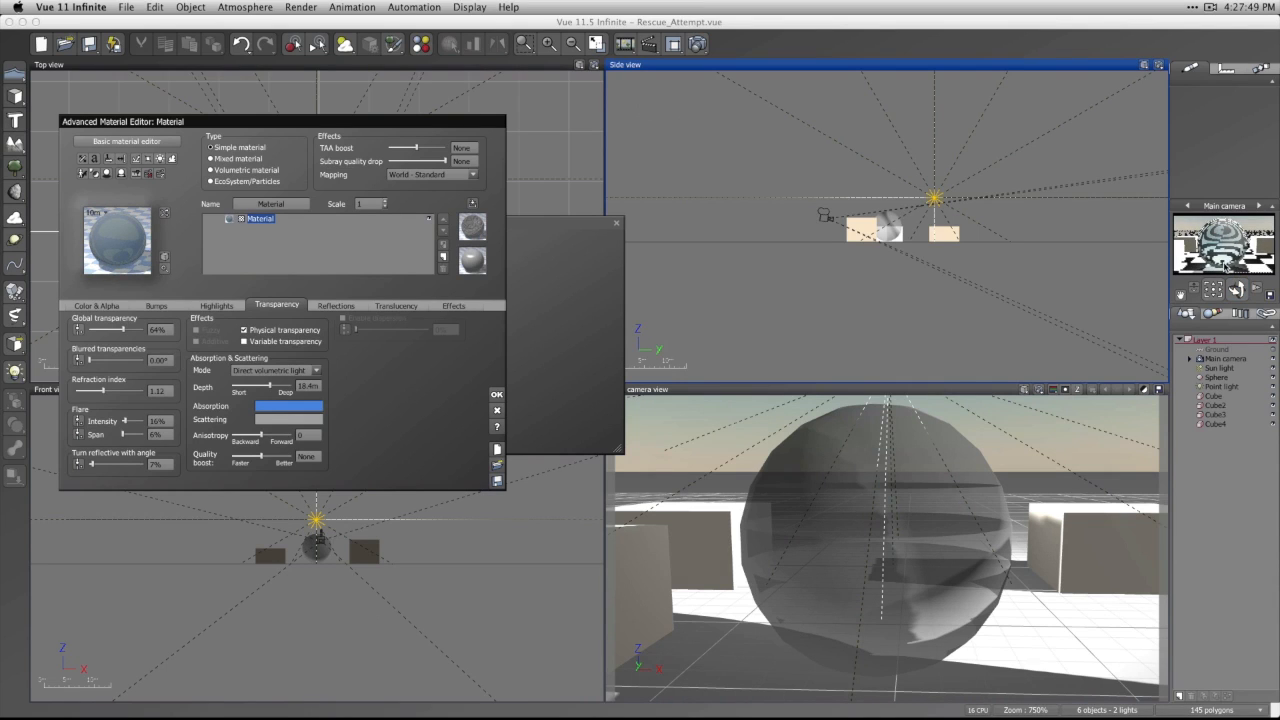
Set the Scattering color to orange-red, RGB 247, 46, 6, with a depth of 14 m and an anisotropy of -0.54.
{"action": "left_click", "coordinate": [283, 422]}
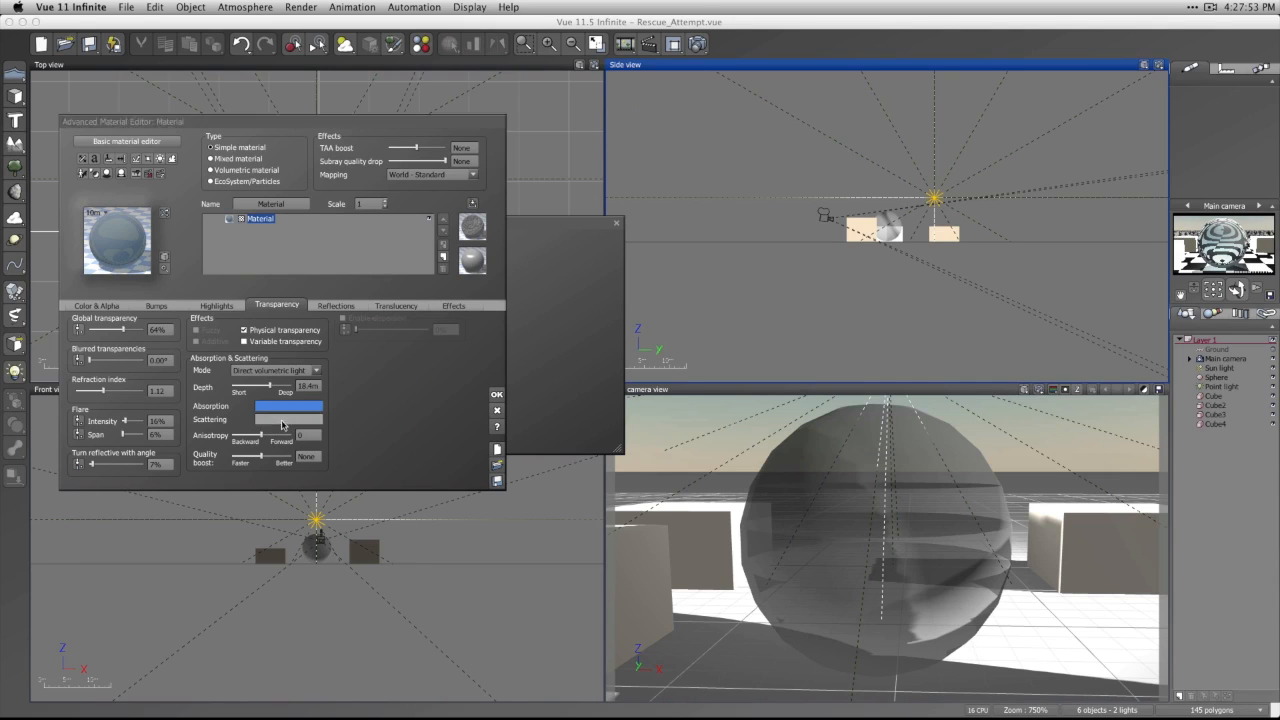
{"action": "left_click_drag", "start_coordinate": [280, 418], "coordinate": [247, 362]}
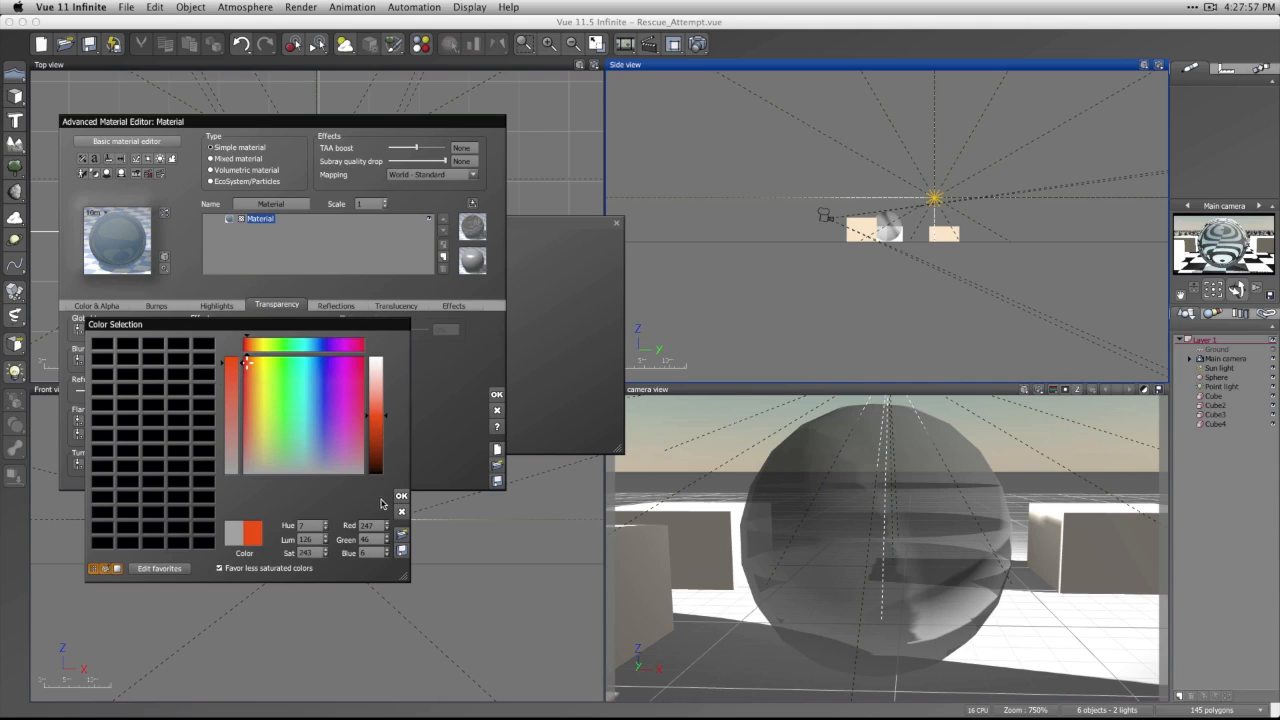
{"action": "left_click", "coordinate": [400, 498]}
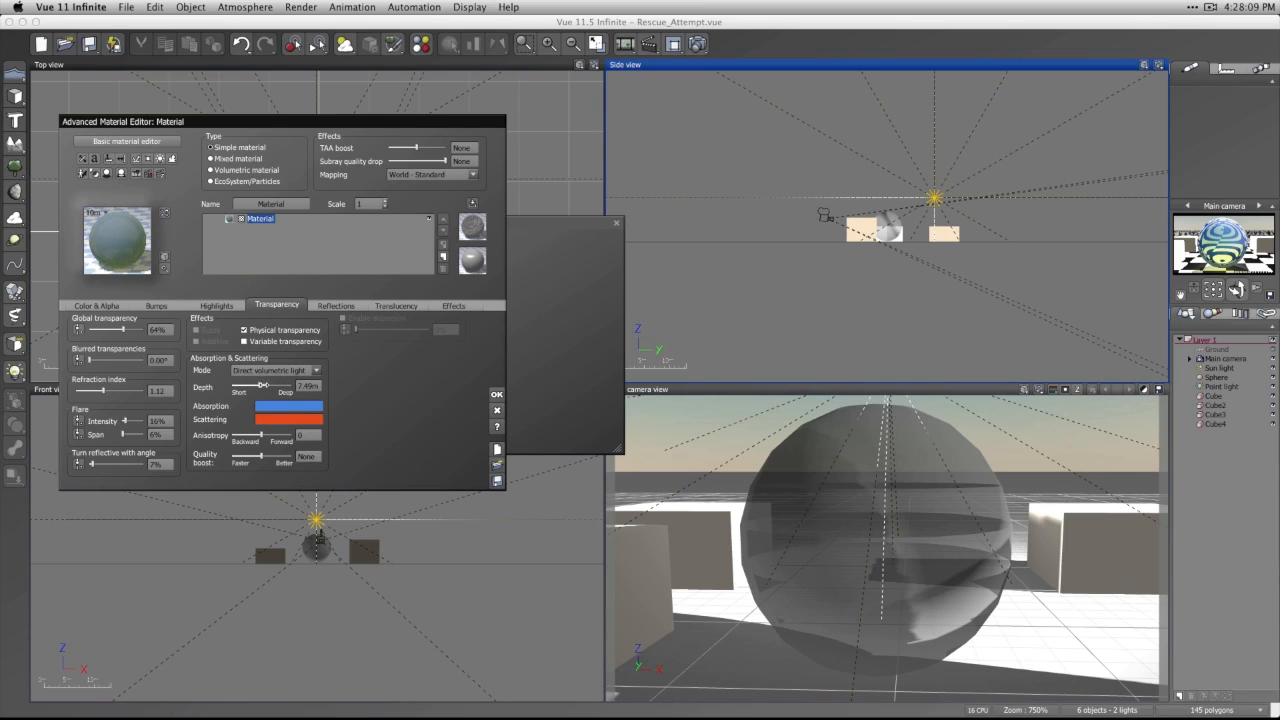
{"action": "left_click_drag", "start_coordinate": [273, 385], "coordinate": [268, 388]}
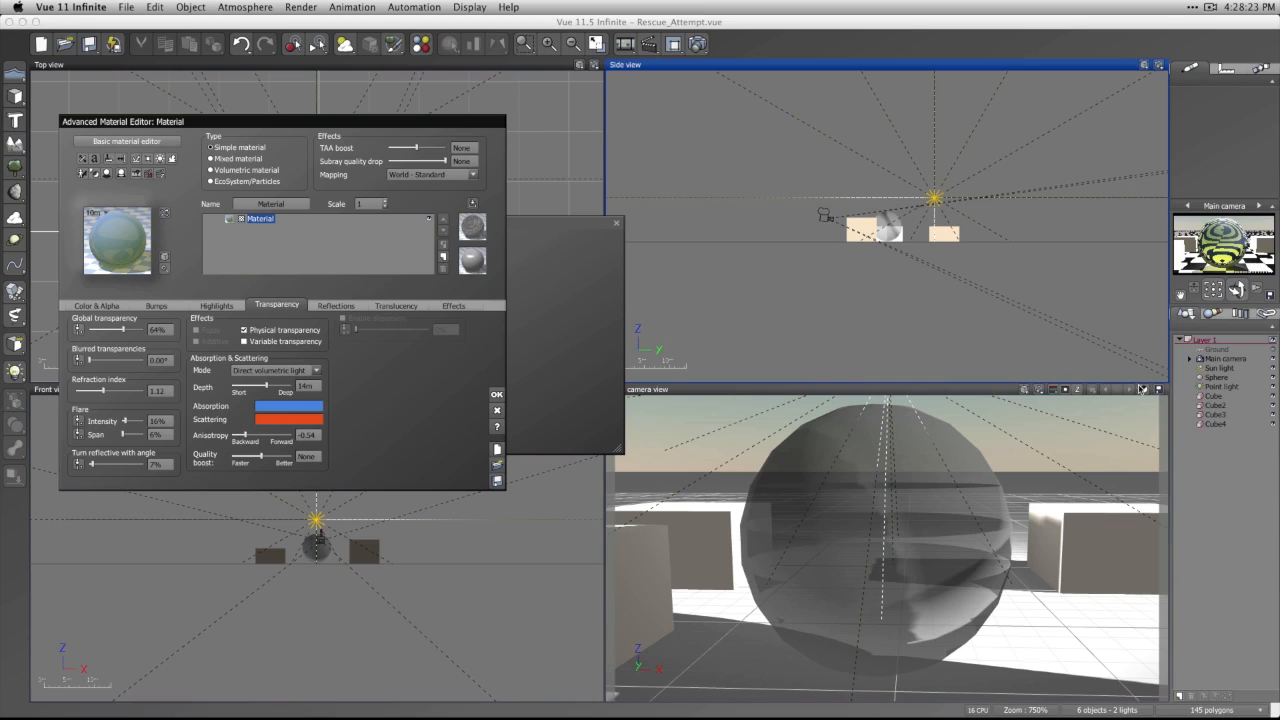
Try the point light on the camera's side of the sphere in the side view, and return it behind the sphere.
{"action": "left_click", "coordinate": [937, 203]}
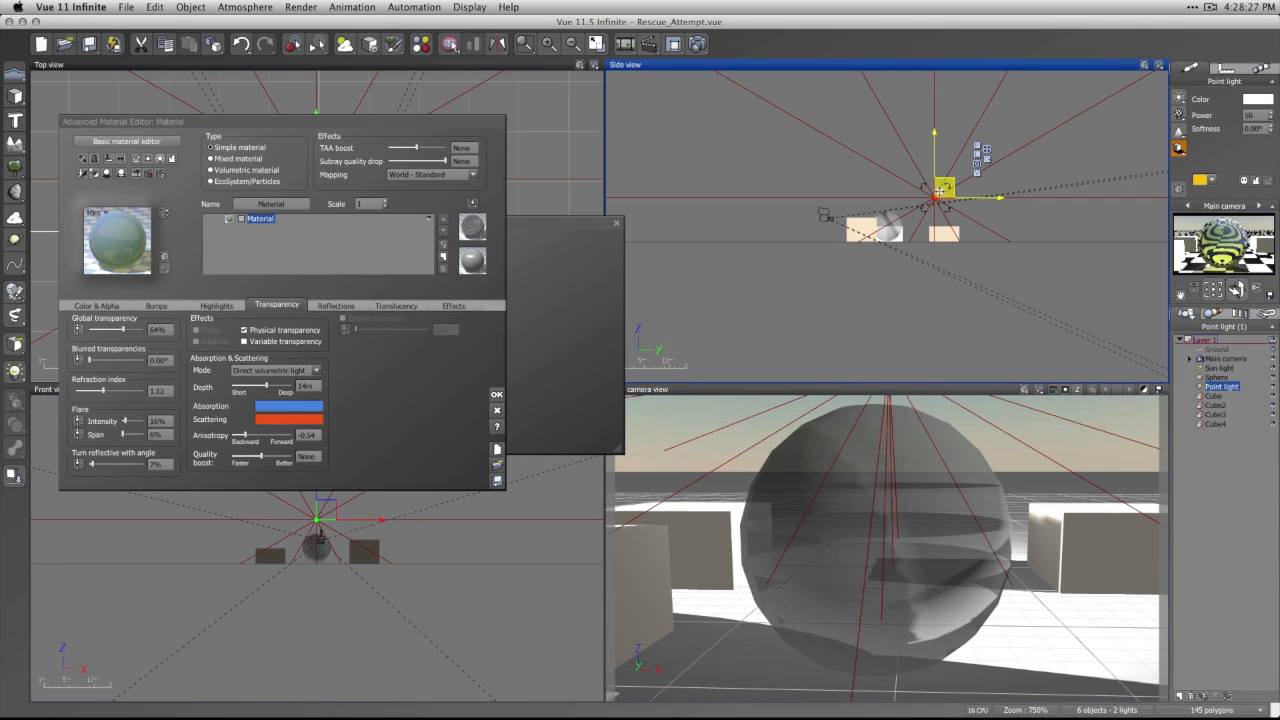
{"action": "left_click_drag", "start_coordinate": [943, 188], "coordinate": [840, 173]}
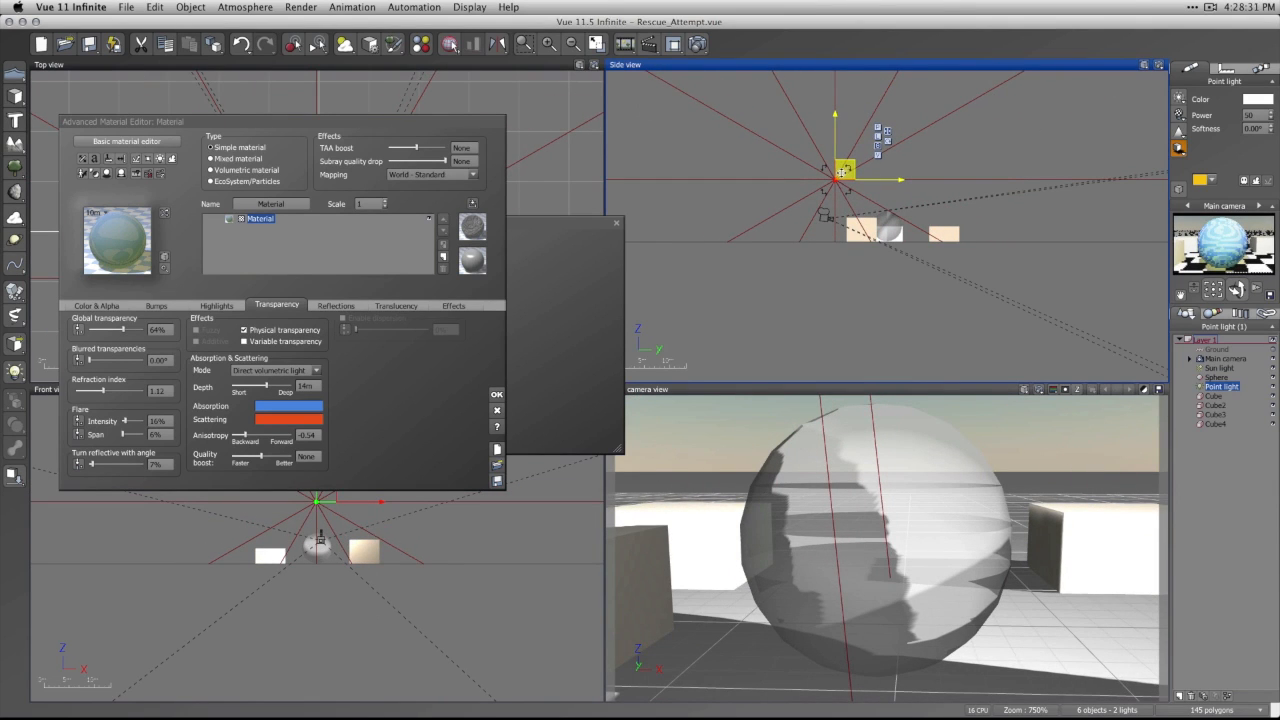
{"action": "left_click_drag", "start_coordinate": [845, 170], "coordinate": [940, 166]}
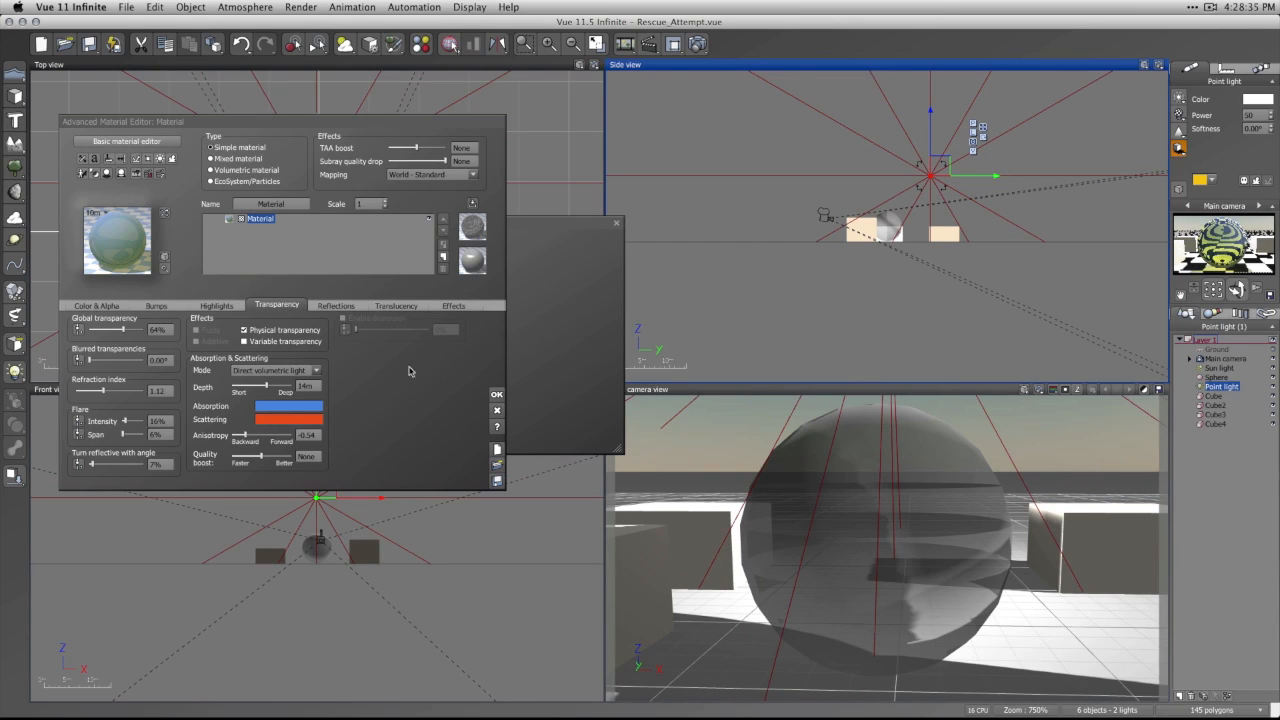
Move the point light above the camera in the side view, set the sphere material's anisotropy to 0.45 and accept the material.
{"action": "left_click_drag", "start_coordinate": [245, 437], "coordinate": [277, 437]}
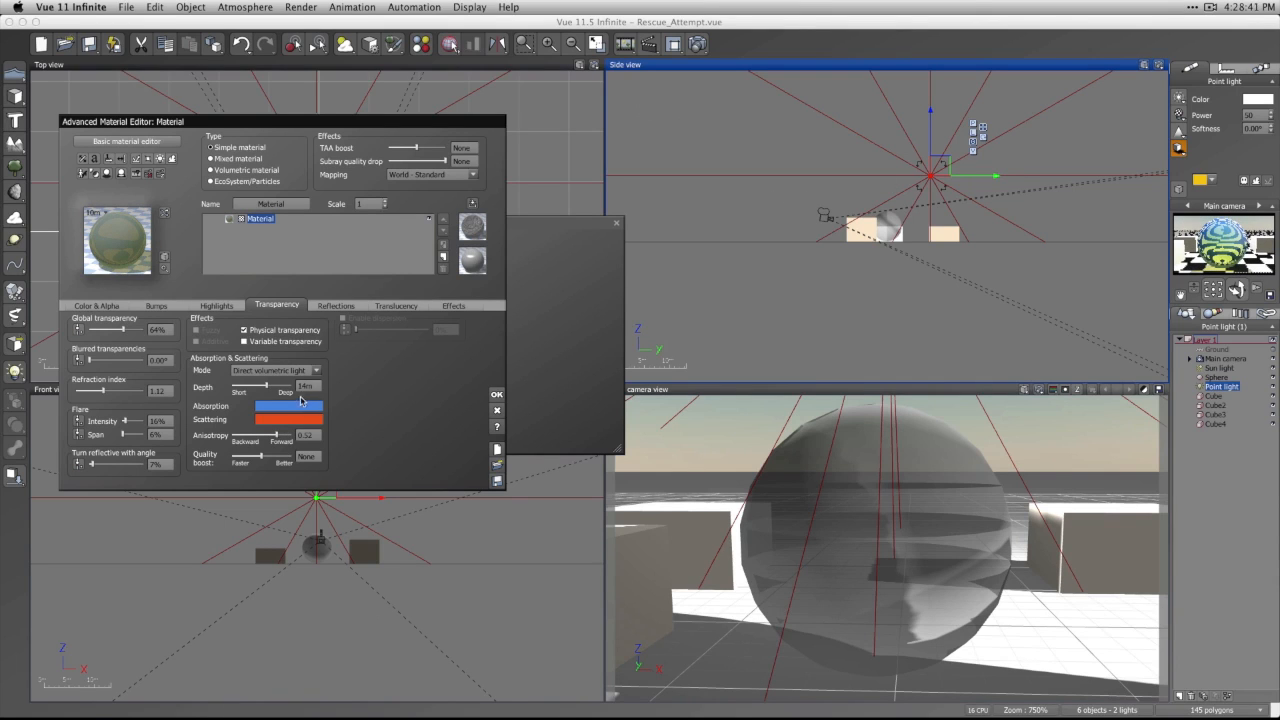
{"action": "left_click_drag", "start_coordinate": [930, 175], "coordinate": [847, 174]}
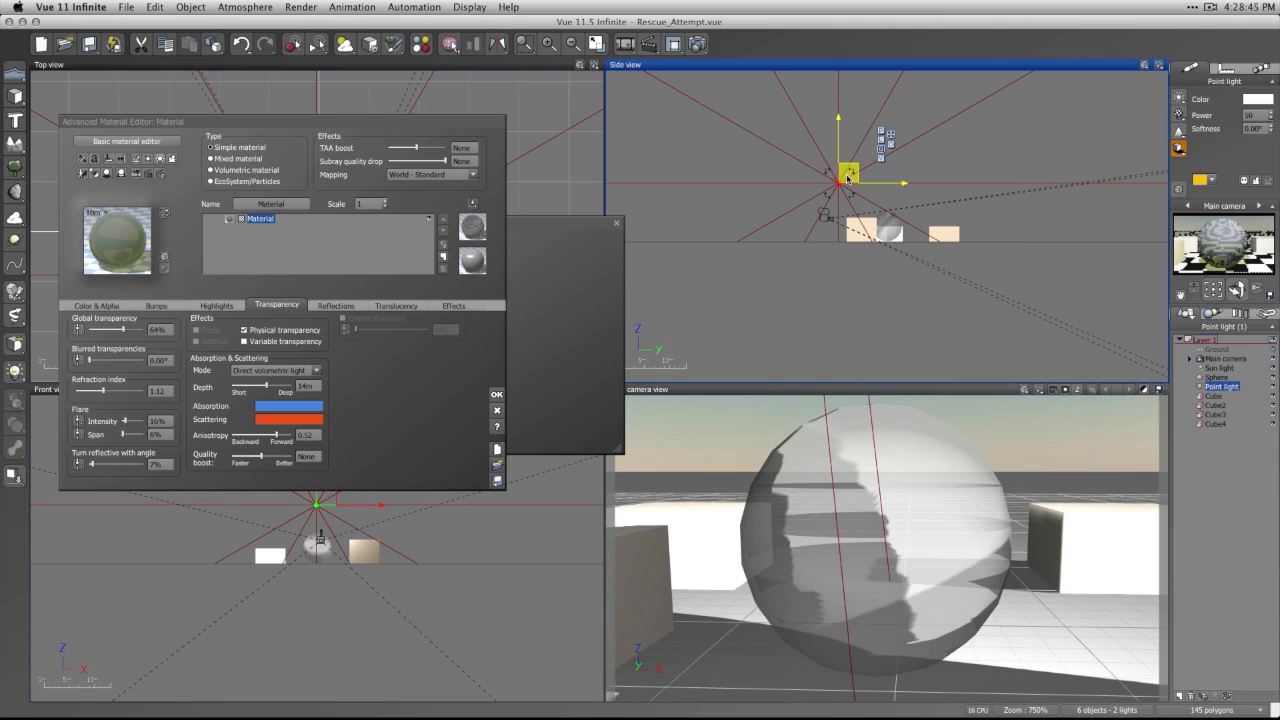
{"action": "mouse_move", "coordinate": [291, 434]}
{"action": "left_mouse_down"}
{"action": "mouse_move", "coordinate": [244, 440]}
{"action": "mouse_move", "coordinate": [276, 437]}
{"action": "left_mouse_up"}
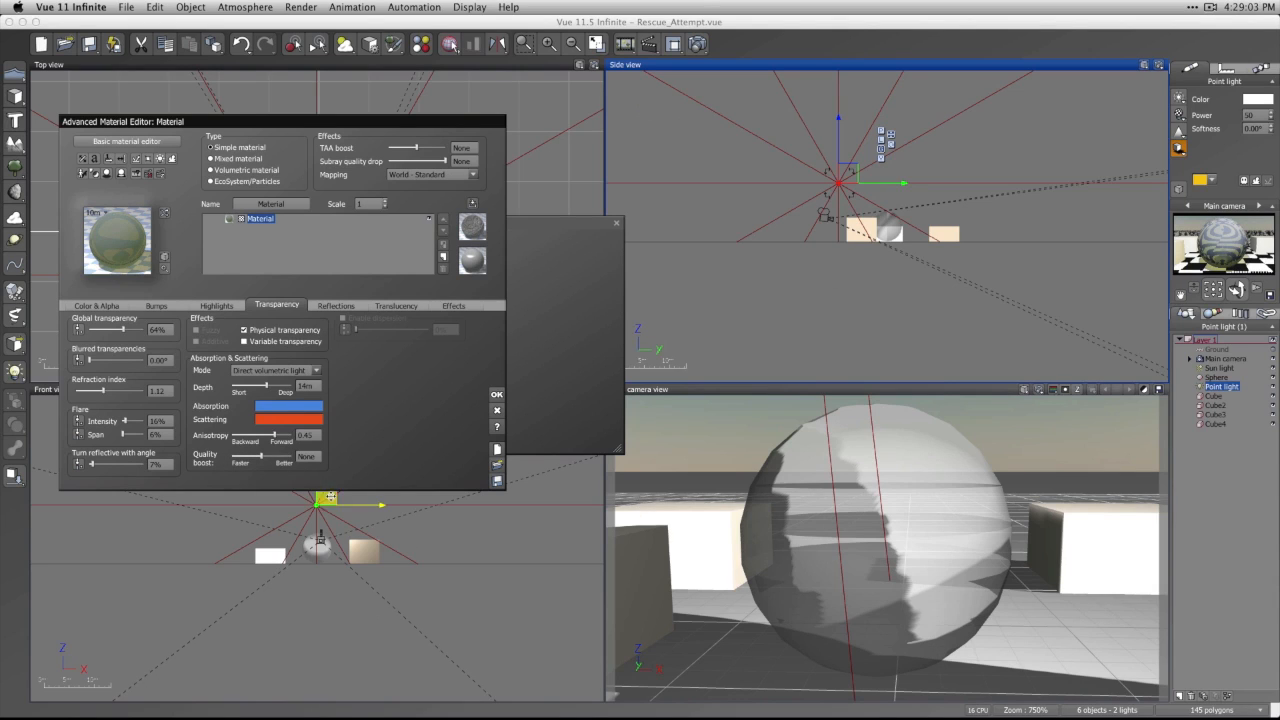
{"action": "left_click", "coordinate": [496, 395]}
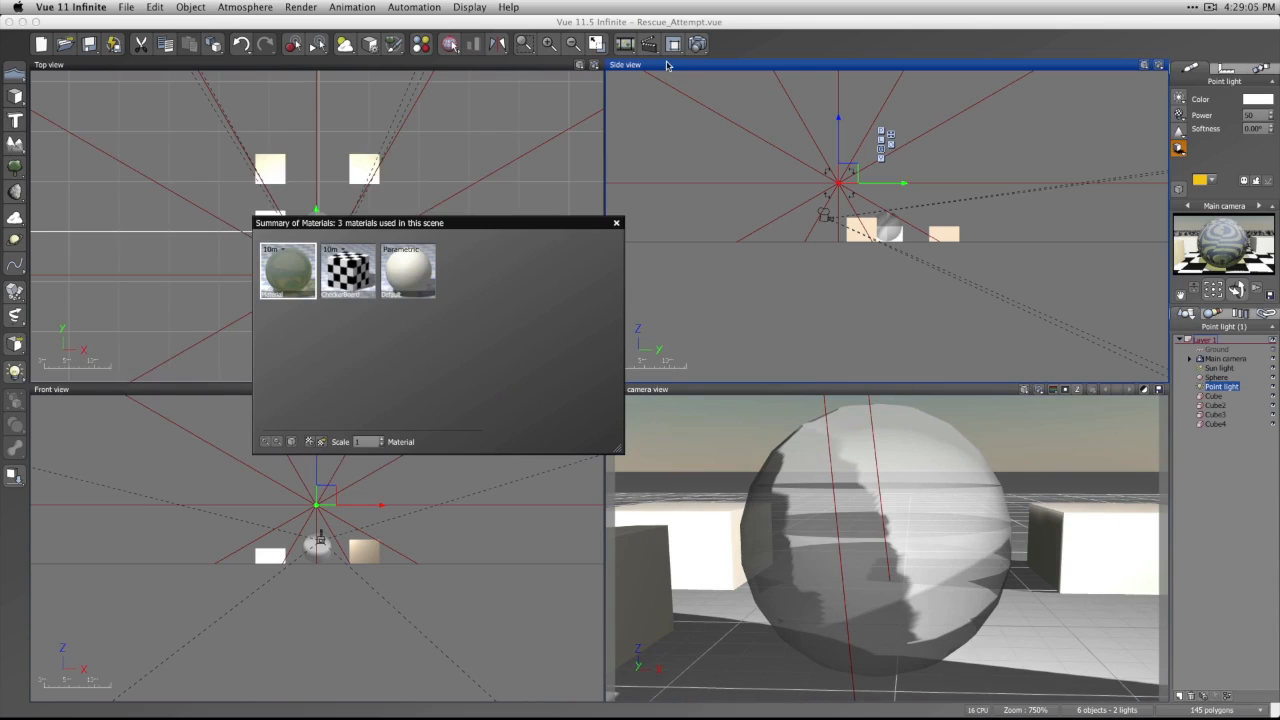
Render the scene to screen in Final quality at 800x450, accept the post-render options and close the finished render.
{"action": "left_click", "coordinate": [698, 44]}
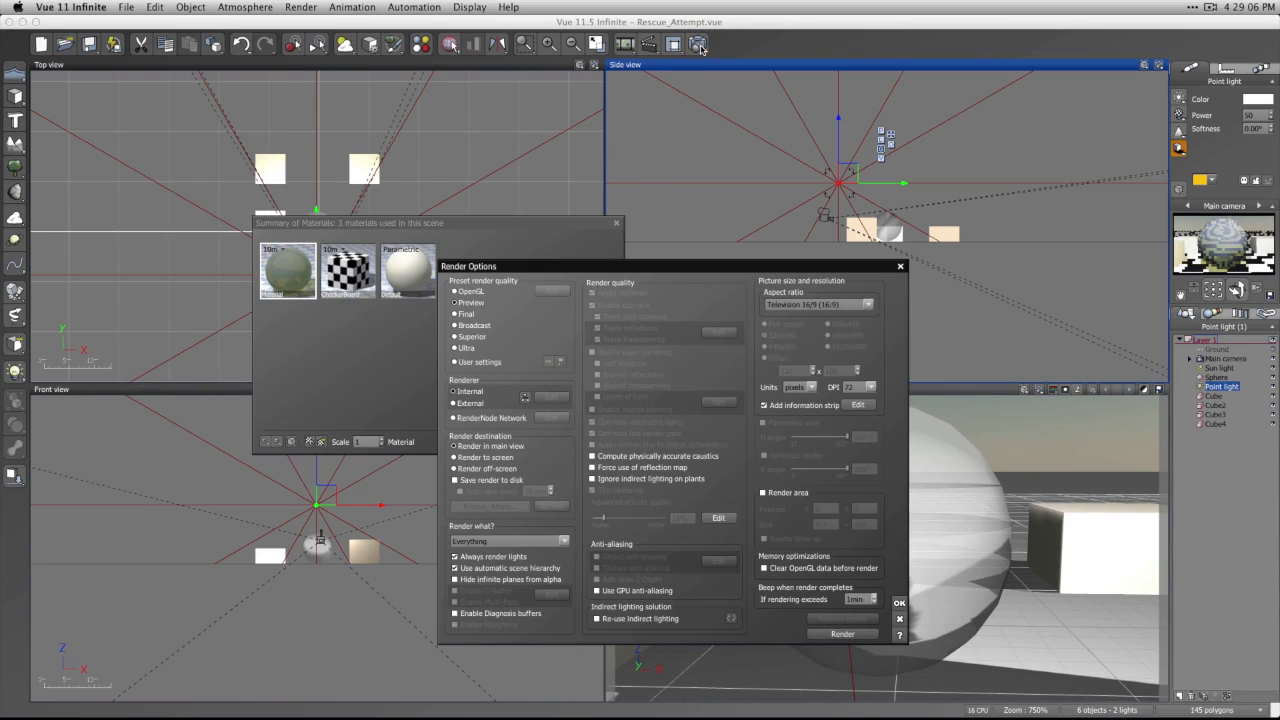
{"action": "left_click", "coordinate": [470, 316]}
{"action": "left_click", "coordinate": [486, 458]}
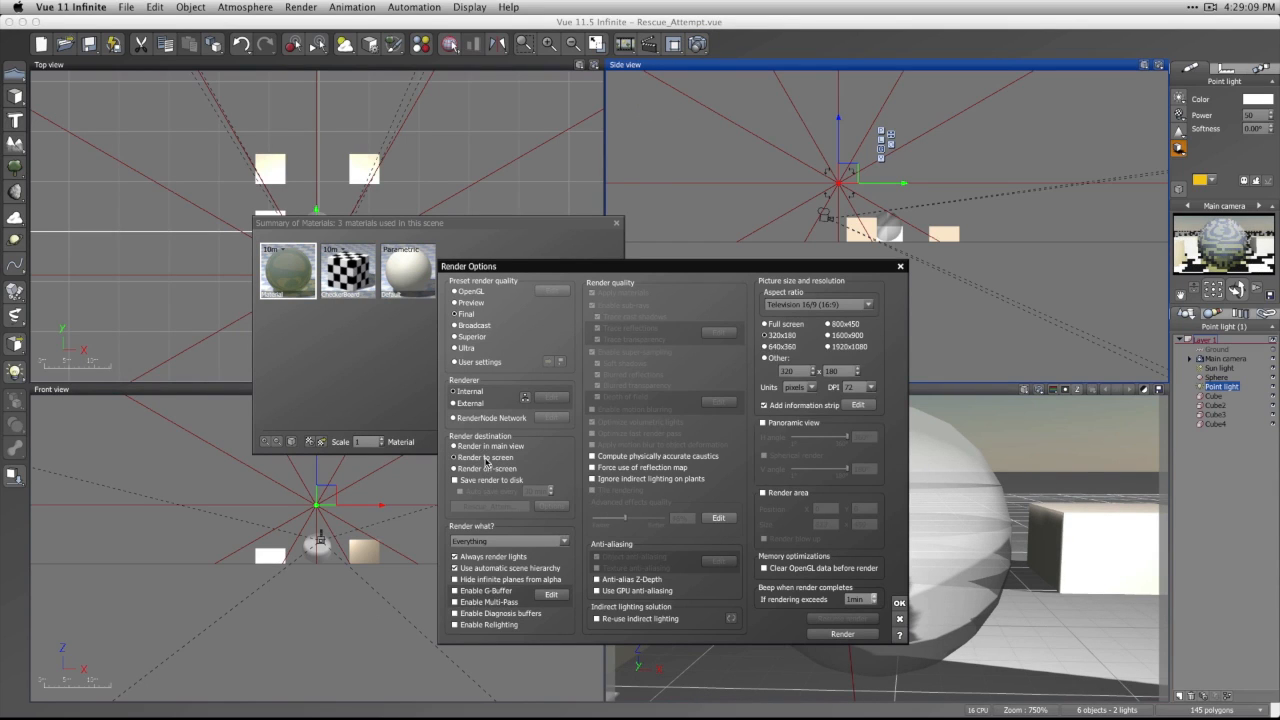
{"action": "left_click", "coordinate": [857, 634]}
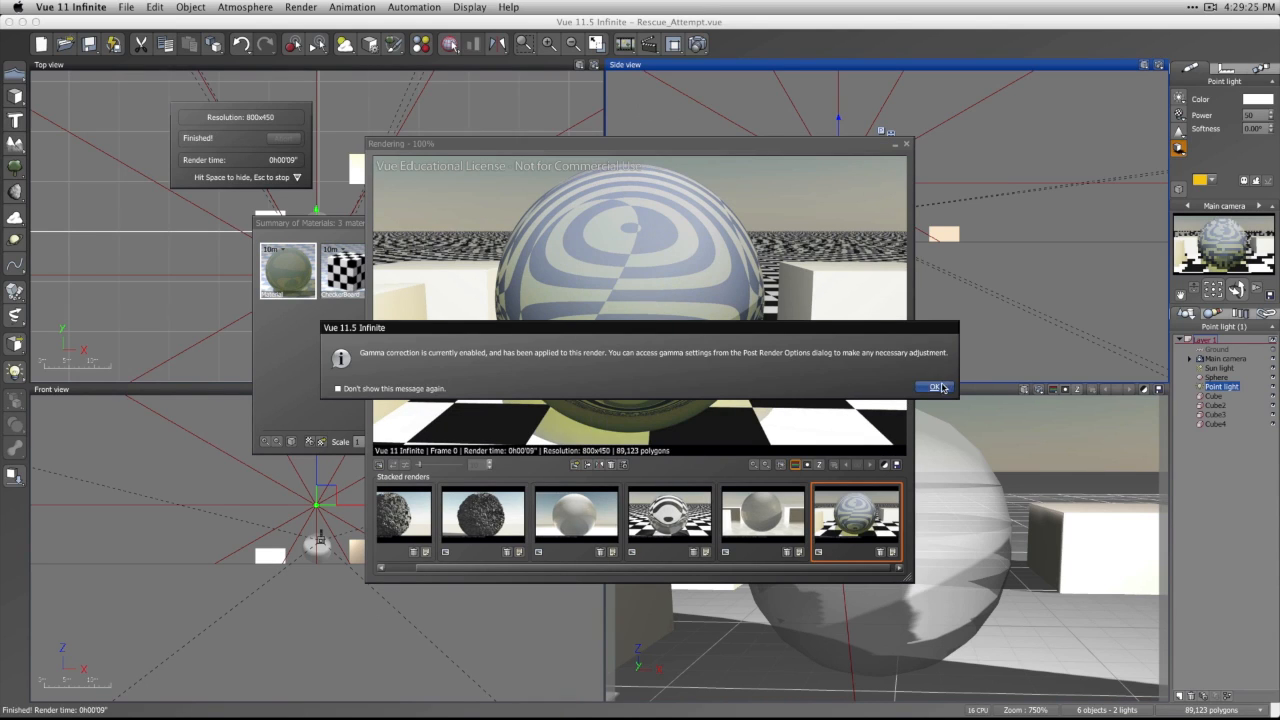
{"action": "left_click", "coordinate": [938, 387]}
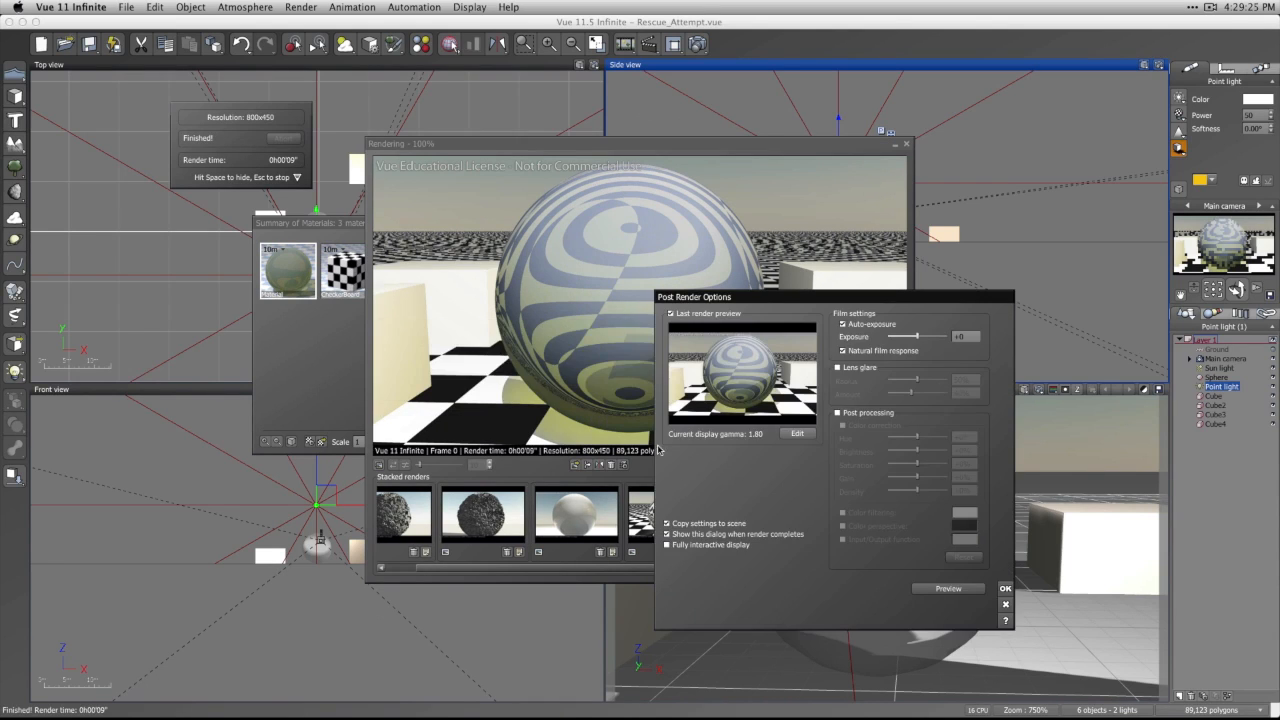
{"action": "left_click", "coordinate": [1005, 589]}
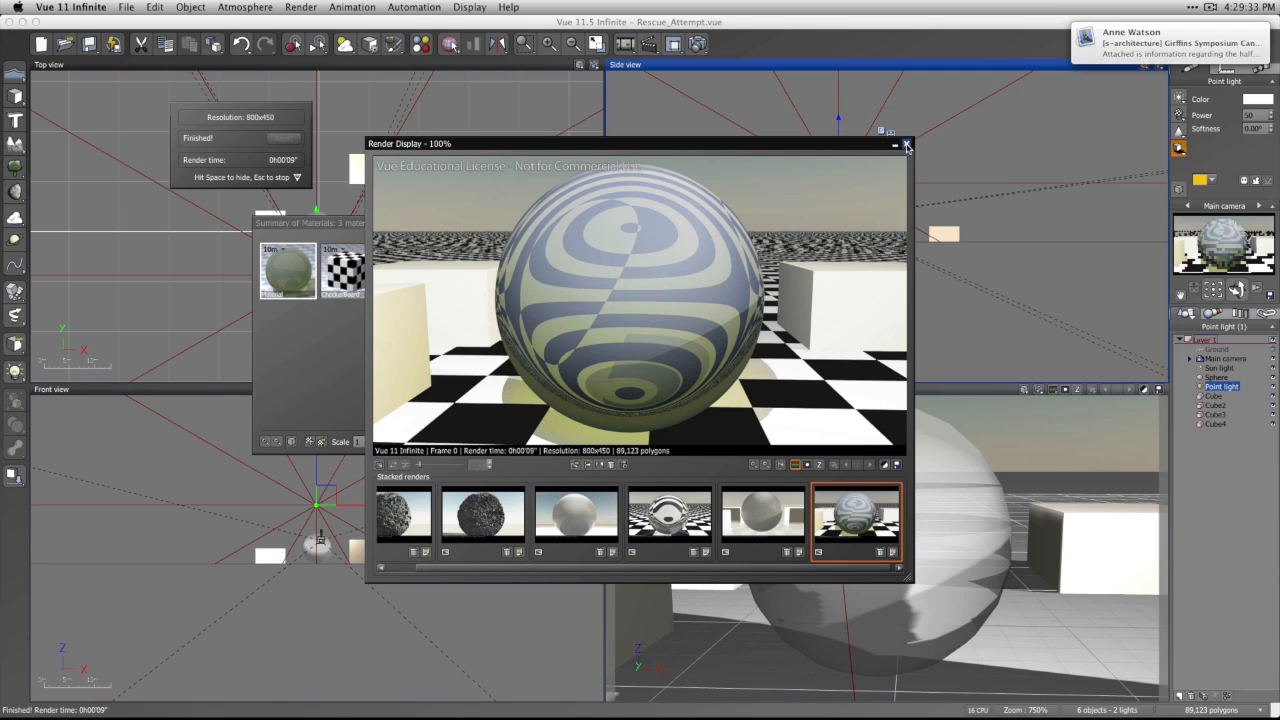
{"action": "left_click", "coordinate": [907, 145]}
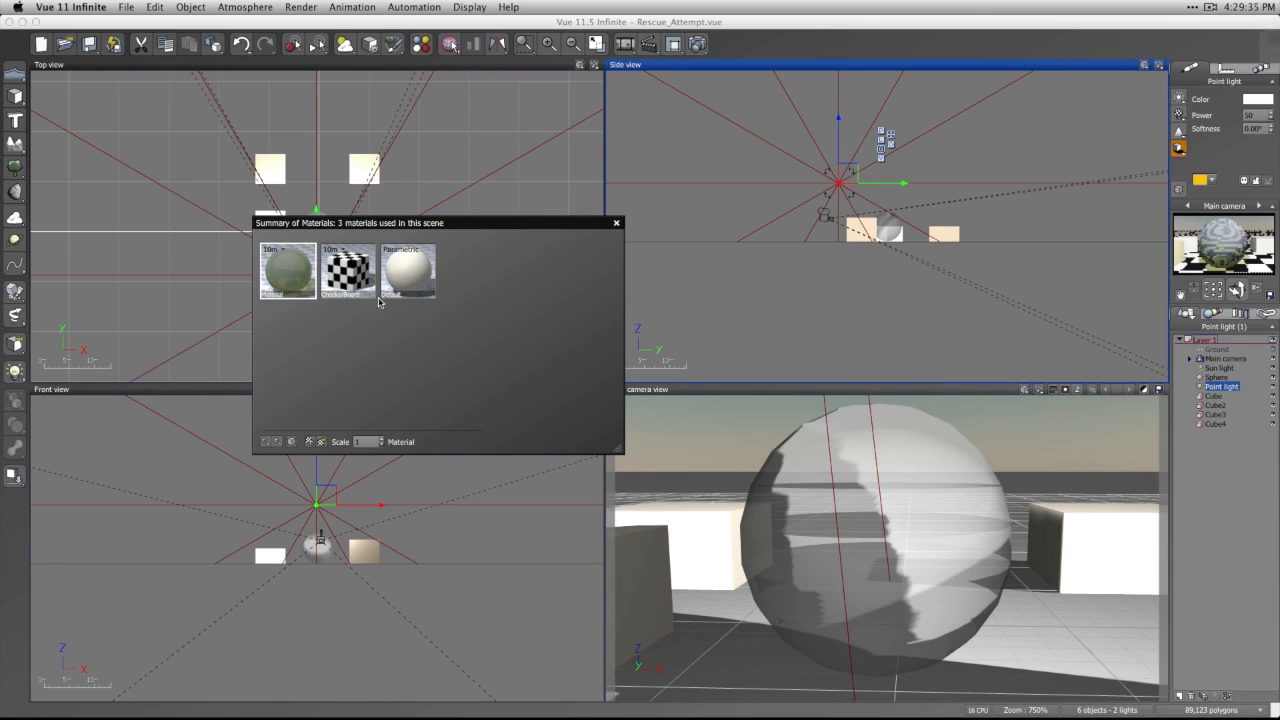
Open the sphere's material, lower its refraction index to 1.05 and turn off physical transparency.
{"action": "double_click", "coordinate": [288, 270]}
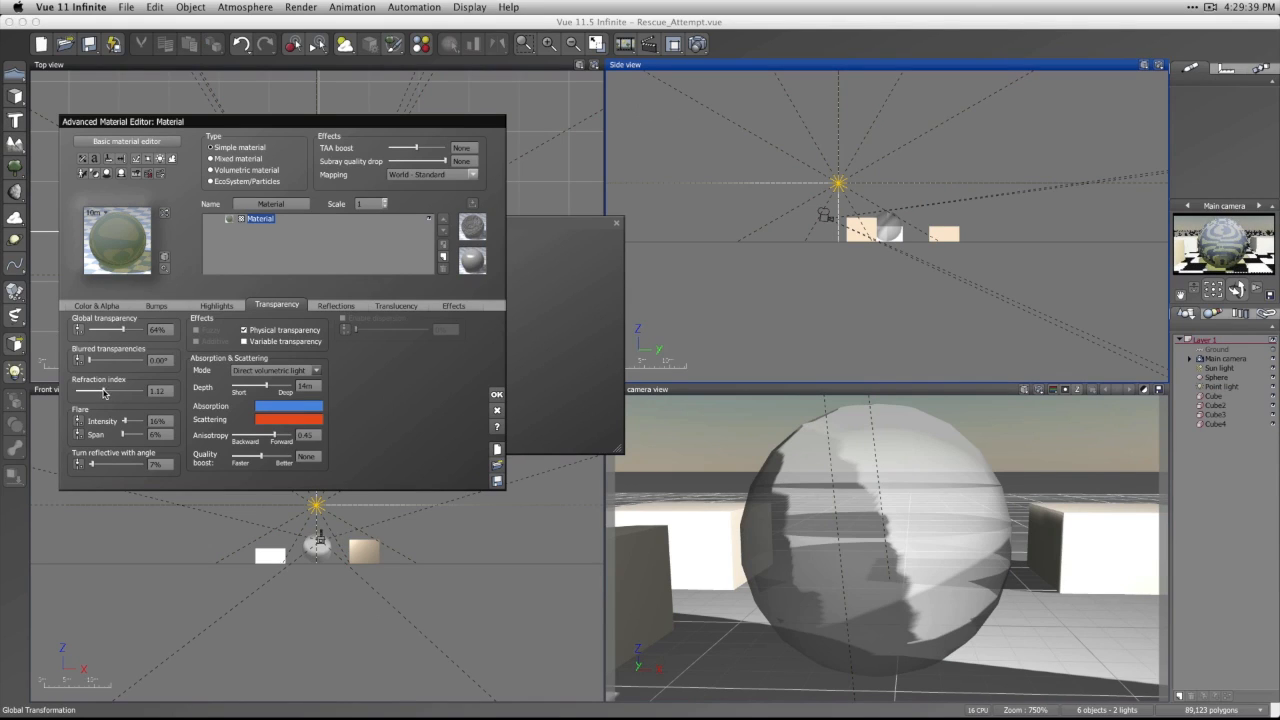
{"action": "left_click_drag", "start_coordinate": [103, 392], "coordinate": [101, 393]}
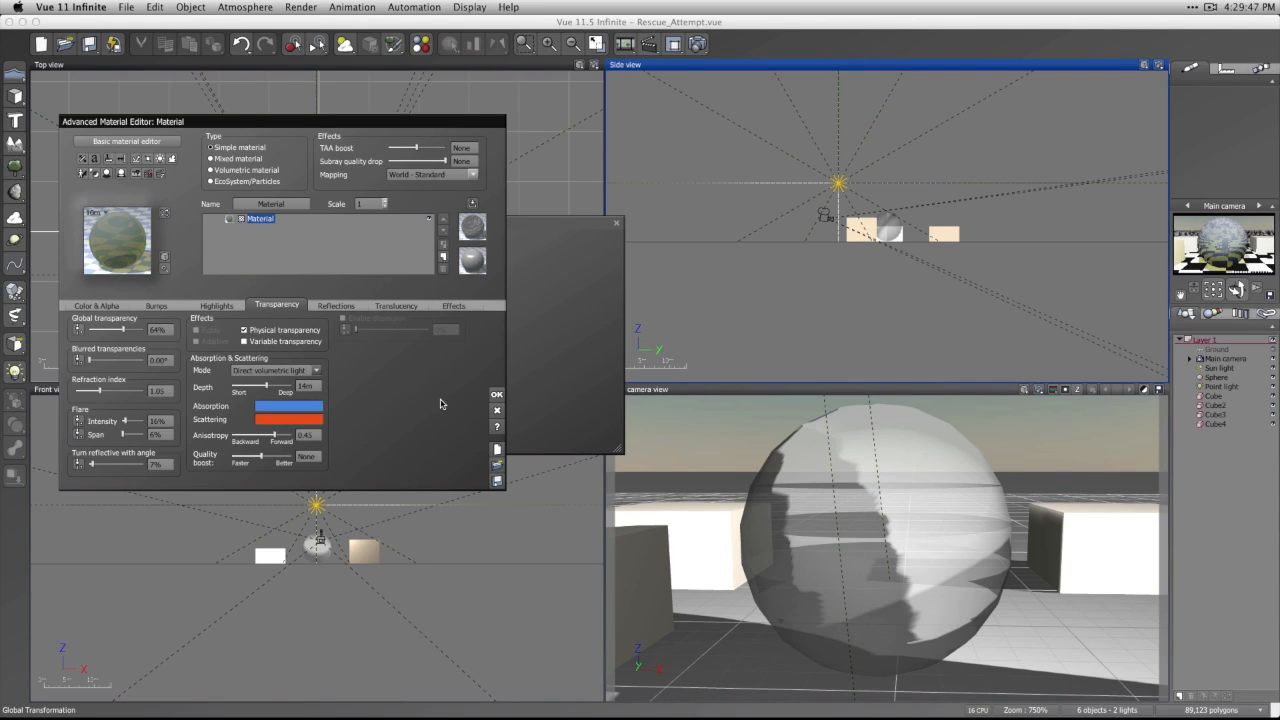
{"action": "left_click", "coordinate": [245, 331]}
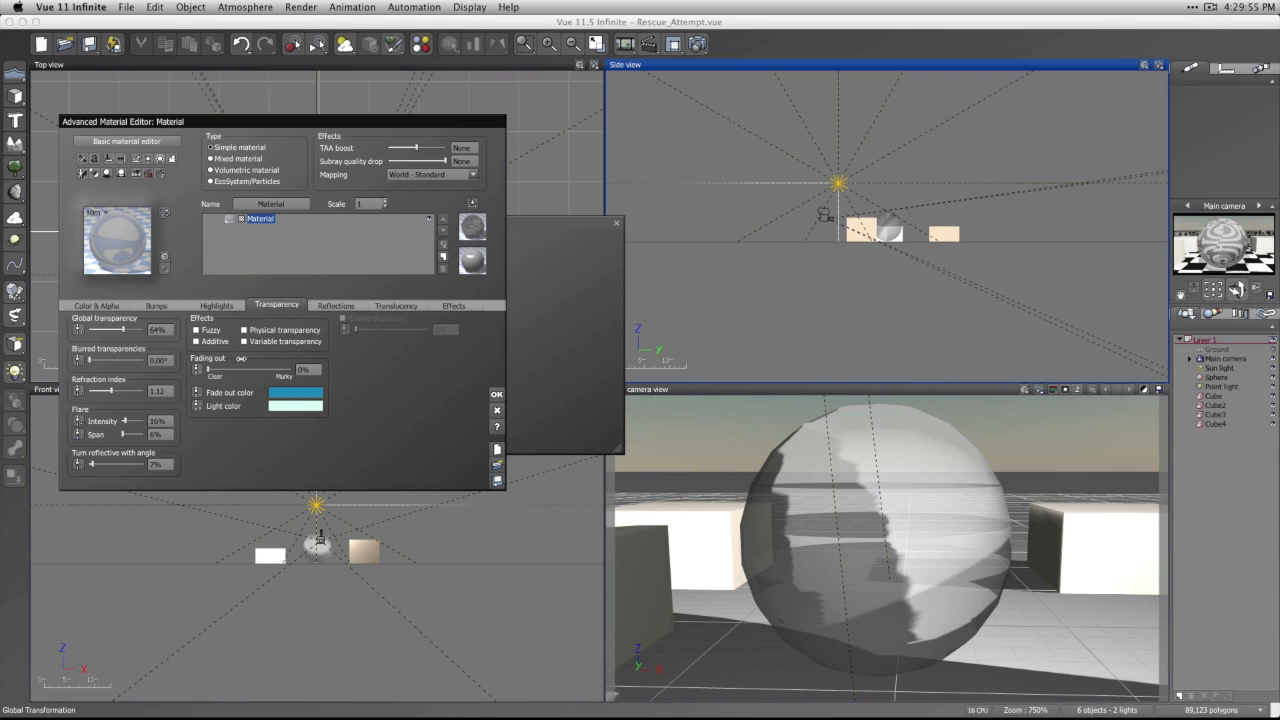
{"action": "left_click", "coordinate": [253, 331]}
{"action": "left_click", "coordinate": [253, 331]}
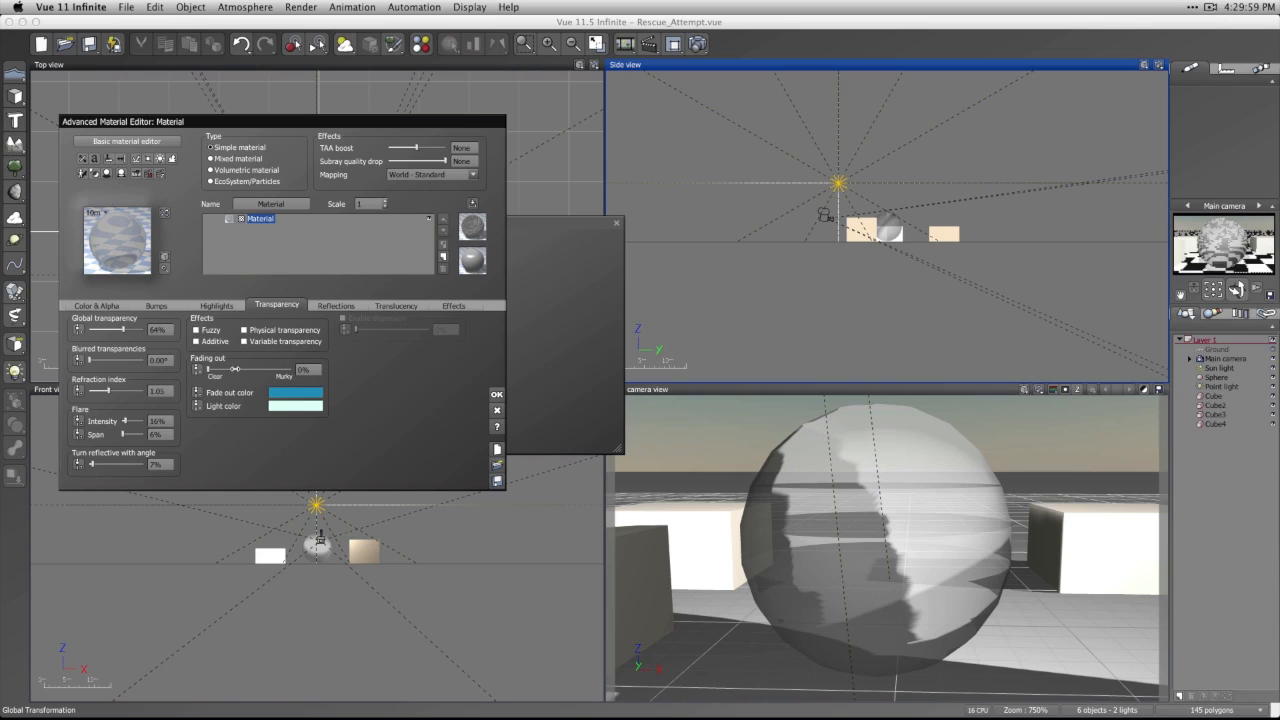
Set the transparency's Fading out to 71% and change the Fade out color to brown.
{"action": "left_click_drag", "start_coordinate": [245, 369], "coordinate": [287, 370]}
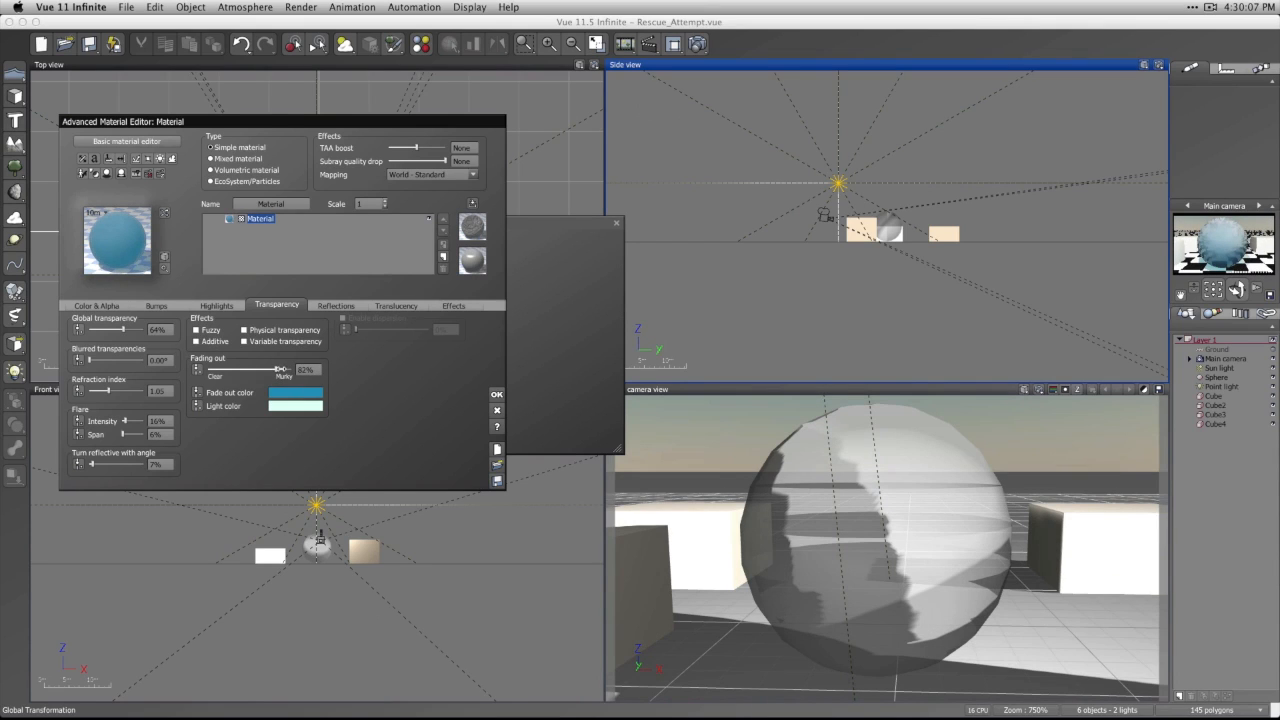
{"action": "mouse_move", "coordinate": [275, 369]}
{"action": "left_mouse_down"}
{"action": "mouse_move", "coordinate": [264, 369]}
{"action": "mouse_move", "coordinate": [275, 369]}
{"action": "left_mouse_up"}
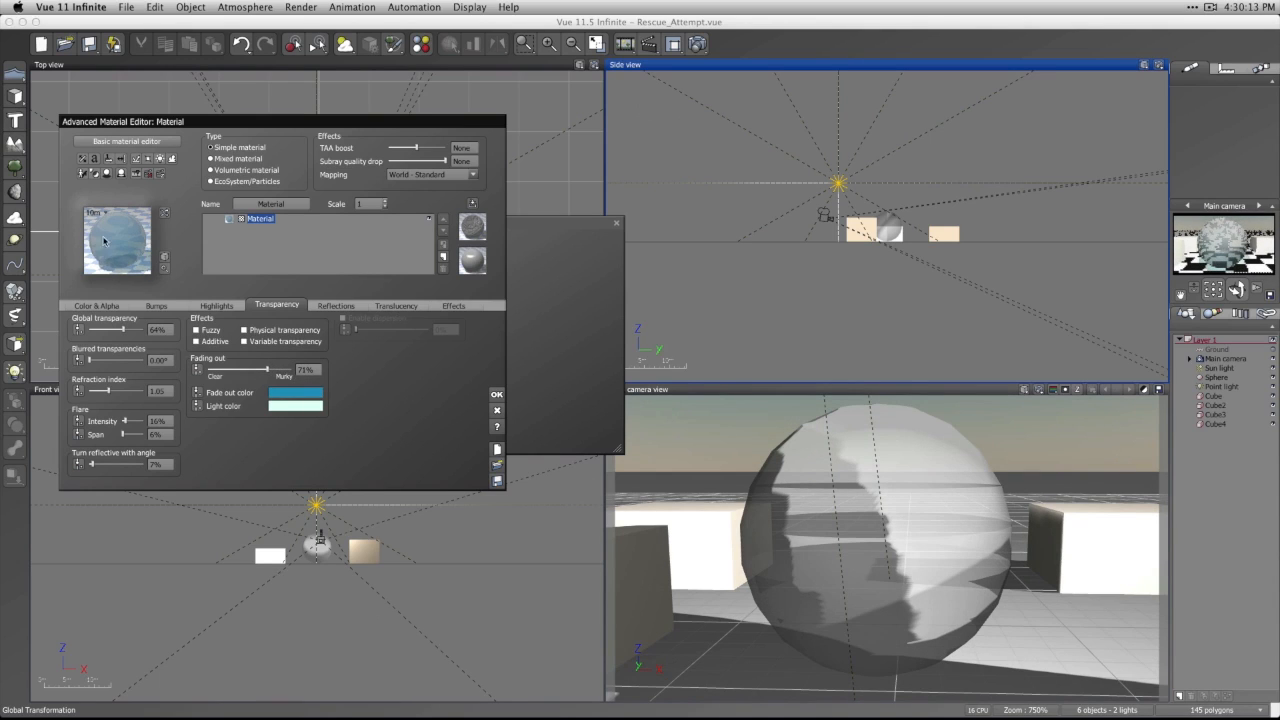
{"action": "left_click", "coordinate": [300, 392]}
{"action": "left_click", "coordinate": [280, 418]}
{"action": "left_click_drag", "start_coordinate": [280, 418], "coordinate": [288, 406]}
{"action": "left_click", "coordinate": [436, 466]}
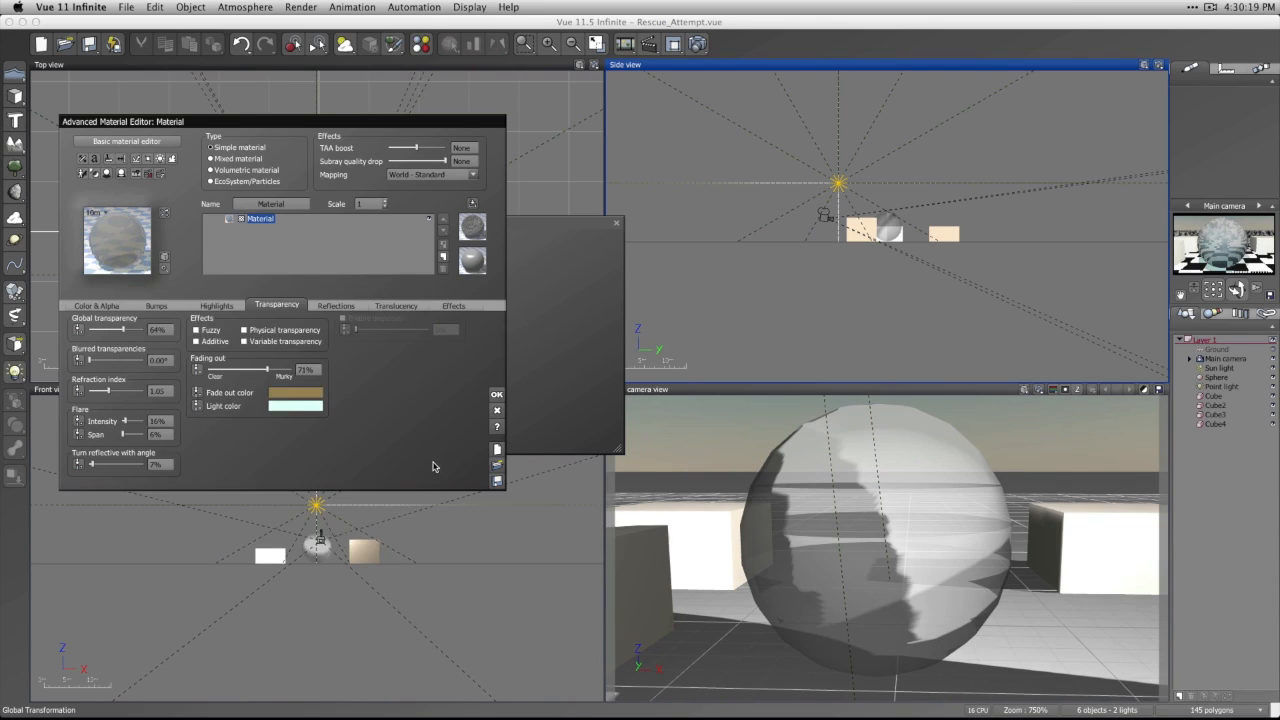
Change the transparency's Light color to green, RGB 0, 133, 100, and reduce Fading out to 66%.
{"action": "left_click", "coordinate": [283, 410]}
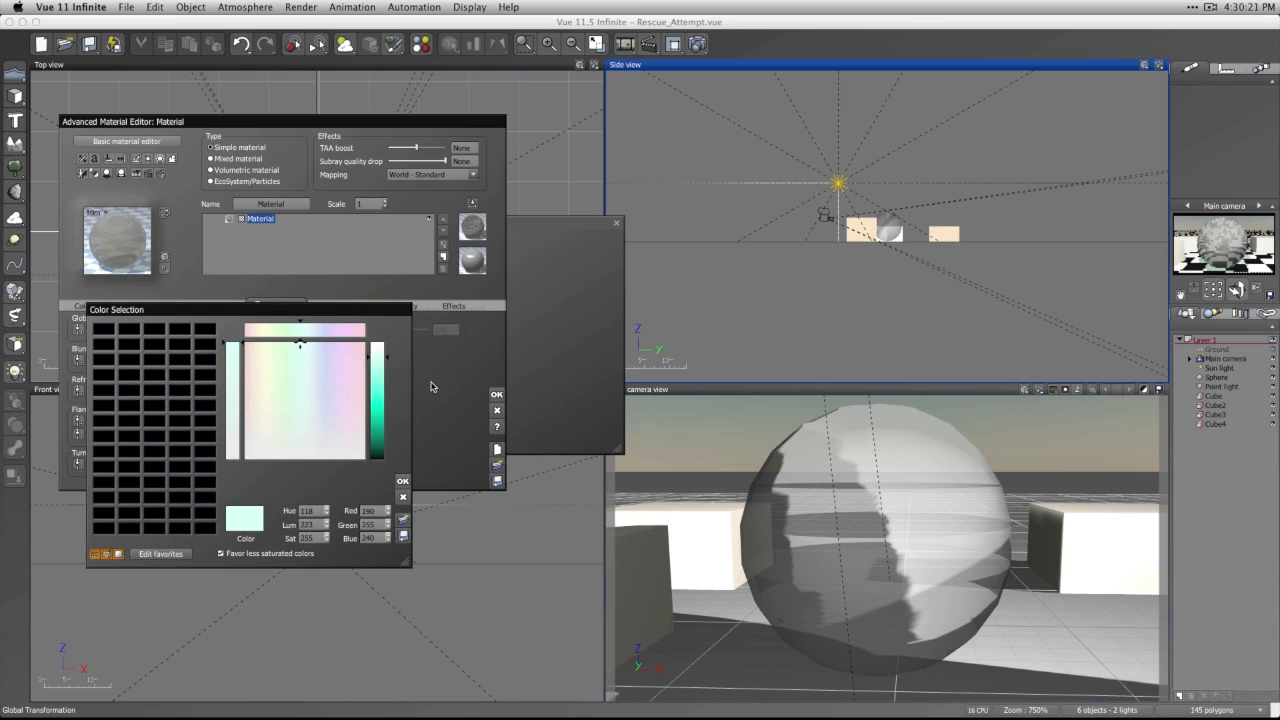
{"action": "left_click_drag", "start_coordinate": [378, 390], "coordinate": [376, 432]}
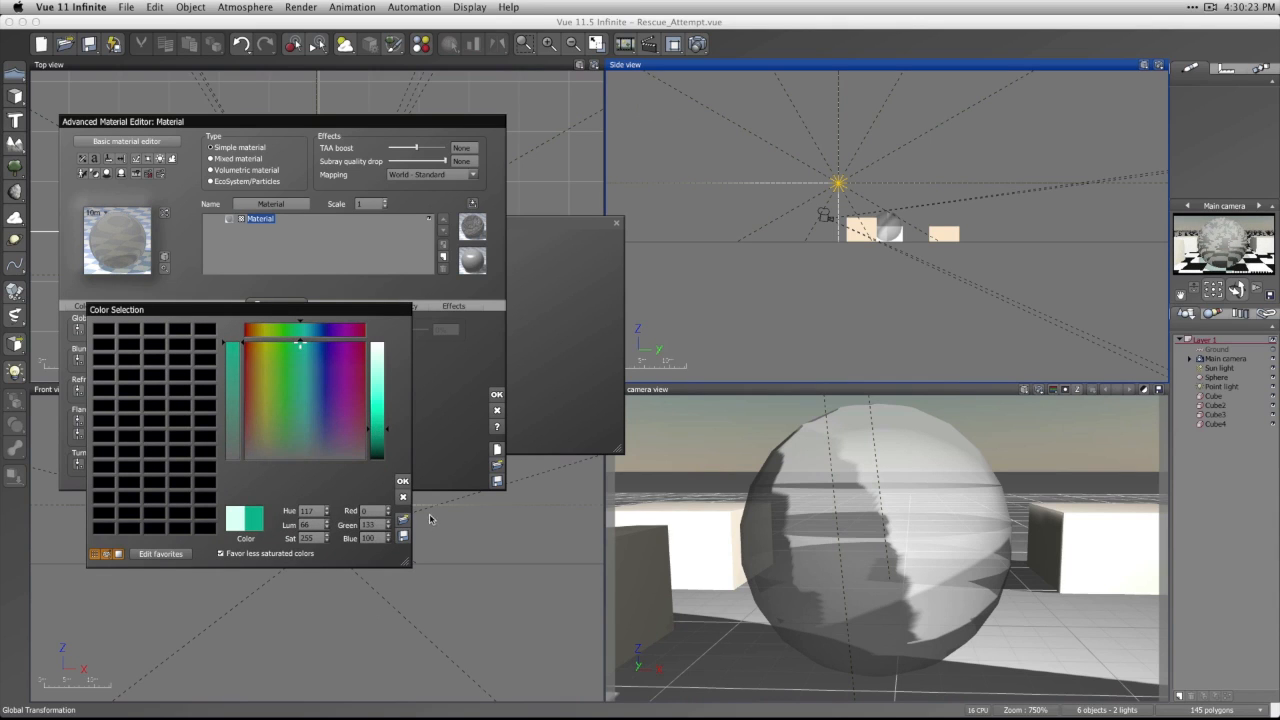
{"action": "left_click", "coordinate": [403, 481]}
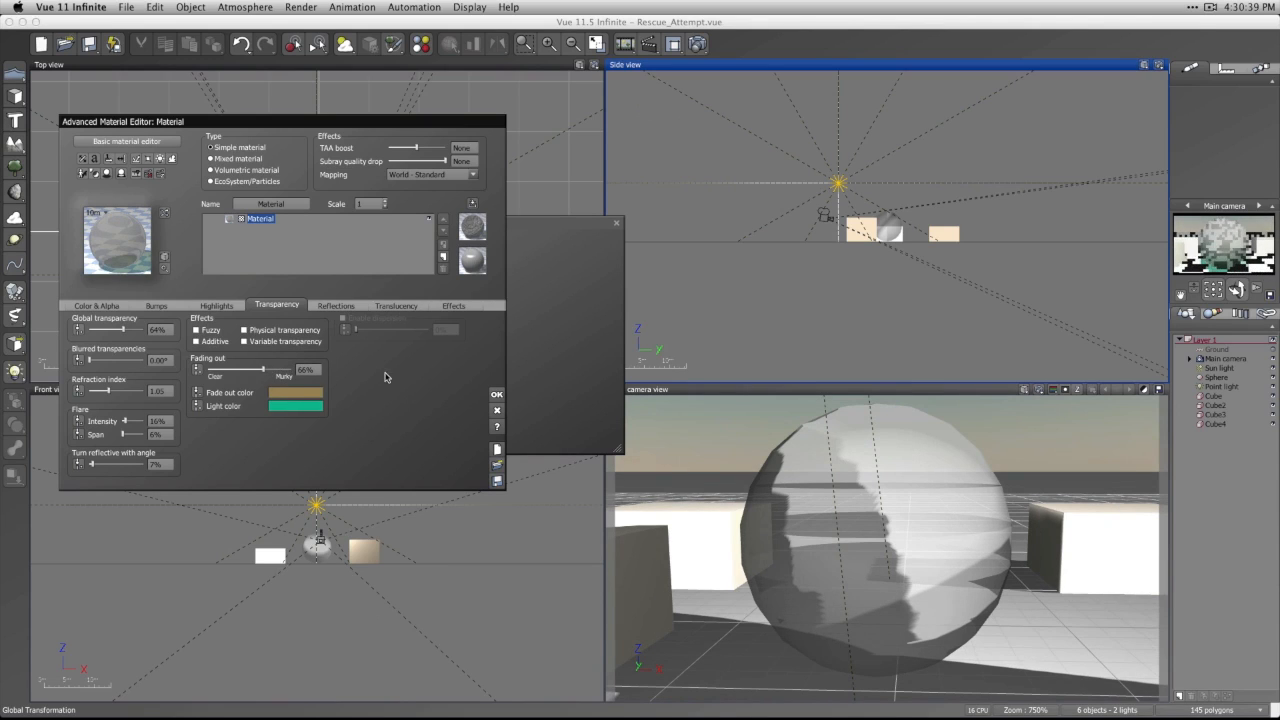
Enable variable transparency and raise the global transparency to 95%, comparing the material with the variable option off and on.
{"action": "left_click", "coordinate": [245, 342]}
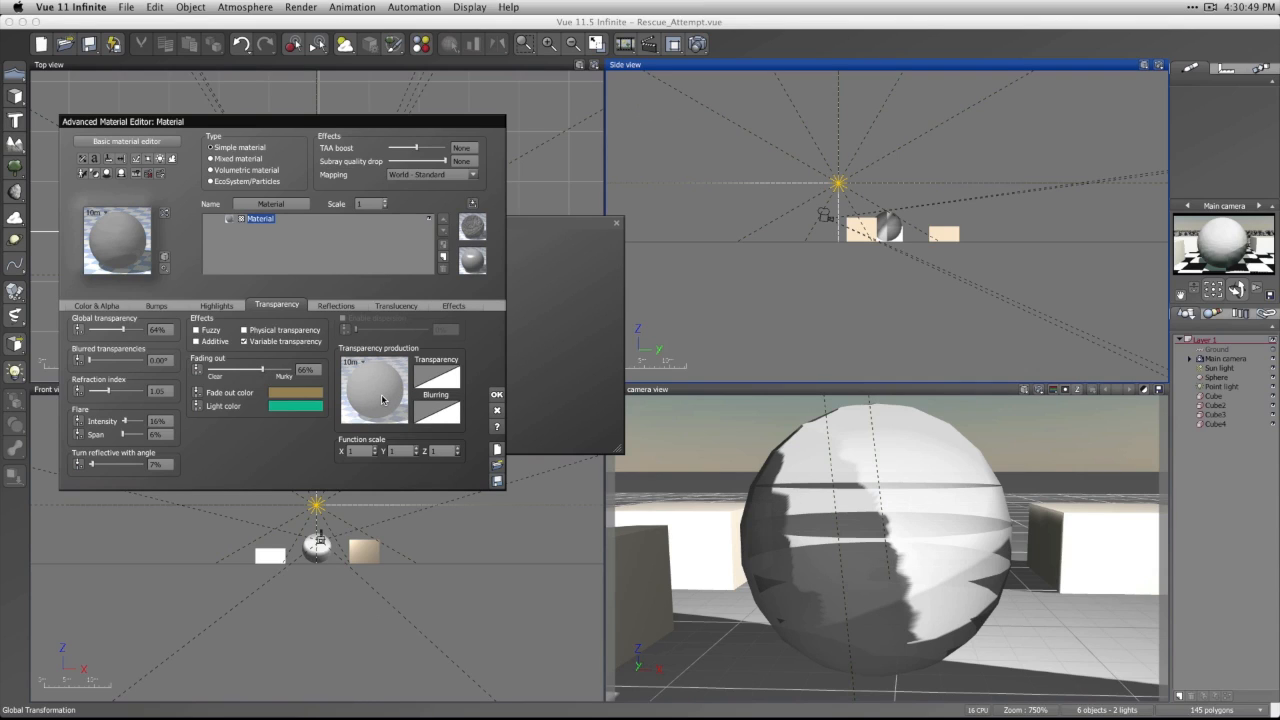
{"action": "right_click", "coordinate": [382, 401]}
{"action": "left_click", "coordinate": [373, 397]}
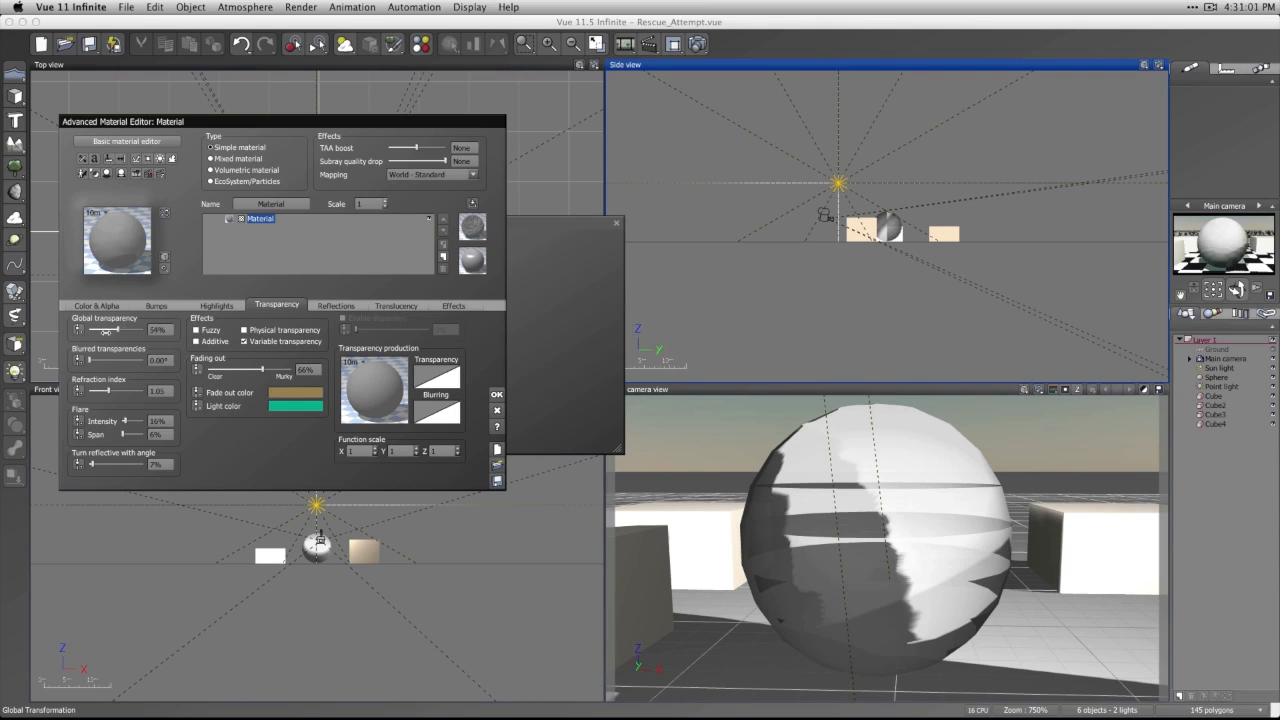
{"action": "left_click_drag", "start_coordinate": [107, 330], "coordinate": [140, 333]}
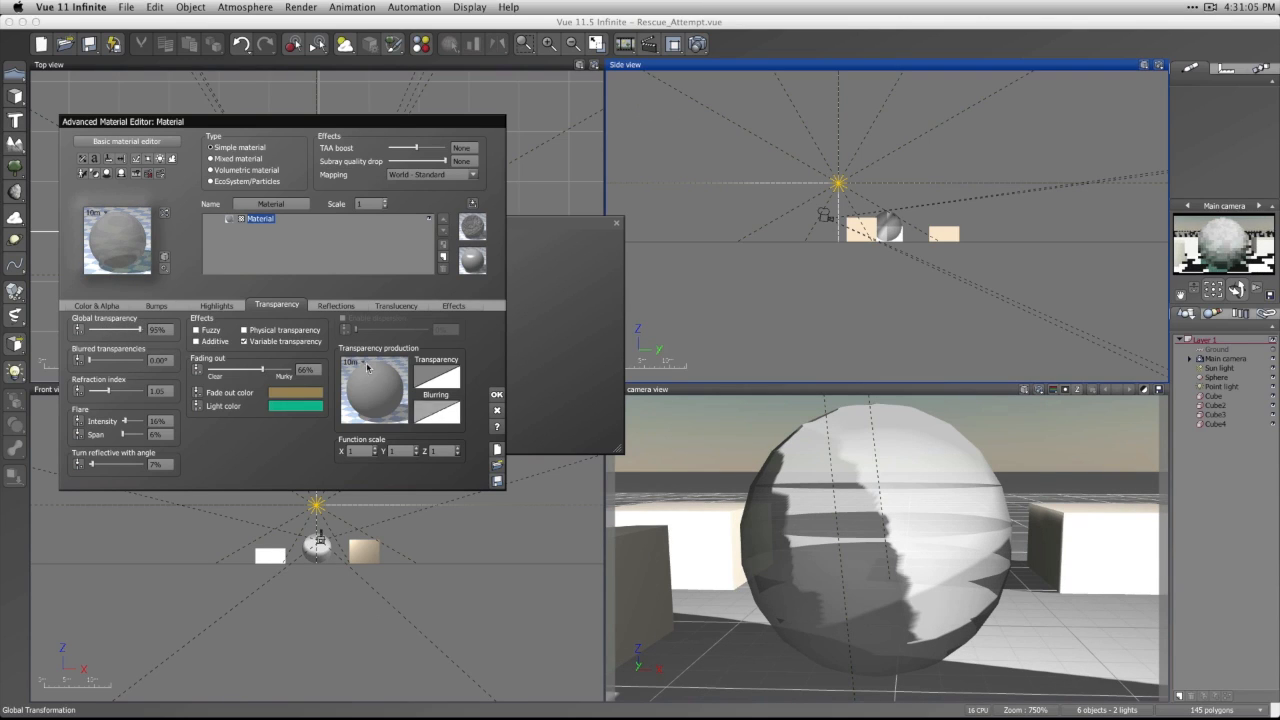
{"action": "left_click", "coordinate": [275, 340]}
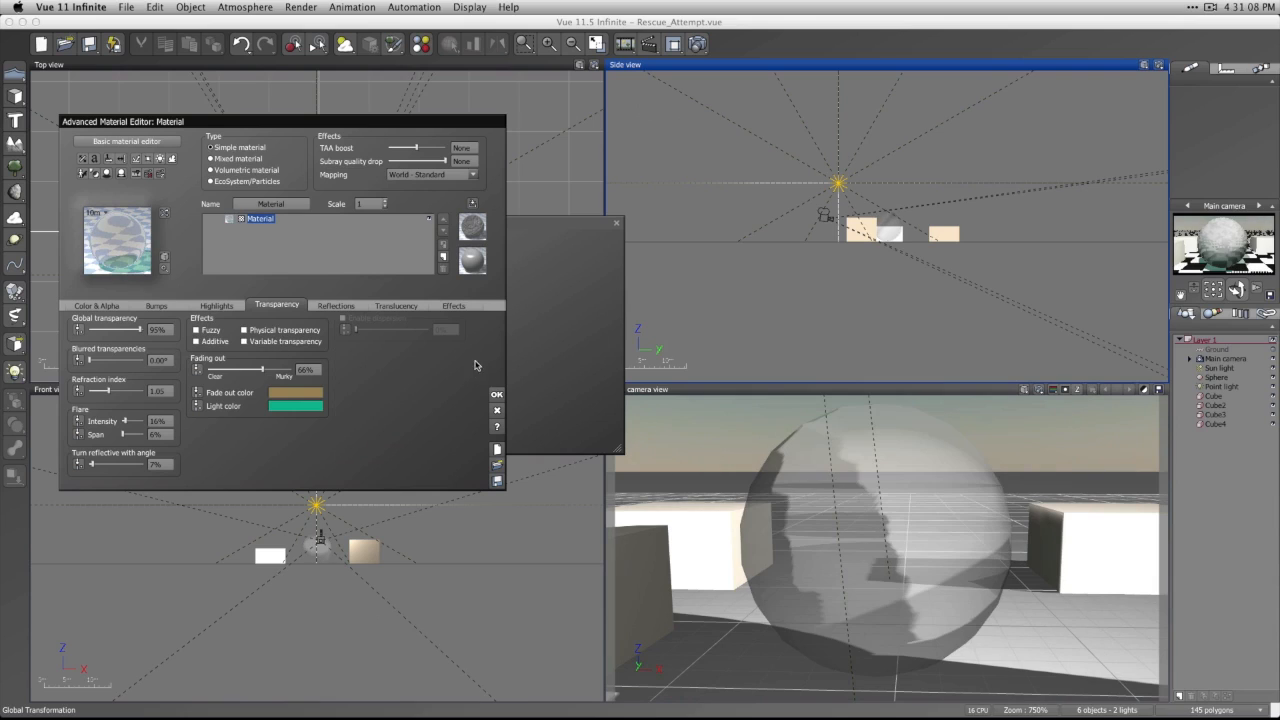
{"action": "left_click", "coordinate": [280, 341]}
Load the Noise (flat) function from the Basic collection as the transparency production function.
{"action": "right_click", "coordinate": [380, 386]}
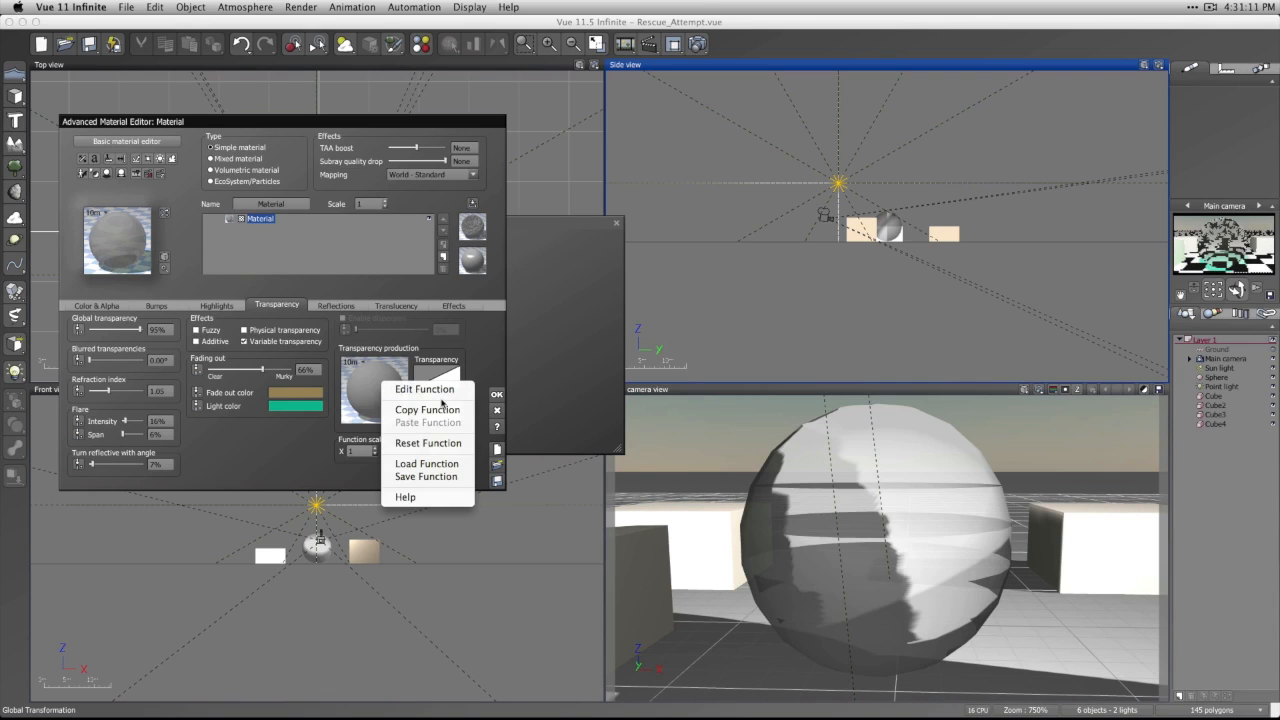
{"action": "left_click", "coordinate": [416, 464]}
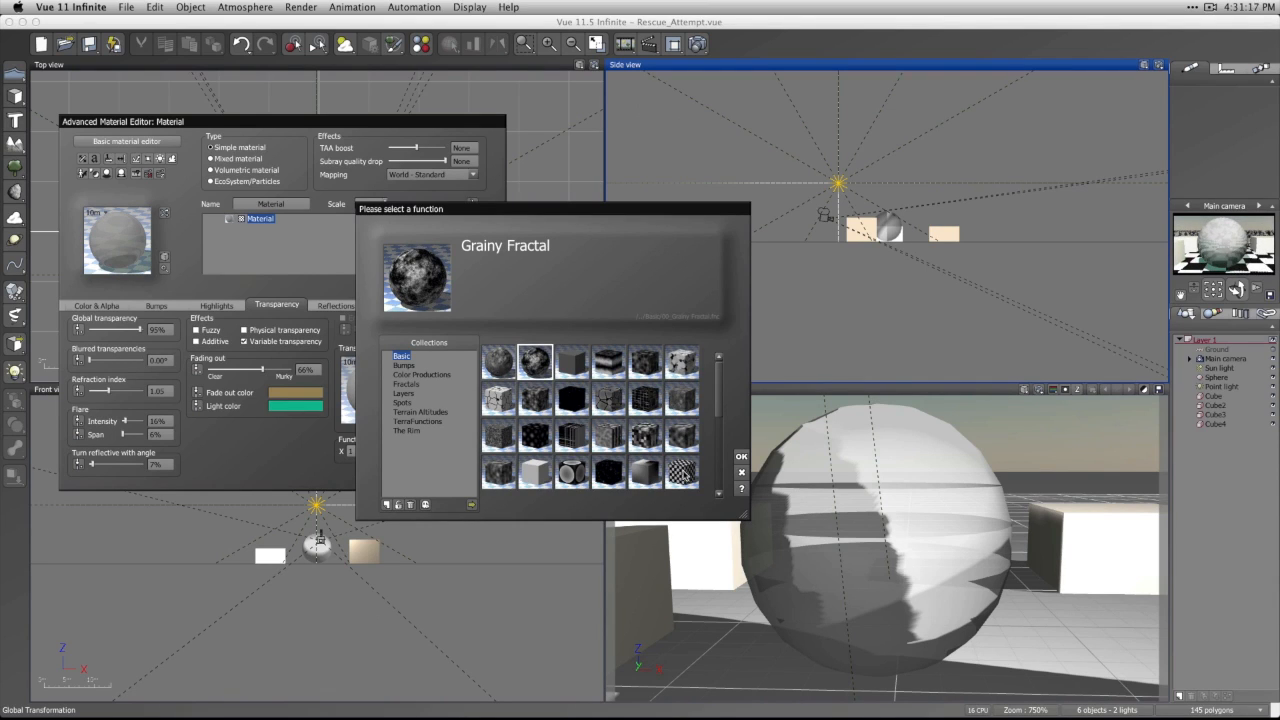
{"action": "left_click", "coordinate": [646, 434]}
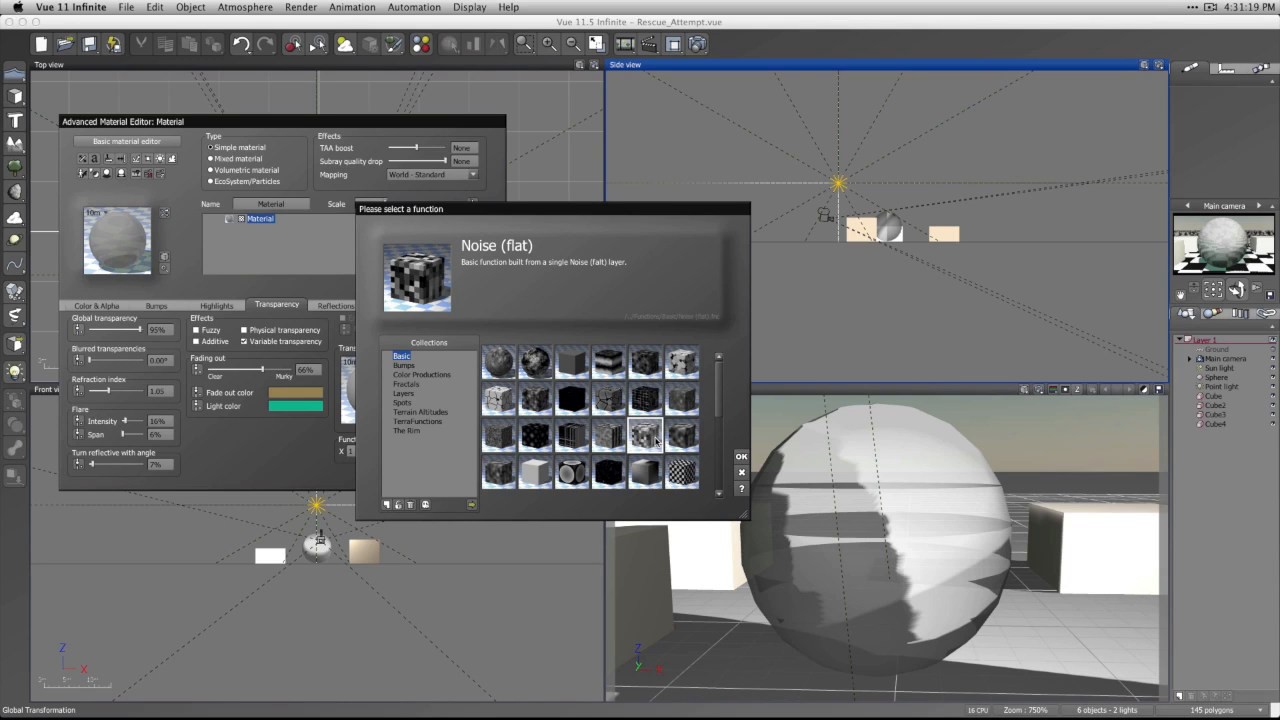
{"action": "left_click", "coordinate": [740, 458]}
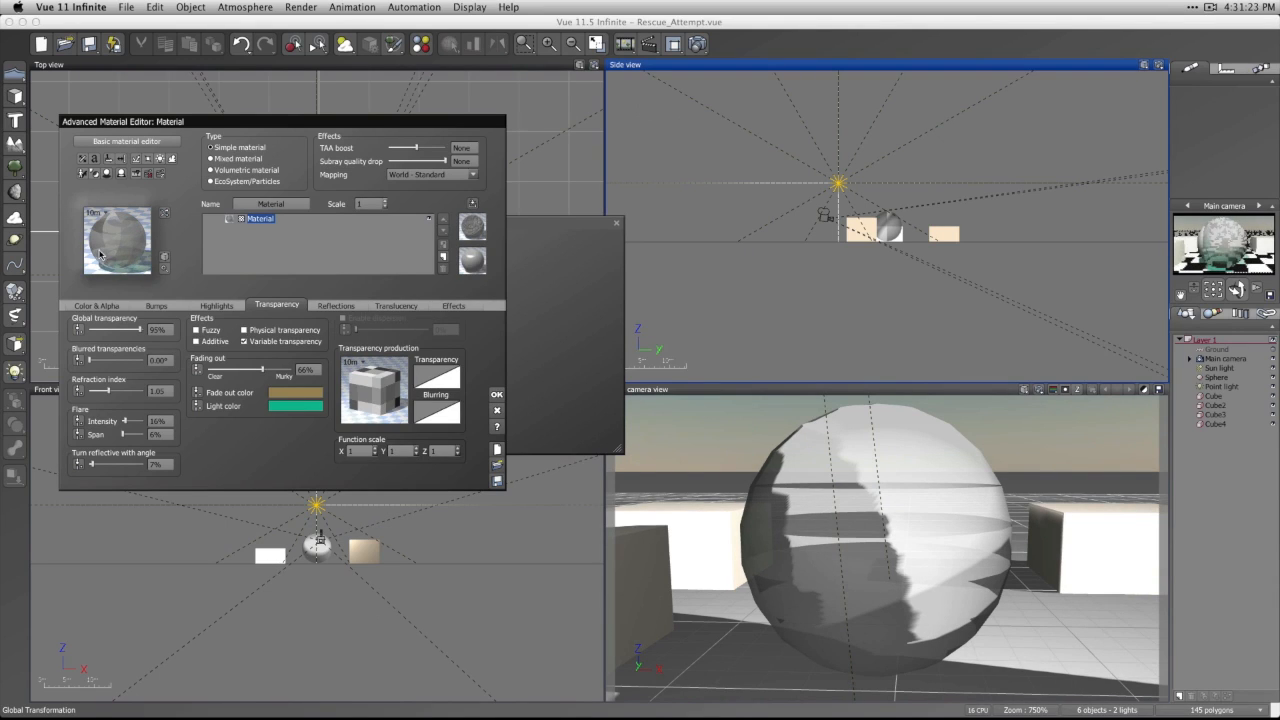
Scale the transparency function to 0.1 in X, Y and Z.
{"action": "double_click", "coordinate": [363, 452]}
{"action": "type", "text": "0.1"}
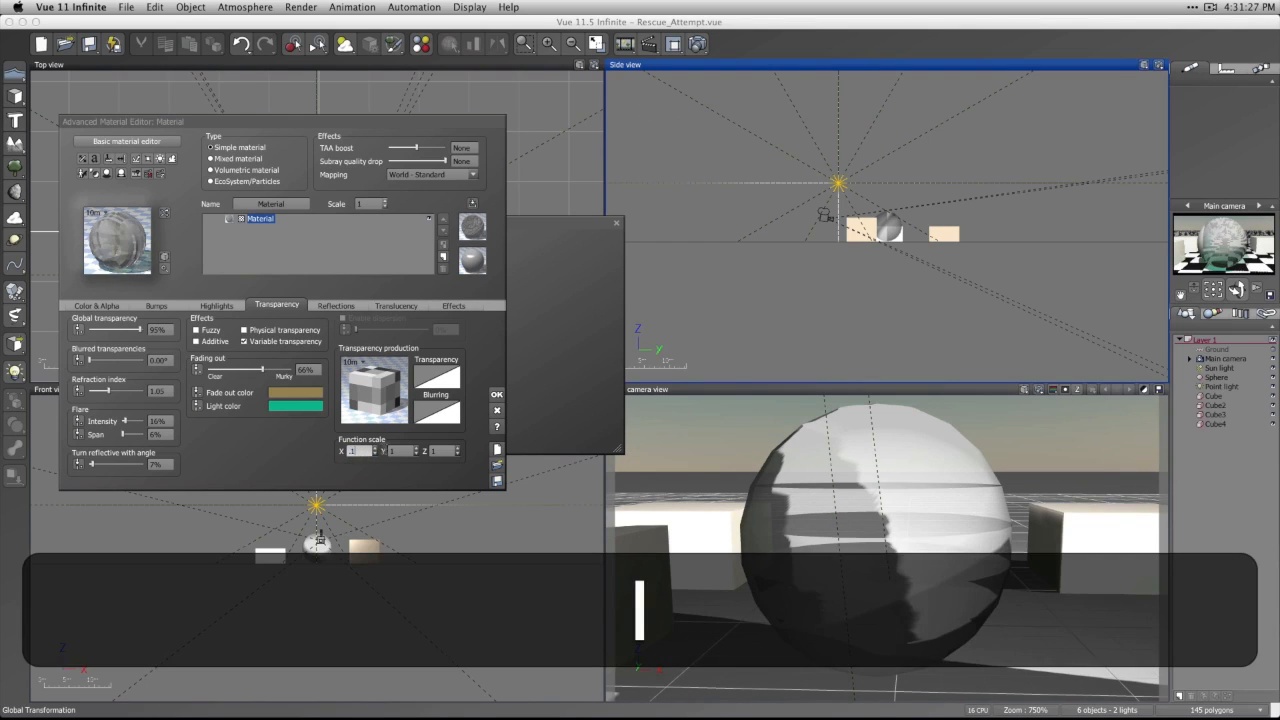
{"action": "double_click", "coordinate": [400, 452]}
{"action": "type", "text": "0.1"}
{"action": "double_click", "coordinate": [445, 452]}
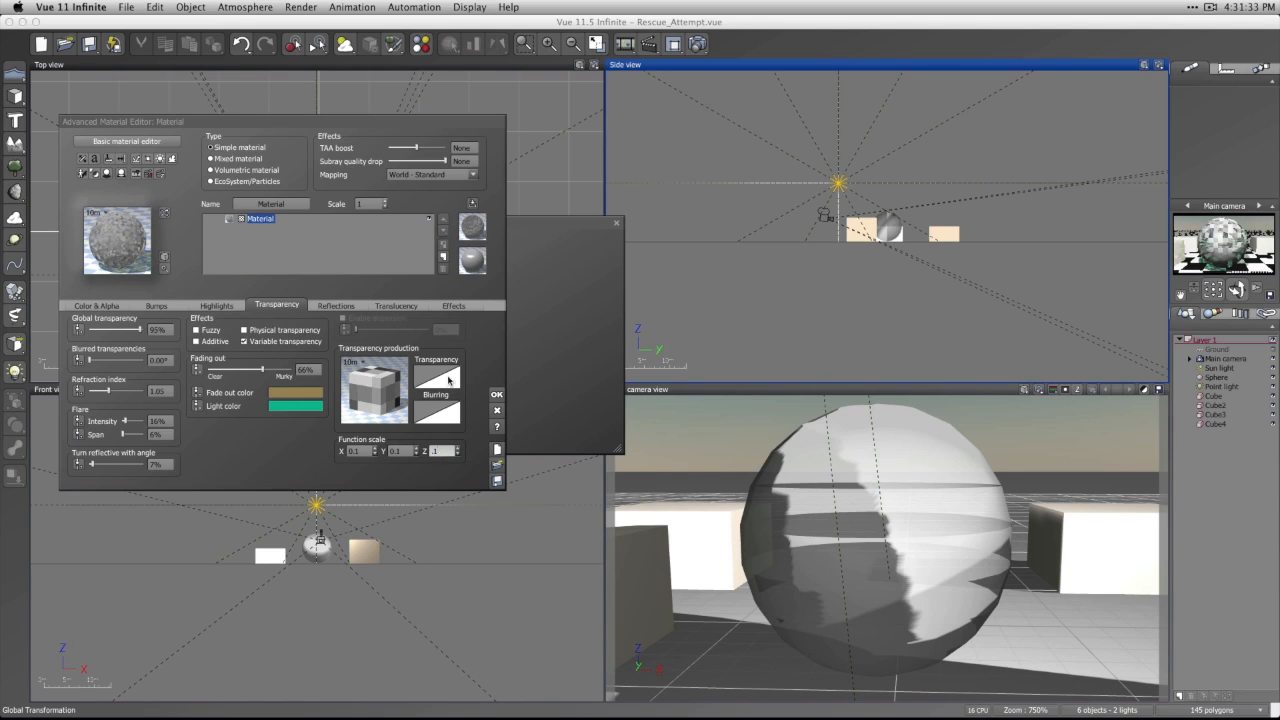
Render the variable transparency in the main camera view and accept the post-render options.
{"action": "left_click", "coordinate": [1038, 390]}
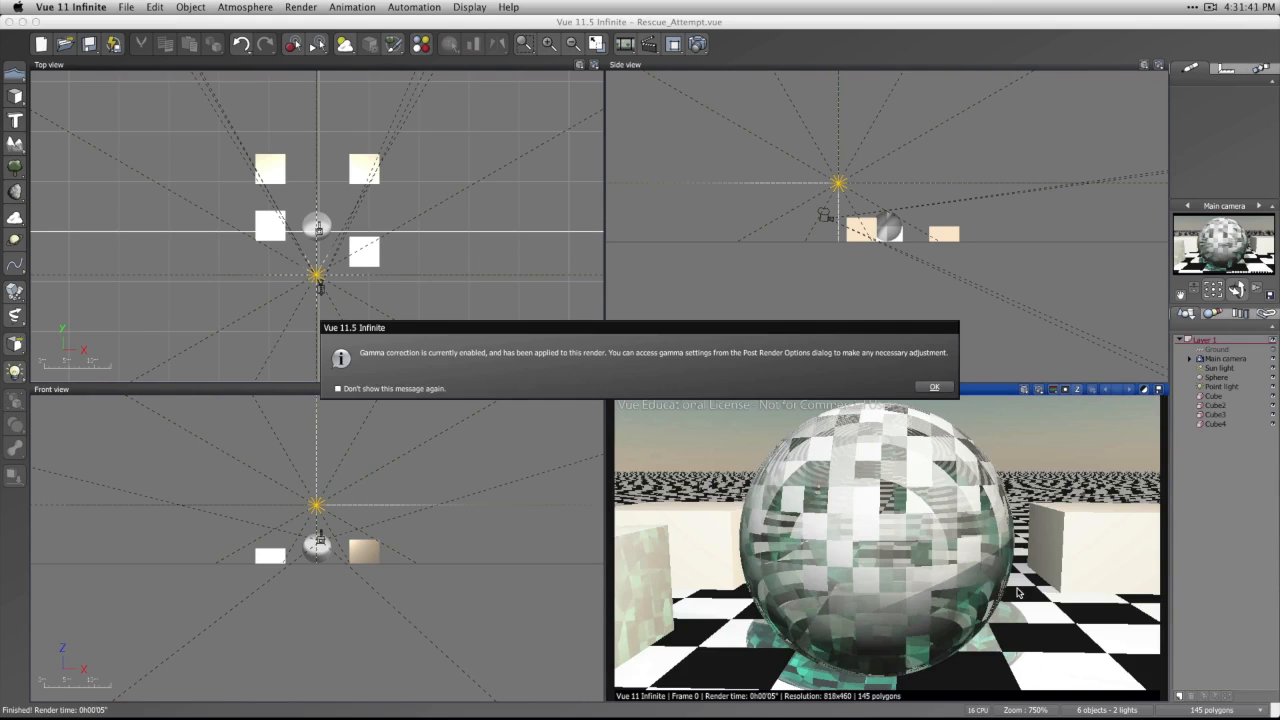
{"action": "left_click", "coordinate": [937, 386]}
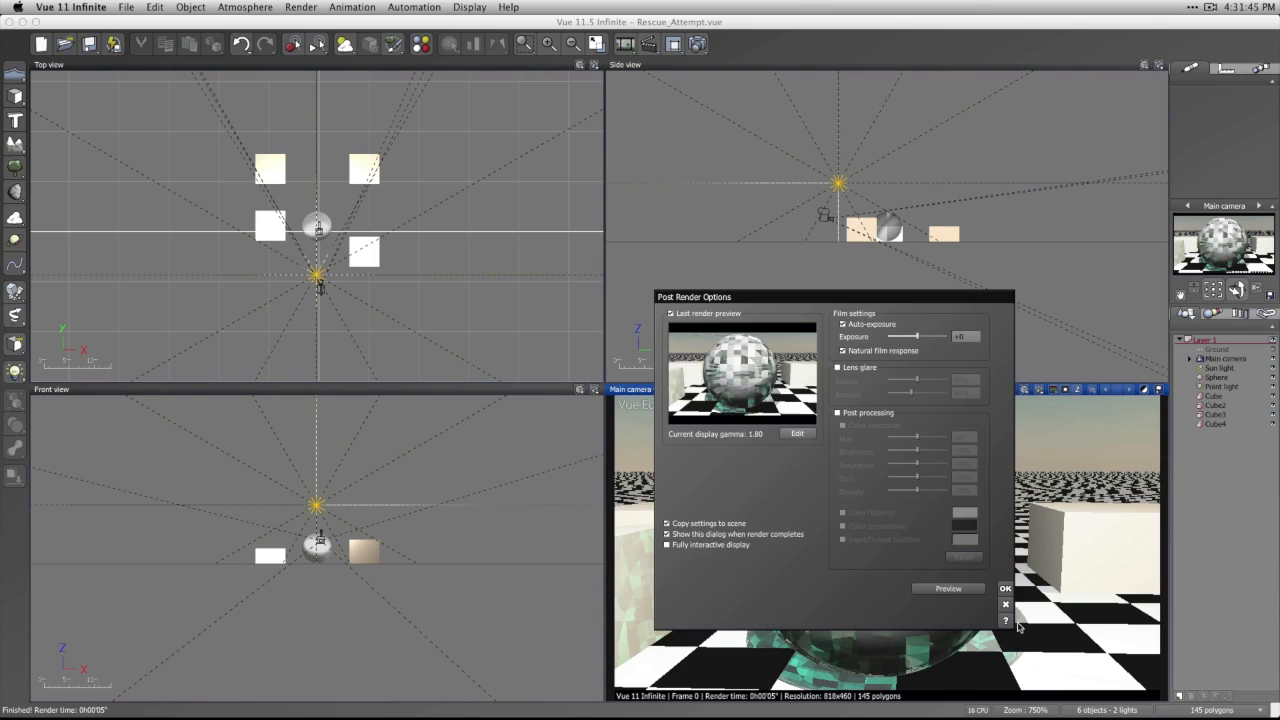
{"action": "left_click", "coordinate": [1005, 589]}
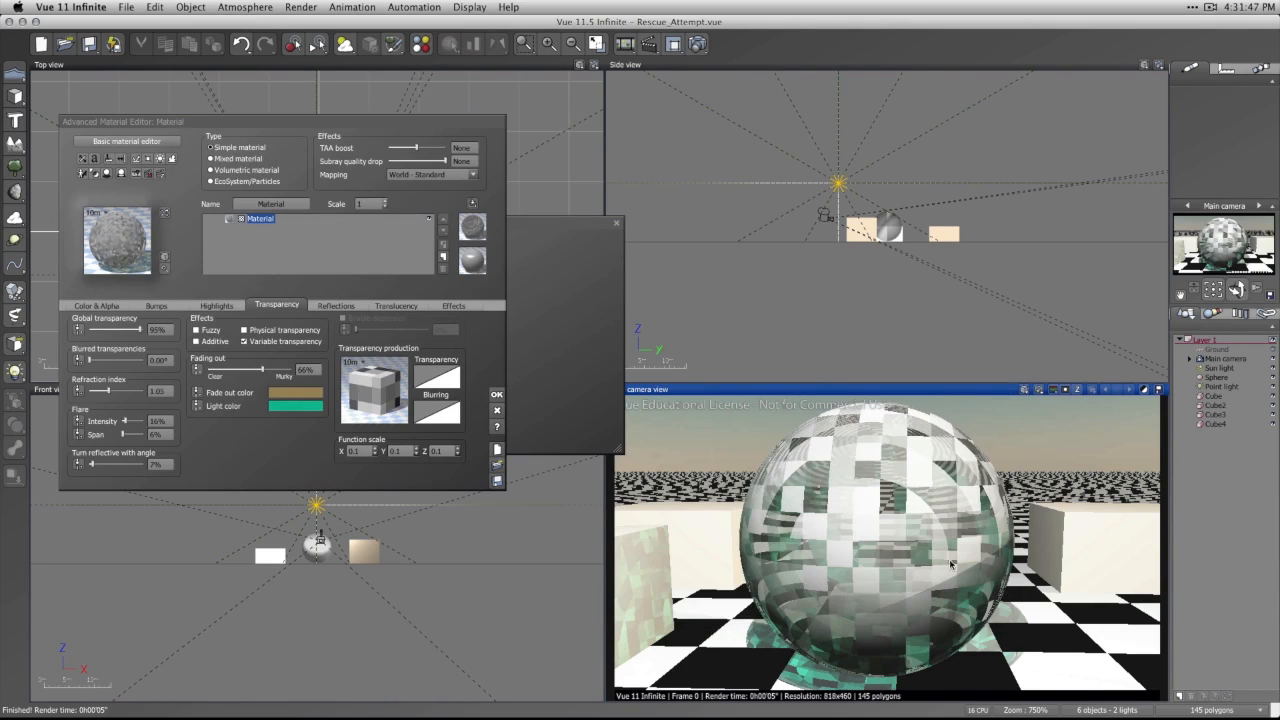
{"action": "right_click", "coordinate": [391, 404]}
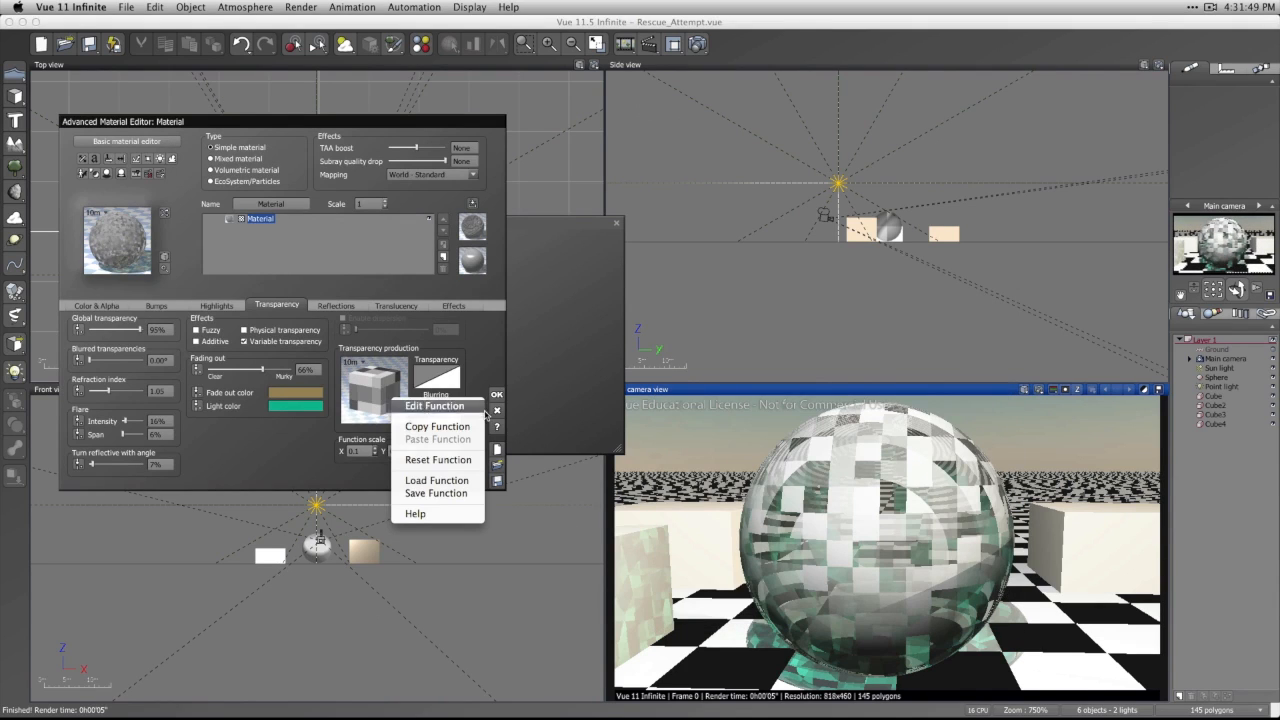
{"action": "left_click", "coordinate": [373, 402]}
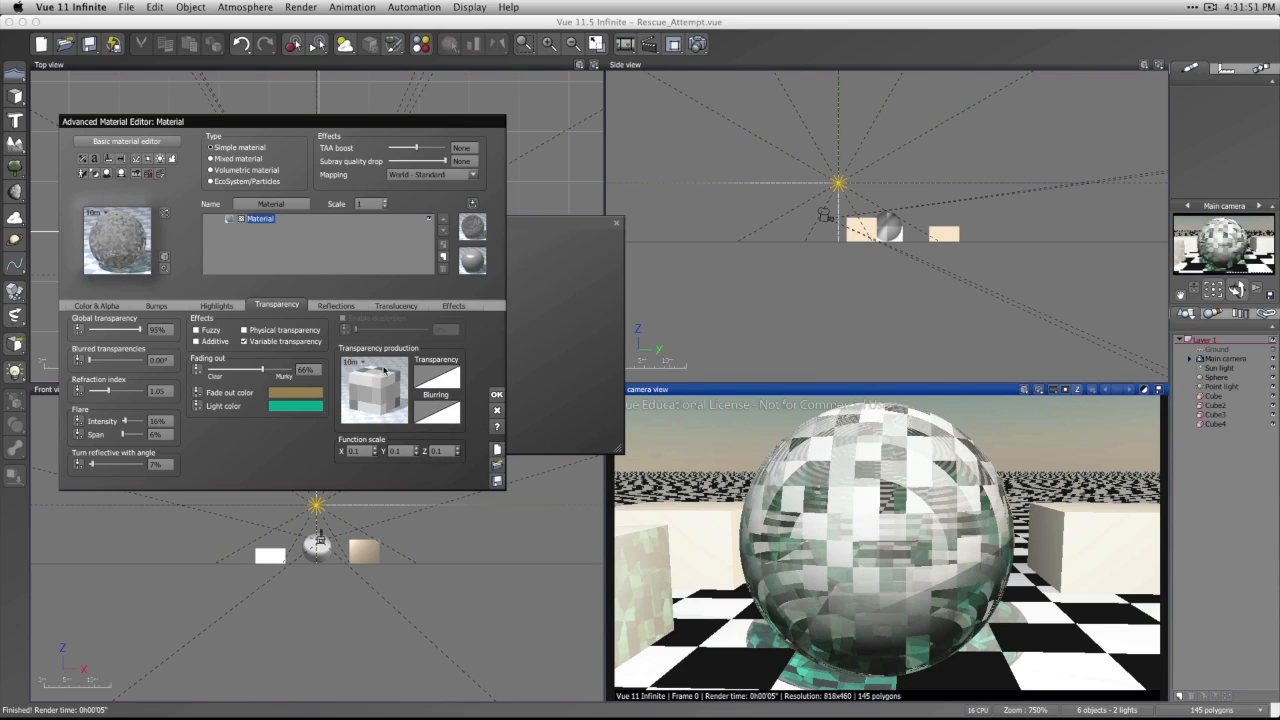
Reset the sphere's material to the default and set global reflectivity to 89% with blurred reflections of 17.3°.
{"action": "left_click", "coordinate": [497, 463]}
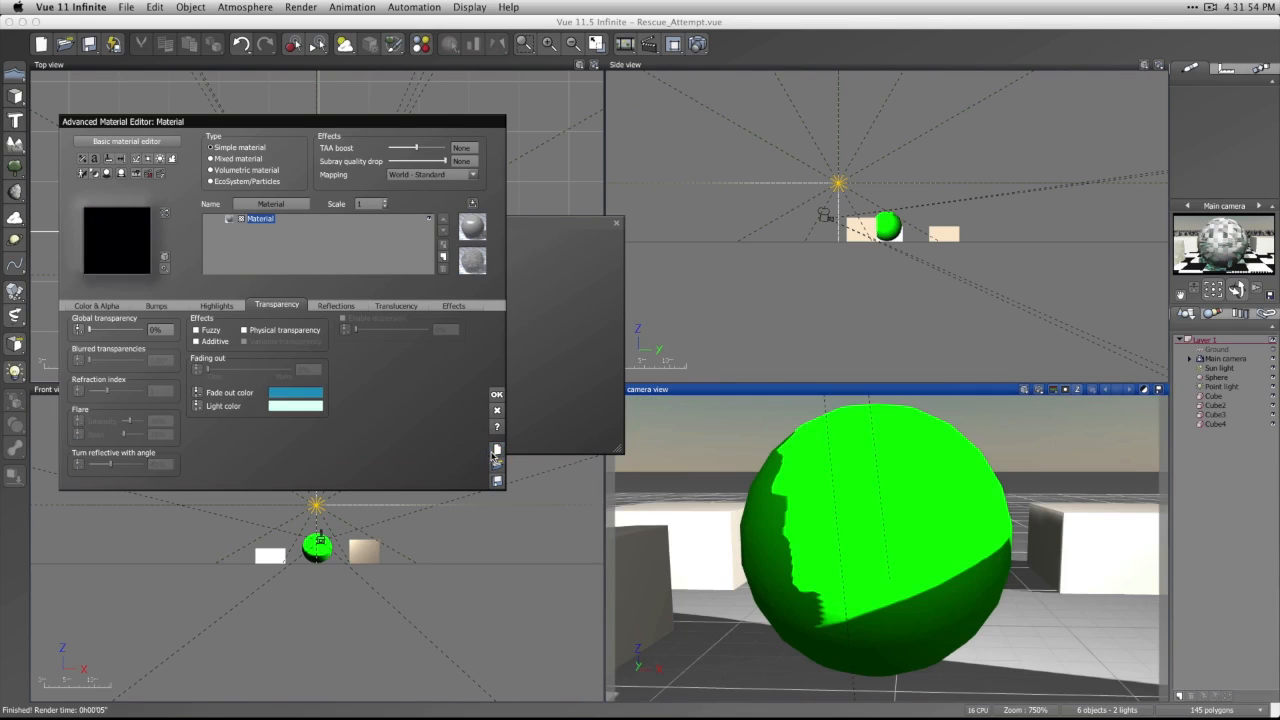
{"action": "left_click", "coordinate": [337, 306]}
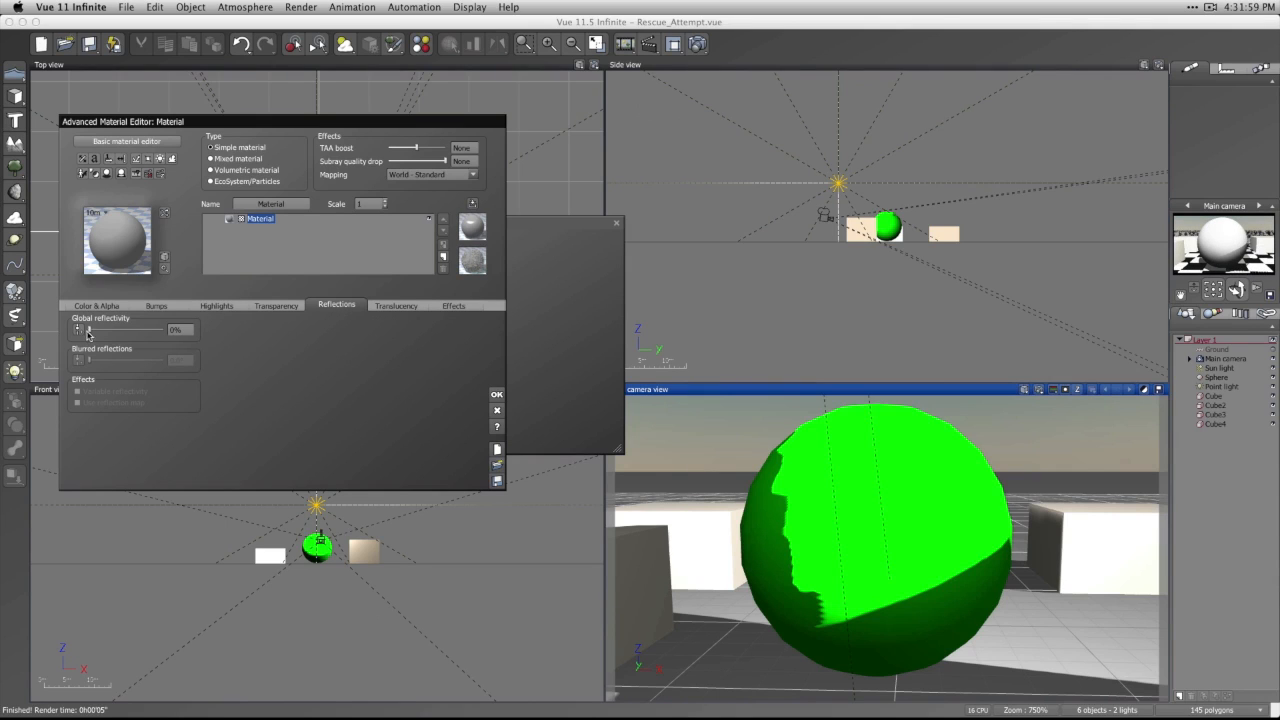
{"action": "left_click_drag", "start_coordinate": [92, 329], "coordinate": [330, 333]}
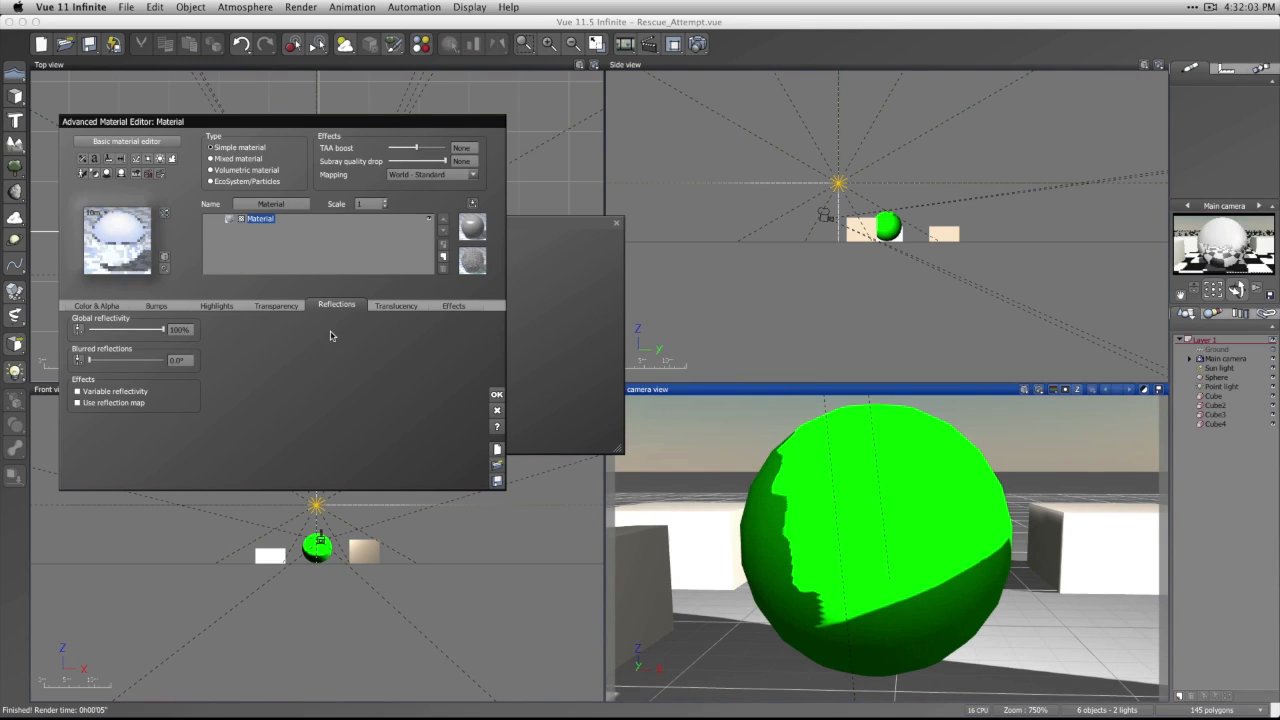
{"action": "mouse_move", "coordinate": [162, 329]}
{"action": "left_mouse_down"}
{"action": "mouse_move", "coordinate": [140, 329]}
{"action": "mouse_move", "coordinate": [117, 361]}
{"action": "mouse_move", "coordinate": [159, 366]}
{"action": "mouse_move", "coordinate": [142, 329]}
{"action": "mouse_move", "coordinate": [161, 330]}
{"action": "left_mouse_up"}
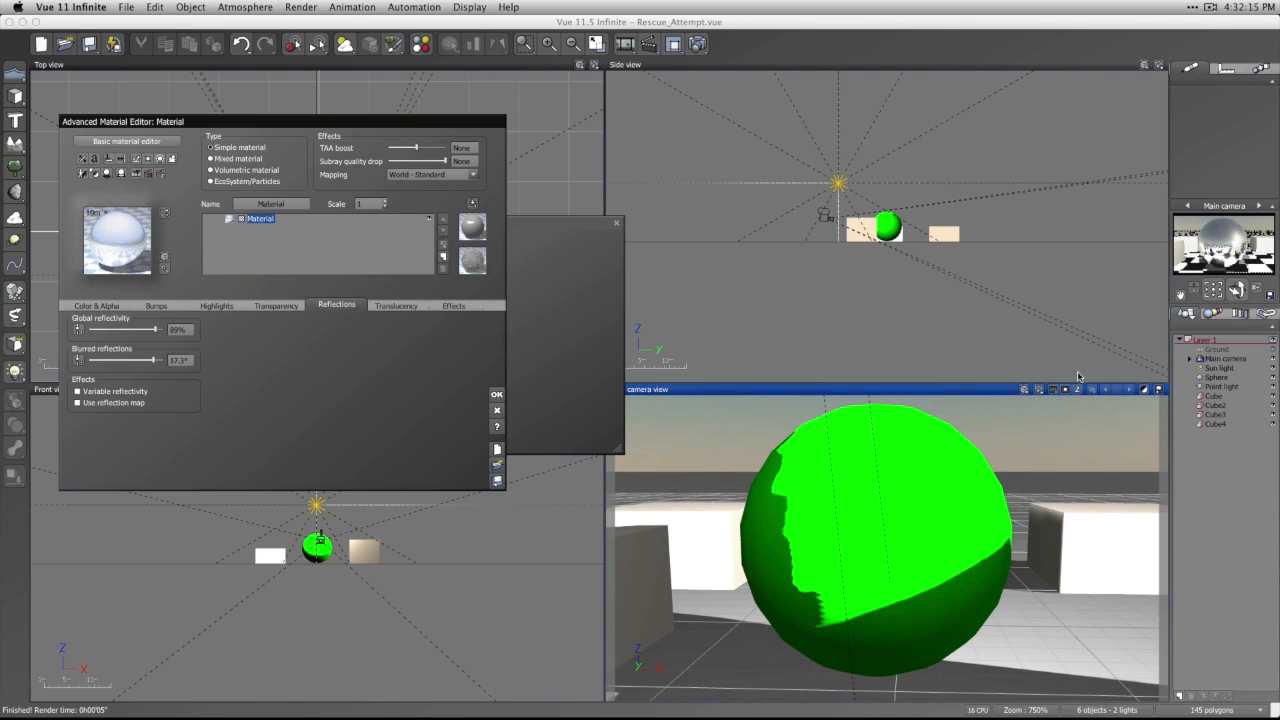
Render the blurred reflections in the main camera view and accept the post-render options.
{"action": "left_click", "coordinate": [1040, 390]}
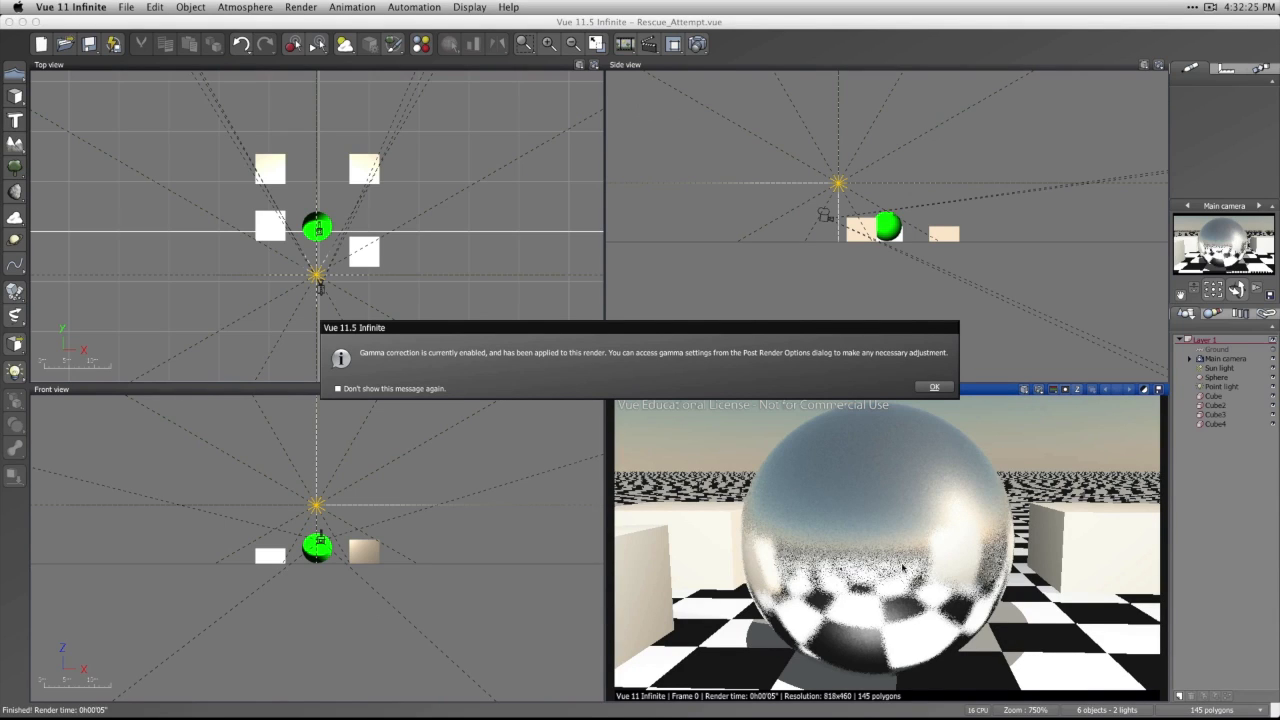
{"action": "left_click", "coordinate": [944, 389]}
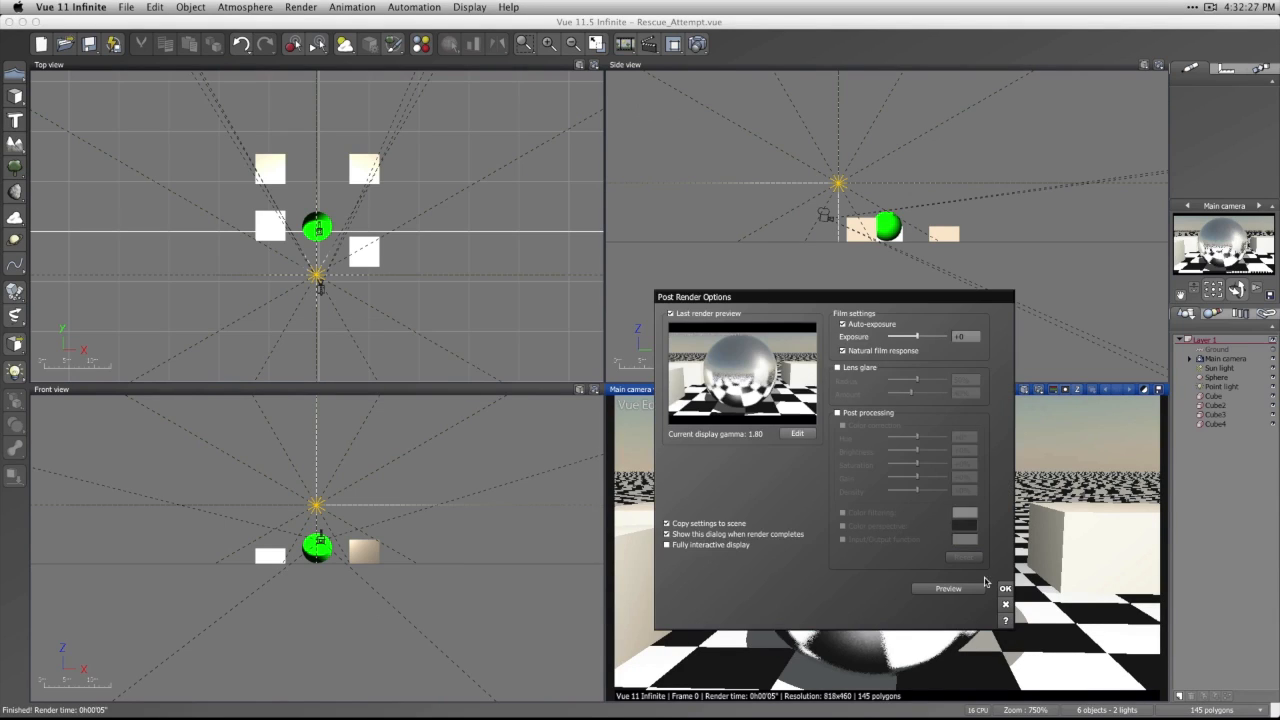
{"action": "left_click", "coordinate": [1005, 590]}
{"action": "double_click", "coordinate": [317, 228]}
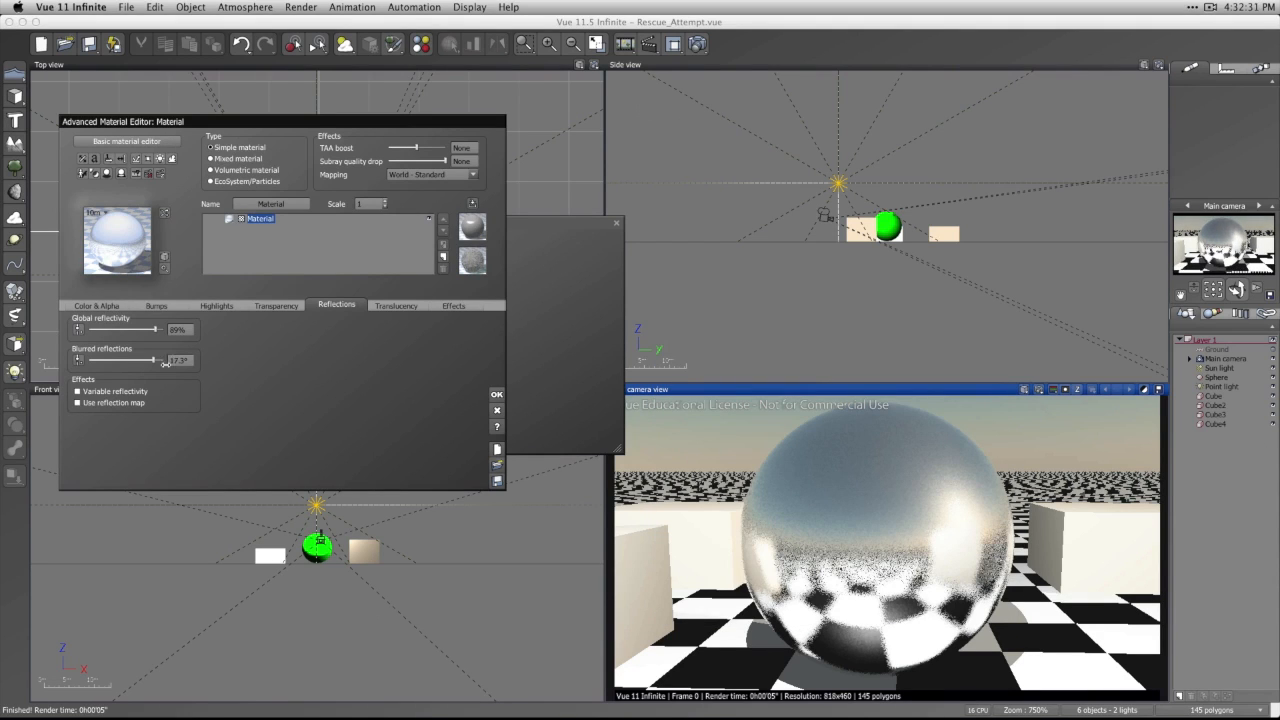
Set blurred reflections to 0.2°, enable variable reflectivity and load the Noise (flat) function for it.
{"action": "left_click_drag", "start_coordinate": [152, 359], "coordinate": [89, 359]}
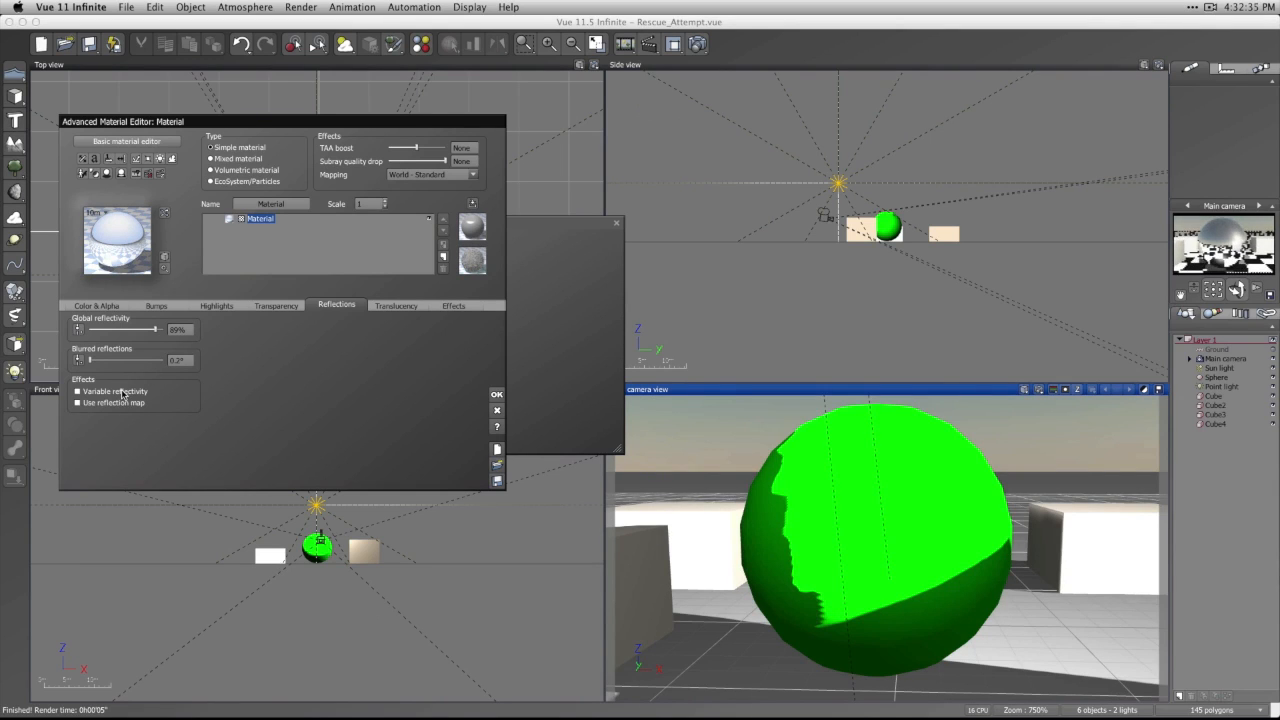
{"action": "left_click", "coordinate": [125, 393]}
{"action": "right_click", "coordinate": [231, 370]}
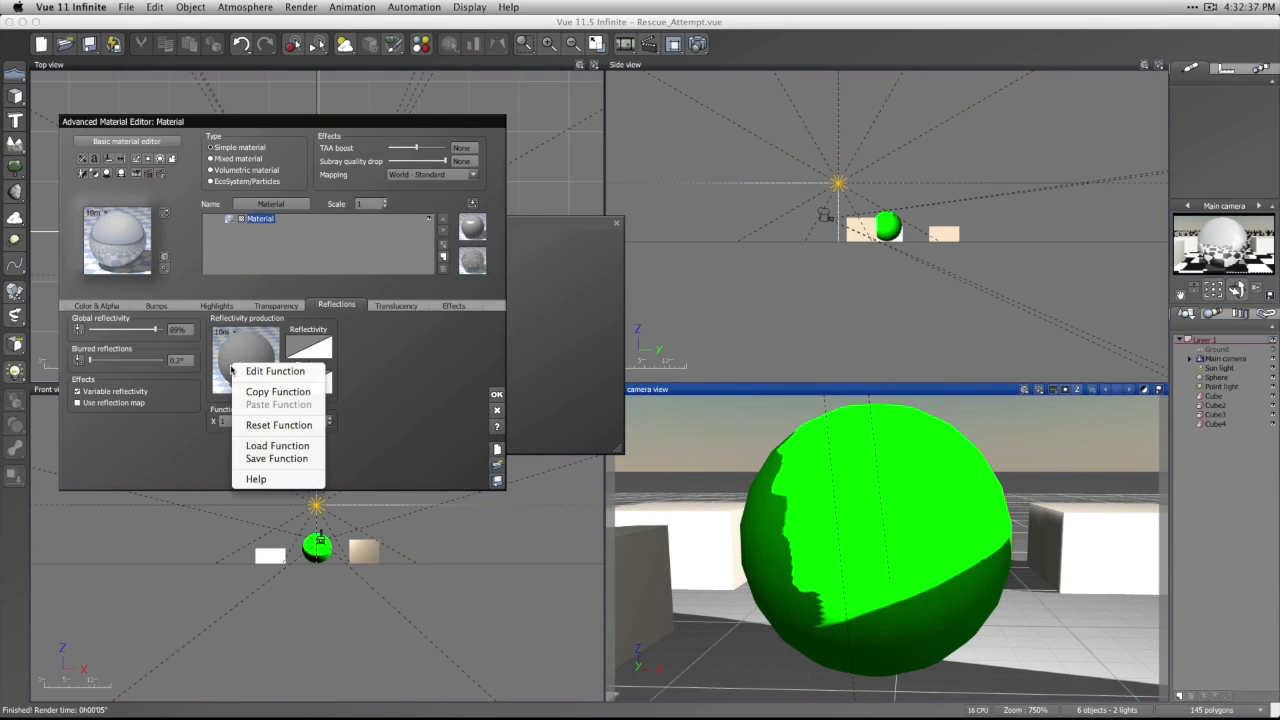
{"action": "left_click", "coordinate": [272, 445]}
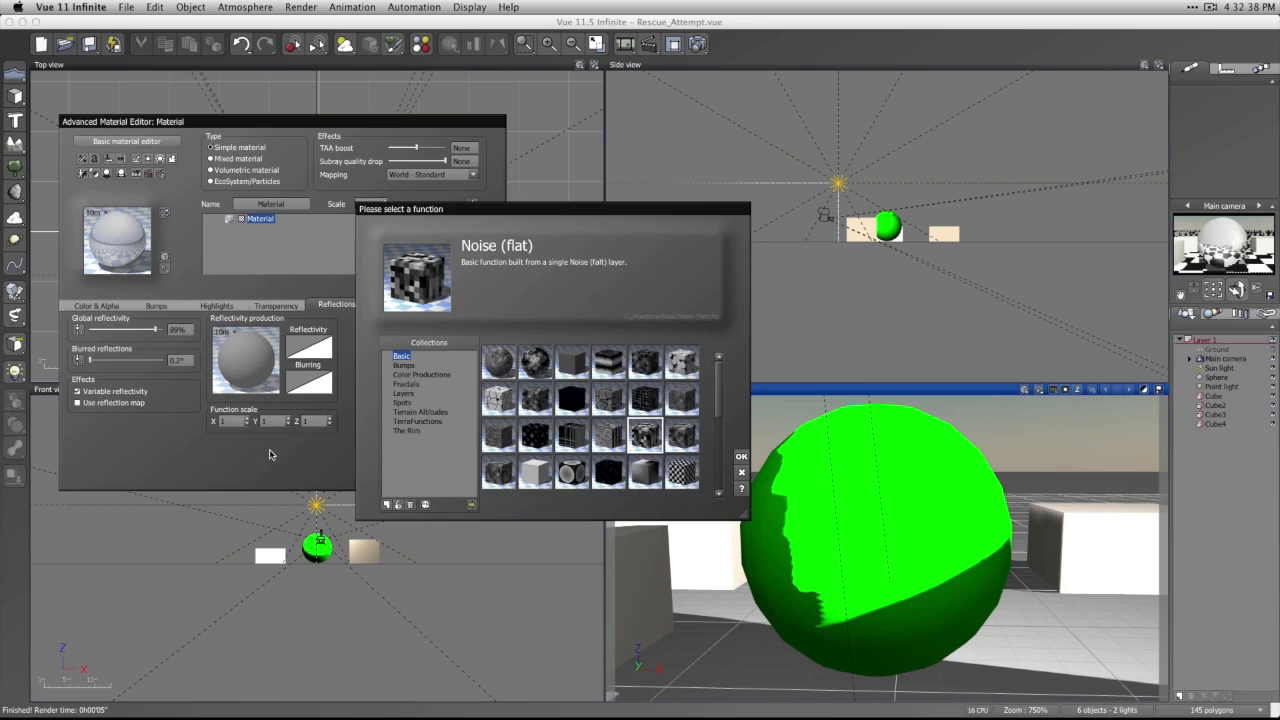
{"action": "left_click", "coordinate": [742, 457]}
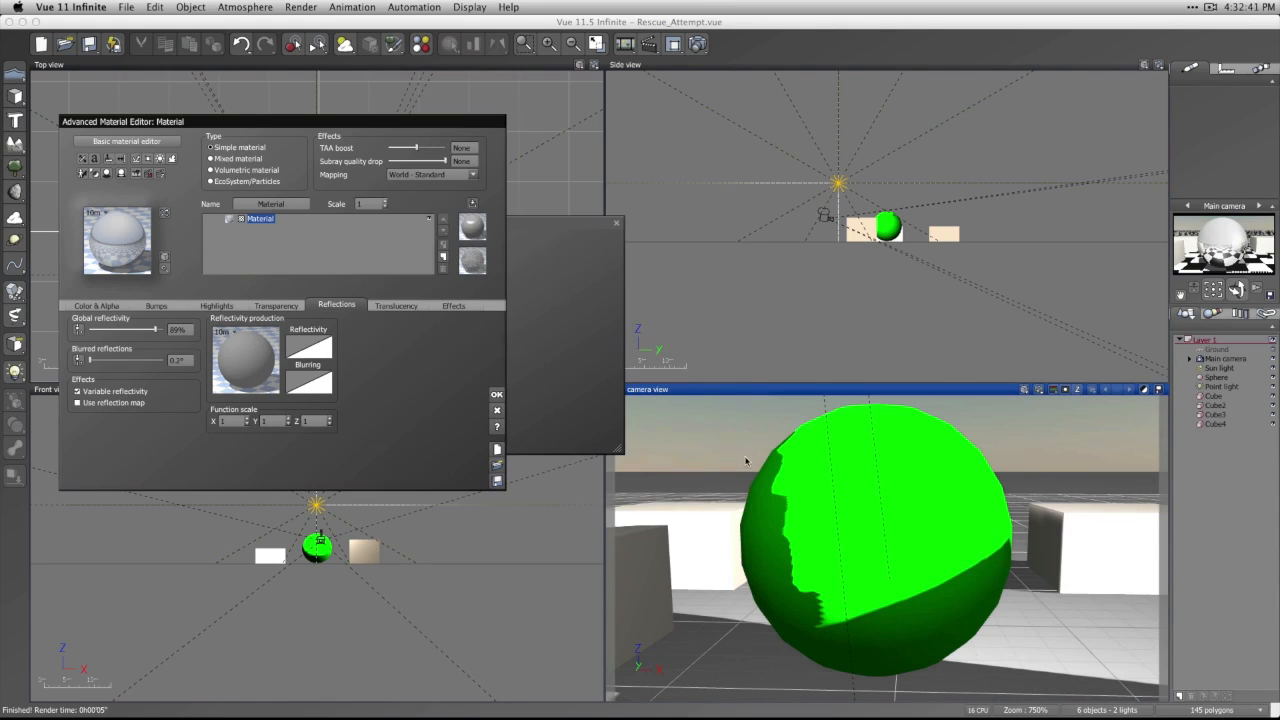
Scale the reflectivity function to 0.1 in X and Y and render the variable reflectivity in the main camera view.
{"action": "left_click", "coordinate": [235, 425]}
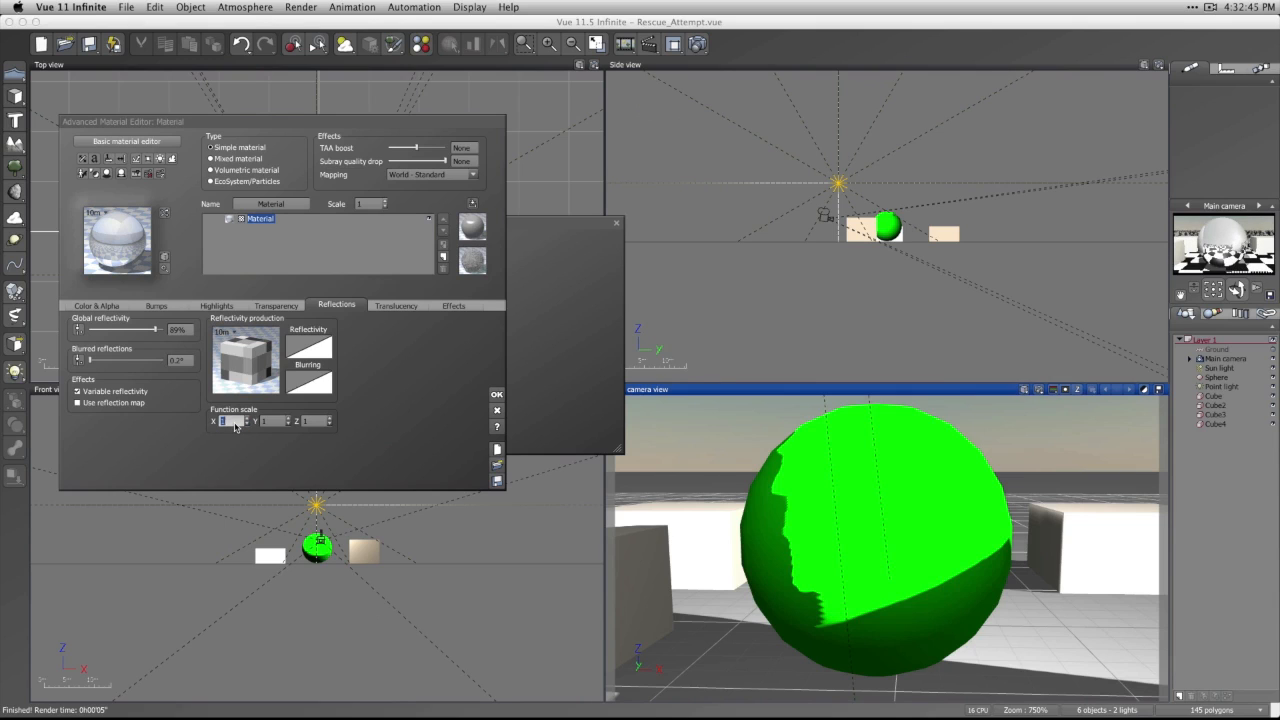
{"action": "type", "text": ".1"}
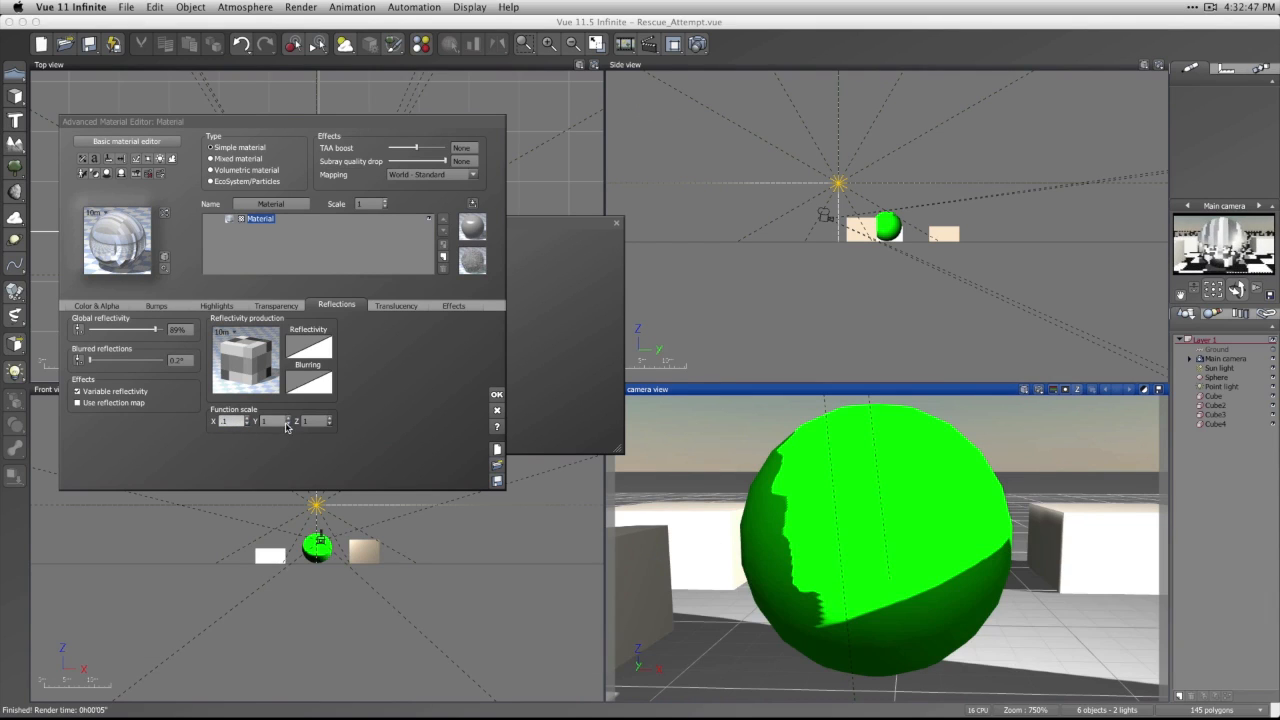
{"action": "key", "text": "Tab"}
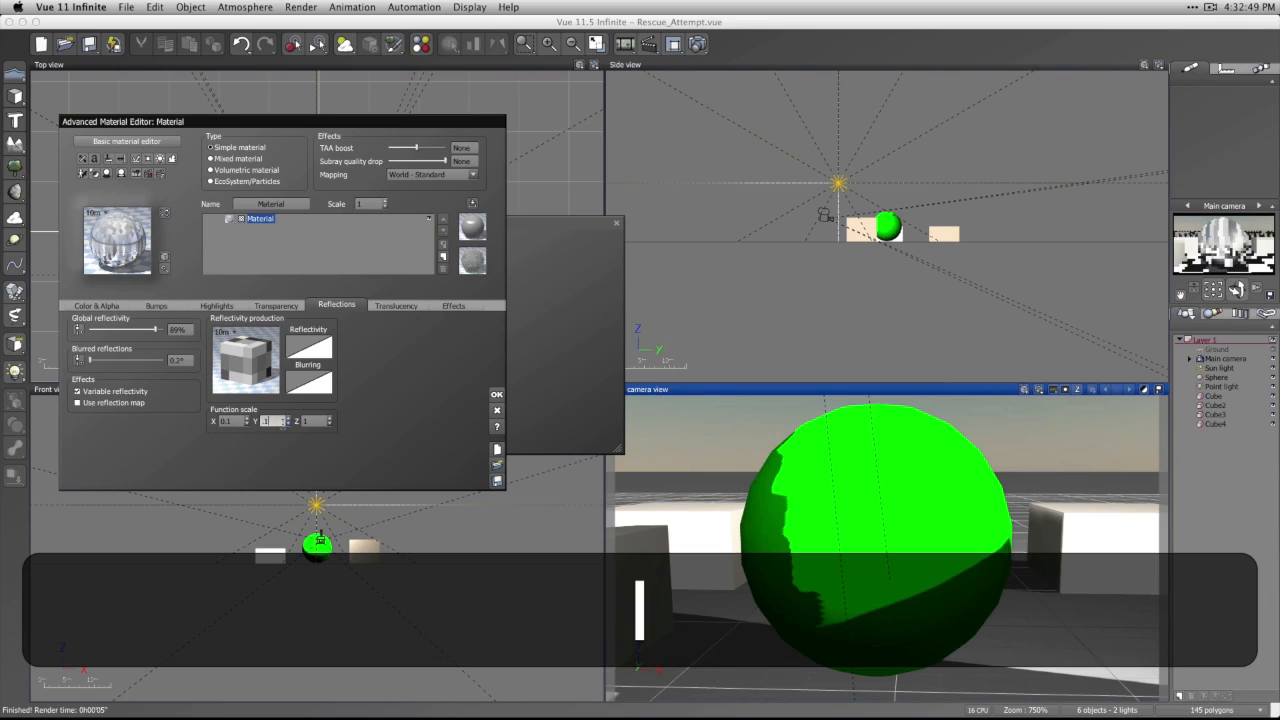
{"action": "key", "text": "Tab"}
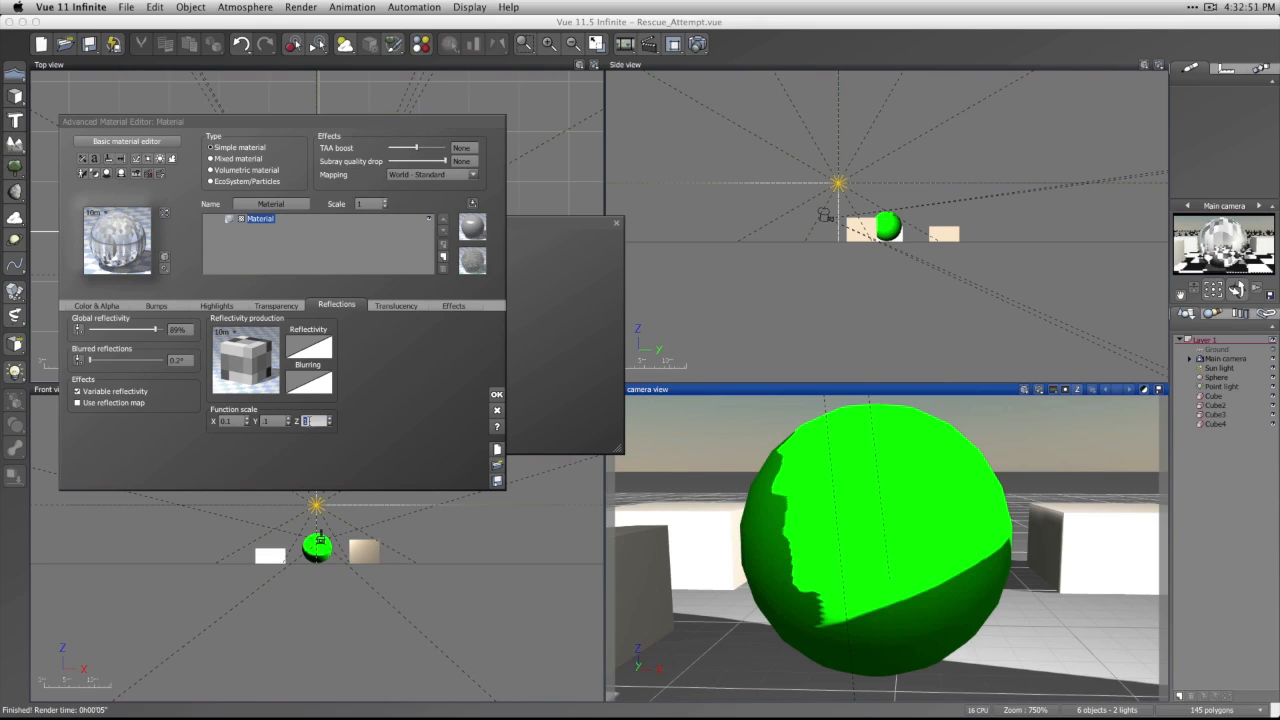
{"action": "key", "text": "Return"}
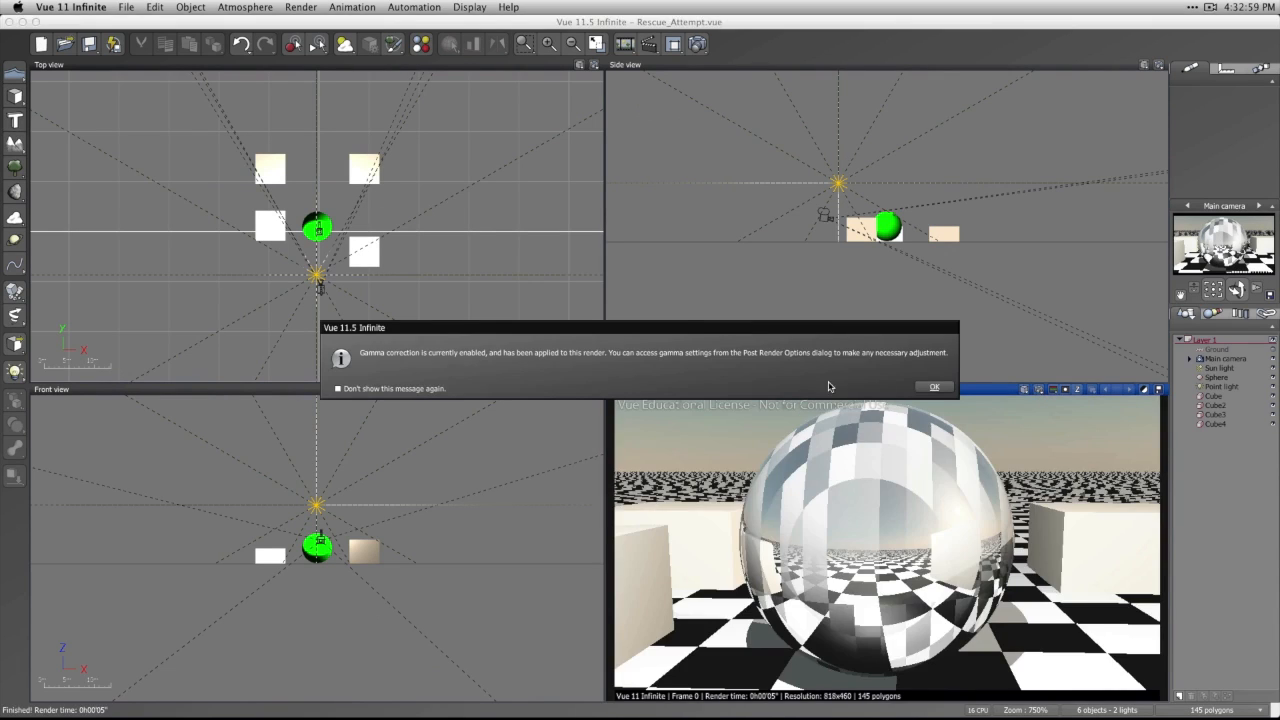
{"action": "left_click", "coordinate": [932, 387]}
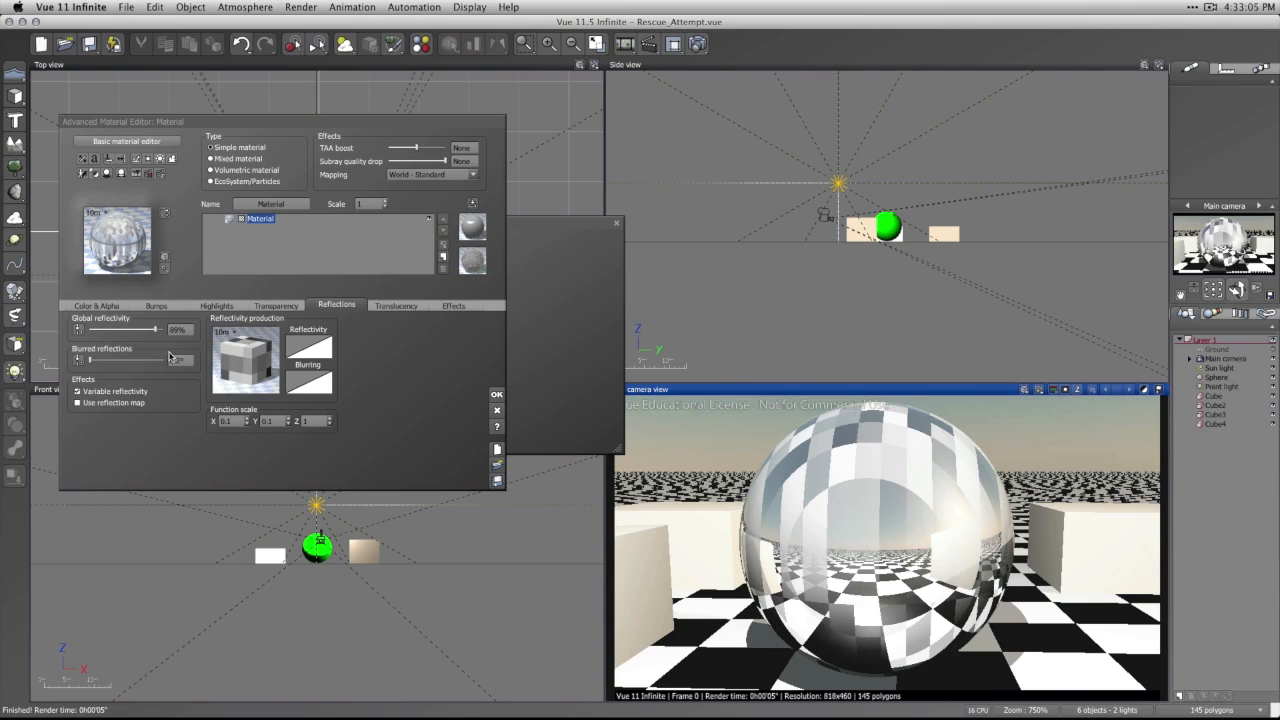
Turn off variable reflectivity and use the City picture from the HDRI collection as the reflection map.
{"action": "left_click", "coordinate": [87, 408]}
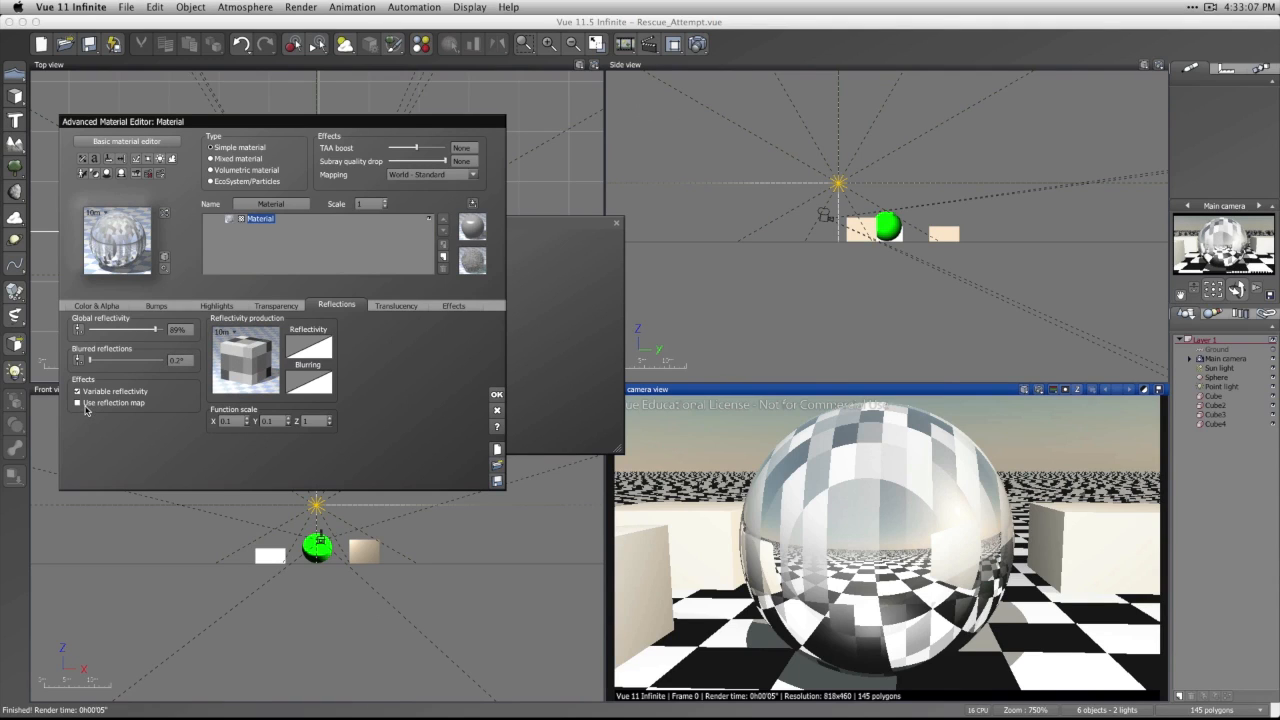
{"action": "left_click", "coordinate": [78, 391]}
{"action": "left_click", "coordinate": [78, 403]}
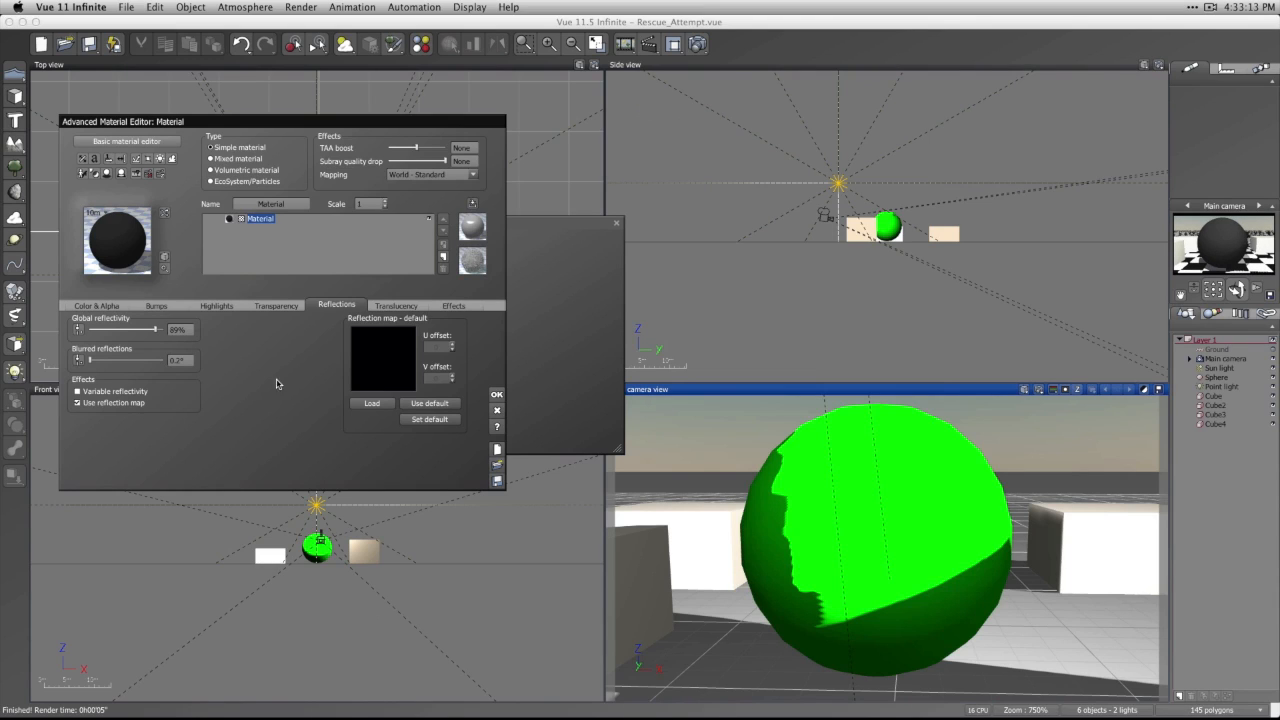
{"action": "left_click", "coordinate": [370, 404]}
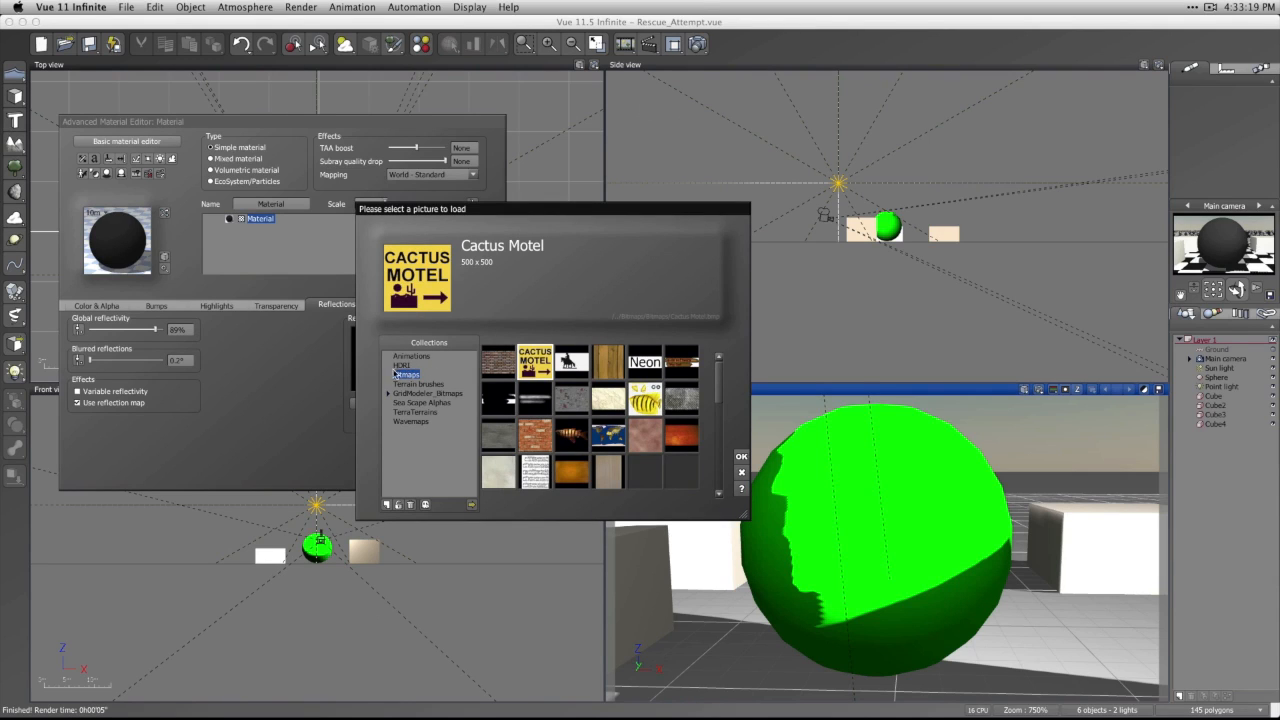
{"action": "left_click", "coordinate": [399, 366]}
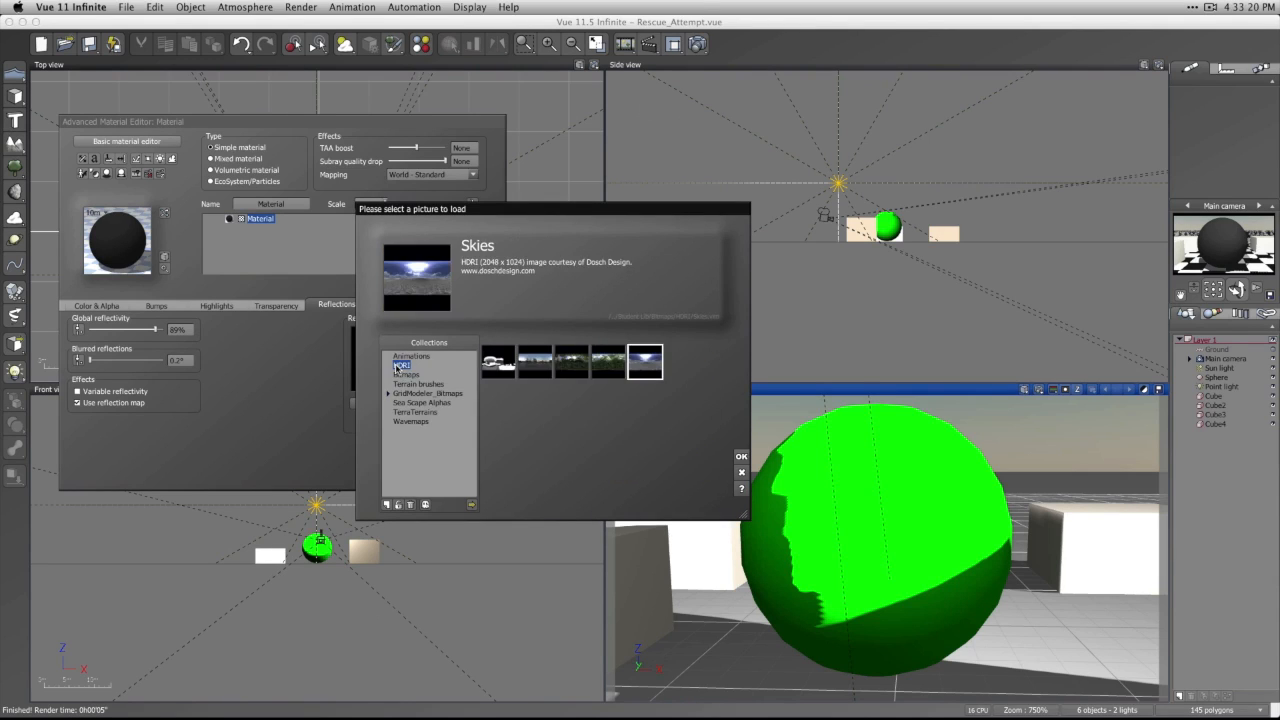
{"action": "left_click", "coordinate": [559, 365]}
{"action": "left_click", "coordinate": [545, 365]}
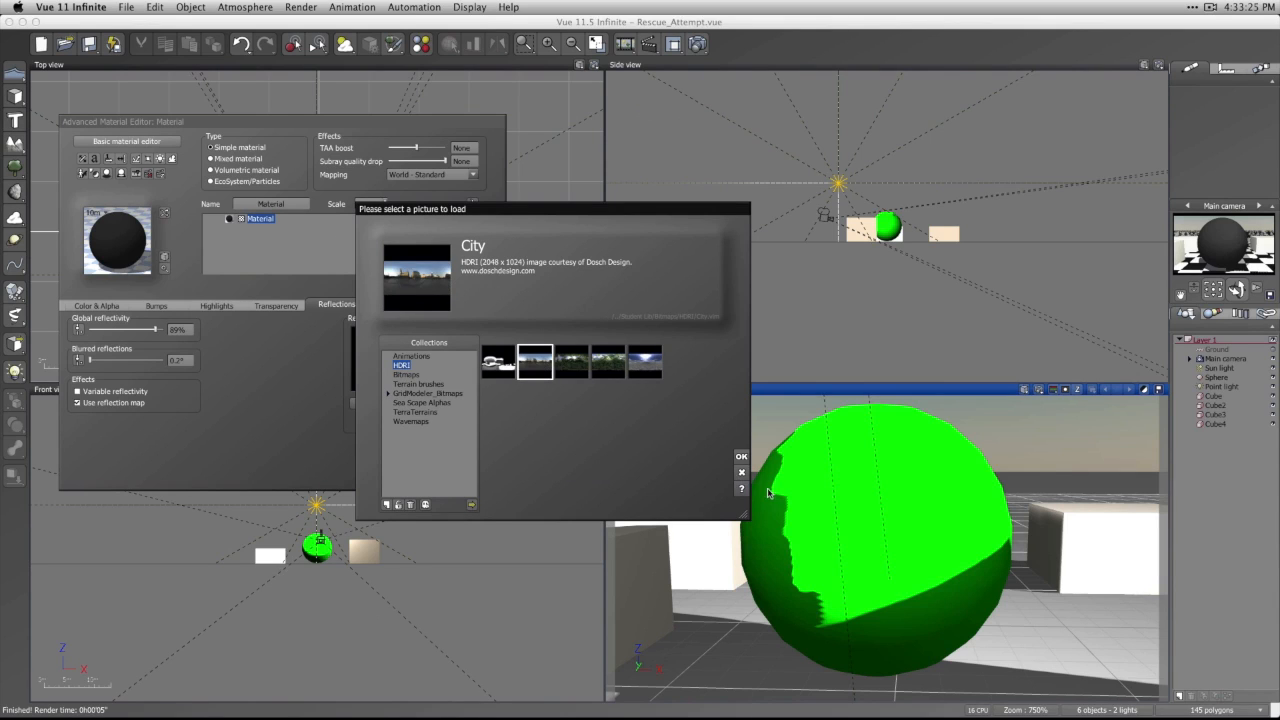
{"action": "left_click", "coordinate": [741, 456]}
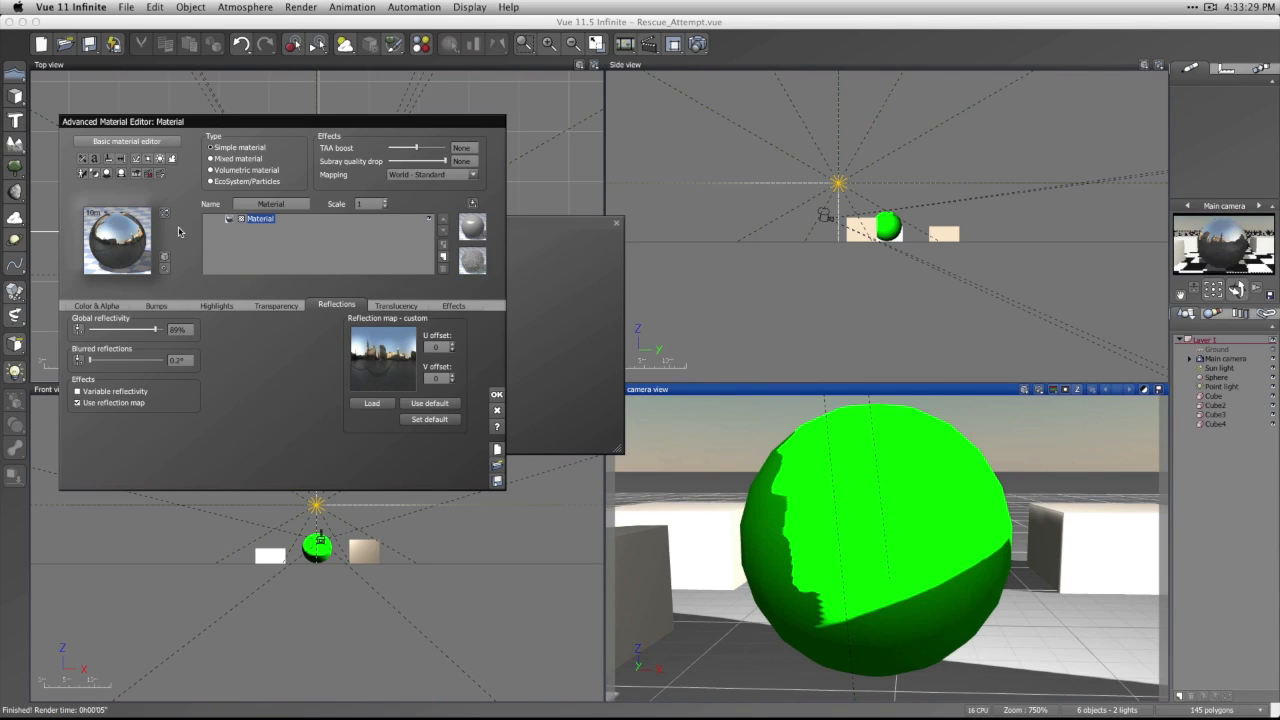
Apply the reflection-mapped material, render the main camera view and accept the post-render options.
{"action": "left_click", "coordinate": [497, 394]}
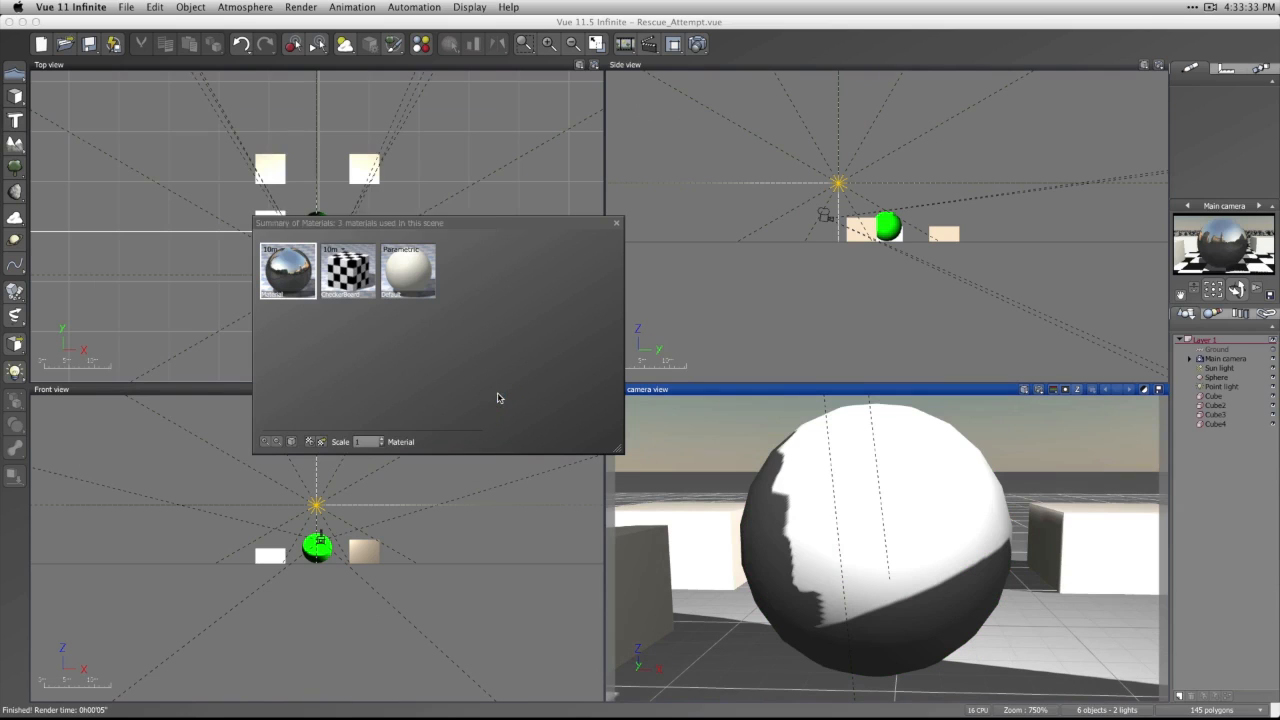
{"action": "left_click", "coordinate": [1040, 391]}
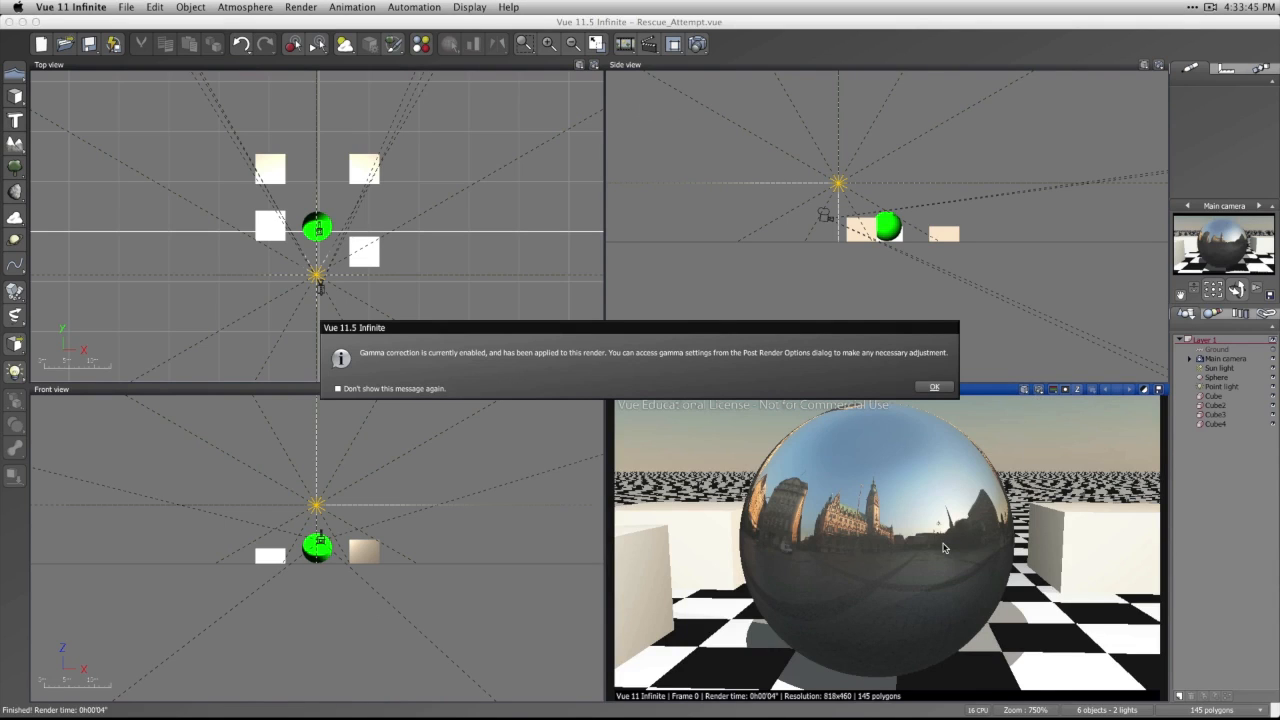
{"action": "left_click", "coordinate": [935, 388]}
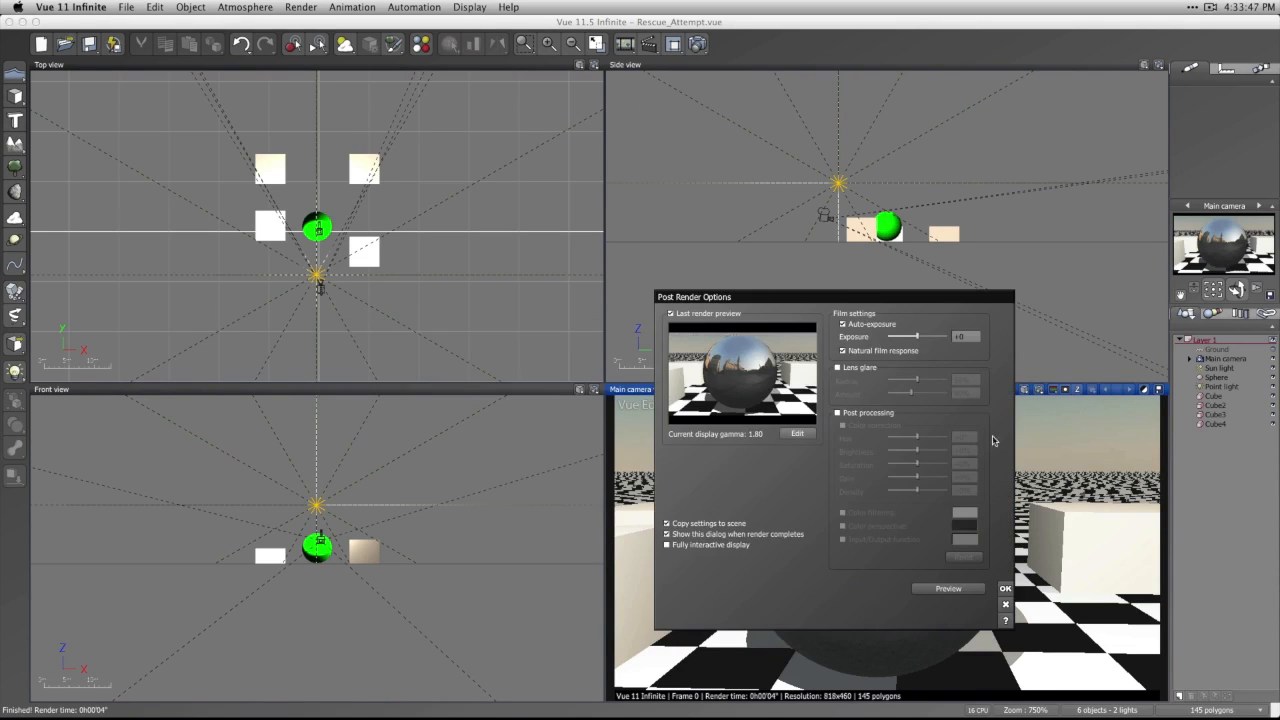
{"action": "left_click", "coordinate": [1006, 589]}
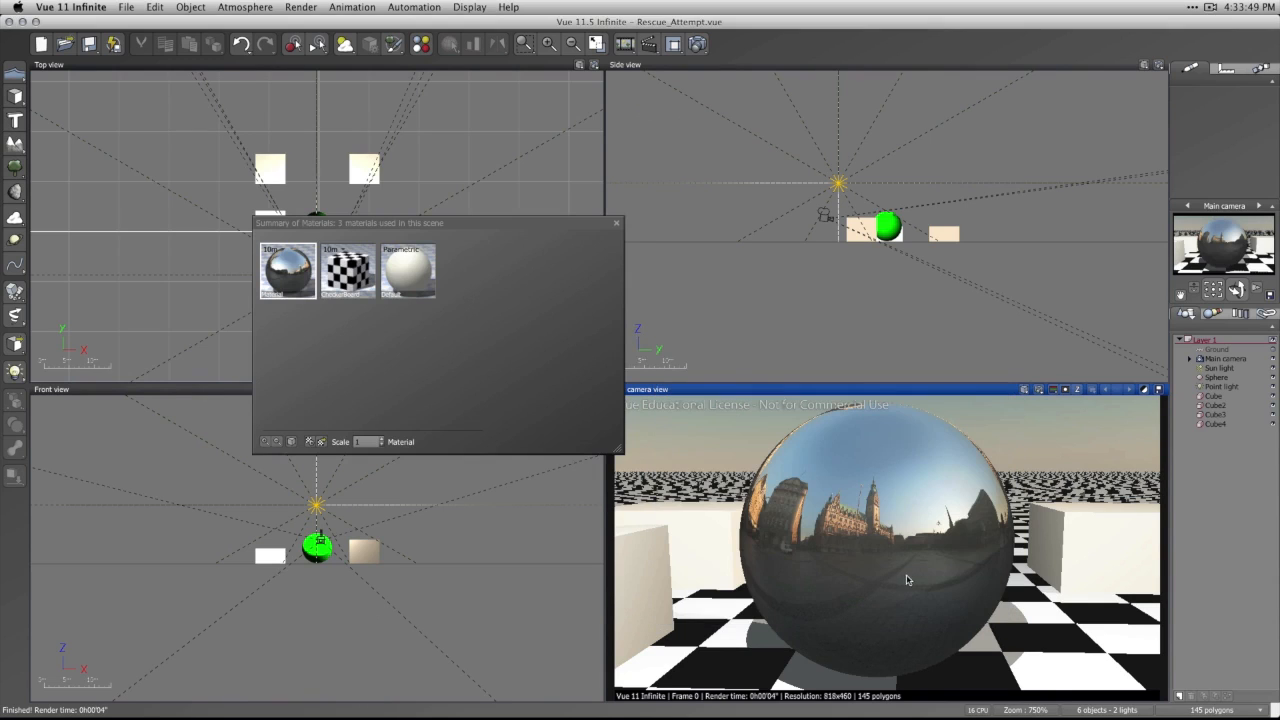
Reopen the sphere's material, turn off its reflection map and reset the material to the default.
{"action": "left_click", "coordinate": [574, 383]}
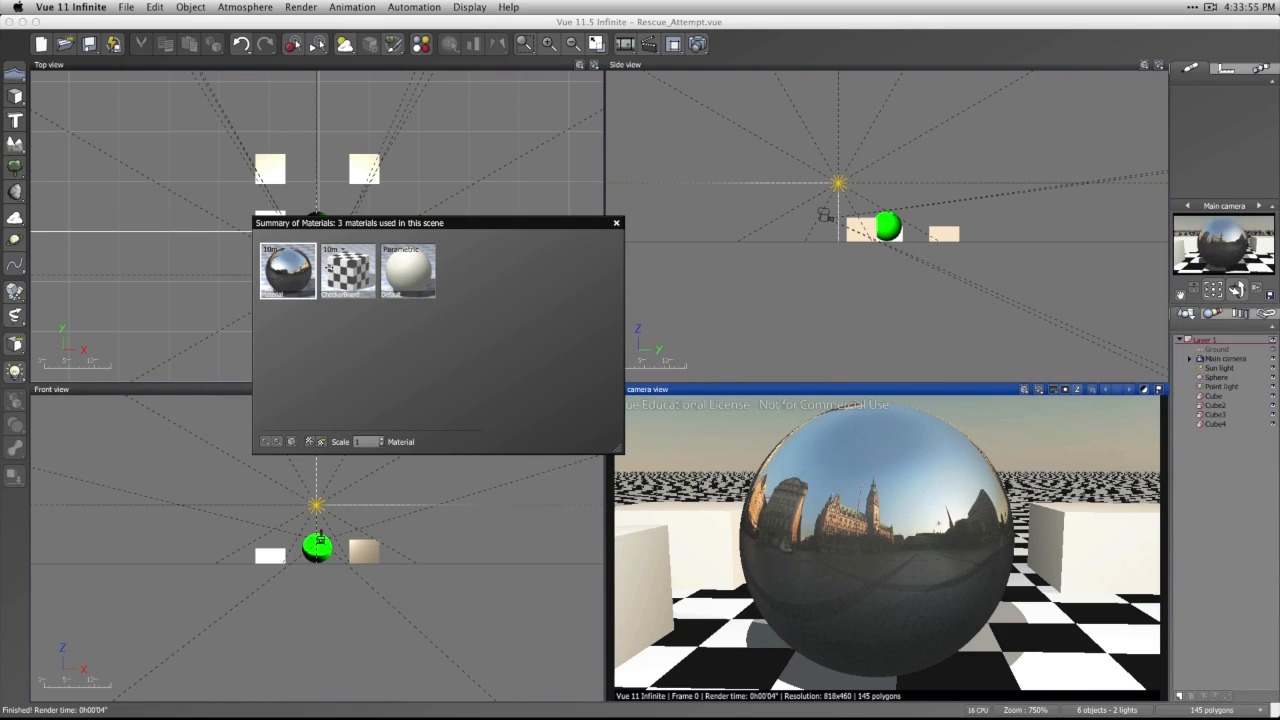
{"action": "double_click", "coordinate": [300, 285]}
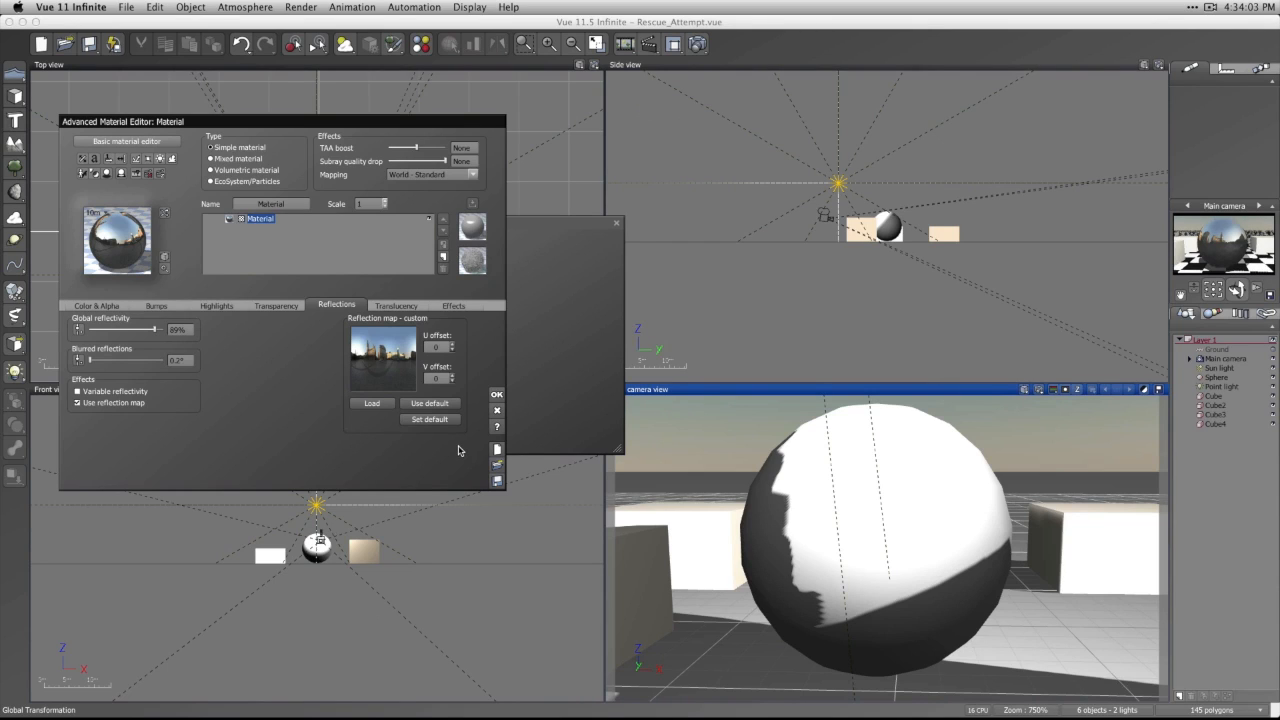
{"action": "left_click", "coordinate": [76, 403]}
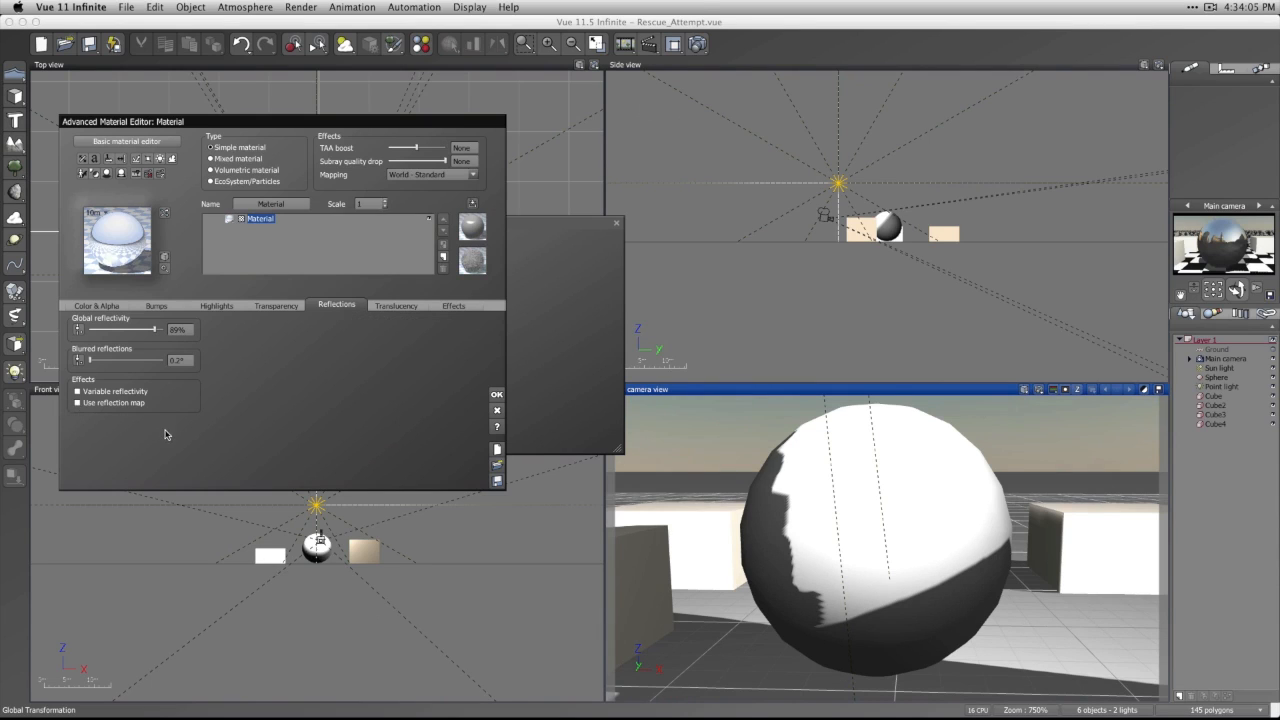
{"action": "left_click", "coordinate": [497, 449]}
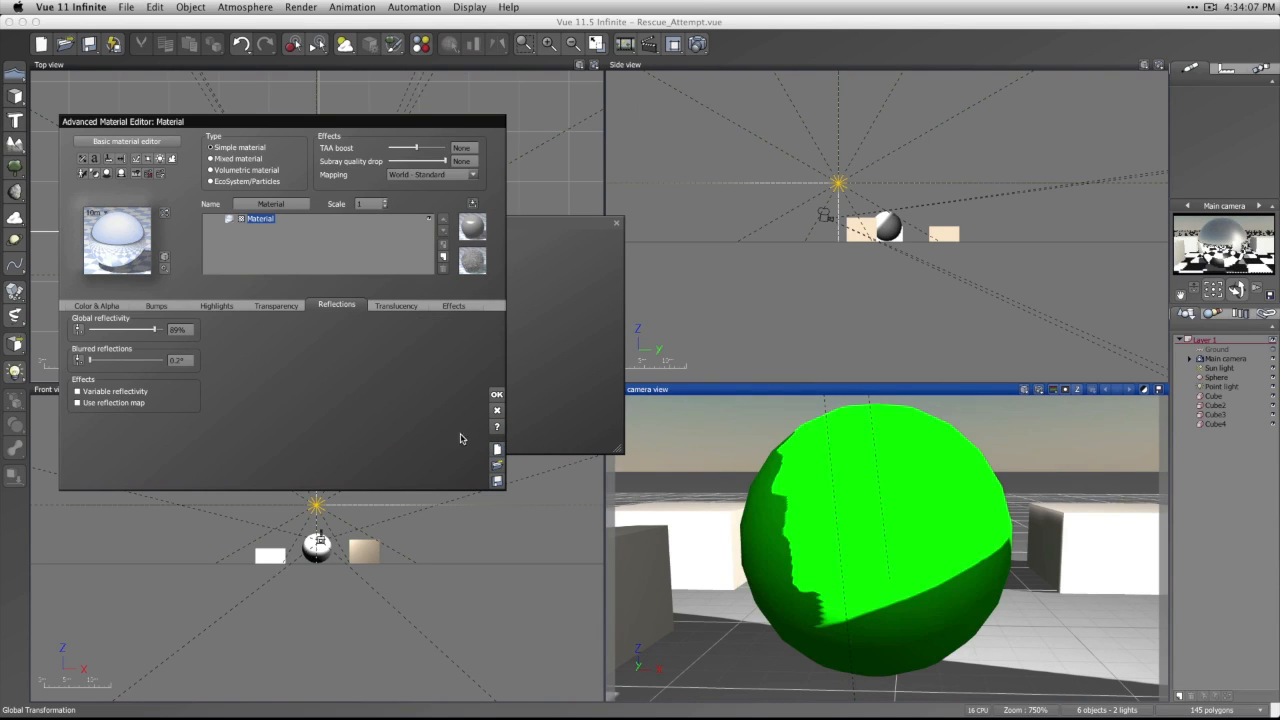
Enable subsurface scattering on the sphere's material with an average depth of 17.2 cm and a balance of 61%.
{"action": "left_click", "coordinate": [392, 306]}
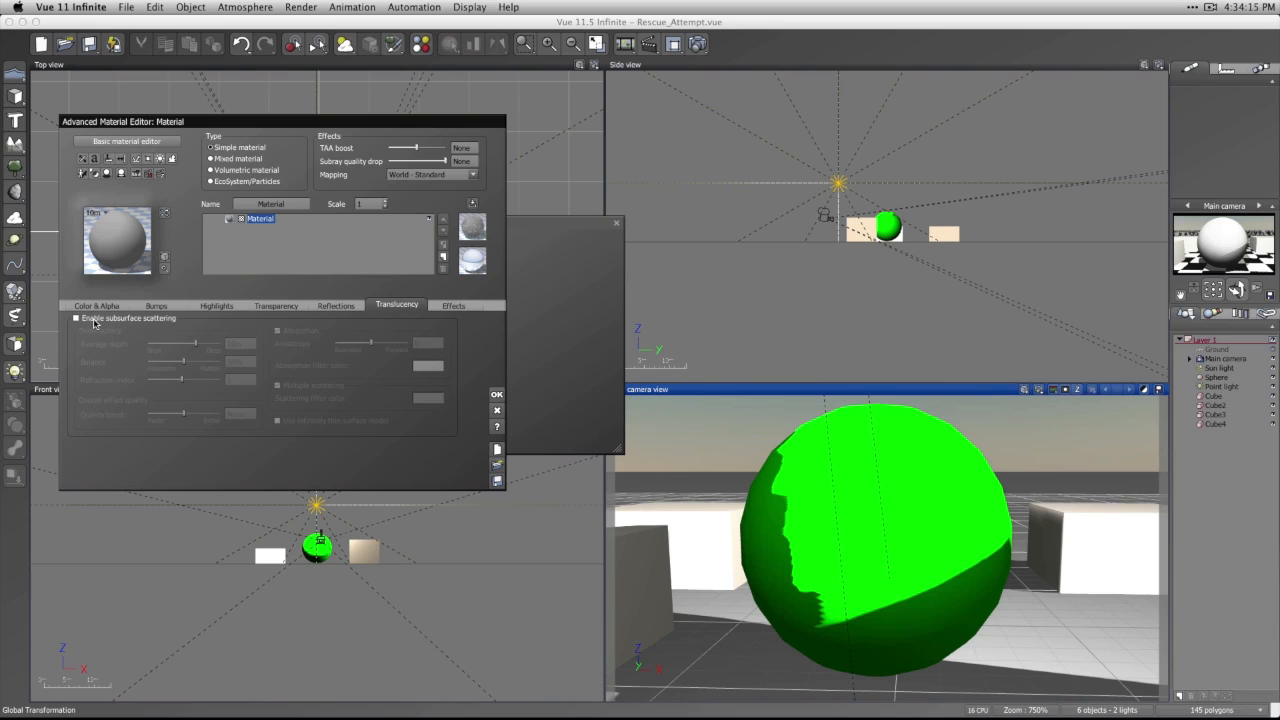
{"action": "left_click", "coordinate": [94, 321]}
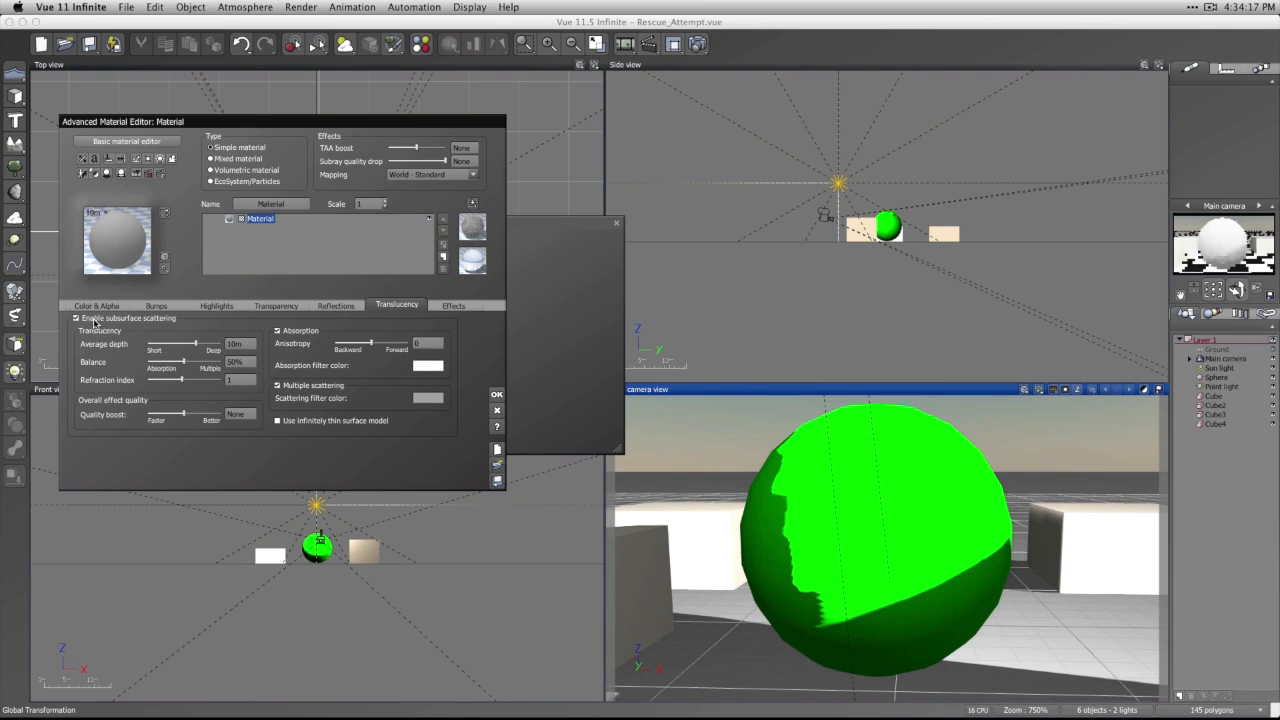
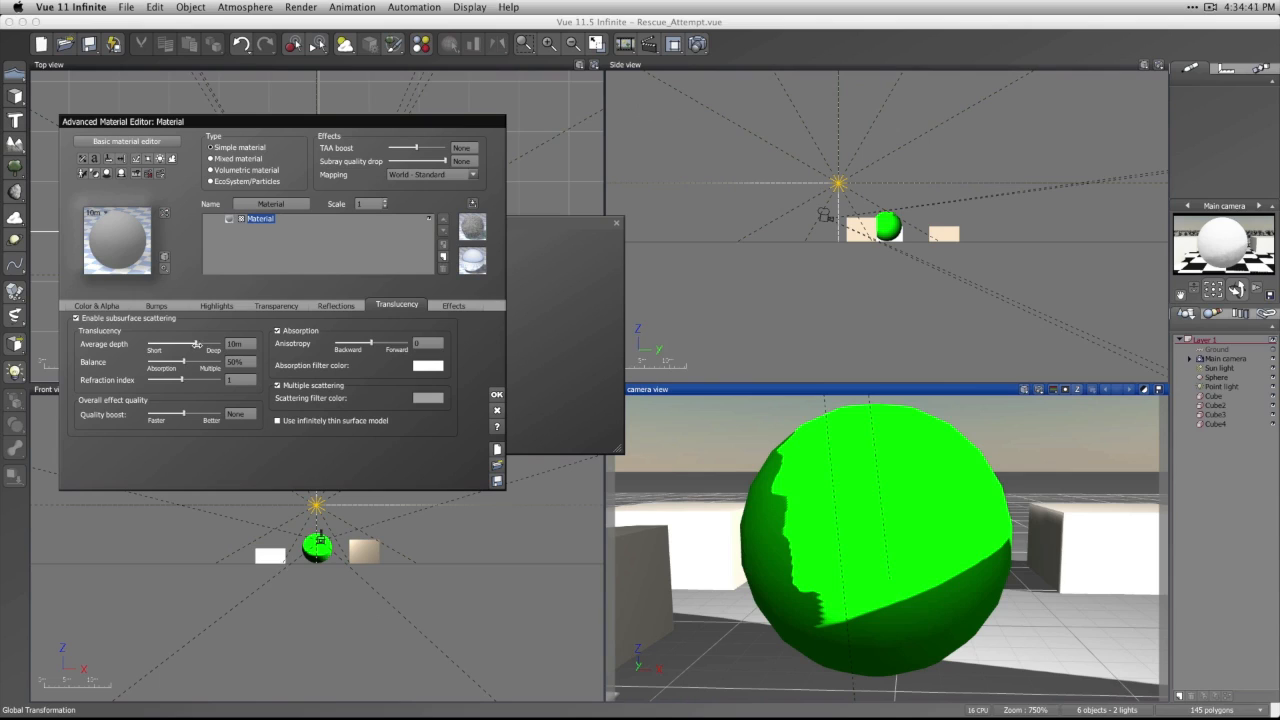
{"action": "left_click_drag", "start_coordinate": [196, 343], "coordinate": [165, 344]}
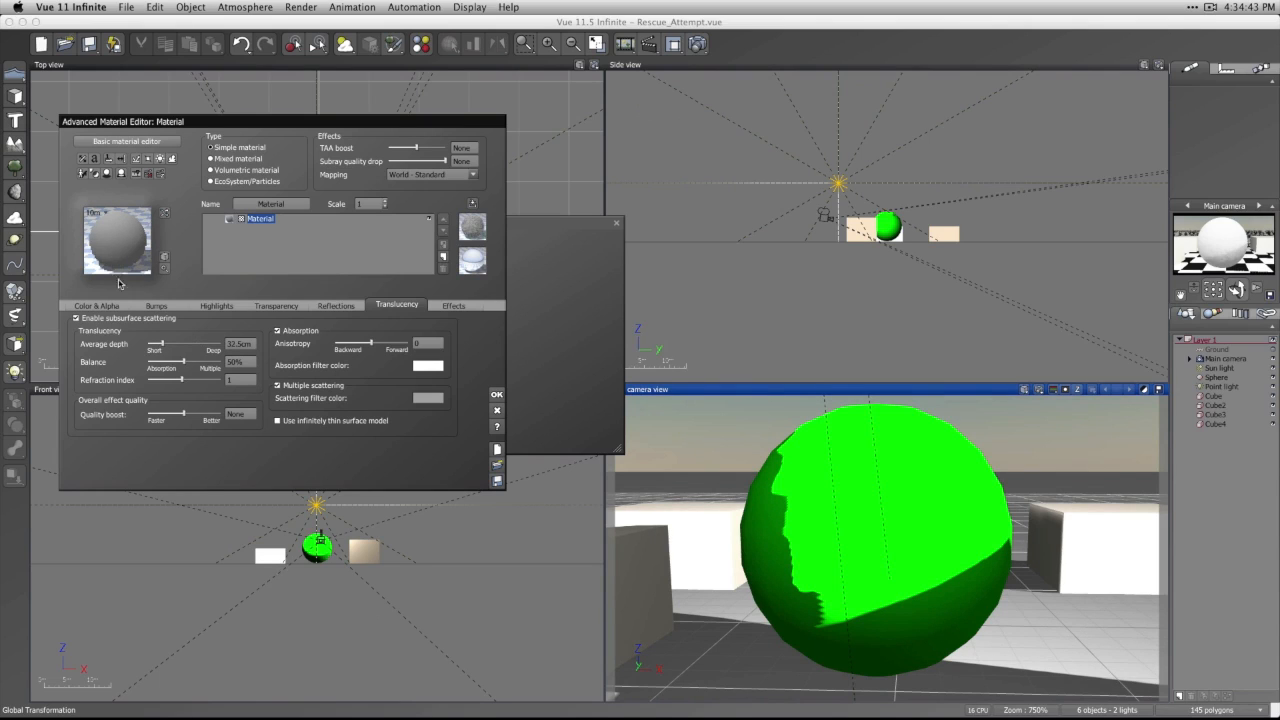
{"action": "left_click_drag", "start_coordinate": [167, 344], "coordinate": [159, 345]}
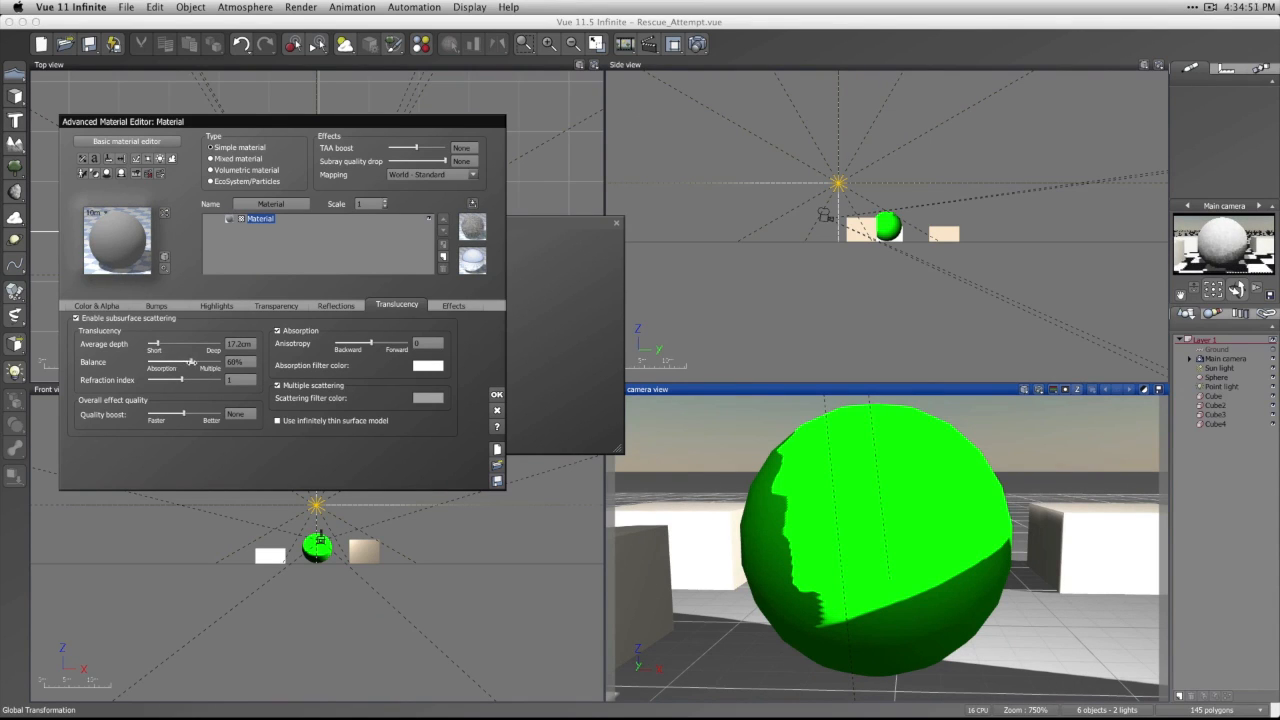
{"action": "left_click_drag", "start_coordinate": [191, 362], "coordinate": [194, 366]}
Raise the global transparency of the sphere's material above zero.
{"action": "left_click", "coordinate": [280, 305]}
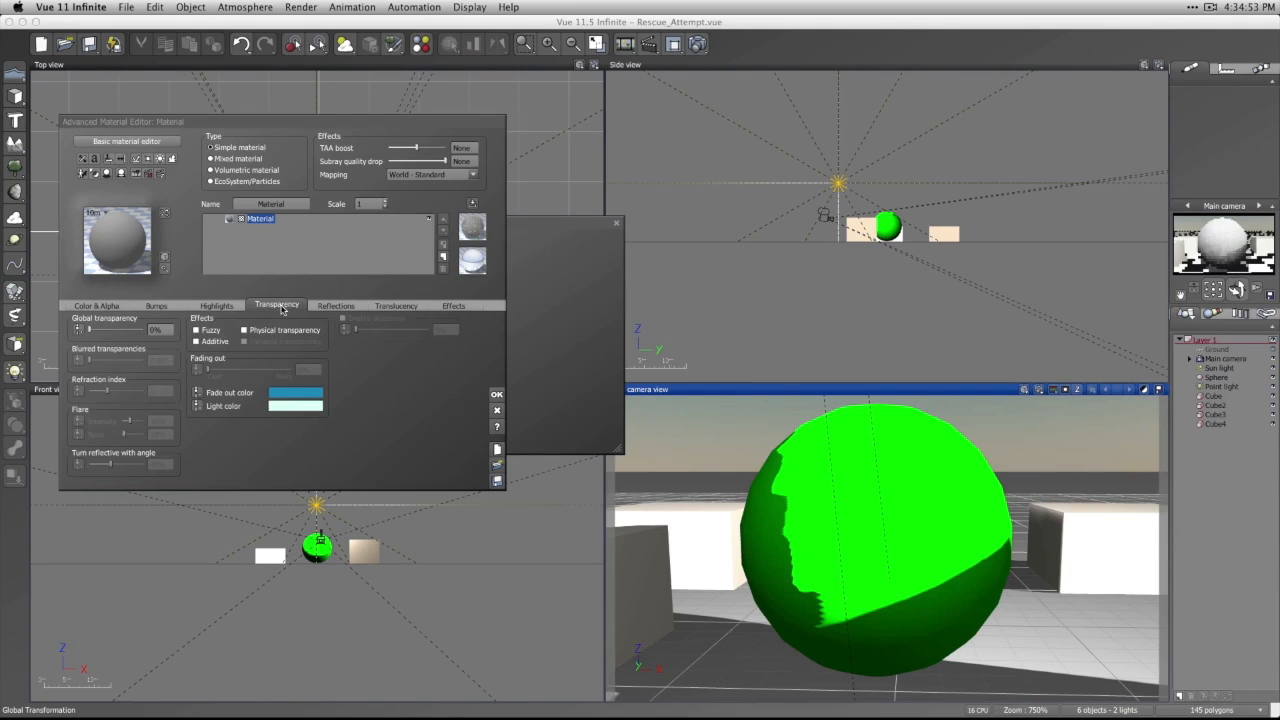
{"action": "left_click_drag", "start_coordinate": [117, 331], "coordinate": [127, 335]}
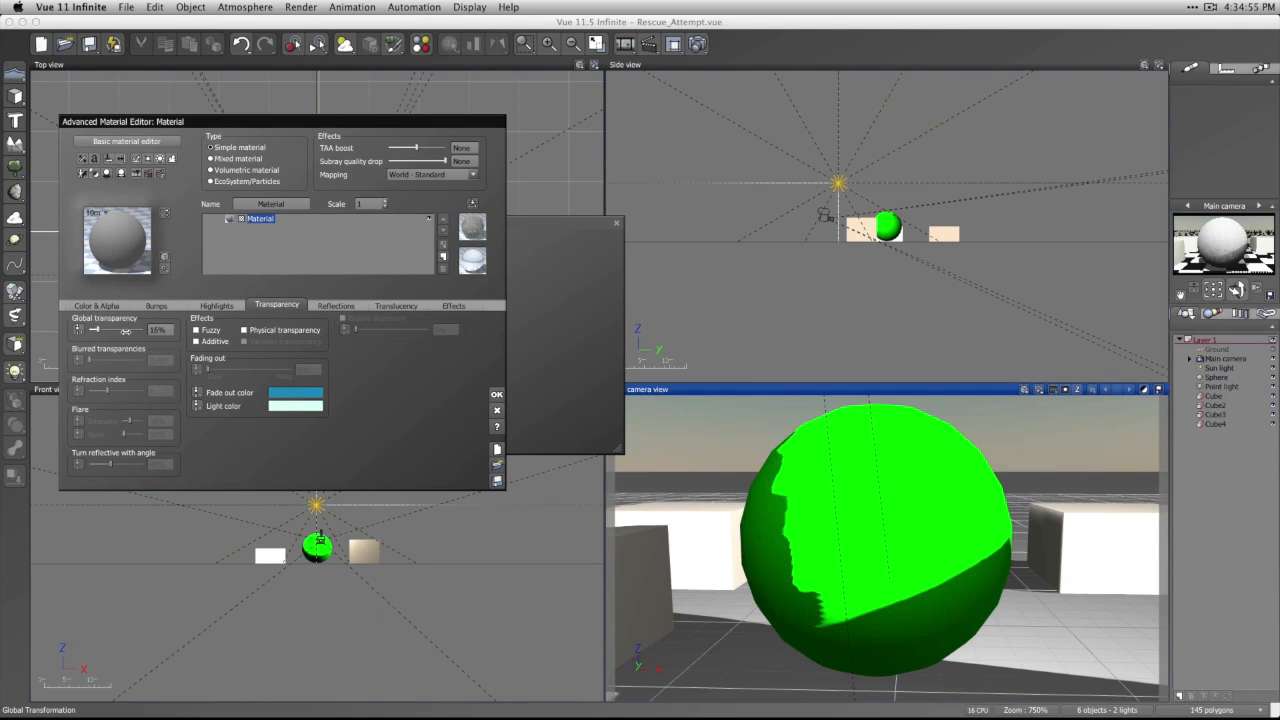
{"action": "left_click", "coordinate": [354, 308]}
Adjust the subsurface scattering balance to 58% and the translucency refraction index to 1.03.
{"action": "left_click", "coordinate": [413, 306]}
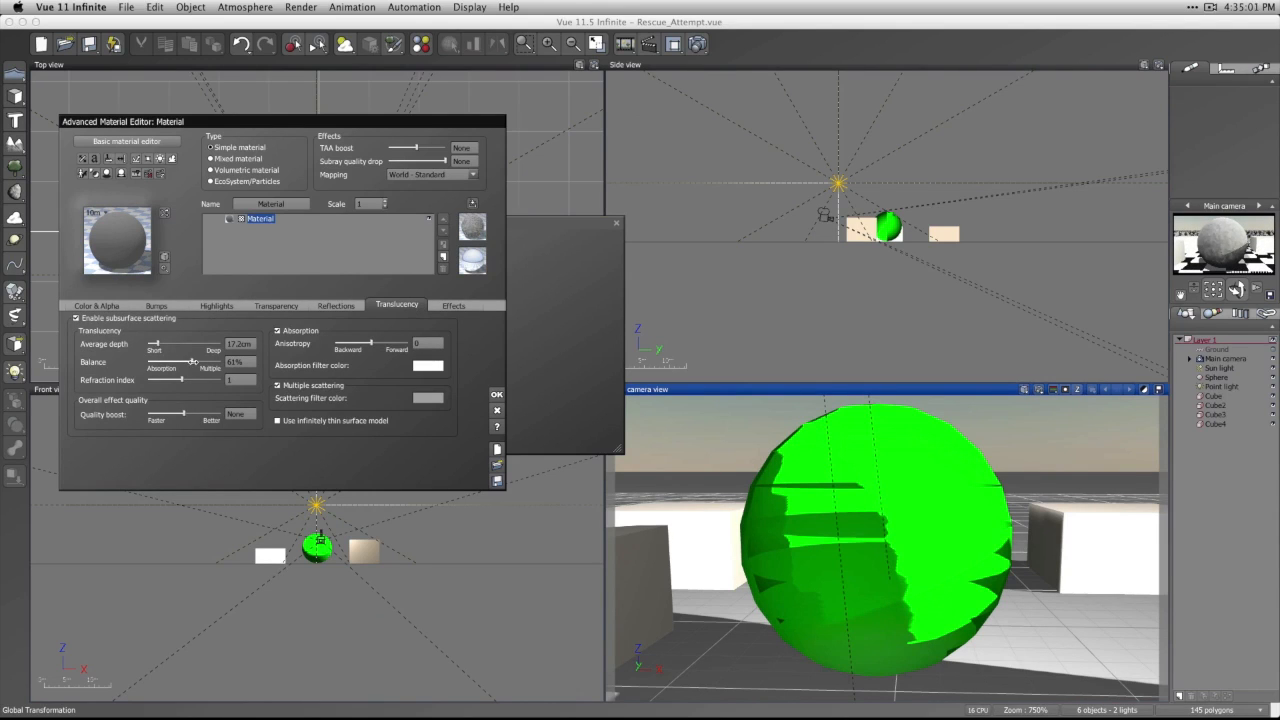
{"action": "left_click_drag", "start_coordinate": [180, 362], "coordinate": [140, 362]}
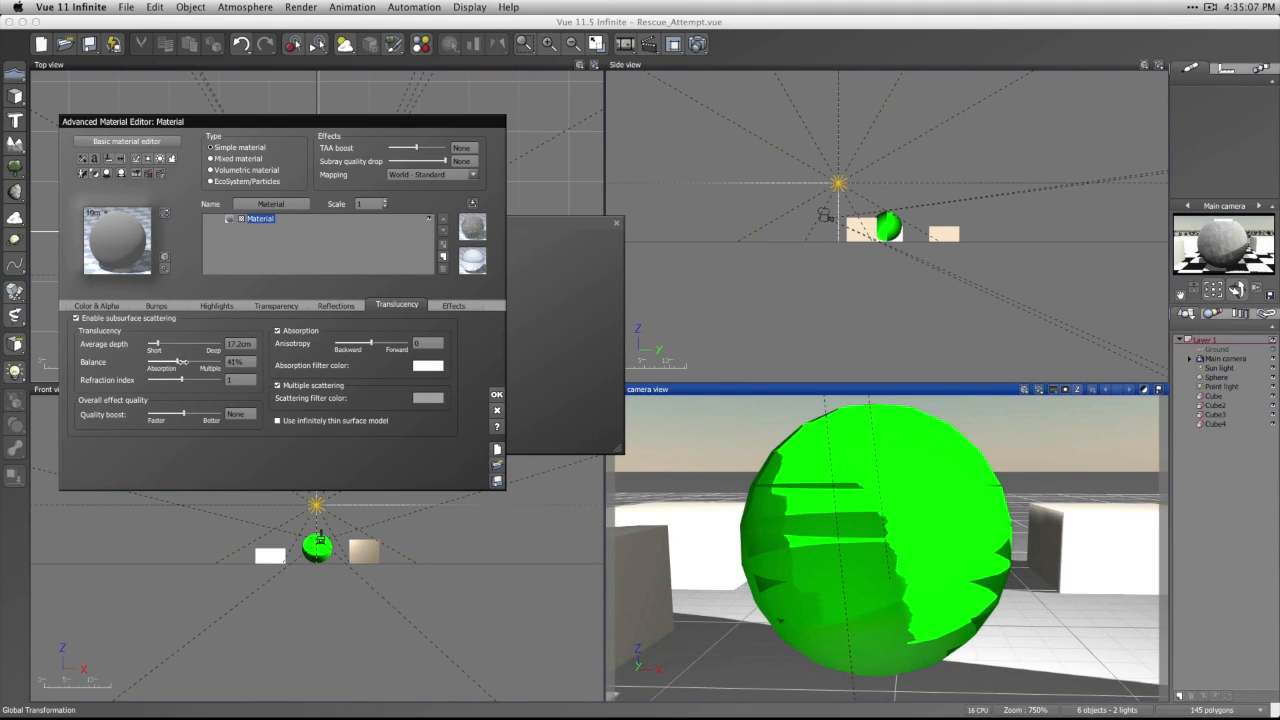
{"action": "mouse_move", "coordinate": [181, 362]}
{"action": "left_mouse_down"}
{"action": "mouse_move", "coordinate": [205, 365]}
{"action": "mouse_move", "coordinate": [189, 380]}
{"action": "left_mouse_up"}
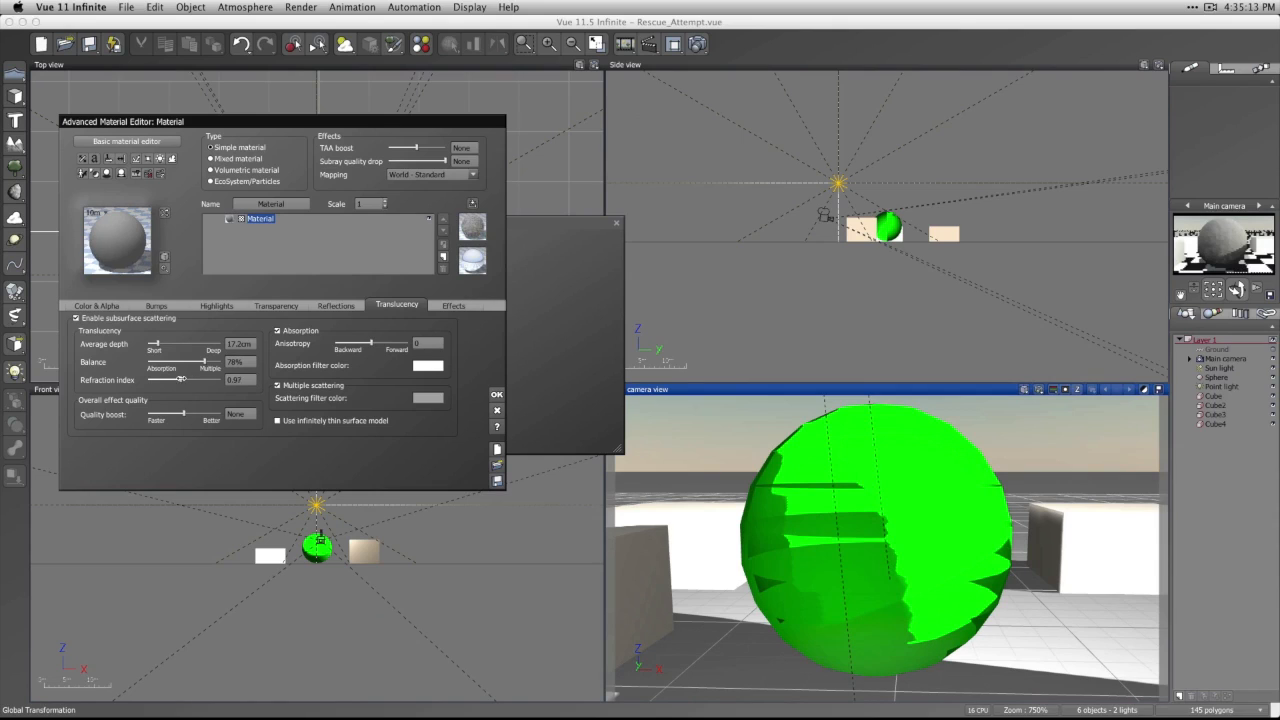
{"action": "left_click_drag", "start_coordinate": [183, 380], "coordinate": [226, 413]}
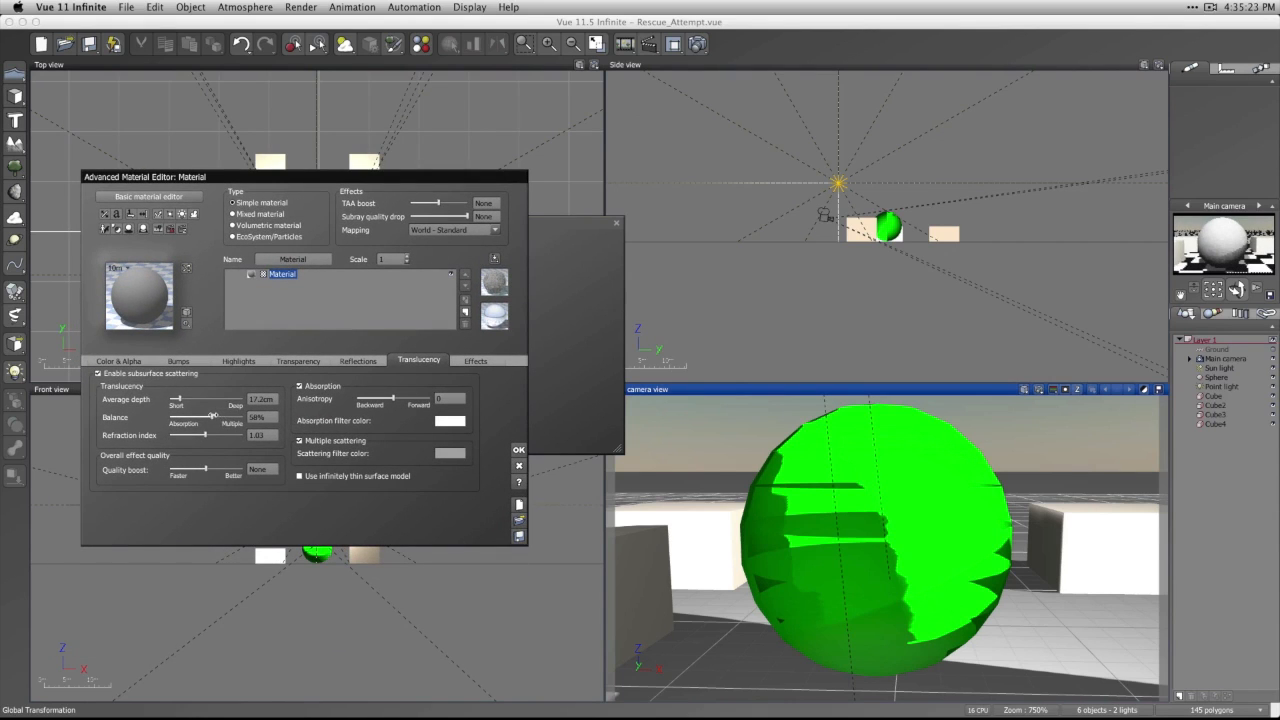
Keep the subsurface scattering balance at 58%, render the main camera view and accept the post-render options.
{"action": "mouse_move", "coordinate": [206, 416]}
{"action": "left_mouse_down"}
{"action": "mouse_move", "coordinate": [178, 417]}
{"action": "mouse_move", "coordinate": [213, 416]}
{"action": "left_mouse_up"}
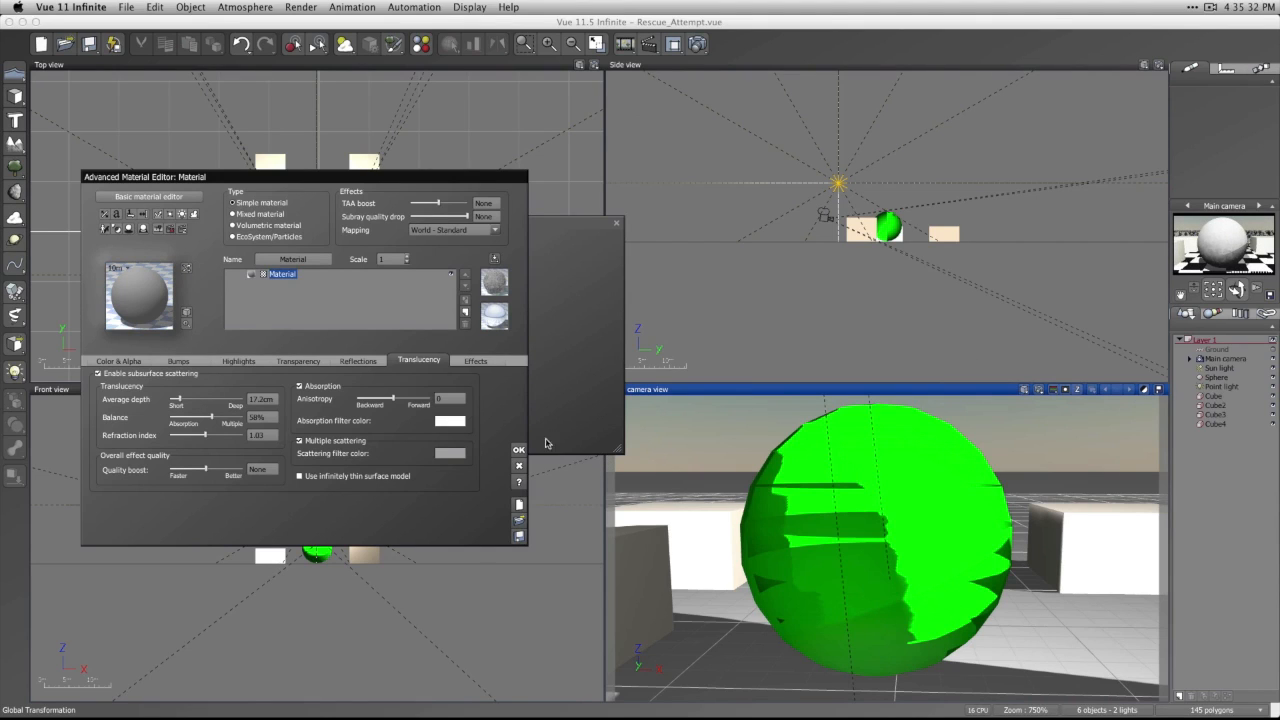
{"action": "left_click", "coordinate": [697, 43]}
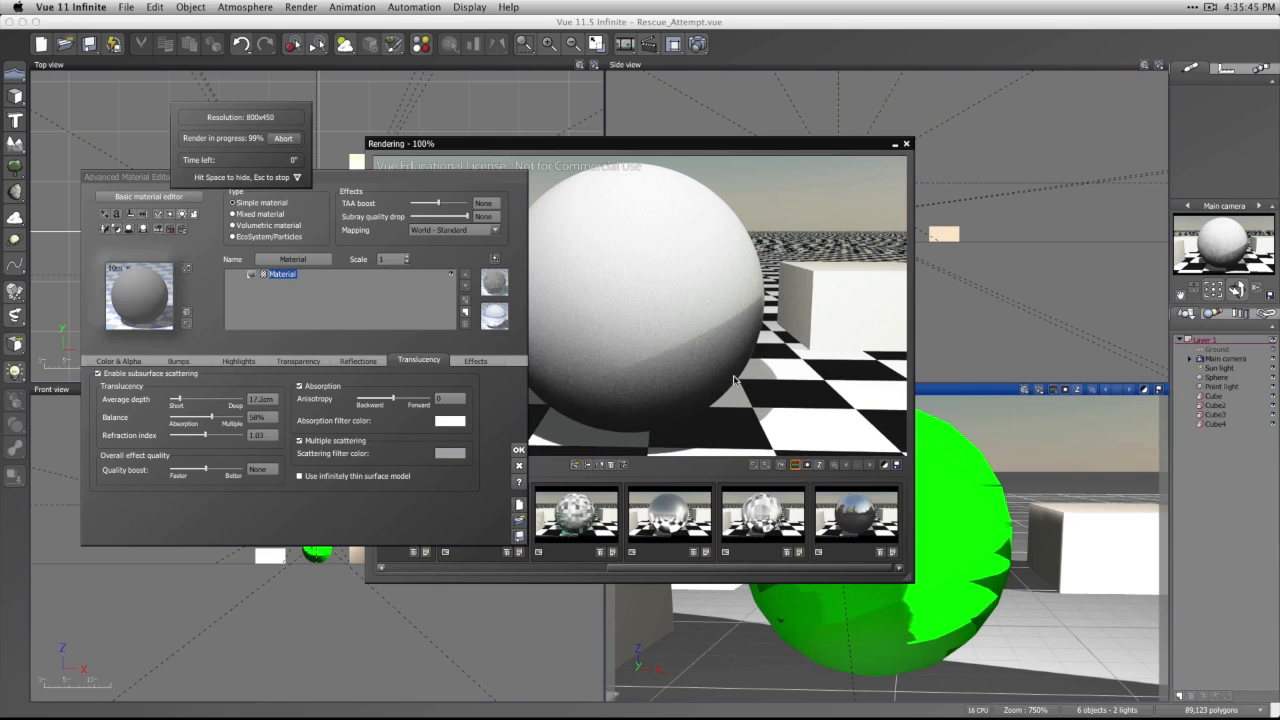
{"action": "left_click", "coordinate": [858, 390]}
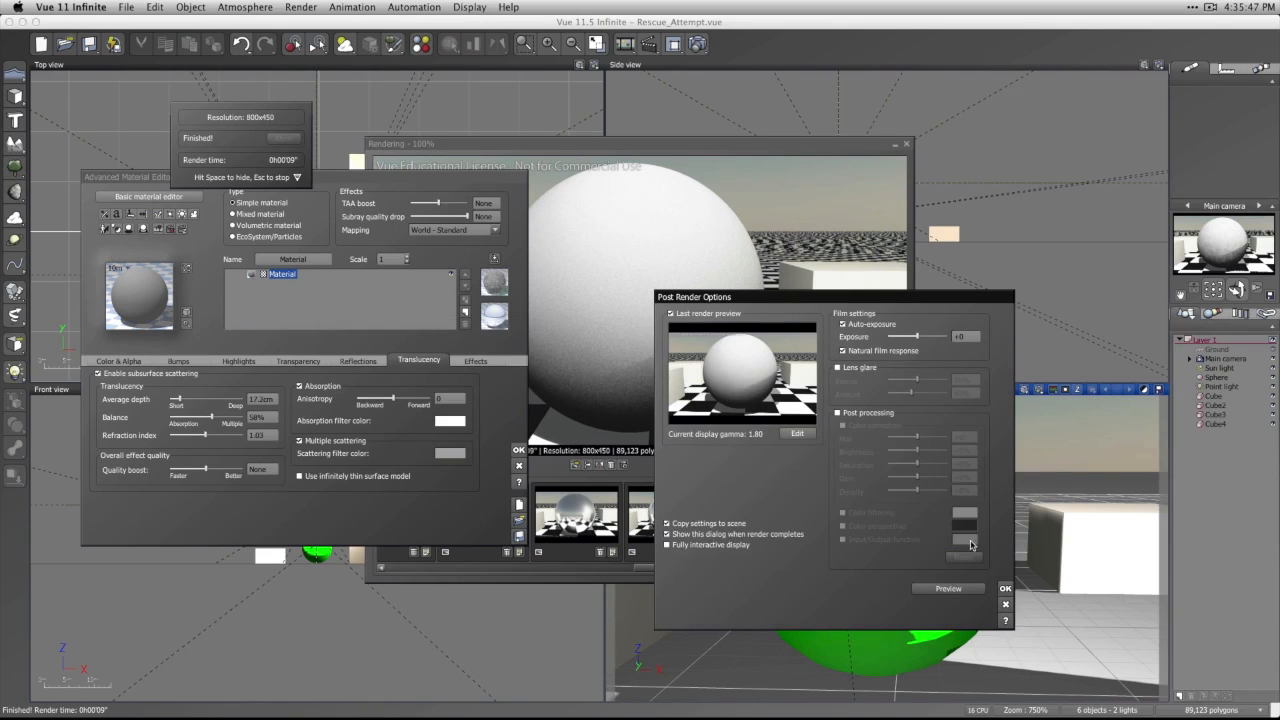
{"action": "left_click", "coordinate": [1005, 590]}
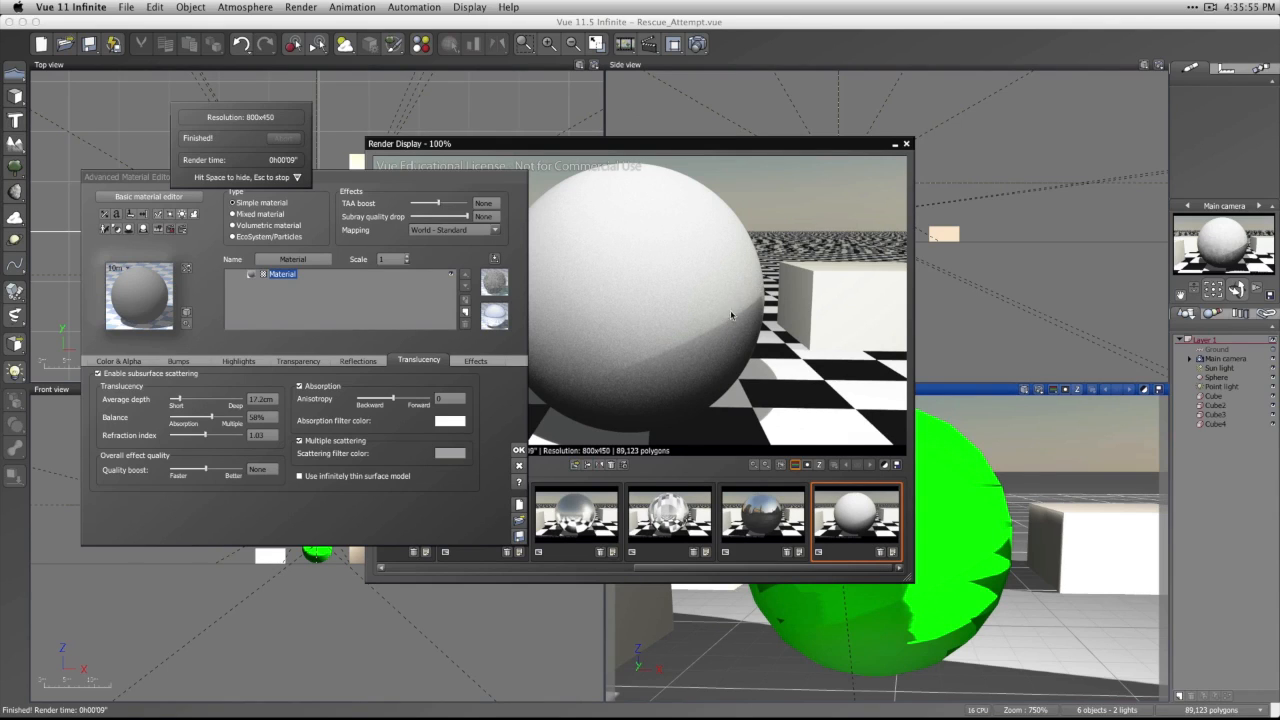
Dismiss the render progress display and set the absorption anisotropy to 0.35.
{"action": "left_click", "coordinate": [438, 513]}
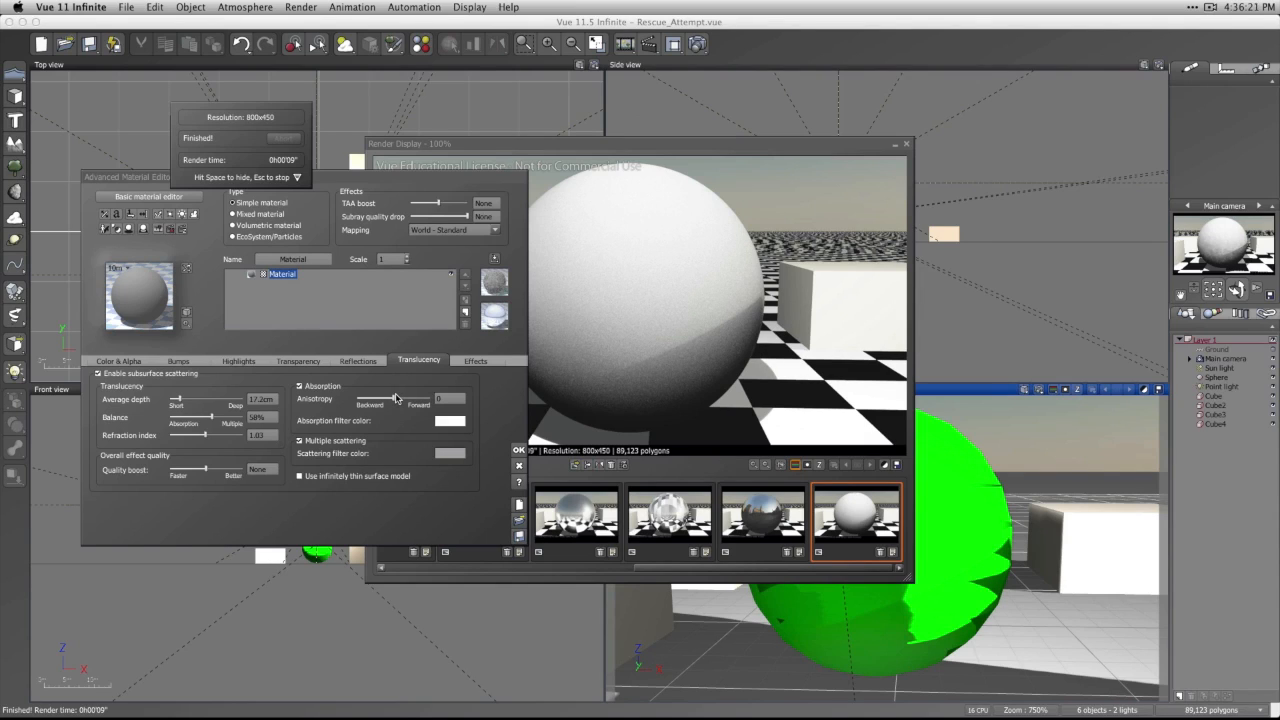
{"action": "key", "text": "Return"}
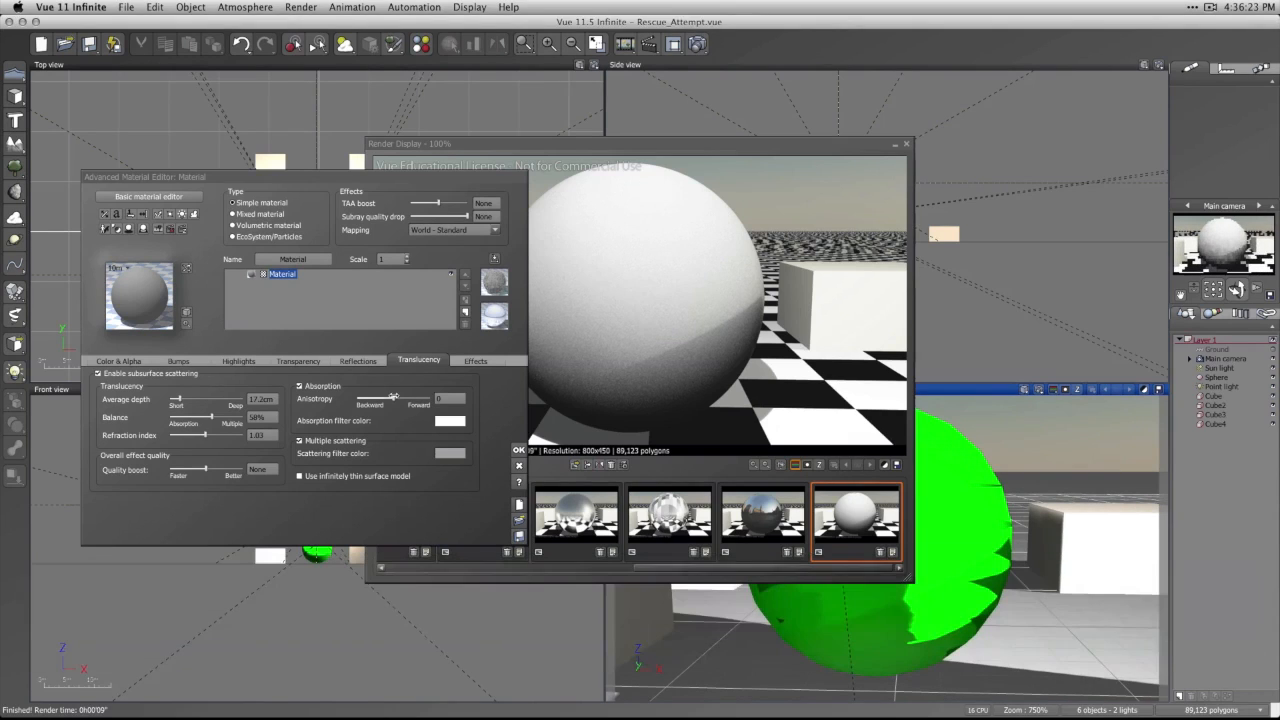
{"action": "mouse_move", "coordinate": [395, 398]}
{"action": "left_mouse_down"}
{"action": "mouse_move", "coordinate": [421, 399]}
{"action": "mouse_move", "coordinate": [366, 399]}
{"action": "mouse_move", "coordinate": [418, 400]}
{"action": "mouse_move", "coordinate": [405, 399]}
{"action": "left_mouse_up"}
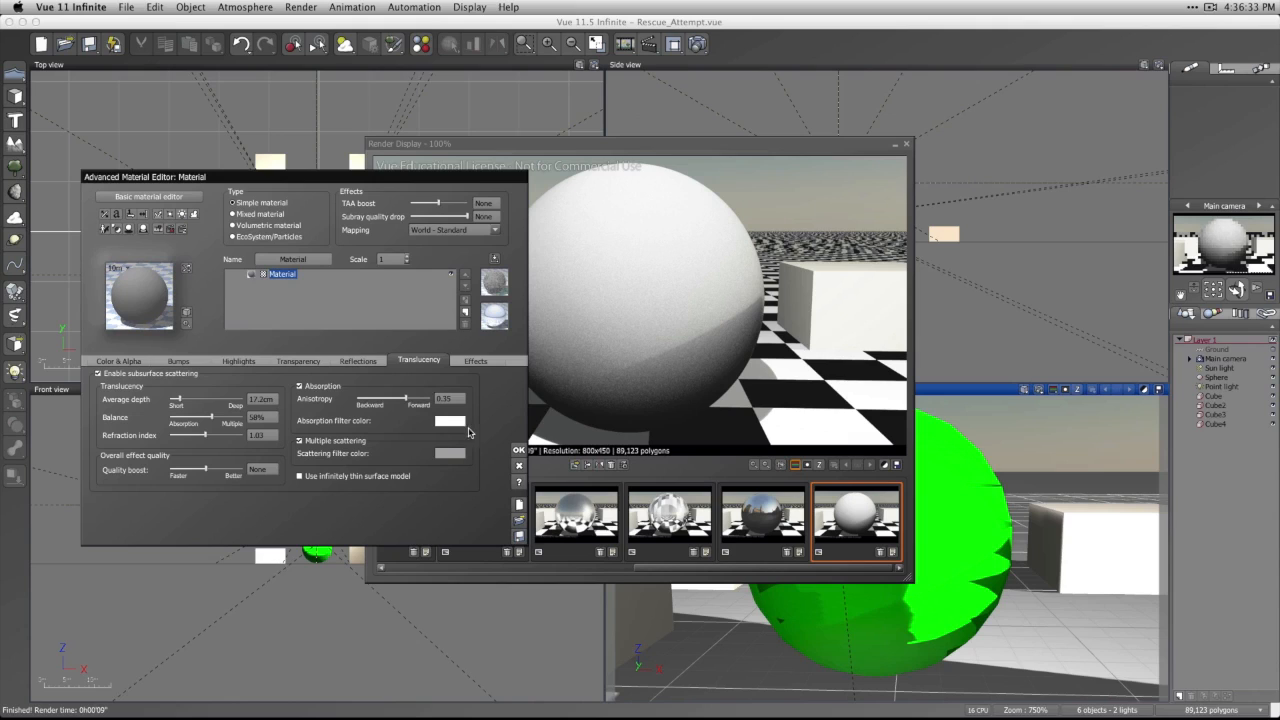
Set the absorption filter color to an orange-red with red 178, green 100 and blue 76.
{"action": "left_click", "coordinate": [450, 421]}
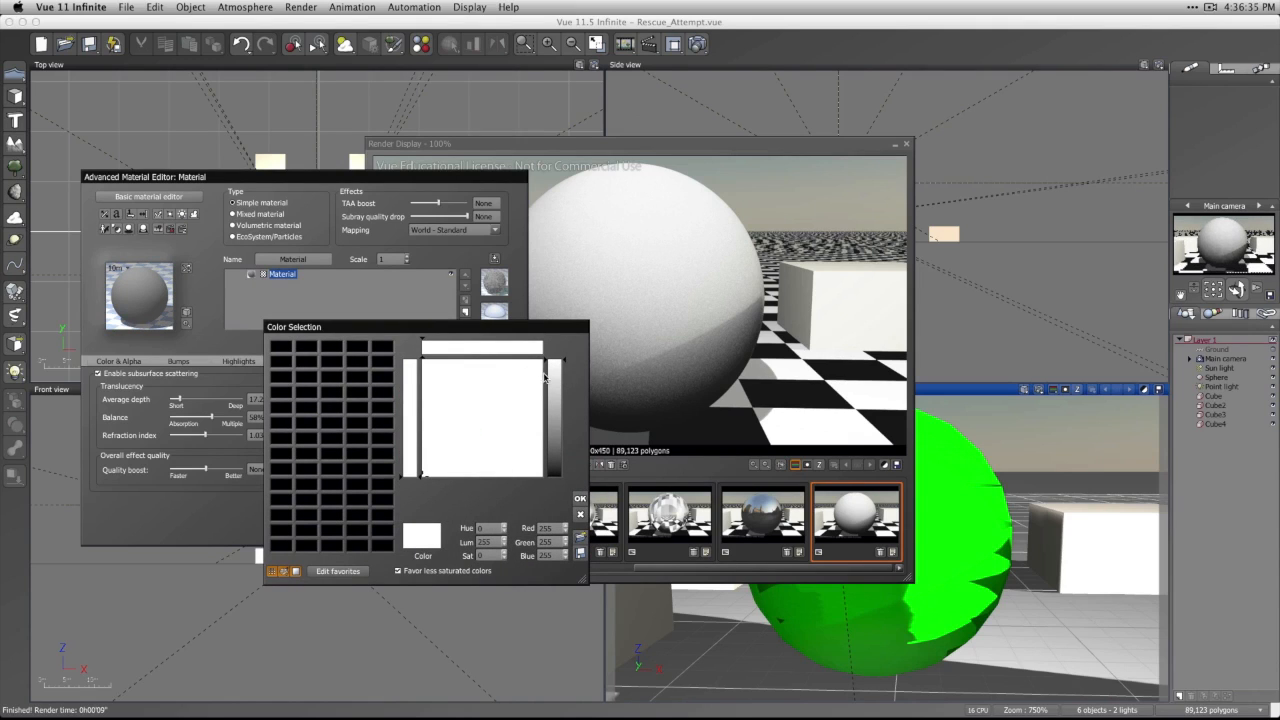
{"action": "left_click_drag", "start_coordinate": [555, 400], "coordinate": [554, 421]}
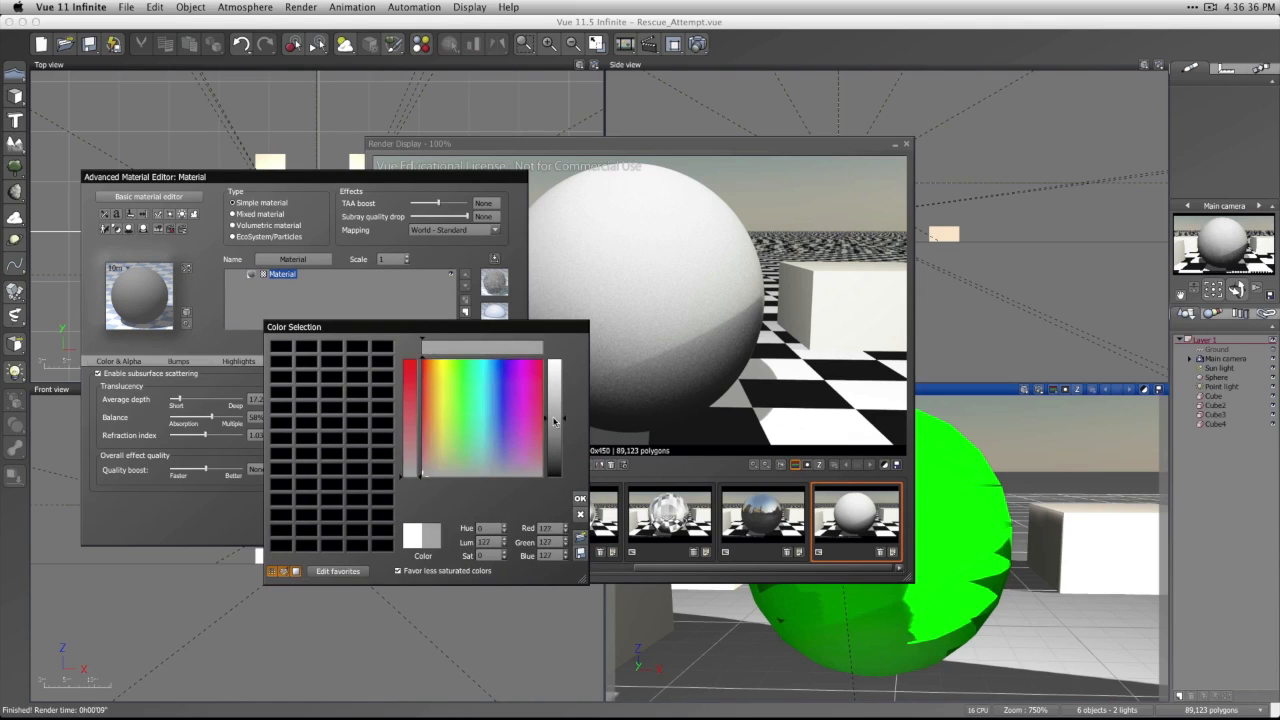
{"action": "left_click", "coordinate": [426, 430]}
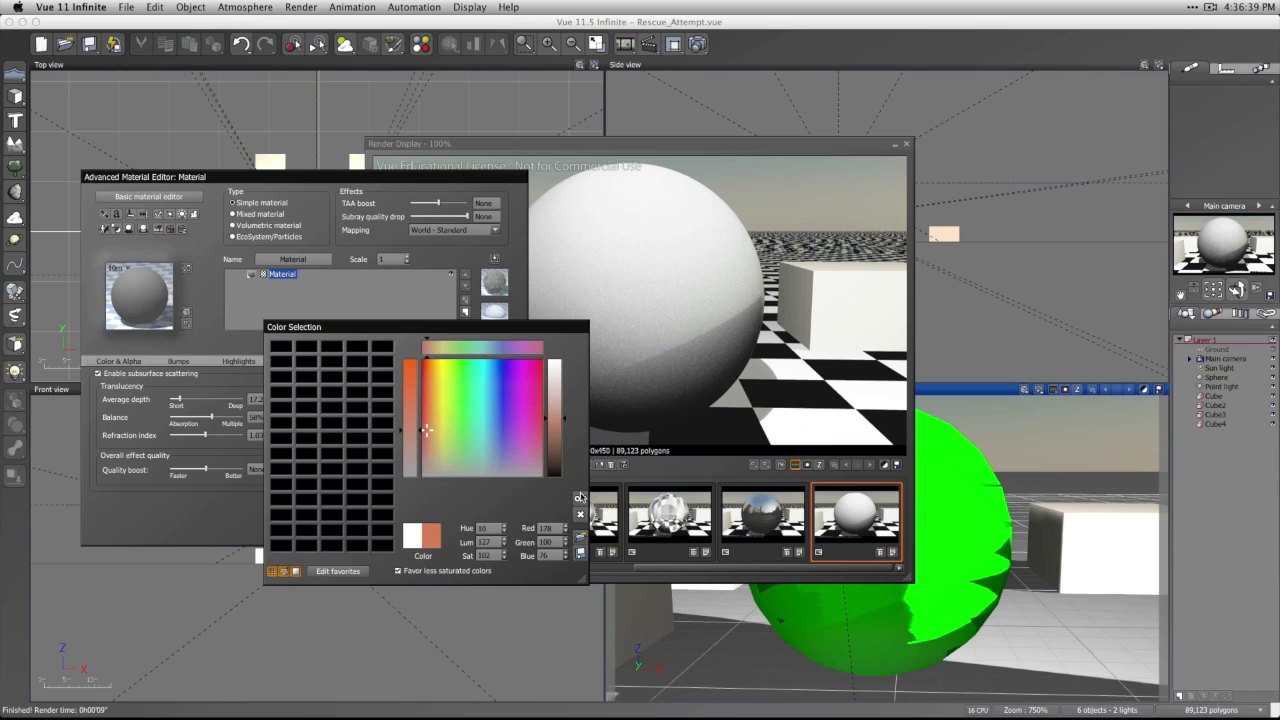
{"action": "left_click", "coordinate": [579, 497]}
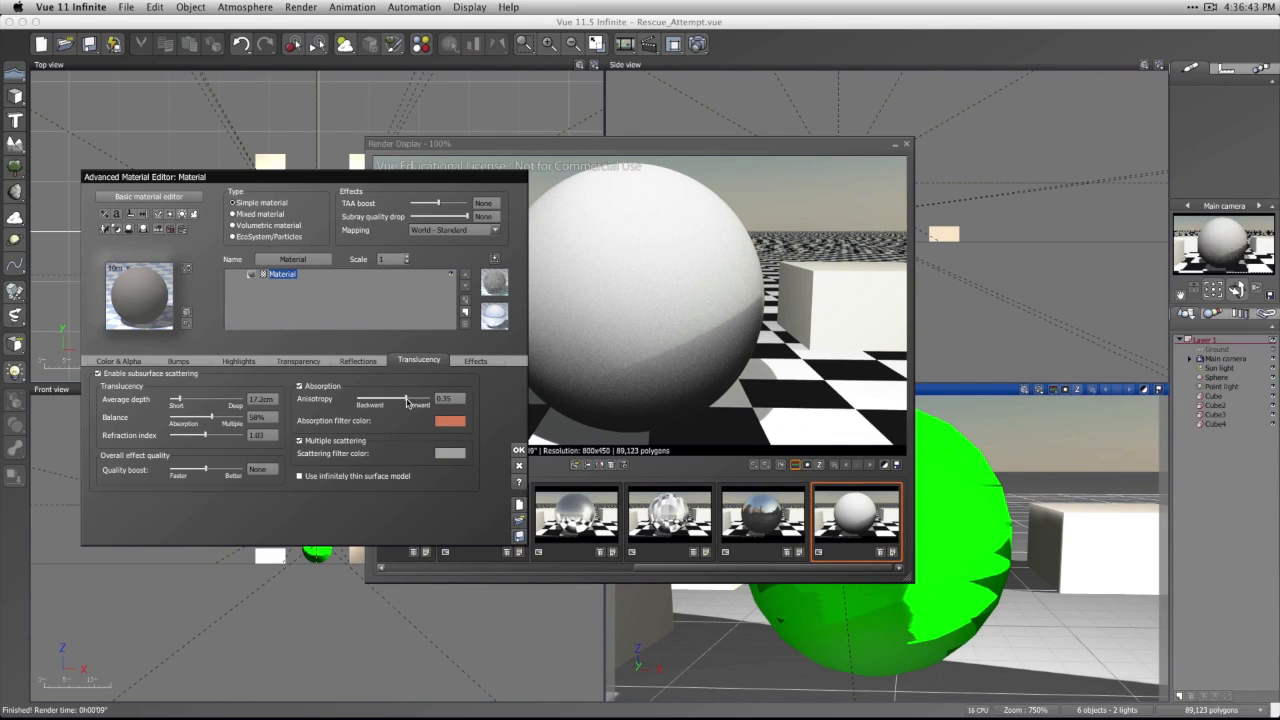
Set the absorption anisotropy to -0.28 and choose a saturated blue as the scattering filter color.
{"action": "mouse_move", "coordinate": [408, 398]}
{"action": "left_mouse_down"}
{"action": "mouse_move", "coordinate": [426, 399]}
{"action": "mouse_move", "coordinate": [387, 401]}
{"action": "left_mouse_up"}
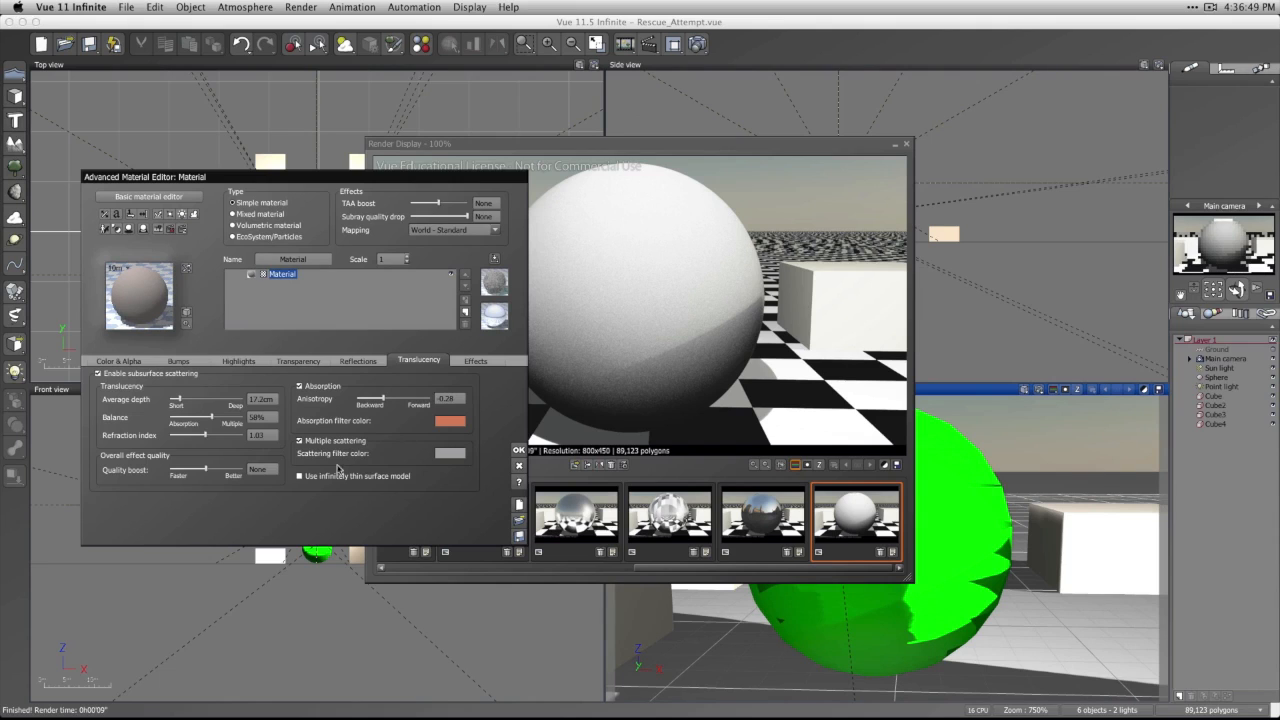
{"action": "left_click", "coordinate": [445, 452]}
{"action": "left_click", "coordinate": [486, 411]}
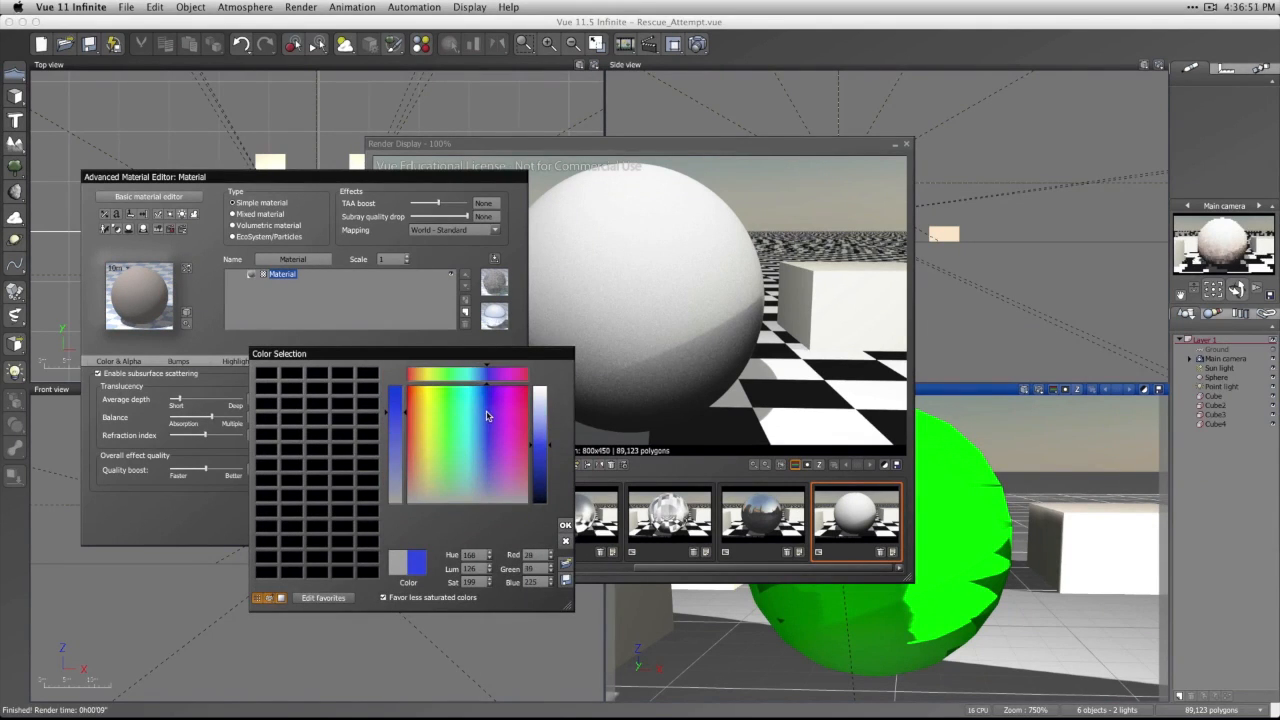
{"action": "left_click", "coordinate": [565, 525]}
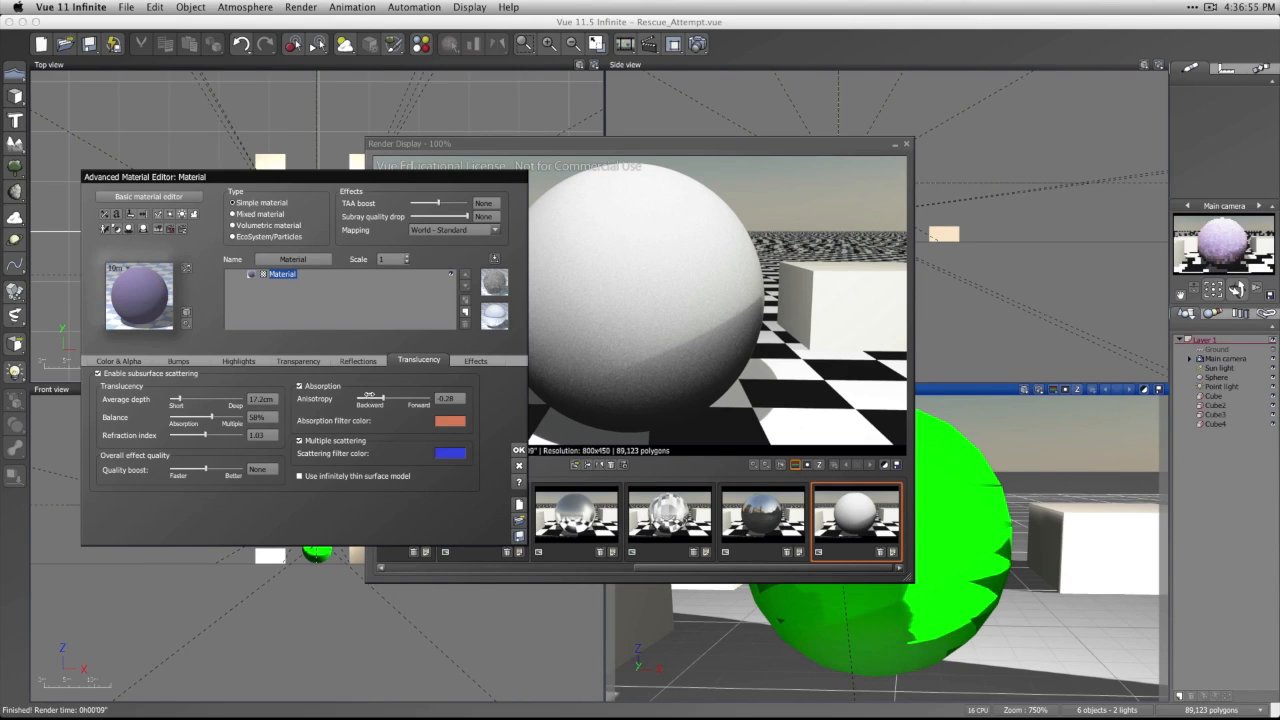
Try an anisotropy of 0.77, then settle on -0.5 and set the translucency refraction index to 1.17.
{"action": "left_click_drag", "start_coordinate": [367, 398], "coordinate": [430, 401]}
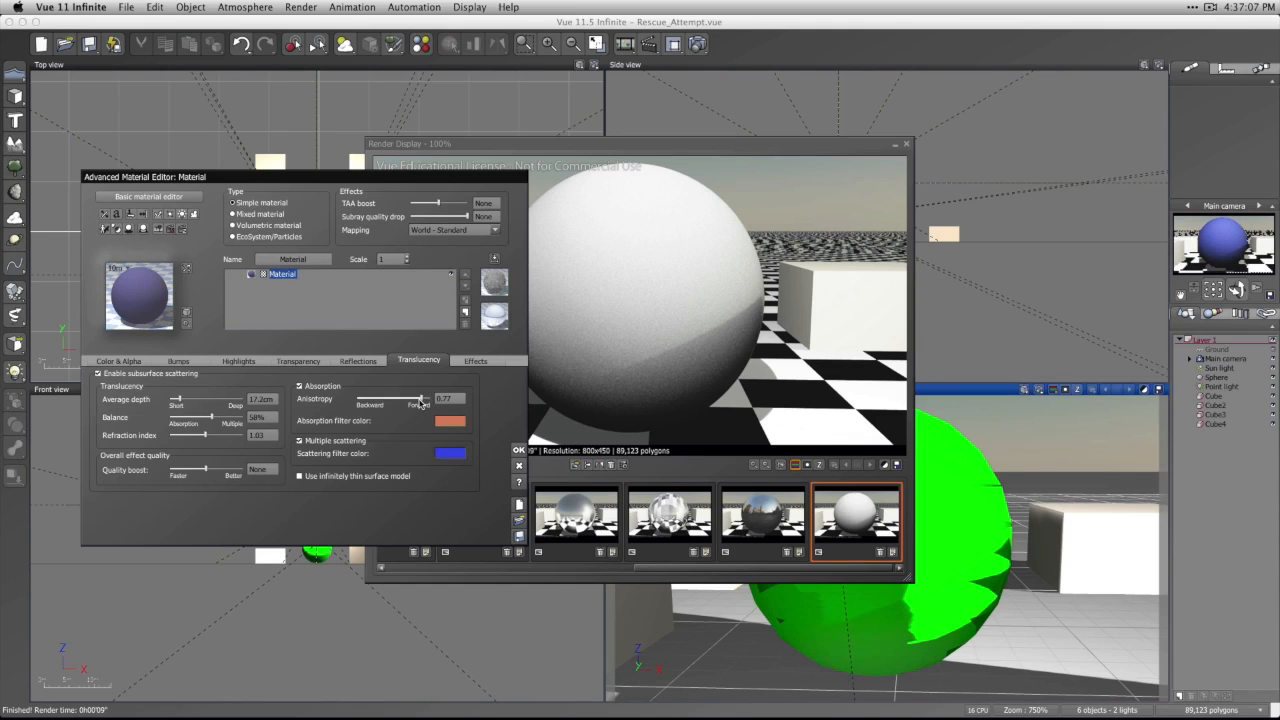
{"action": "left_click_drag", "start_coordinate": [424, 402], "coordinate": [373, 403]}
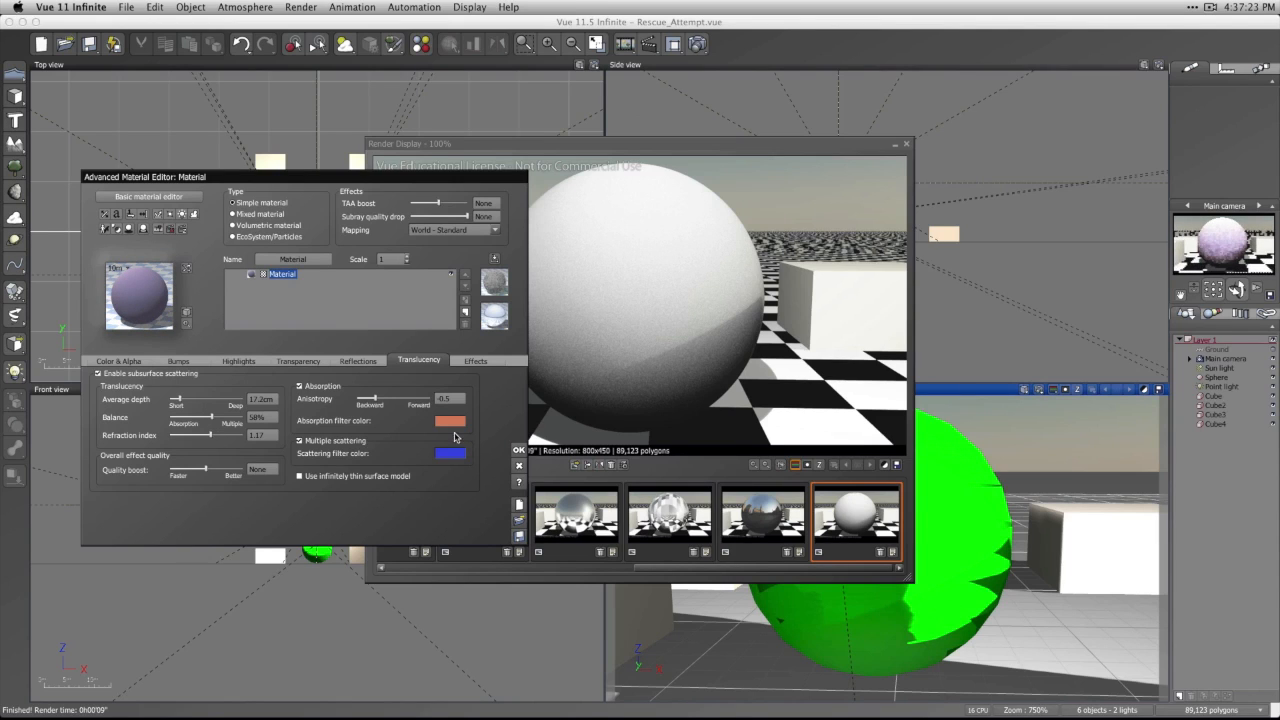
Render the scene with the tinted scattering, accept the post-render options and close the render display.
{"action": "left_click", "coordinate": [697, 44]}
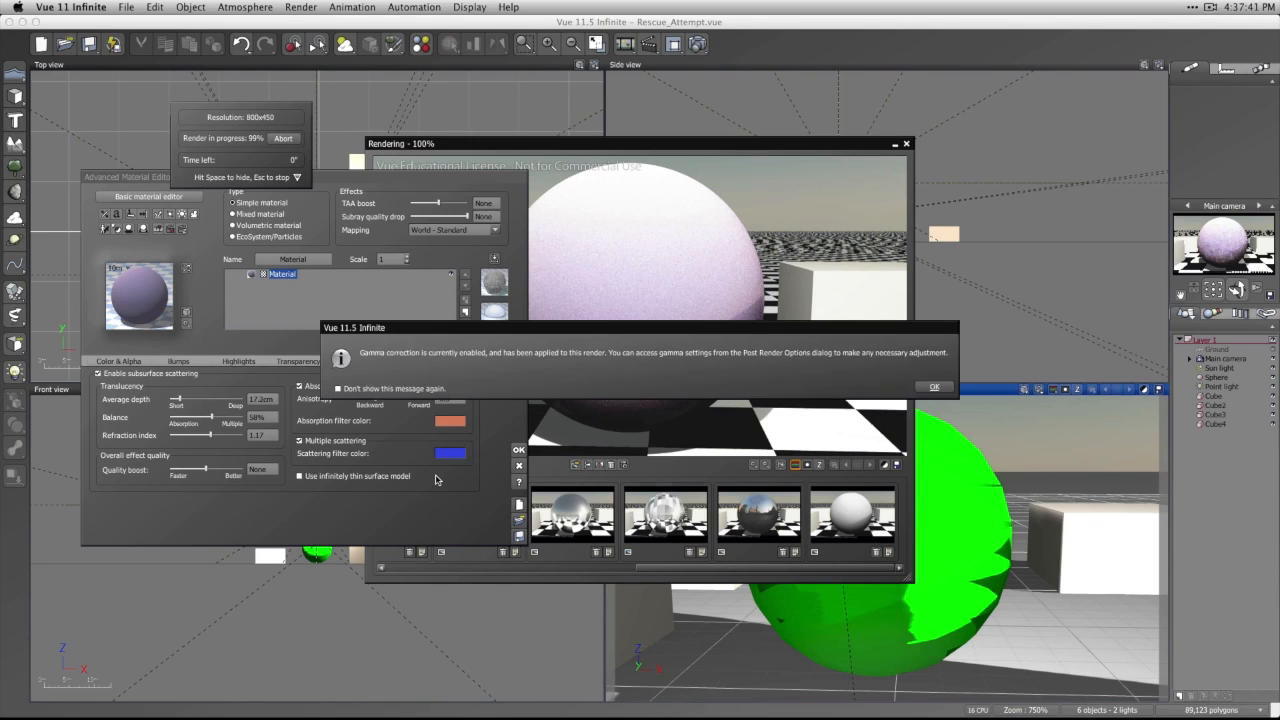
{"action": "left_click", "coordinate": [942, 389]}
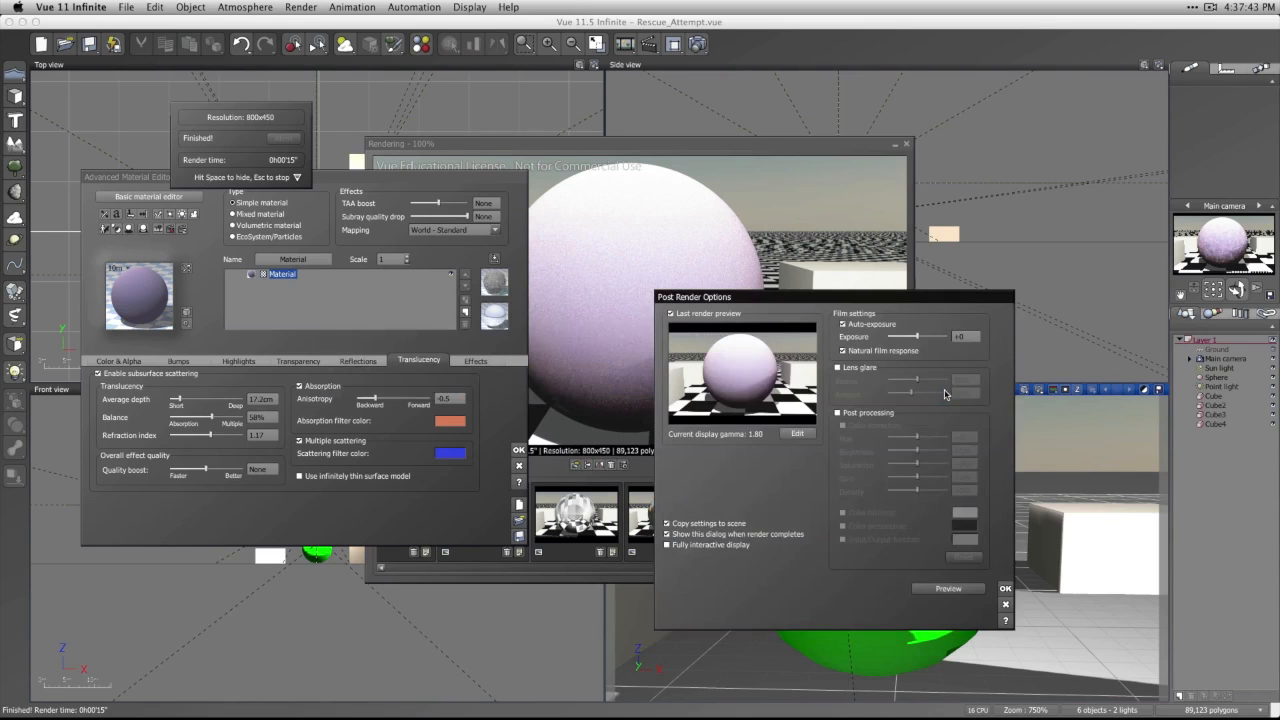
{"action": "left_click", "coordinate": [1006, 589]}
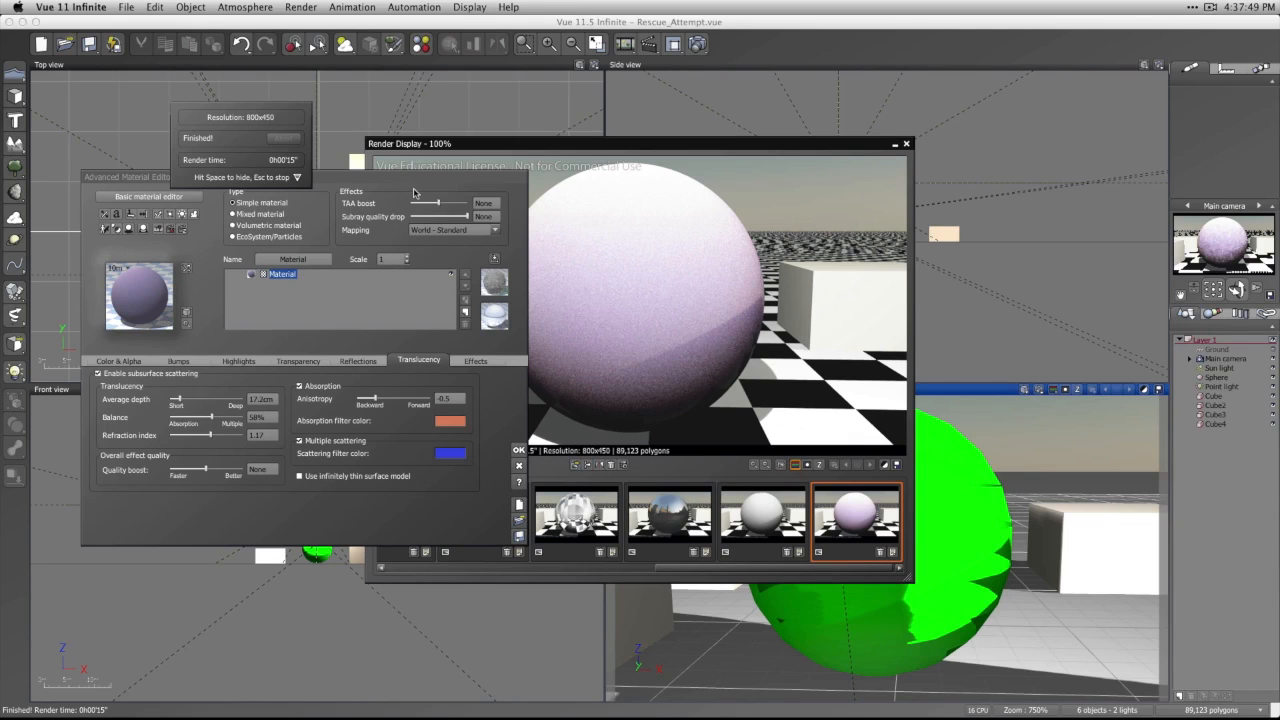
{"action": "left_click", "coordinate": [519, 451]}
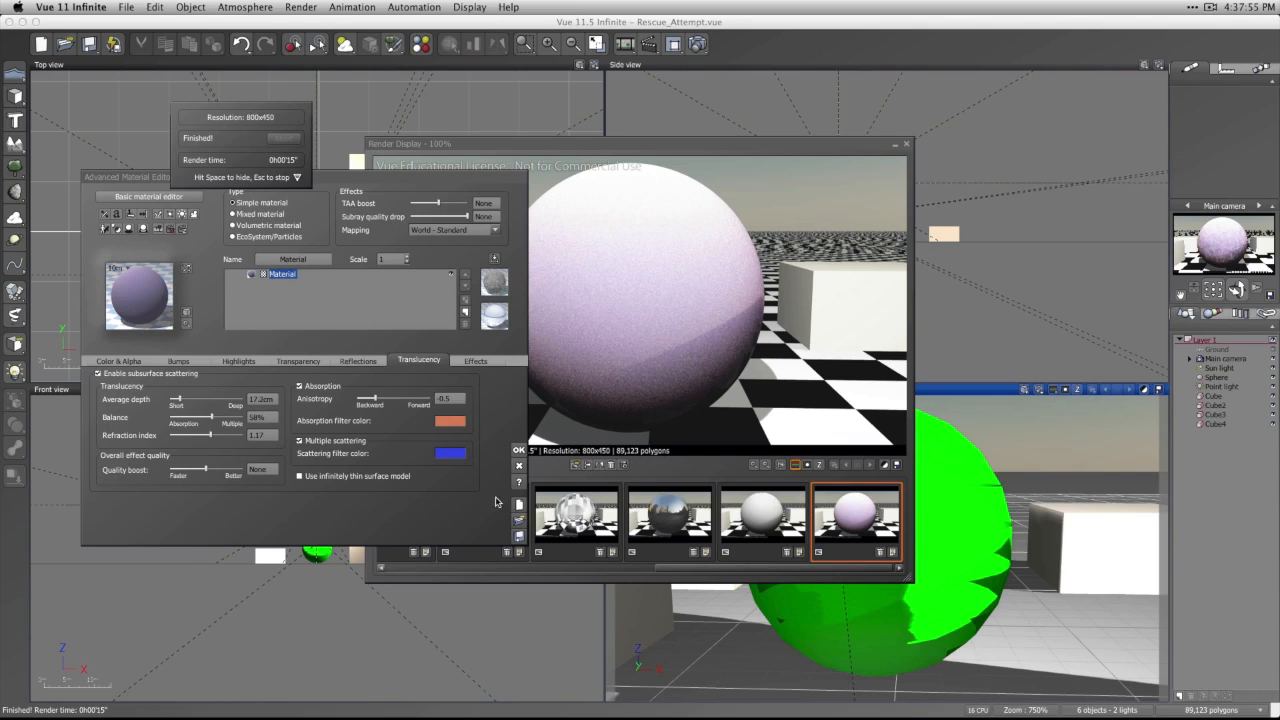
{"action": "key", "text": "space"}
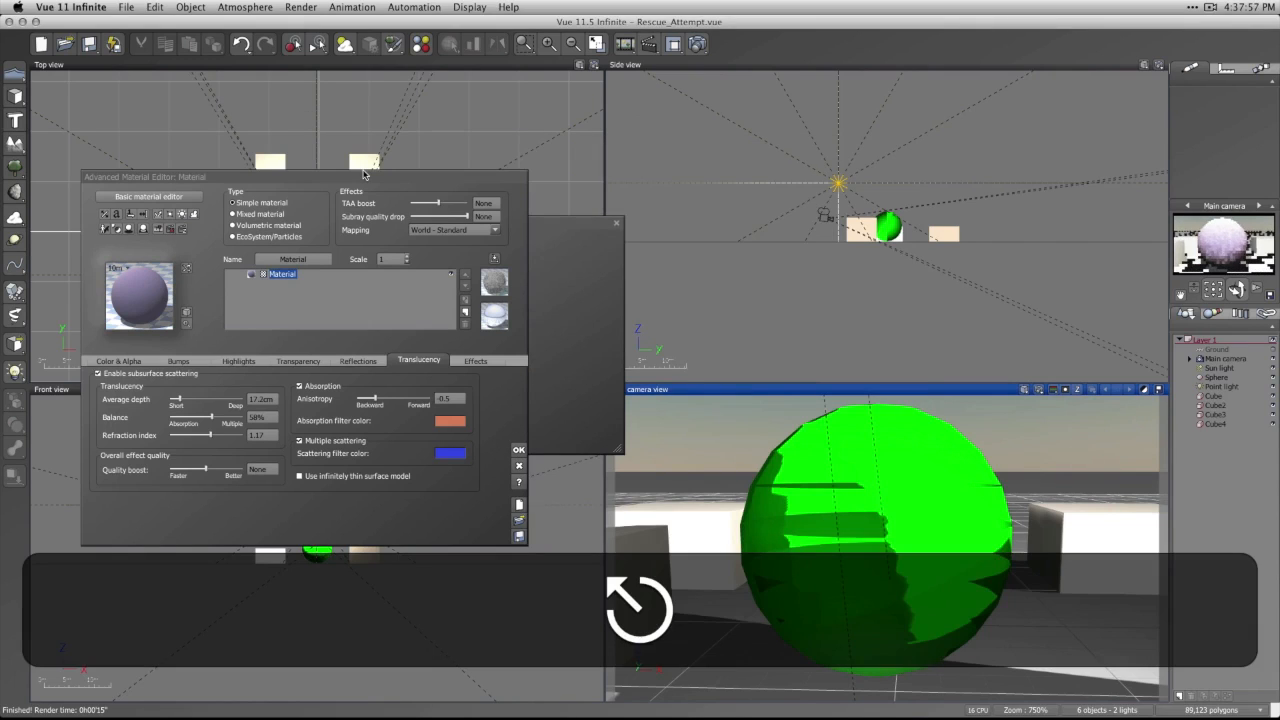
Move the point light behind the sphere, lower it, and shift it sideways to the sphere's right edge as seen by the camera.
{"action": "left_click", "coordinate": [855, 182]}
{"action": "left_click_drag", "start_coordinate": [855, 182], "coordinate": [923, 215]}
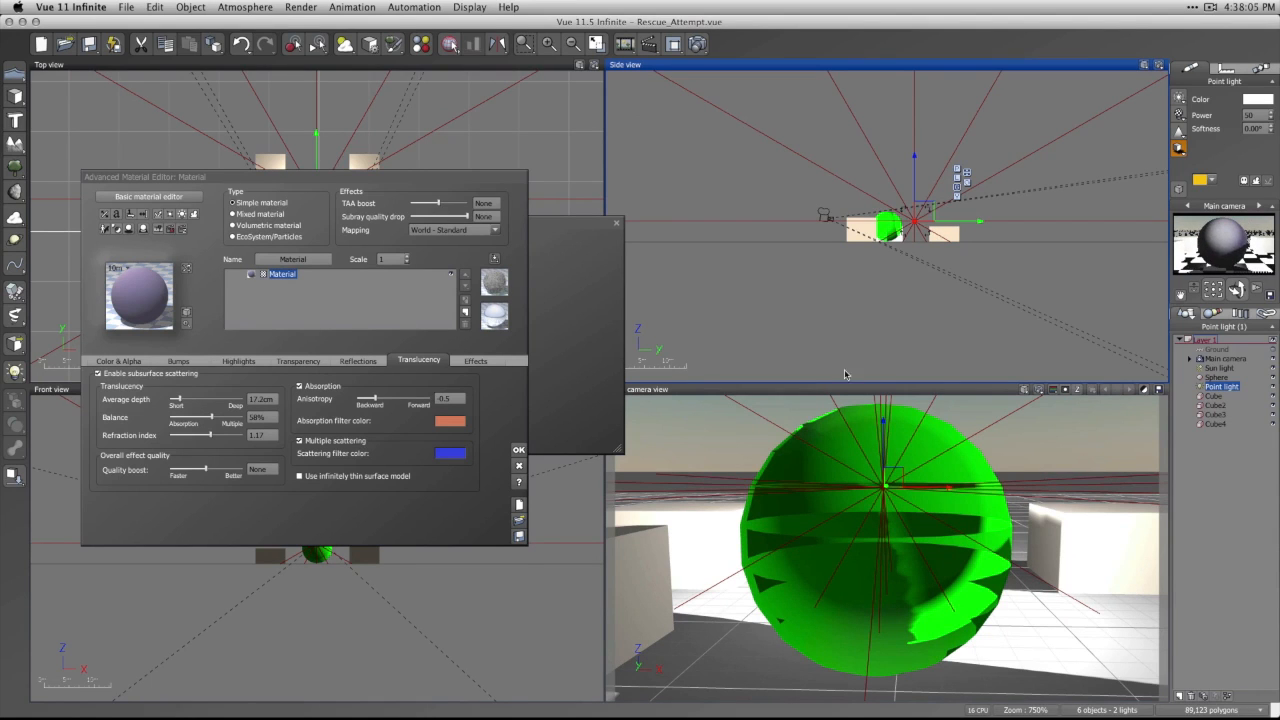
{"action": "left_click_drag", "start_coordinate": [940, 488], "coordinate": [1036, 488]}
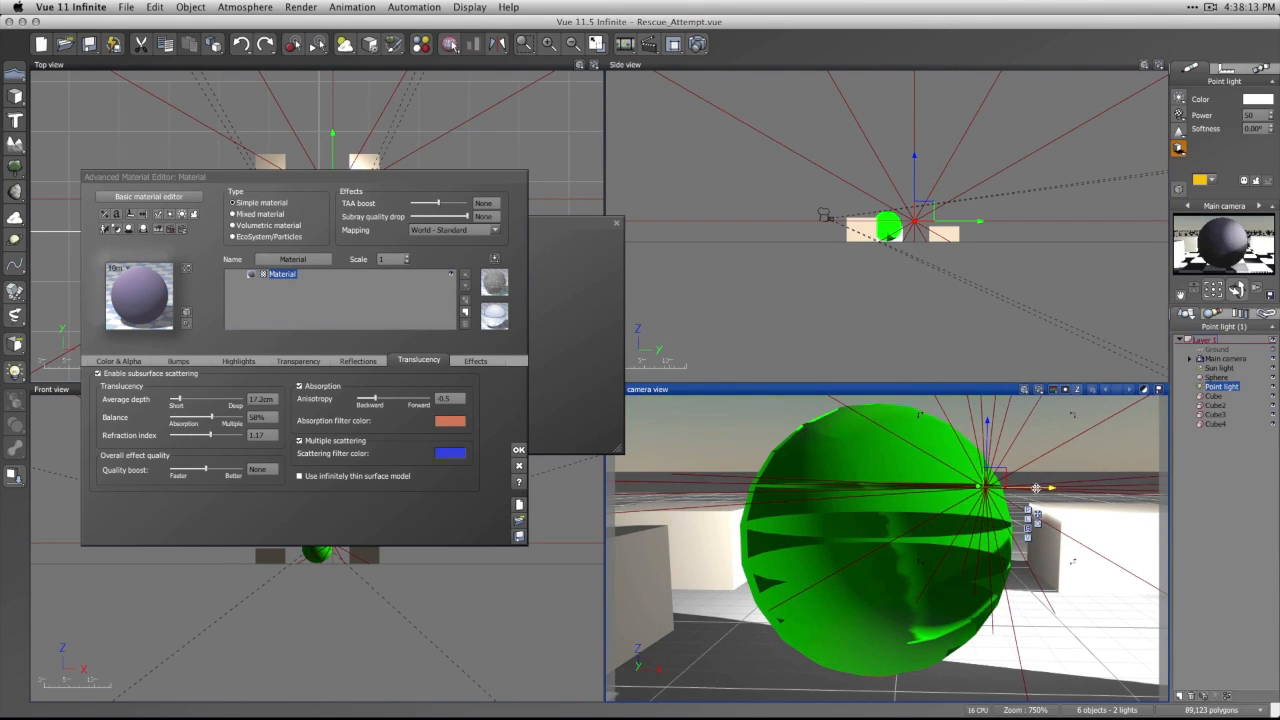
Set the sphere material's global transparency to 0%, nudge the point light slightly outward, and accept the material and close the materials summary.
{"action": "left_click", "coordinate": [296, 360]}
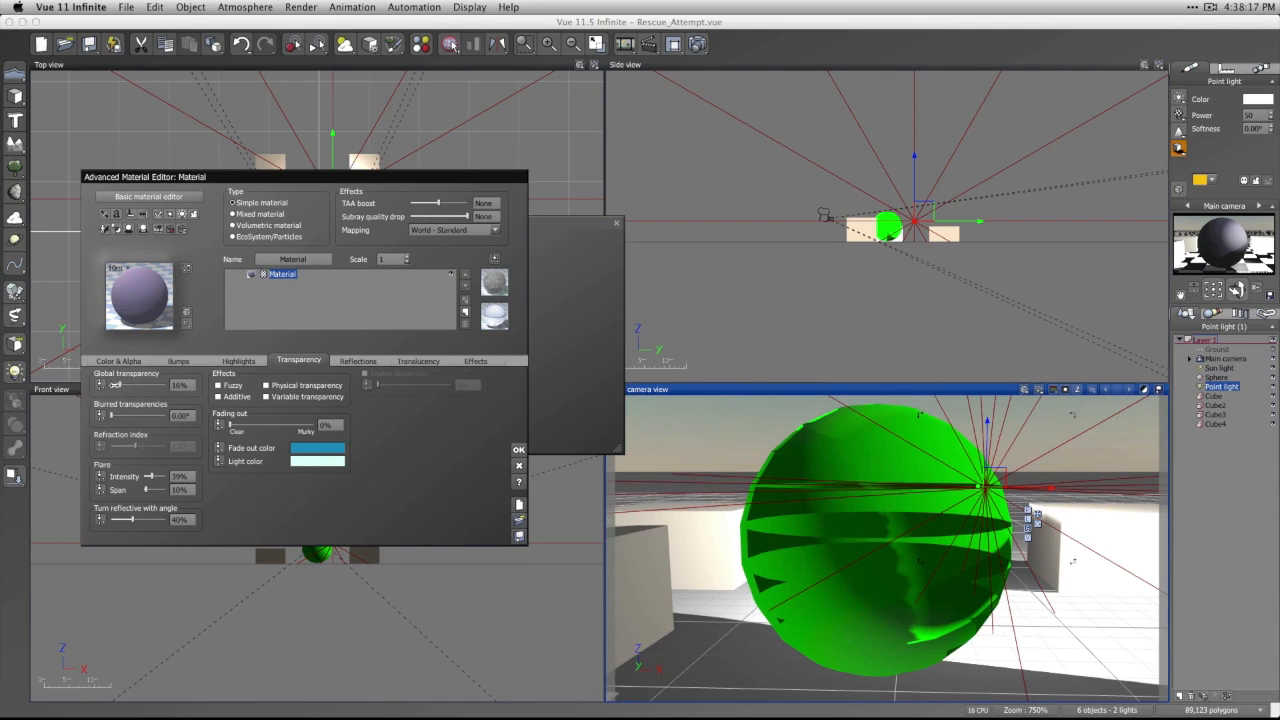
{"action": "left_click_drag", "start_coordinate": [116, 384], "coordinate": [100, 386]}
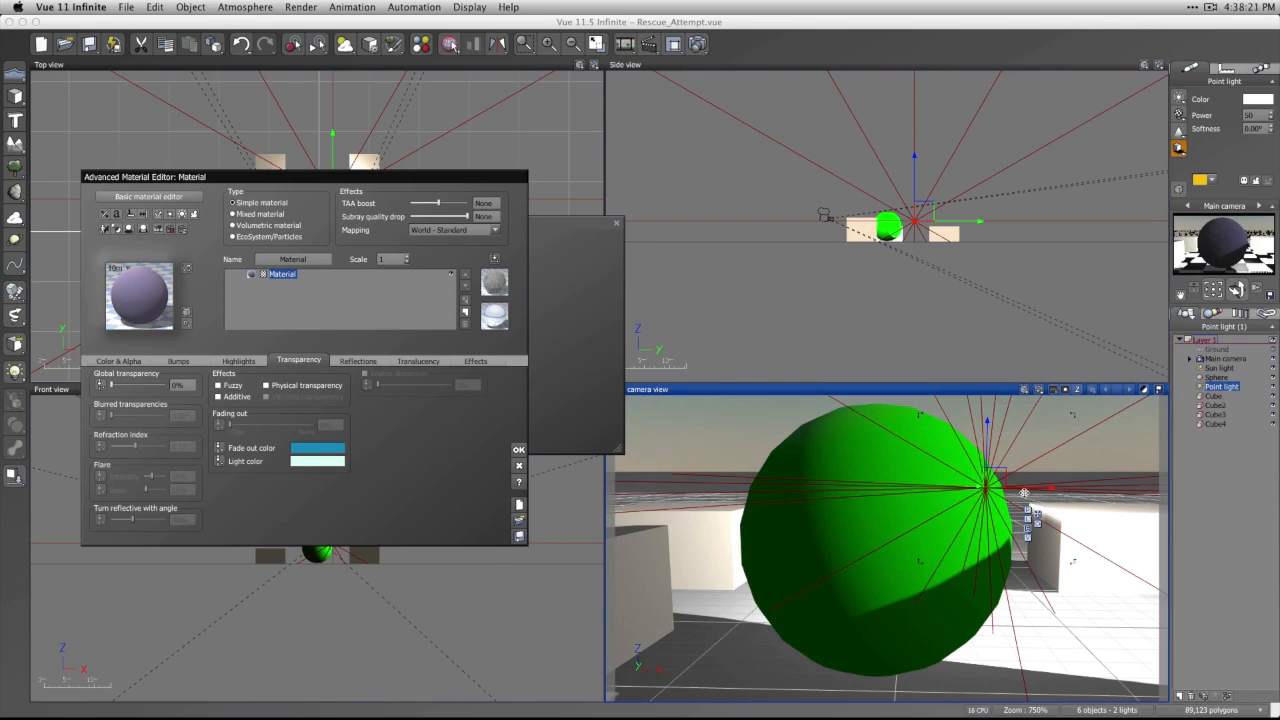
{"action": "left_click_drag", "start_coordinate": [1026, 490], "coordinate": [1034, 490]}
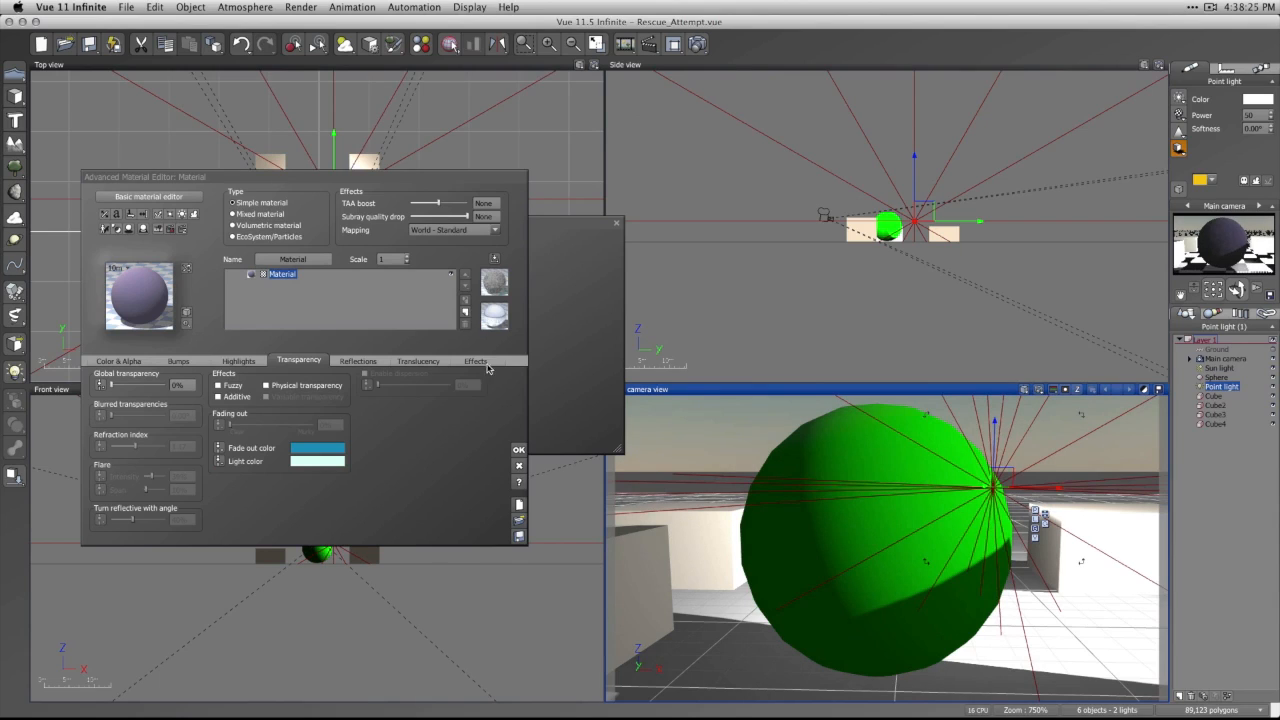
{"action": "left_click", "coordinate": [518, 449]}
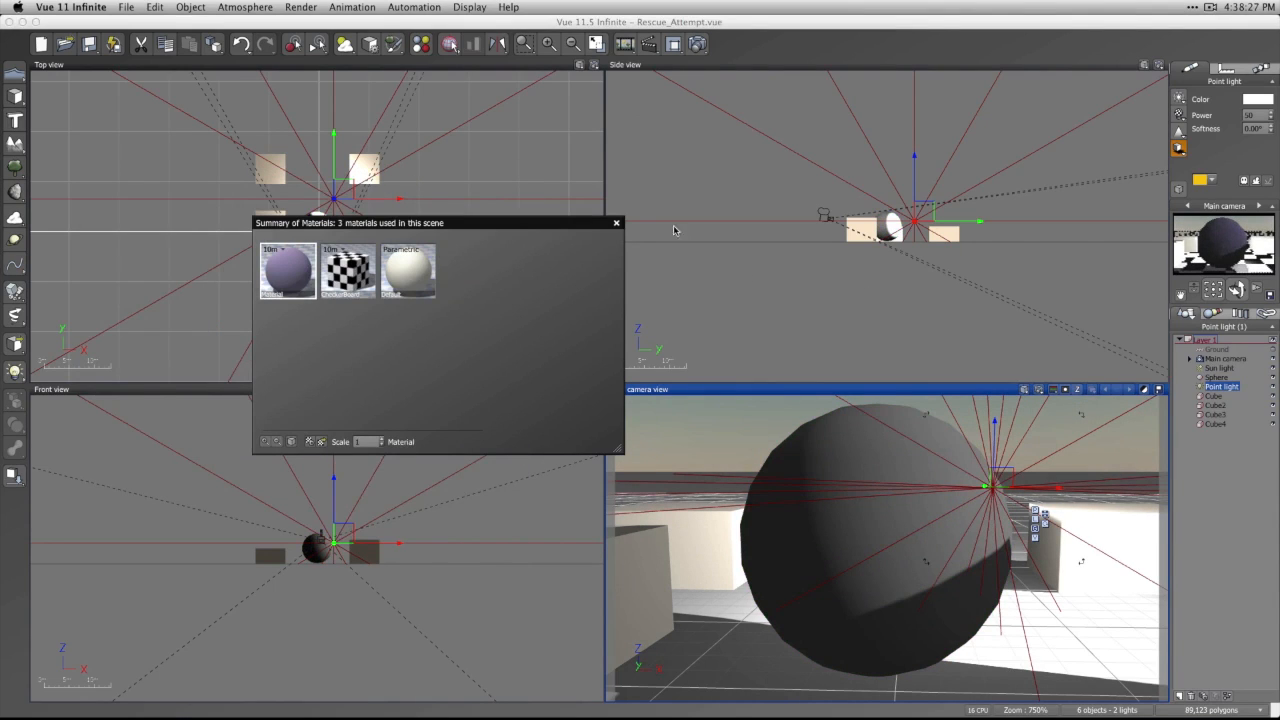
{"action": "left_click", "coordinate": [616, 224]}
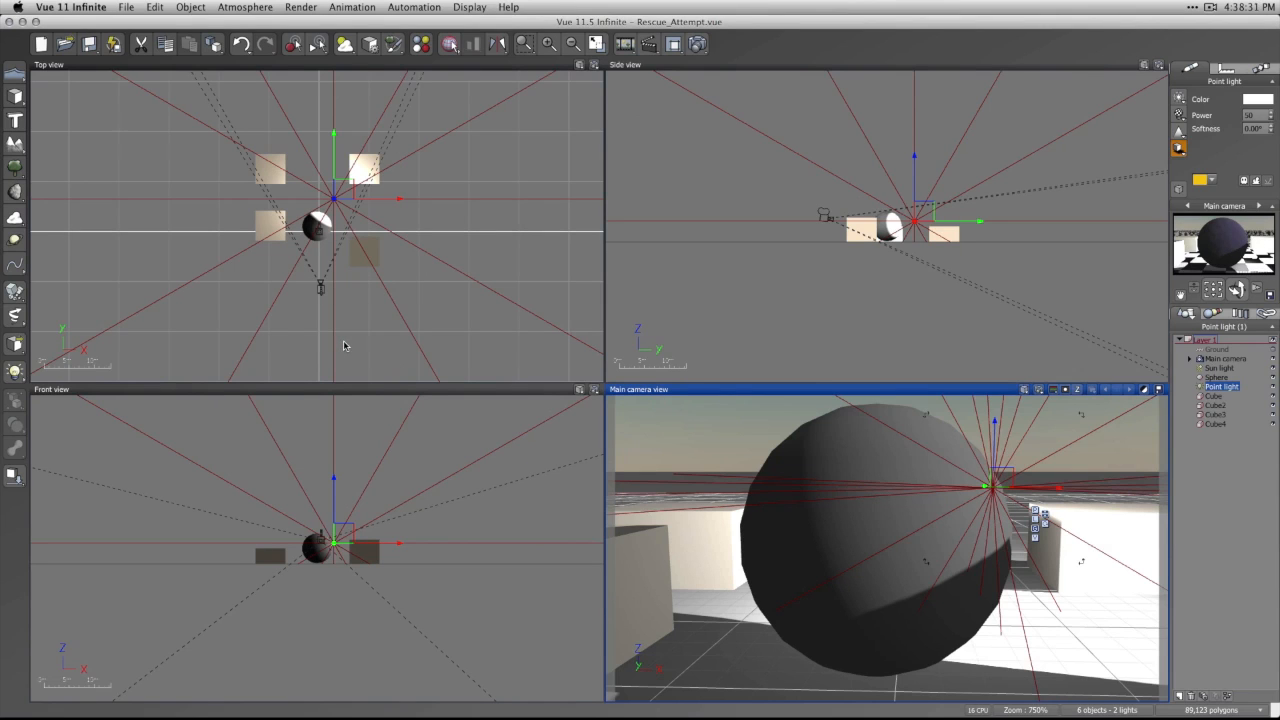
Move the sun light behind the sphere, low above the horizon, near the sphere's upper left edge in the camera view.
{"action": "scroll", "coordinate": [469, 292], "scroll_direction": "up", "scroll_amount": 5}
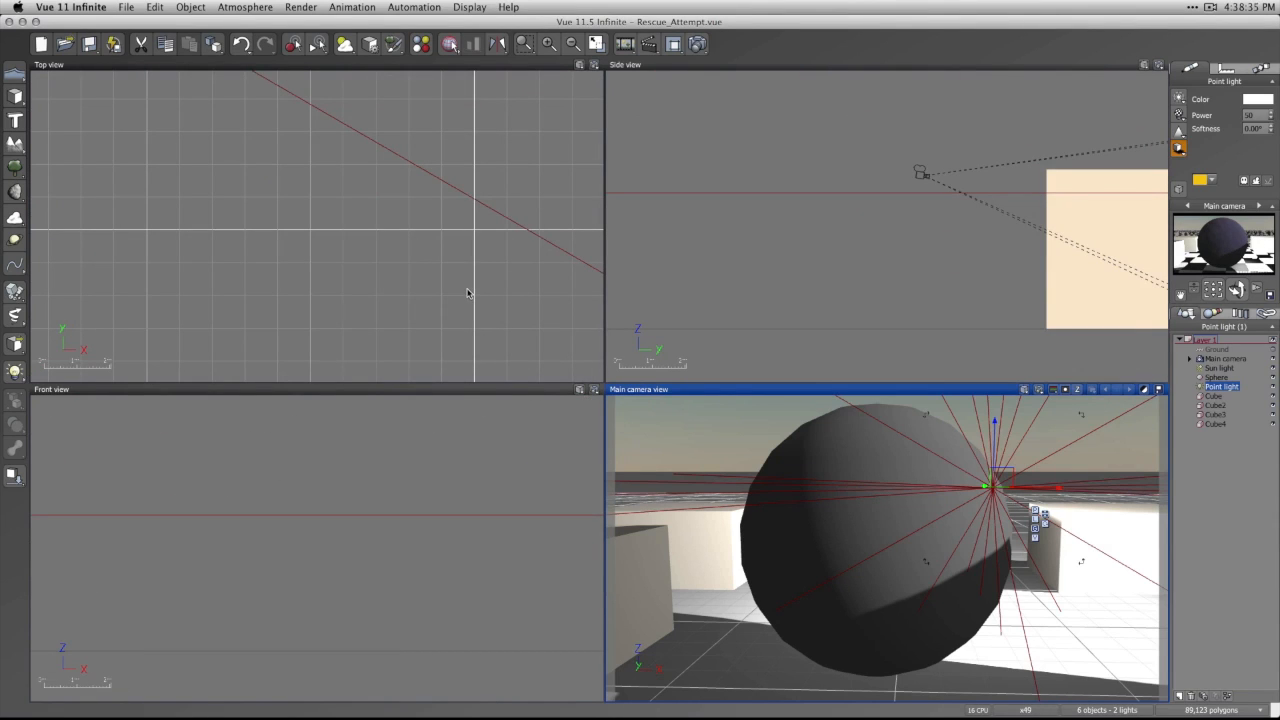
{"action": "scroll", "coordinate": [467, 292], "scroll_direction": "down", "scroll_amount": 8}
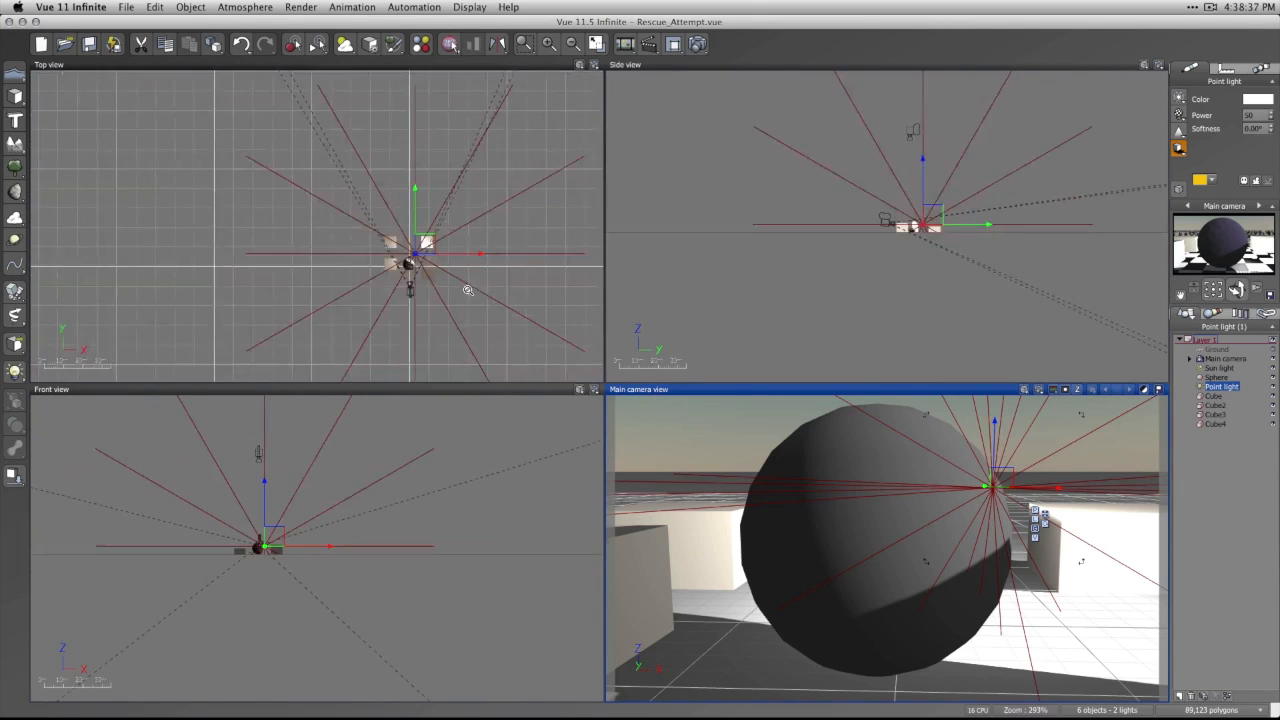
{"action": "scroll", "coordinate": [467, 290], "scroll_direction": "down", "scroll_amount": 5}
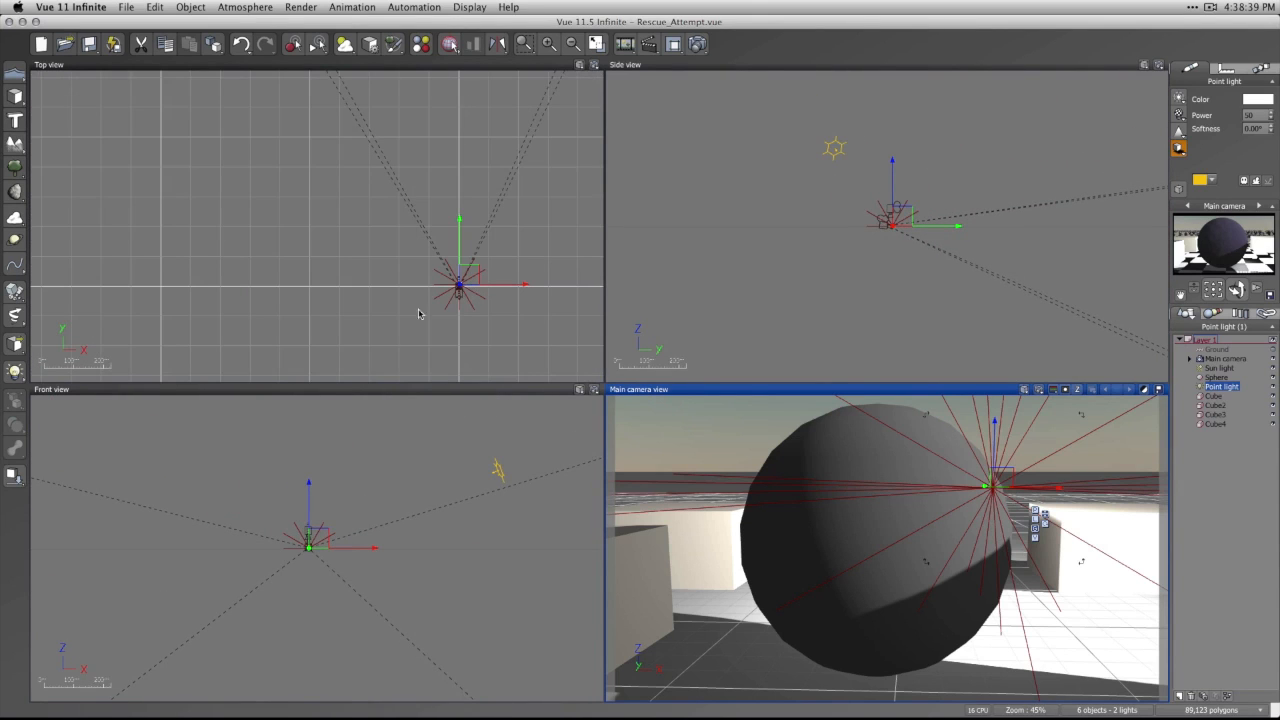
{"action": "left_click_drag", "start_coordinate": [834, 148], "coordinate": [979, 211]}
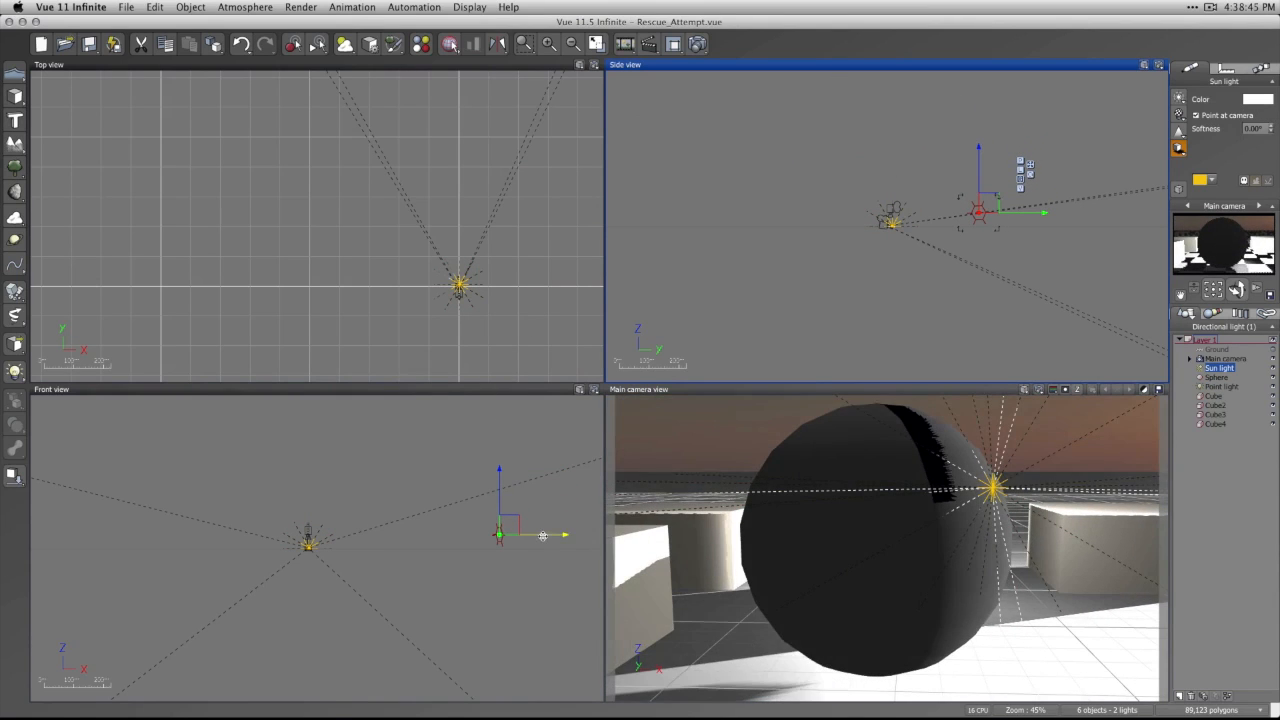
{"action": "left_click_drag", "start_coordinate": [500, 541], "coordinate": [321, 535]}
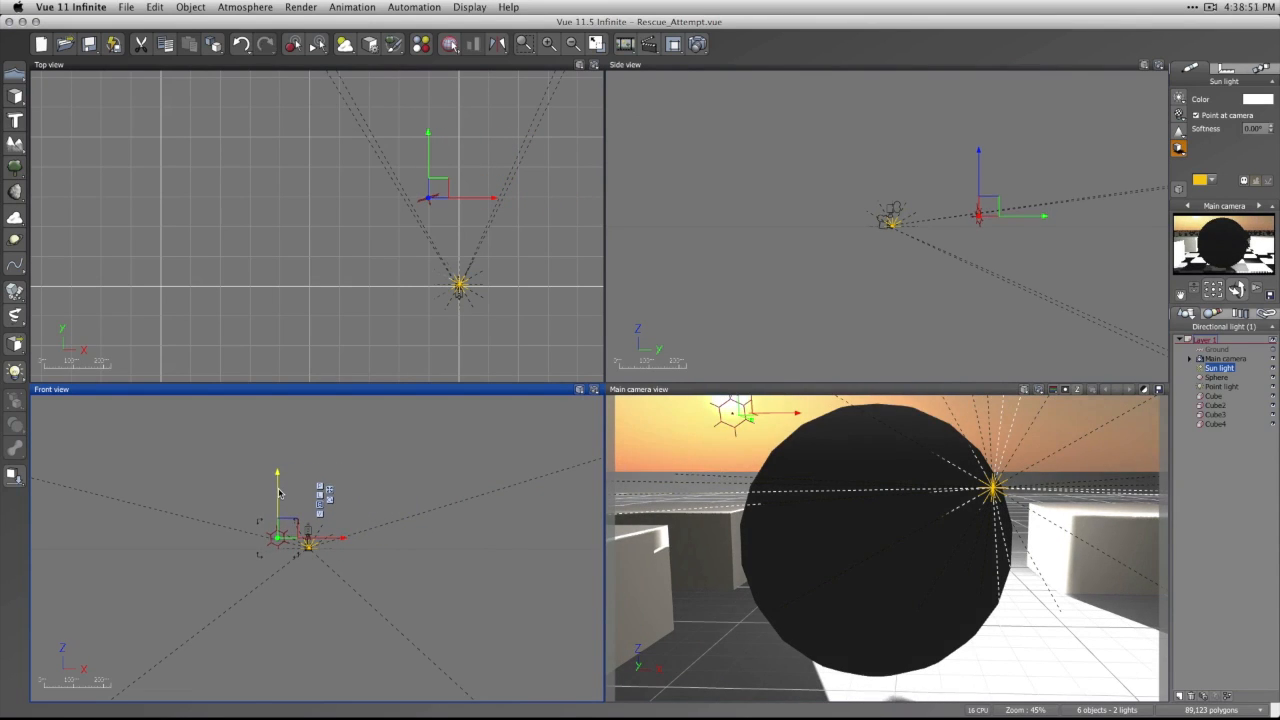
{"action": "left_click", "coordinate": [876, 577]}
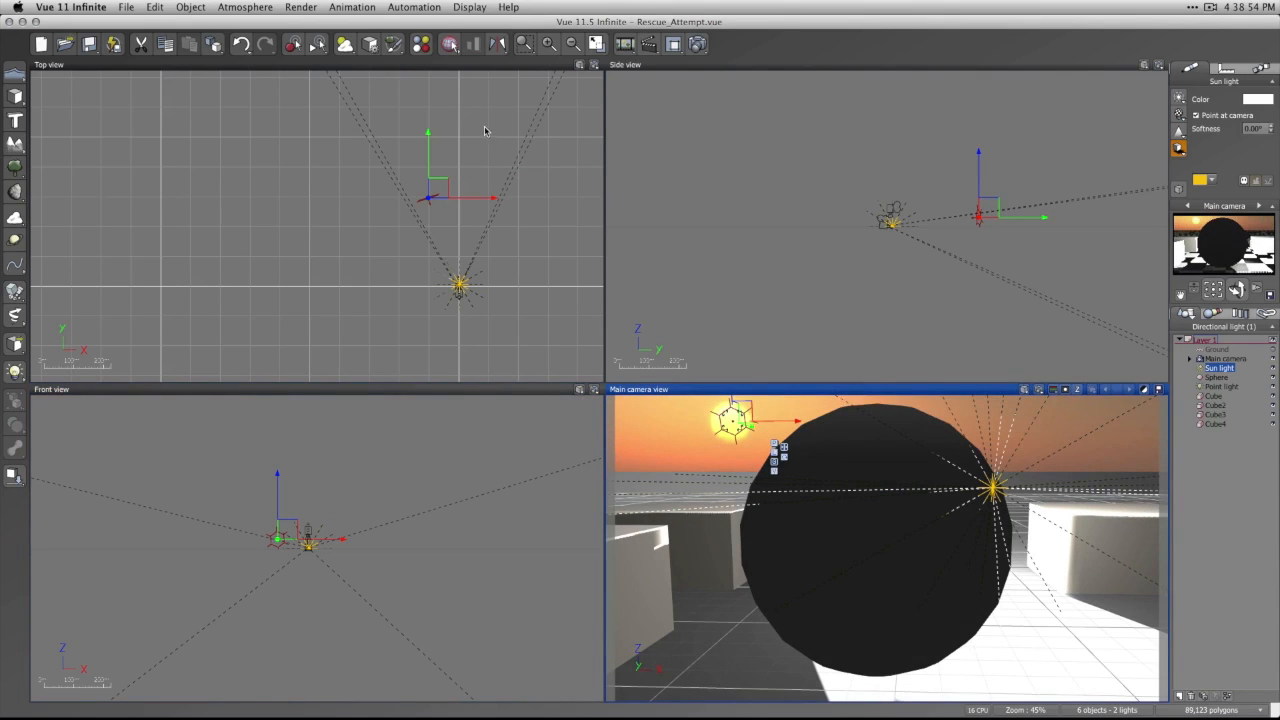
Open the sphere's material for editing and set the average depth of its subsurface scattering to 1.505 m.
{"action": "left_click", "coordinate": [449, 44]}
{"action": "double_click", "coordinate": [297, 274]}
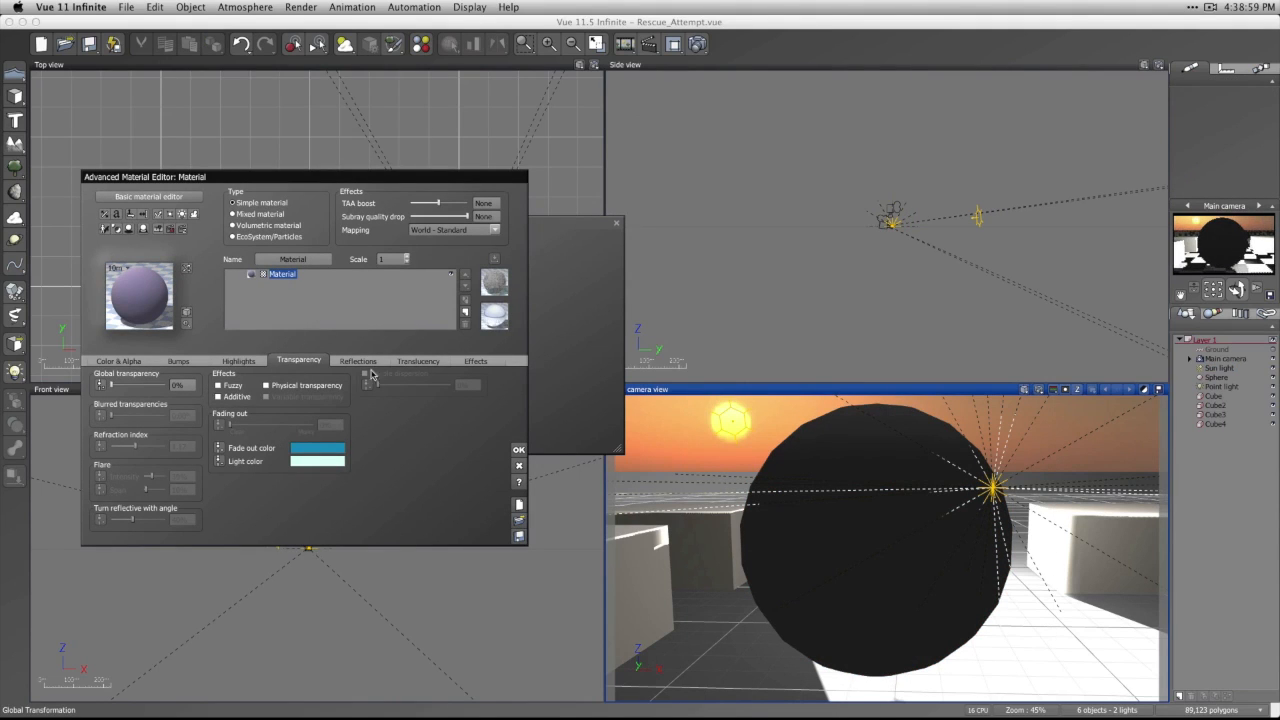
{"action": "left_click", "coordinate": [418, 360]}
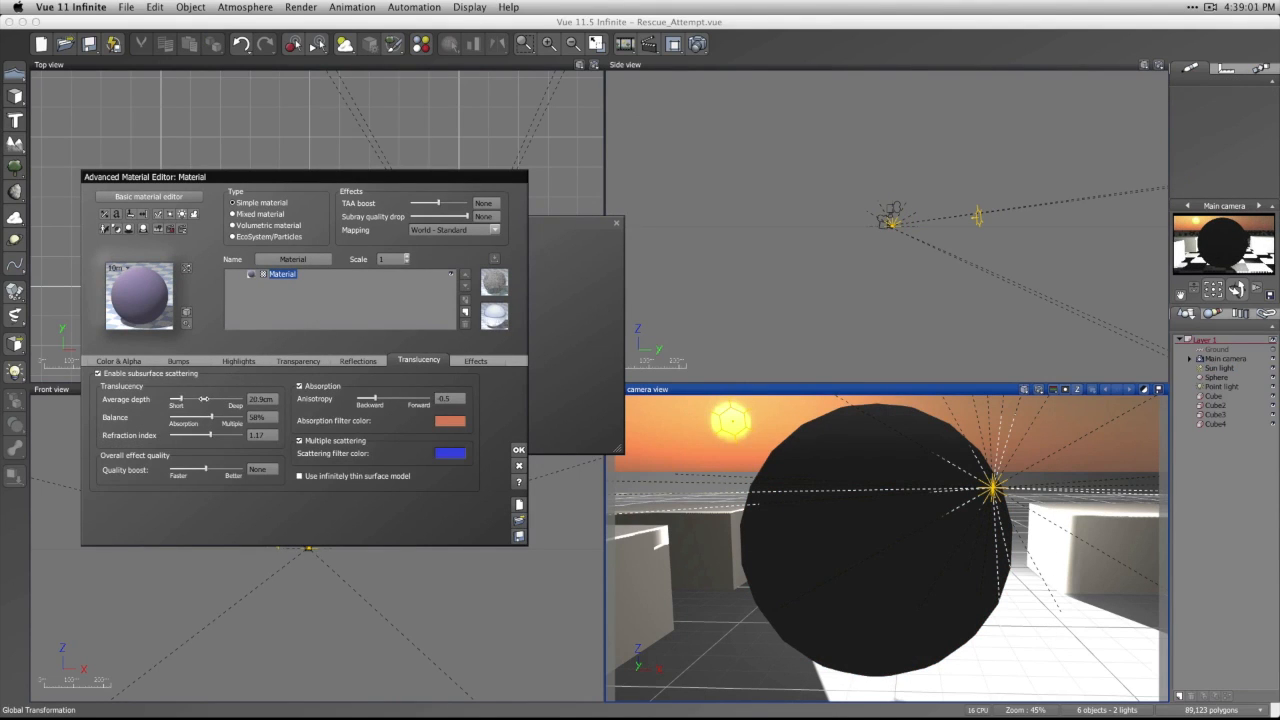
{"action": "left_click_drag", "start_coordinate": [204, 399], "coordinate": [222, 401]}
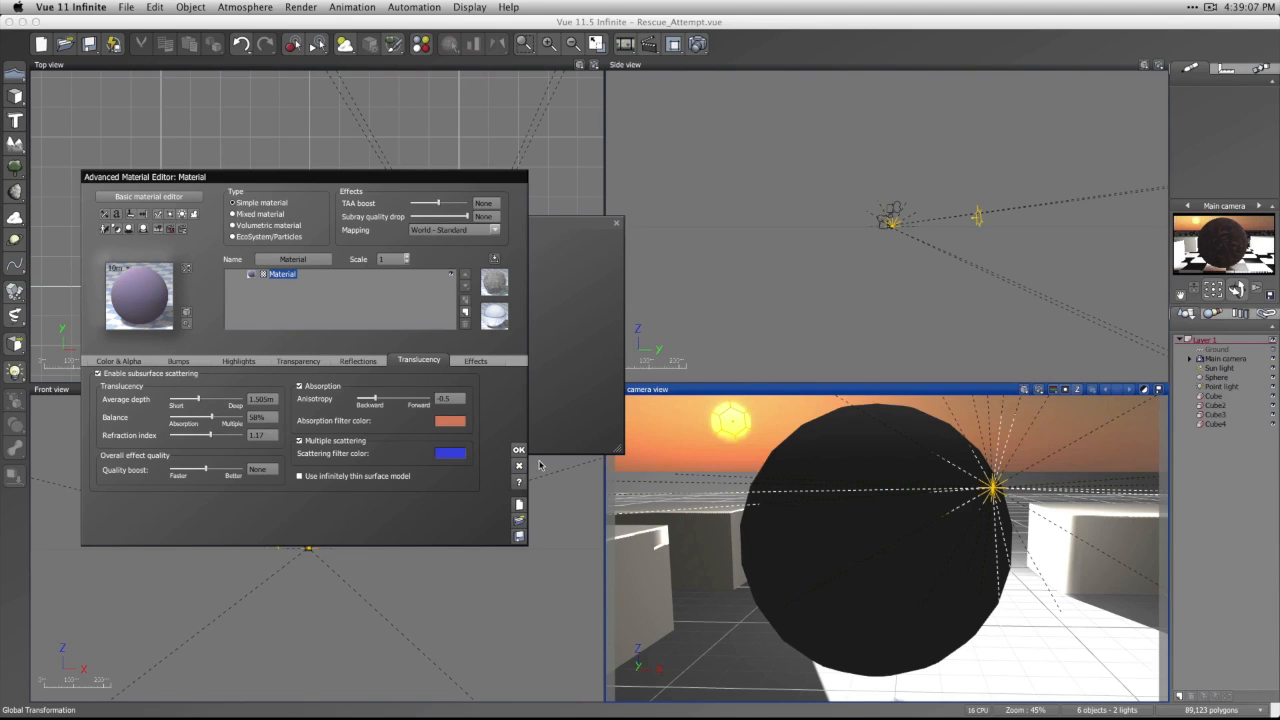
Render the scene with the deeper scattering, accept the post-render options and hide the render display.
{"action": "left_click", "coordinate": [697, 44]}
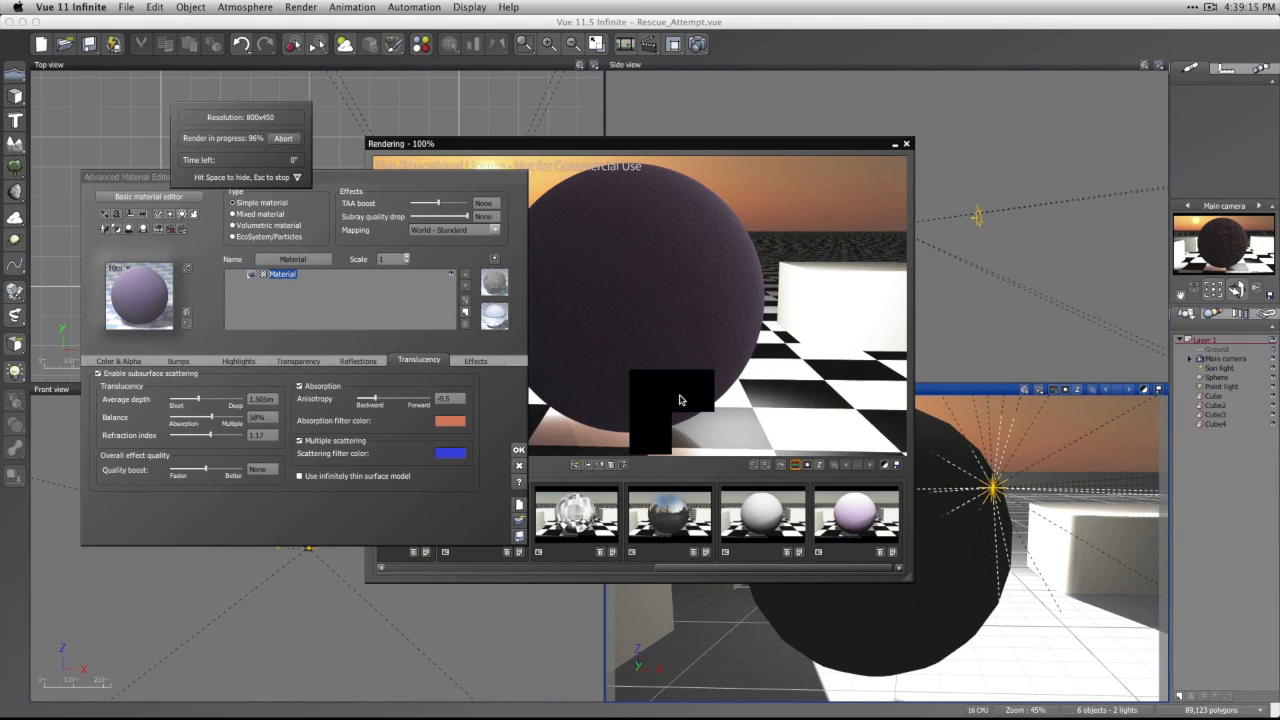
{"action": "left_click", "coordinate": [934, 386]}
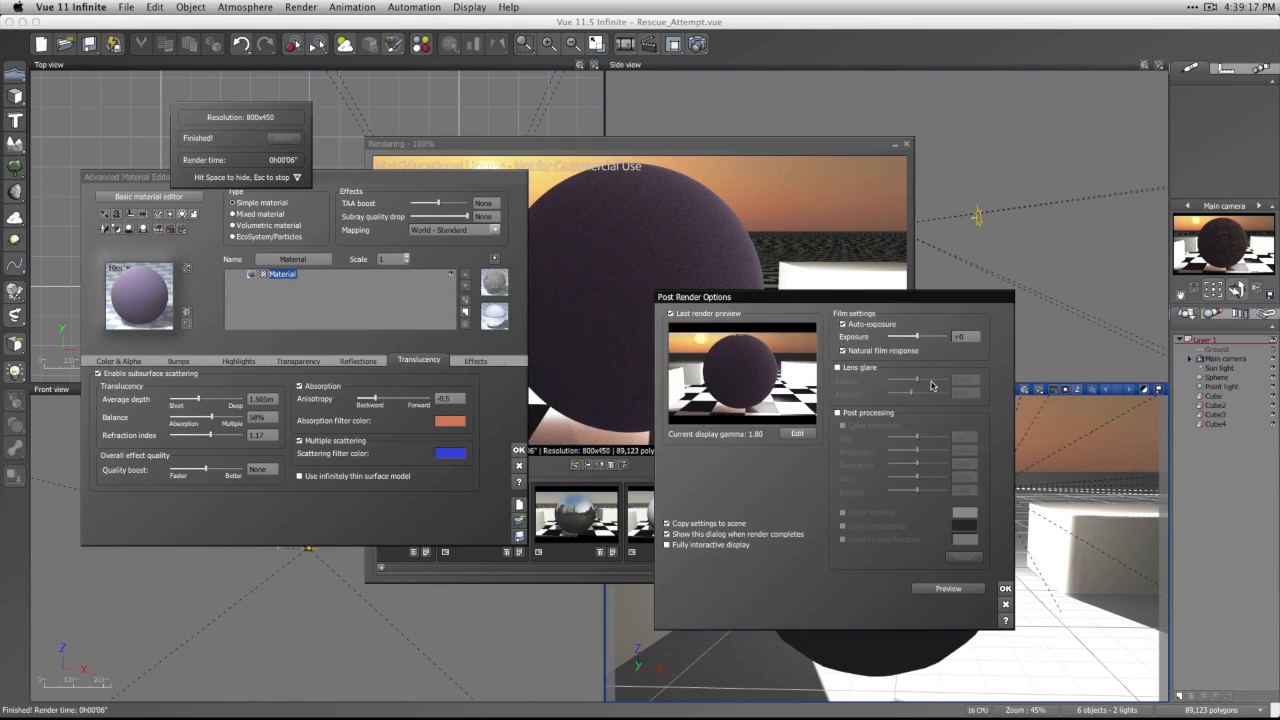
{"action": "key", "text": "Return"}
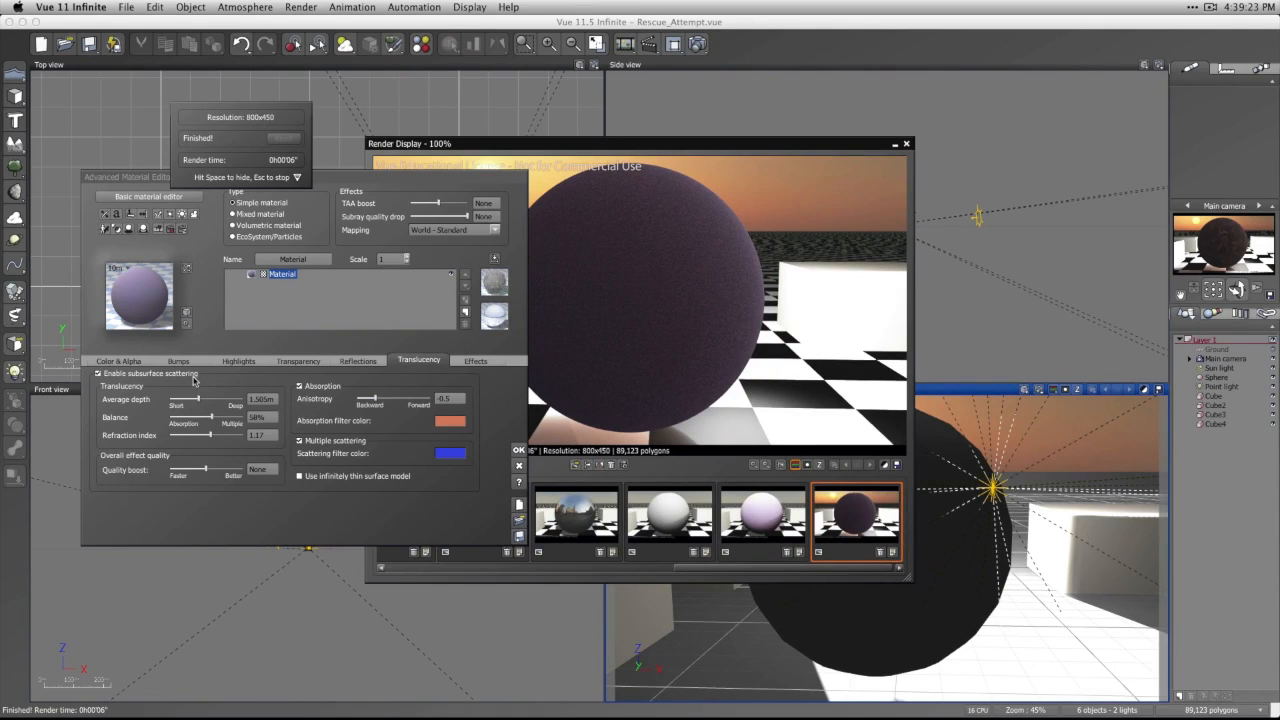
{"action": "left_click", "coordinate": [519, 452]}
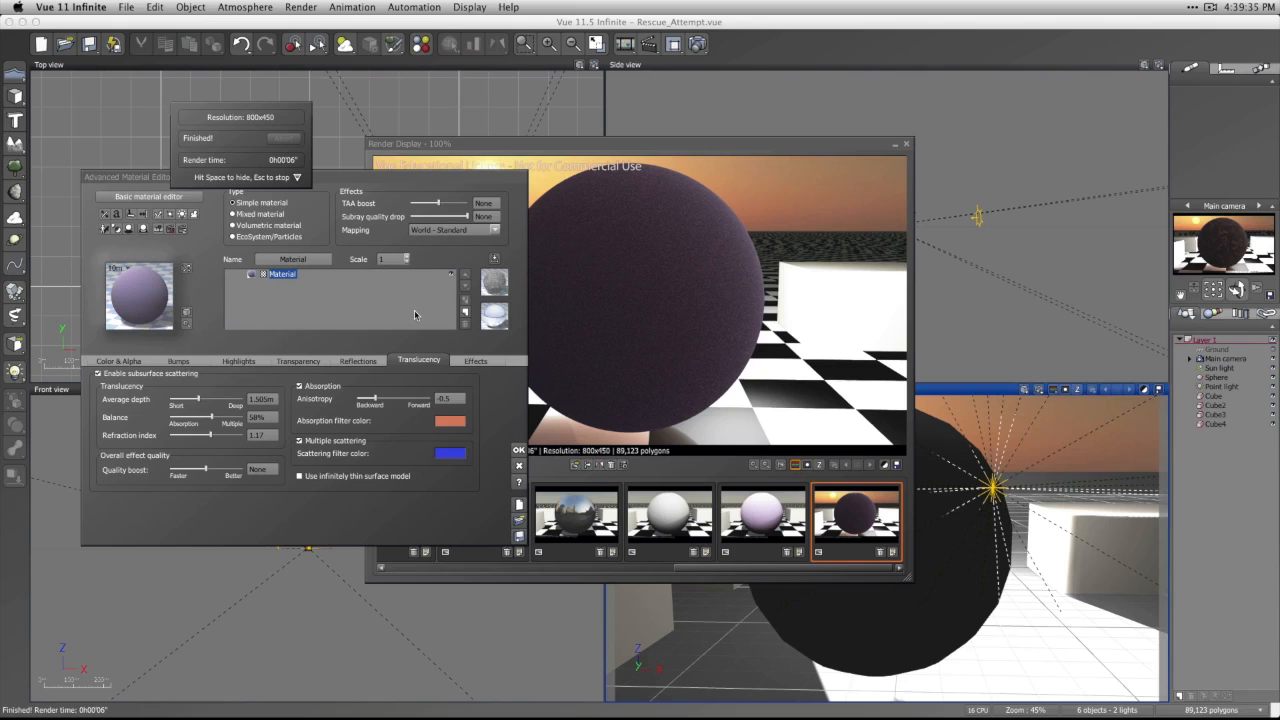
{"action": "key", "text": "space"}
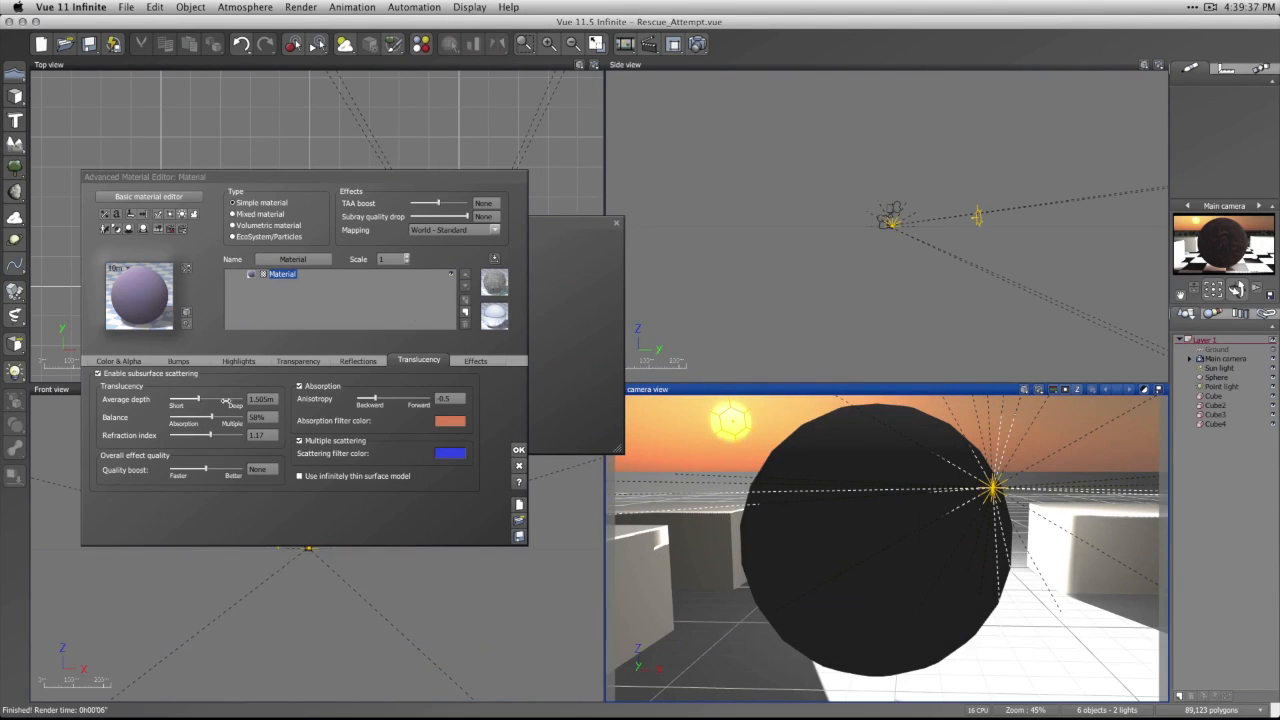
Set the scattering's average depth to 40.2 cm and anisotropy to 0.23, and switch the infinitely thin surface model on and off again.
{"action": "left_click_drag", "start_coordinate": [226, 400], "coordinate": [191, 400]}
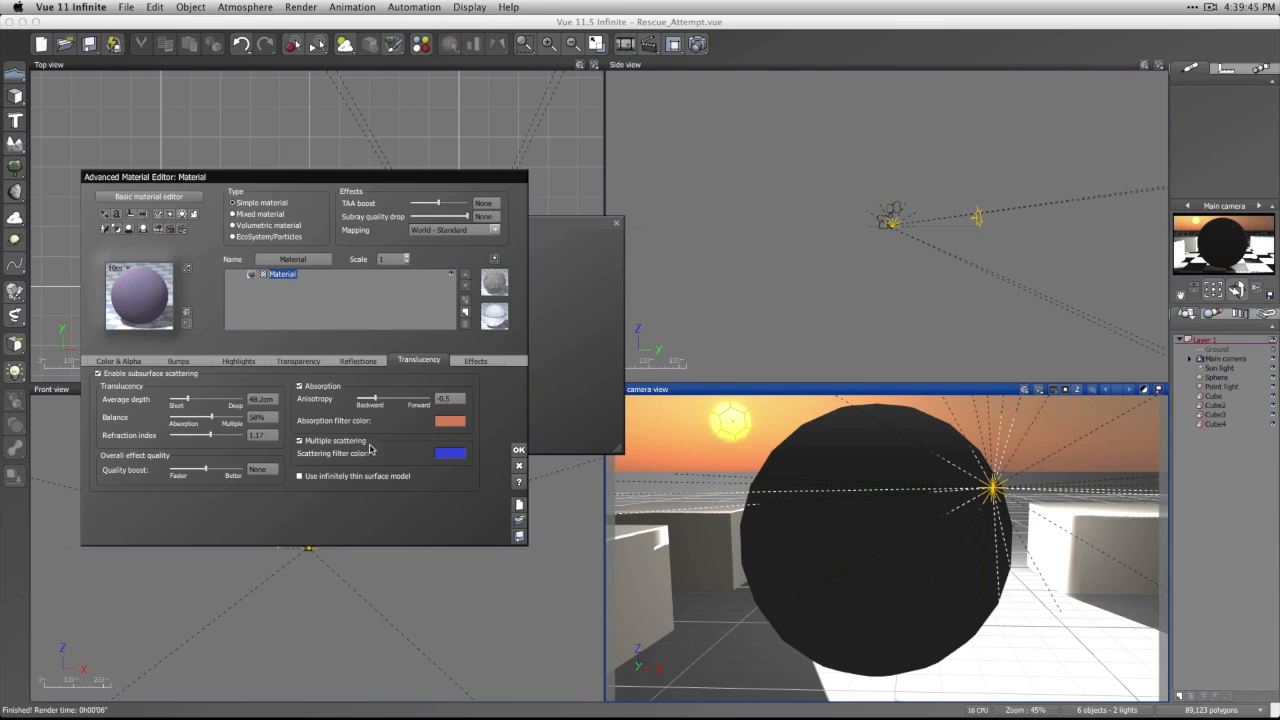
{"action": "left_click_drag", "start_coordinate": [378, 397], "coordinate": [404, 400]}
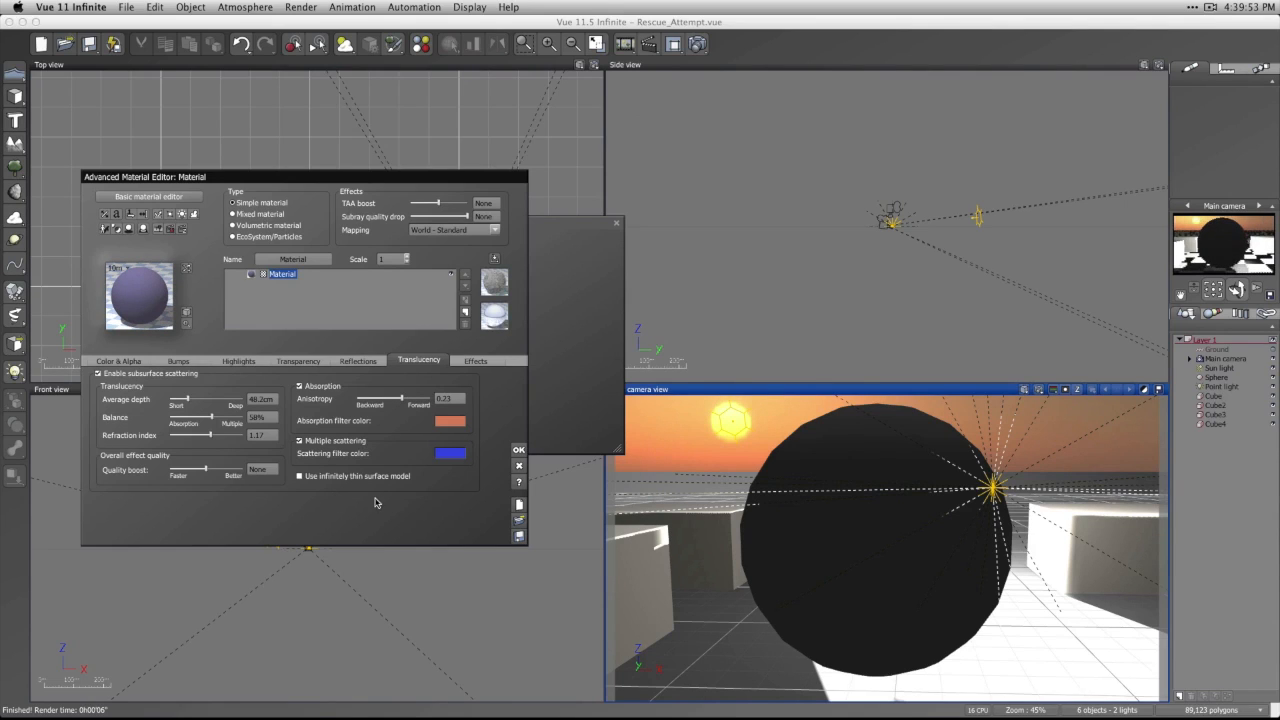
{"action": "left_click", "coordinate": [346, 479]}
{"action": "left_click", "coordinate": [346, 478]}
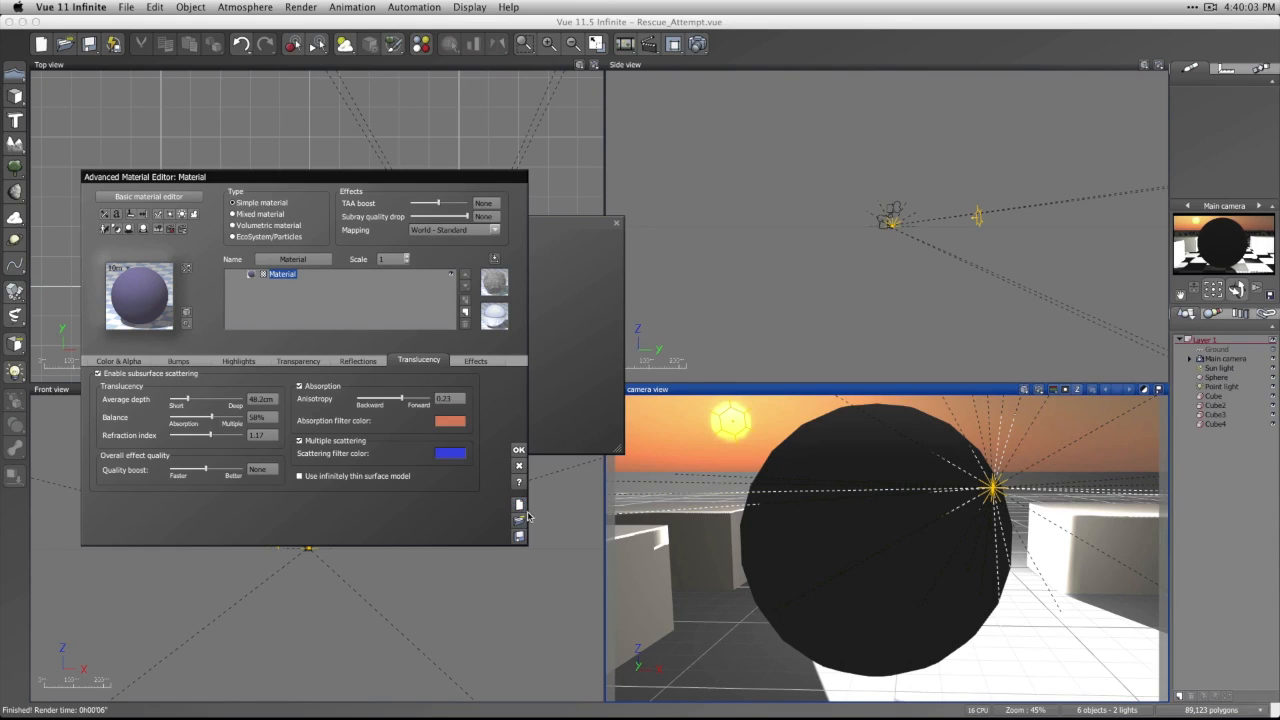
Reset the sphere's material to the default, show its effects settings, and move the sun light high up behind the camera.
{"action": "left_click", "coordinate": [519, 506]}
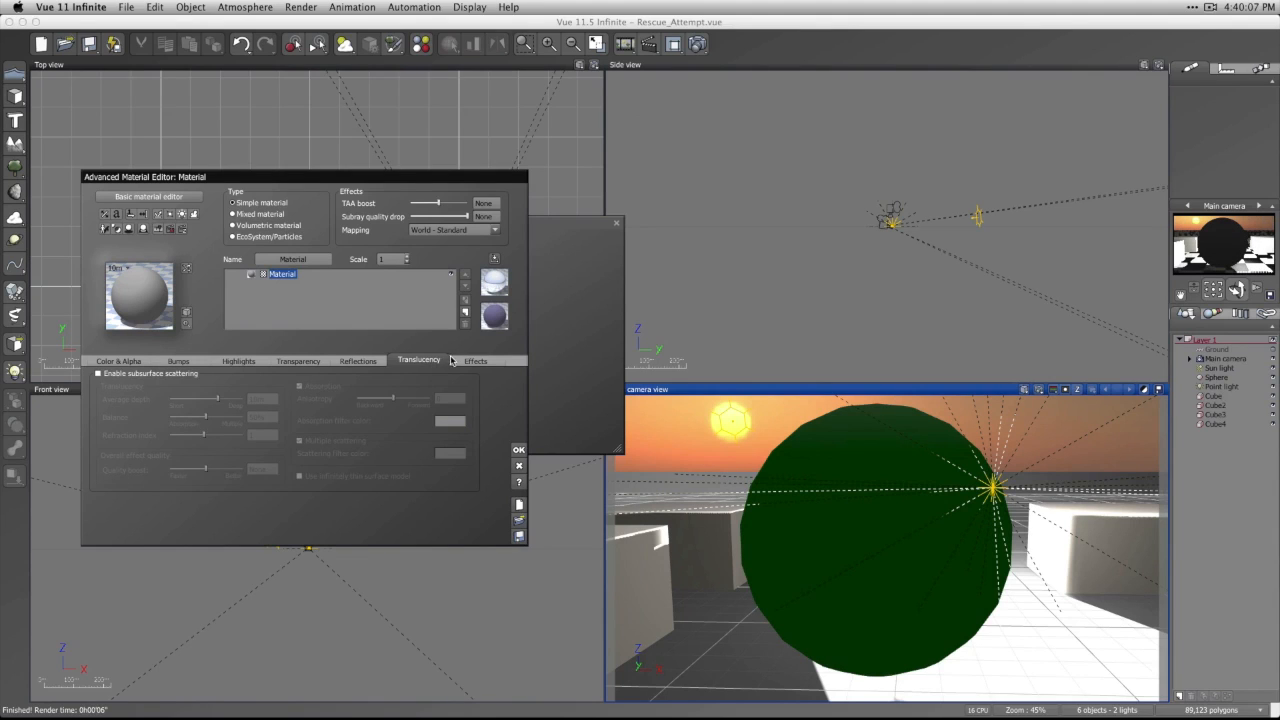
{"action": "left_click", "coordinate": [476, 361]}
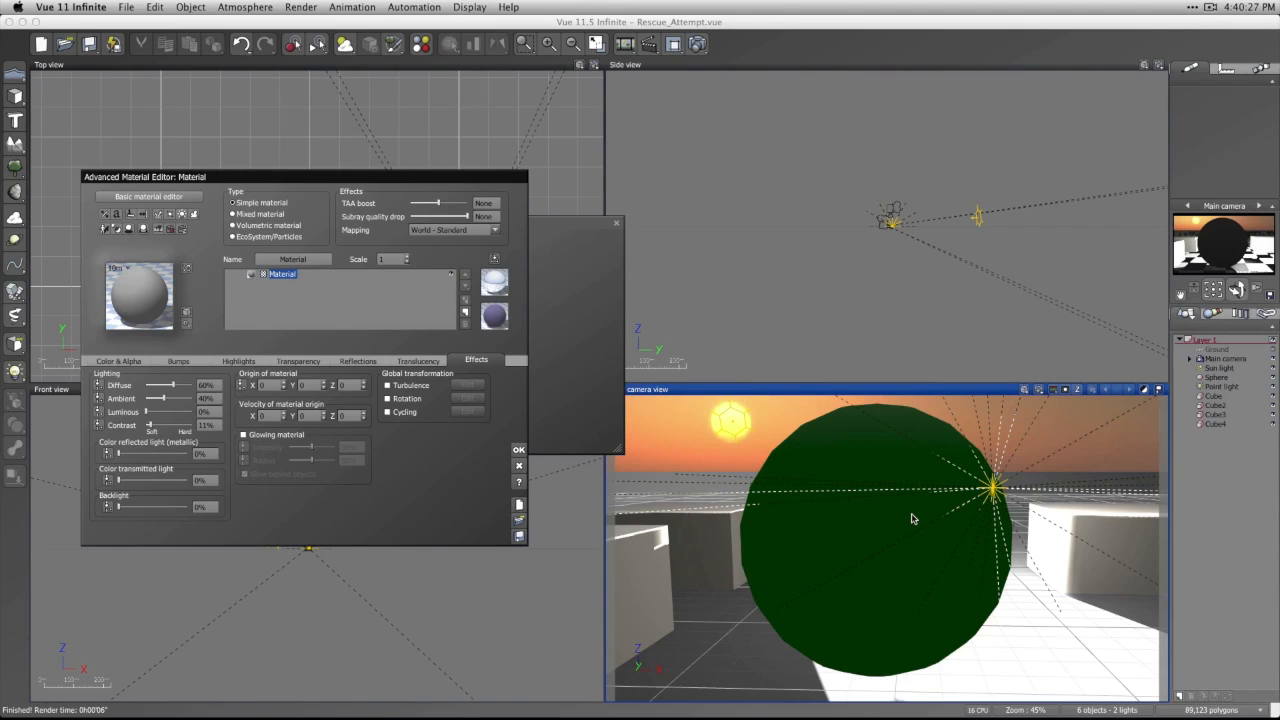
{"action": "left_click_drag", "start_coordinate": [976, 207], "coordinate": [672, 110]}
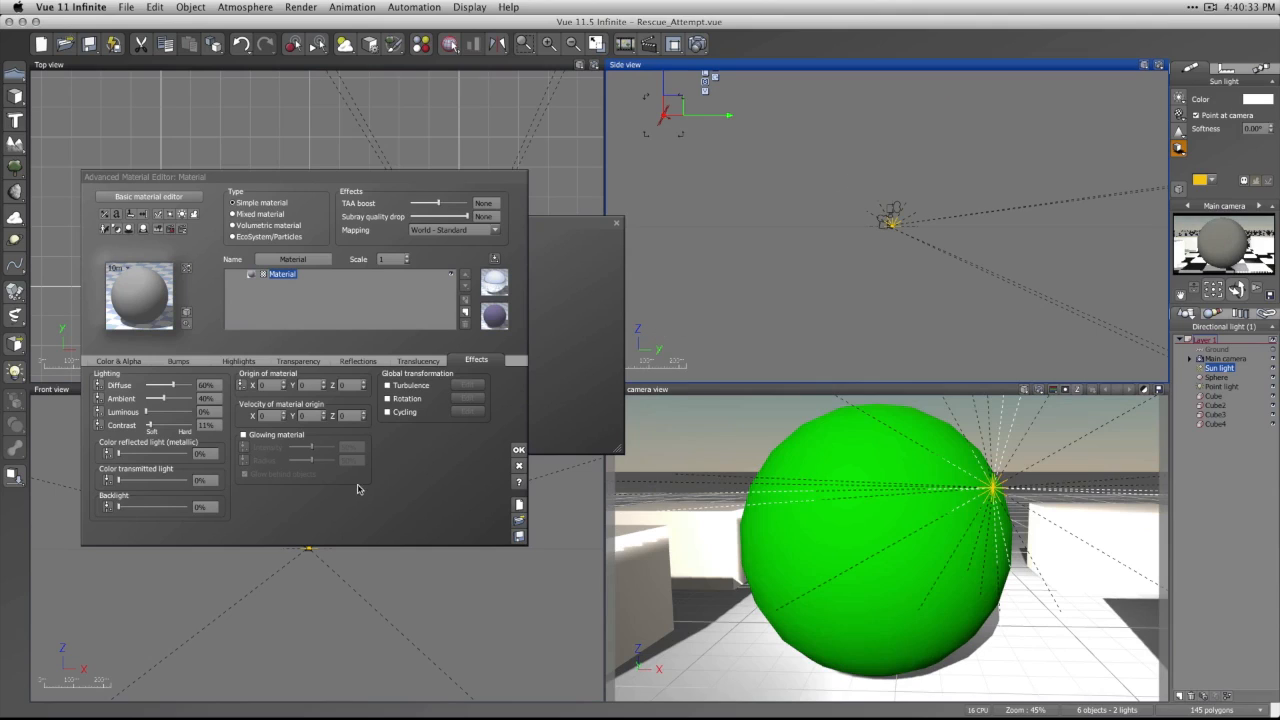
{"action": "left_click", "coordinate": [407, 481]}
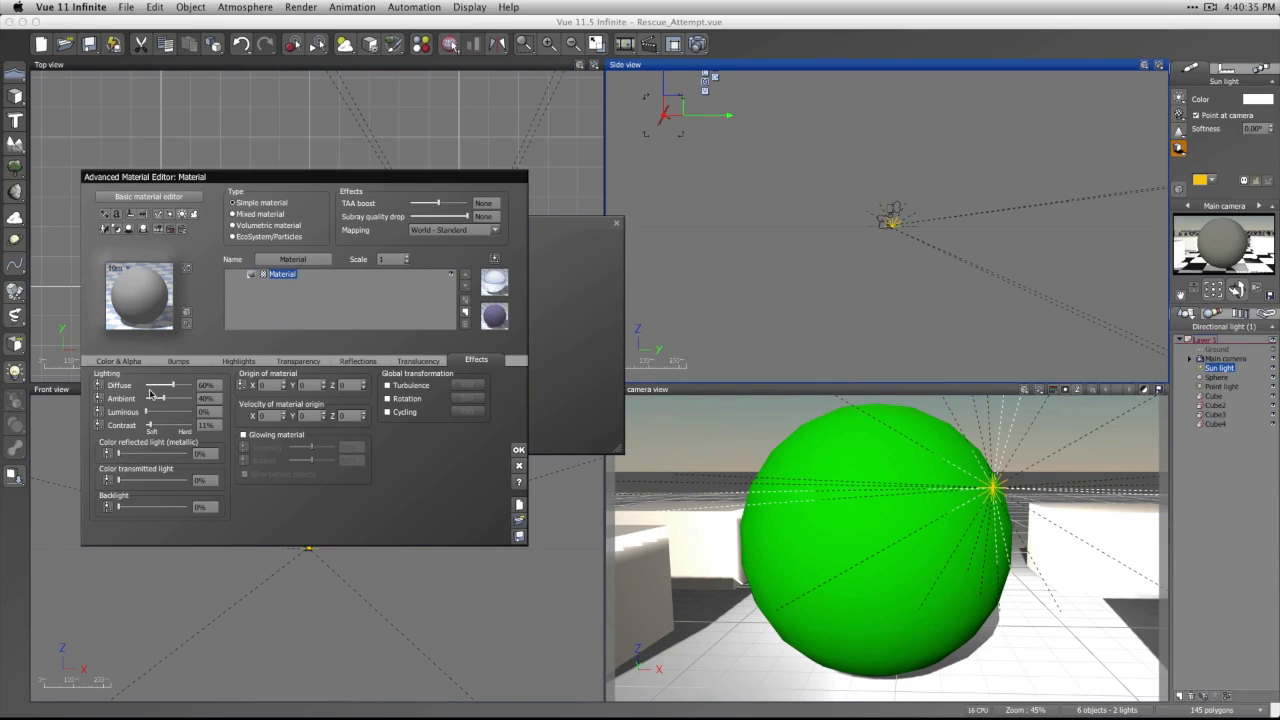
Set the material's ambient lighting to 0% and move the sun light horizontally until it is almost directly above the camera.
{"action": "left_click_drag", "start_coordinate": [161, 398], "coordinate": [142, 399]}
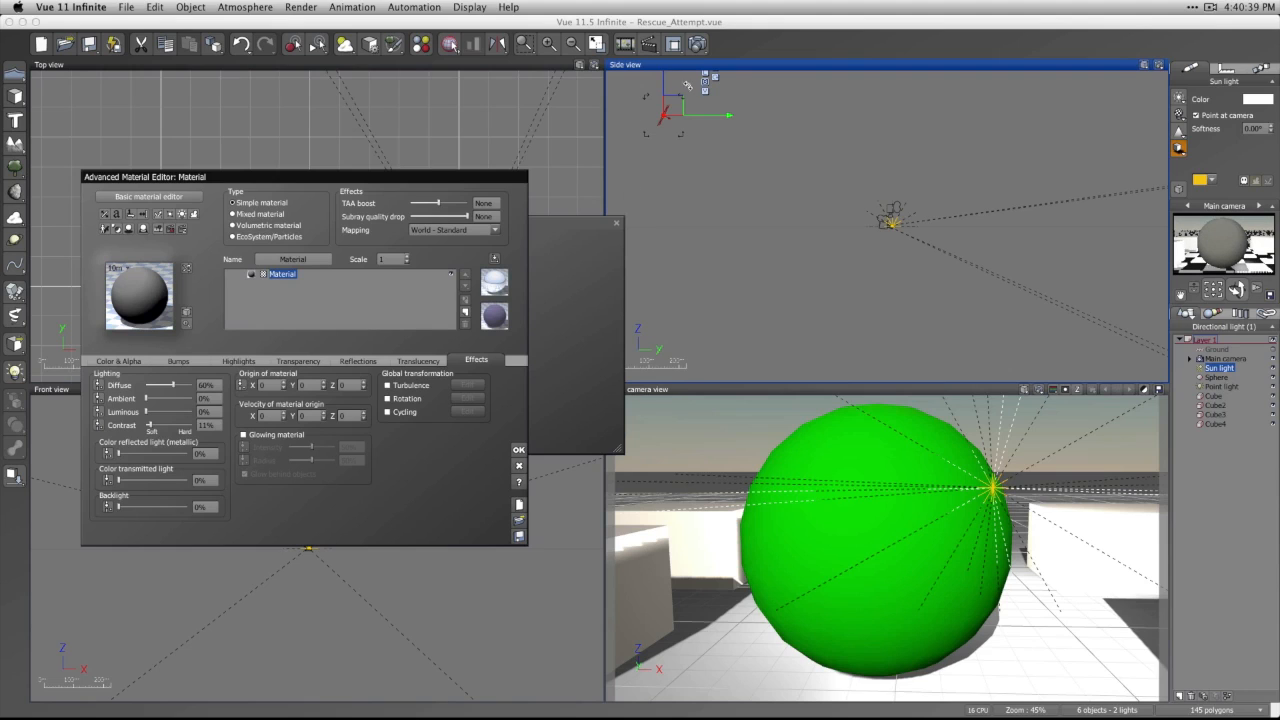
{"action": "left_click_drag", "start_coordinate": [712, 116], "coordinate": [930, 119]}
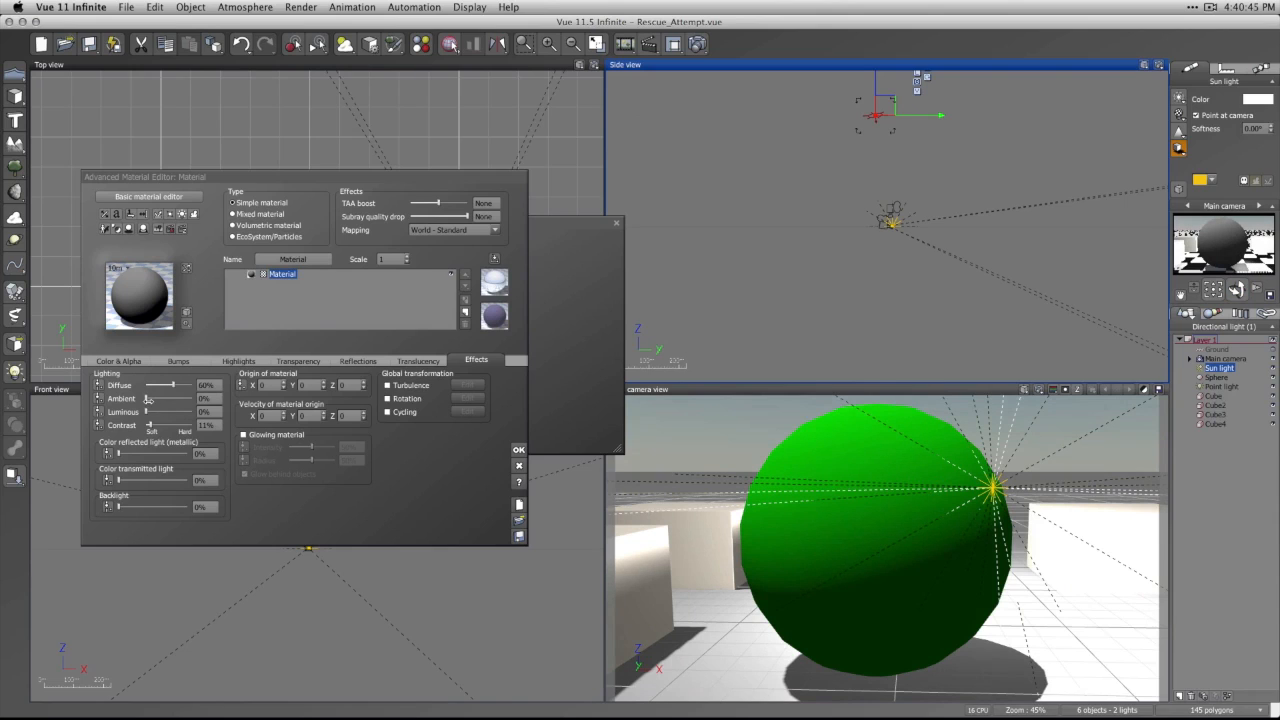
Try the material's ambient lighting at 100%, set it back to 41%, and set diffuse lighting to 66%.
{"action": "left_click_drag", "start_coordinate": [147, 399], "coordinate": [192, 400]}
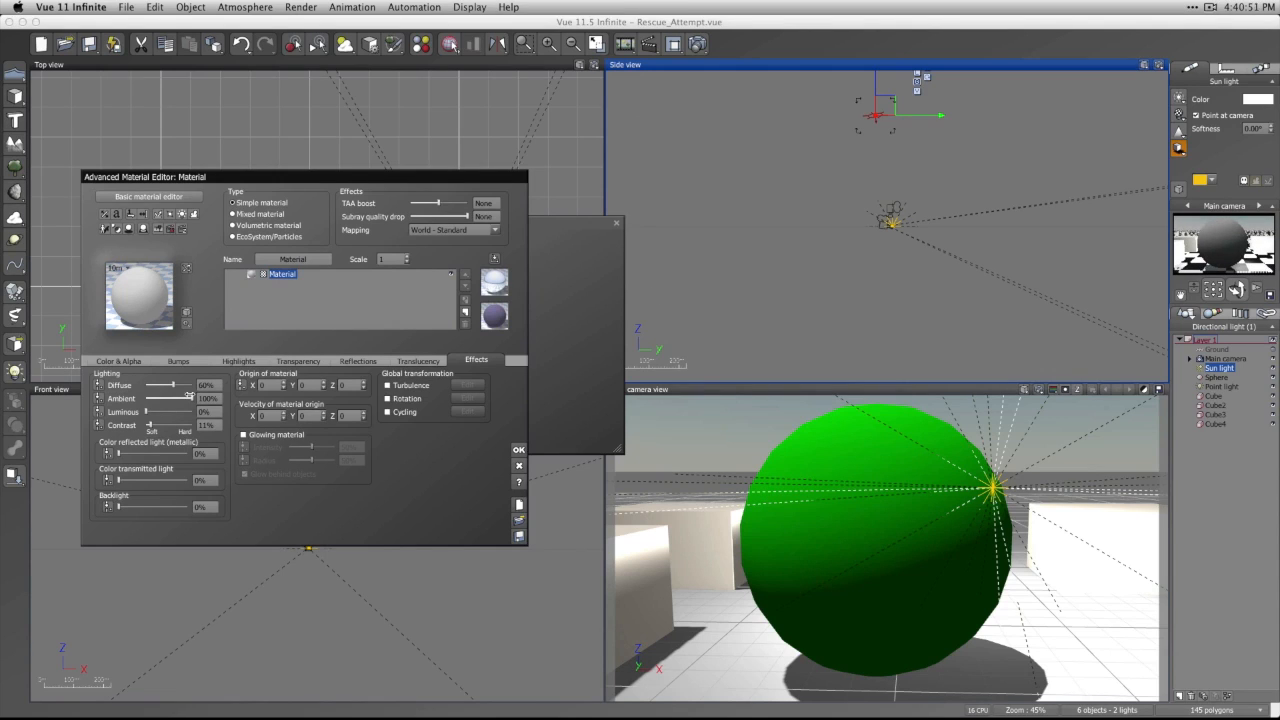
{"action": "left_click_drag", "start_coordinate": [192, 399], "coordinate": [168, 398]}
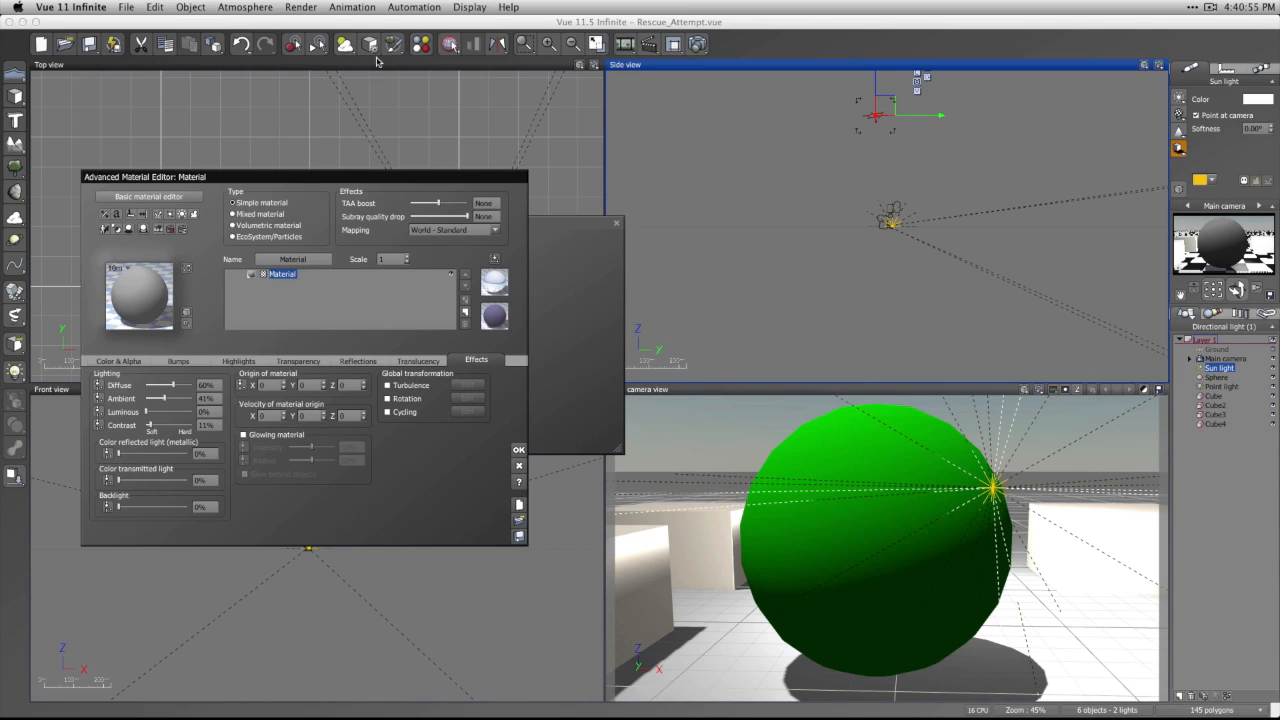
{"action": "mouse_move", "coordinate": [184, 388]}
{"action": "left_mouse_down"}
{"action": "mouse_move", "coordinate": [152, 388]}
{"action": "mouse_move", "coordinate": [176, 385]}
{"action": "left_mouse_up"}
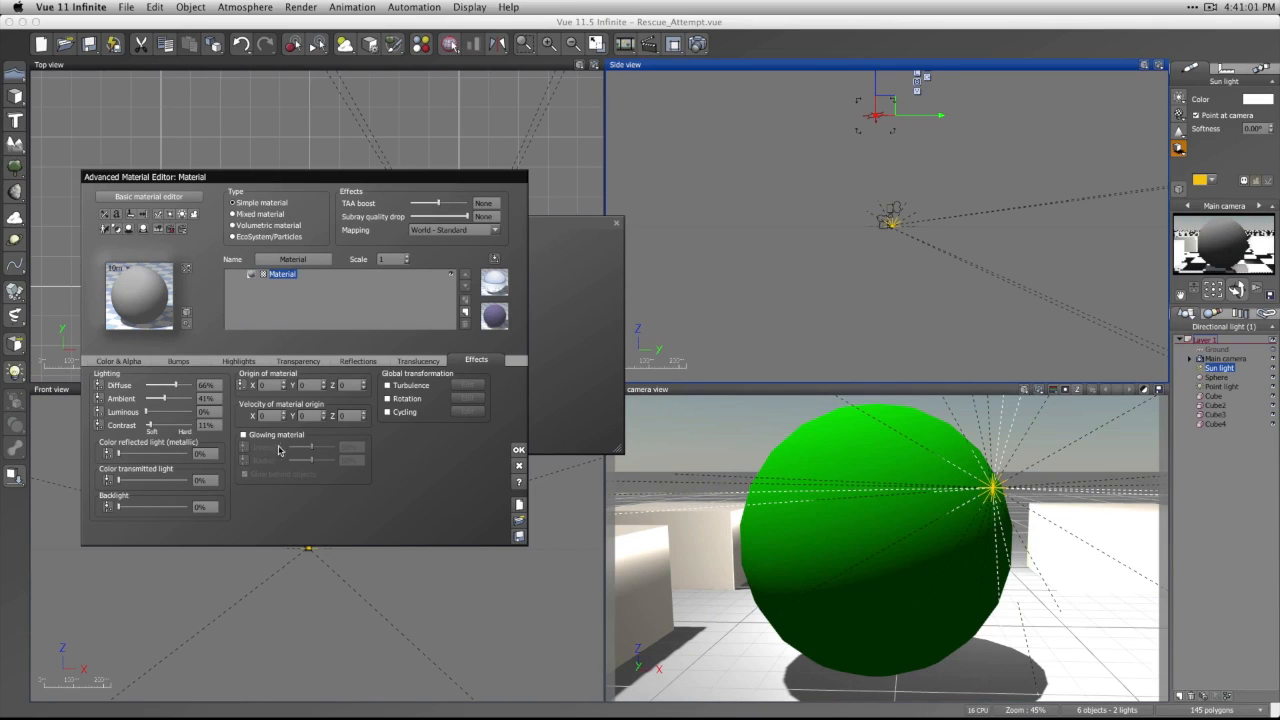
Set the material's luminous lighting to 100%, trying 86% in between.
{"action": "left_click_drag", "start_coordinate": [151, 411], "coordinate": [192, 411]}
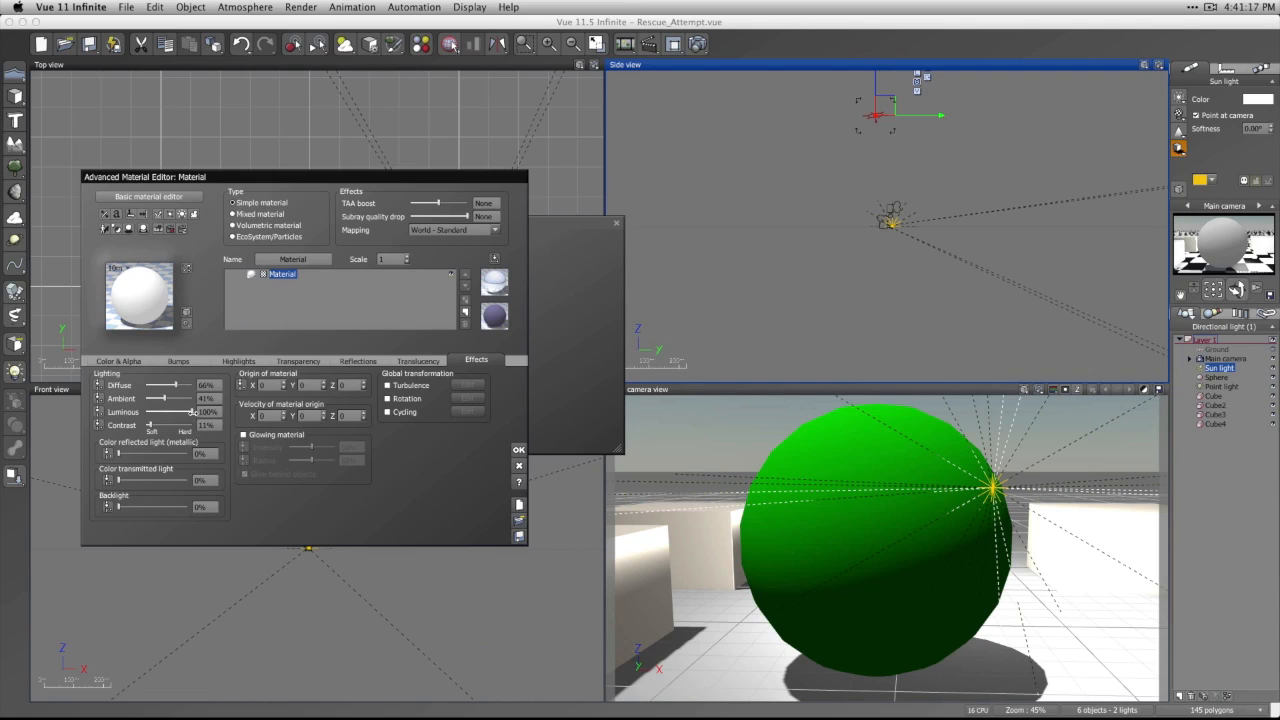
{"action": "left_click_drag", "start_coordinate": [192, 411], "coordinate": [185, 412]}
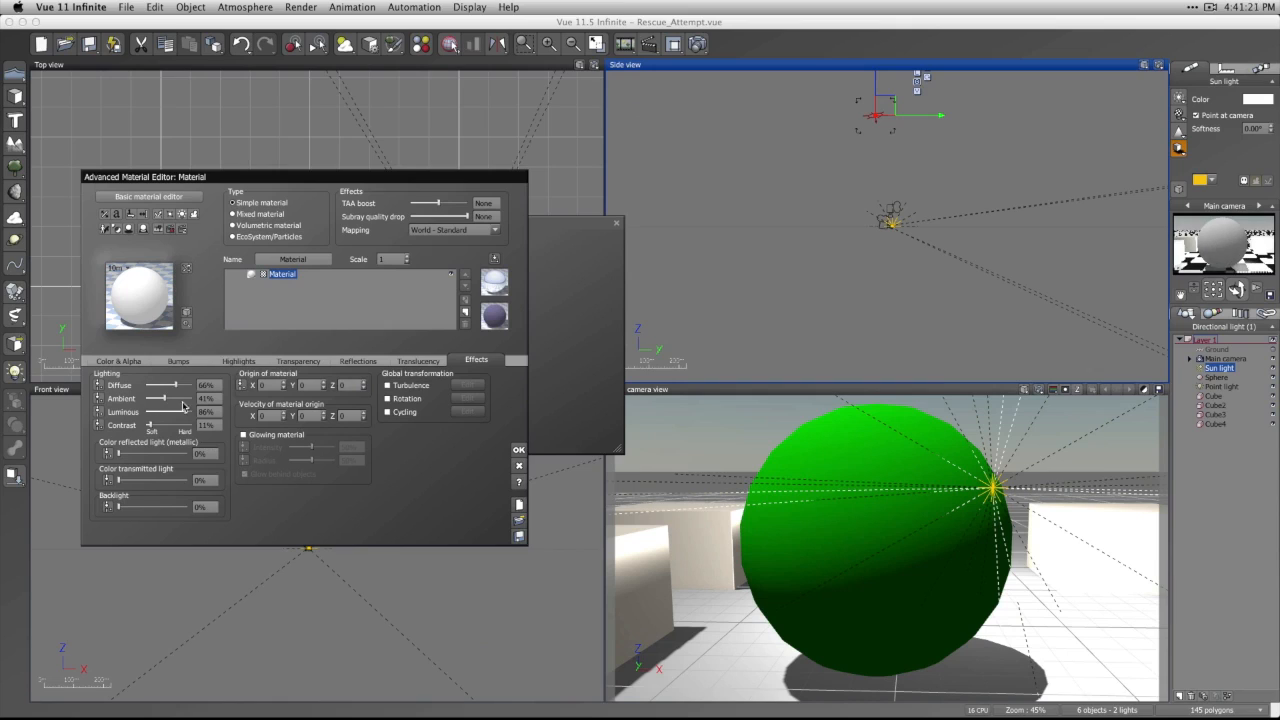
{"action": "left_click_drag", "start_coordinate": [185, 410], "coordinate": [205, 411]}
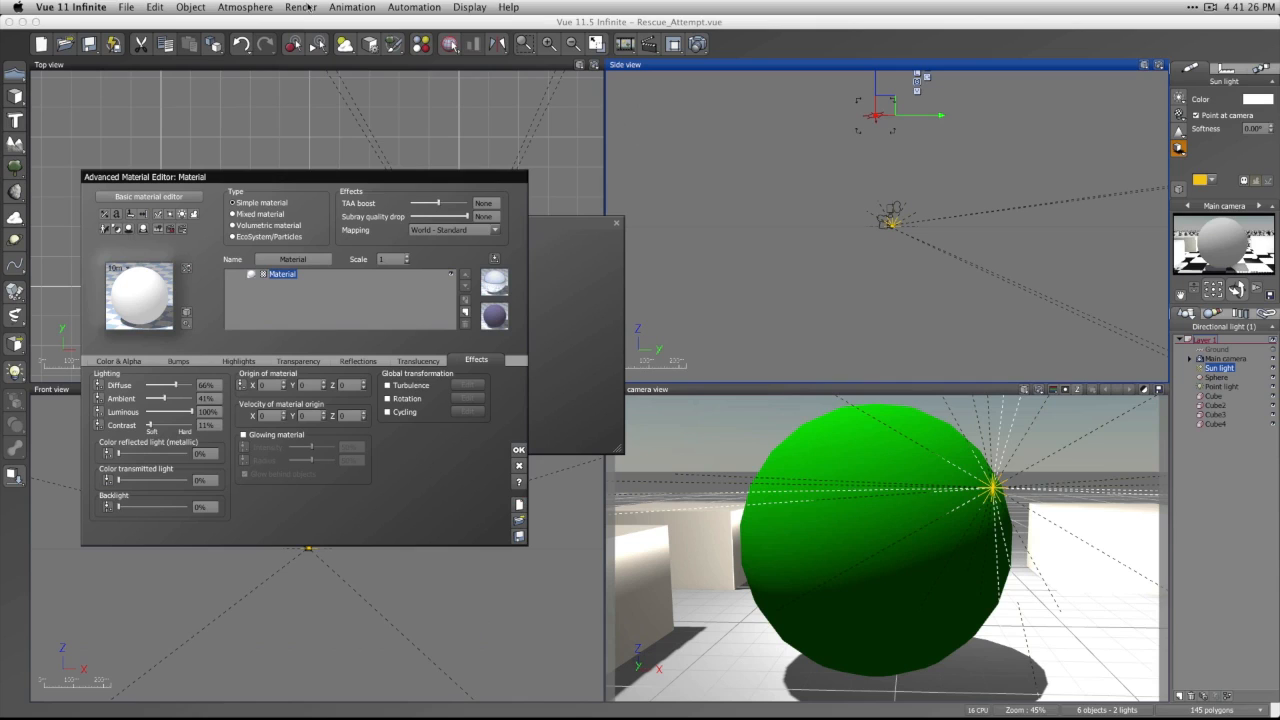
Open the Atmosphere Editor, choose Global radiosity as the lighting model, and move the editor clear of the material editor.
{"action": "left_click", "coordinate": [344, 44]}
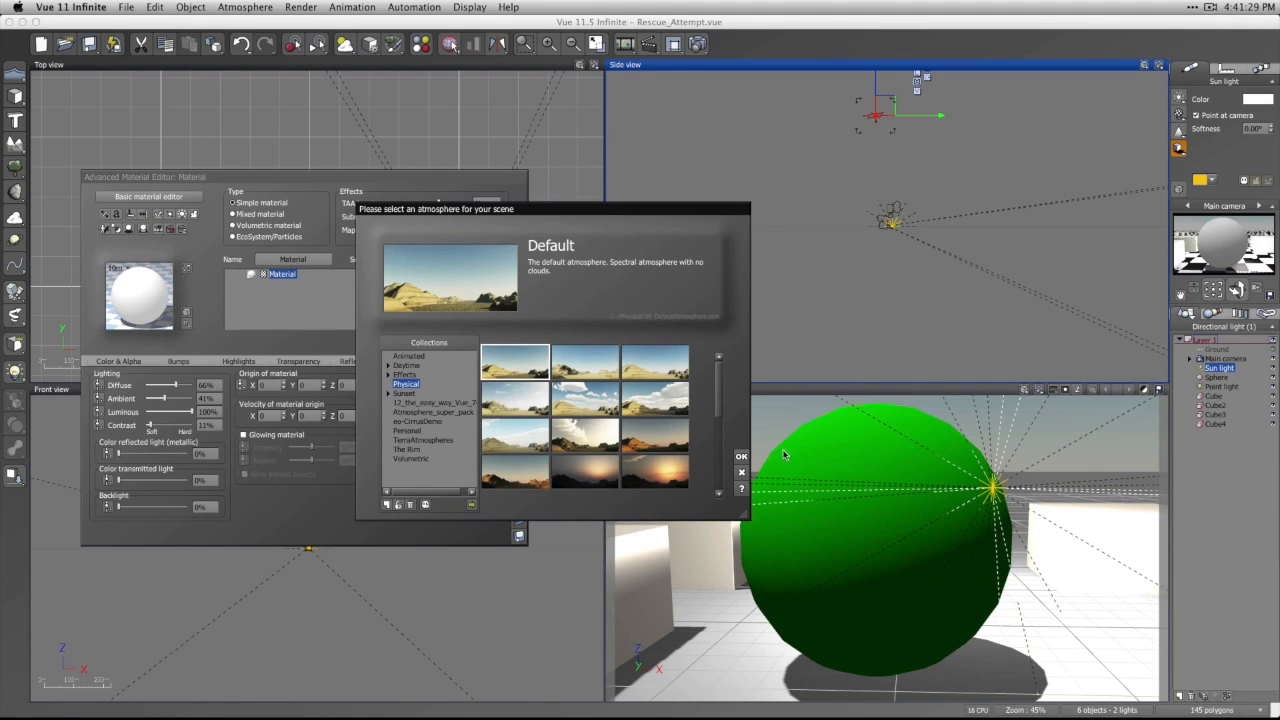
{"action": "left_click", "coordinate": [740, 472]}
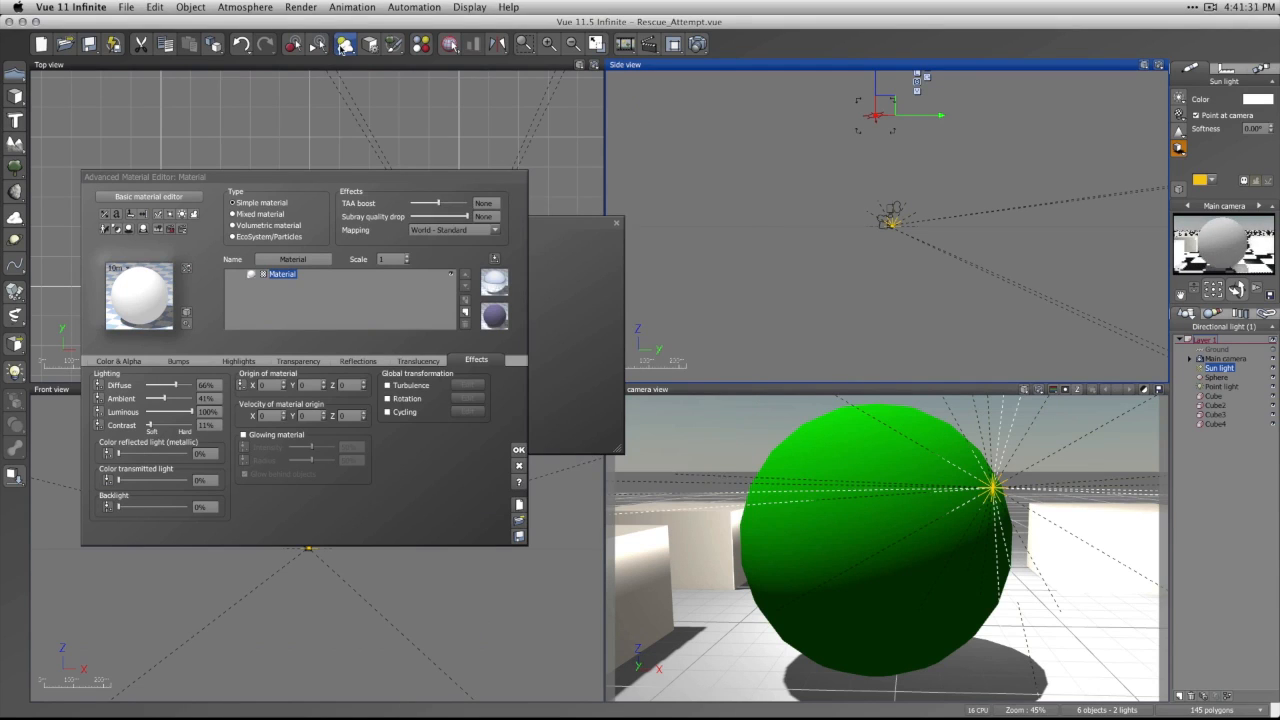
{"action": "left_click", "coordinate": [342, 46]}
{"action": "left_click", "coordinate": [551, 322]}
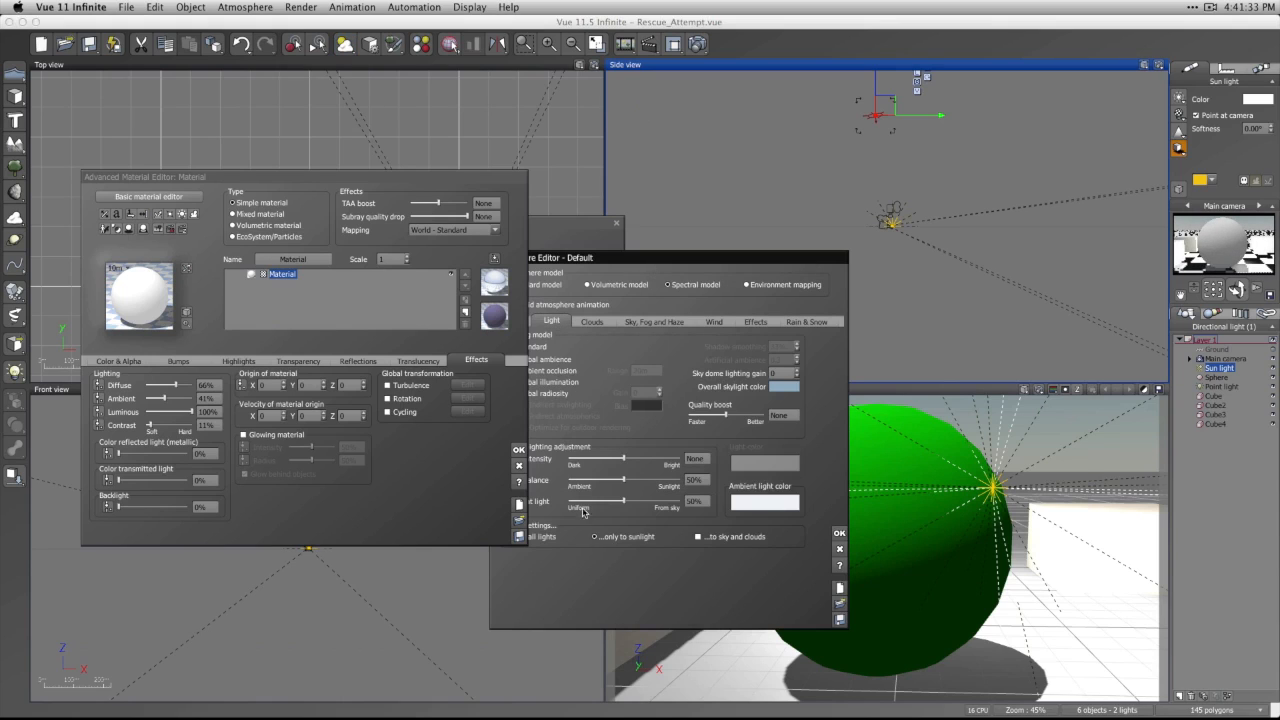
{"action": "left_click", "coordinate": [565, 395]}
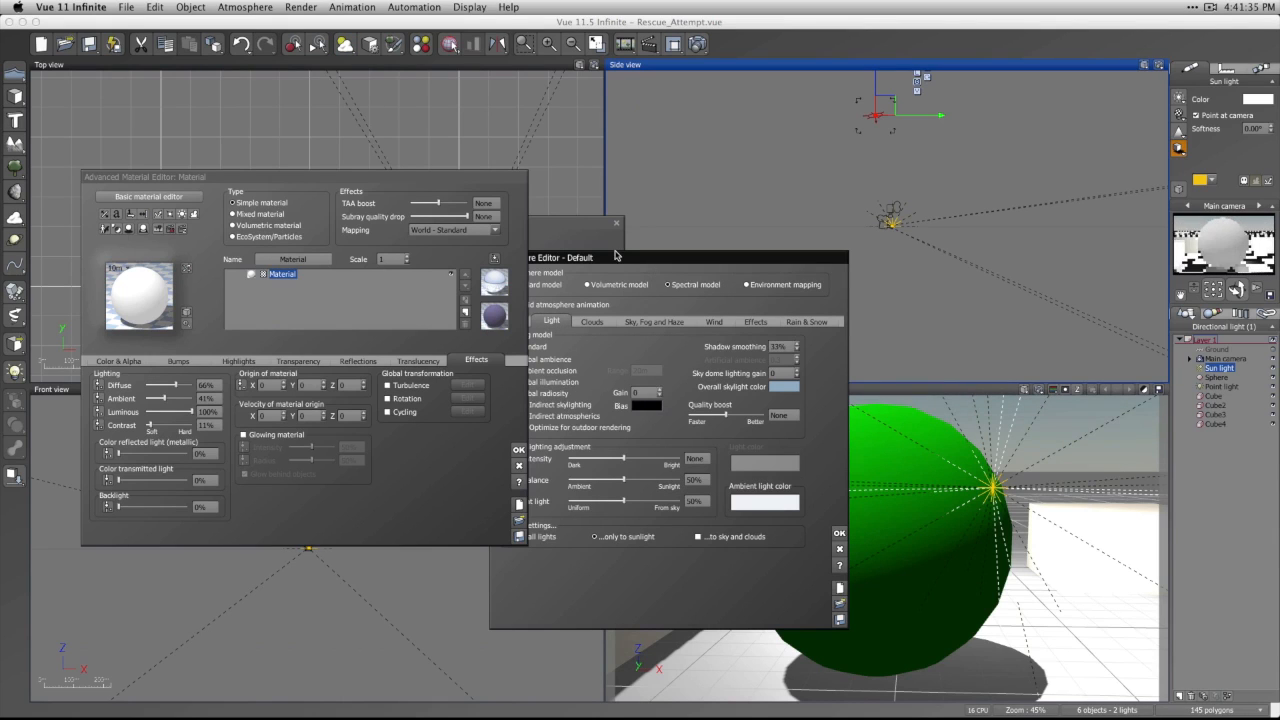
{"action": "left_click_drag", "start_coordinate": [701, 225], "coordinate": [711, 218]}
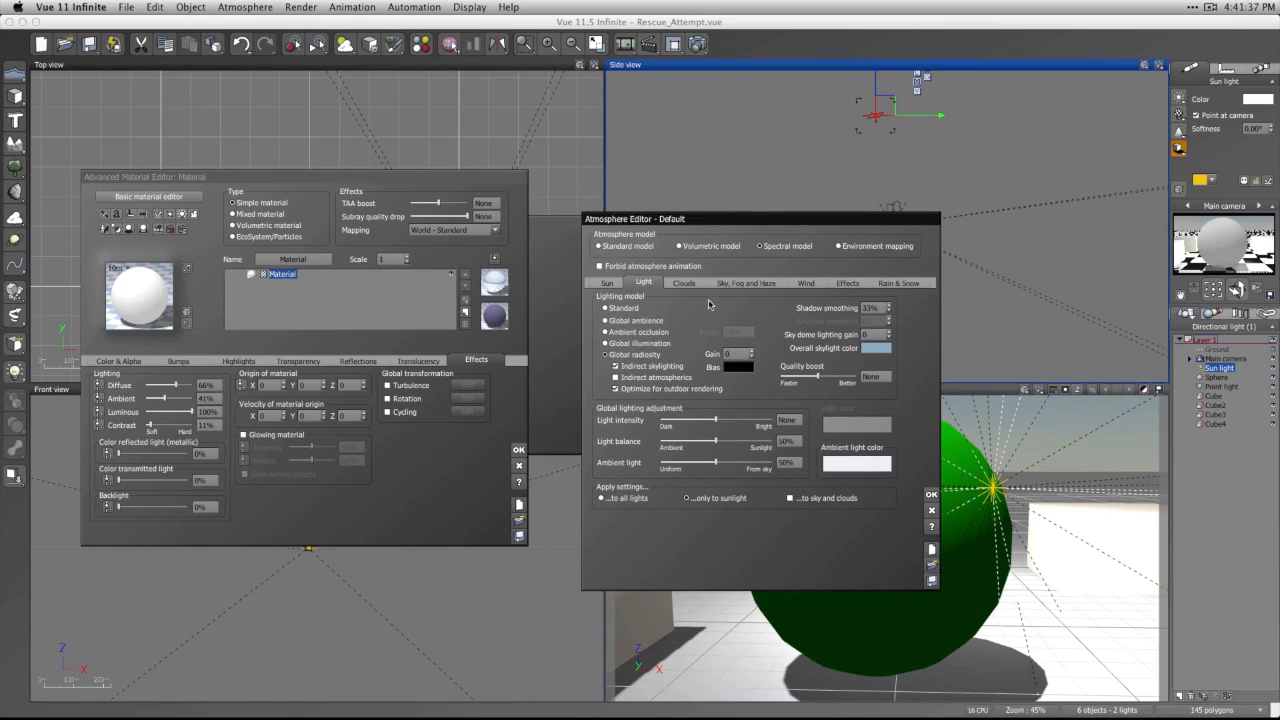
Set the sun's pitch to -90° and its azimuth to 0° in the atmosphere settings.
{"action": "left_click", "coordinate": [603, 284]}
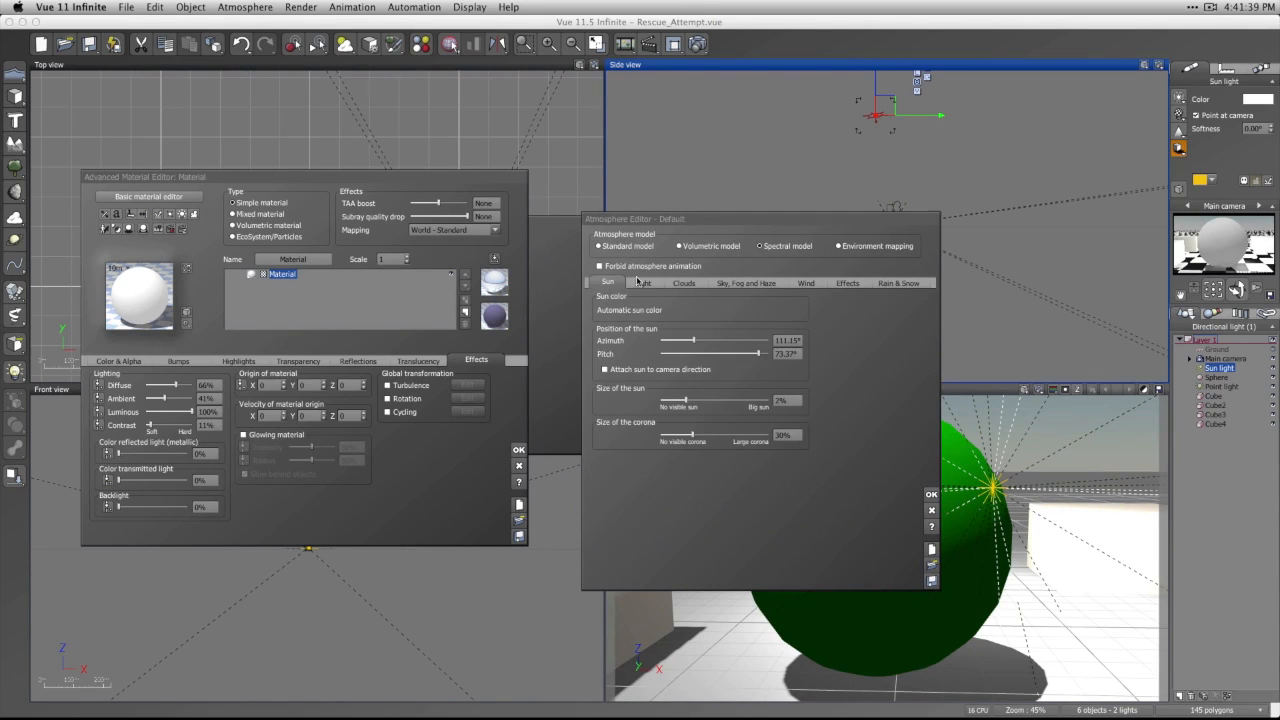
{"action": "left_click_drag", "start_coordinate": [753, 354], "coordinate": [470, 362]}
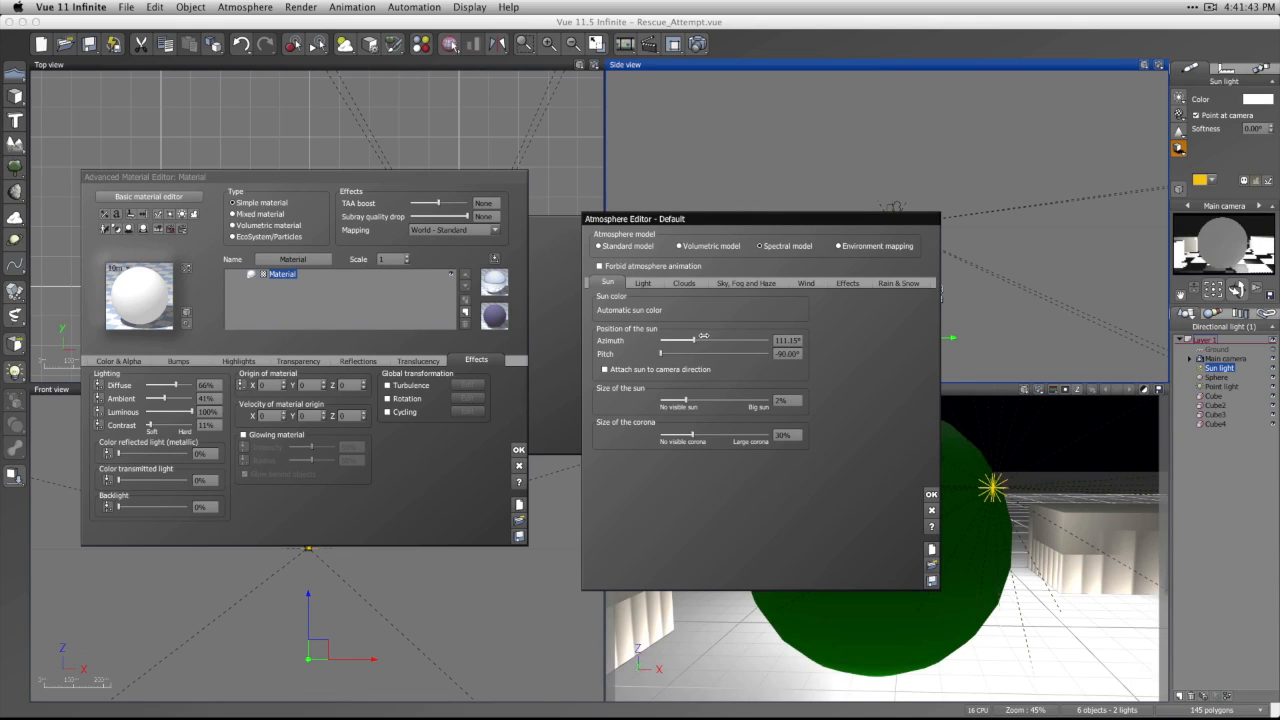
{"action": "left_click_drag", "start_coordinate": [677, 338], "coordinate": [578, 345]}
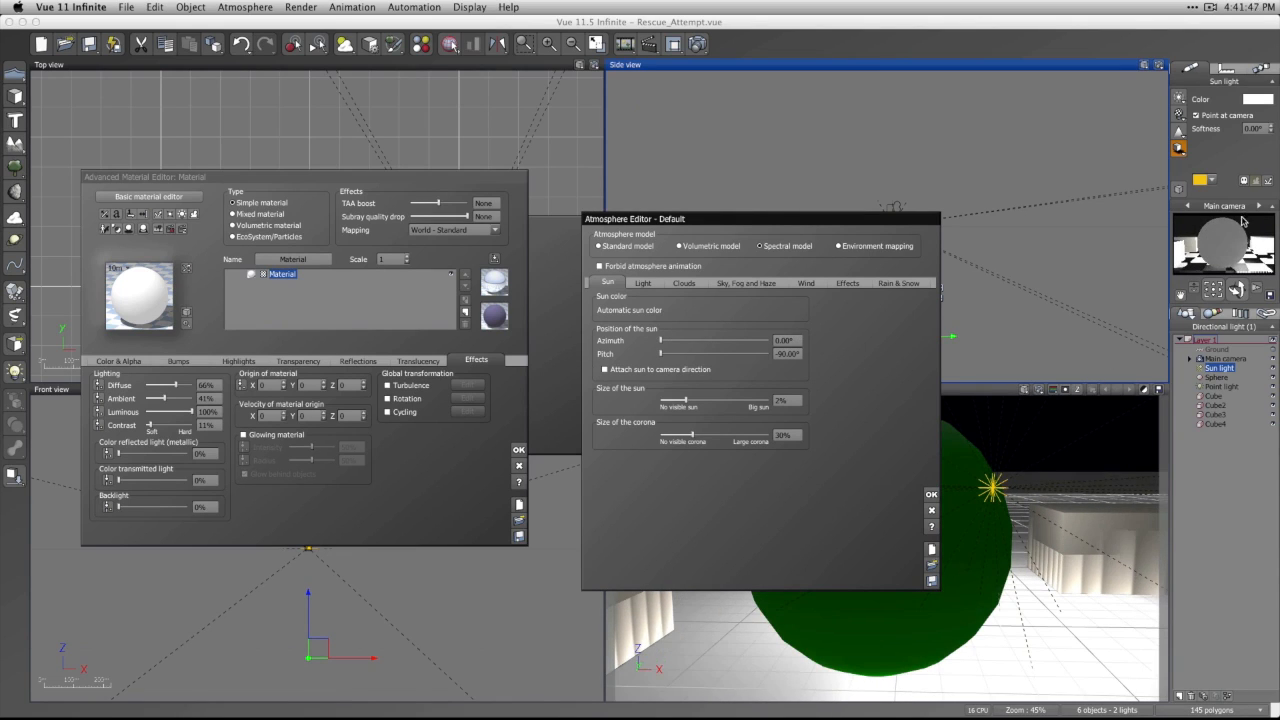
Render the main camera view, ignoring the luminous material warning, and accept the post-render options.
{"action": "left_click", "coordinate": [1034, 393]}
{"action": "left_click", "coordinate": [1037, 391]}
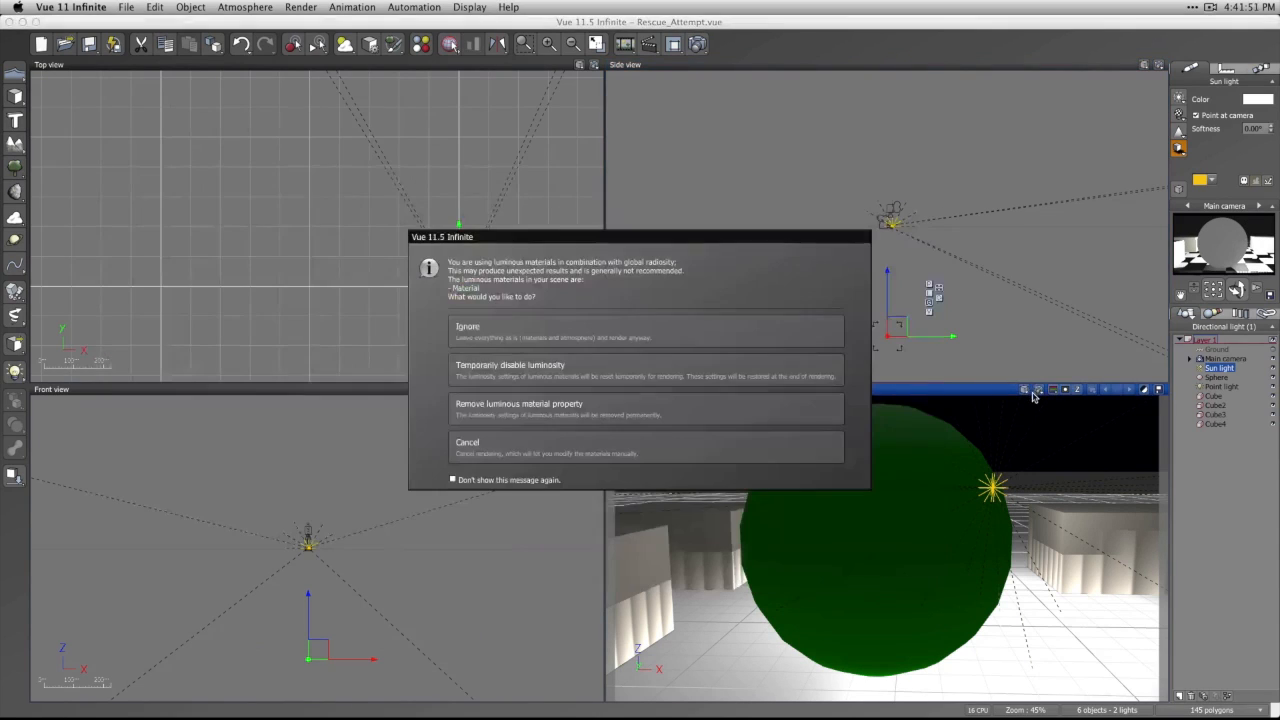
{"action": "left_click", "coordinate": [597, 328]}
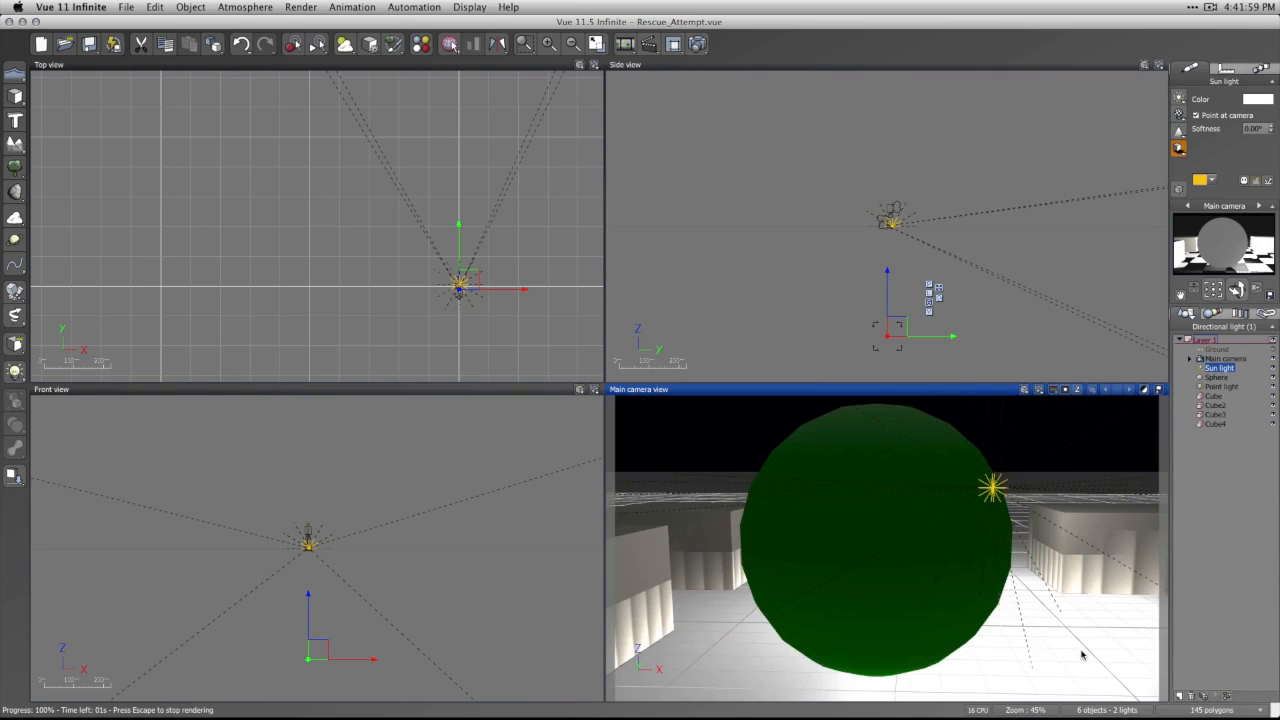
{"action": "left_click", "coordinate": [930, 388]}
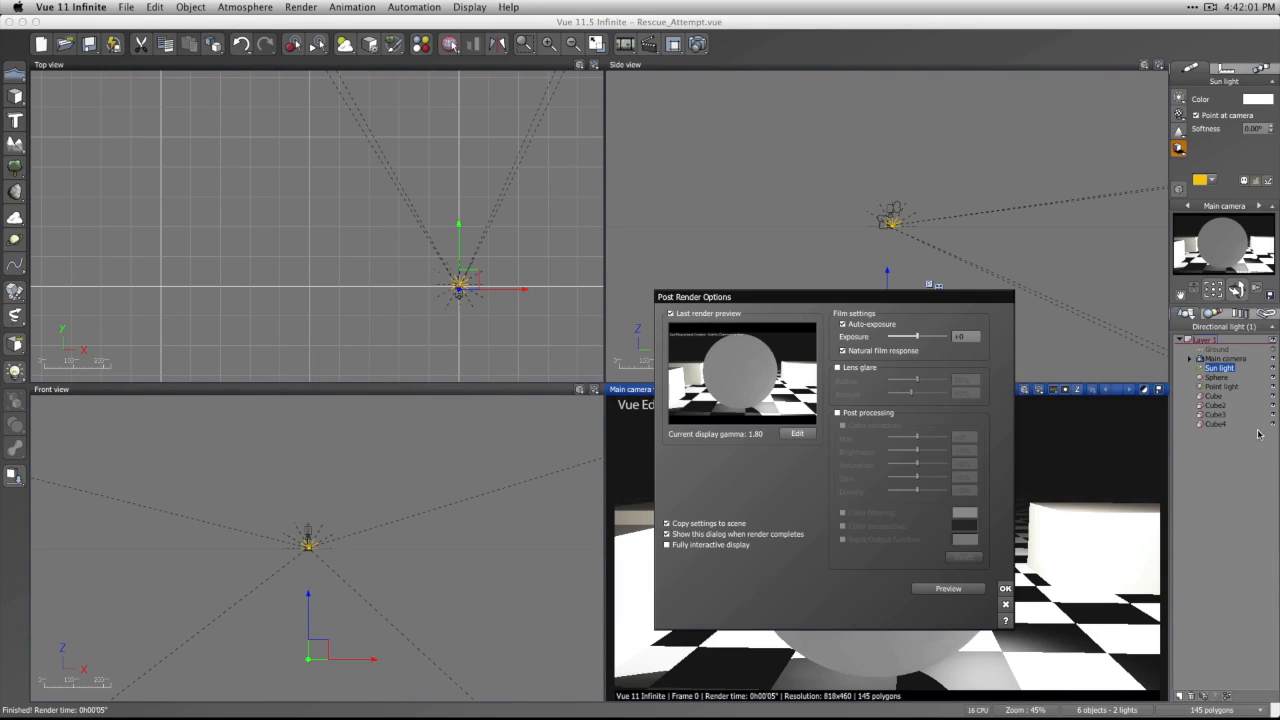
{"action": "left_click", "coordinate": [1006, 589]}
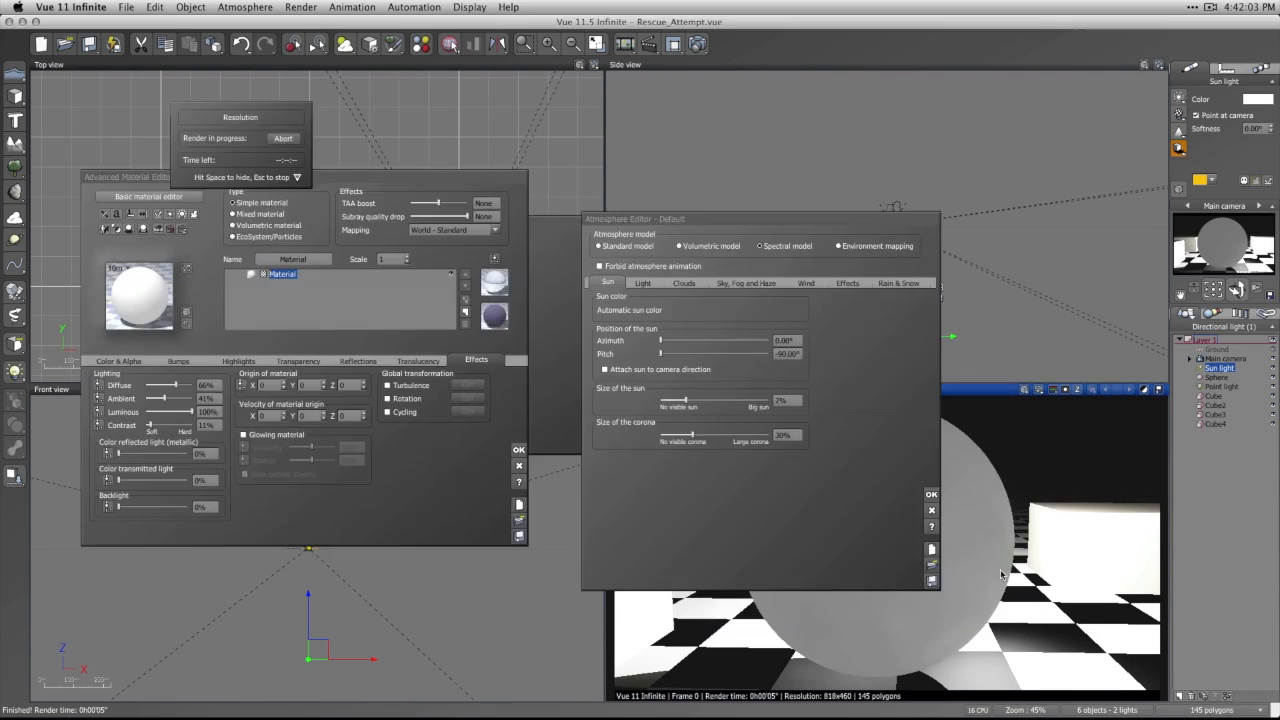
Accept the atmosphere settings and lower the material's luminous lighting to 36%, briefly trying the glowing material effect.
{"action": "left_click", "coordinate": [931, 494]}
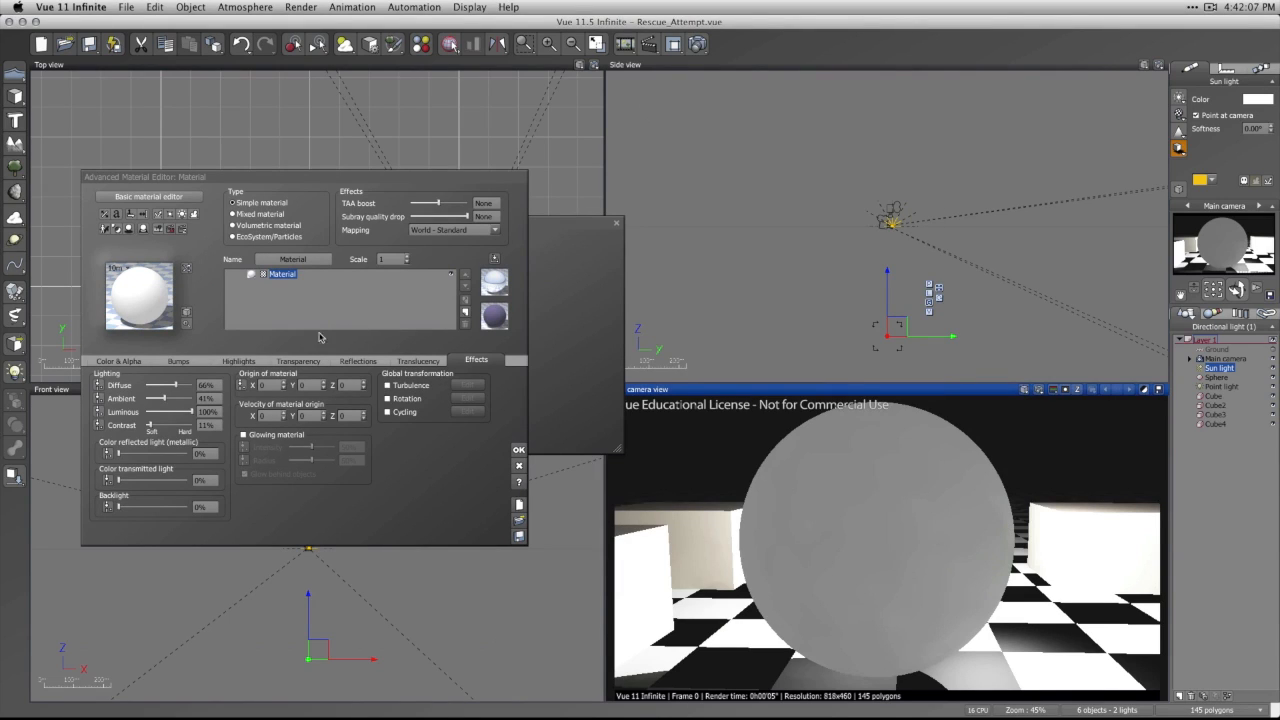
{"action": "left_click_drag", "start_coordinate": [190, 412], "coordinate": [154, 417]}
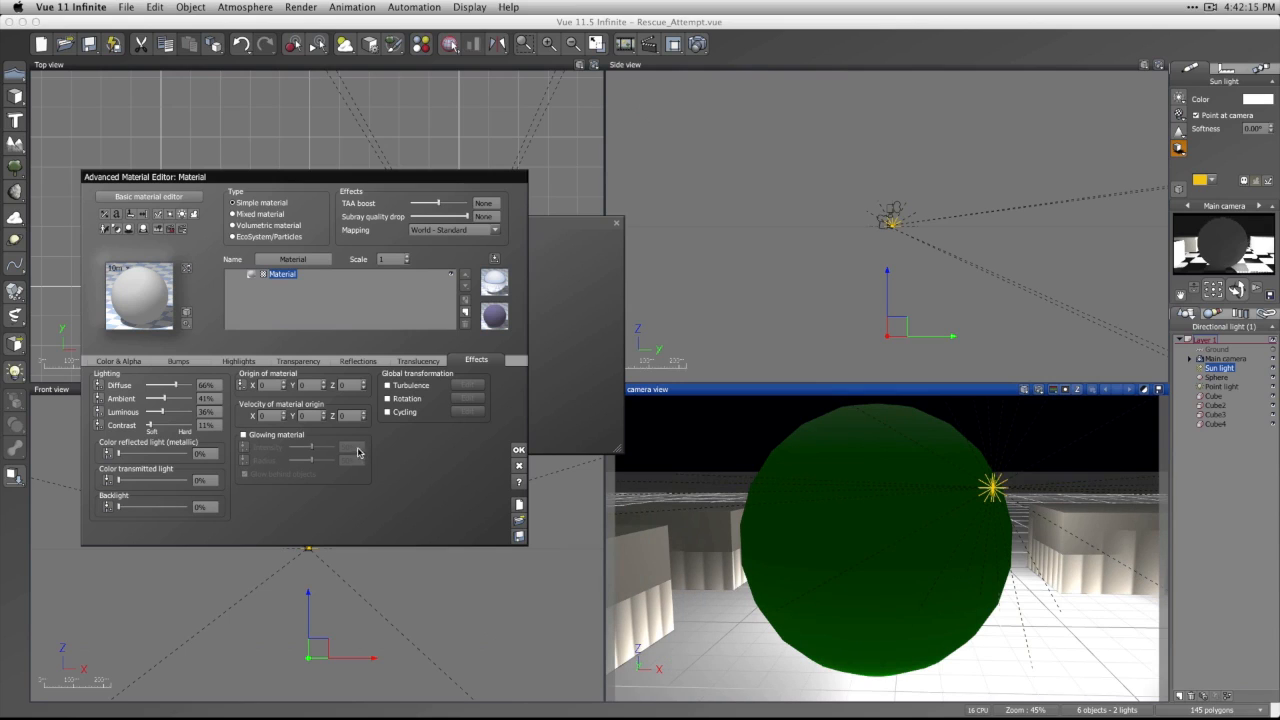
{"action": "left_click", "coordinate": [245, 434]}
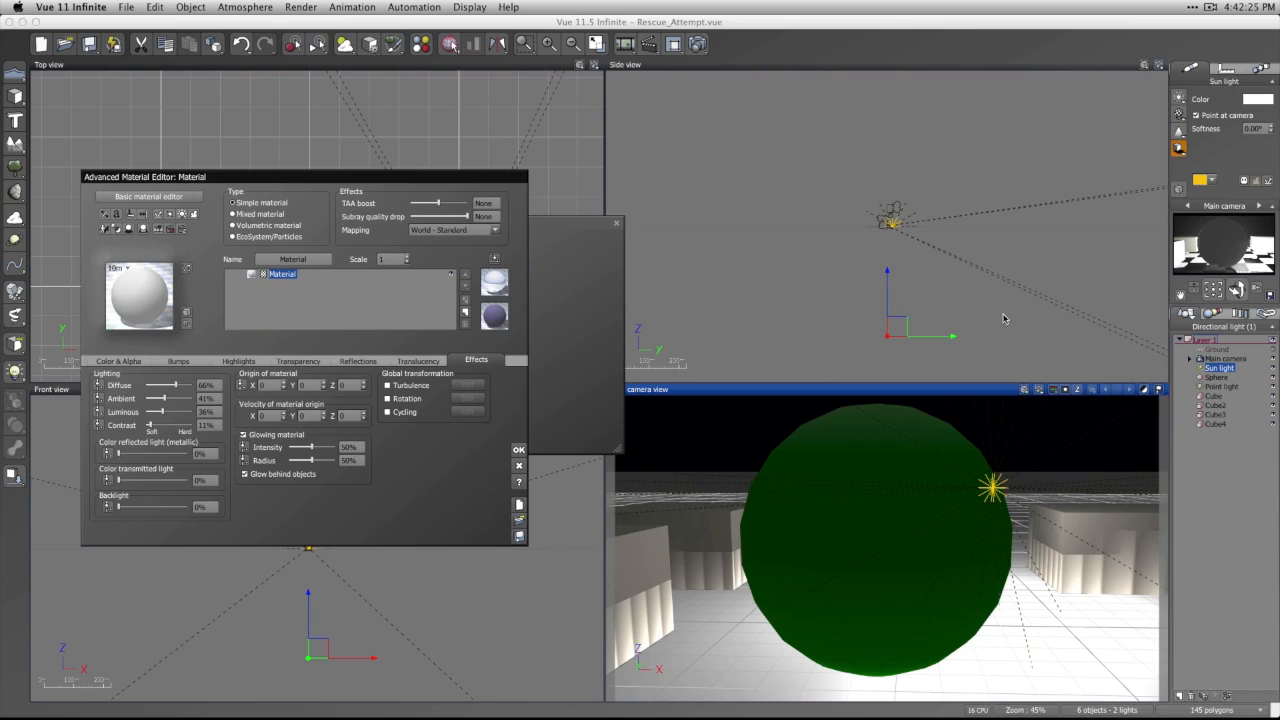
{"action": "left_click", "coordinate": [278, 438]}
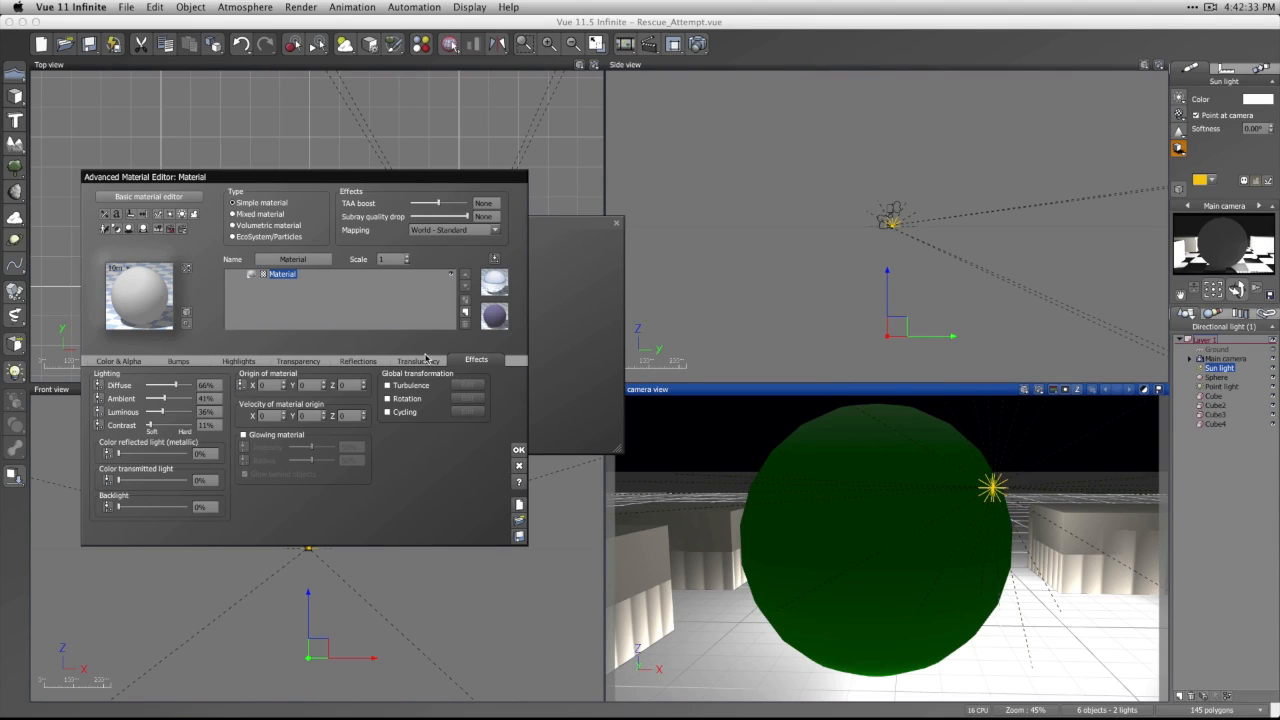
Reset the sphere's material to the default and set its global reflectivity to 71%.
{"action": "left_click", "coordinate": [519, 504]}
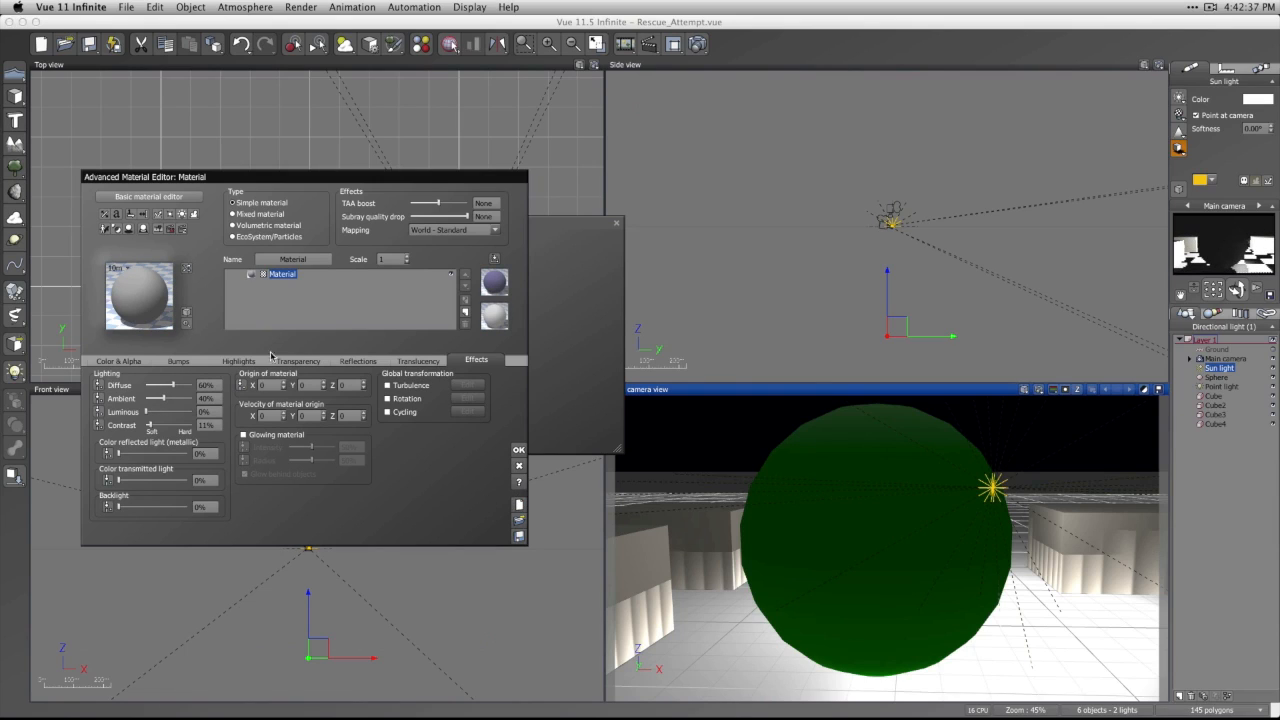
{"action": "left_click", "coordinate": [357, 361]}
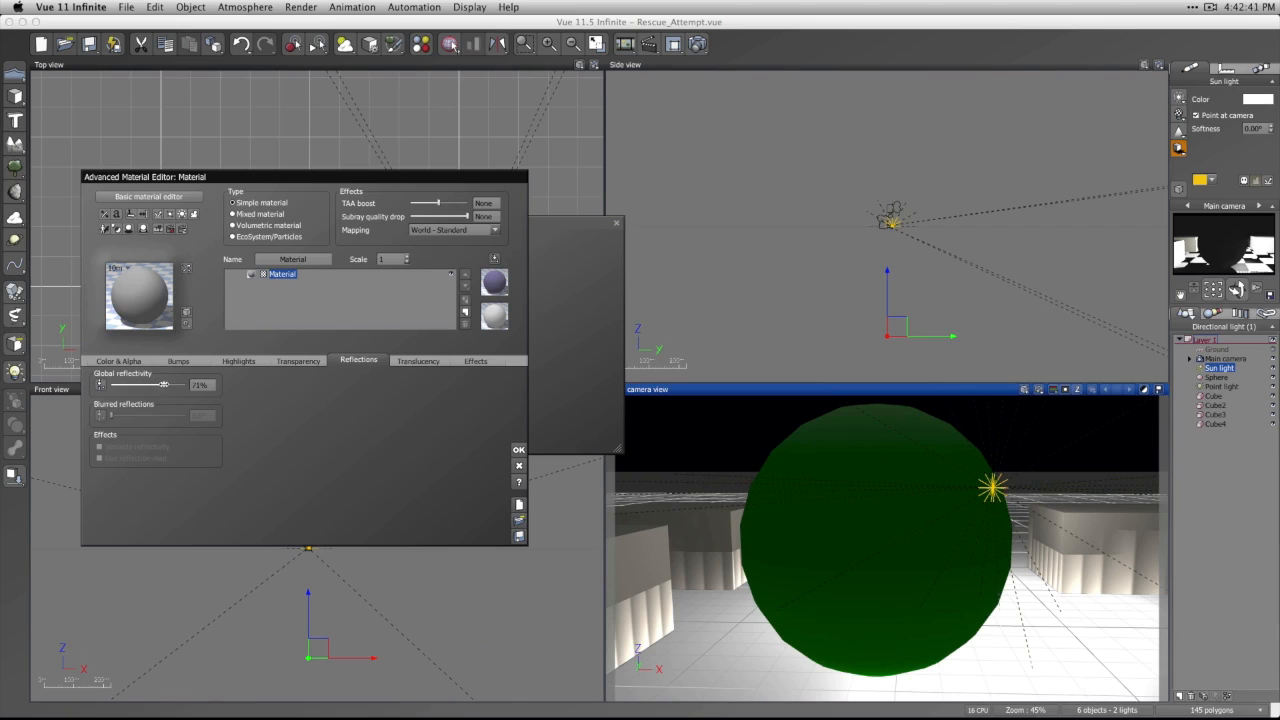
Set the material's overall color to a saturated red in the color correction settings.
{"action": "left_click", "coordinate": [118, 360]}
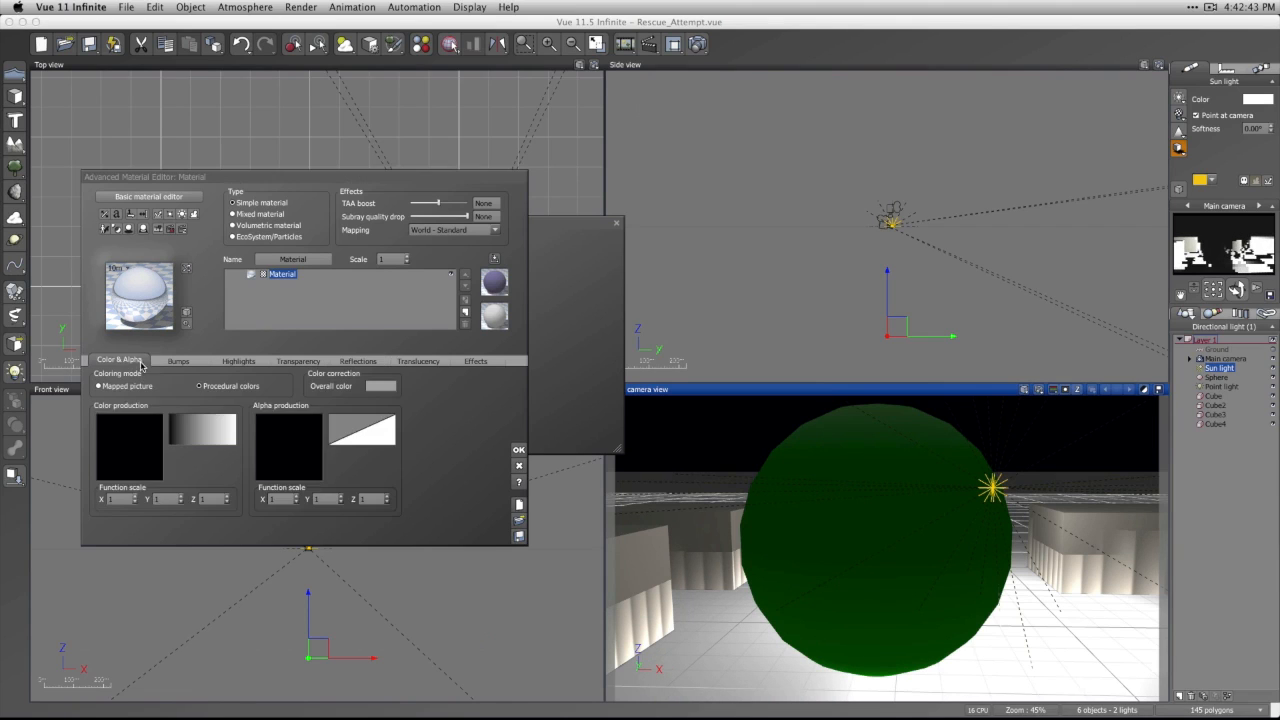
{"action": "left_click", "coordinate": [380, 386]}
{"action": "left_click", "coordinate": [342, 321]}
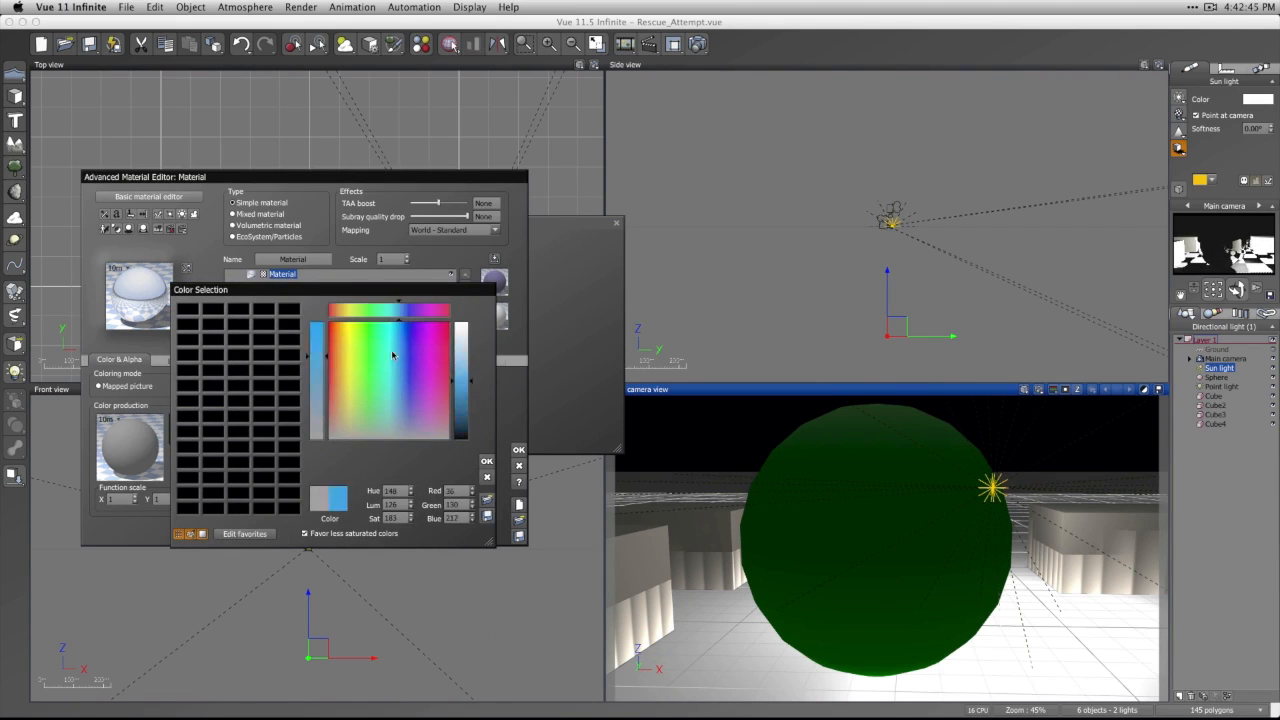
{"action": "left_click", "coordinate": [318, 334]}
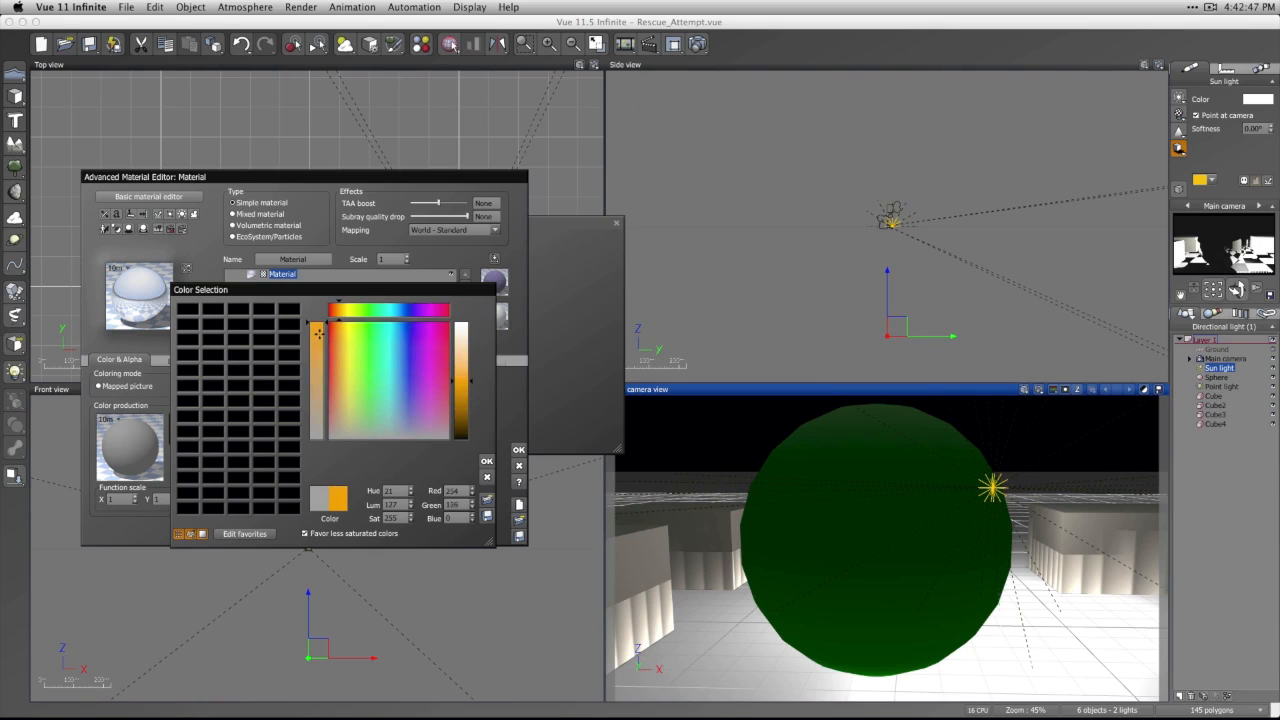
{"action": "left_click_drag", "start_coordinate": [316, 328], "coordinate": [333, 340]}
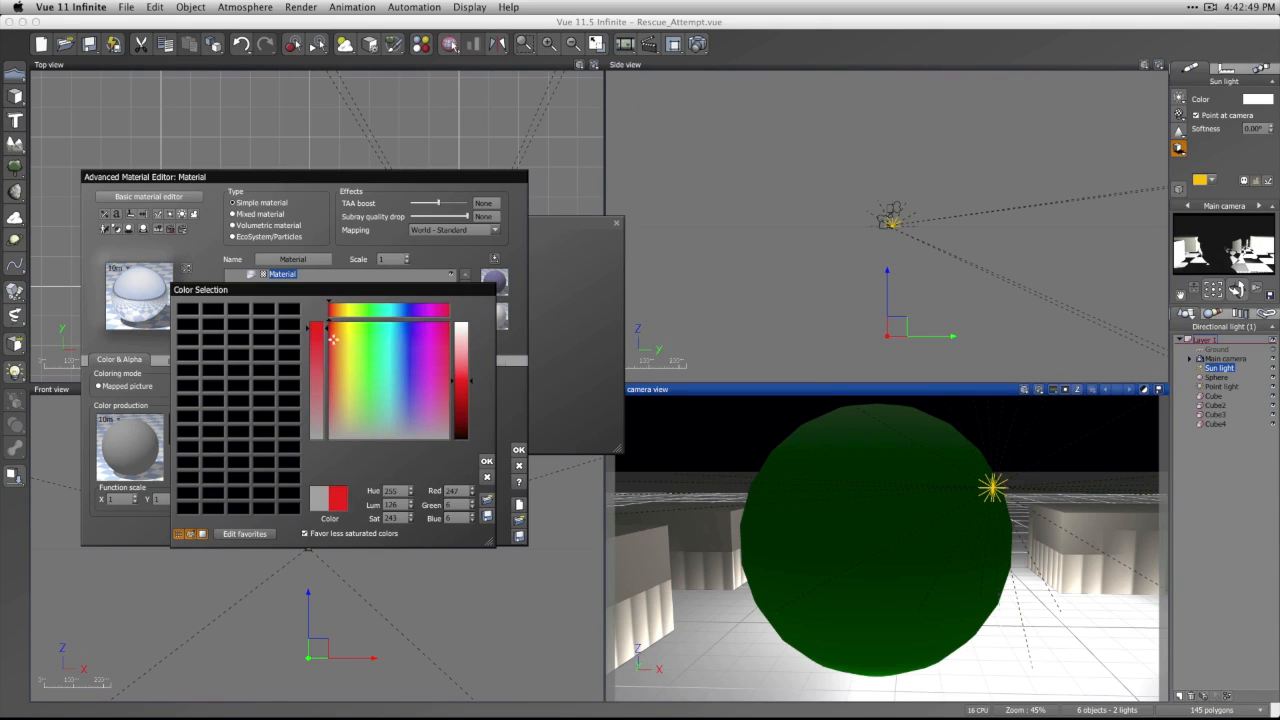
{"action": "left_click", "coordinate": [487, 460]}
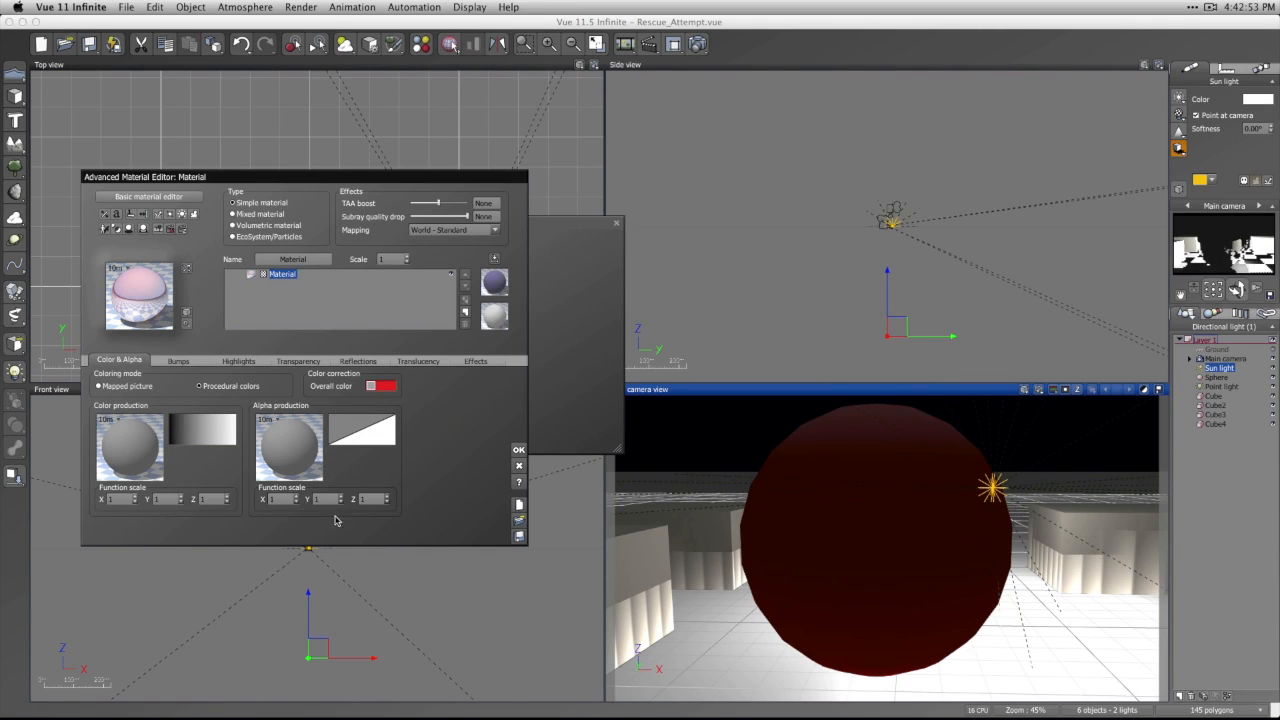
Raise the material's global reflectivity to 100% and its metallic color reflected light to 56%.
{"action": "left_click", "coordinate": [327, 362]}
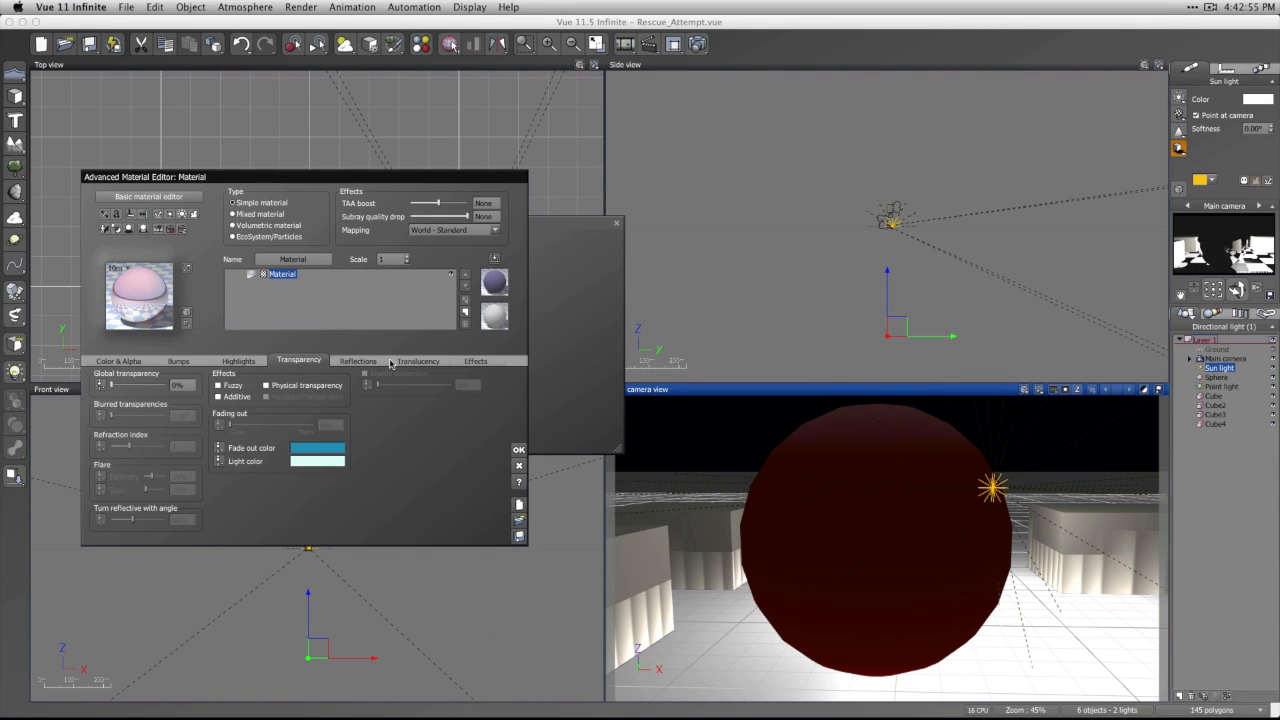
{"action": "left_click", "coordinate": [369, 362]}
{"action": "left_click_drag", "start_coordinate": [168, 384], "coordinate": [190, 386]}
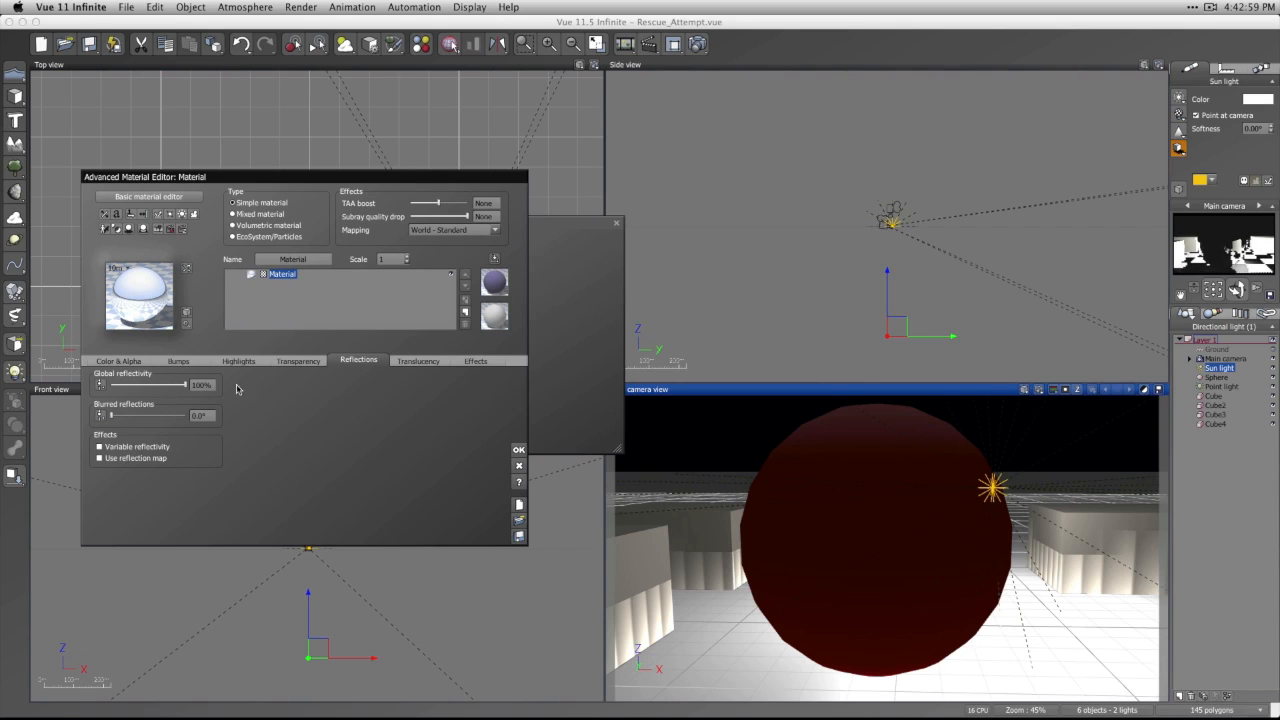
{"action": "left_click", "coordinate": [421, 361]}
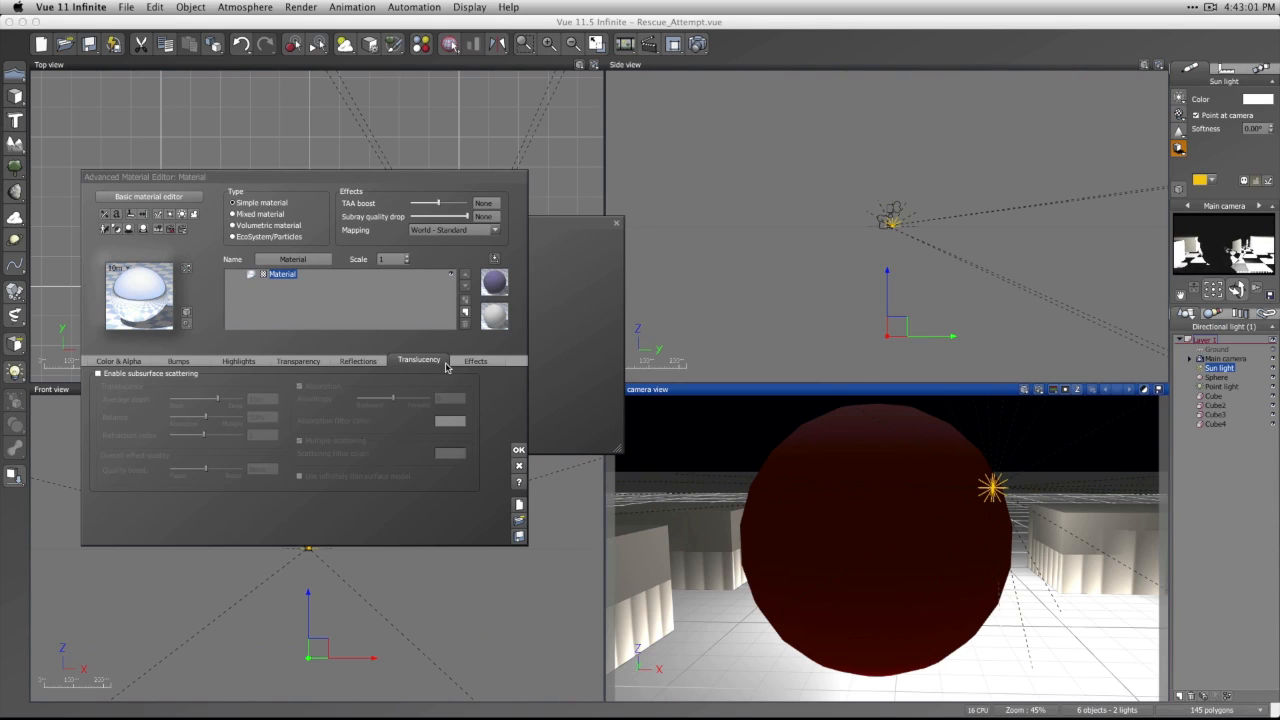
{"action": "left_click", "coordinate": [463, 362]}
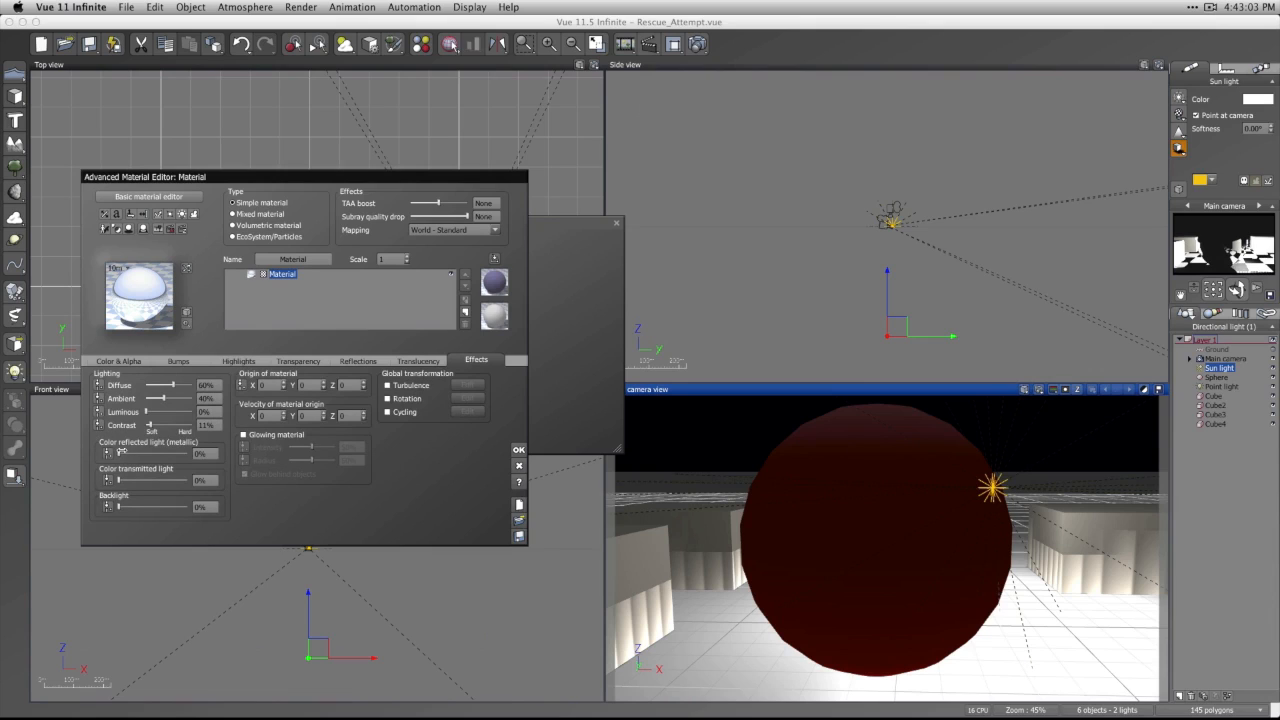
{"action": "left_click_drag", "start_coordinate": [124, 453], "coordinate": [156, 453]}
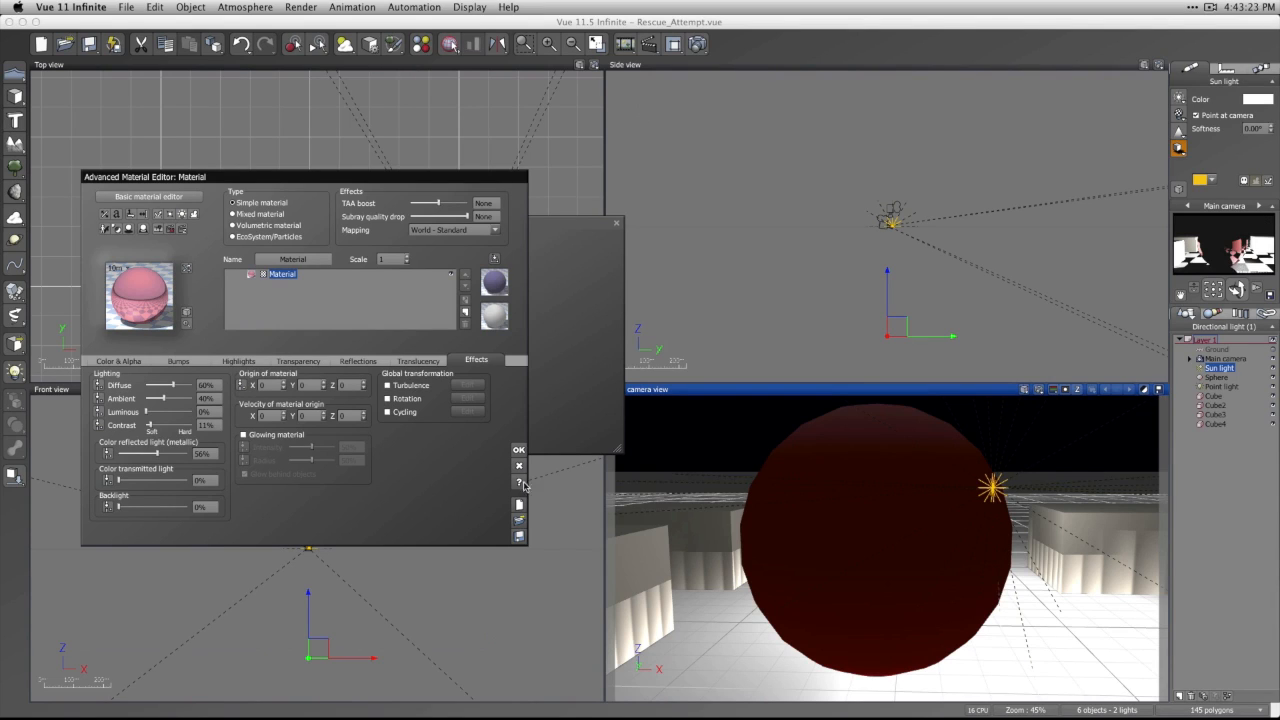
Set the sun's azimuth to 133.33° and its pitch to 16.67° in the Atmosphere Editor, and accept the settings.
{"action": "left_click", "coordinate": [344, 44]}
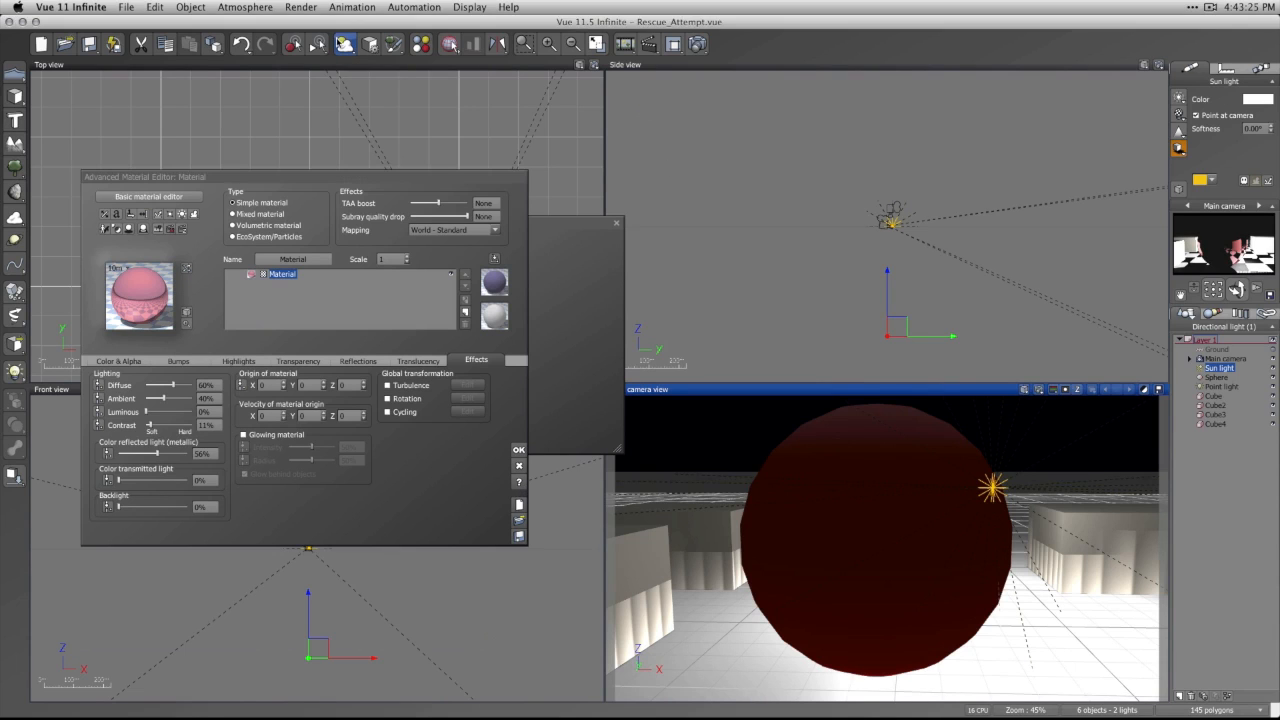
{"action": "left_click_drag", "start_coordinate": [663, 349], "coordinate": [720, 341]}
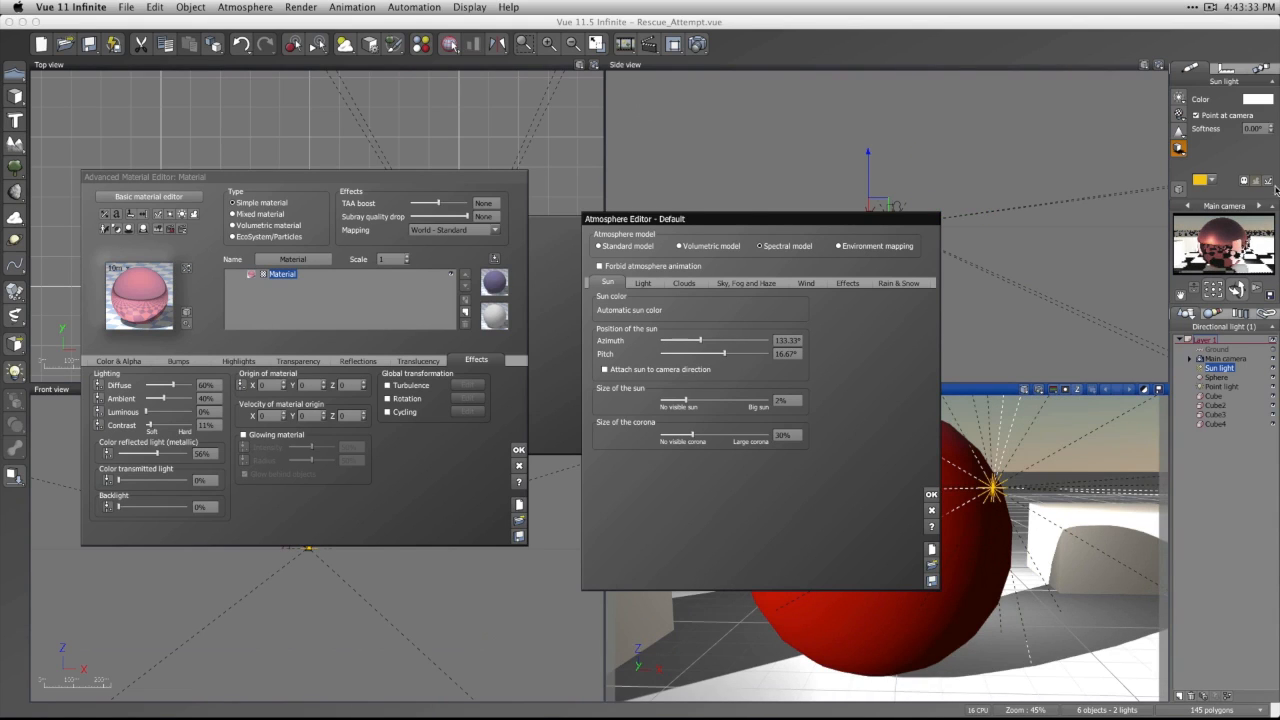
{"action": "left_click", "coordinate": [929, 496]}
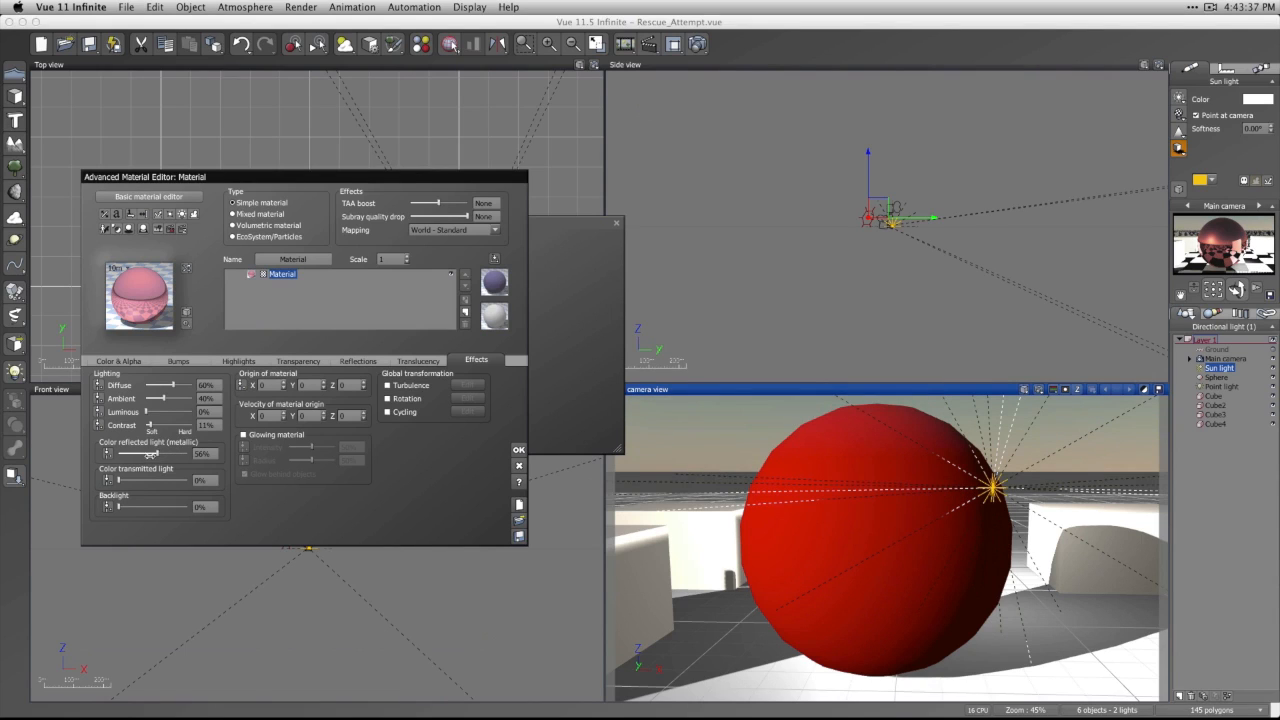
Try 42% color transmitted light with 54% color reflected light, and reset the material to the default.
{"action": "left_click_drag", "start_coordinate": [124, 481], "coordinate": [118, 453]}
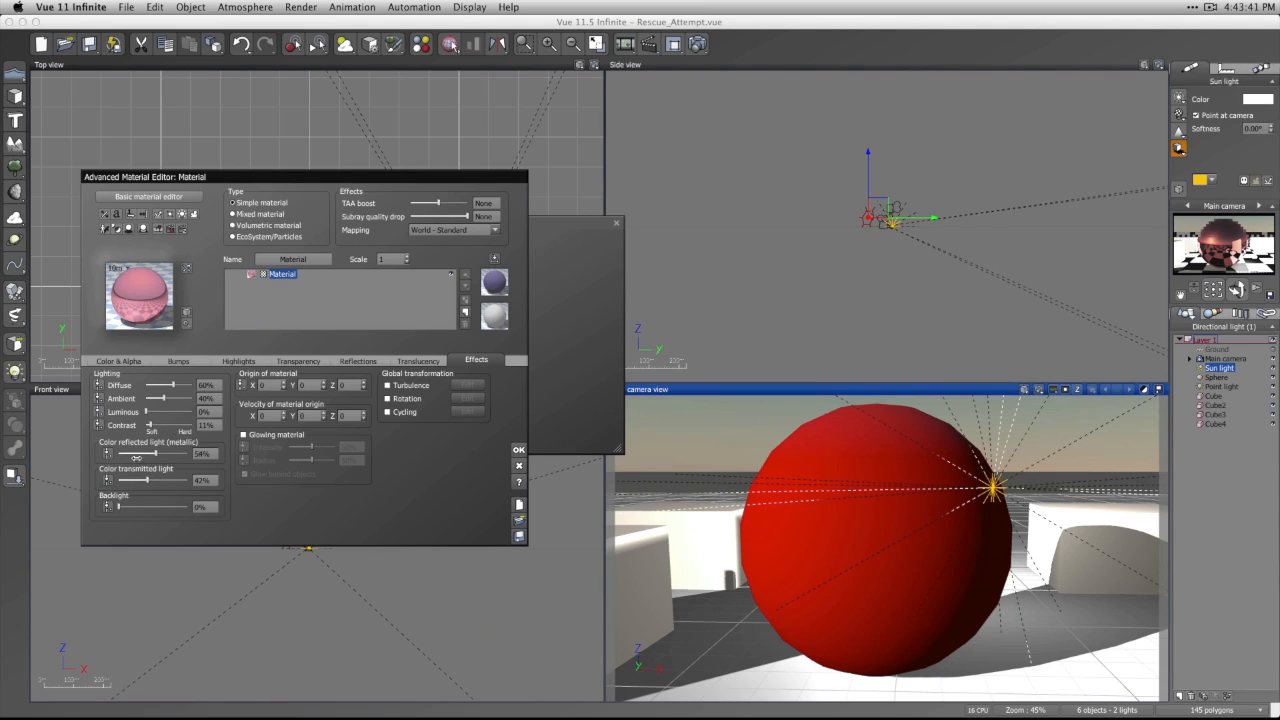
{"action": "left_click", "coordinate": [519, 506]}
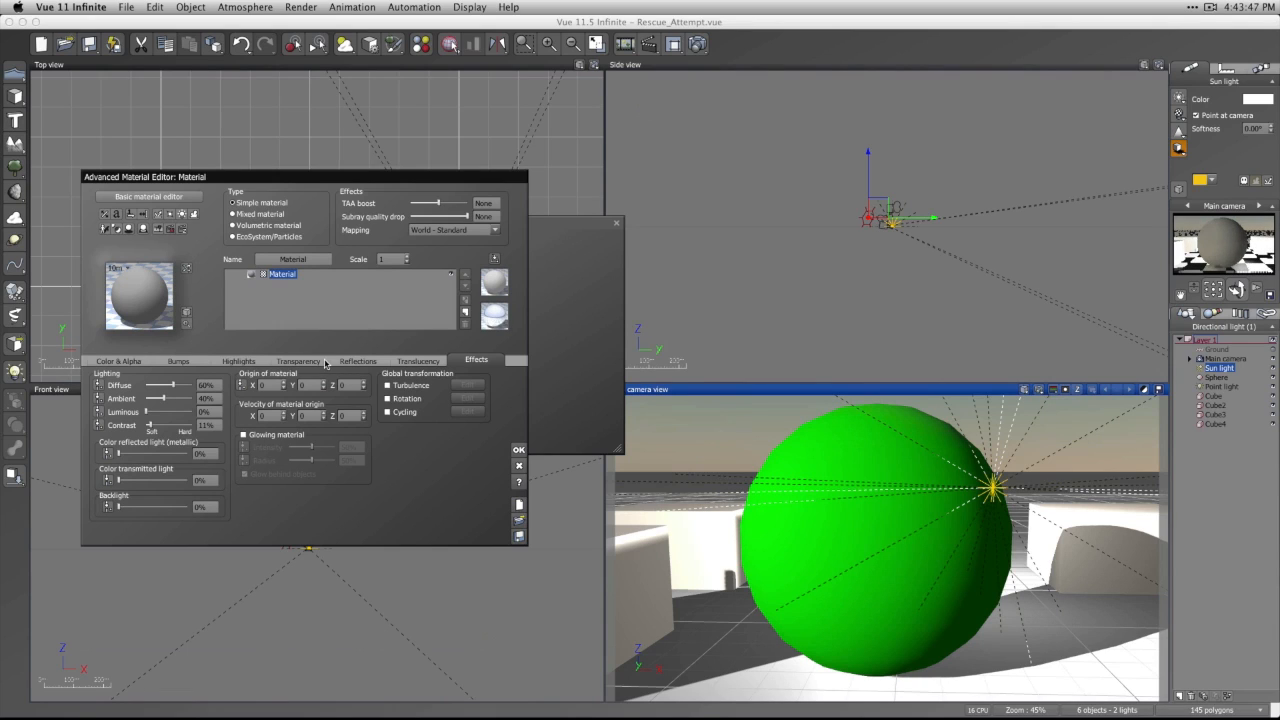
Set the default material's global transparency to 68% and its overall color to red.
{"action": "left_click", "coordinate": [288, 362]}
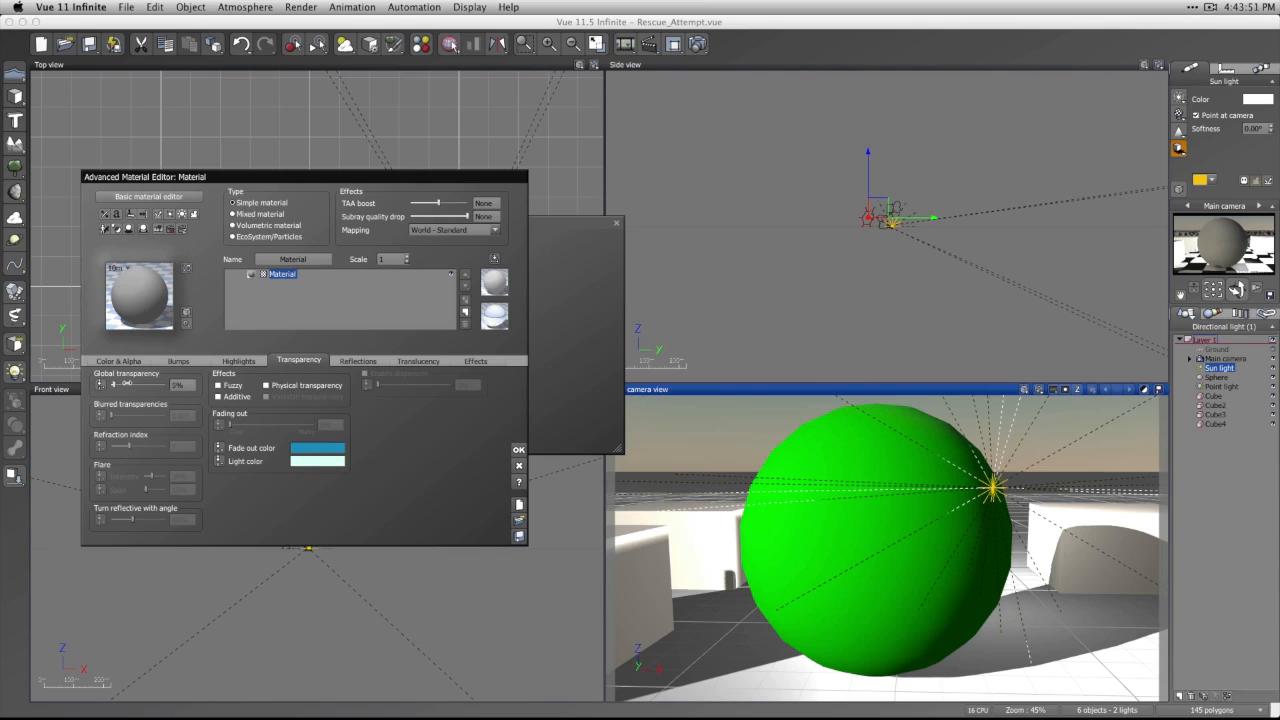
{"action": "mouse_move", "coordinate": [126, 383]}
{"action": "left_mouse_down"}
{"action": "mouse_move", "coordinate": [163, 384]}
{"action": "mouse_move", "coordinate": [148, 384]}
{"action": "left_mouse_up"}
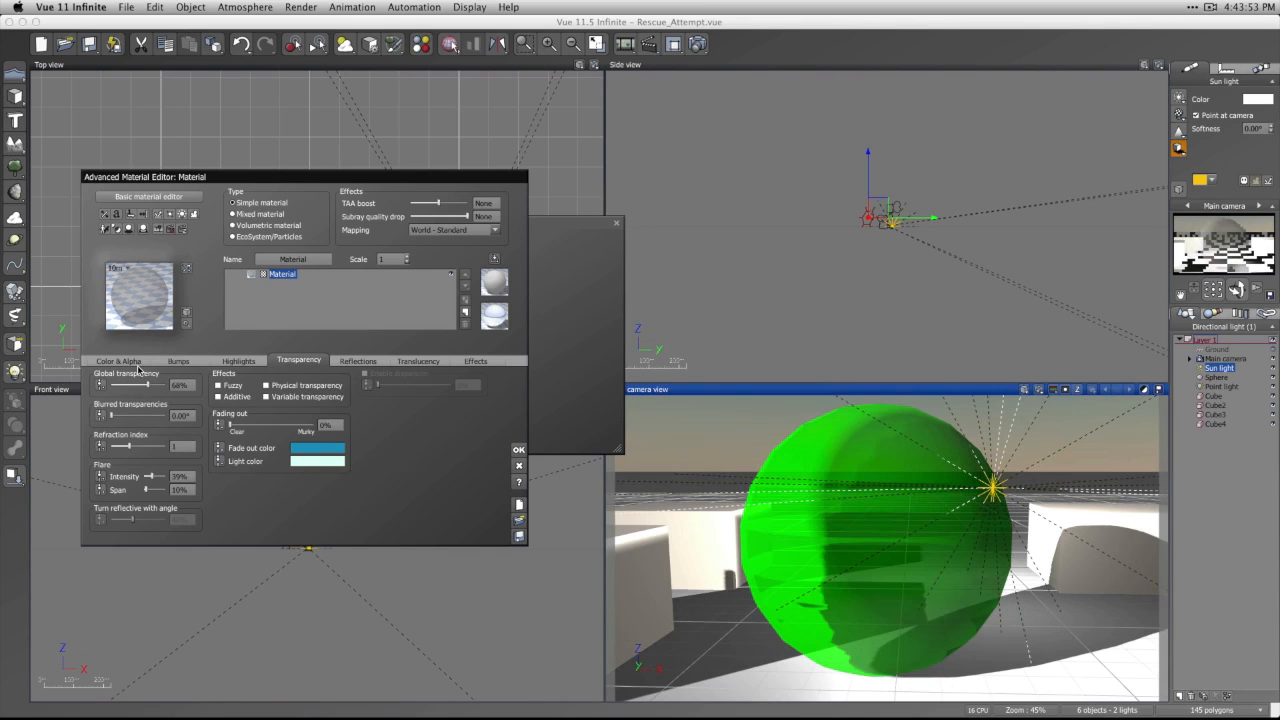
{"action": "left_click", "coordinate": [140, 364]}
{"action": "left_click", "coordinate": [380, 386]}
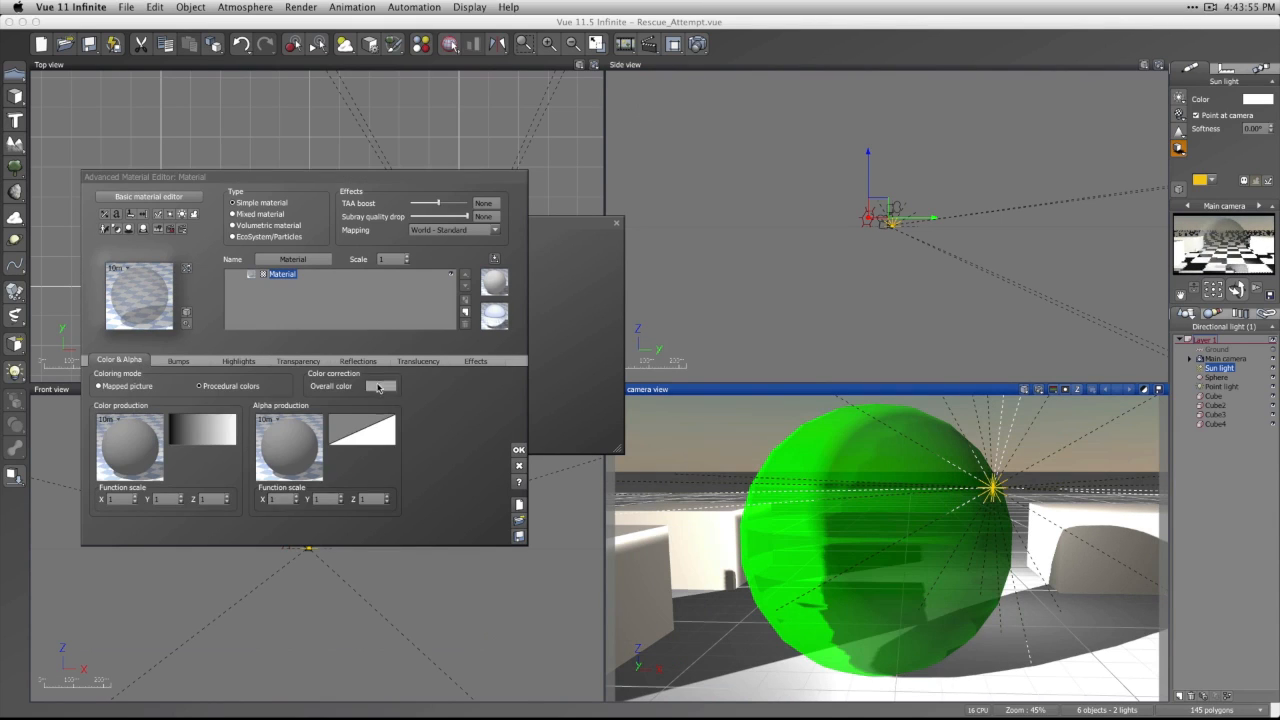
{"action": "left_click", "coordinate": [385, 338]}
{"action": "left_click", "coordinate": [340, 332]}
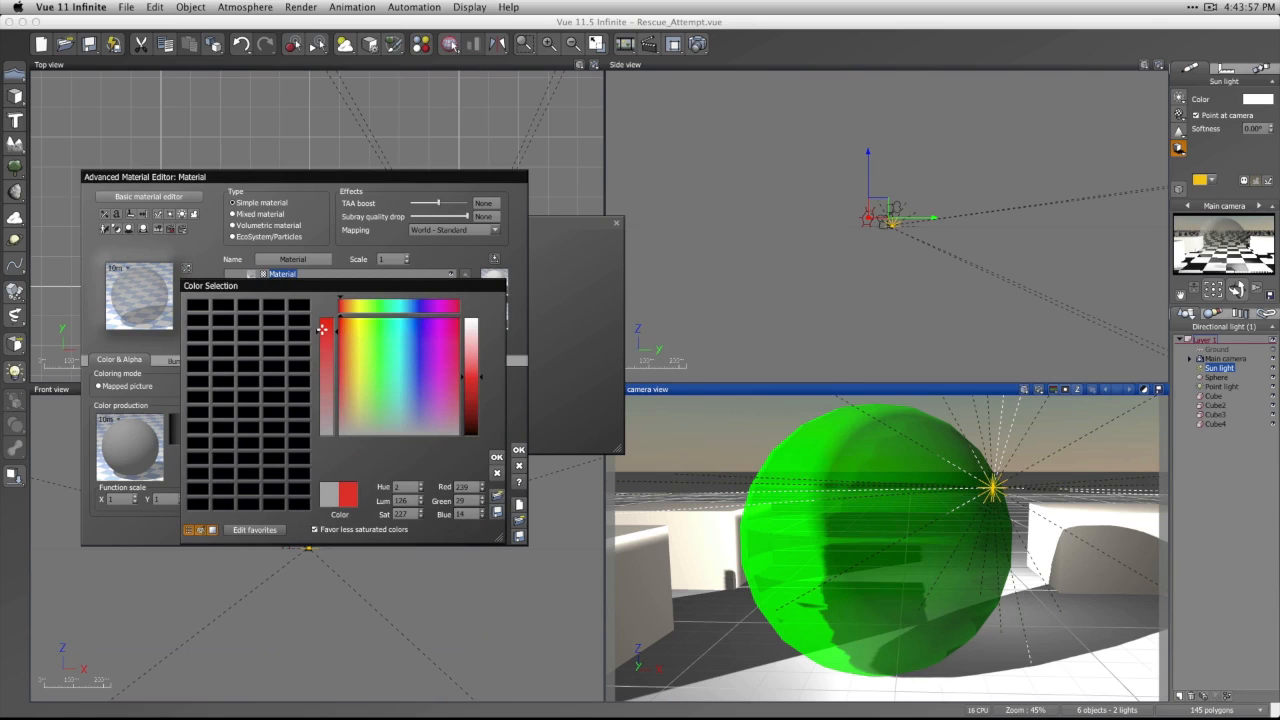
{"action": "left_click", "coordinate": [497, 457]}
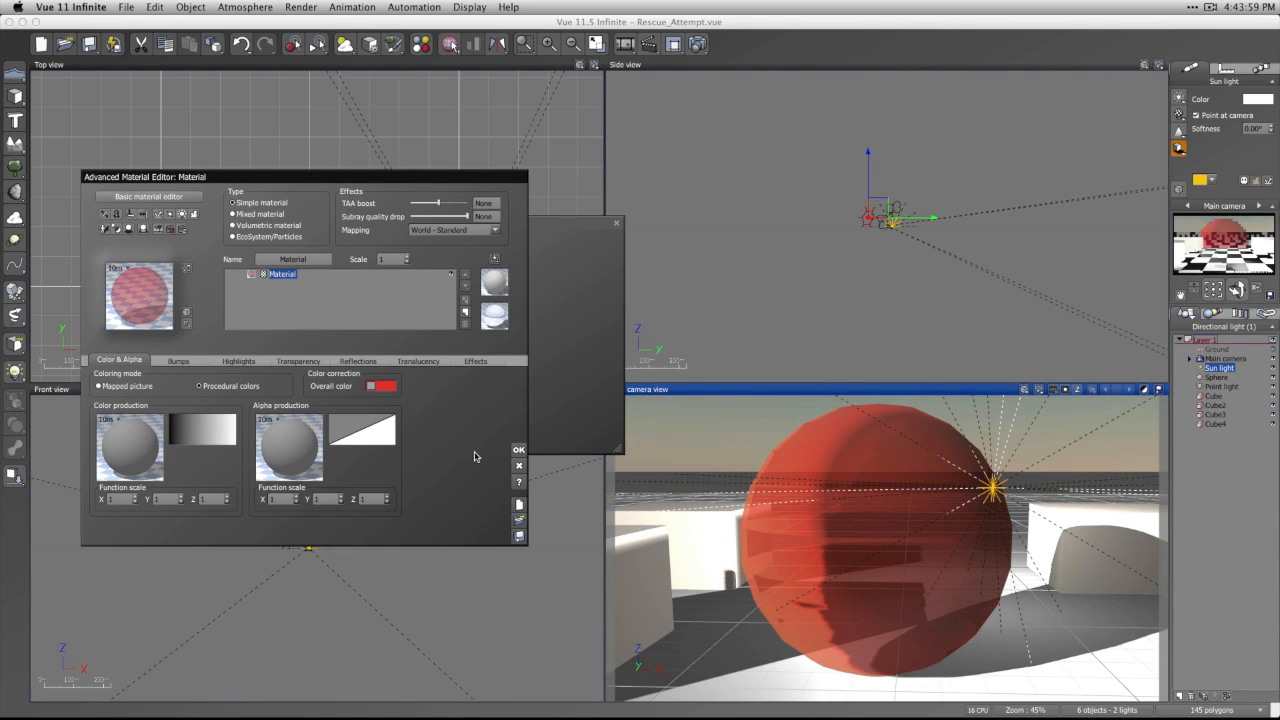
Try 80% color transmitted light, return it to 0%, and raise the backlight to 90%.
{"action": "left_click", "coordinate": [448, 362]}
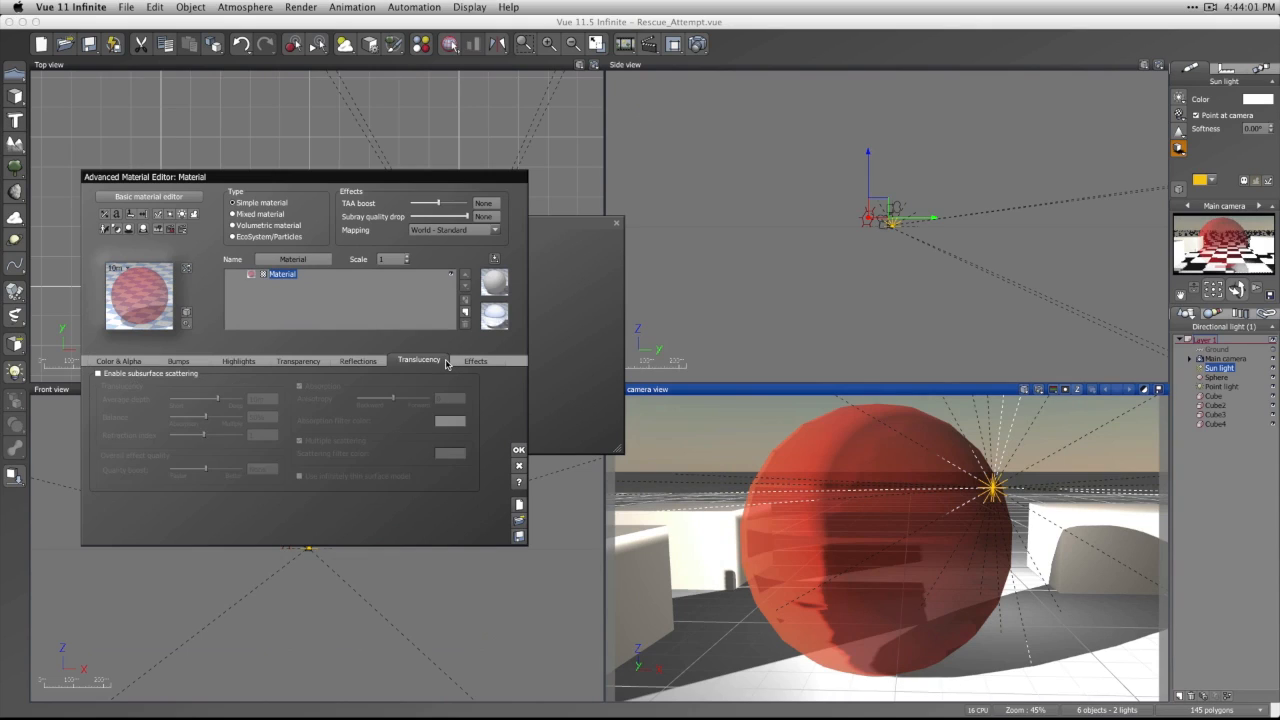
{"action": "left_click", "coordinate": [488, 361]}
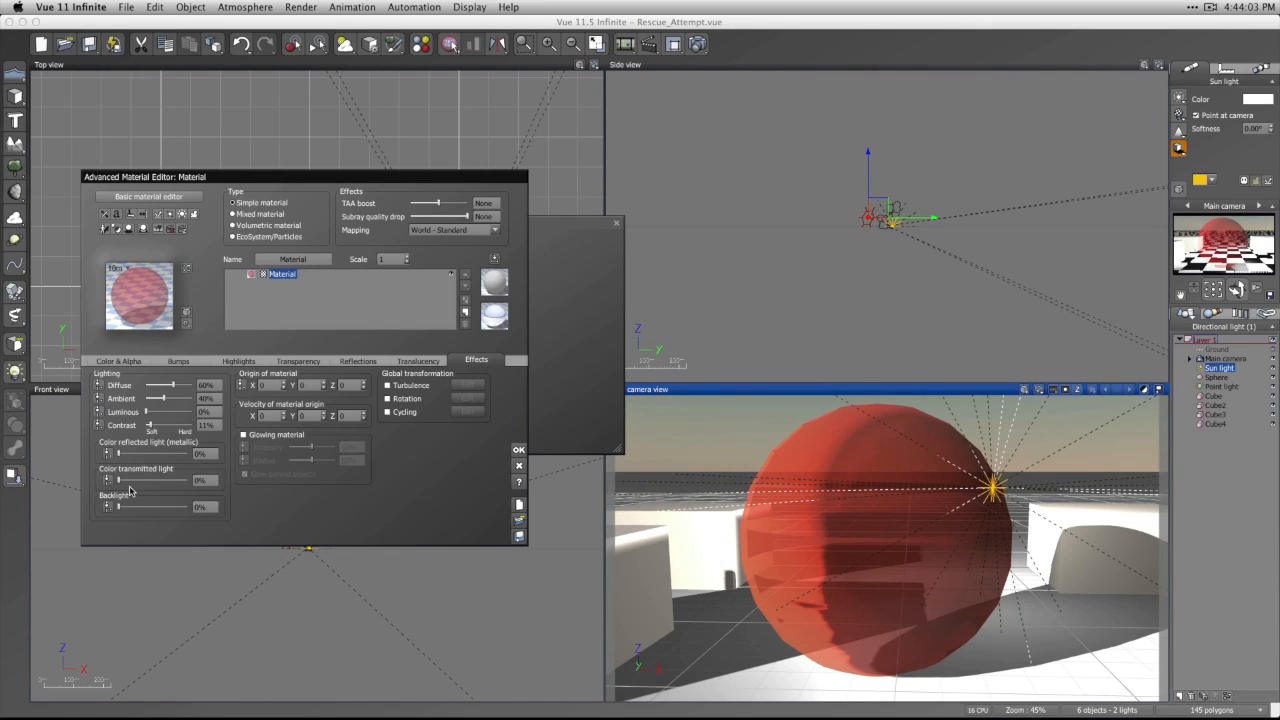
{"action": "left_click_drag", "start_coordinate": [124, 481], "coordinate": [185, 481]}
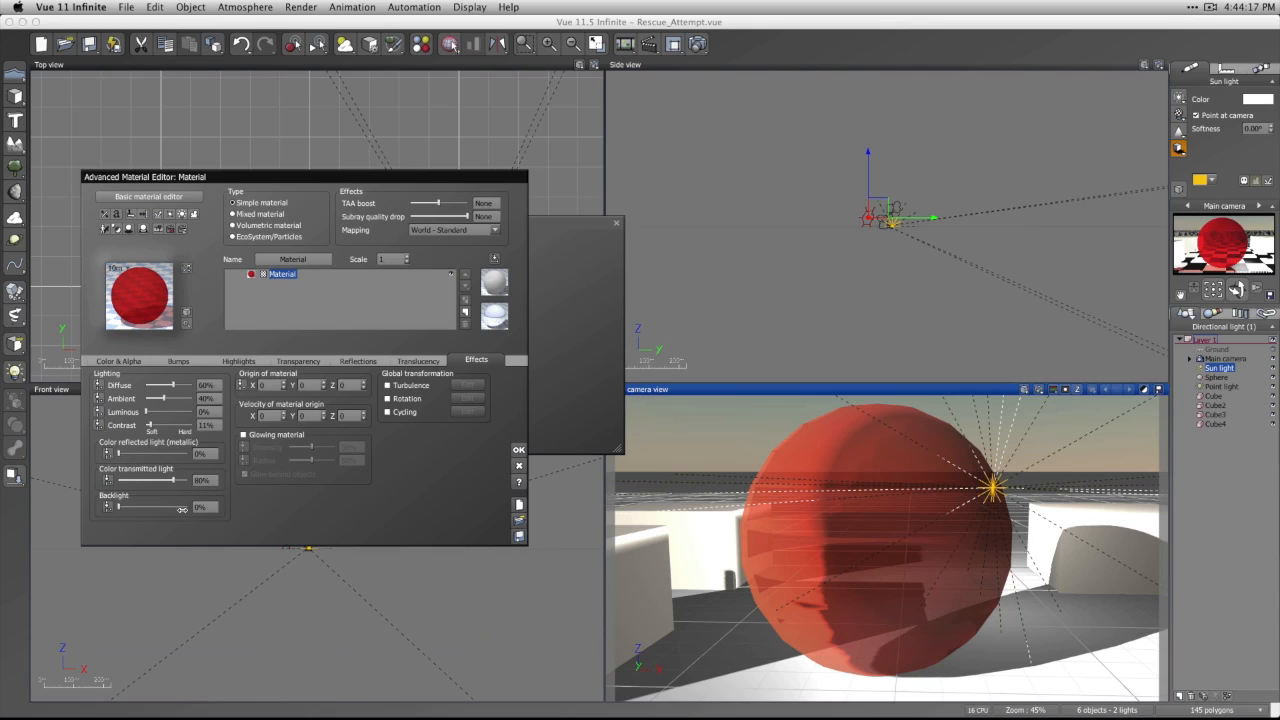
{"action": "left_click_drag", "start_coordinate": [176, 482], "coordinate": [9, 477]}
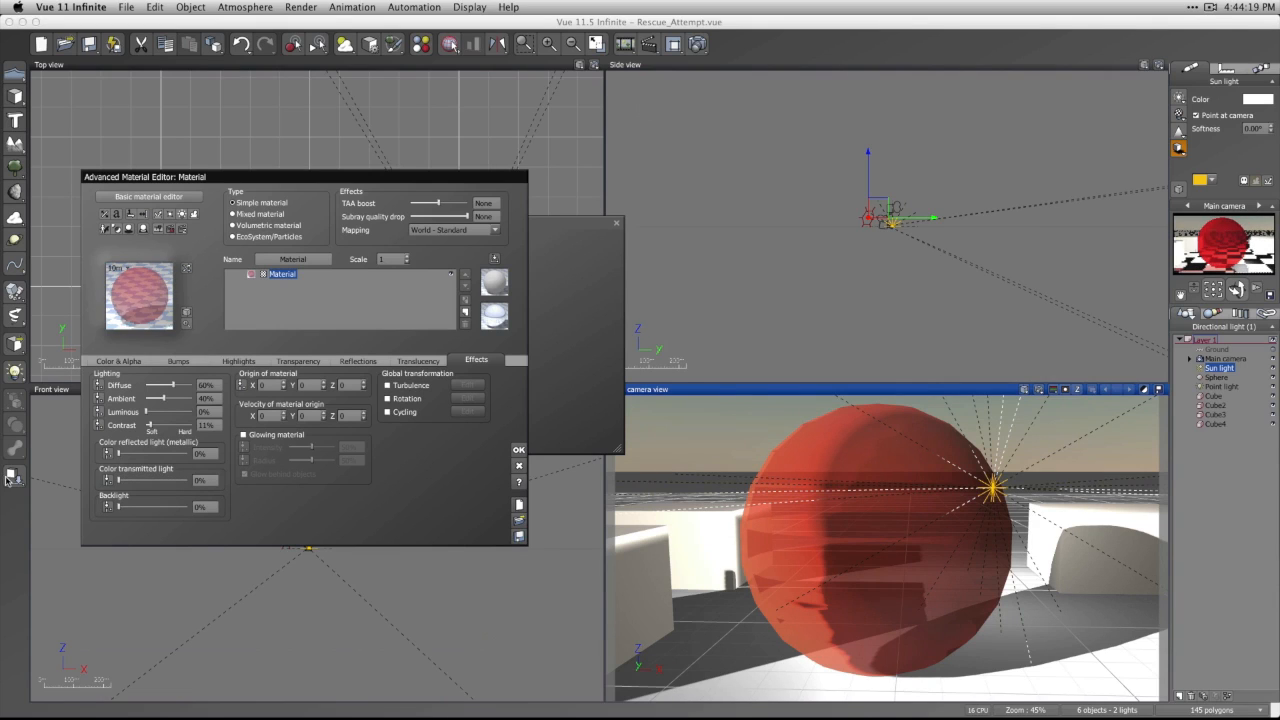
{"action": "left_click_drag", "start_coordinate": [121, 505], "coordinate": [181, 506]}
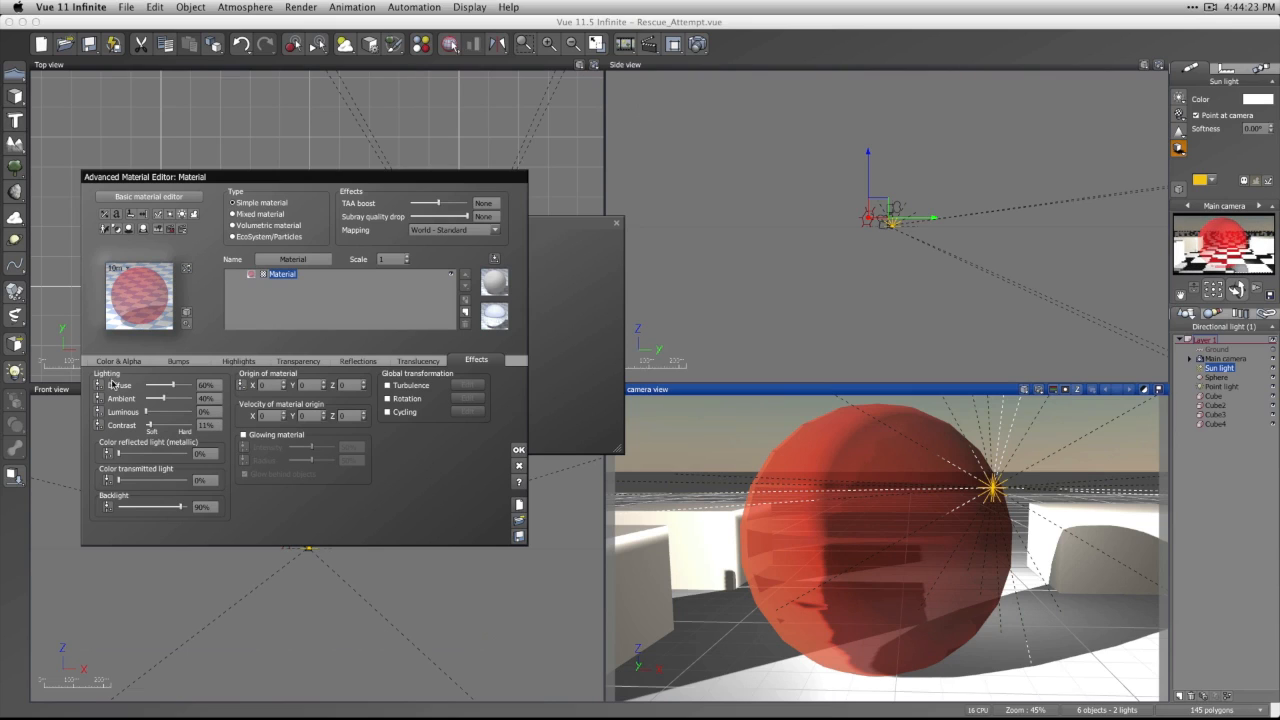
Reset the material to the default, and set its backlight to 67% and global transparency to 7%.
{"action": "left_click", "coordinate": [517, 506]}
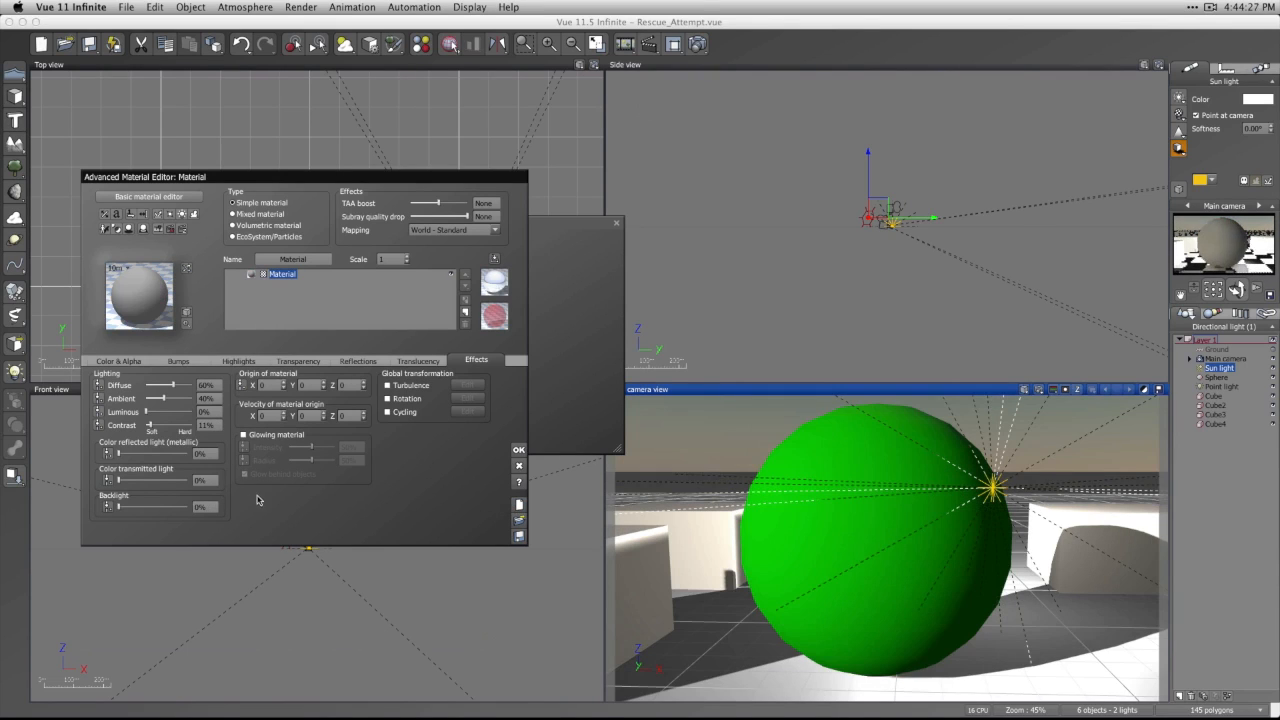
{"action": "left_click_drag", "start_coordinate": [119, 507], "coordinate": [170, 507]}
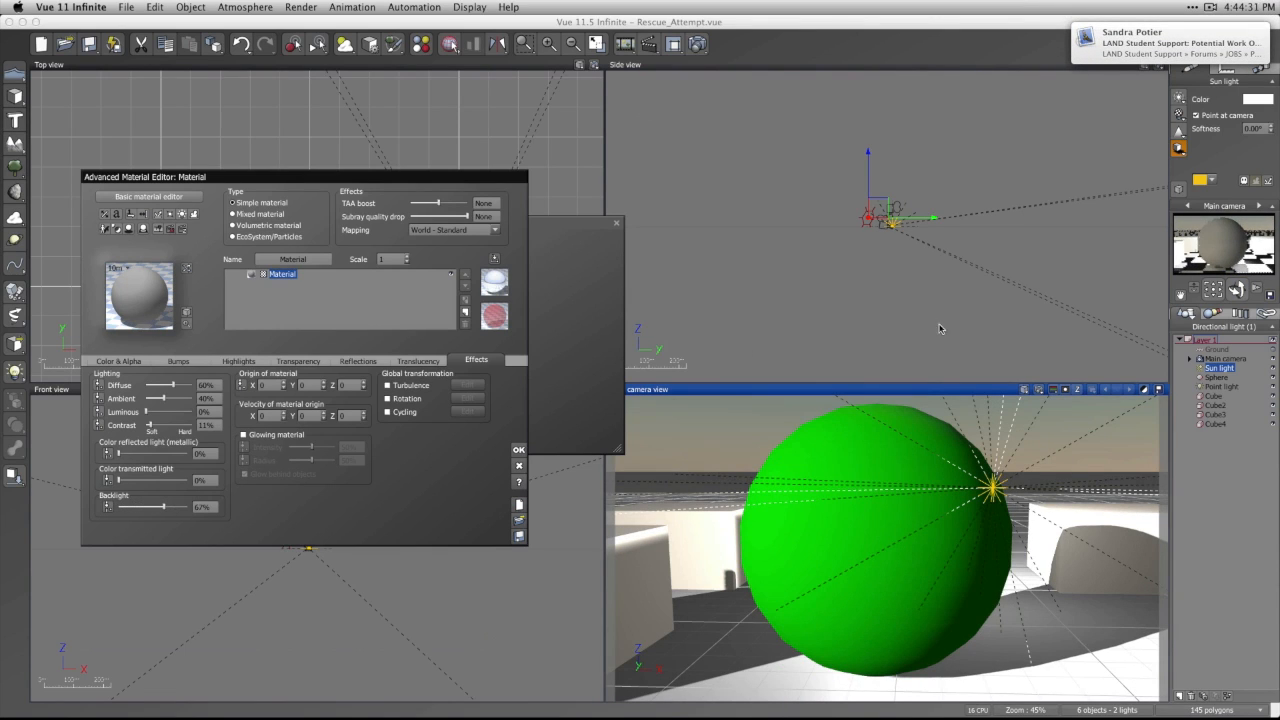
{"action": "left_click", "coordinate": [318, 362]}
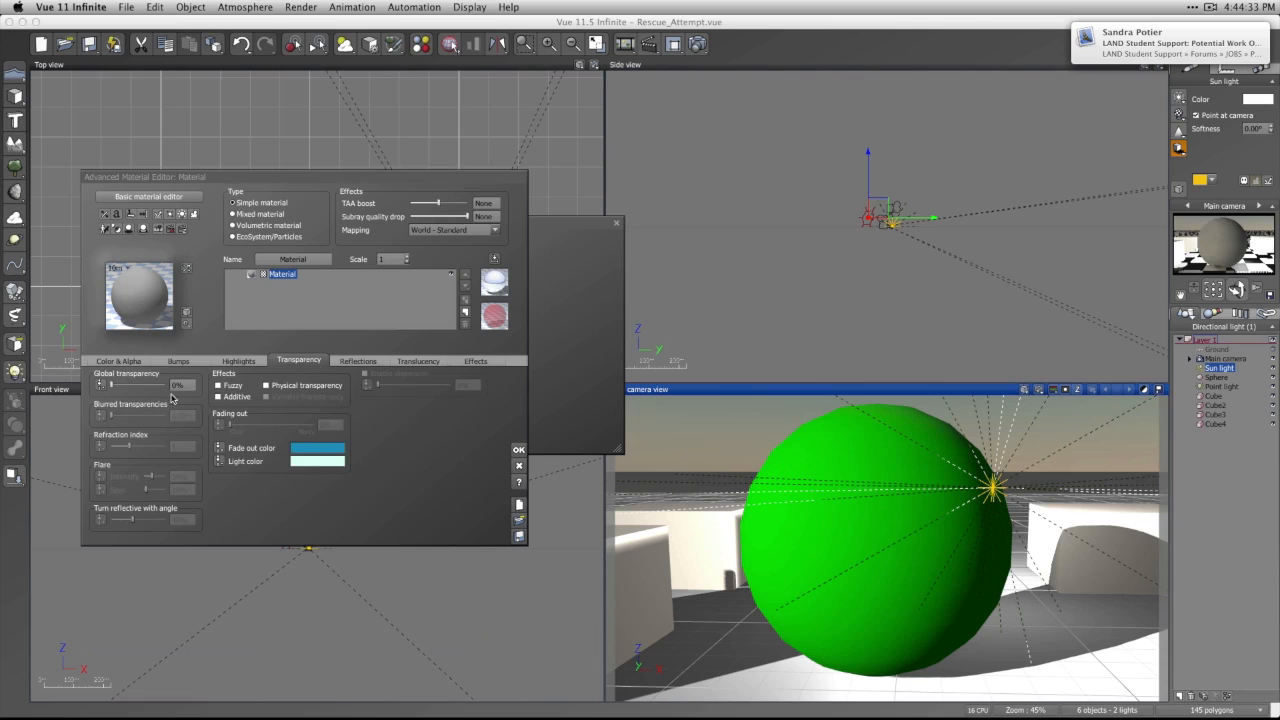
{"action": "left_click_drag", "start_coordinate": [143, 386], "coordinate": [147, 390]}
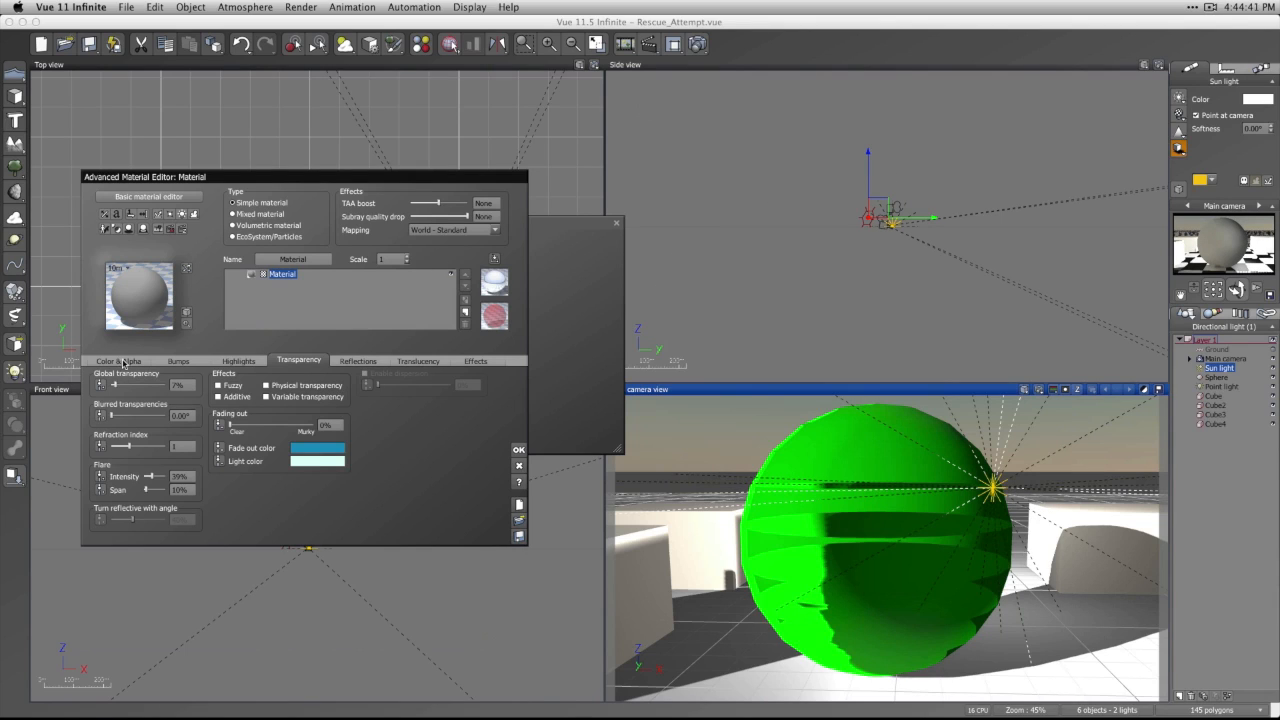
Move the point light horizontally across the sphere to its left edge in the camera view.
{"action": "left_click", "coordinate": [122, 361]}
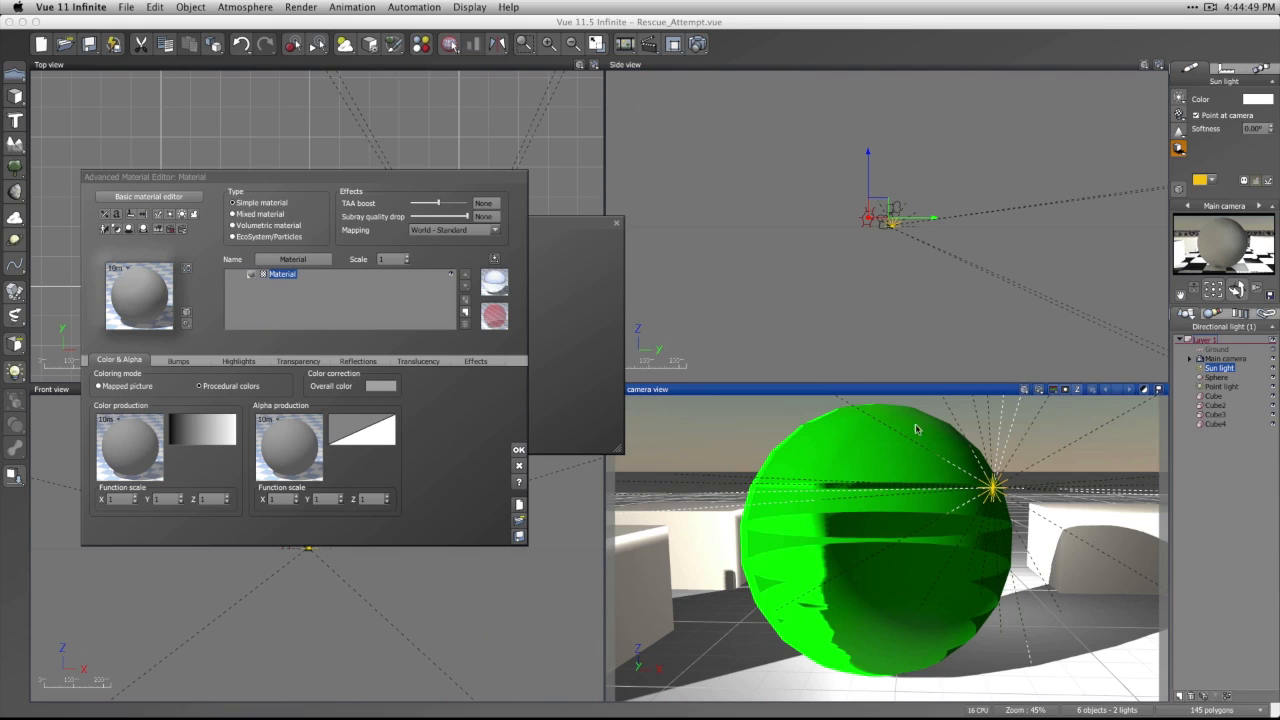
{"action": "left_click", "coordinate": [1226, 389]}
{"action": "left_click_drag", "start_coordinate": [1045, 487], "coordinate": [928, 487]}
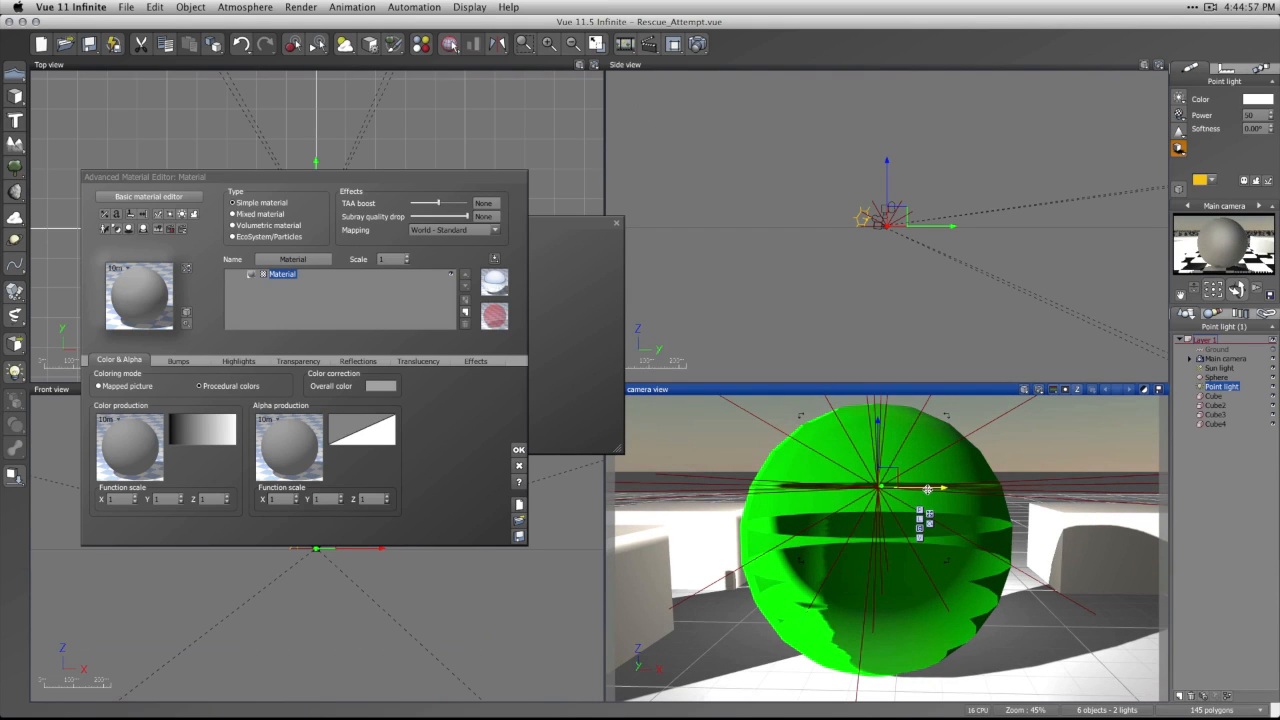
{"action": "left_click_drag", "start_coordinate": [928, 486], "coordinate": [817, 486]}
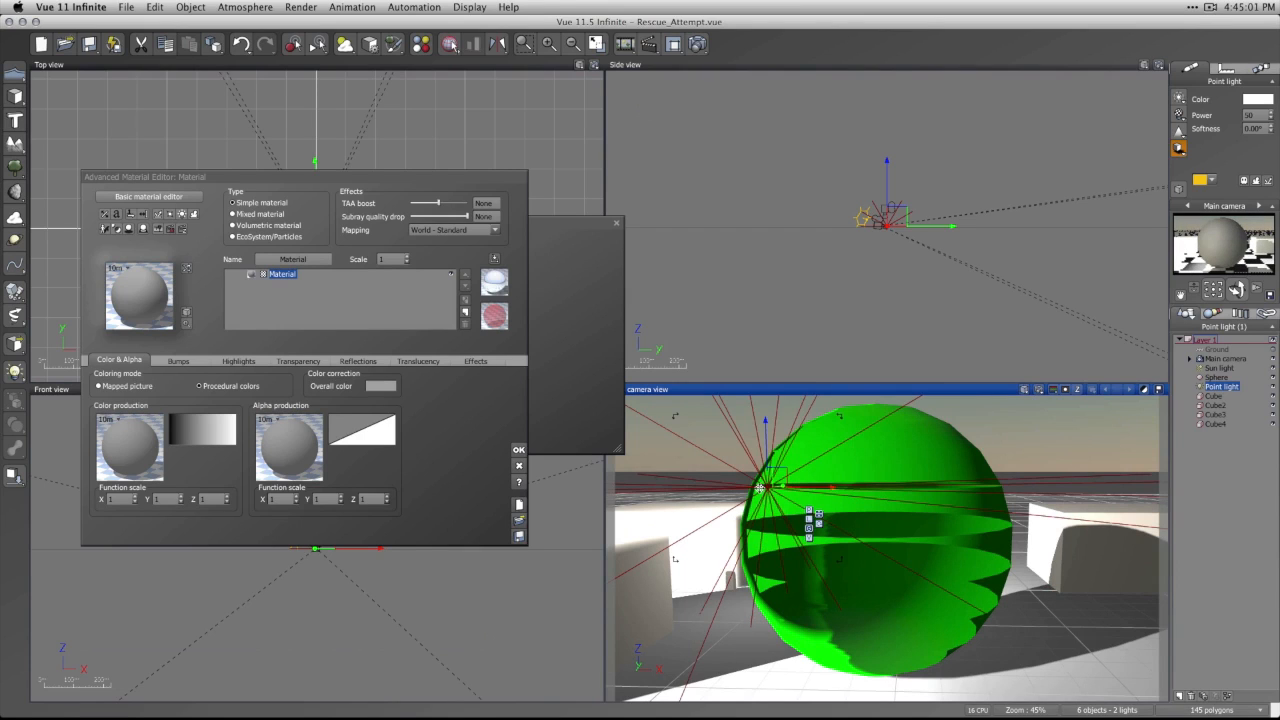
Set the material's backlight to 0%, and try the glowing material option before switching it off again.
{"action": "left_click", "coordinate": [474, 369]}
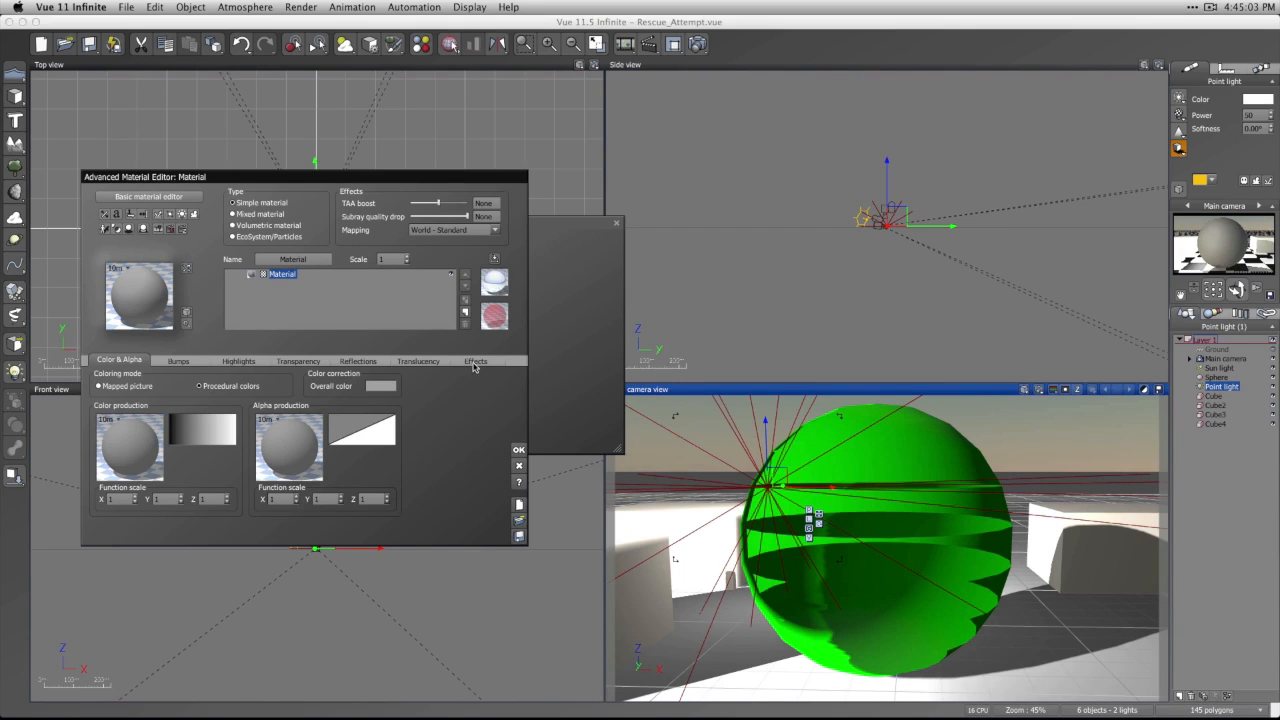
{"action": "left_click", "coordinate": [475, 364]}
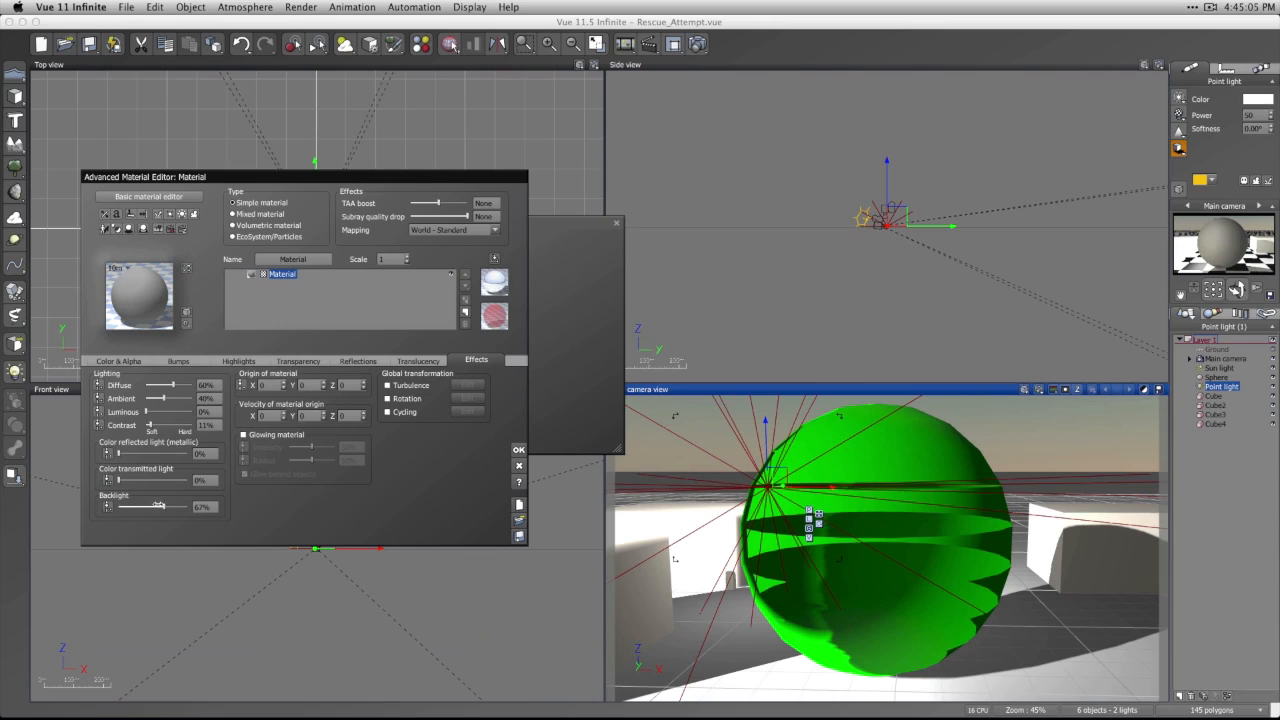
{"action": "left_click_drag", "start_coordinate": [158, 505], "coordinate": [76, 507]}
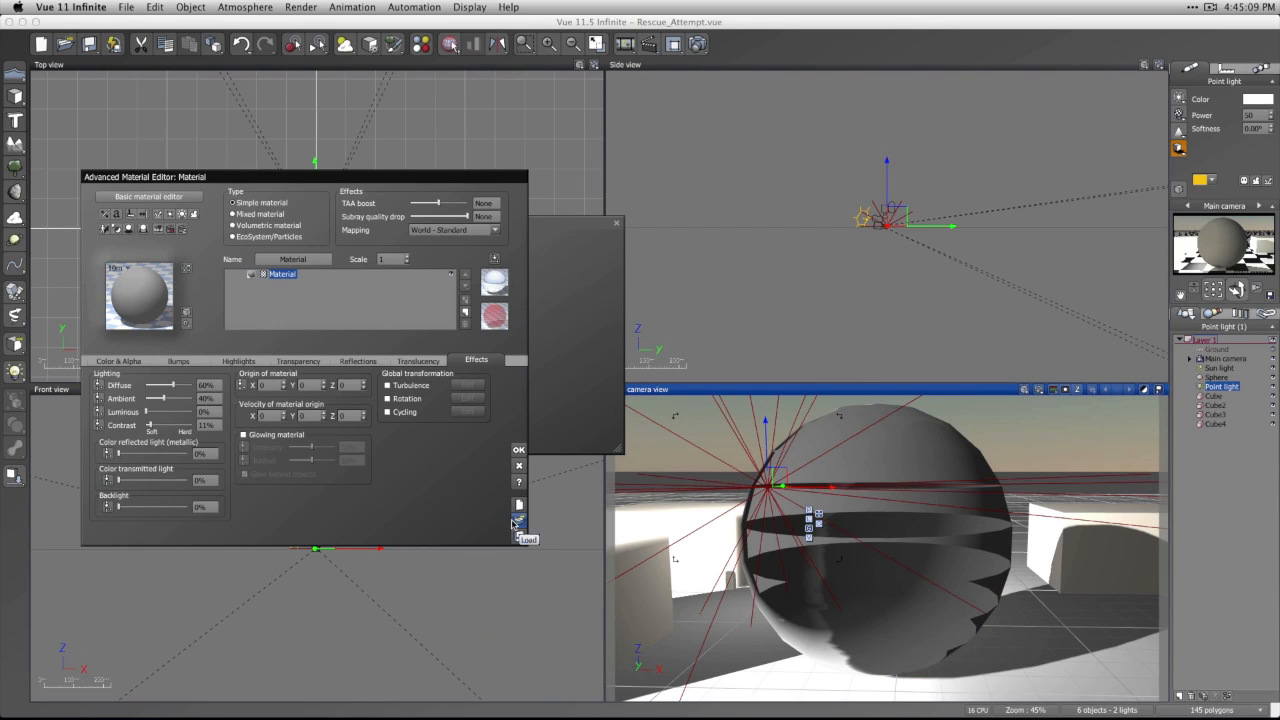
{"action": "left_click", "coordinate": [274, 437]}
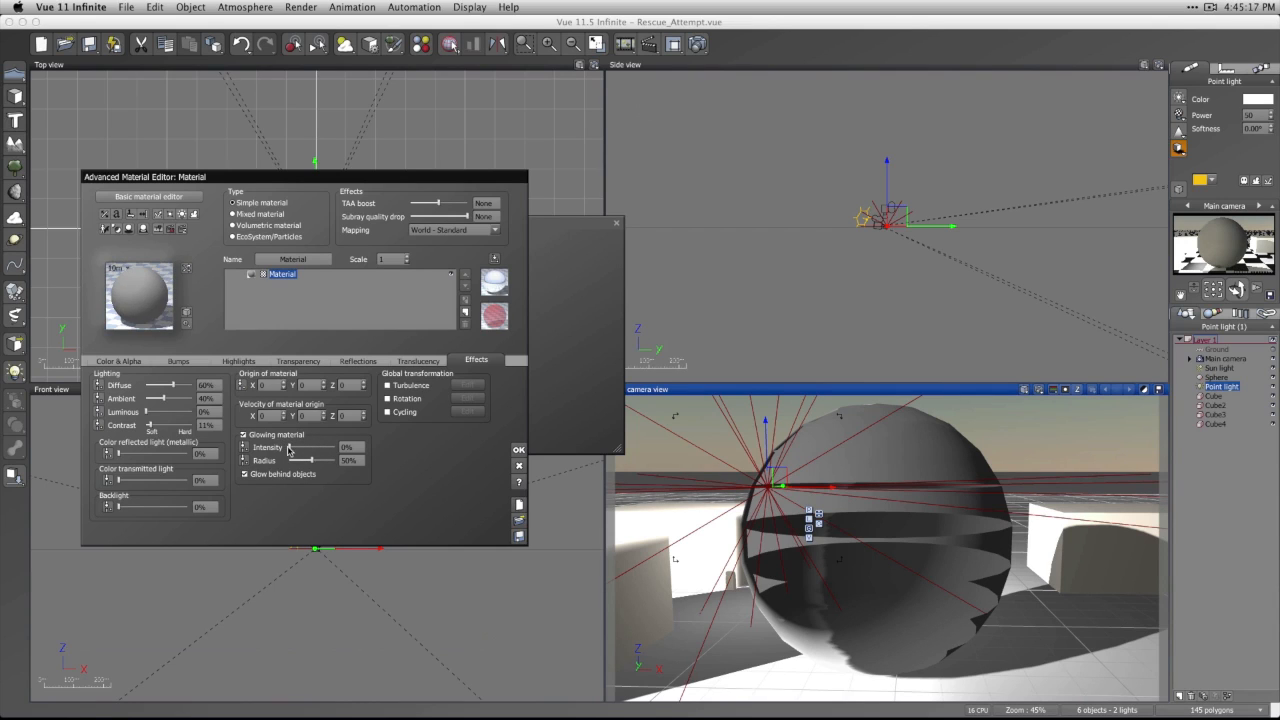
{"action": "left_click", "coordinate": [256, 438]}
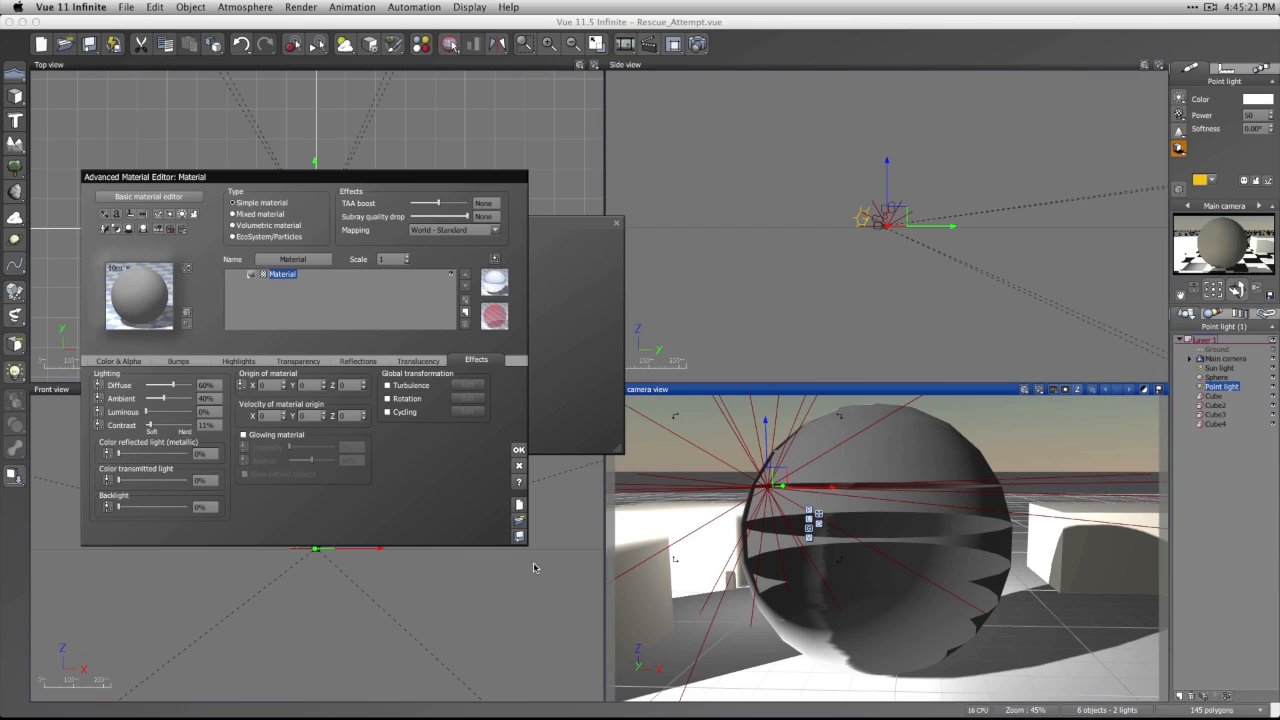
Load the CheckerBoard material from the Basic collection in place of the current material.
{"action": "left_click", "coordinate": [518, 521]}
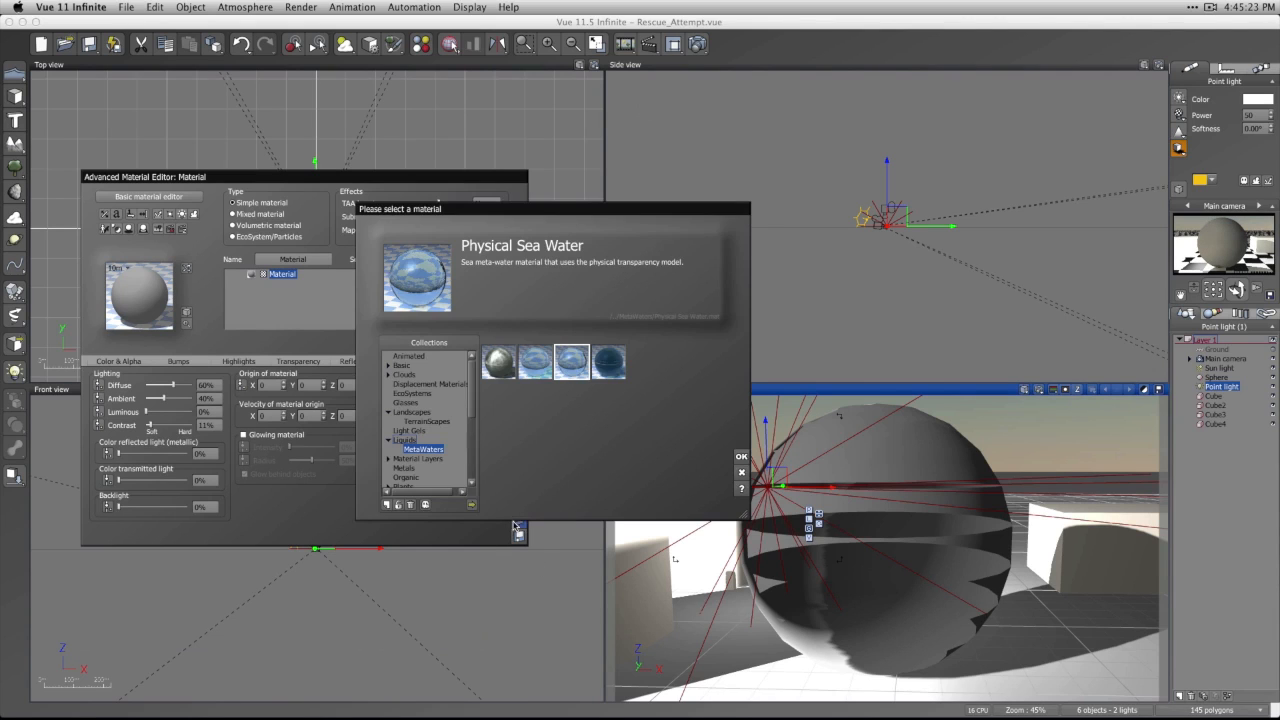
{"action": "left_click", "coordinate": [415, 356]}
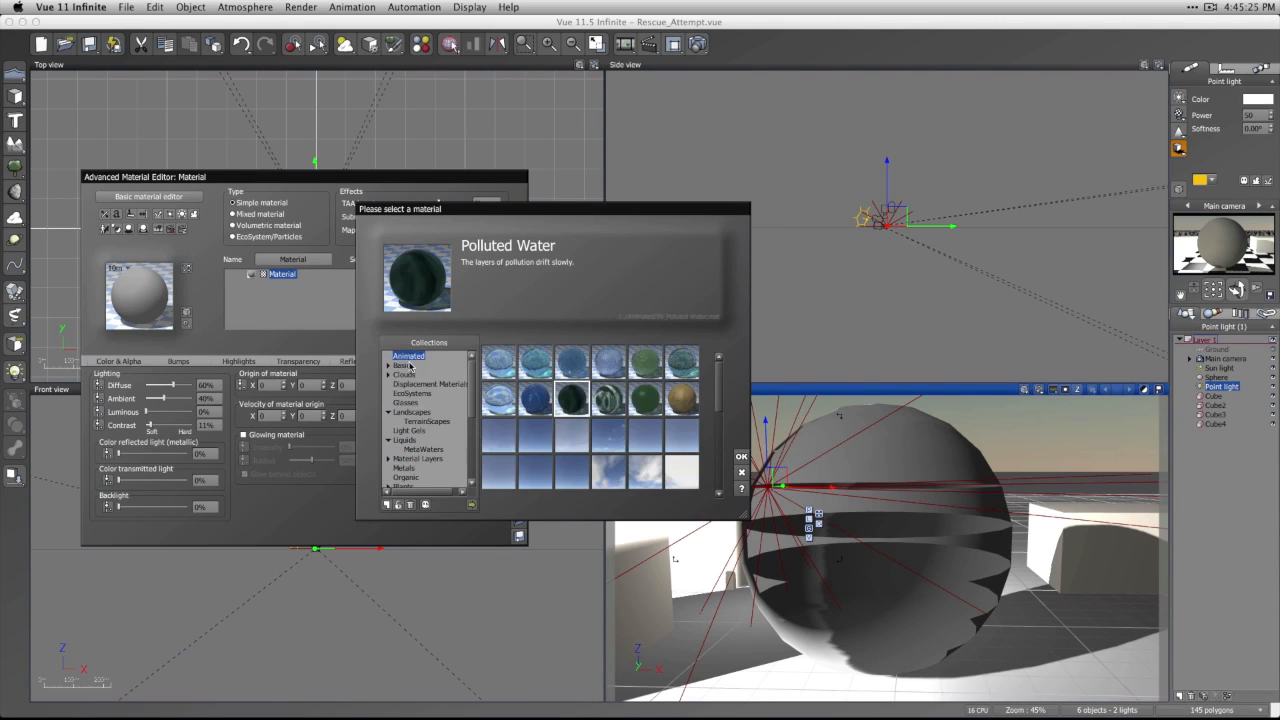
{"action": "left_click", "coordinate": [402, 365]}
{"action": "left_click", "coordinate": [741, 457]}
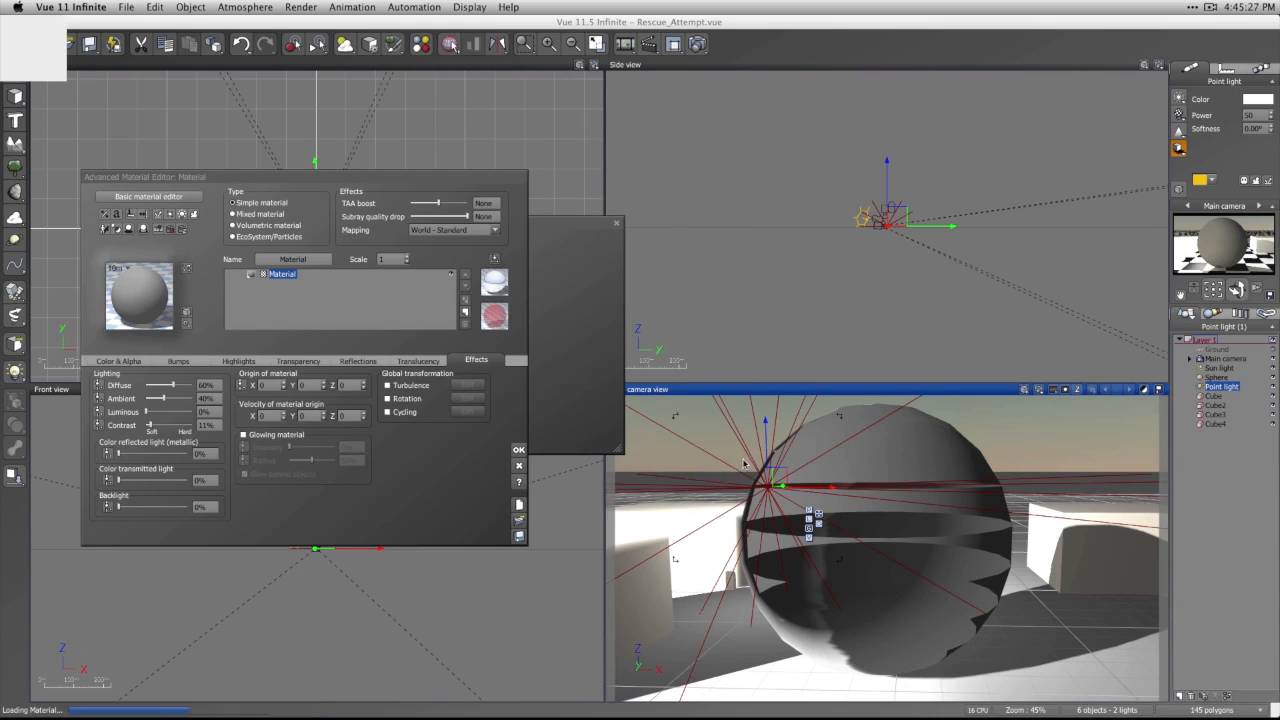
Try global turbulence on the checkerboard material with an amplitude of 0.5.
{"action": "left_click", "coordinate": [388, 385]}
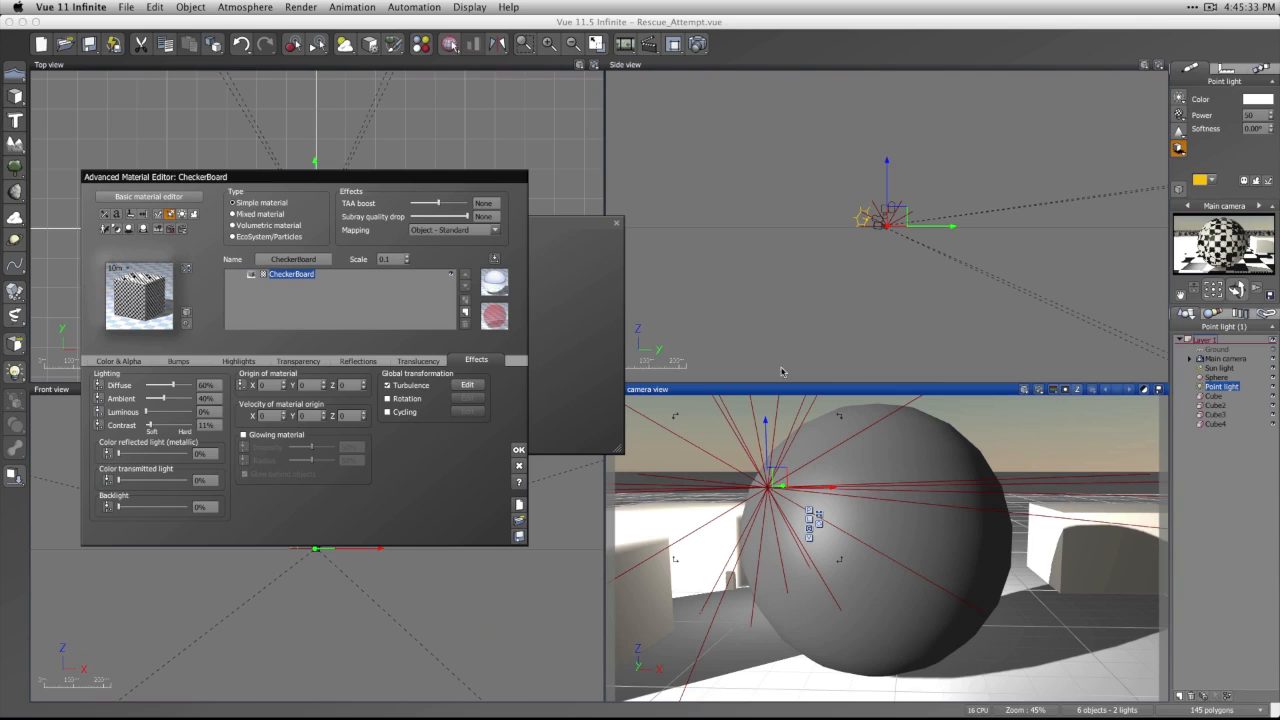
{"action": "left_click", "coordinate": [465, 385]}
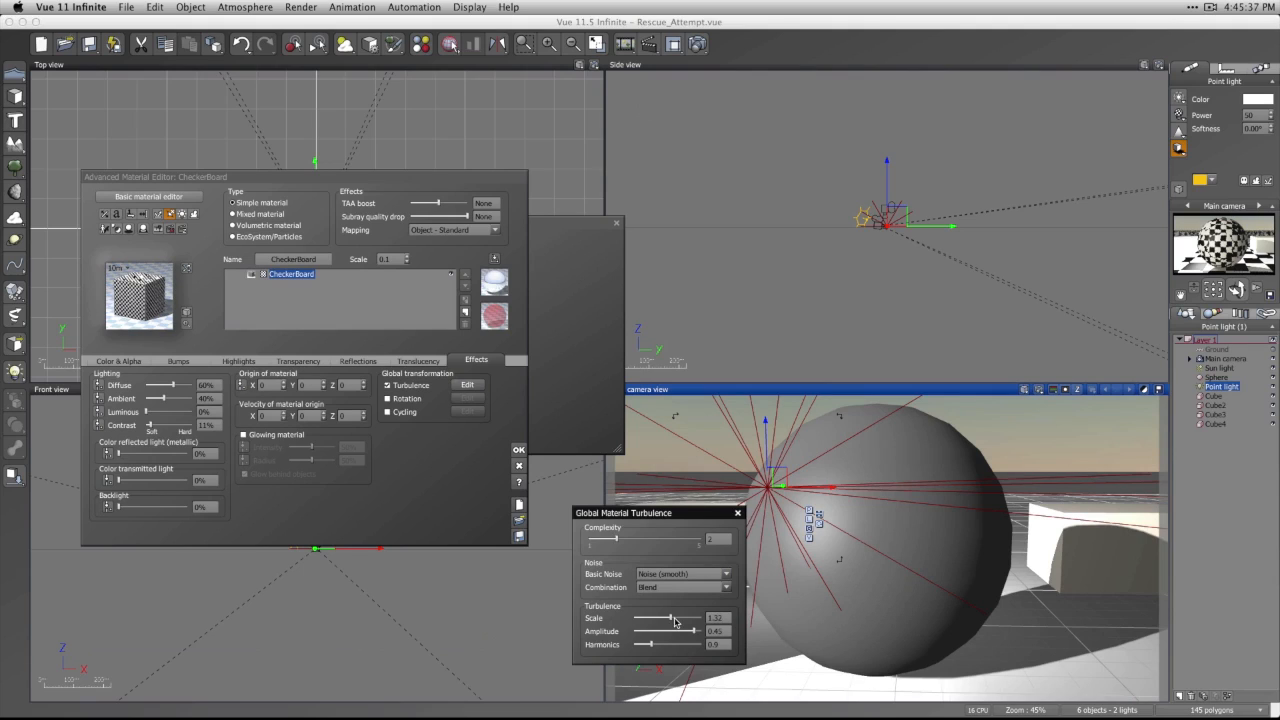
{"action": "left_click_drag", "start_coordinate": [675, 635], "coordinate": [712, 636]}
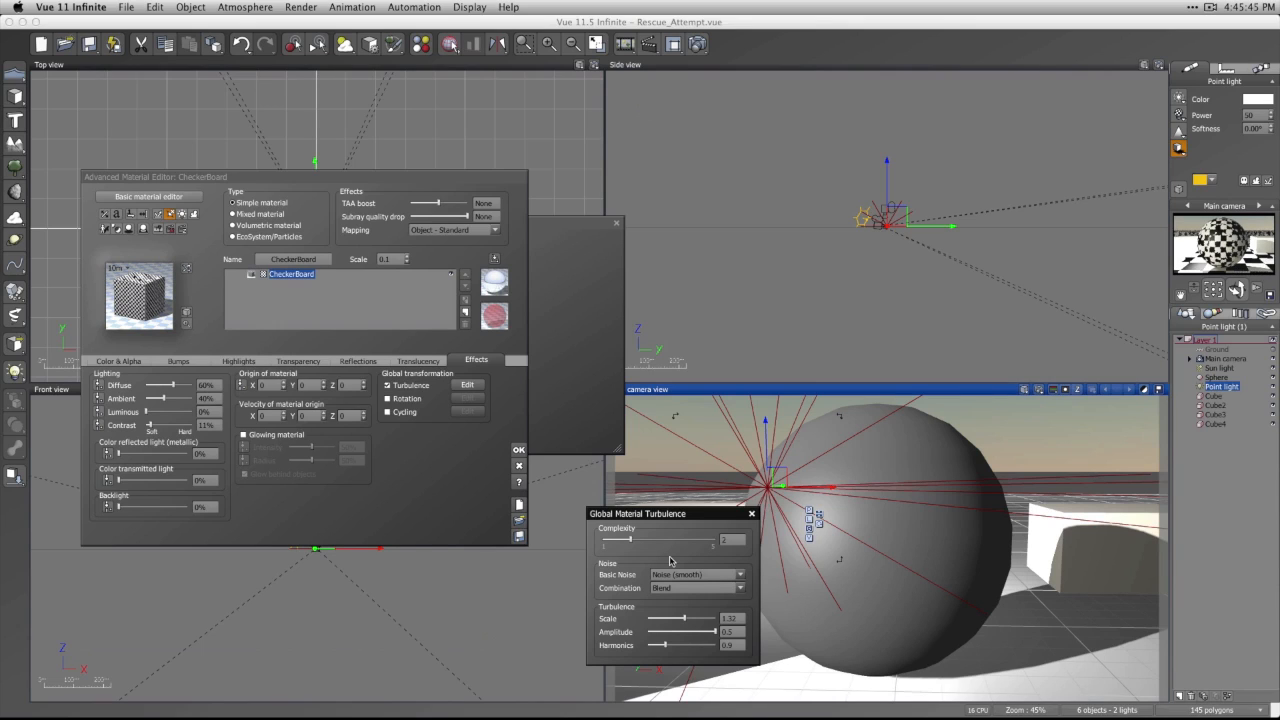
{"action": "left_click", "coordinate": [752, 515]}
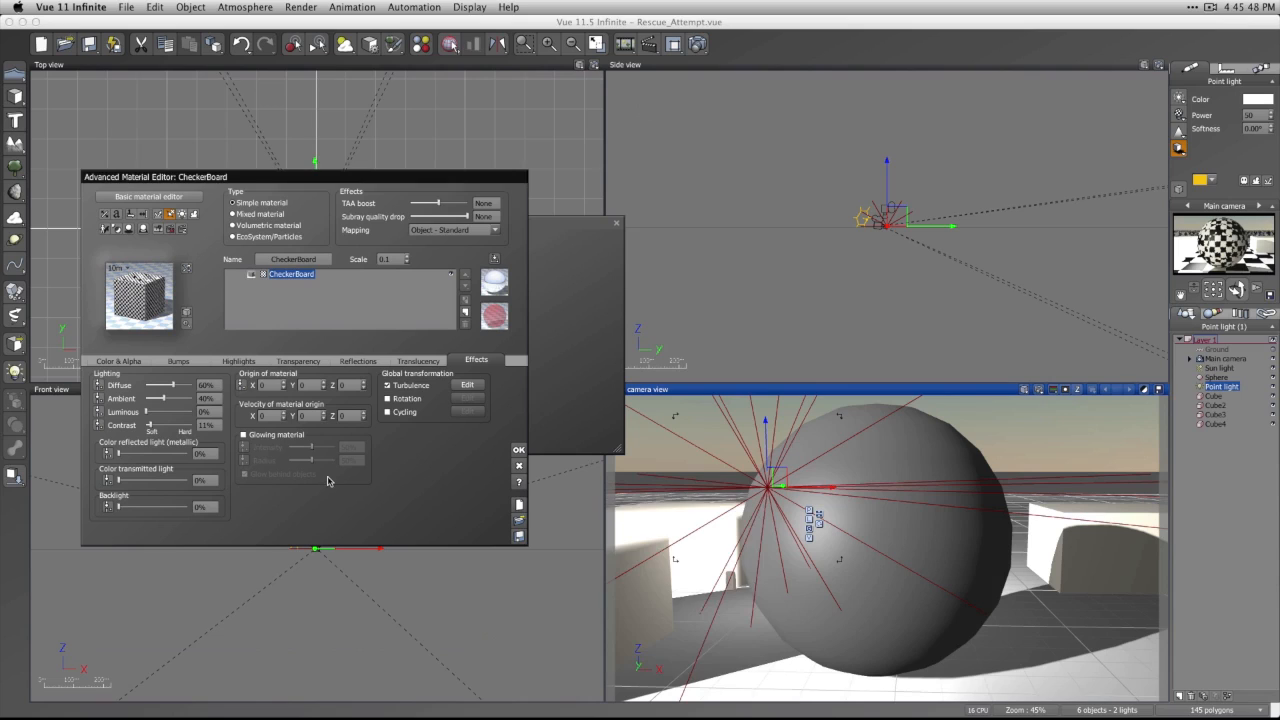
Switch turbulence off, try a global rotation of about 83° in X, 77° in Y and 111° in Z, and disable it.
{"action": "left_click", "coordinate": [405, 398]}
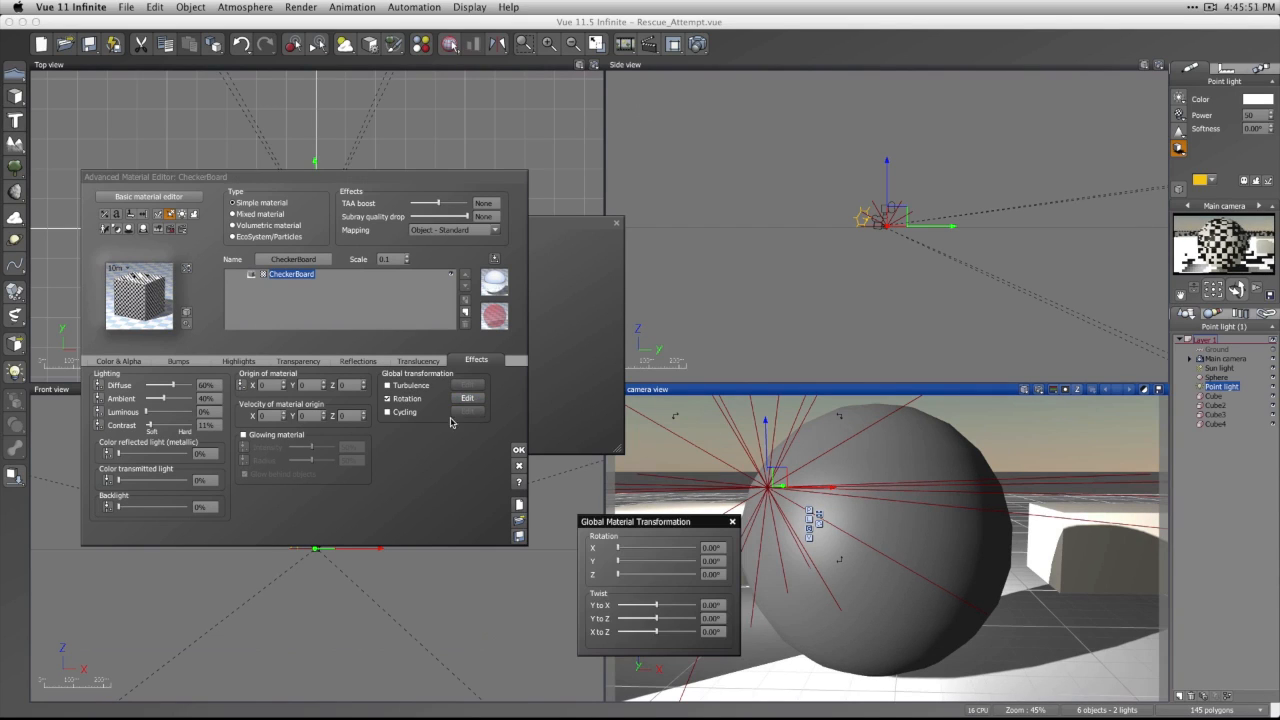
{"action": "left_click_drag", "start_coordinate": [632, 552], "coordinate": [652, 575]}
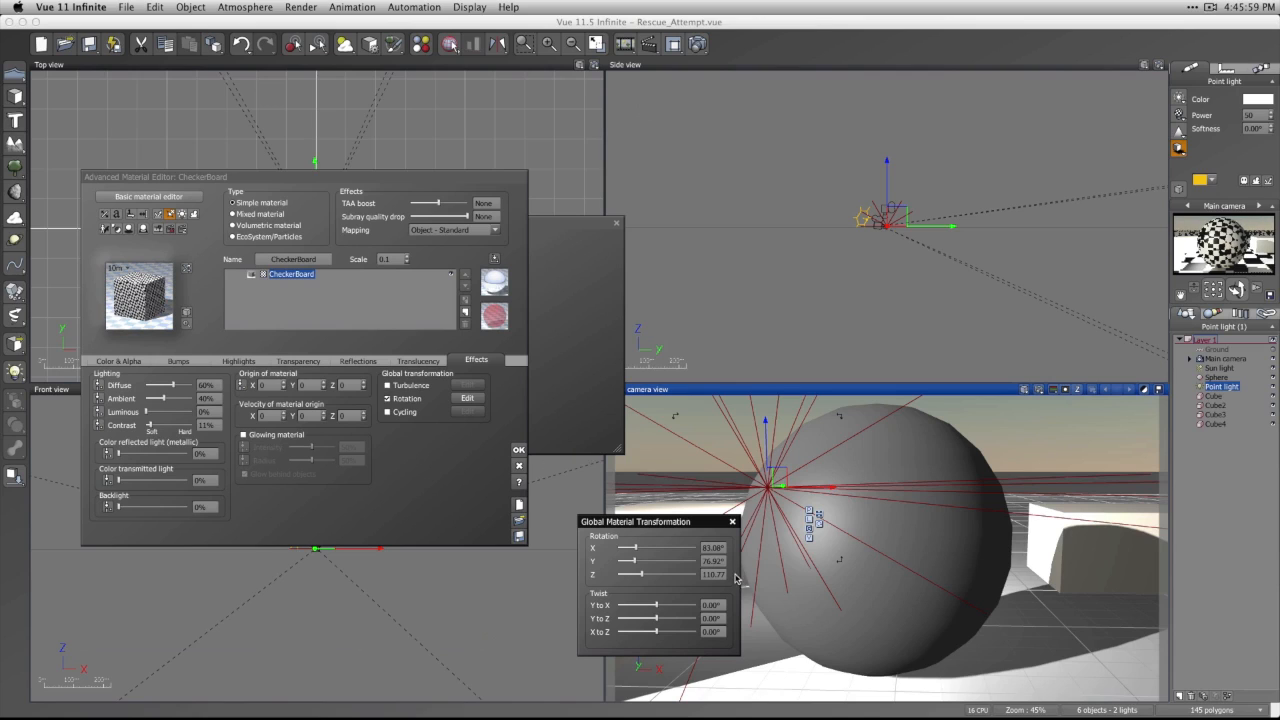
{"action": "left_click", "coordinate": [731, 522]}
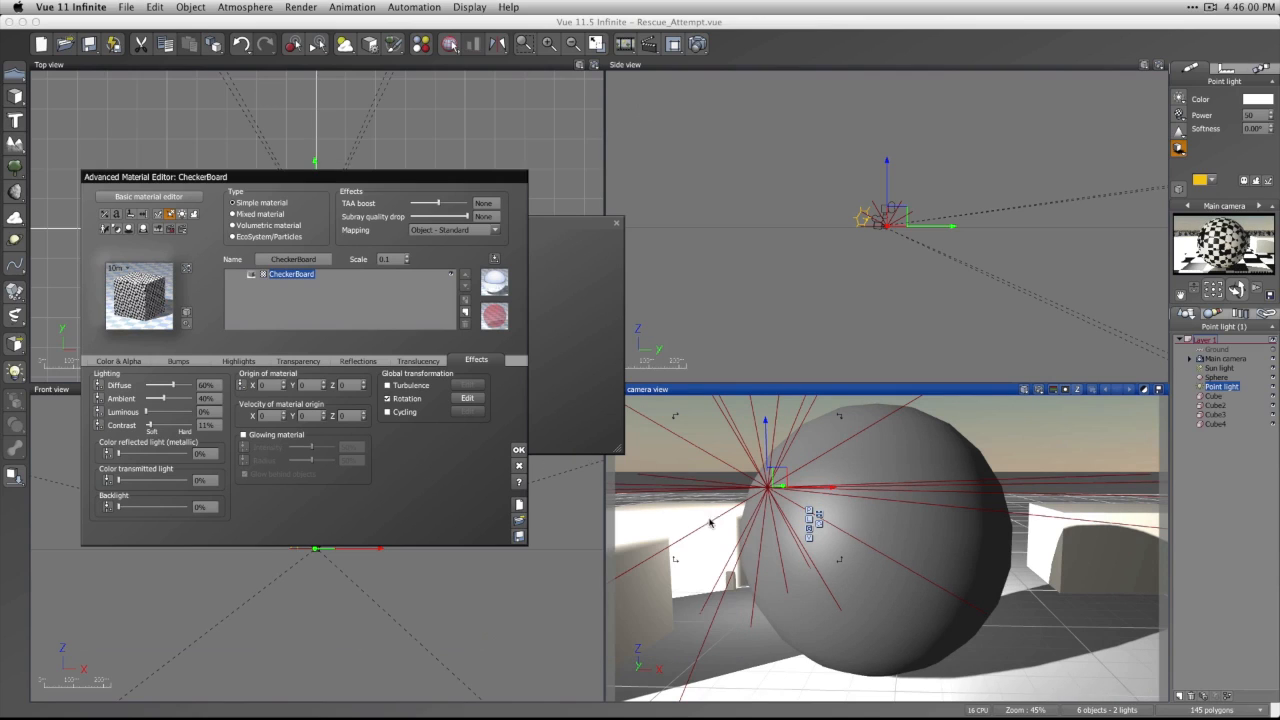
{"action": "left_click", "coordinate": [386, 400]}
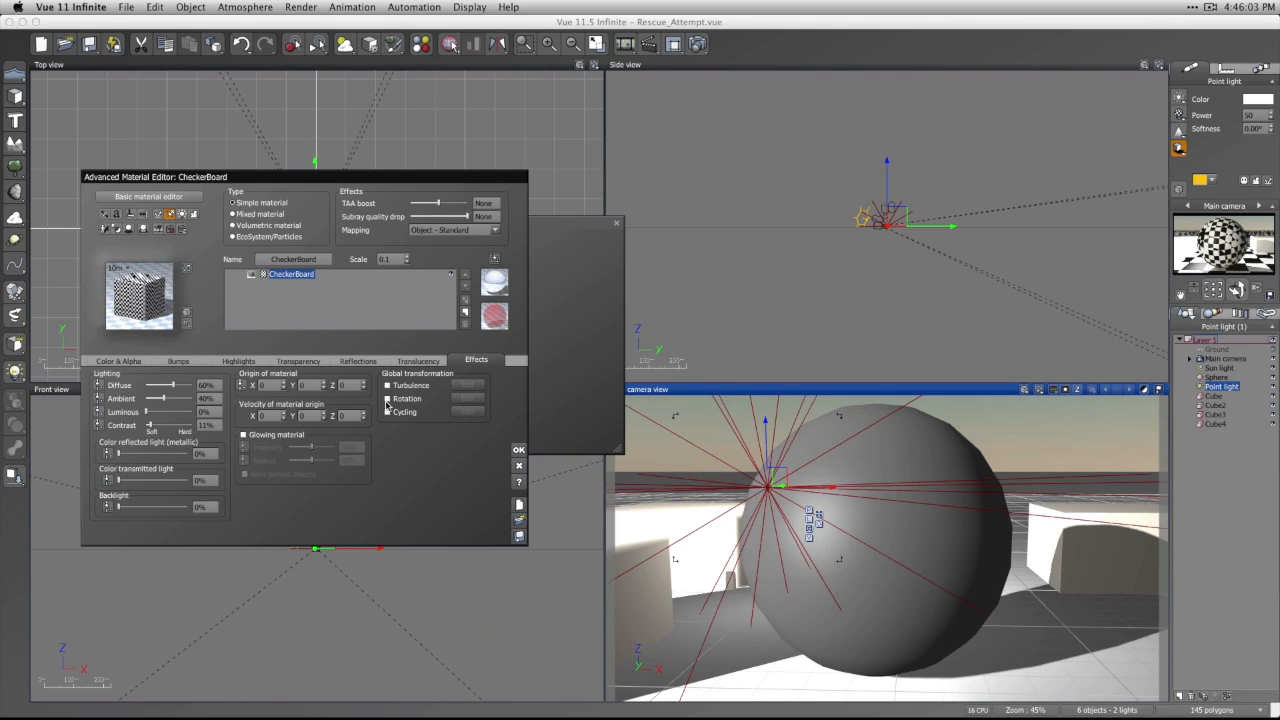
Enable cycling on the checkerboard material with an amount of 73% and a scale of 16.85.
{"action": "left_click", "coordinate": [387, 412]}
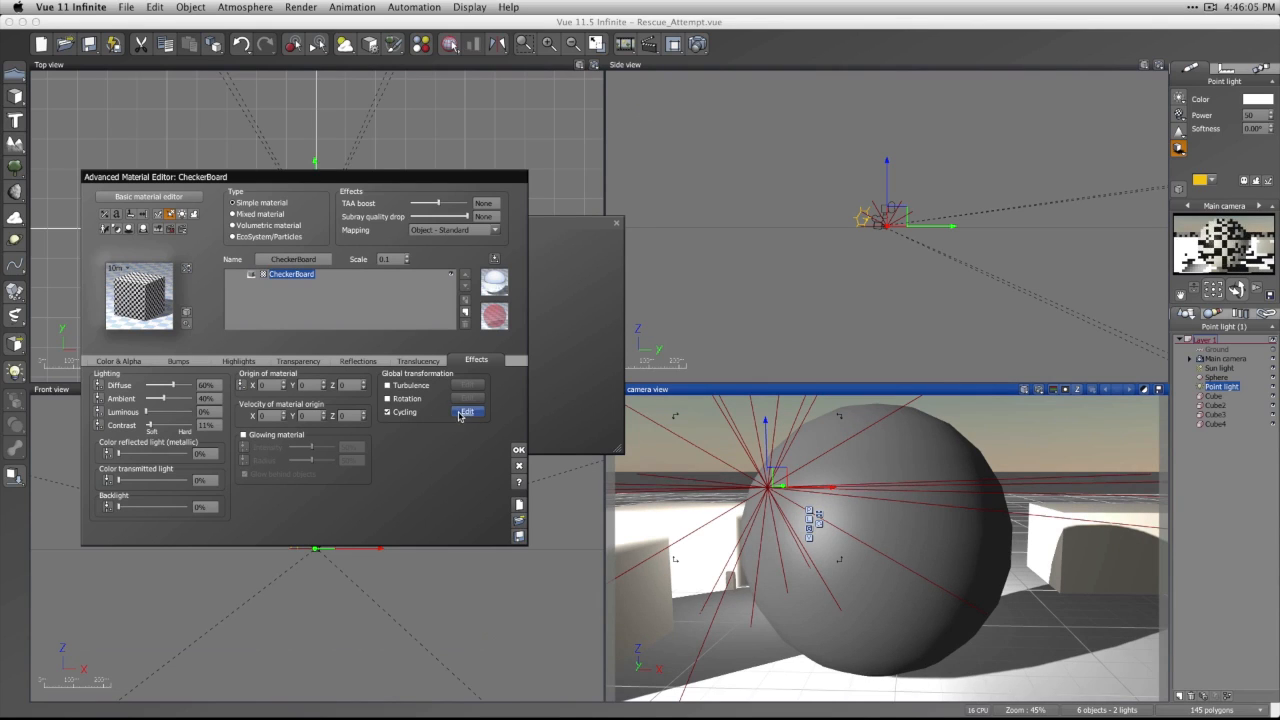
{"action": "left_click", "coordinate": [467, 411]}
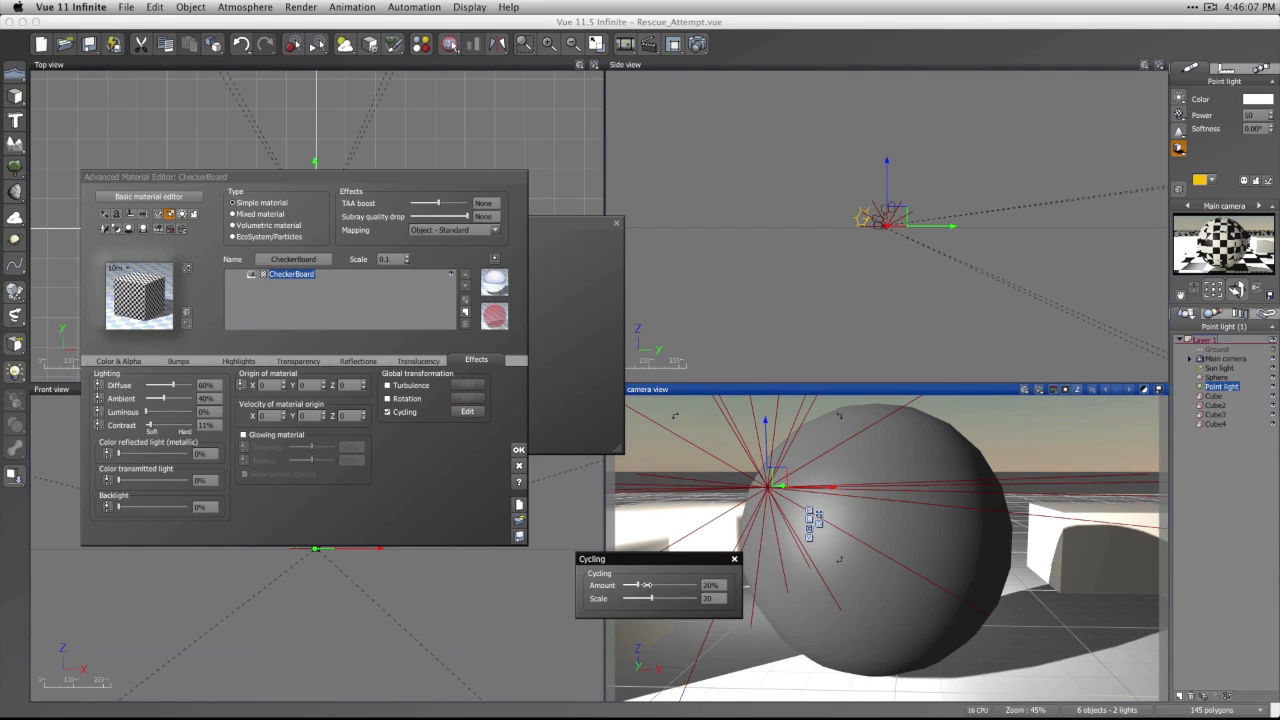
{"action": "left_click_drag", "start_coordinate": [661, 585], "coordinate": [676, 585]}
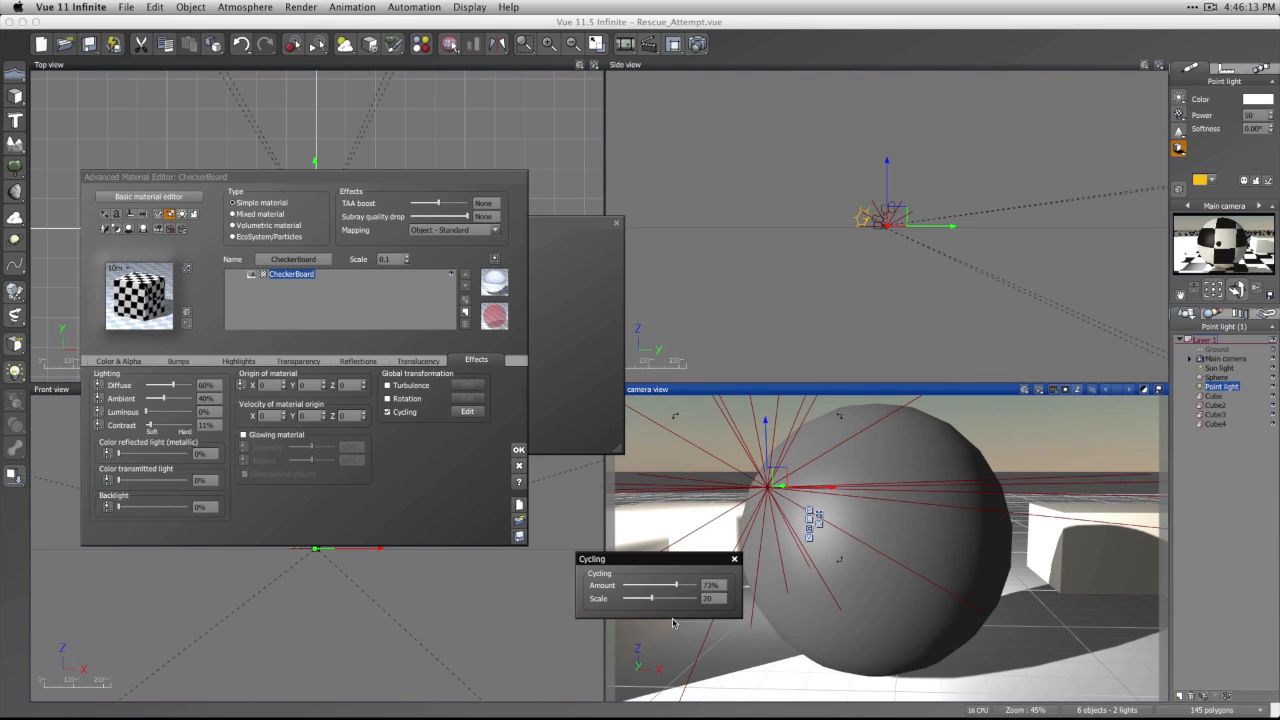
{"action": "left_click_drag", "start_coordinate": [649, 598], "coordinate": [647, 598]}
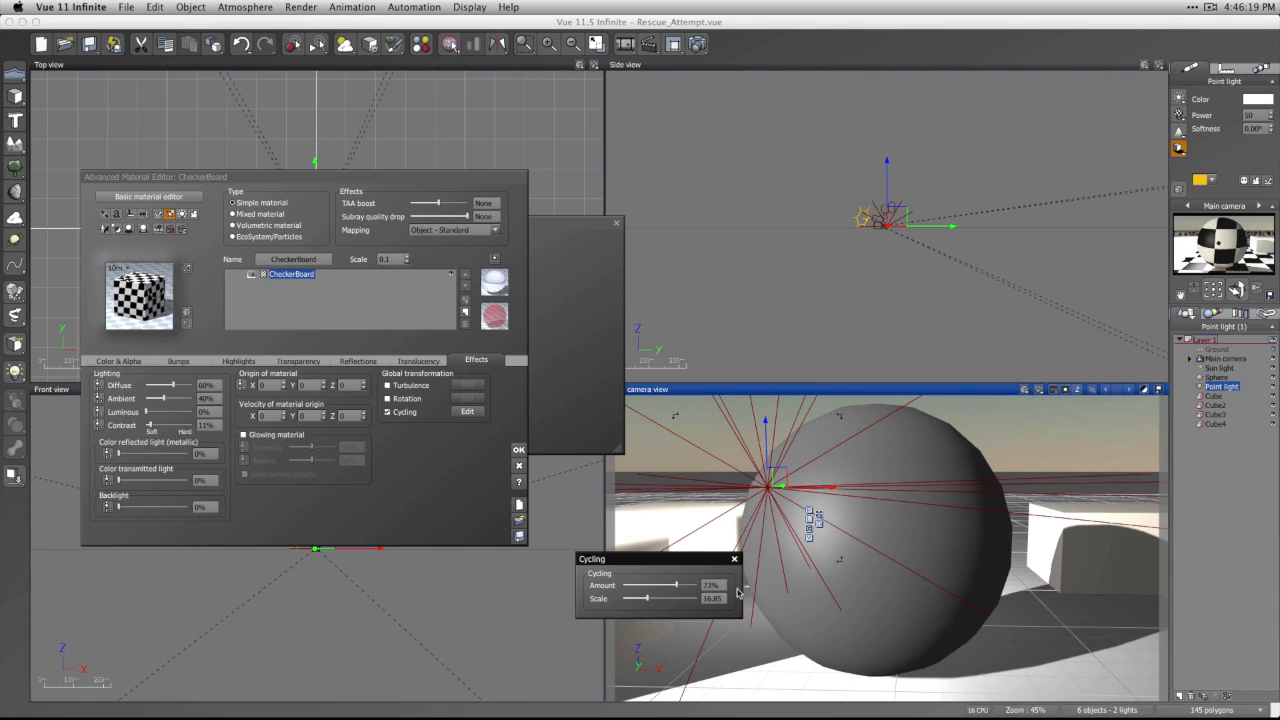
{"action": "left_click", "coordinate": [734, 559]}
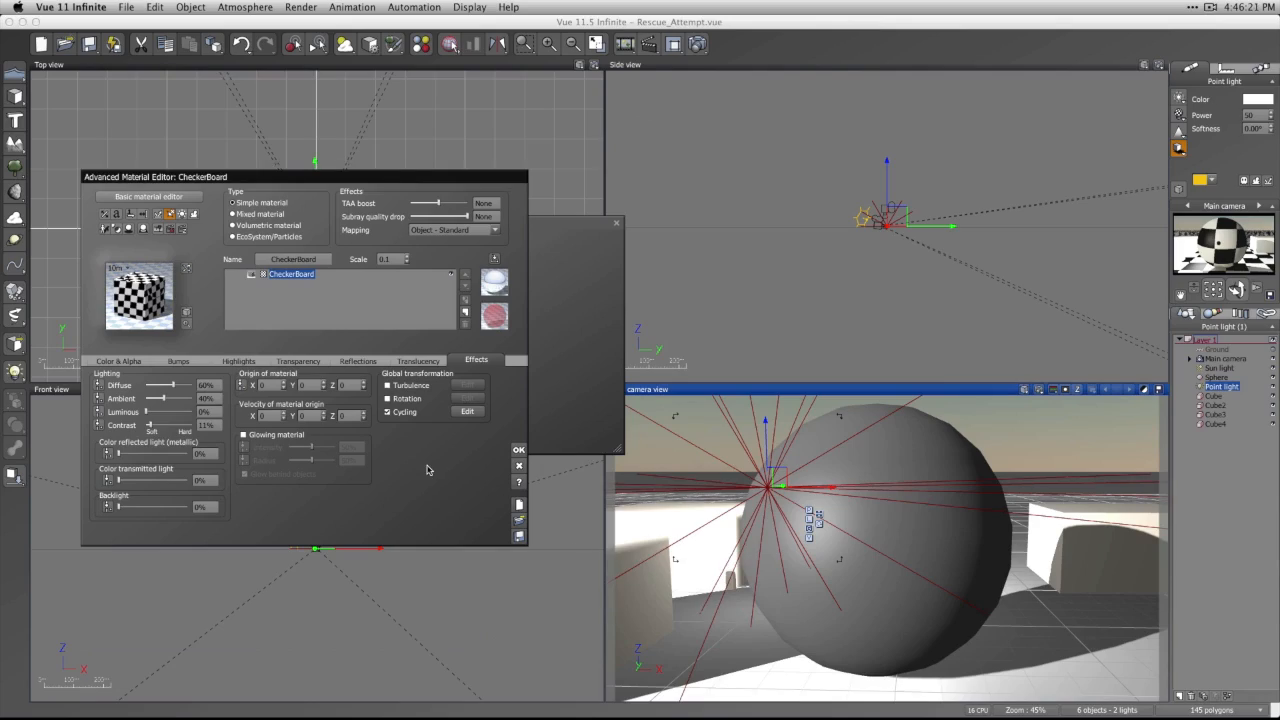